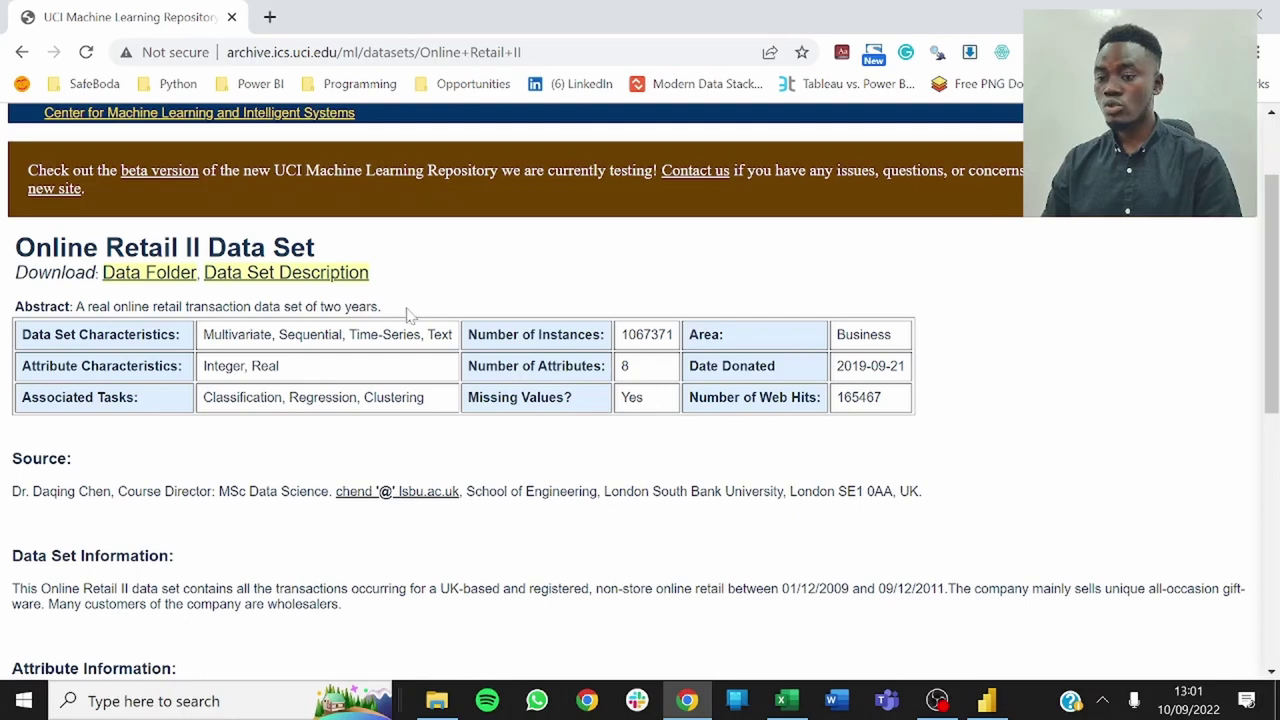
Read the dataset notes on the 'c' cancellation code, InvoiceNo and UnitPrice.
scroll(409, 314, up, 2)
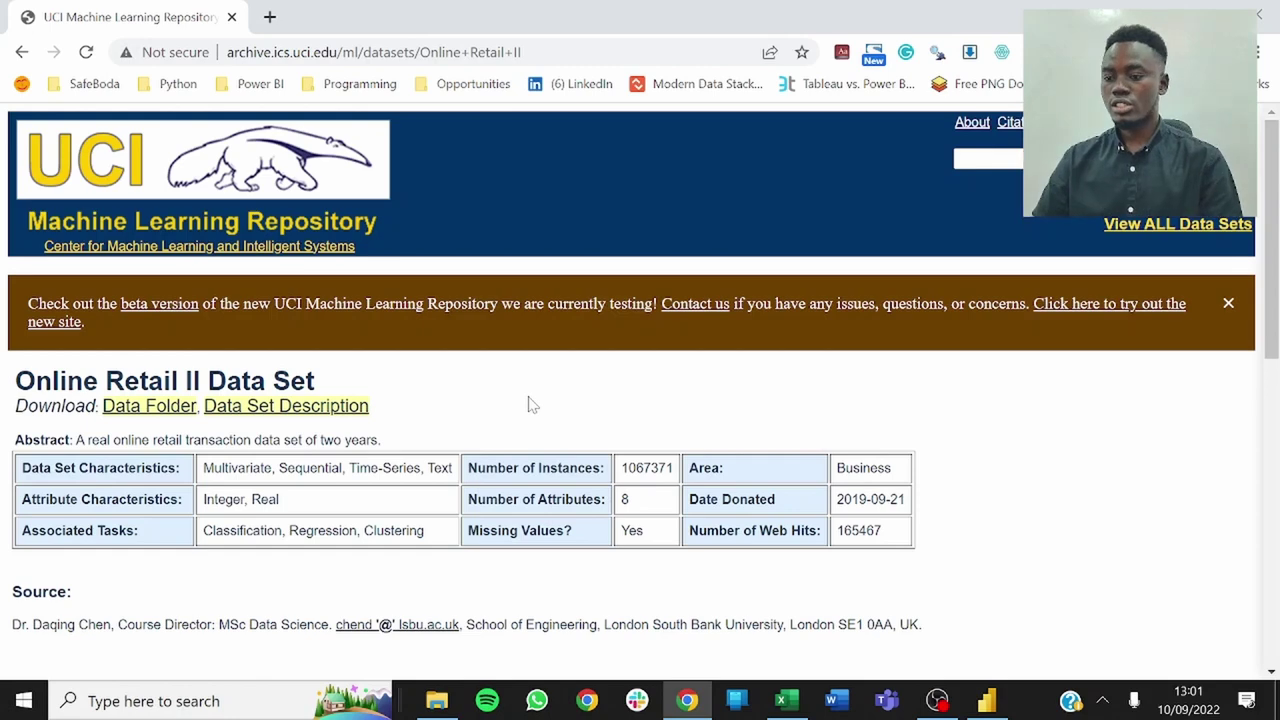
scroll(530, 403, down, 1)
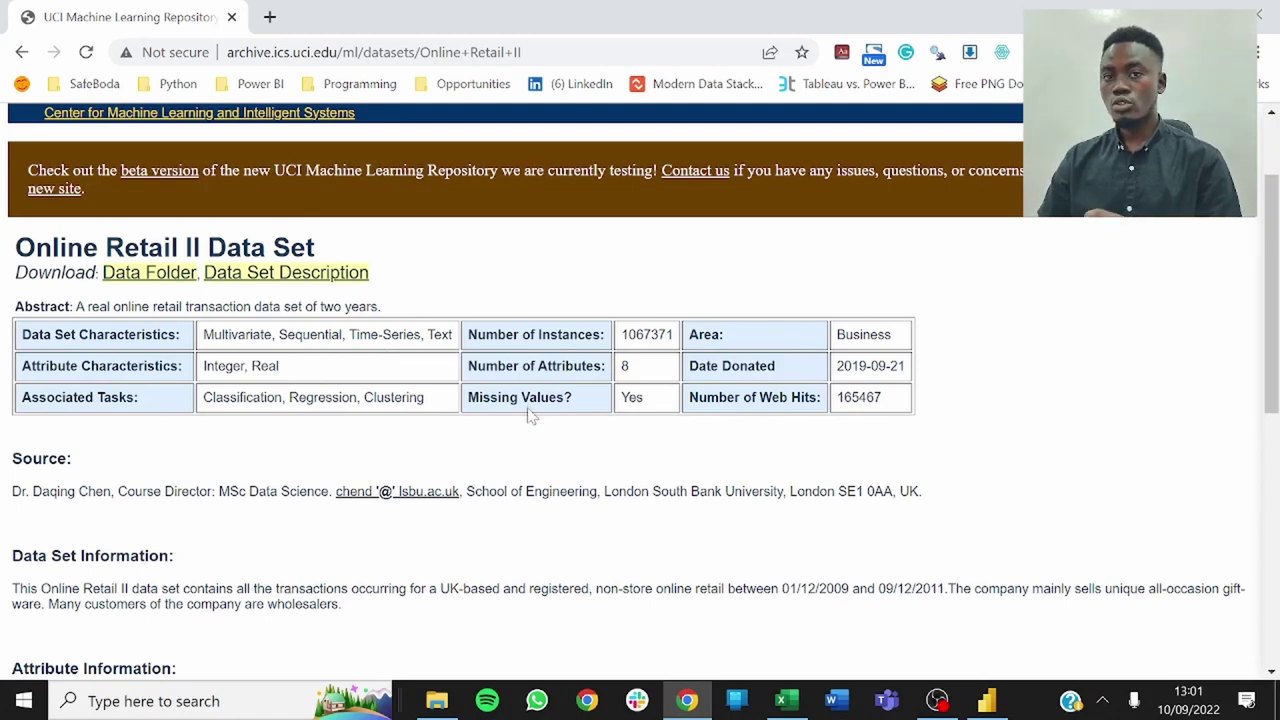
scroll(650, 462, down, 3)
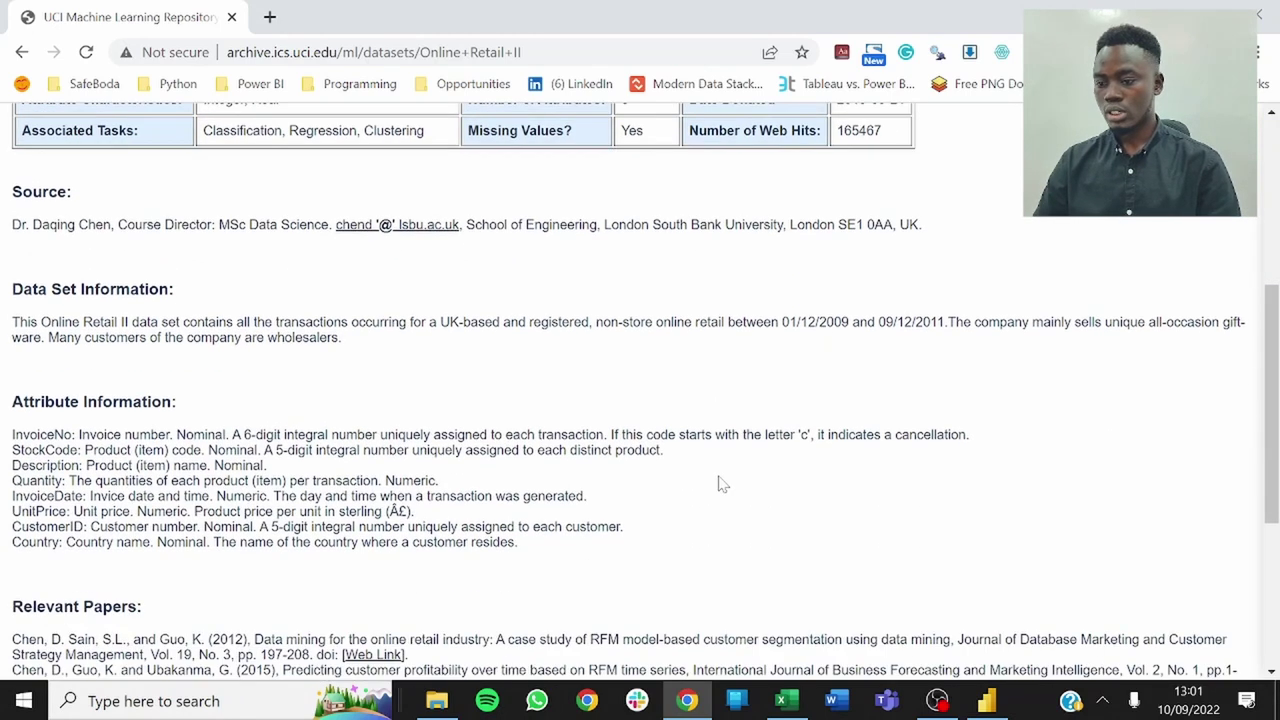
scroll(668, 468, down, 3)
scroll(664, 464, up, 4)
scroll(664, 464, down, 1)
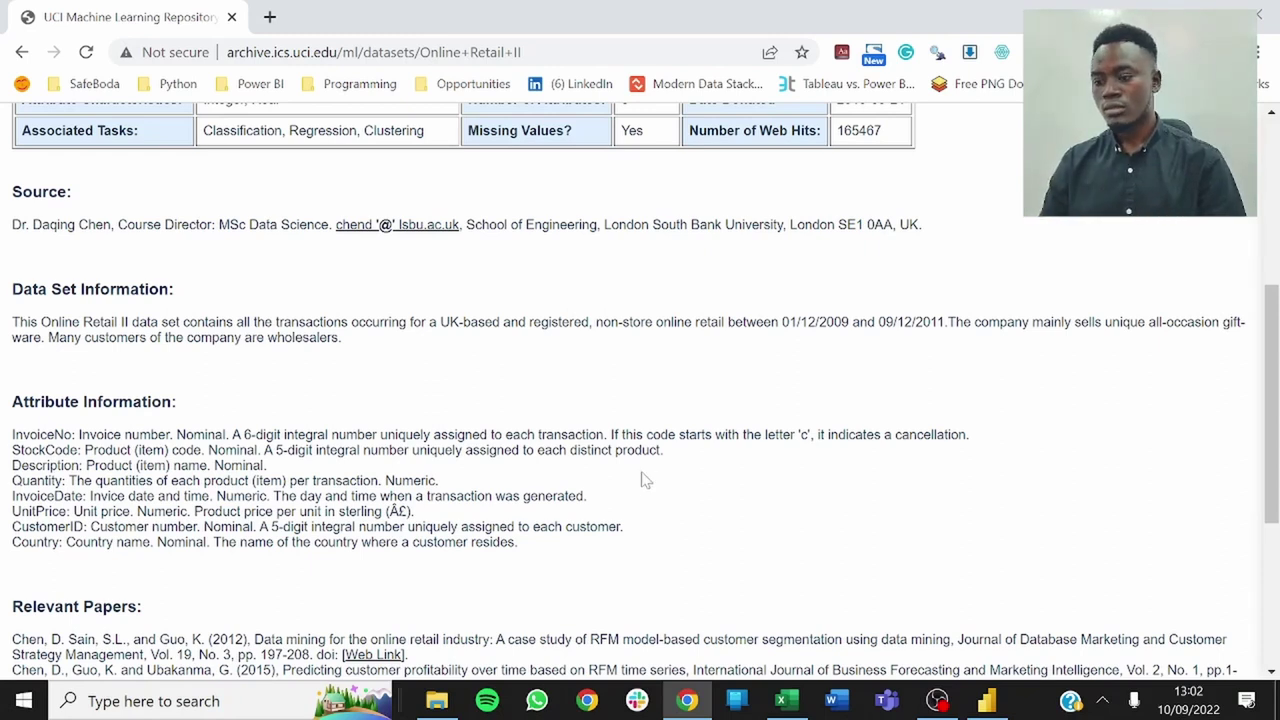
drag(611, 435, 814, 435)
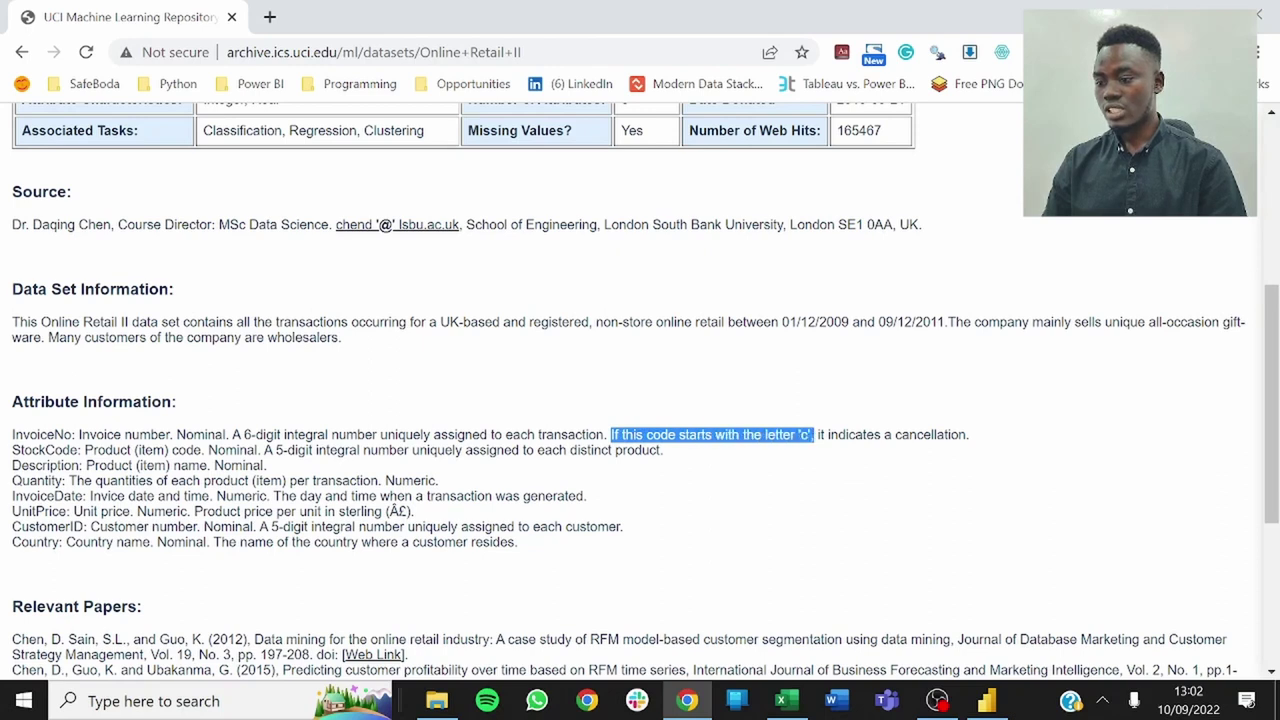
drag(970, 436, 610, 436)
drag(76, 436, 12, 436)
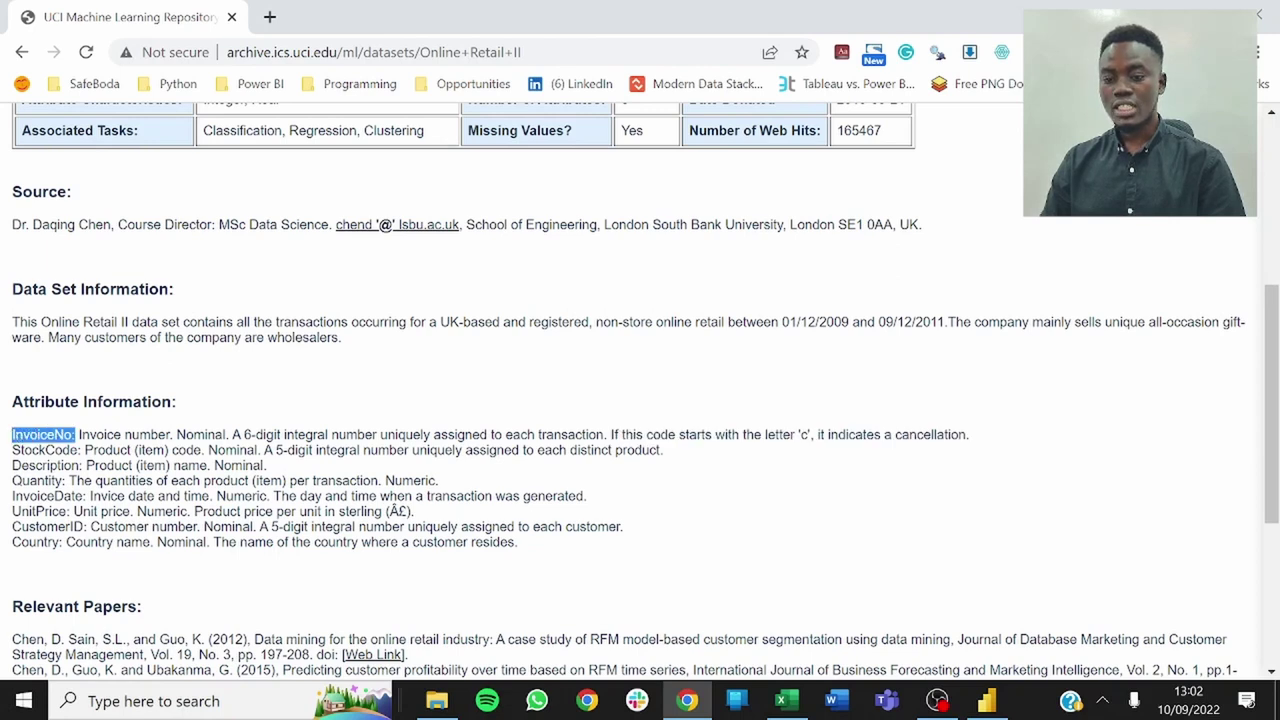
click(12, 436)
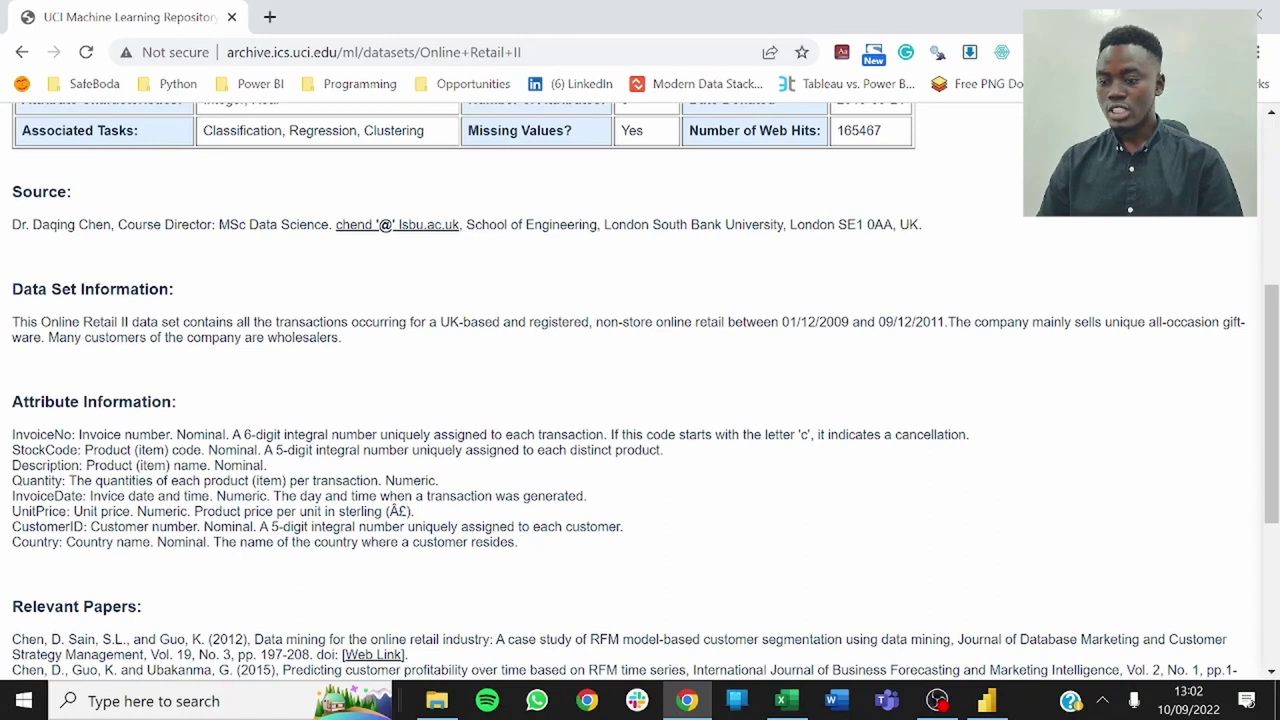
drag(228, 511, 364, 511)
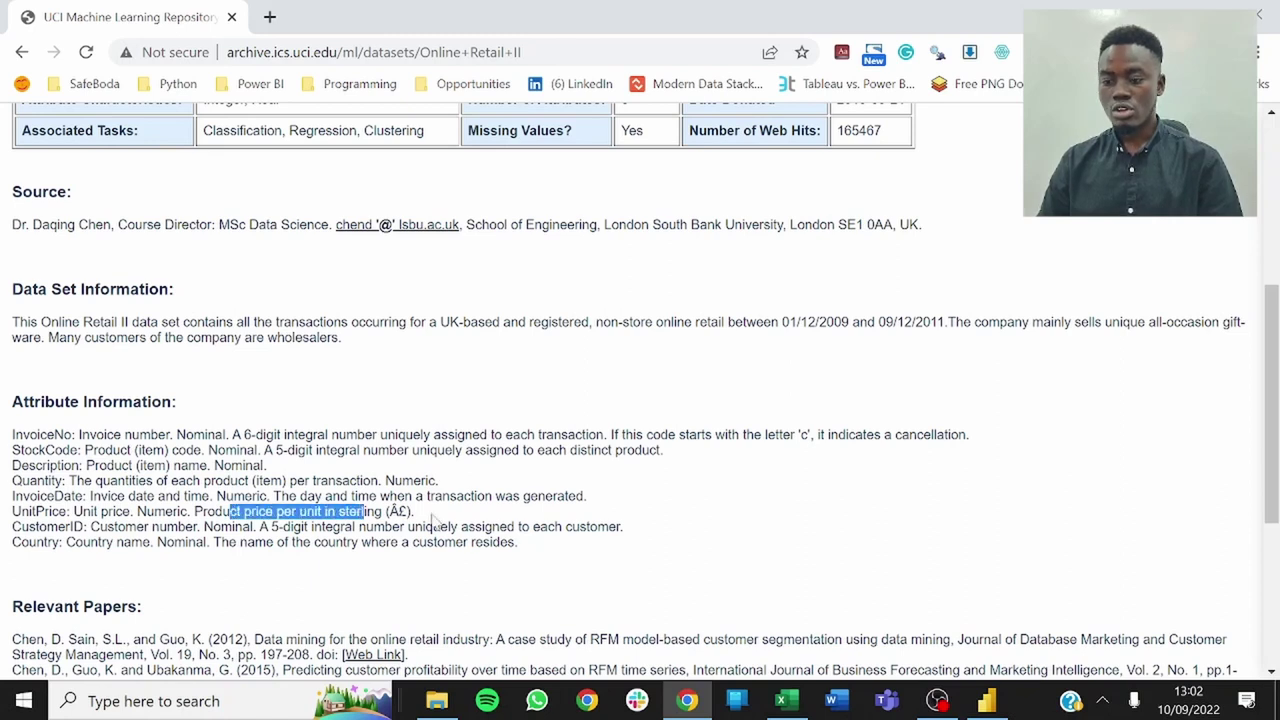
click(422, 520)
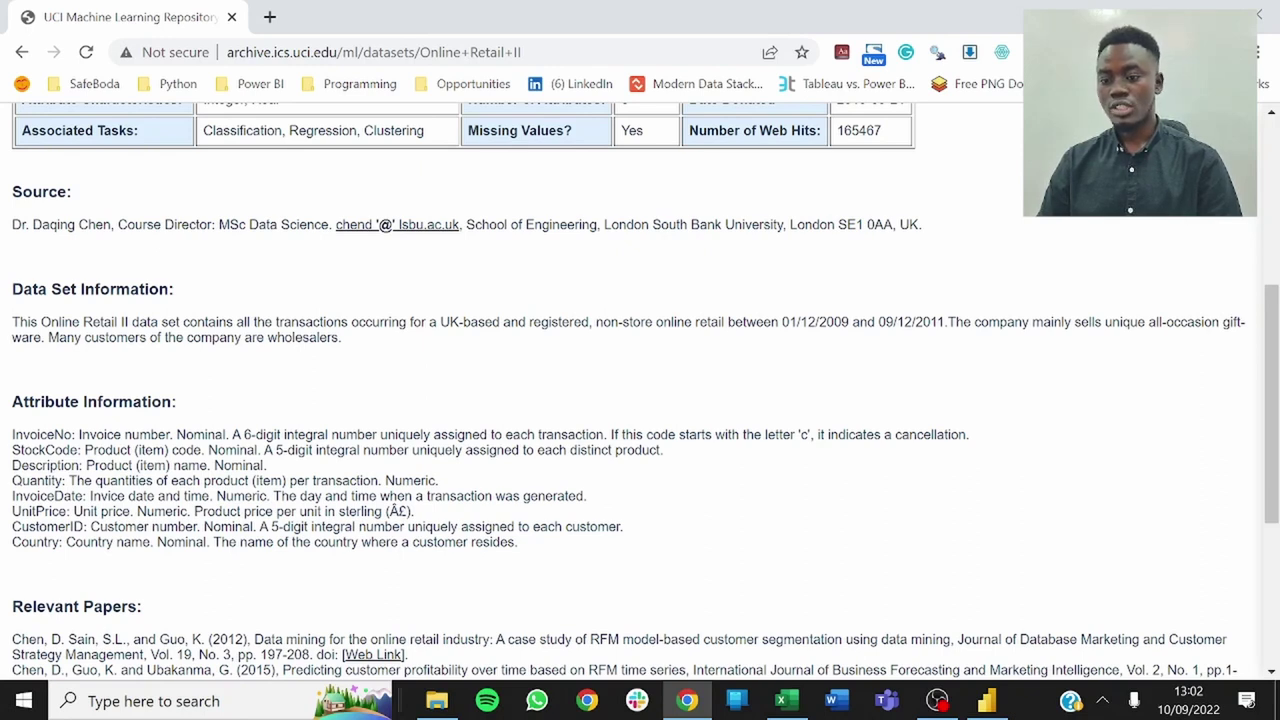
scroll(640, 390, up, 4)
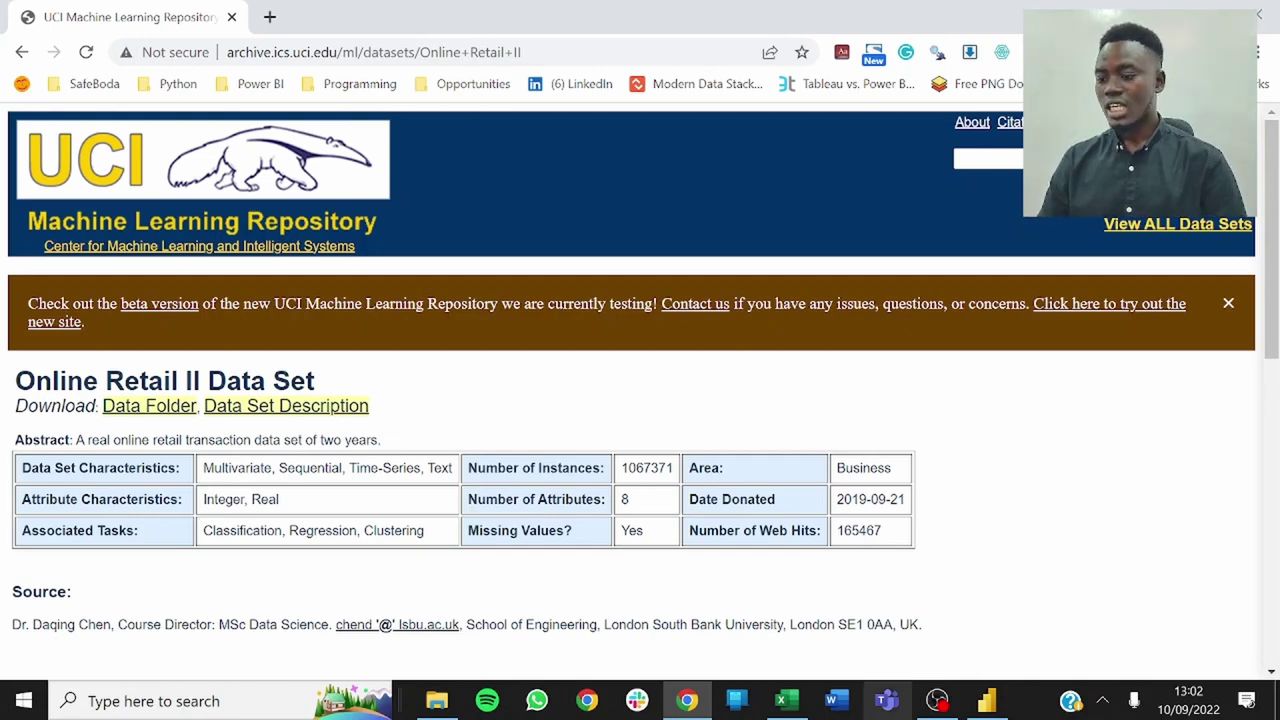
Switch to the online_retail_II workbook and show its Year 2009-2010 sheet.
click(786, 700)
scroll(326, 545, up, 1)
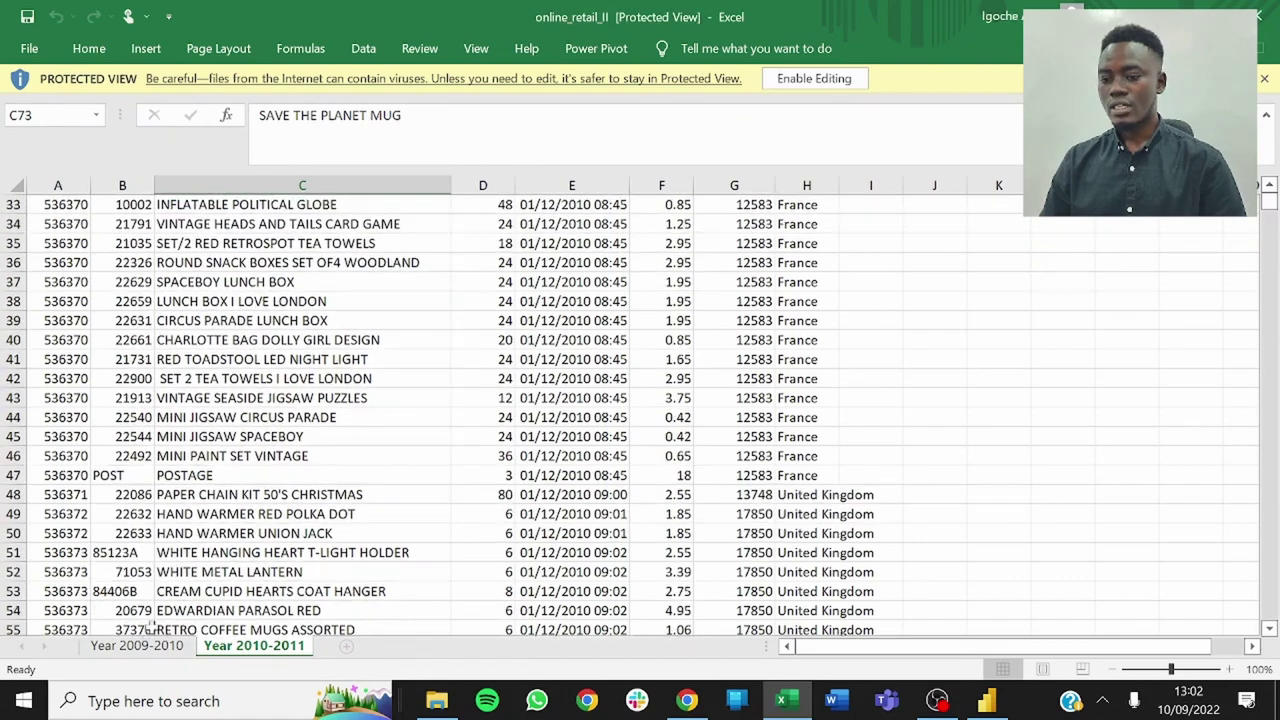
click(137, 645)
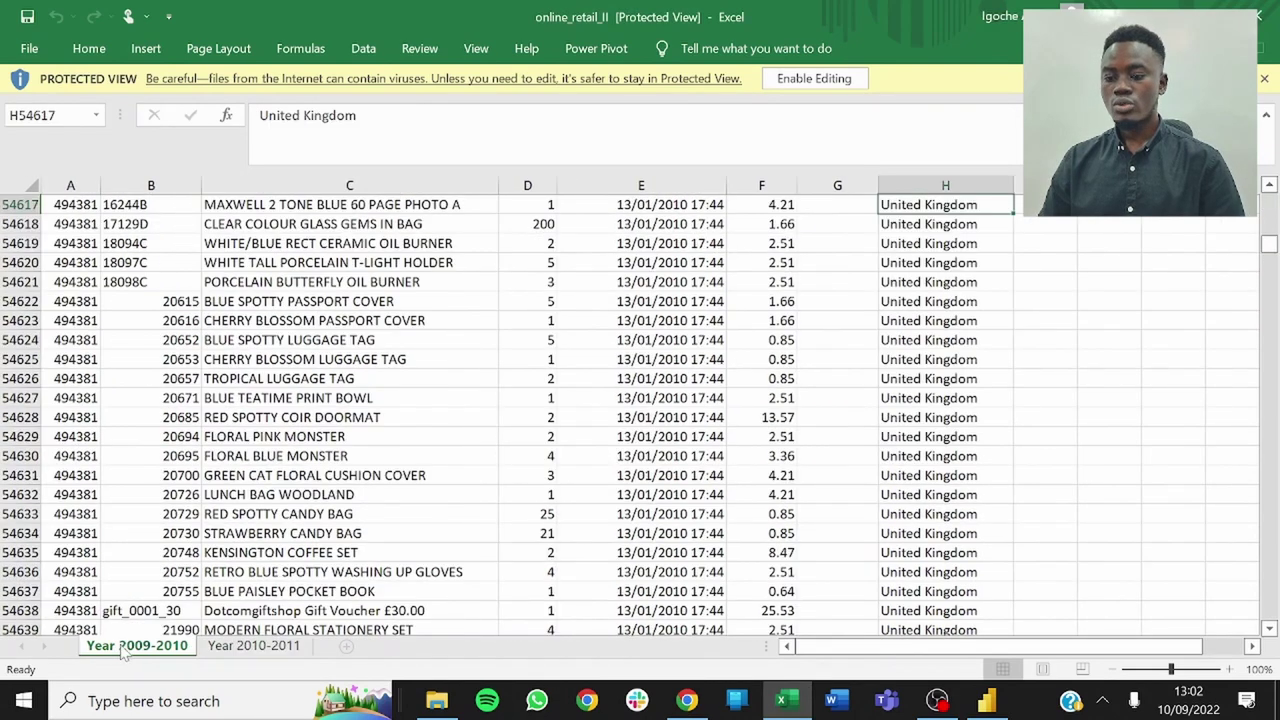
scroll(170, 462, up, 20)
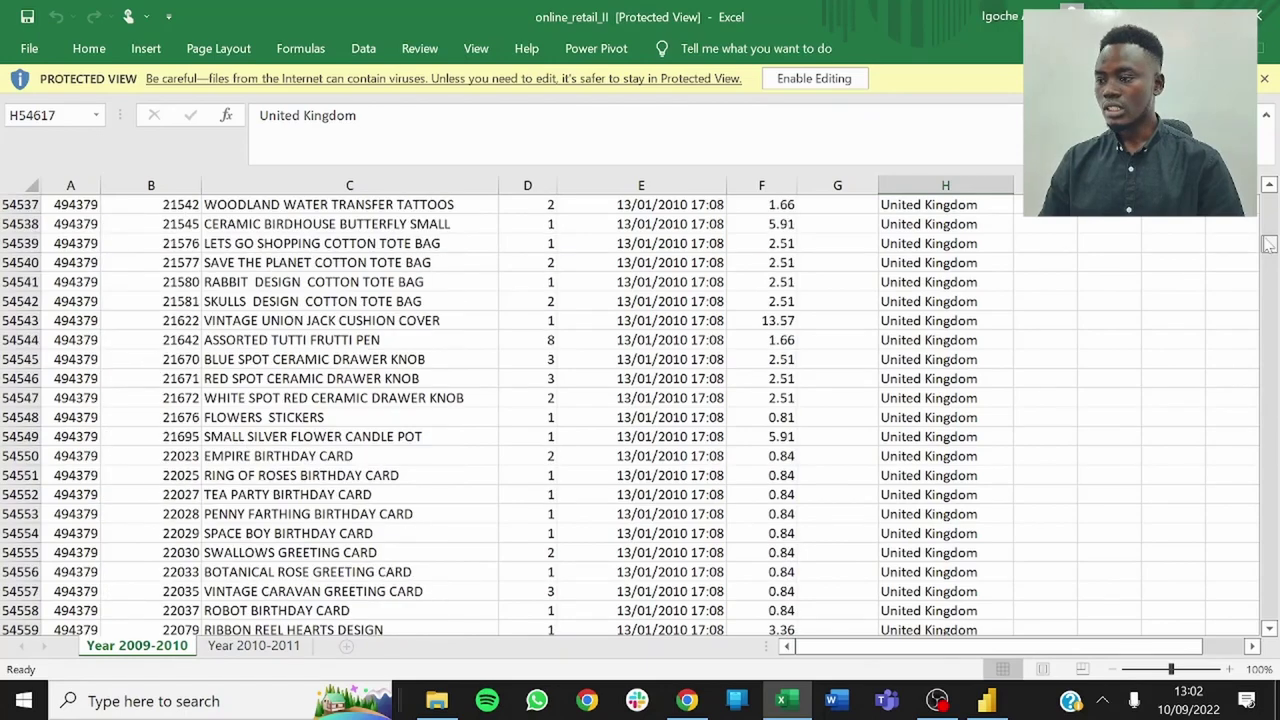
drag(1268, 244, 1268, 196)
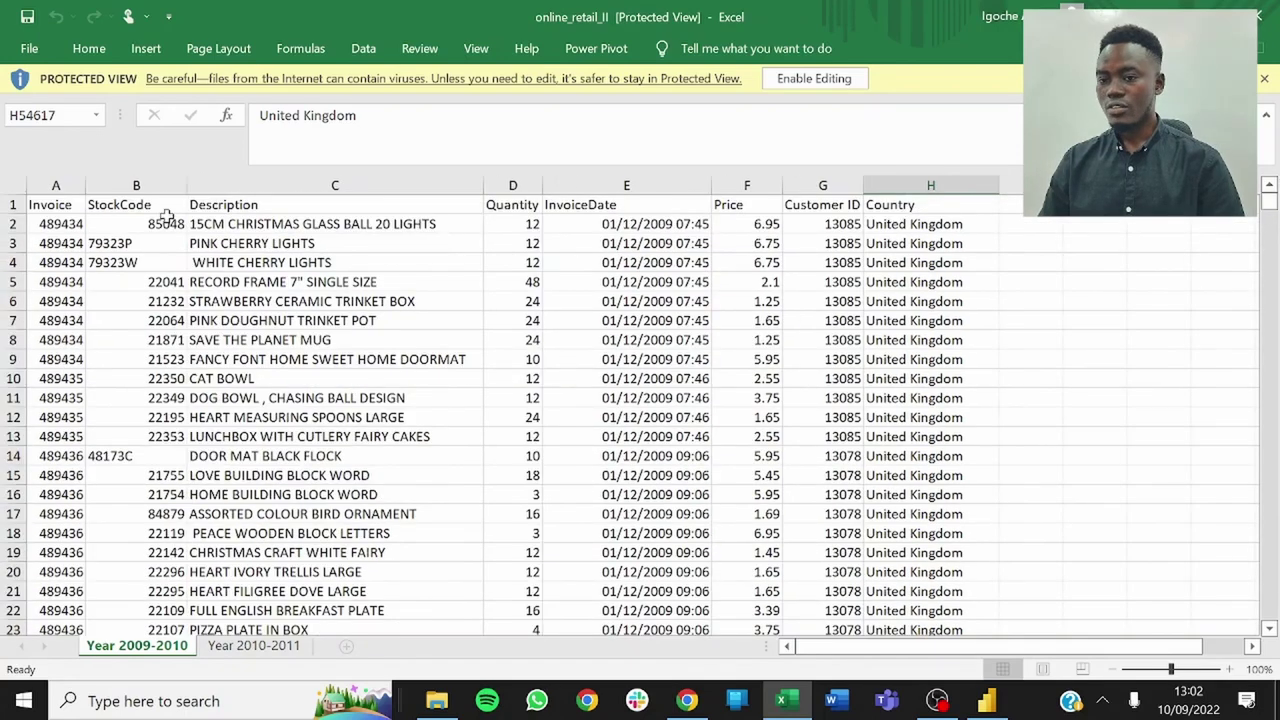
Point out the Invoice through Customer ID columns, view Year 2010-2011, then switch to Power BI.
click(68, 210)
click(130, 207)
click(282, 207)
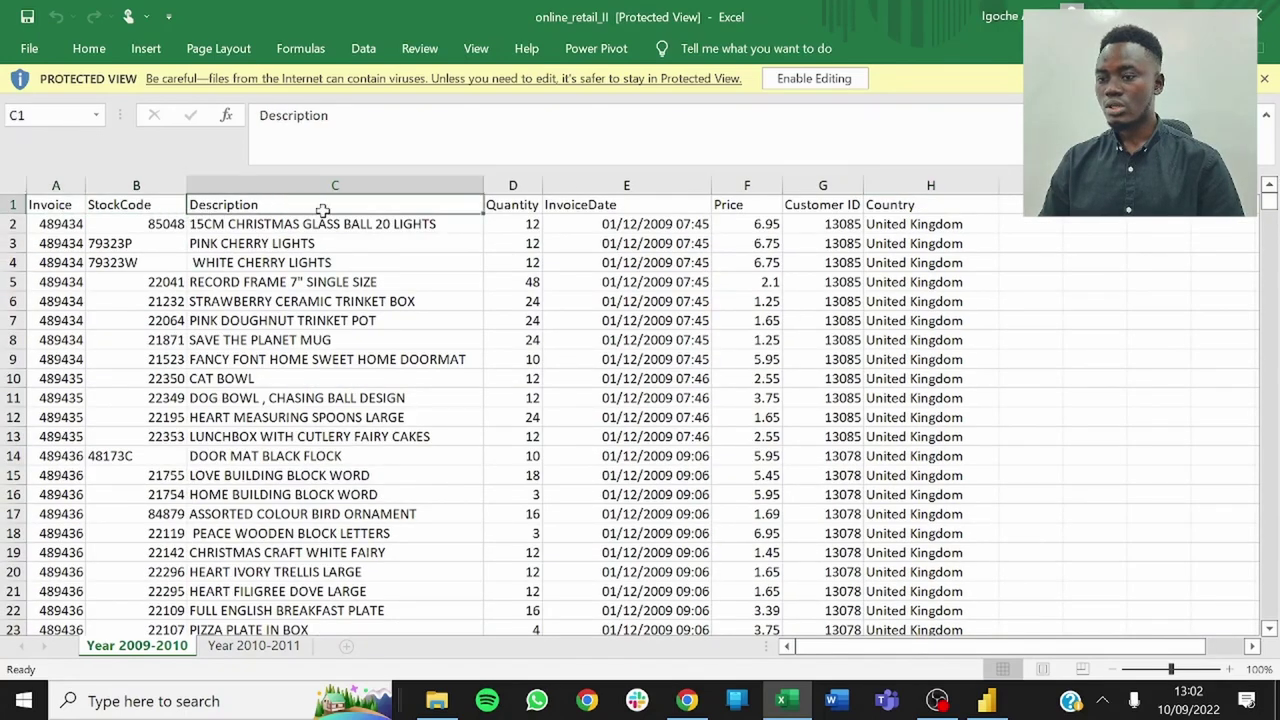
click(513, 204)
click(650, 205)
click(818, 205)
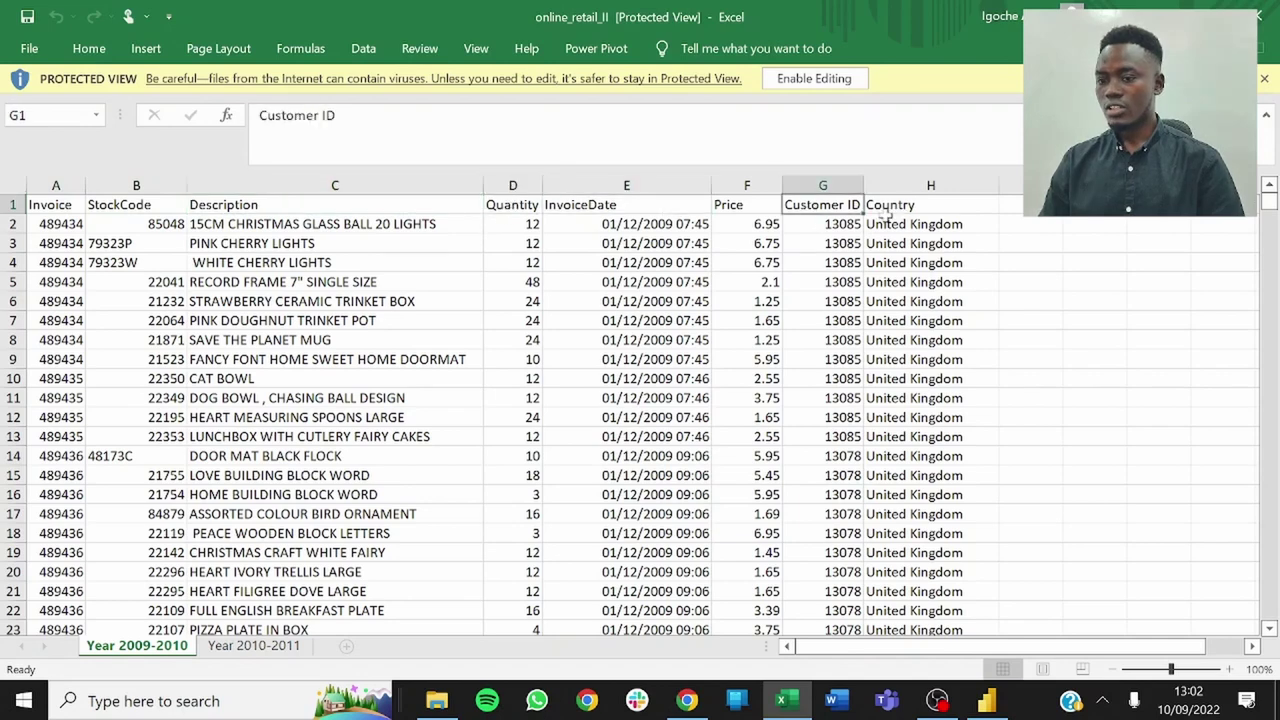
click(254, 646)
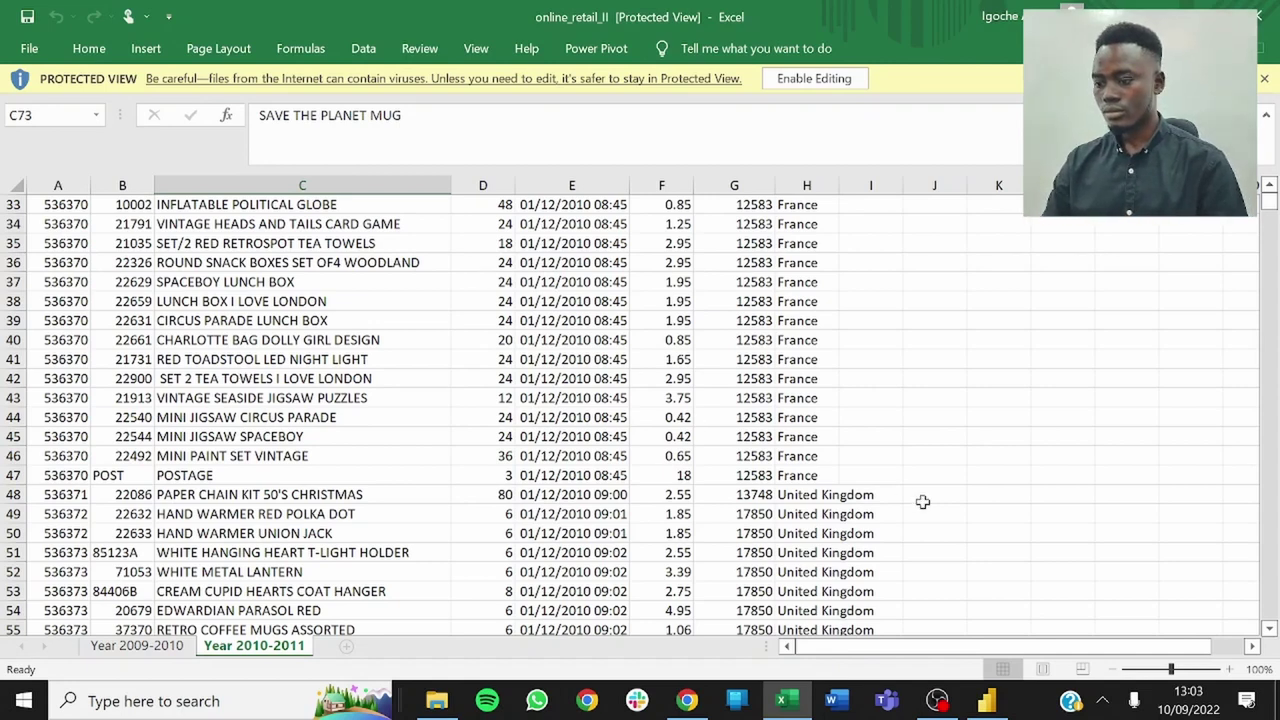
click(988, 703)
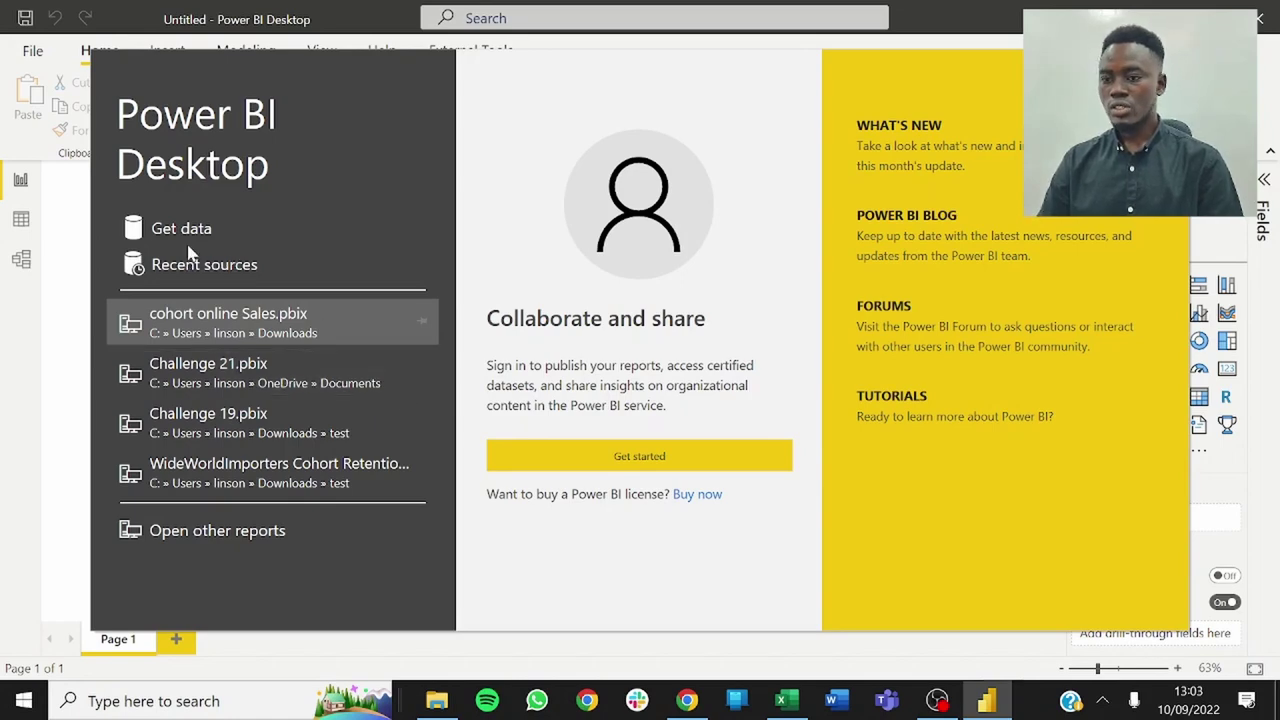
Dismiss the start screen and choose the online_retail_II Excel workbook as a data source.
key(Escape)
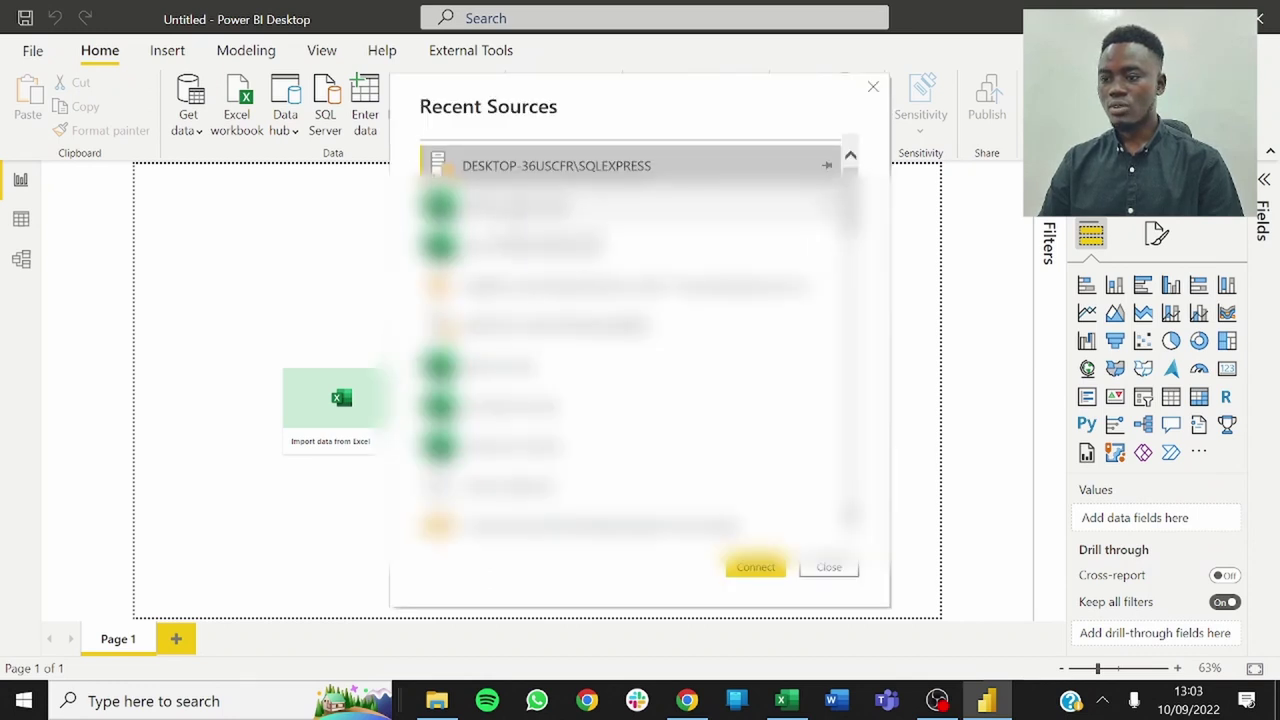
click(873, 90)
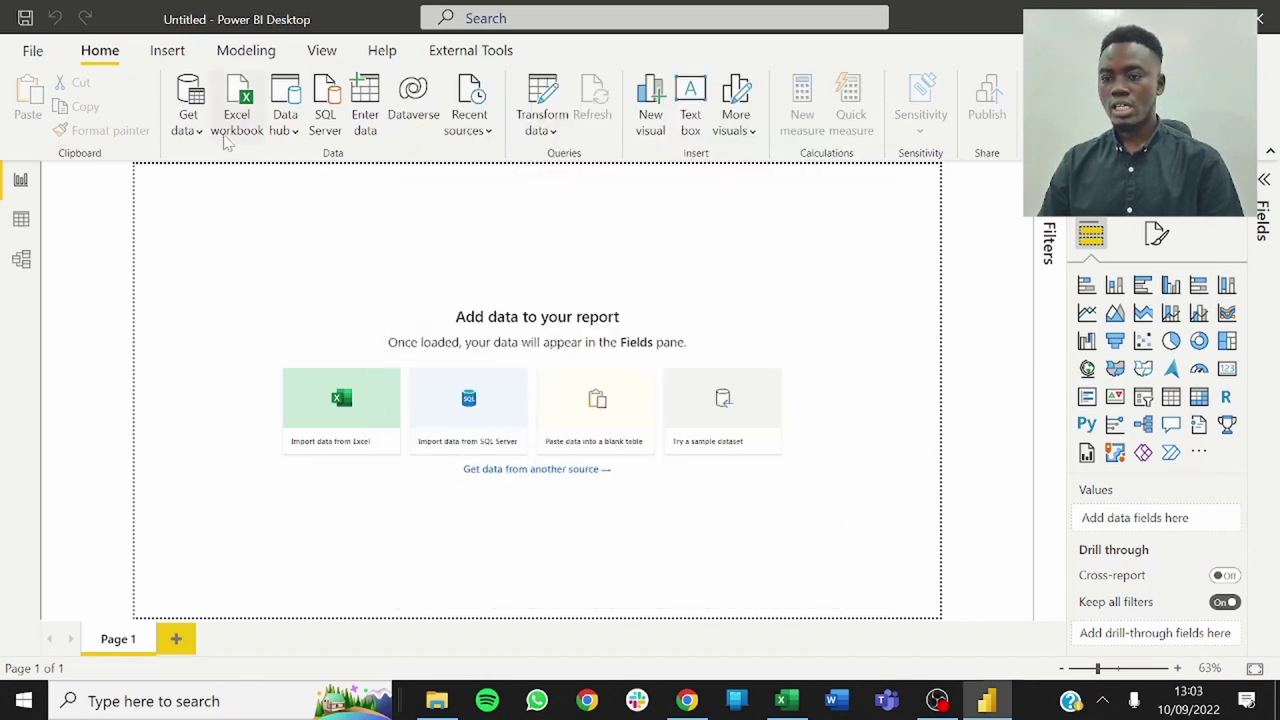
click(190, 125)
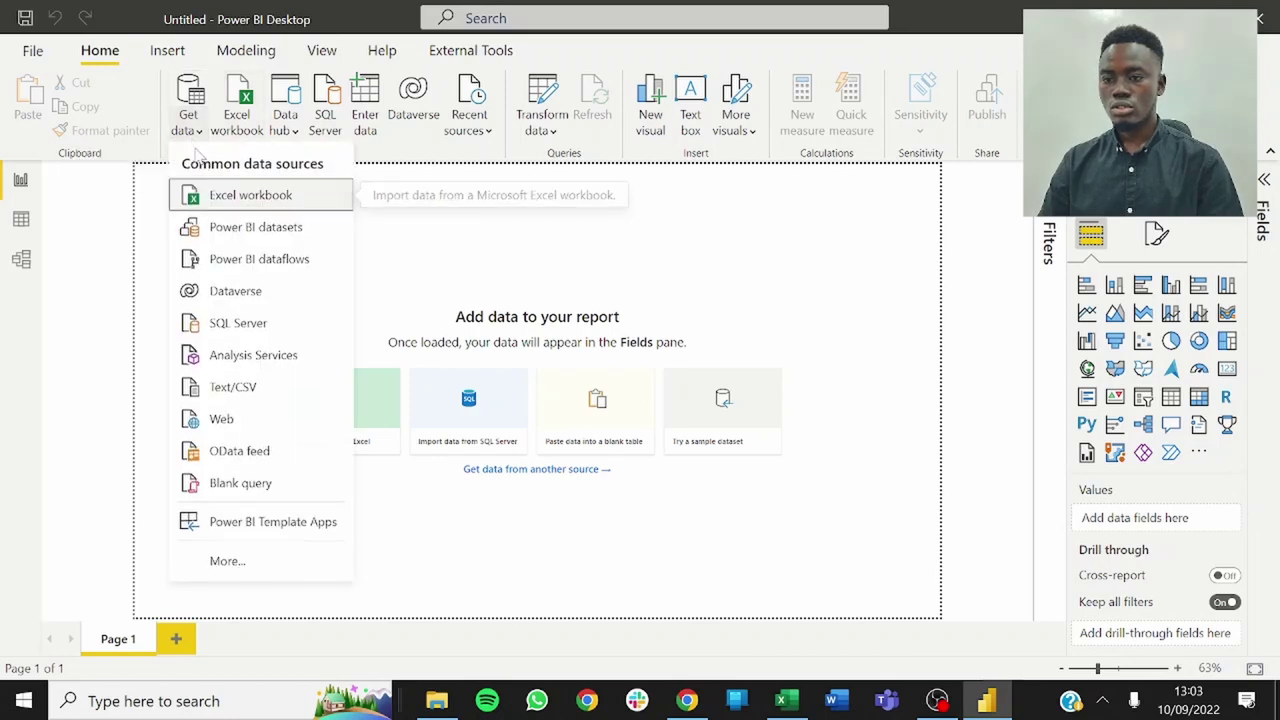
click(220, 198)
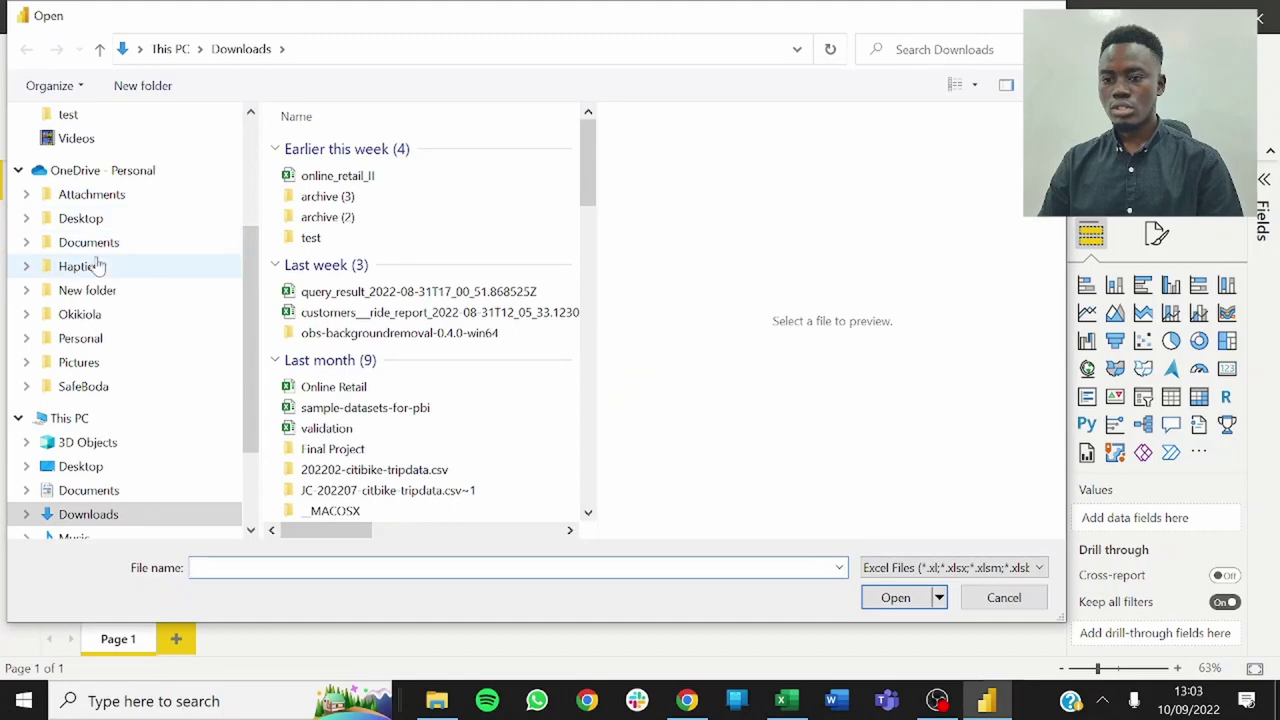
click(346, 182)
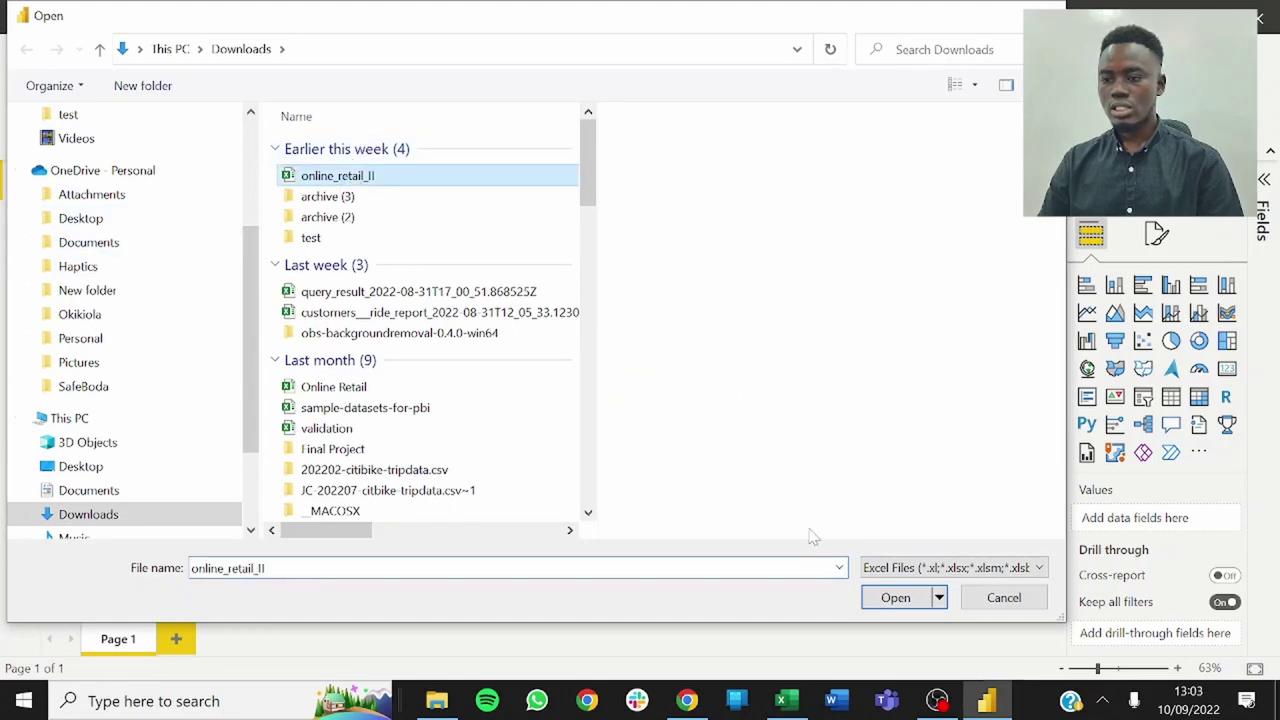
click(908, 605)
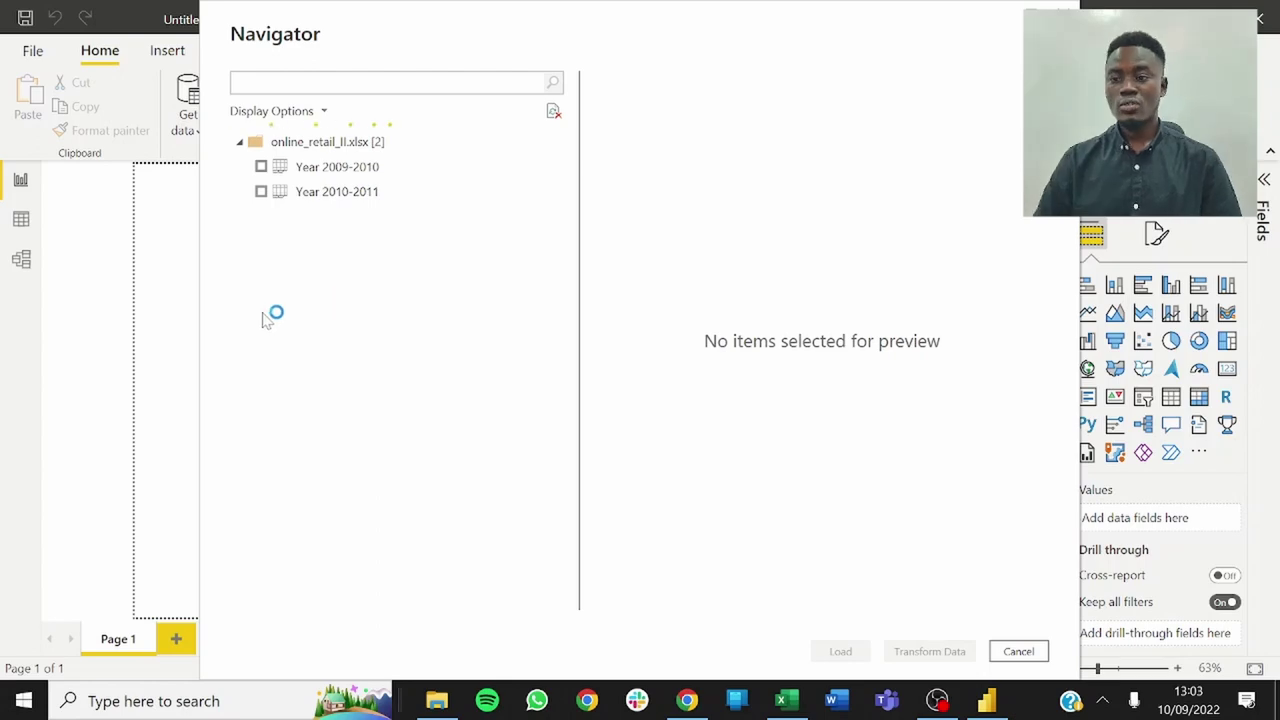
In the Navigator, tick the Year 2009-2010 and Year 2010-2011 sheets and choose Transform Data.
click(786, 701)
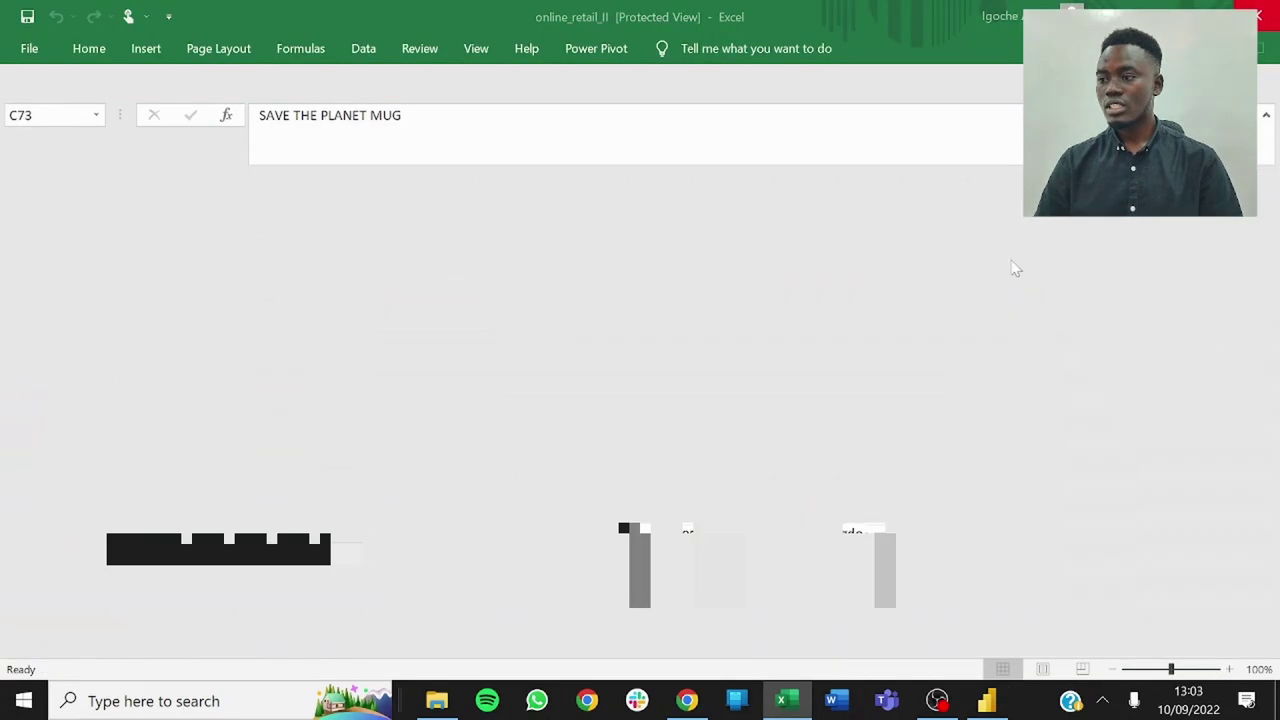
key(alt+Tab)
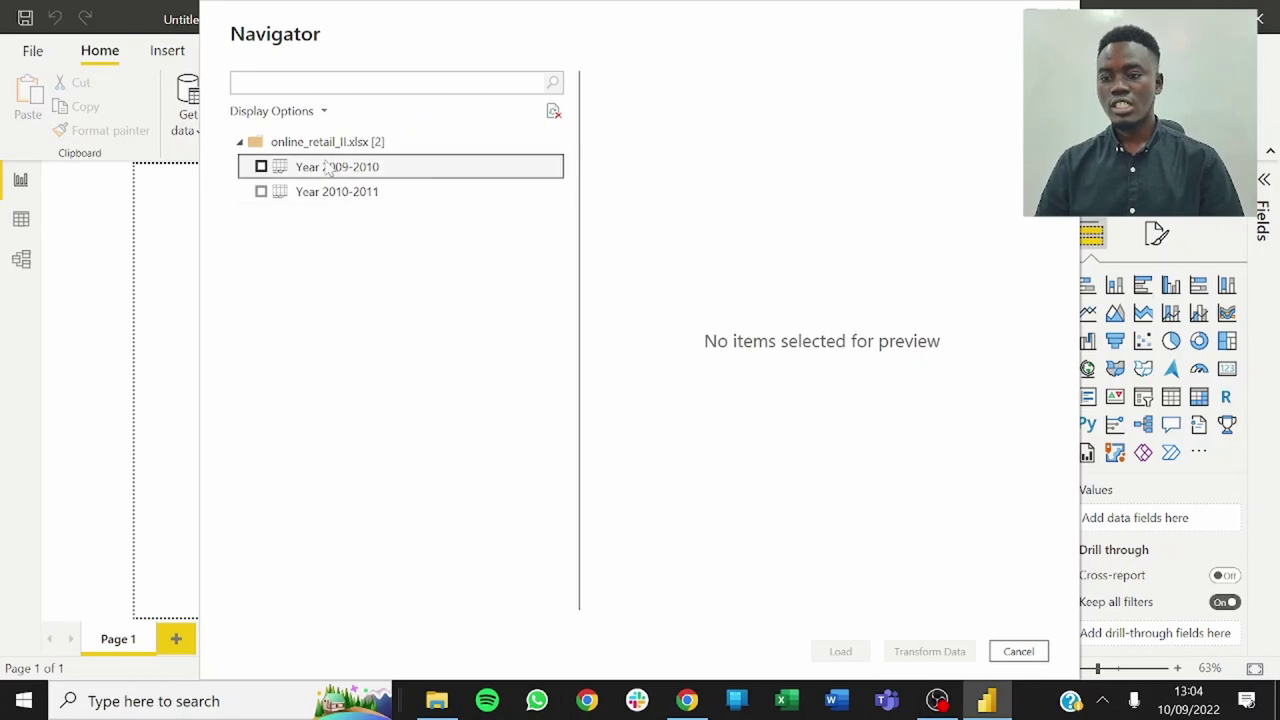
click(328, 168)
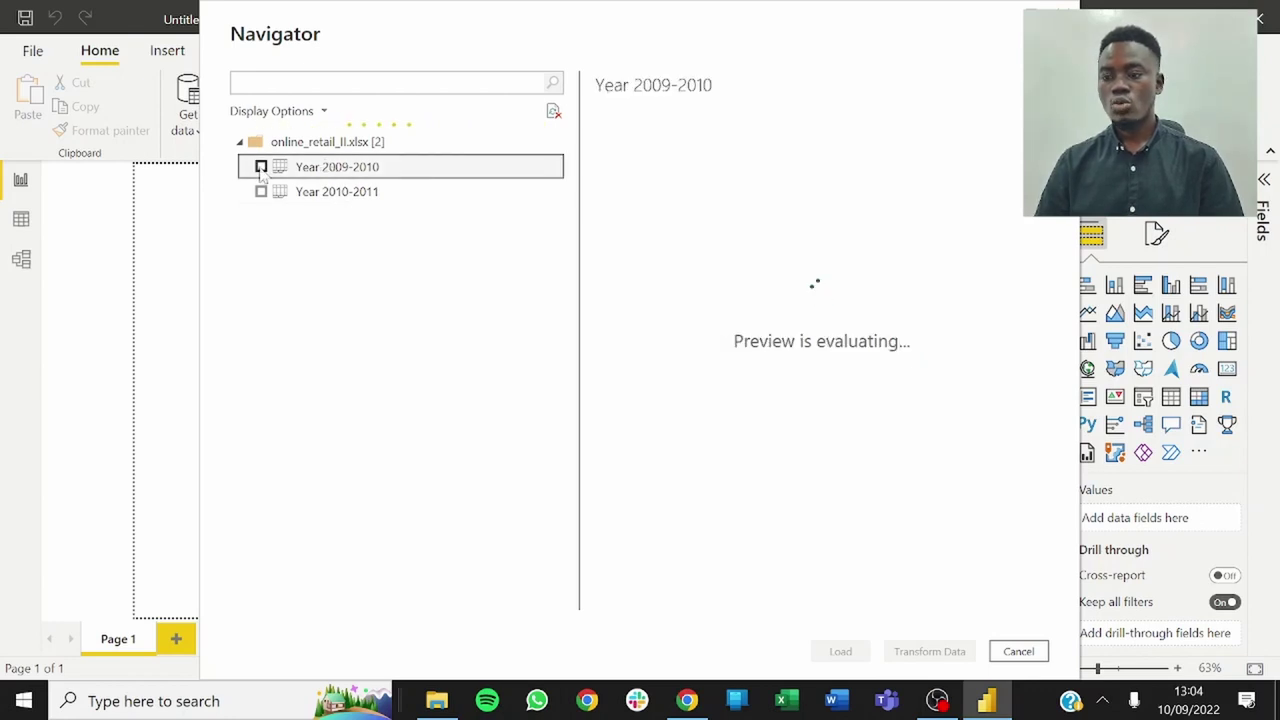
click(261, 168)
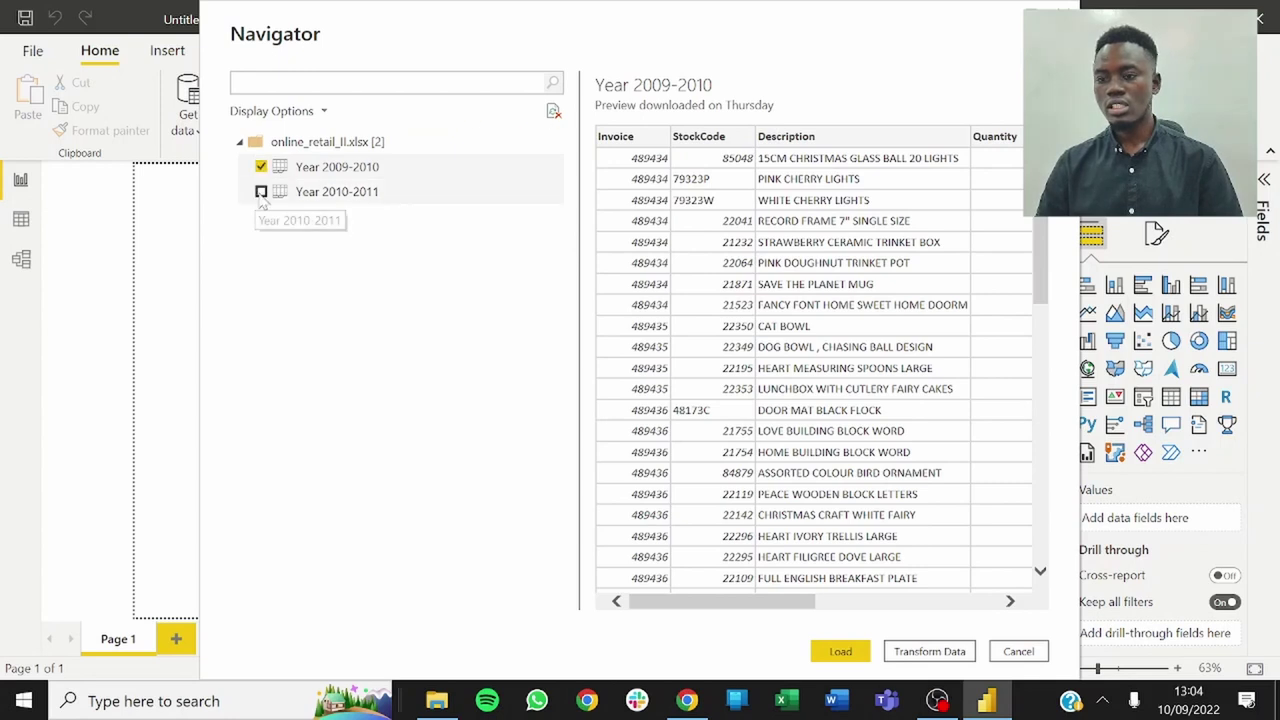
click(261, 192)
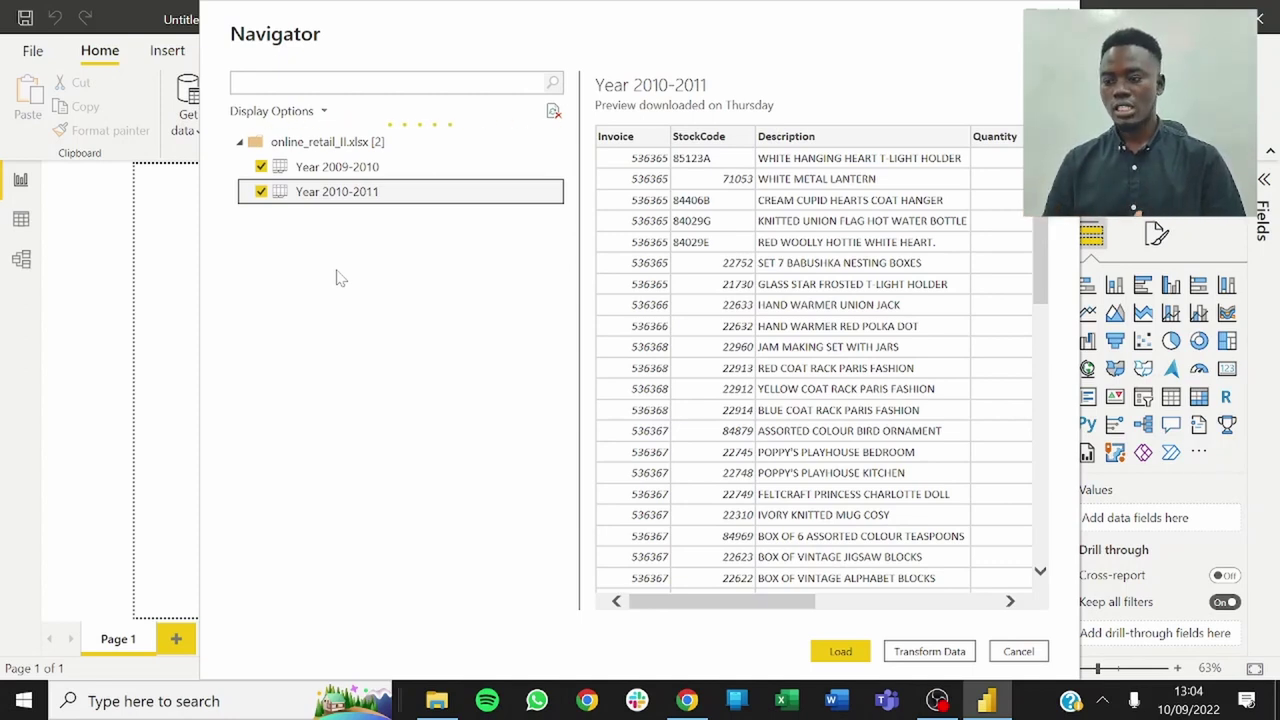
click(922, 654)
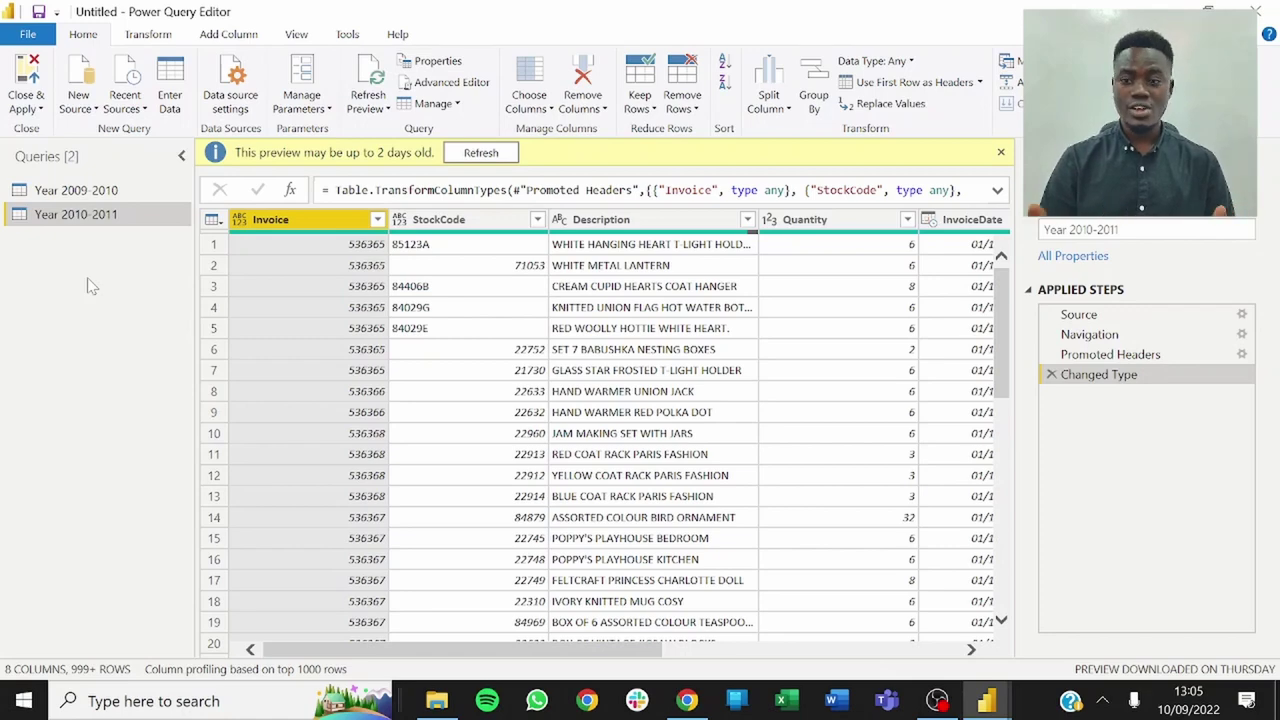
click(78, 198)
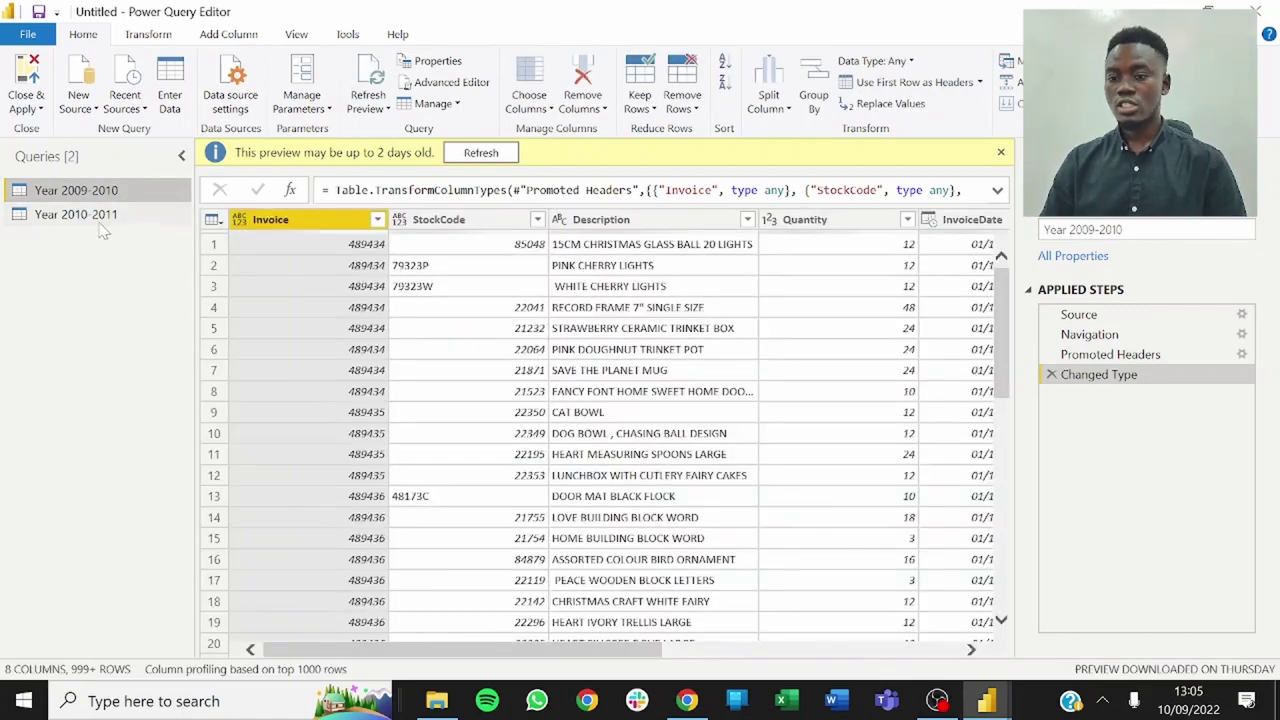
click(98, 220)
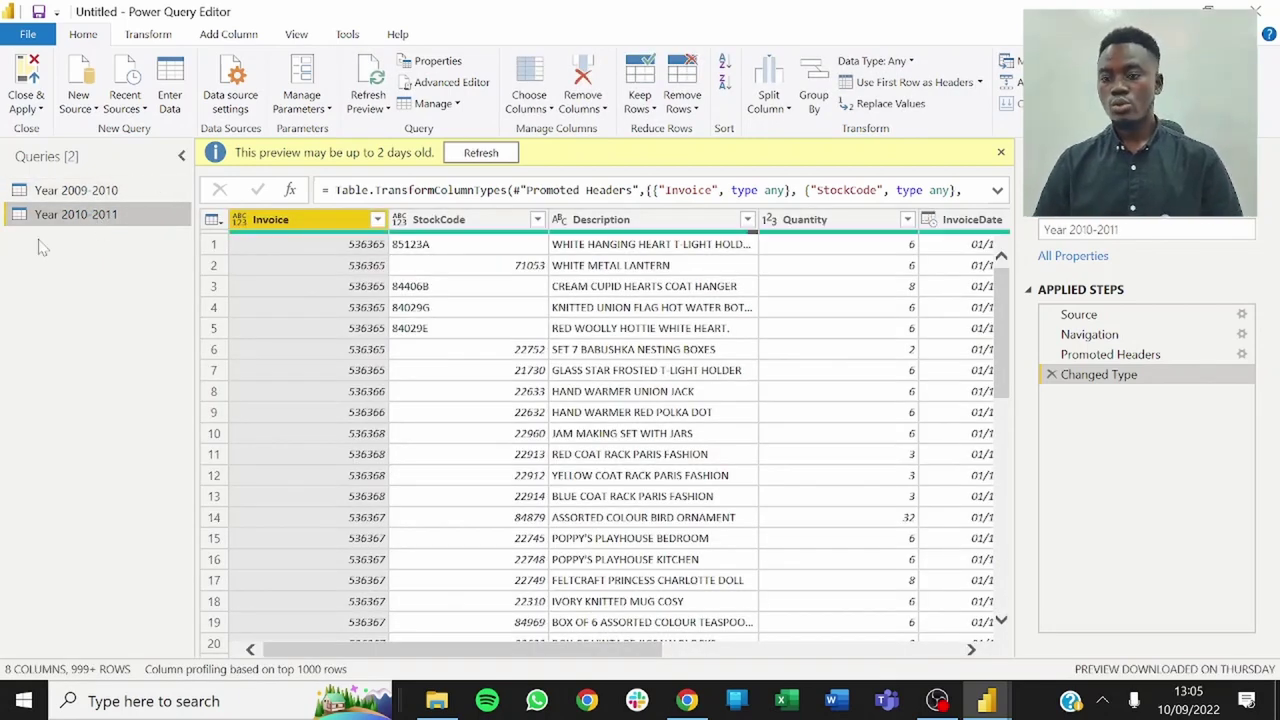
click(482, 220)
click(650, 220)
click(820, 222)
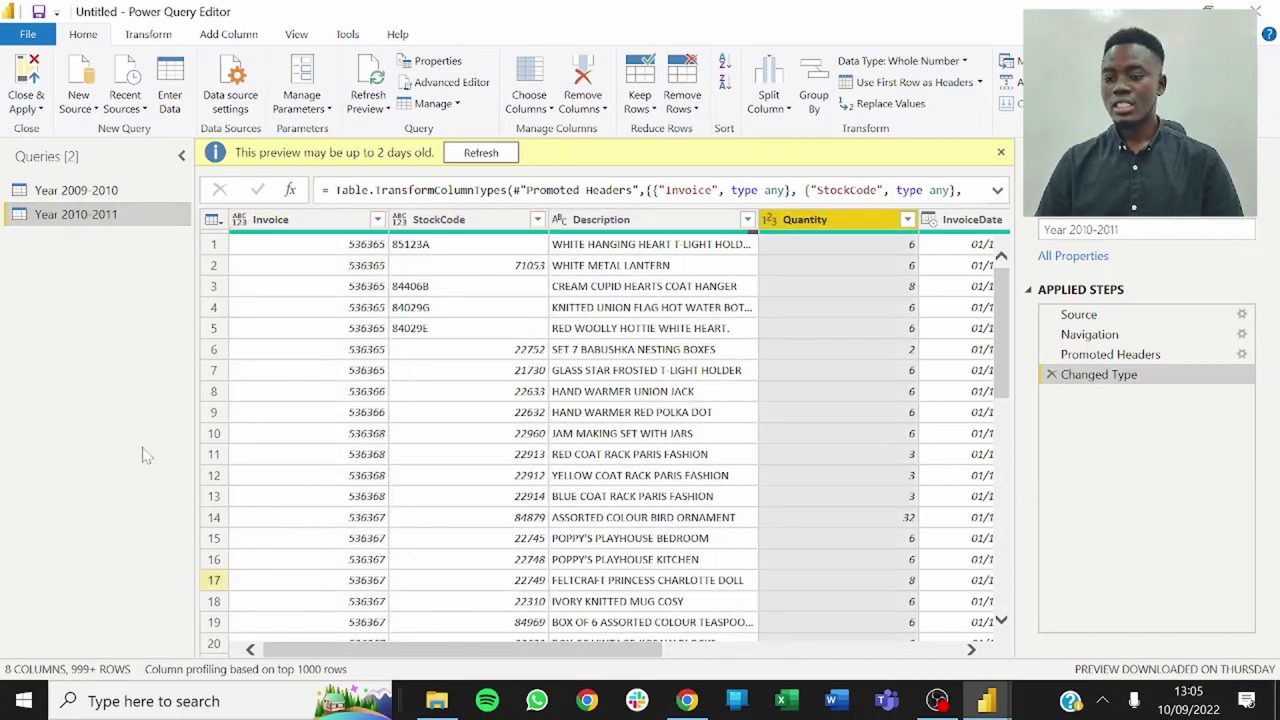
click(80, 196)
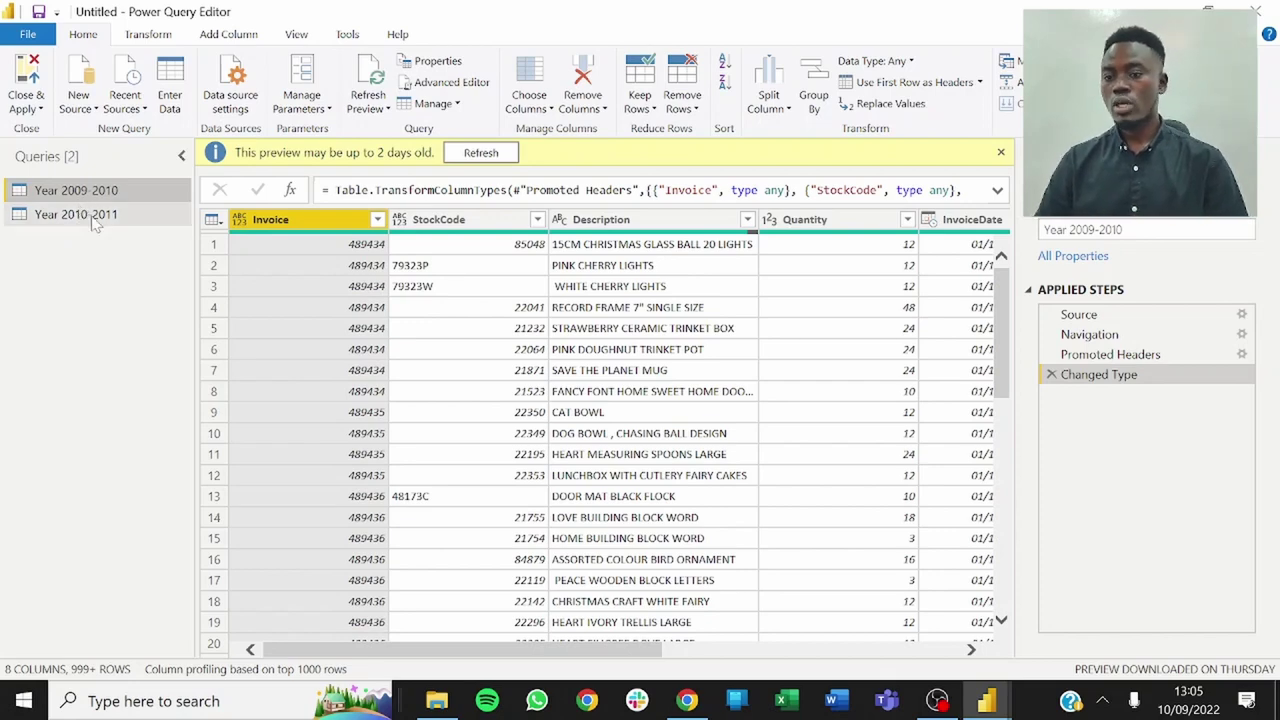
click(88, 215)
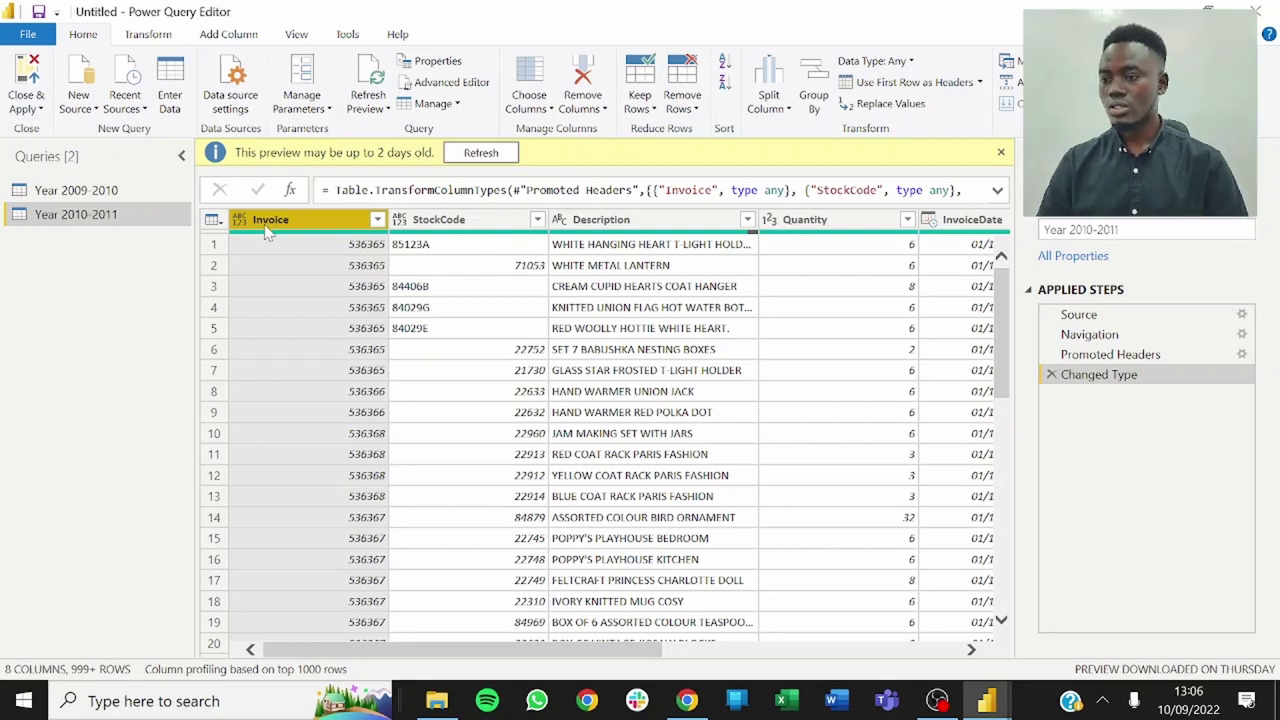
Edit the Changed Type formula so Invoice uses type text instead of type any.
click(997, 191)
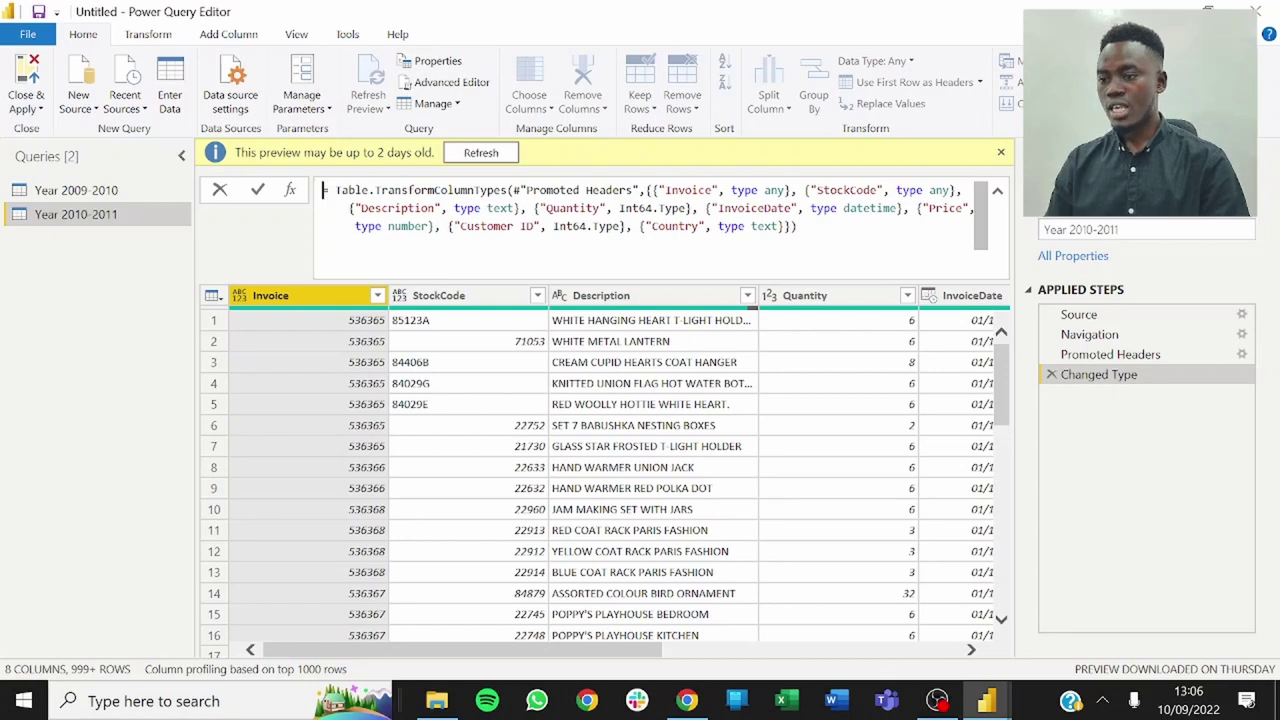
click(786, 190)
key(BackSpace)
key(BackSpace)
key(BackSpace)
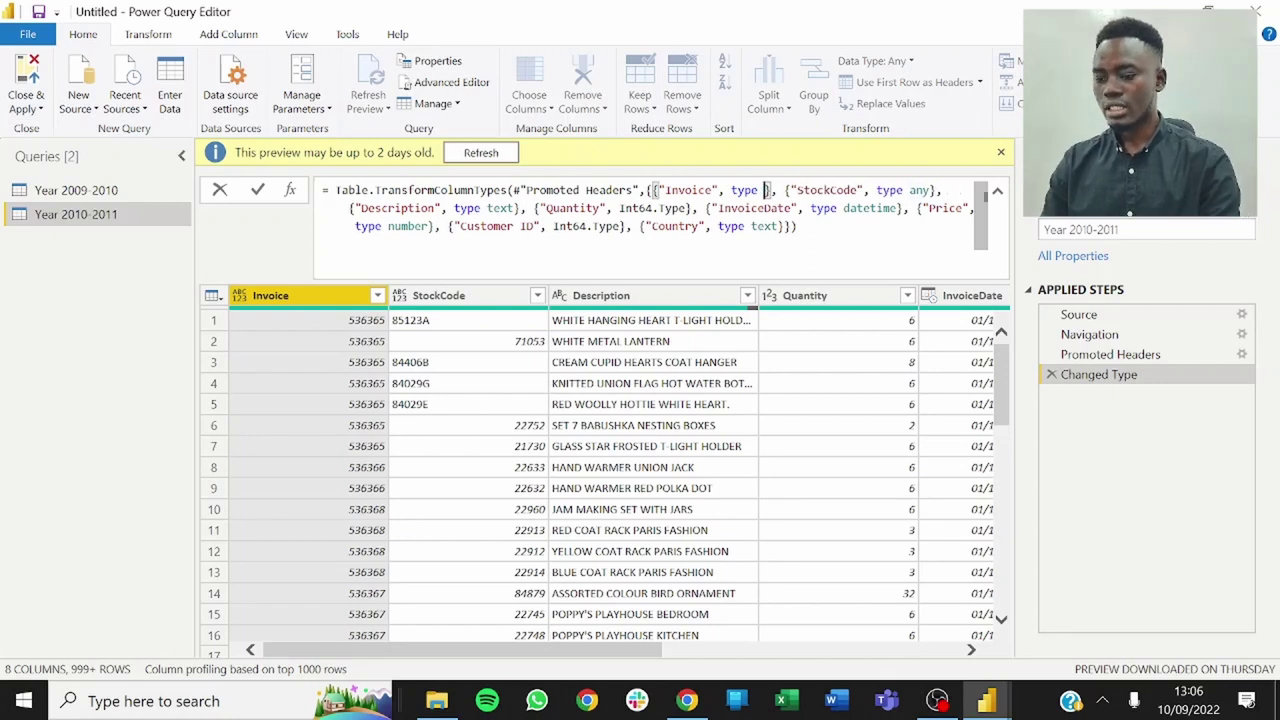
text(text)
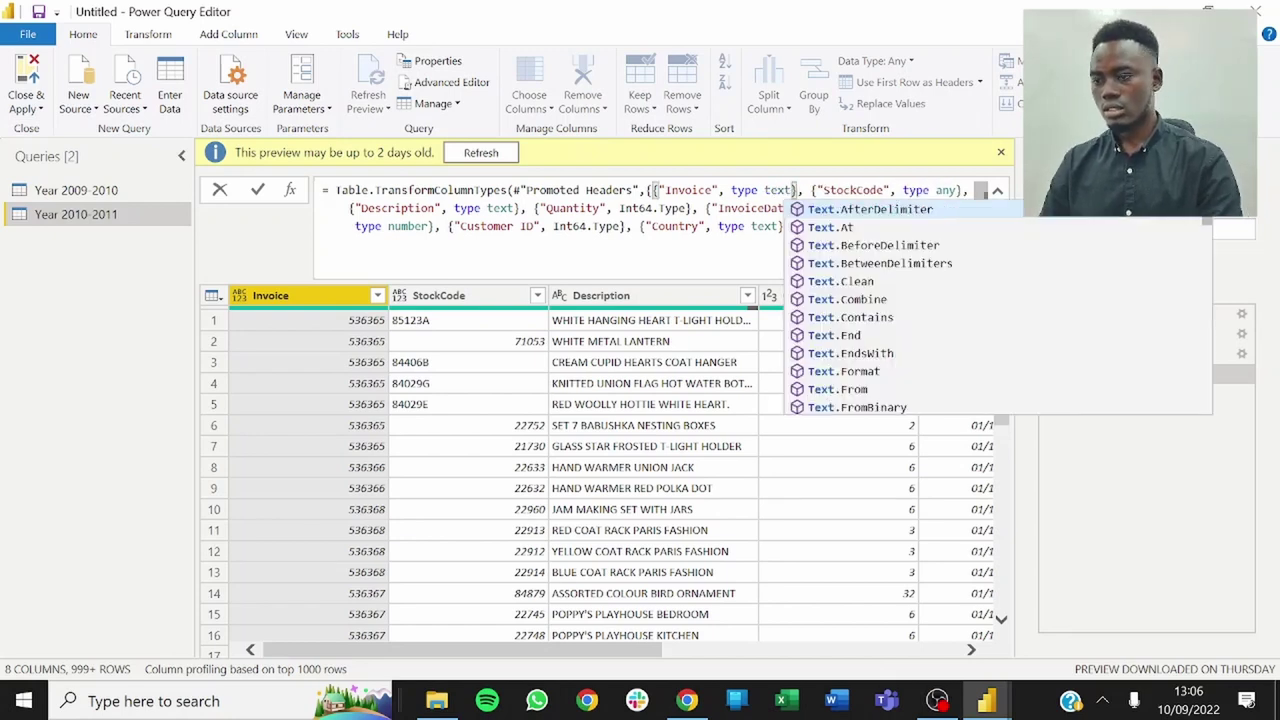
key(Escape)
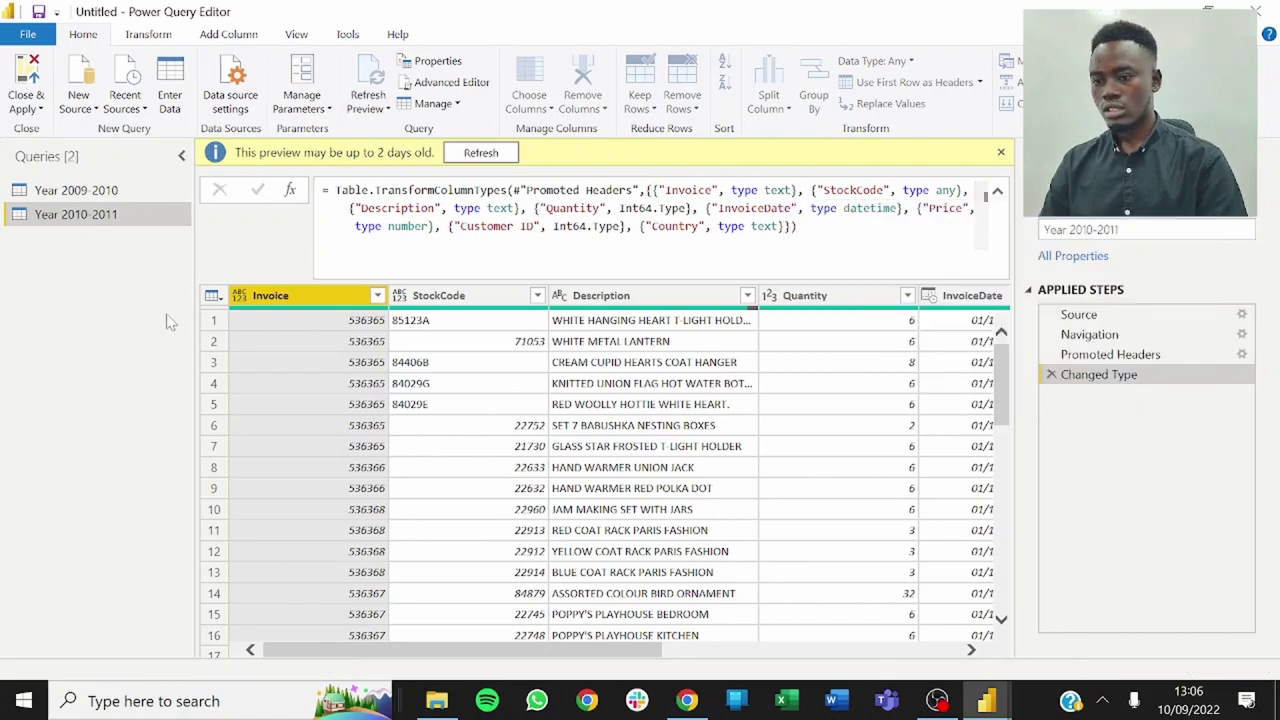
key(Return)
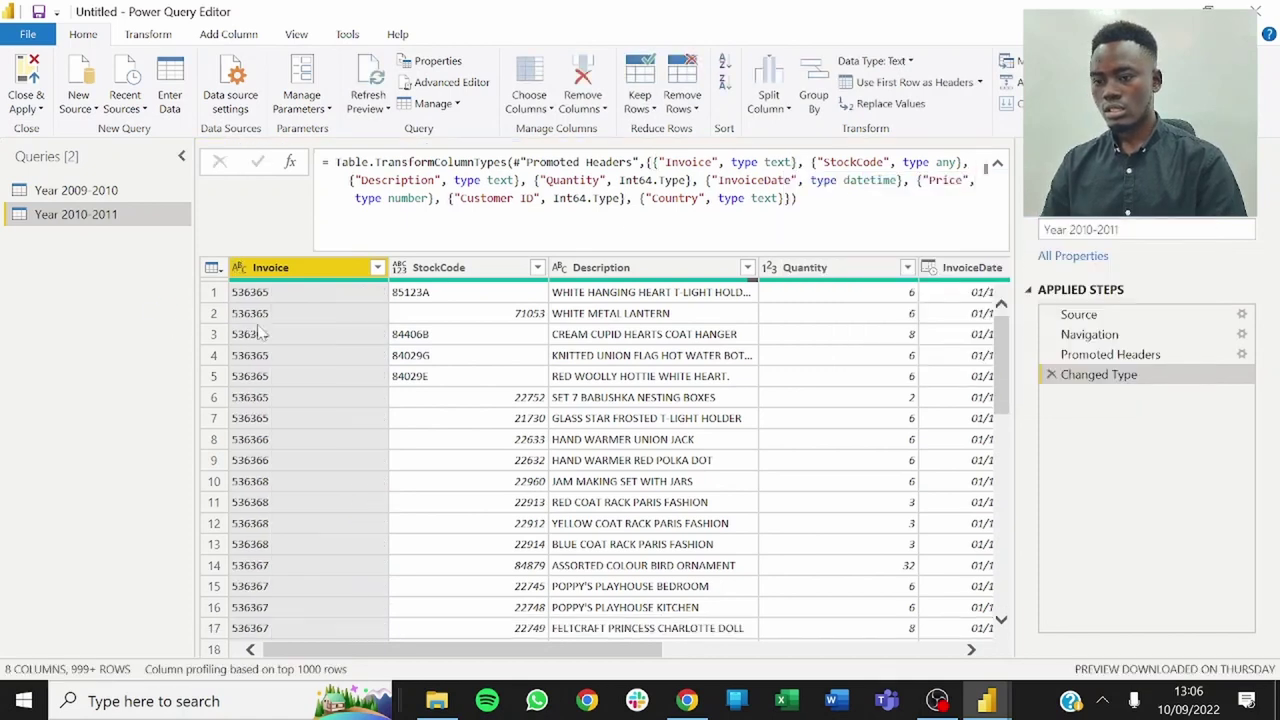
Set the StockCode column's data type to Text.
click(402, 272)
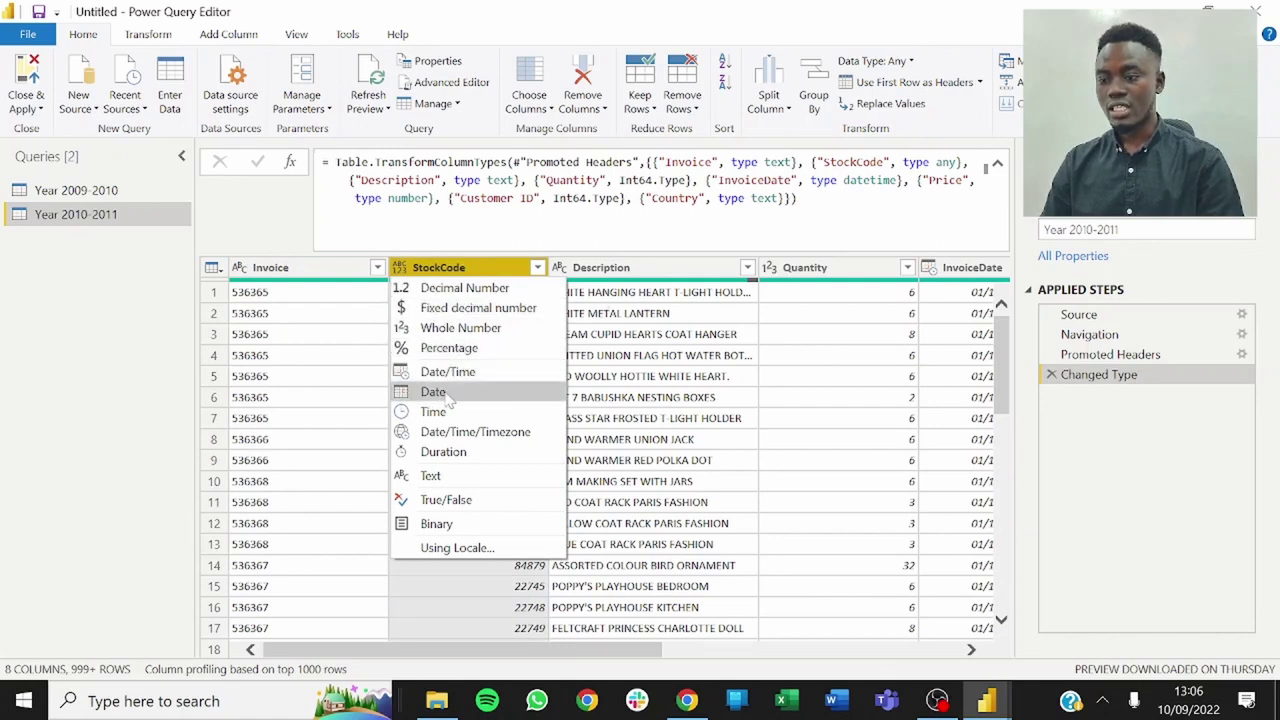
click(440, 476)
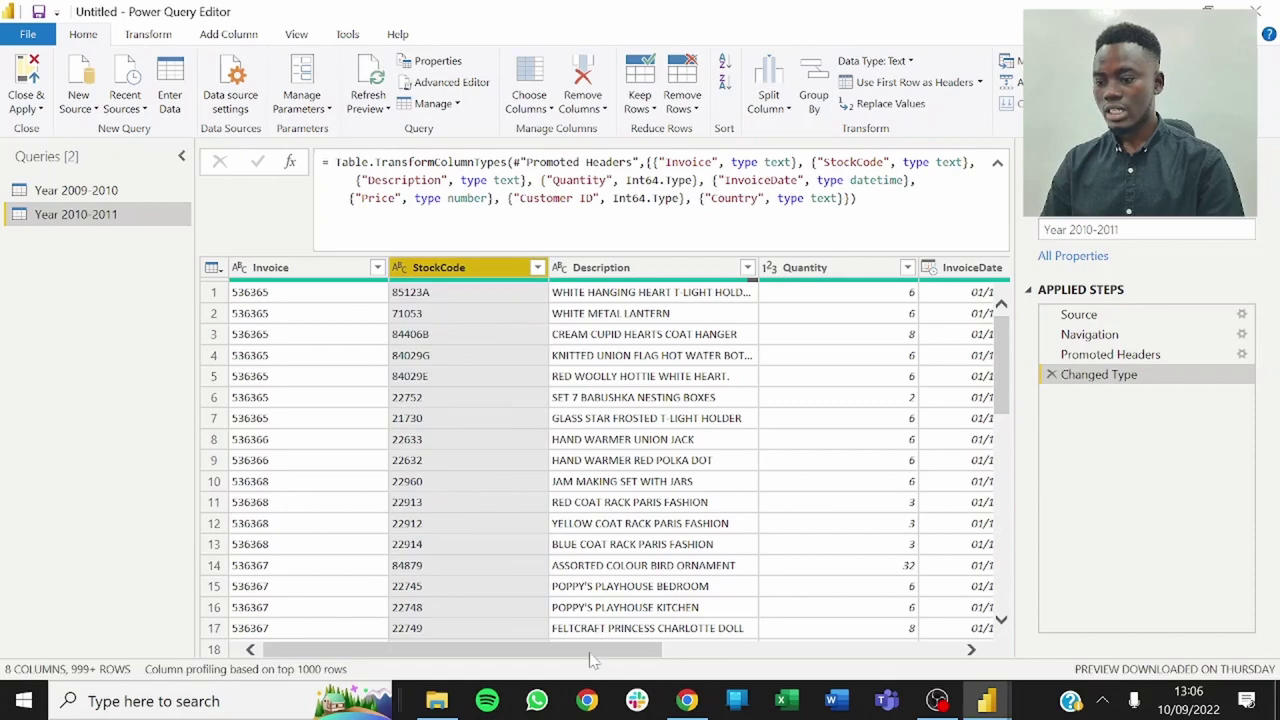
drag(590, 655, 794, 658)
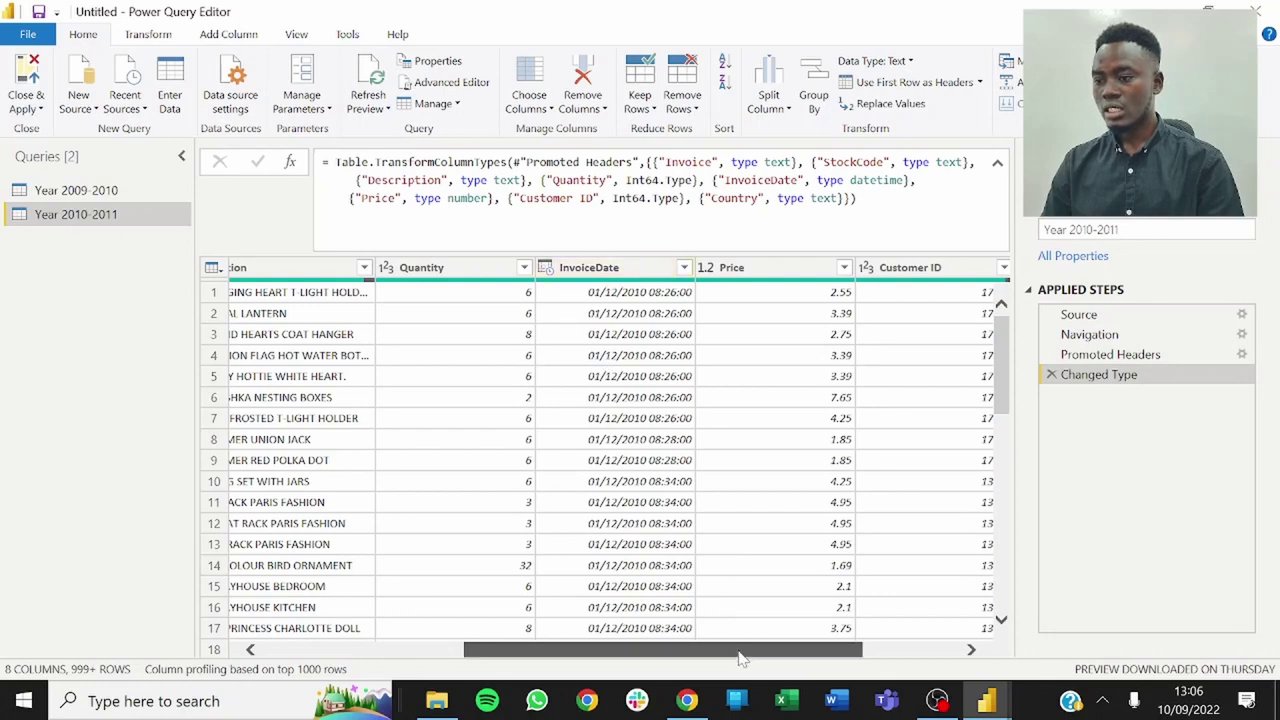
drag(743, 657, 852, 650)
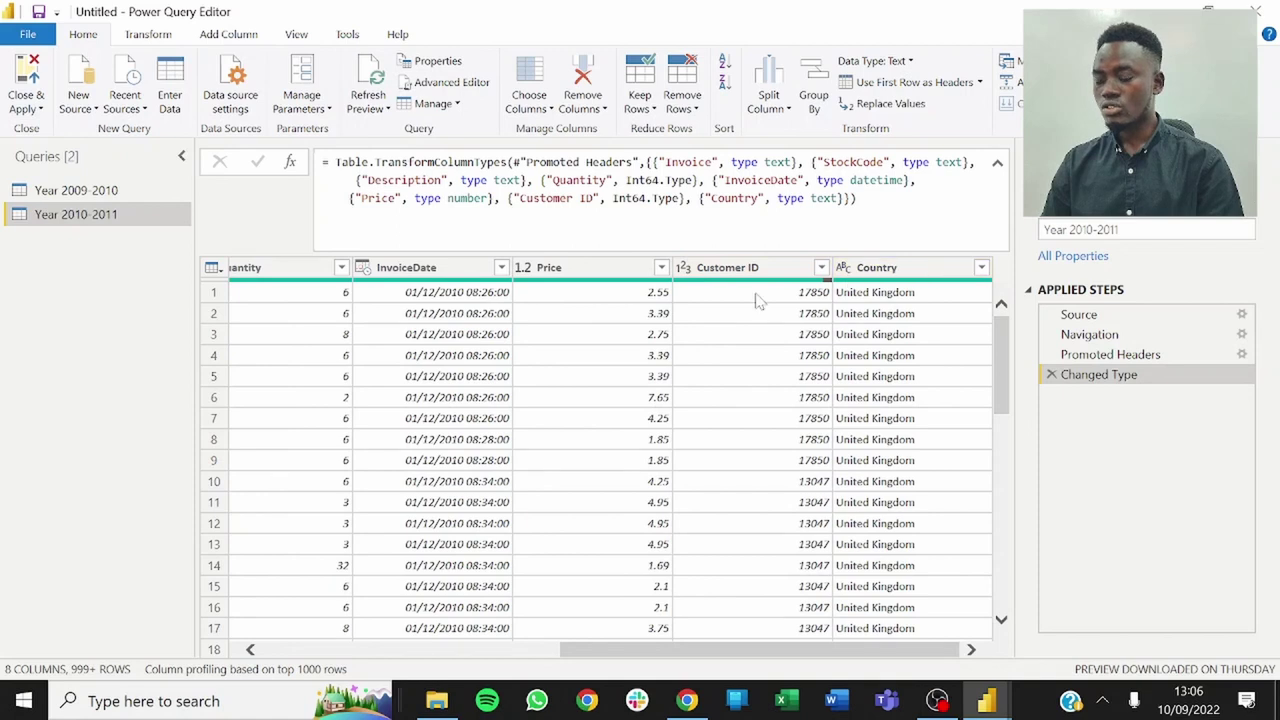
click(765, 268)
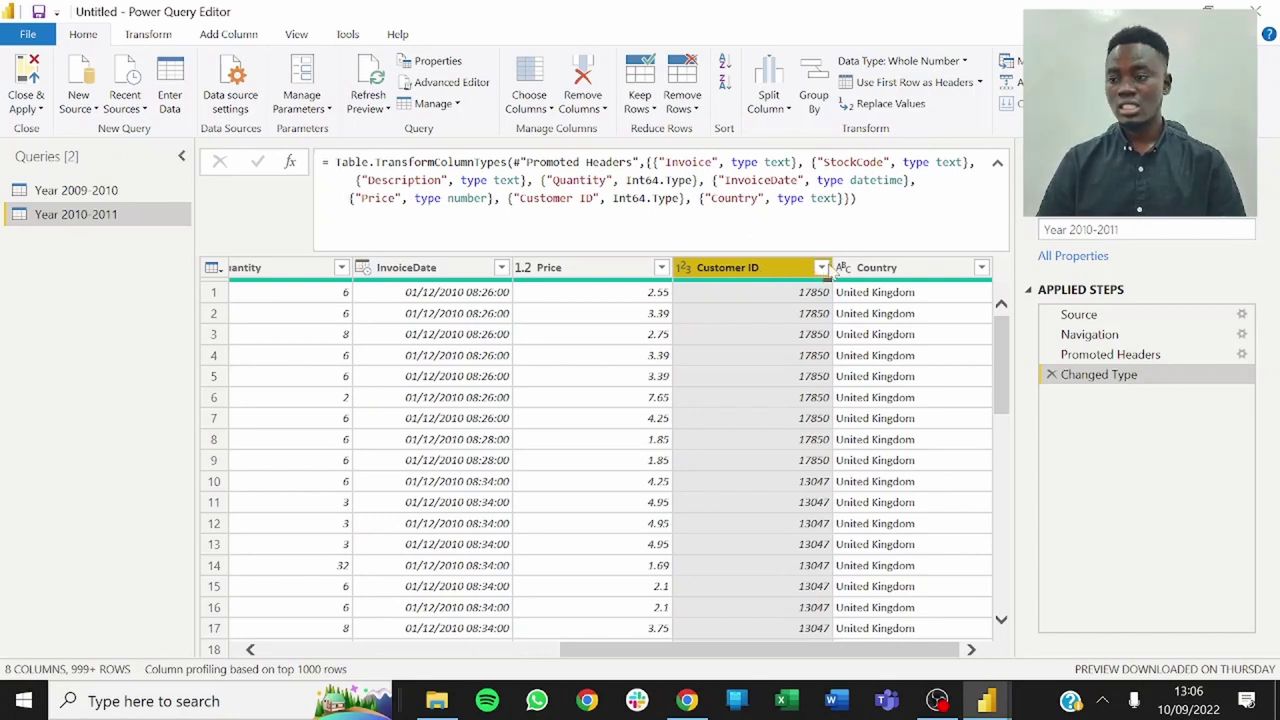
Apply Remove Empty to the Customer ID filter to drop rows without a customer.
mouse_move(827, 289)
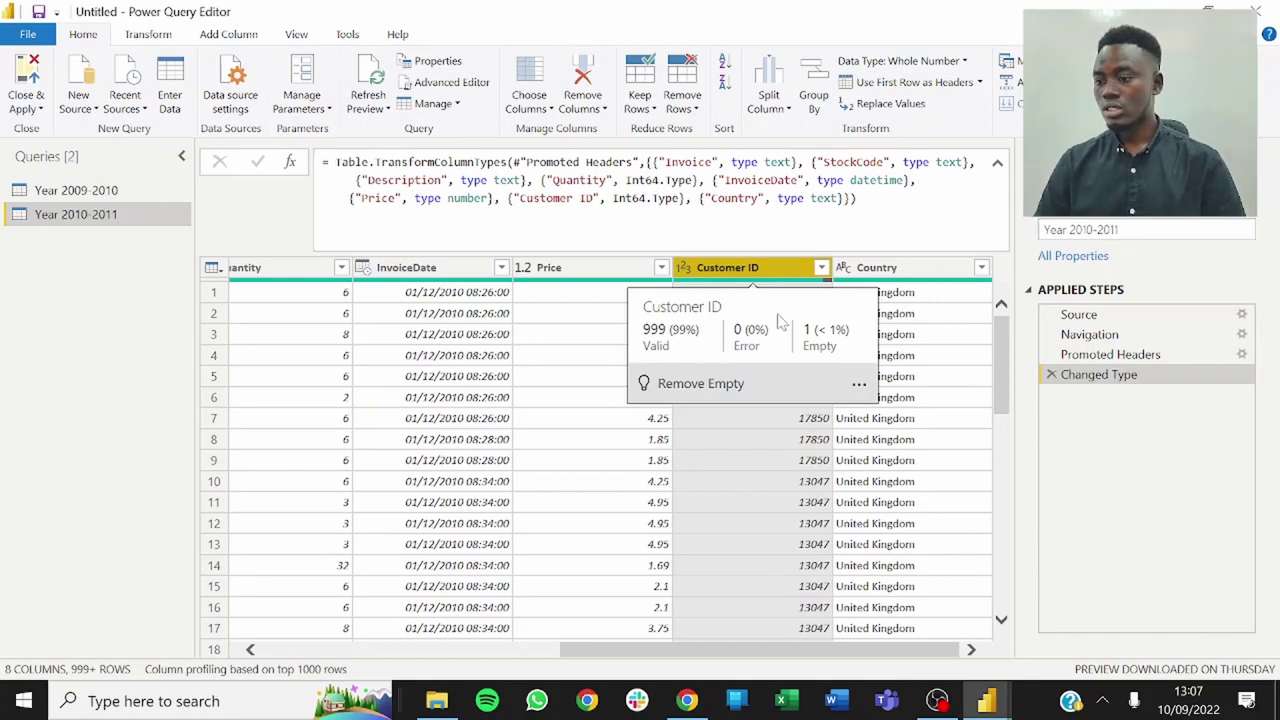
click(821, 268)
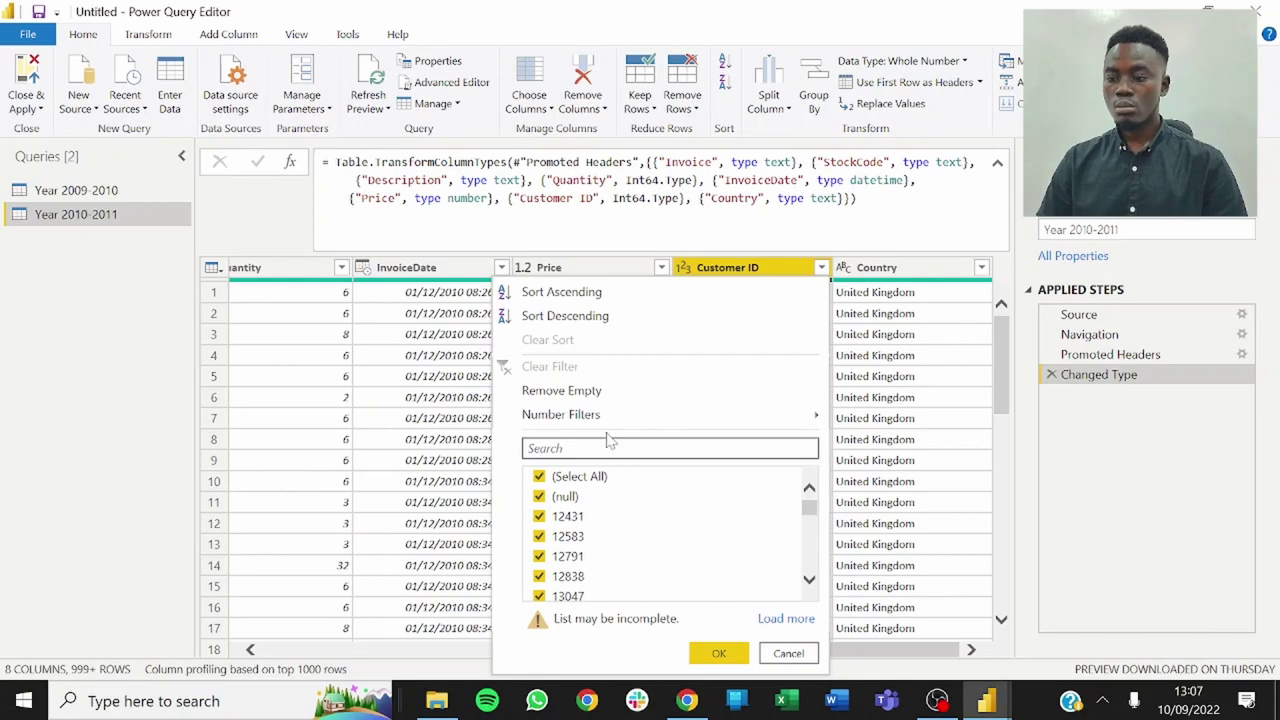
click(589, 395)
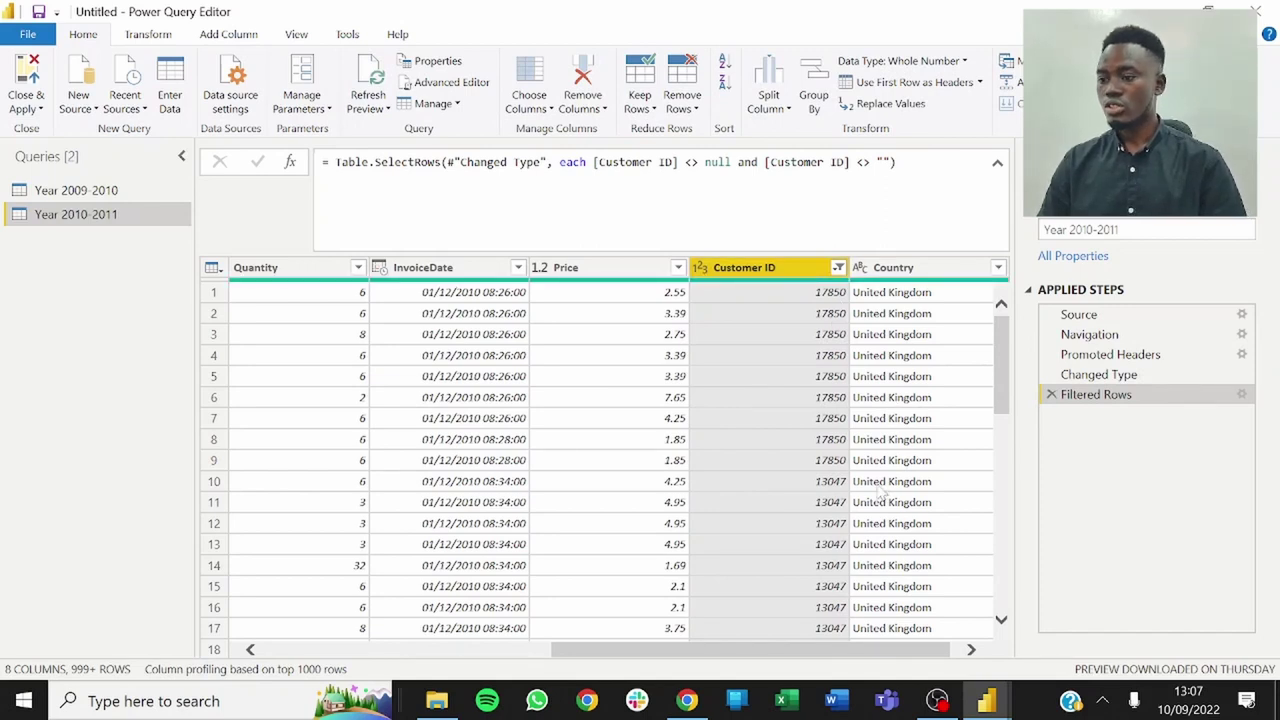
drag(884, 649, 380, 615)
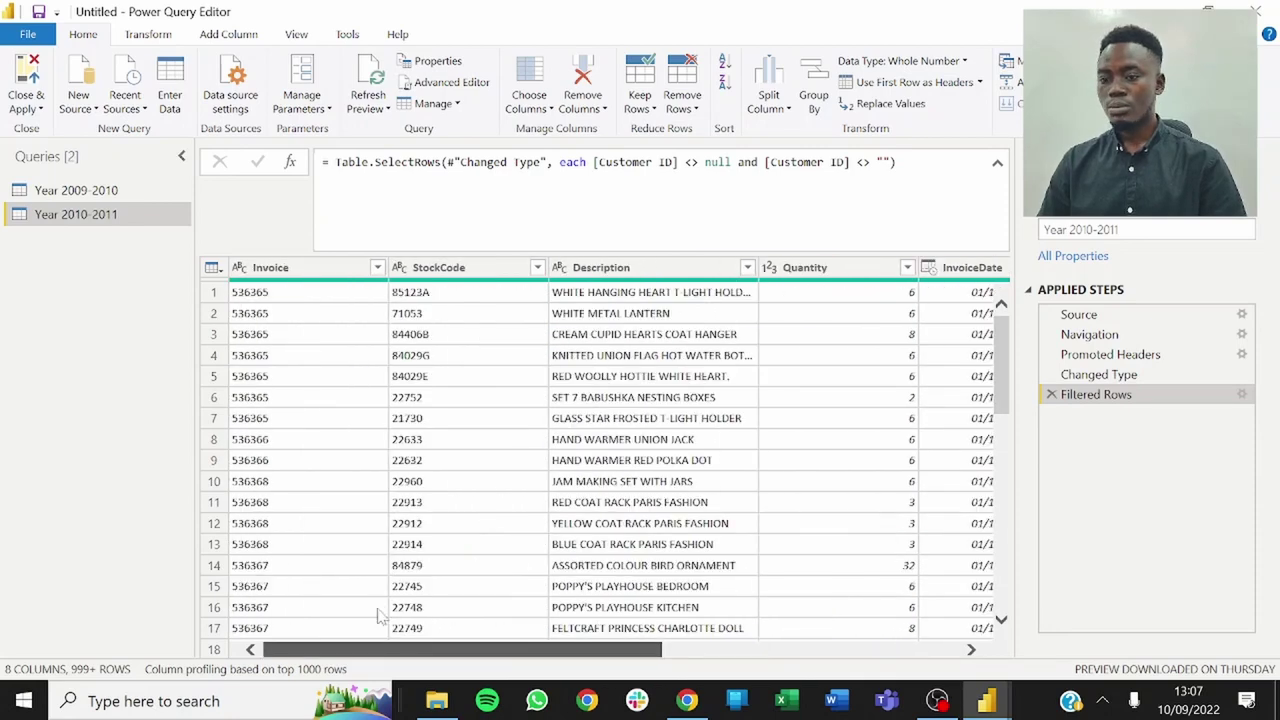
Select the Invoice column and start a custom column, then cancel it.
click(290, 274)
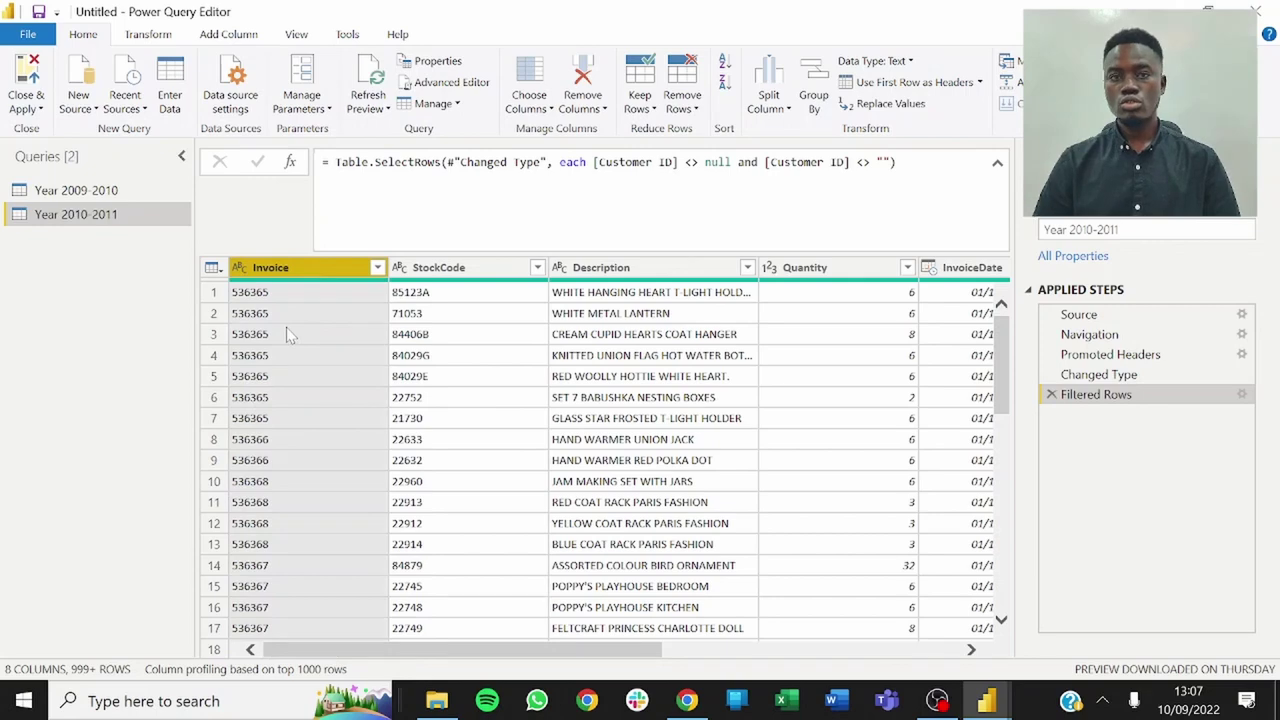
scroll(286, 328, down, 8)
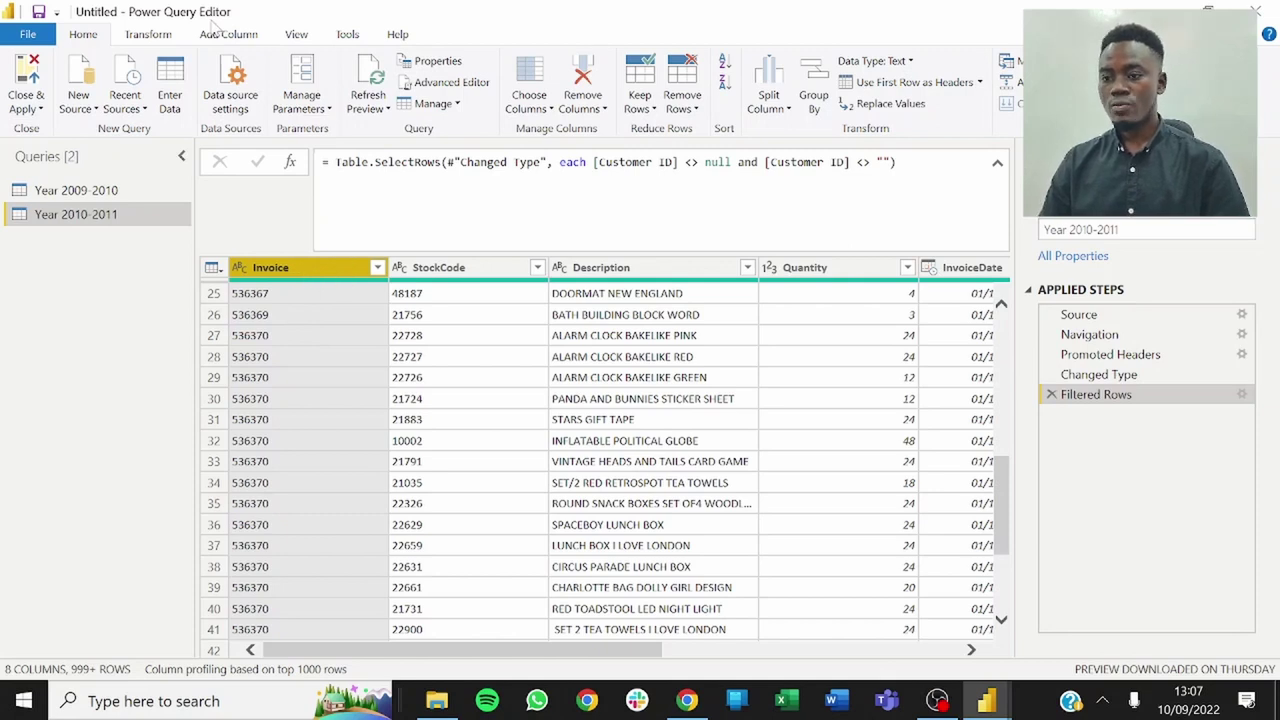
click(226, 34)
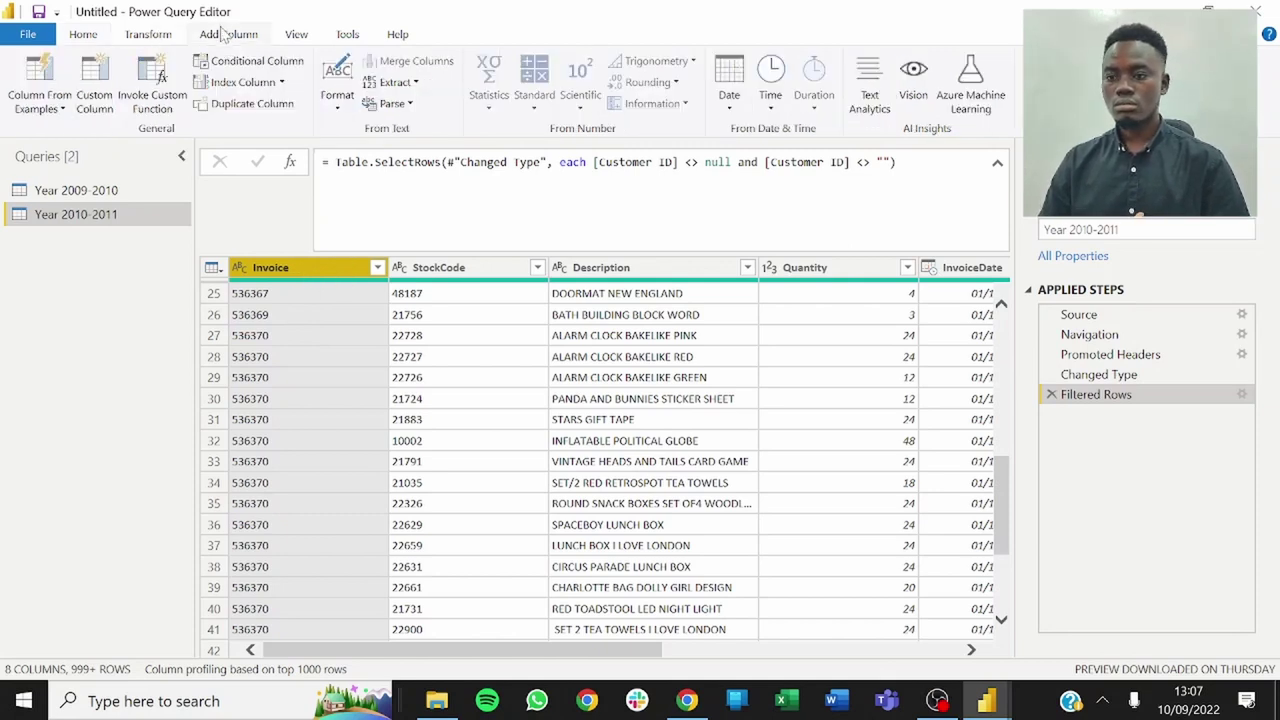
click(107, 84)
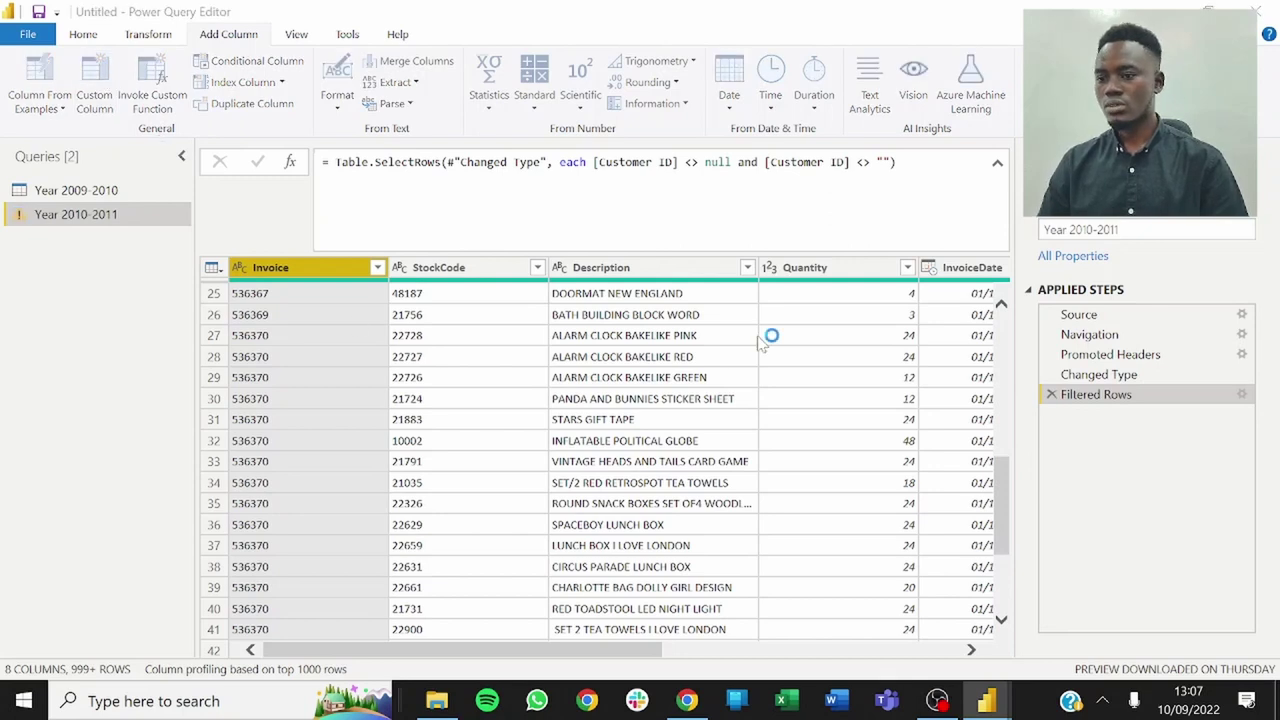
click(932, 518)
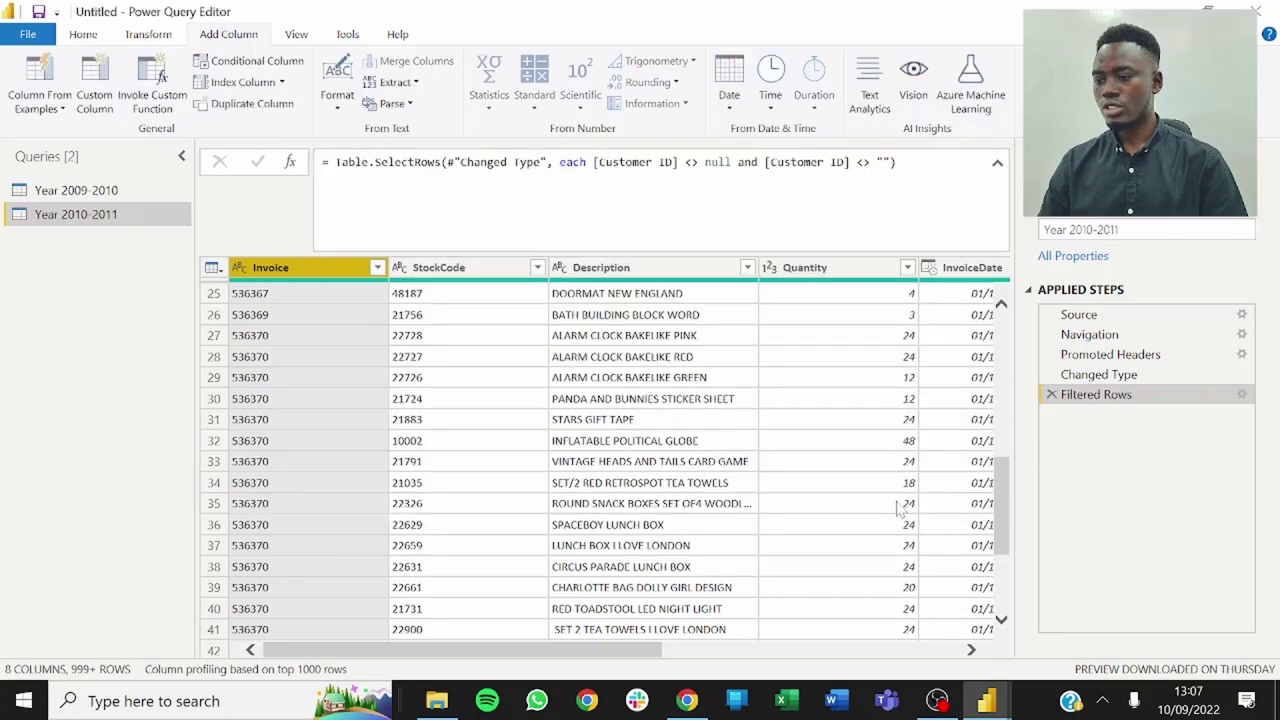
Filter the Invoice column with Begins With 'C'.
click(377, 267)
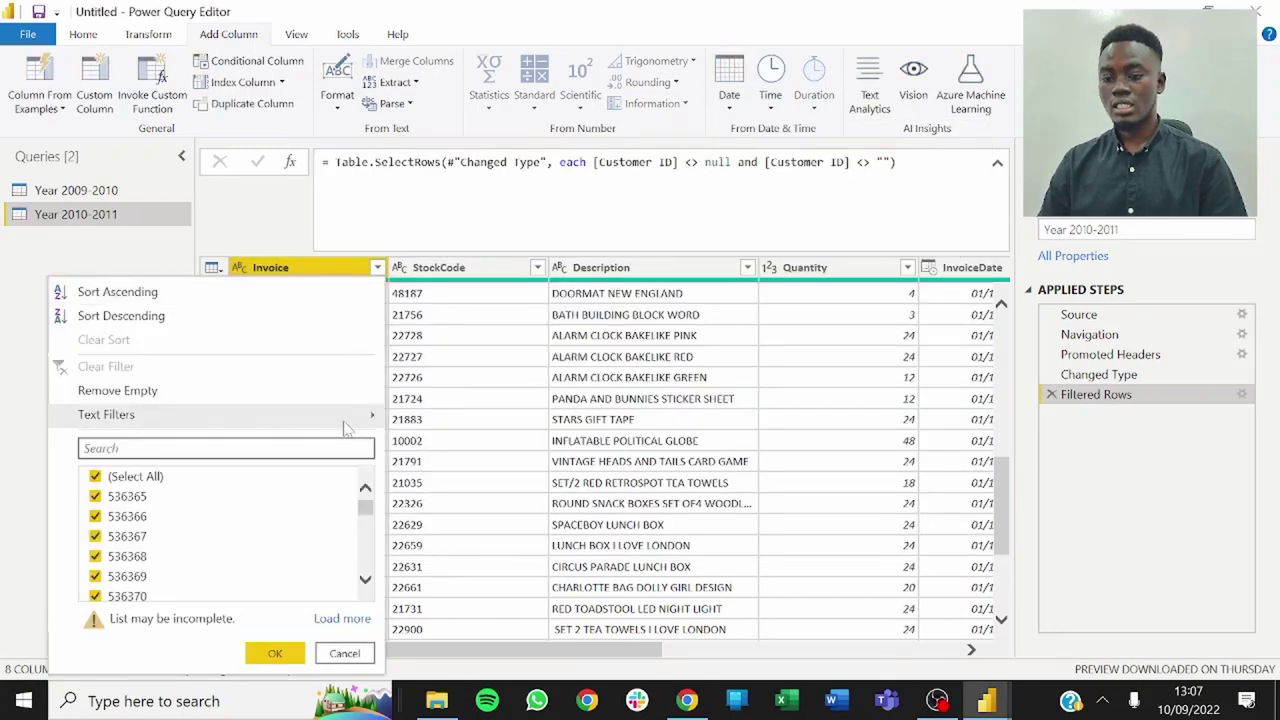
mouse_move(355, 418)
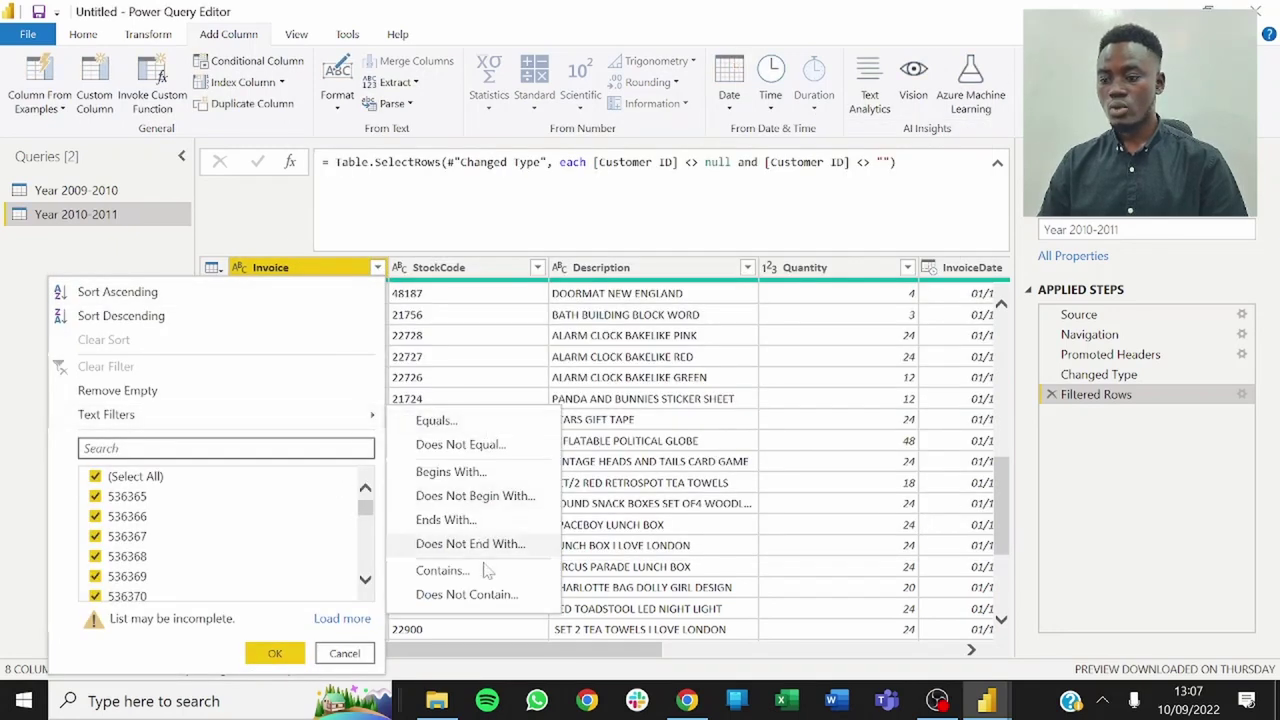
click(450, 472)
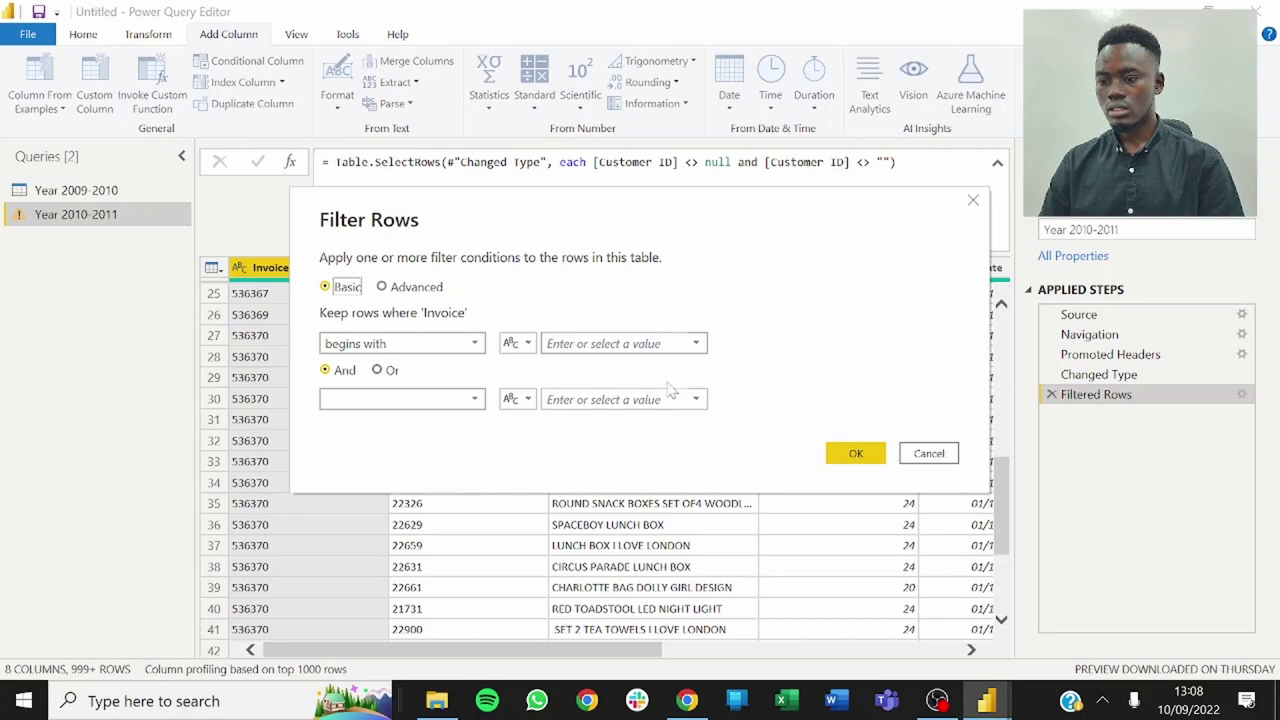
click(600, 343)
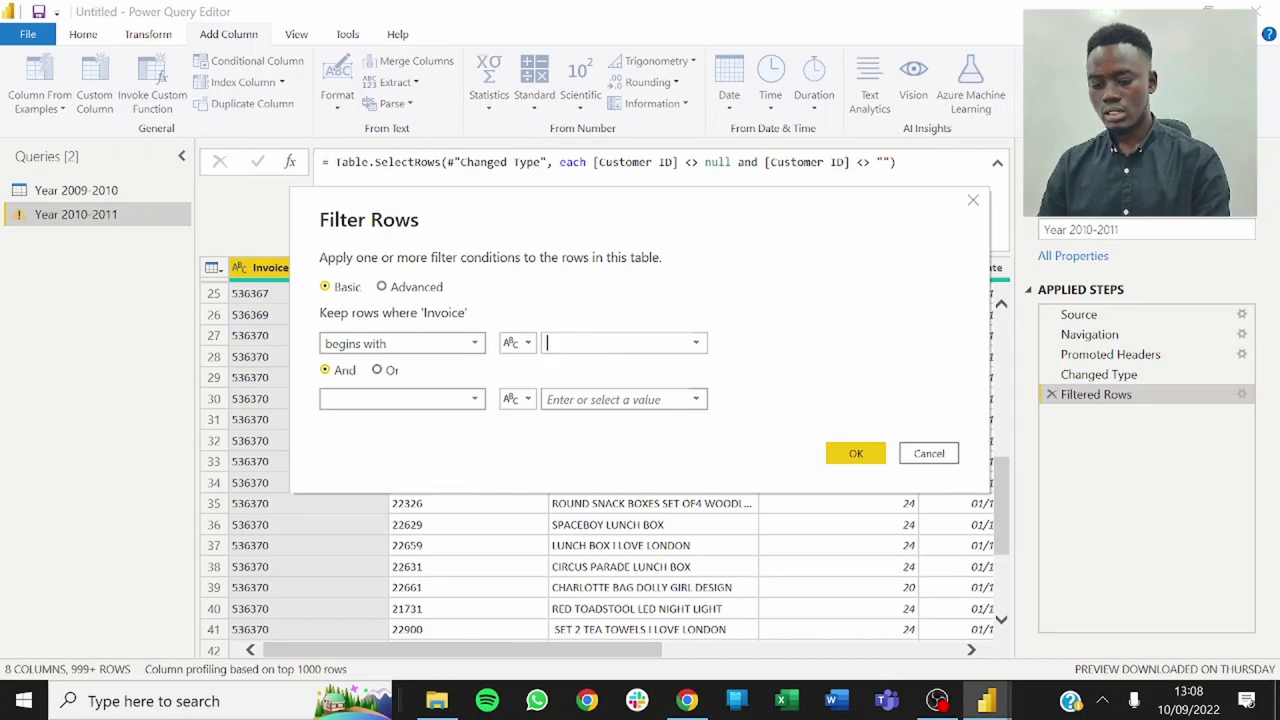
text(C)
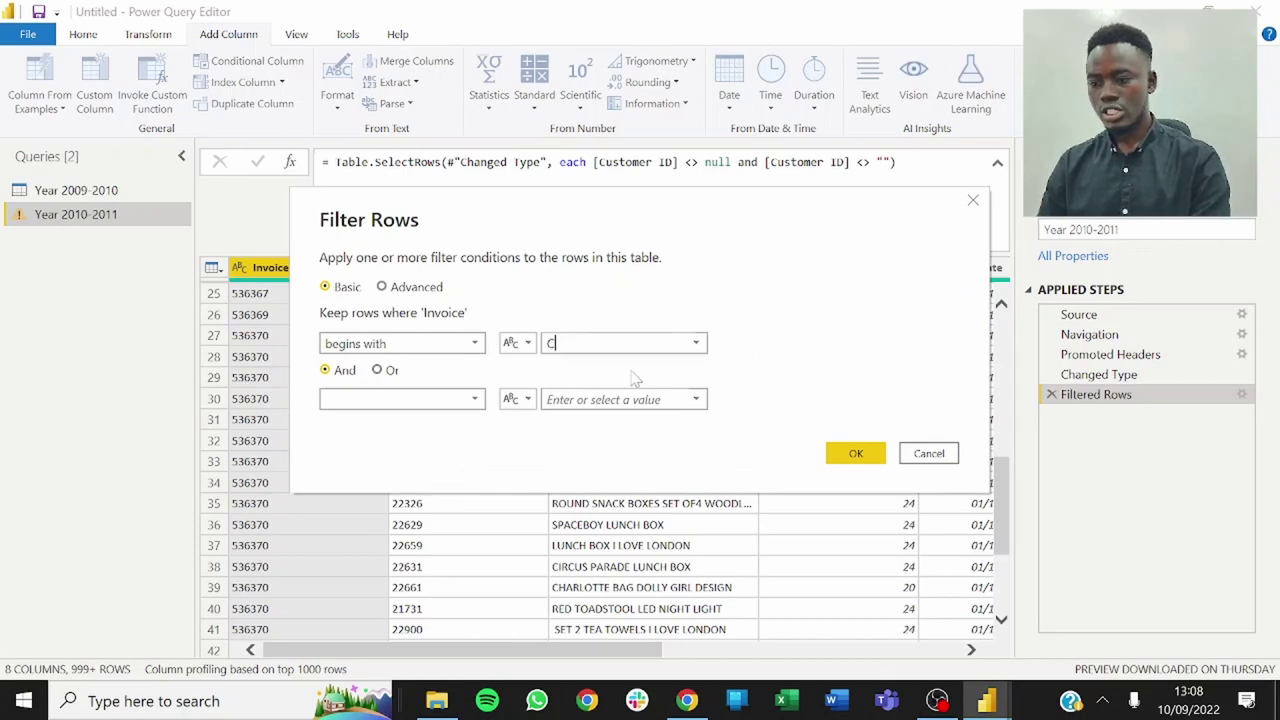
click(852, 453)
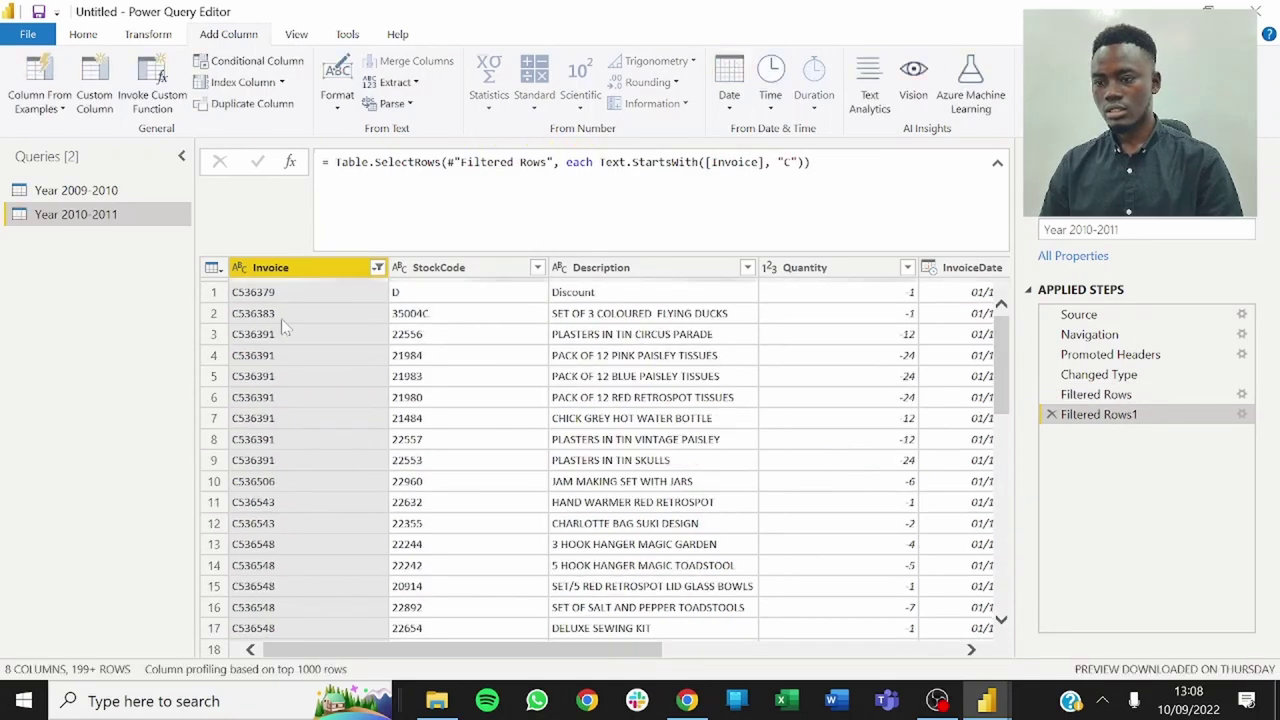
Scroll through the filtered rows to inspect the C invoices.
scroll(286, 332, down, 5)
scroll(284, 410, down, 6)
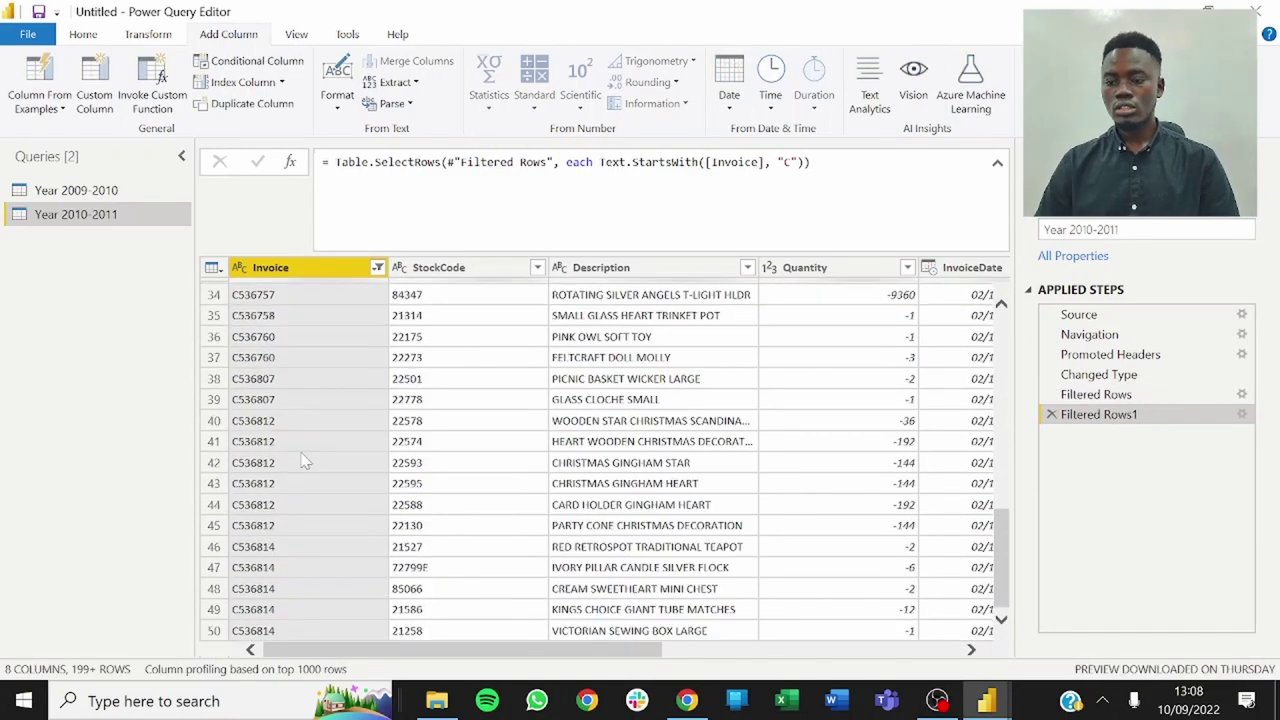
drag(512, 656, 708, 647)
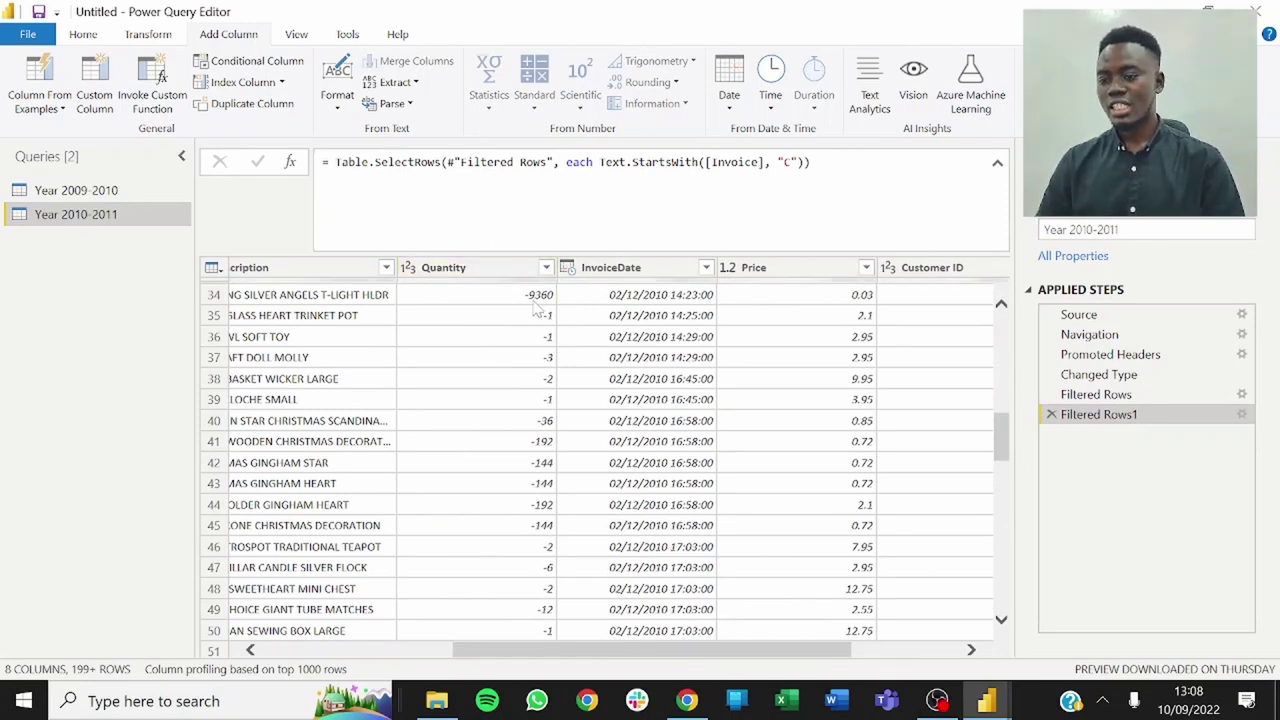
scroll(540, 375, down, 6)
scroll(540, 378, up, 12)
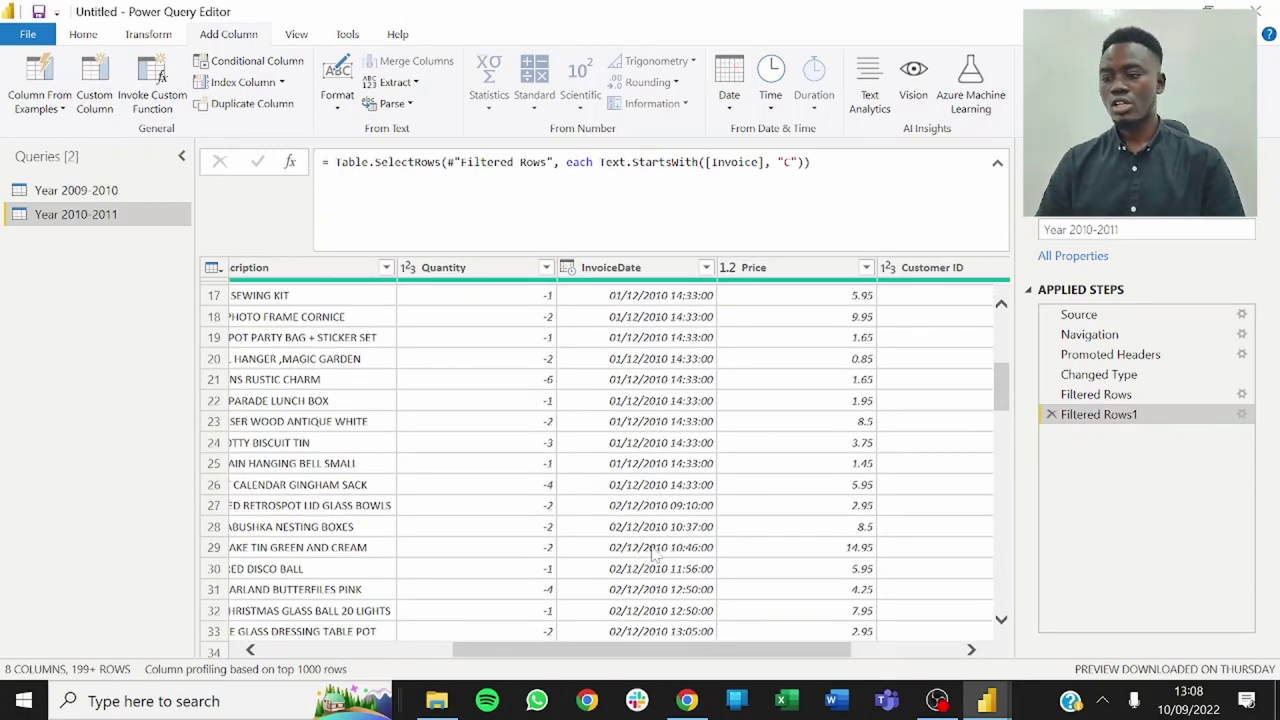
drag(757, 650, 978, 652)
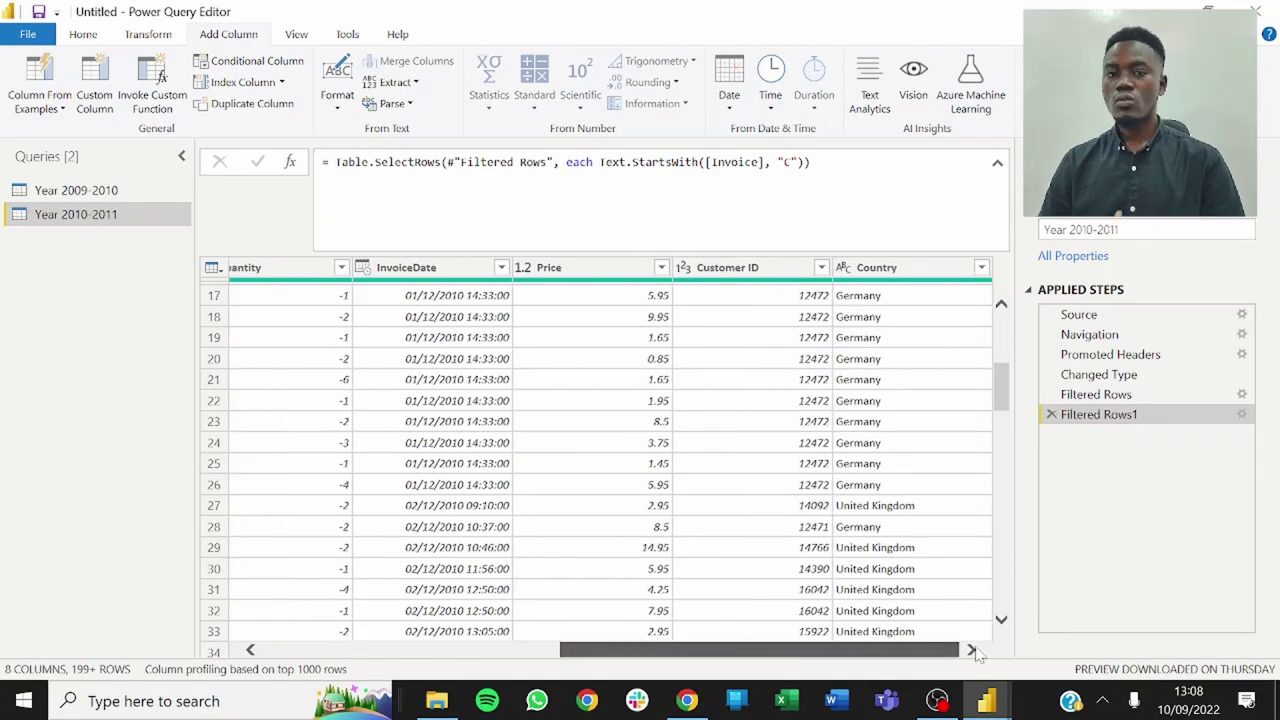
drag(866, 650, 803, 648)
drag(720, 649, 568, 649)
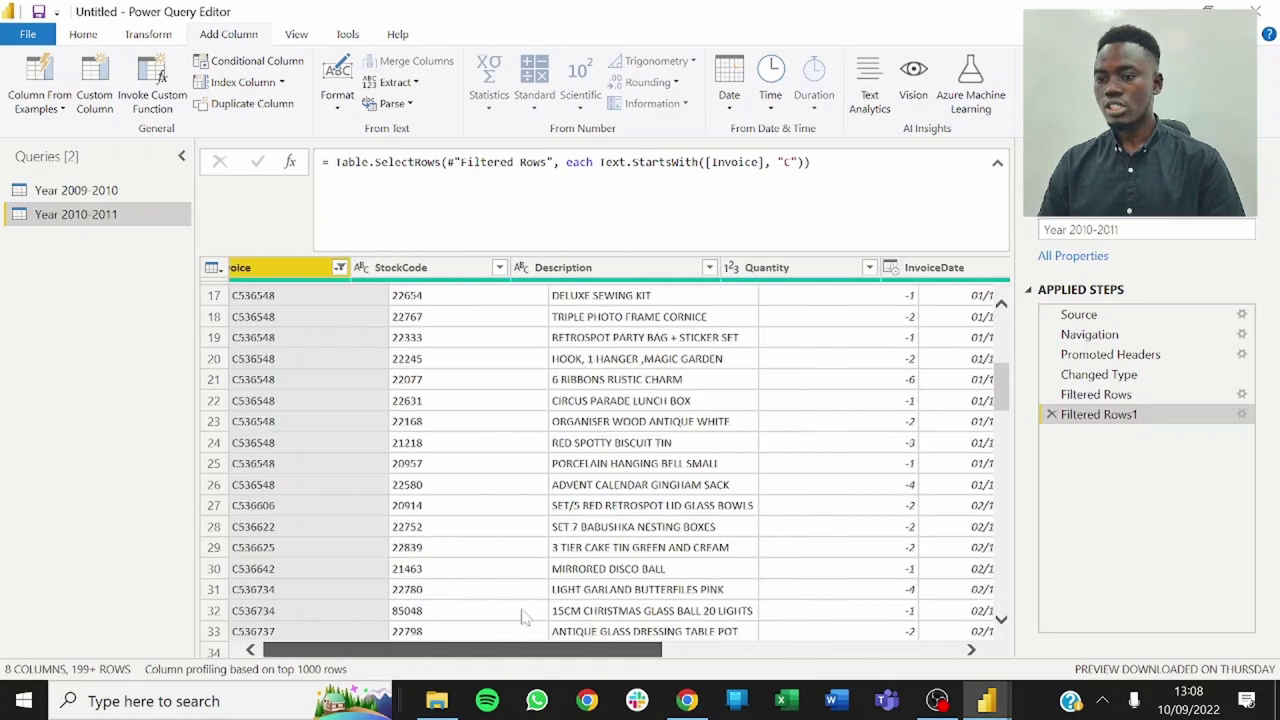
click(300, 267)
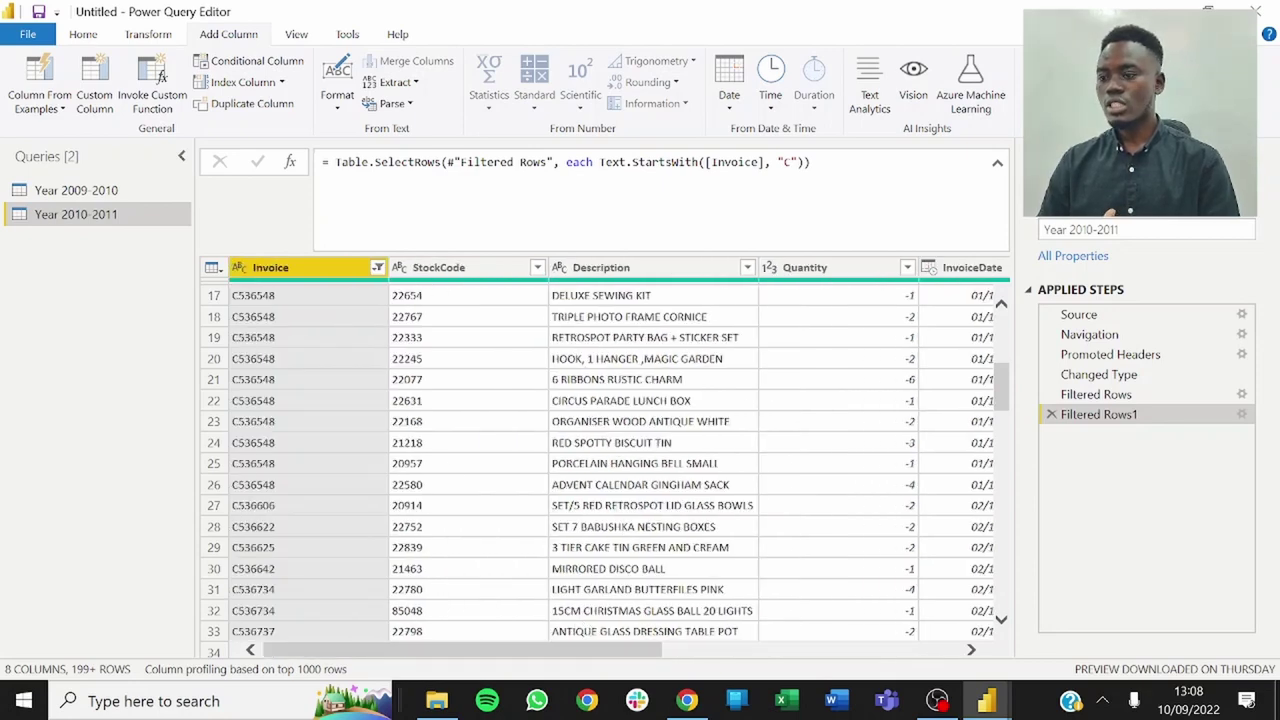
Insert 'not' before Text.StartsWith in the filter formula to exclude C invoices.
click(560, 161)
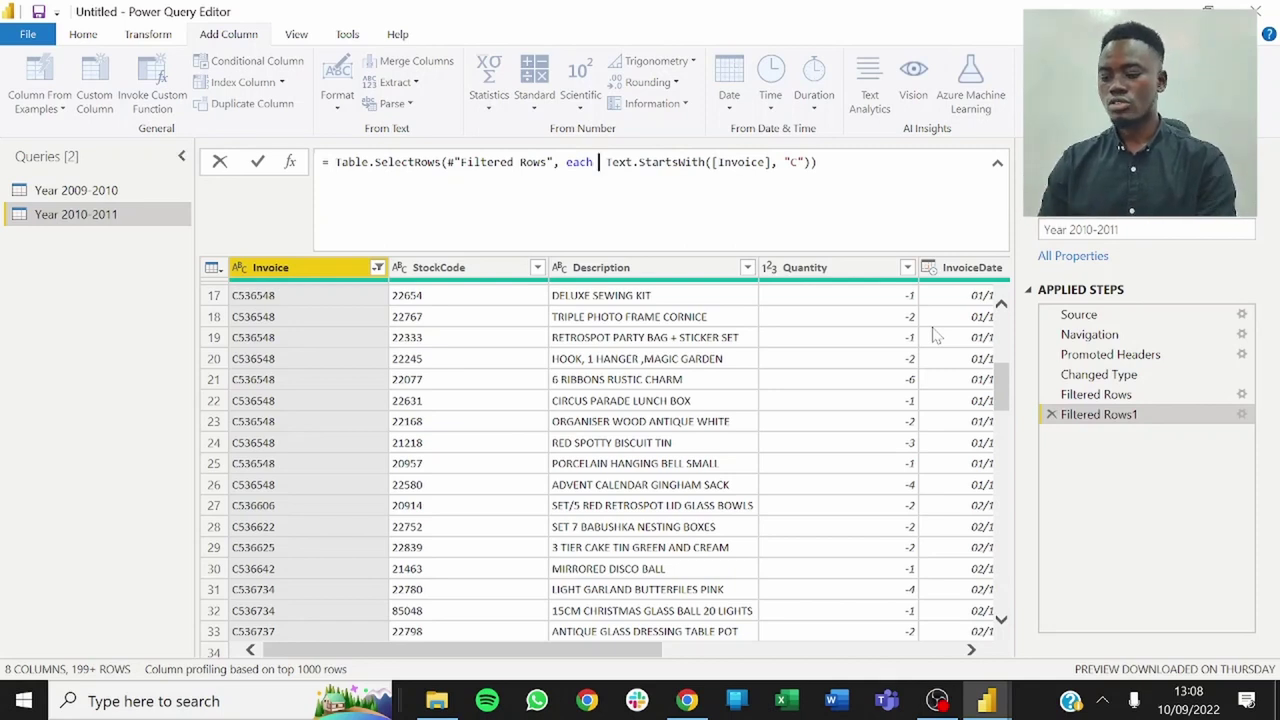
text(not)
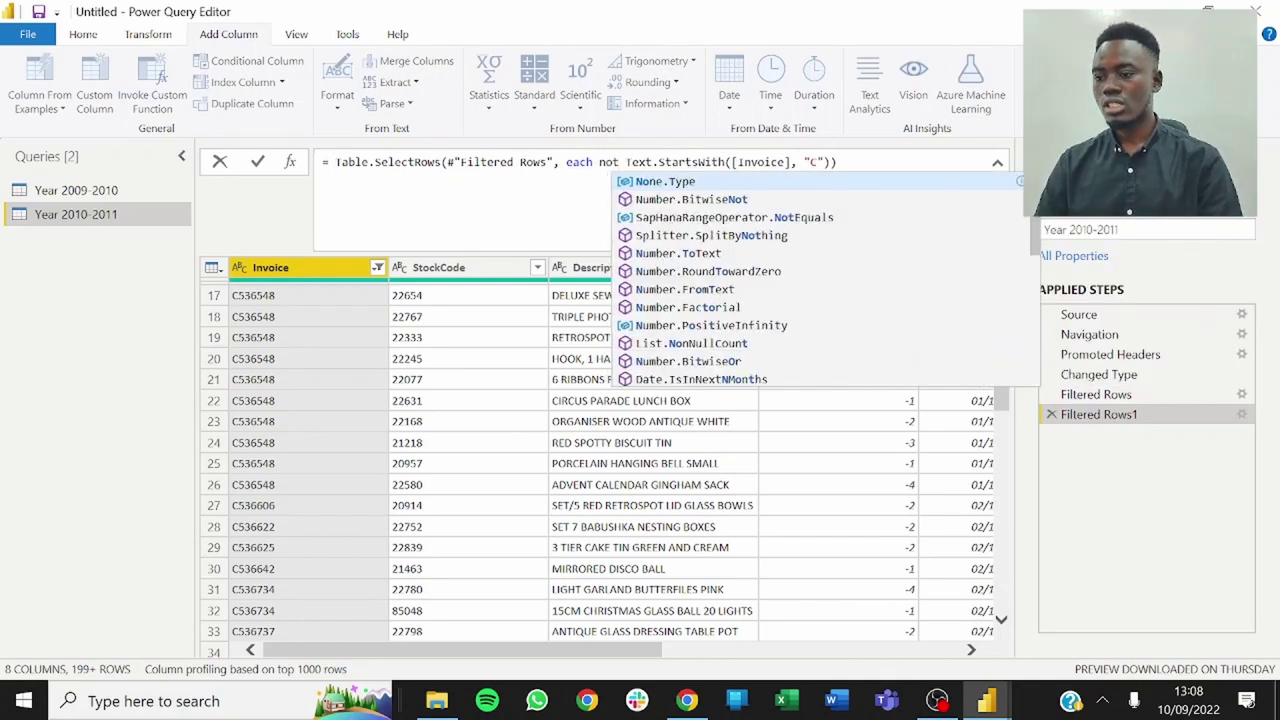
click(837, 161)
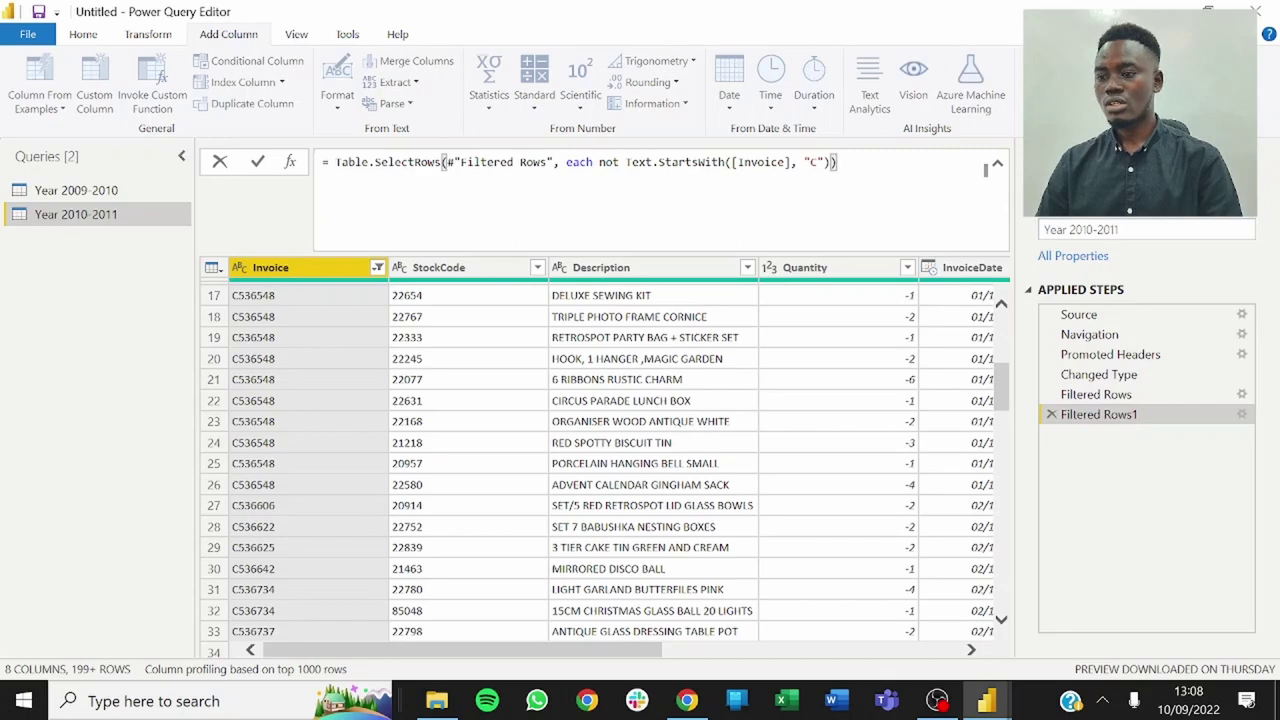
key(Return)
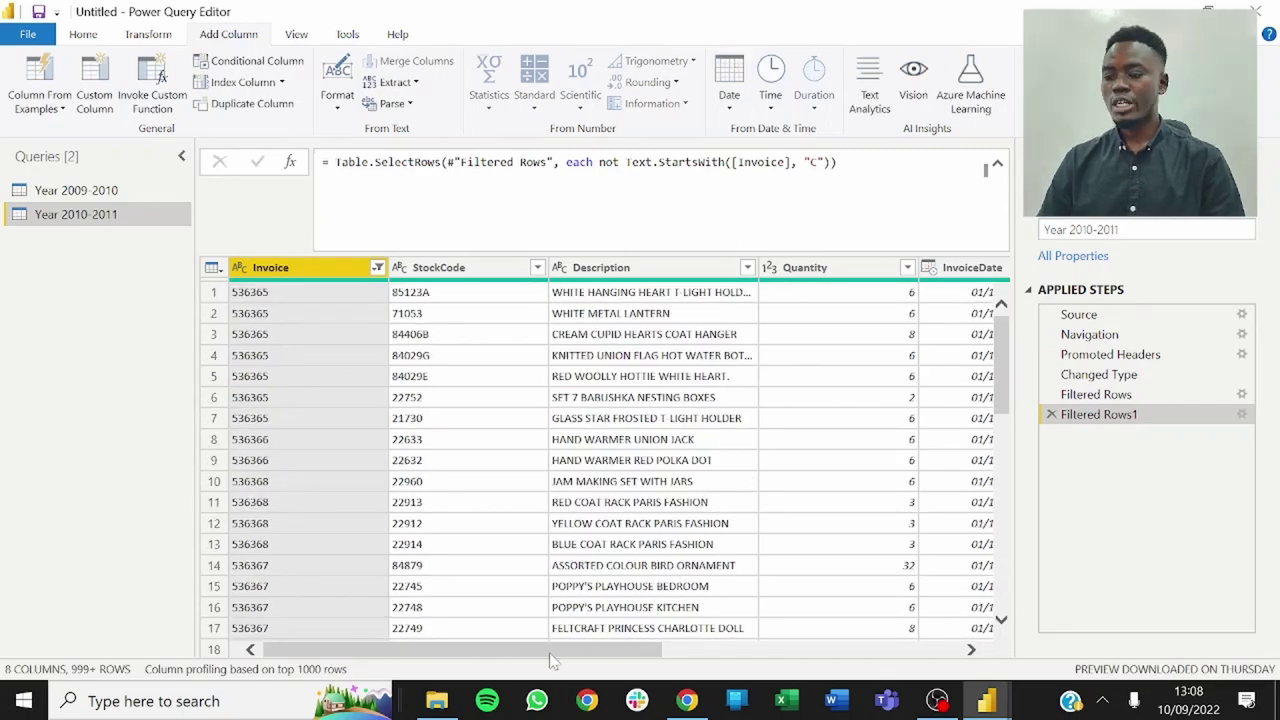
drag(632, 658, 930, 658)
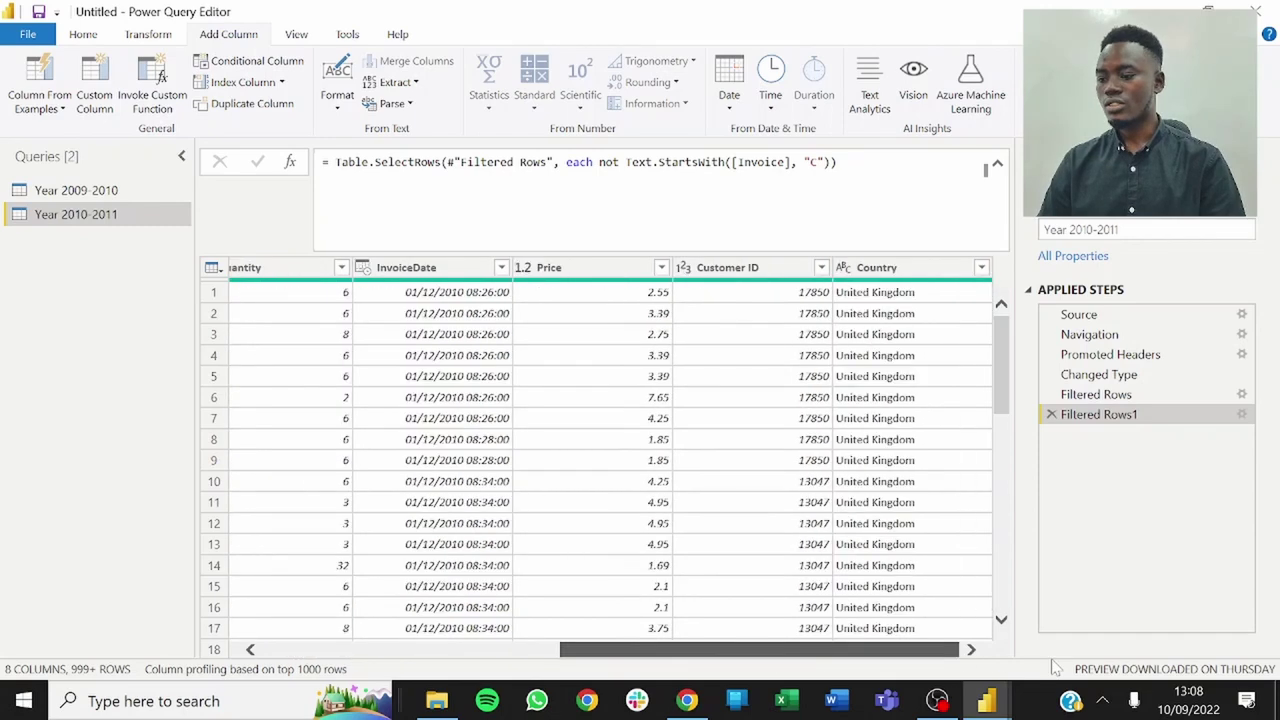
Rename the Filtered Rows1 step to 'Filtered Rows: Cancellations'.
right_click(1128, 416)
click(1172, 450)
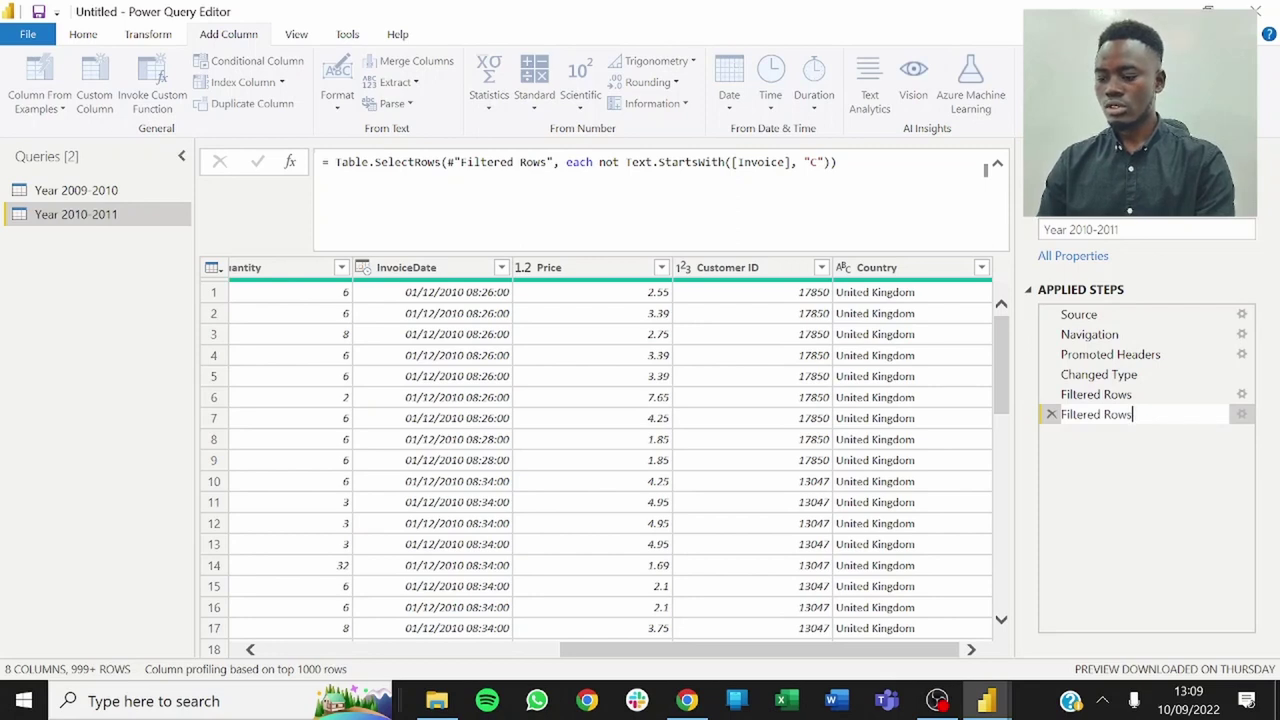
text(Can)
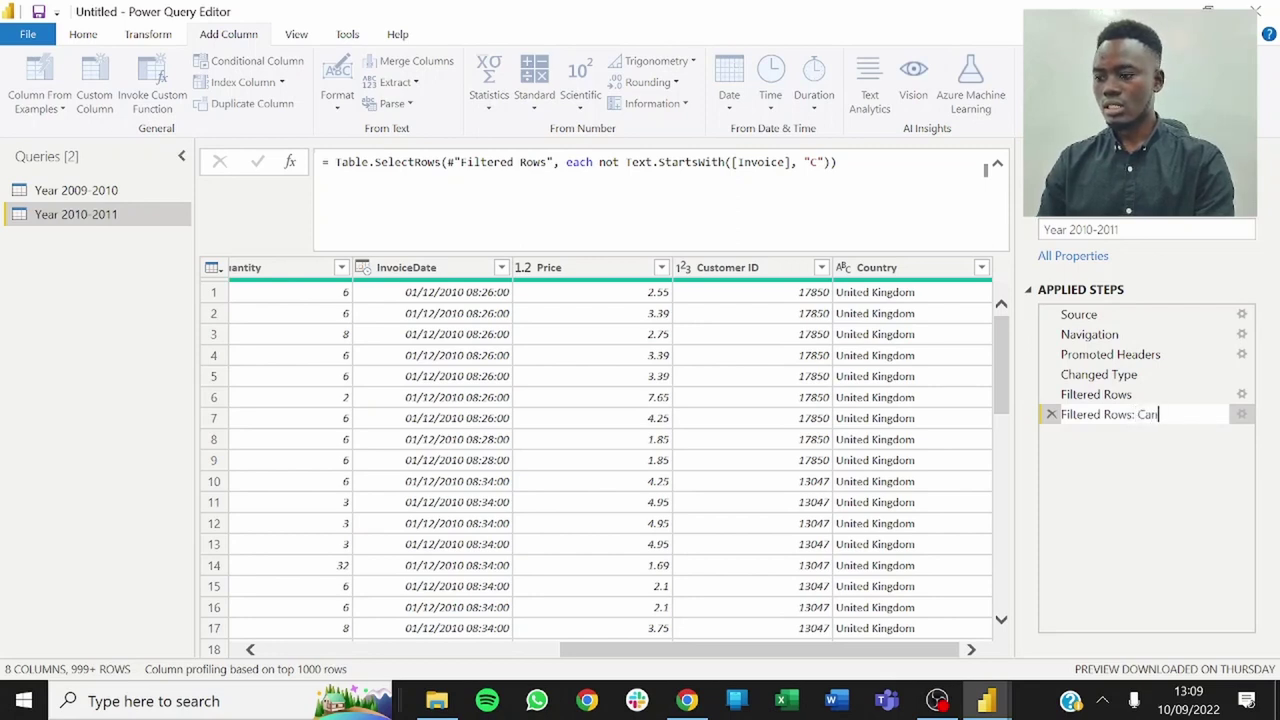
text(dellations)
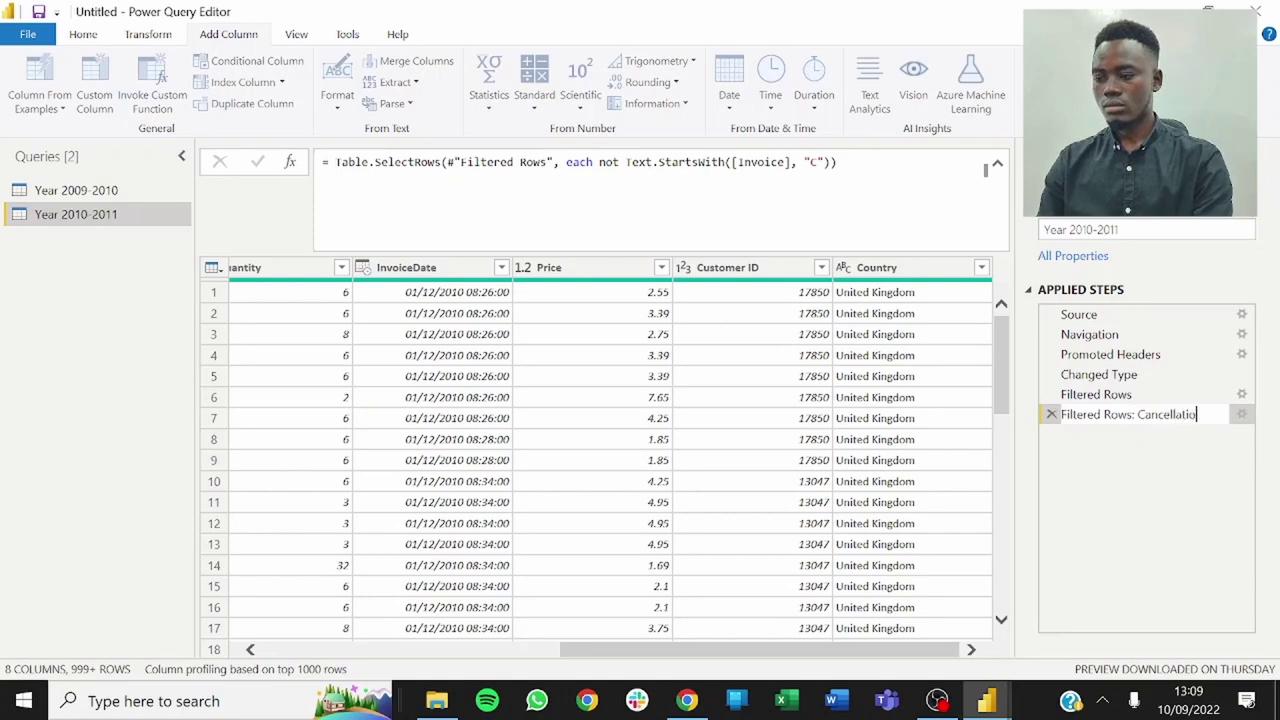
key(Return)
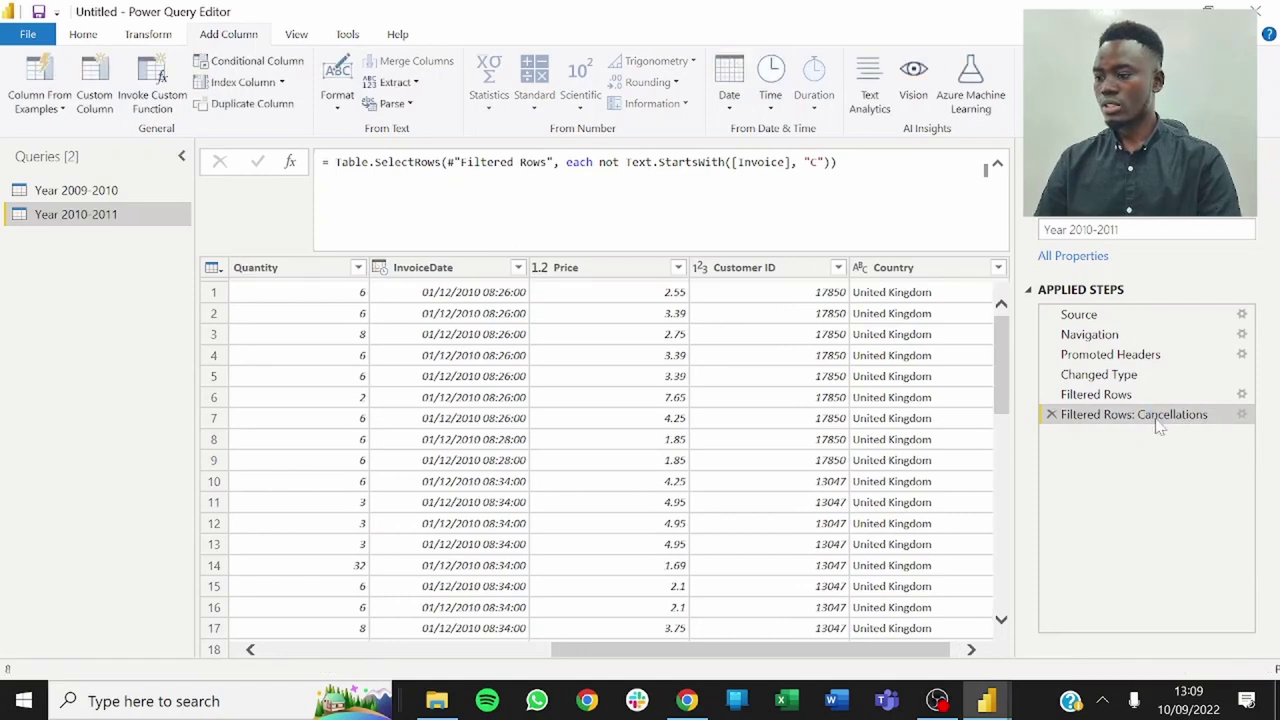
Give the step the description 'Remove cancelled transactions' in its Properties.
right_click(1184, 420)
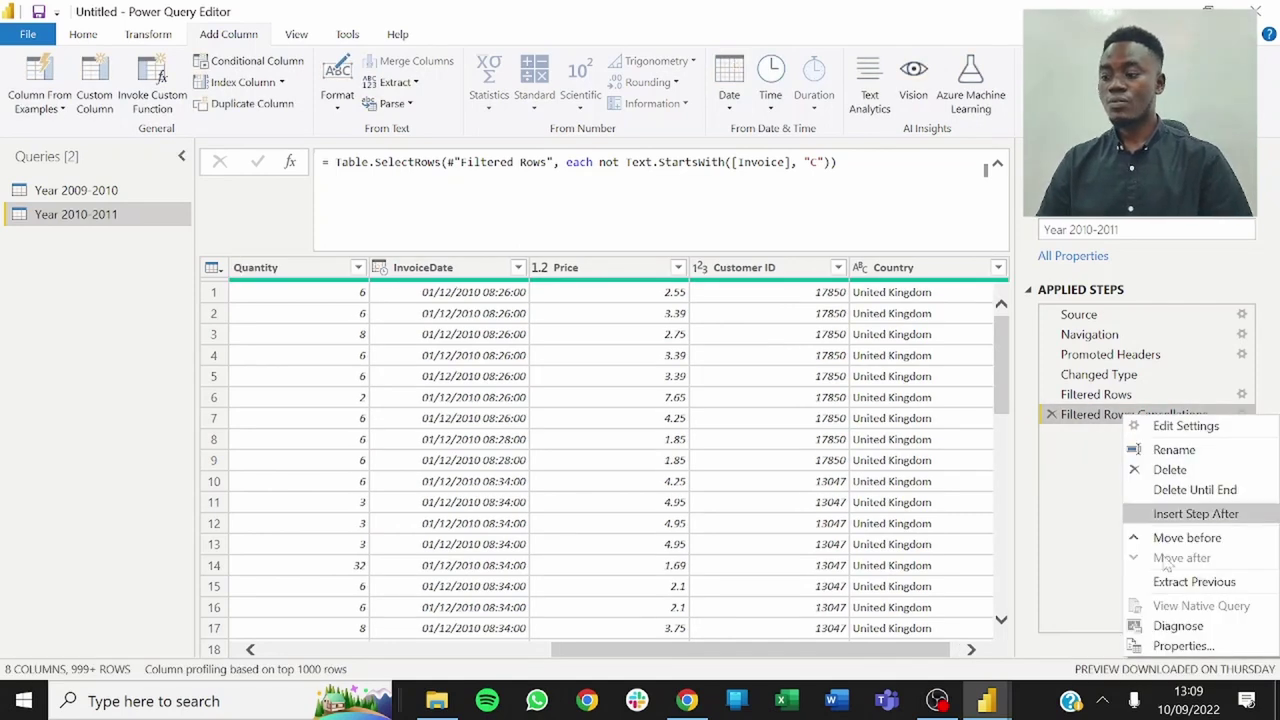
click(1177, 646)
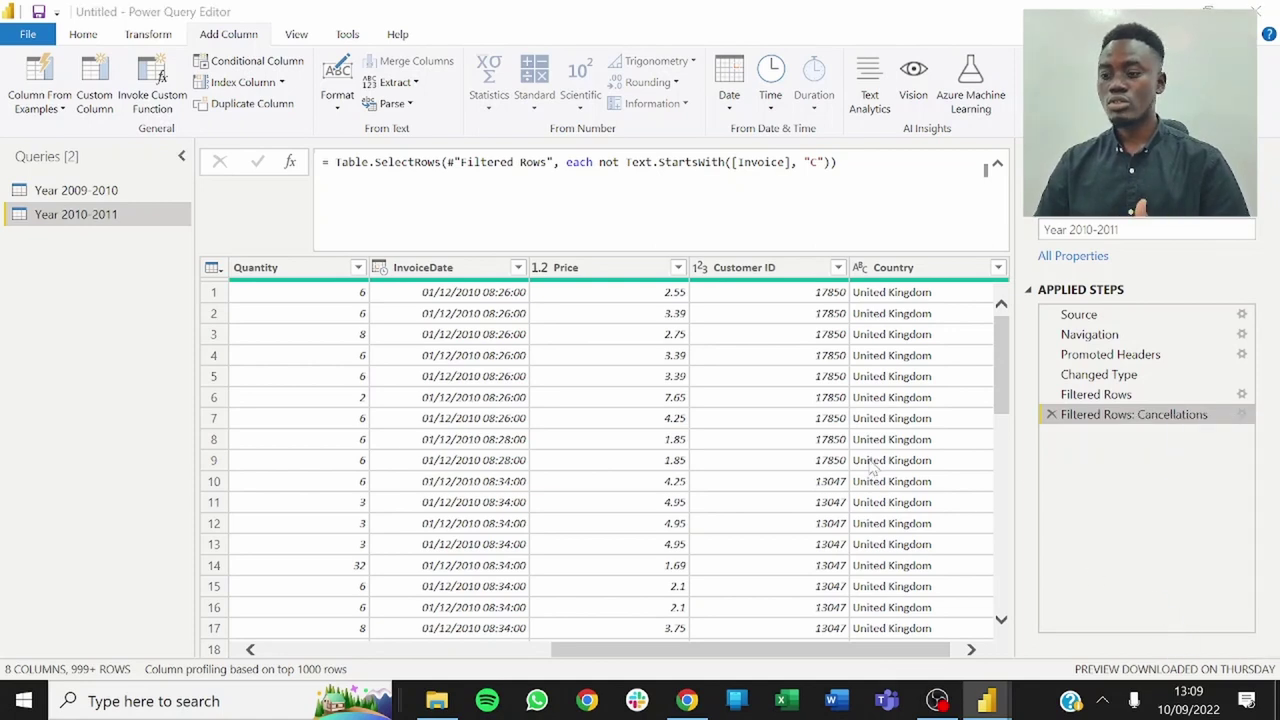
click(470, 341)
text(R)
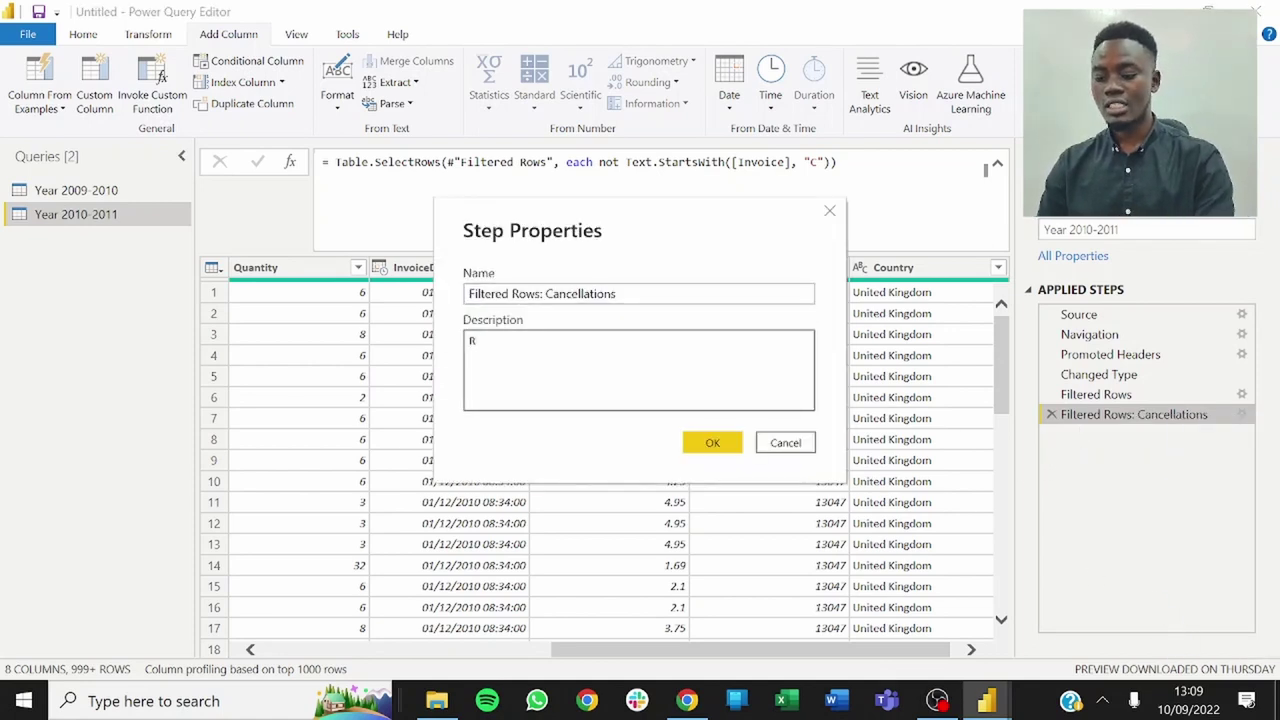
text(em)
key(BackSpace)
key(BackSpace)
text(e)
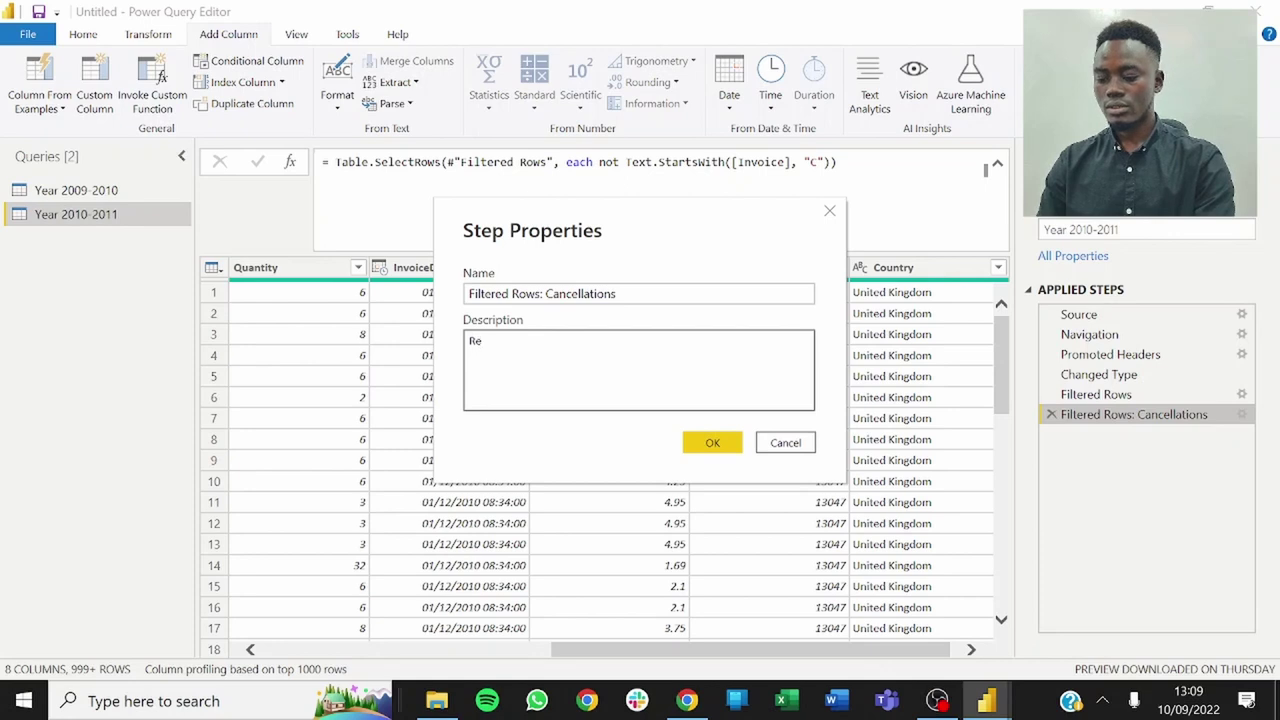
text(move cancell)
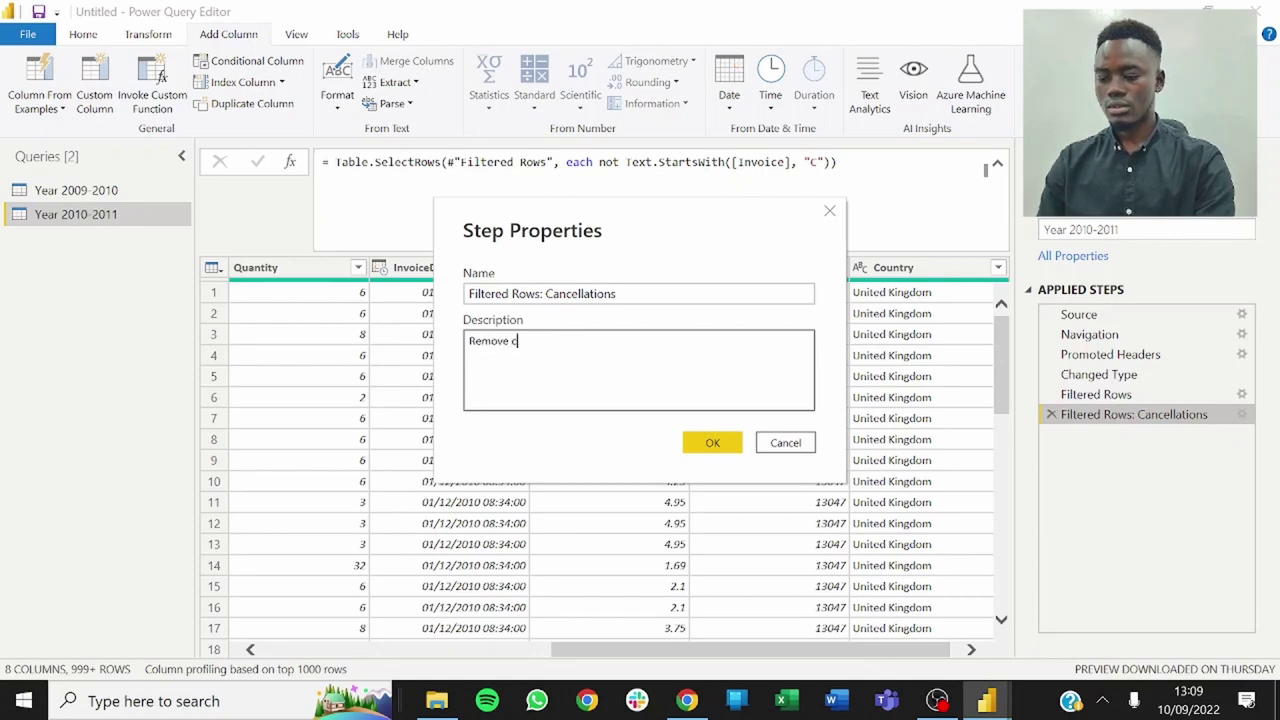
key(BackSpace)
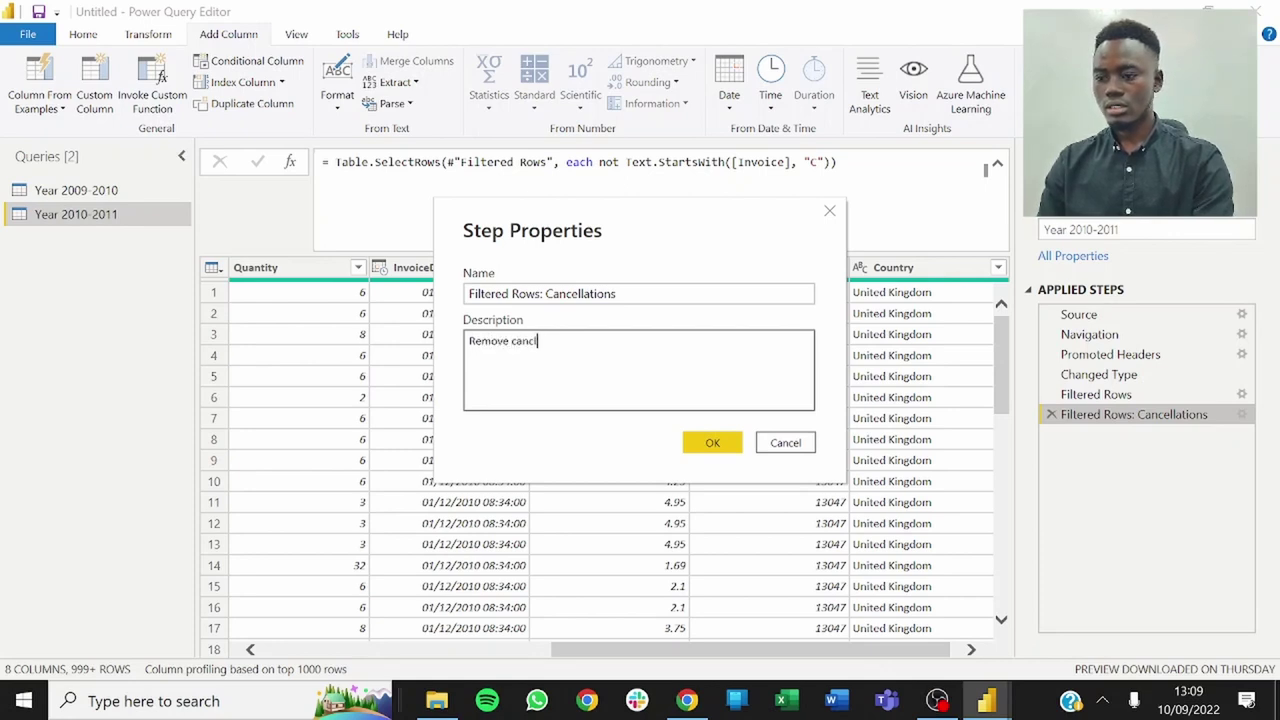
text(ed)
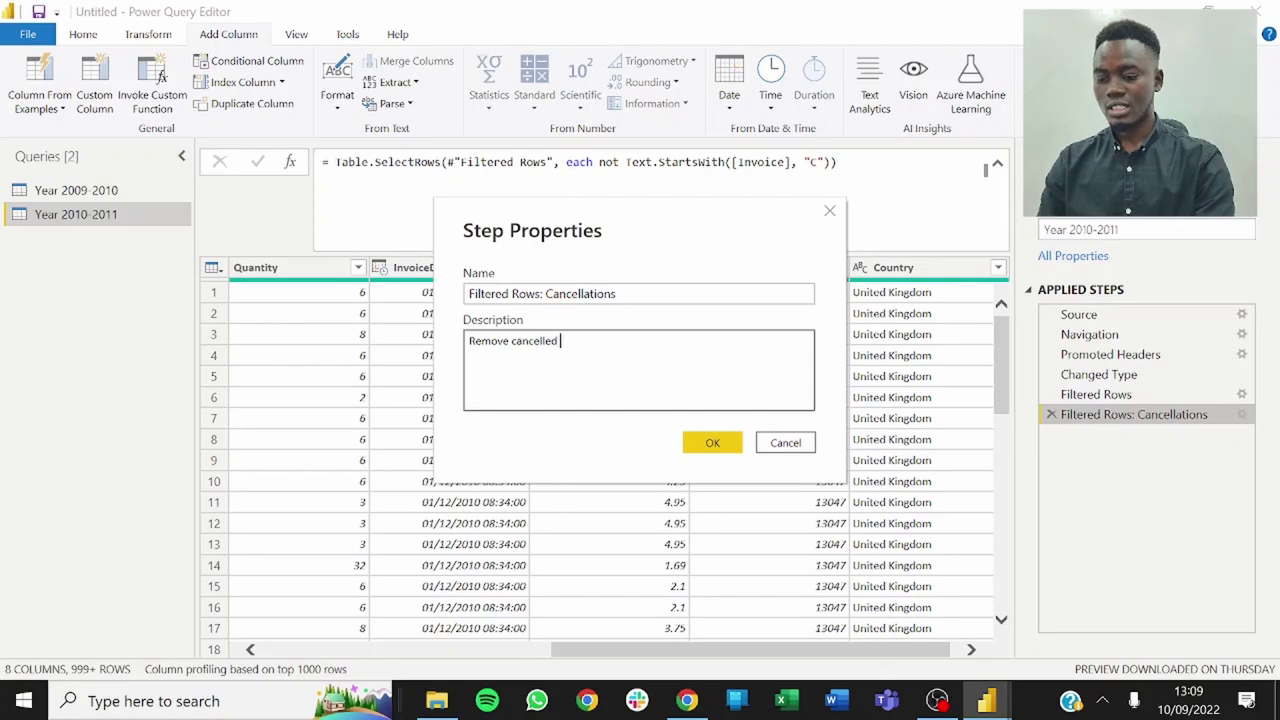
text( trans)
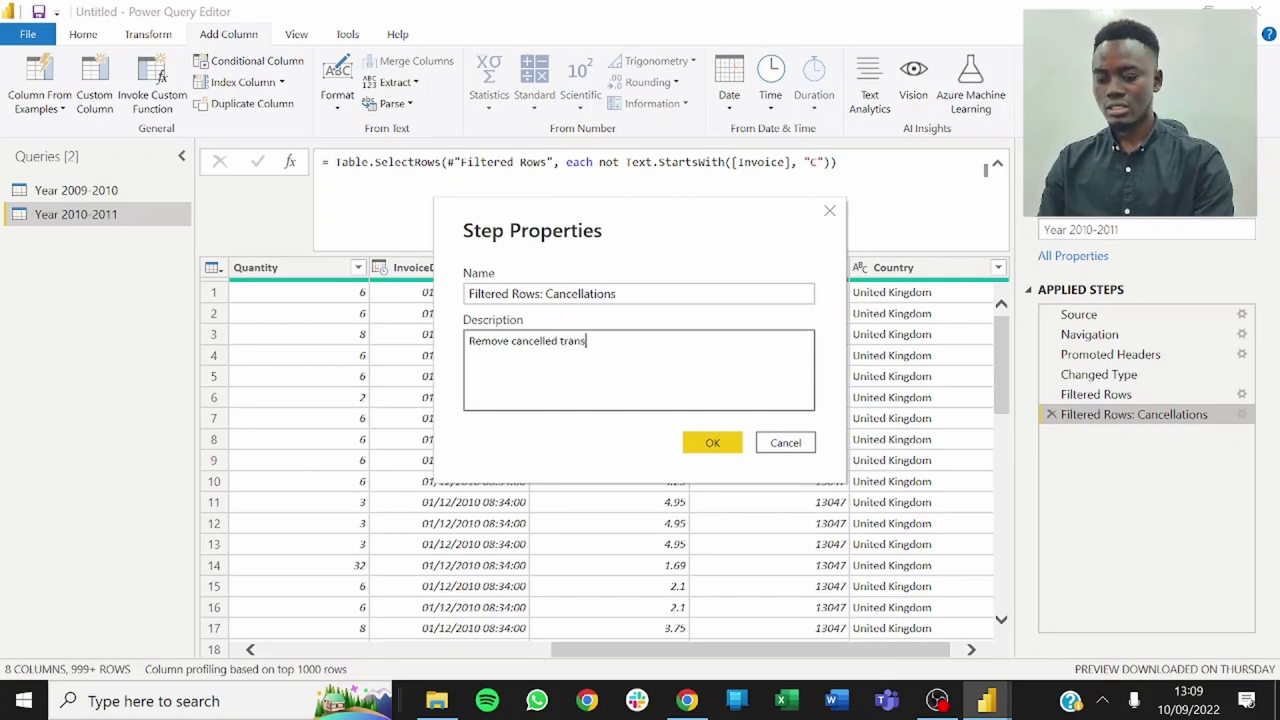
text(actions)
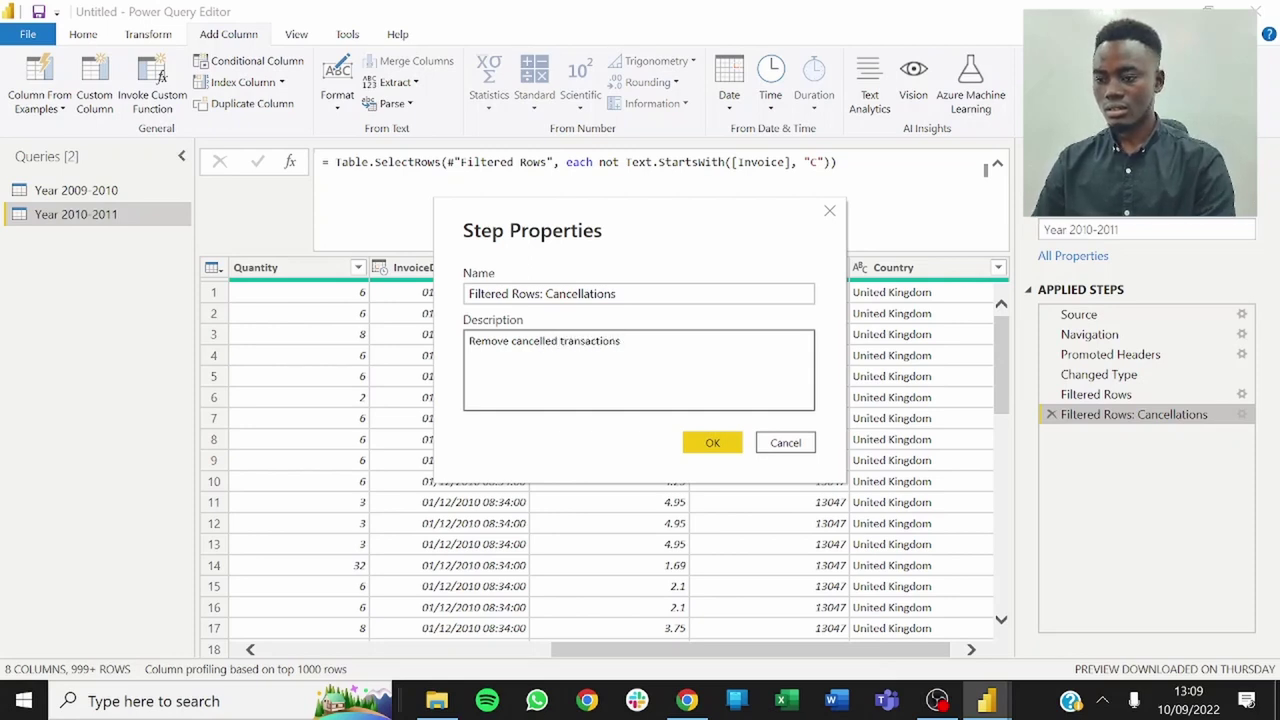
click(710, 442)
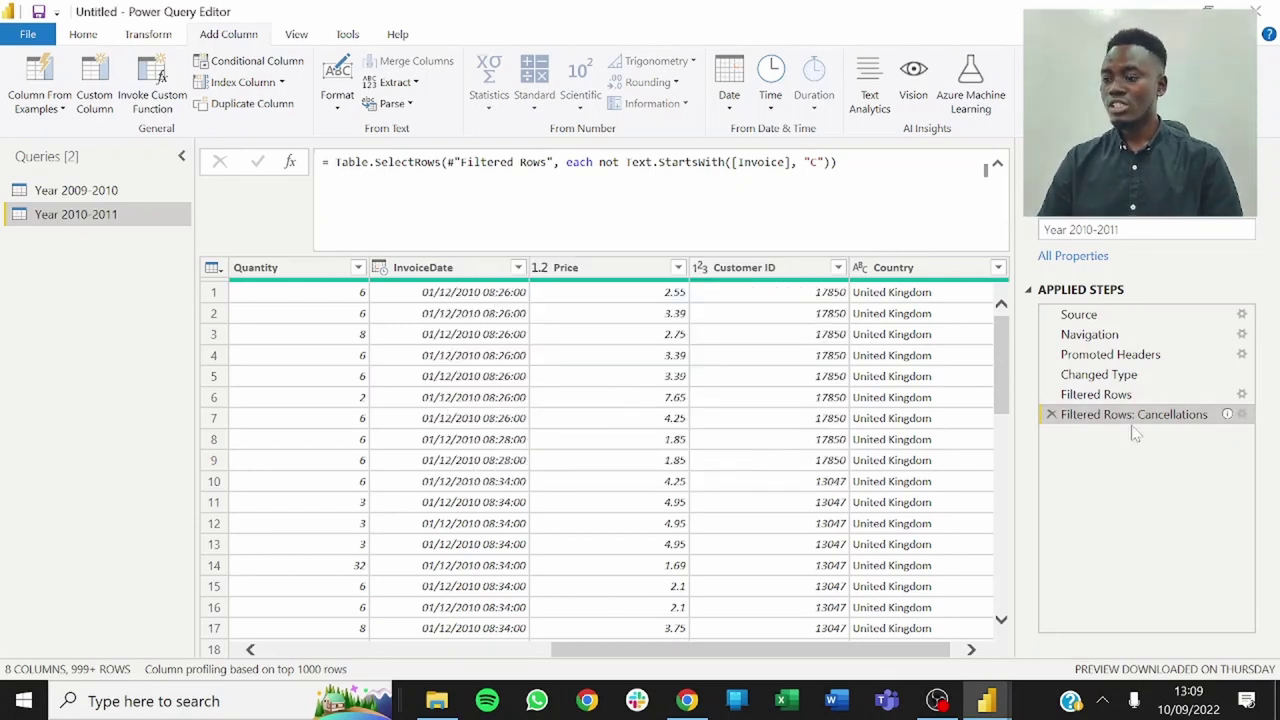
mouse_move(1229, 418)
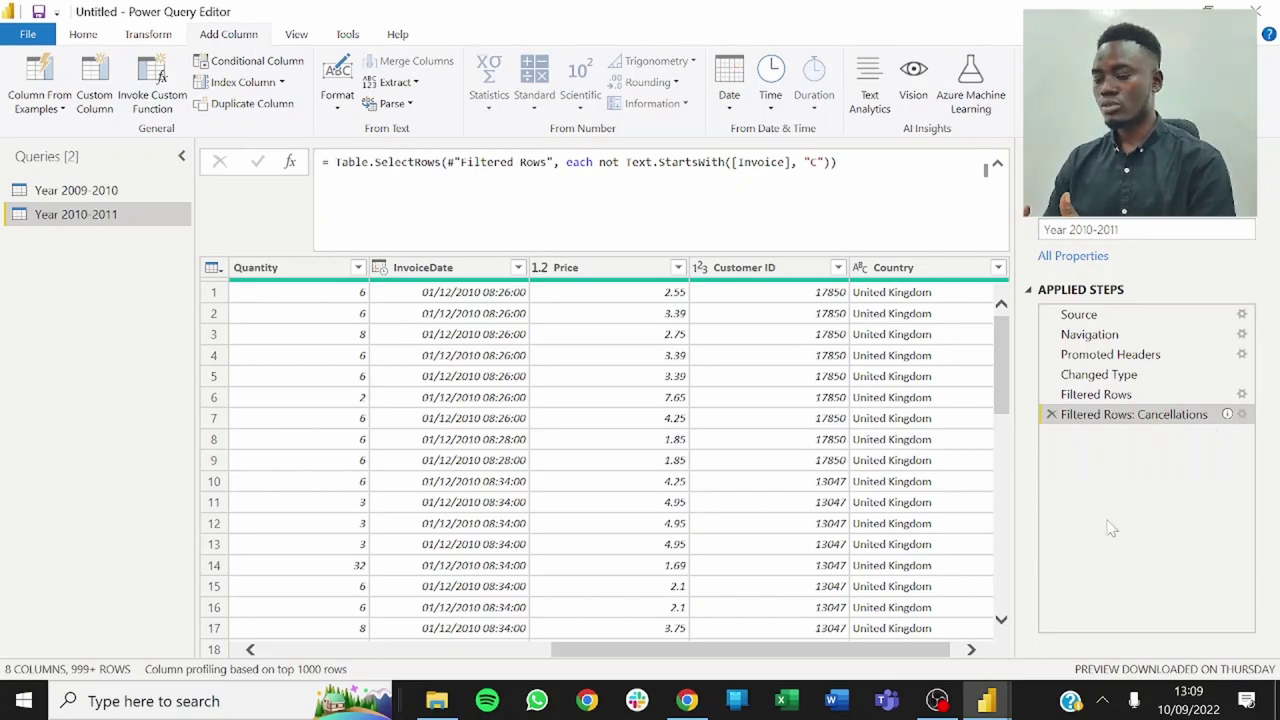
drag(612, 655, 498, 660)
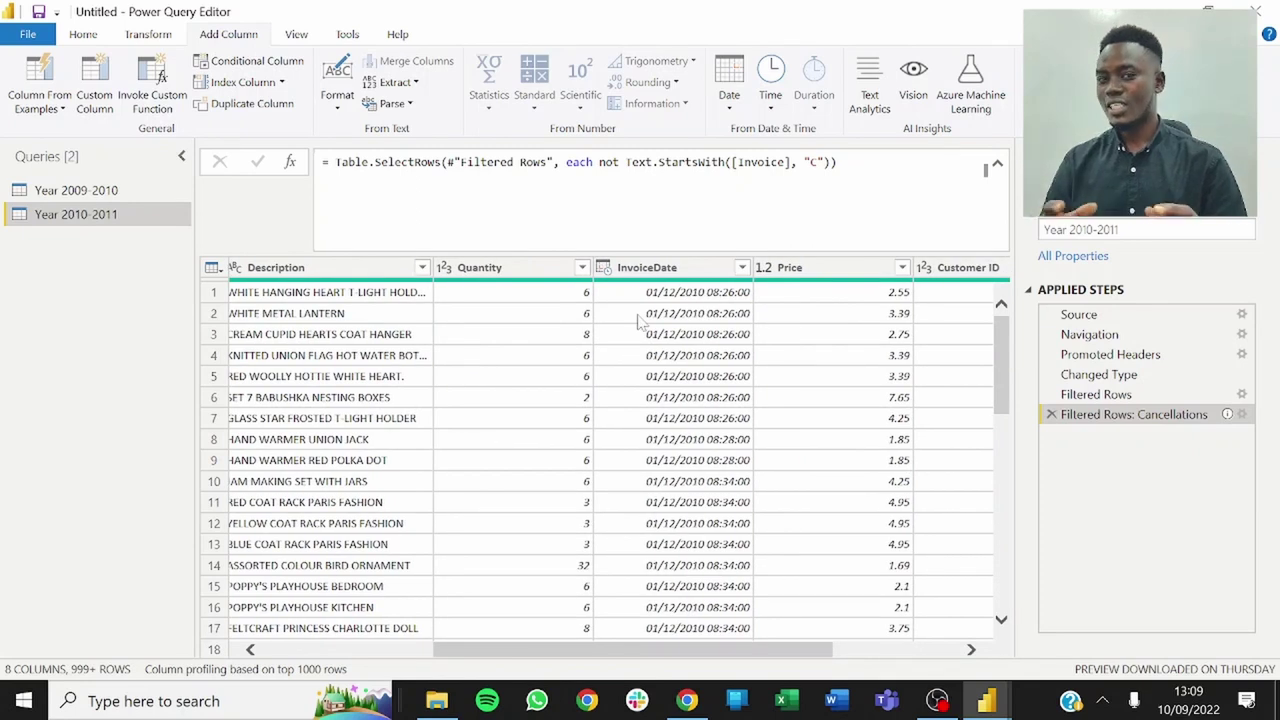
click(711, 272)
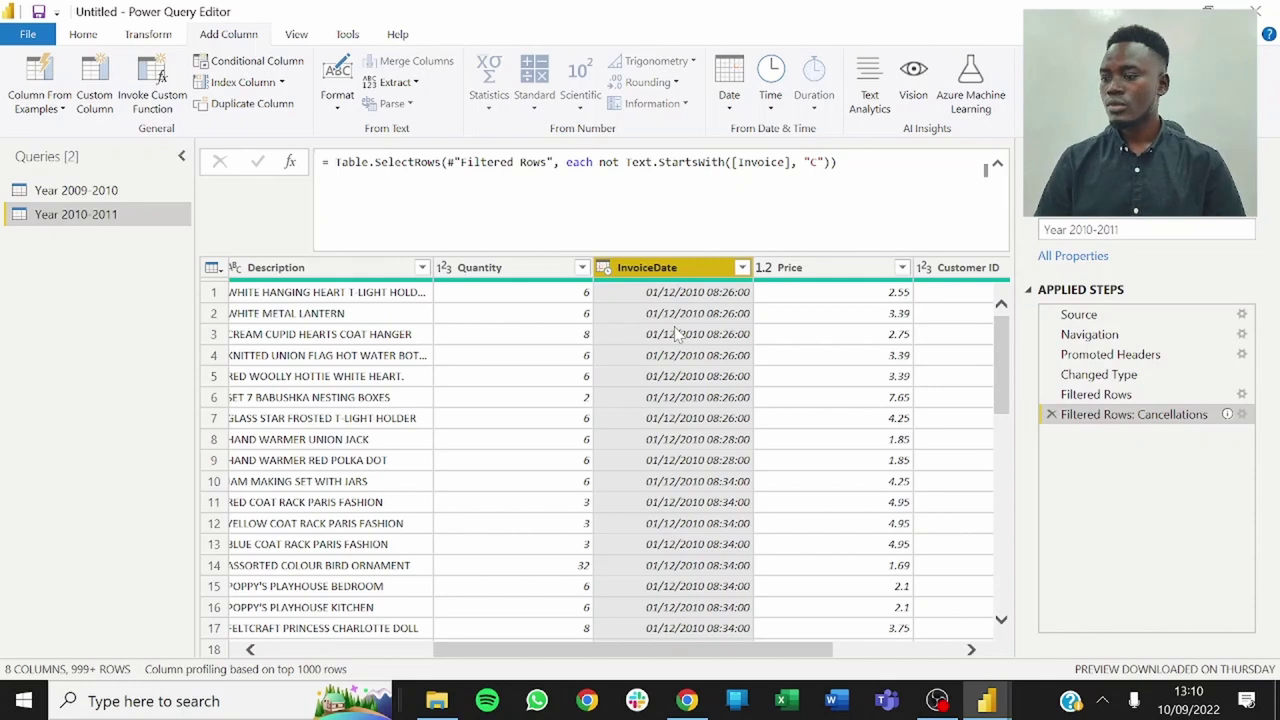
Change InvoiceDate from type datetime to type date in the Changed Type formula.
click(1112, 375)
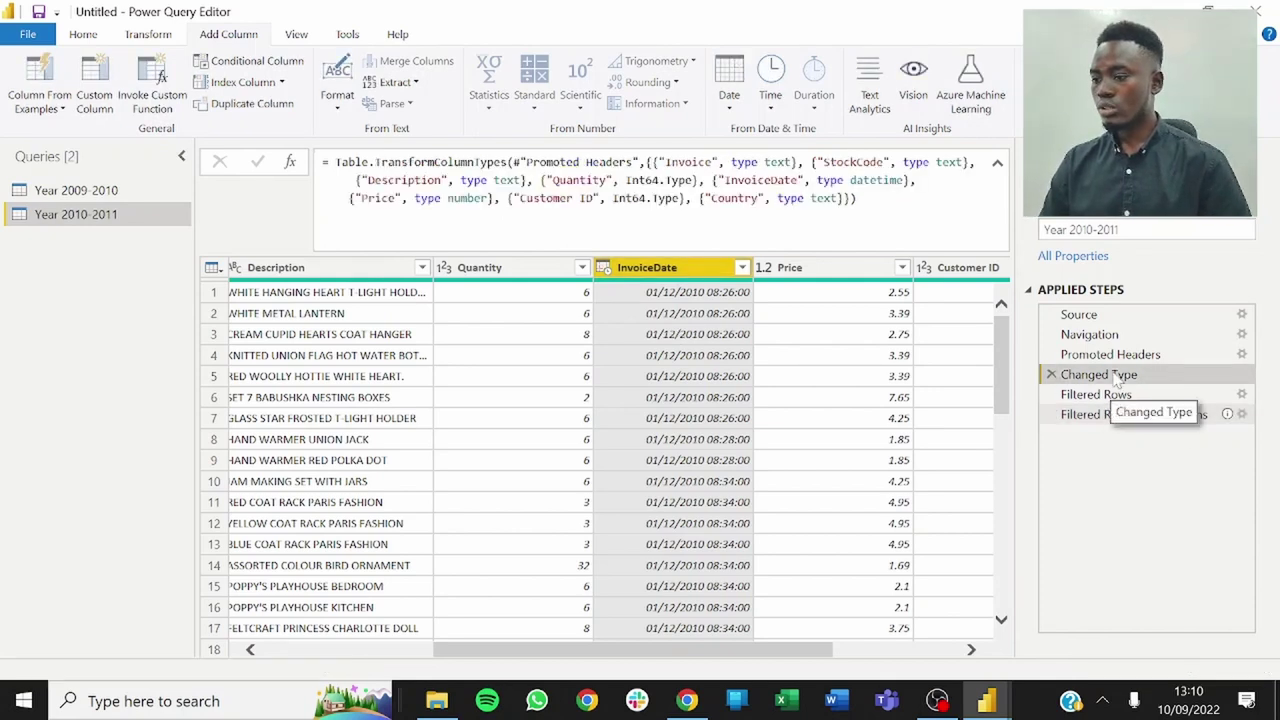
click(604, 270)
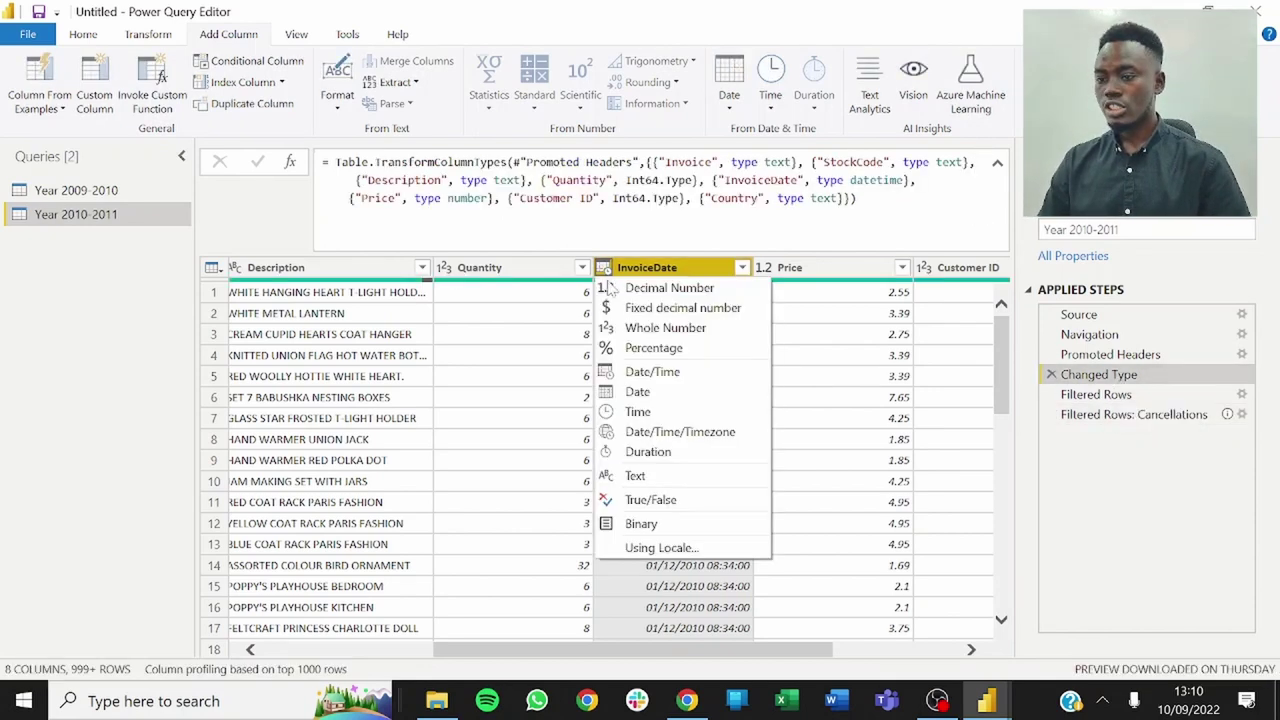
click(663, 392)
click(903, 180)
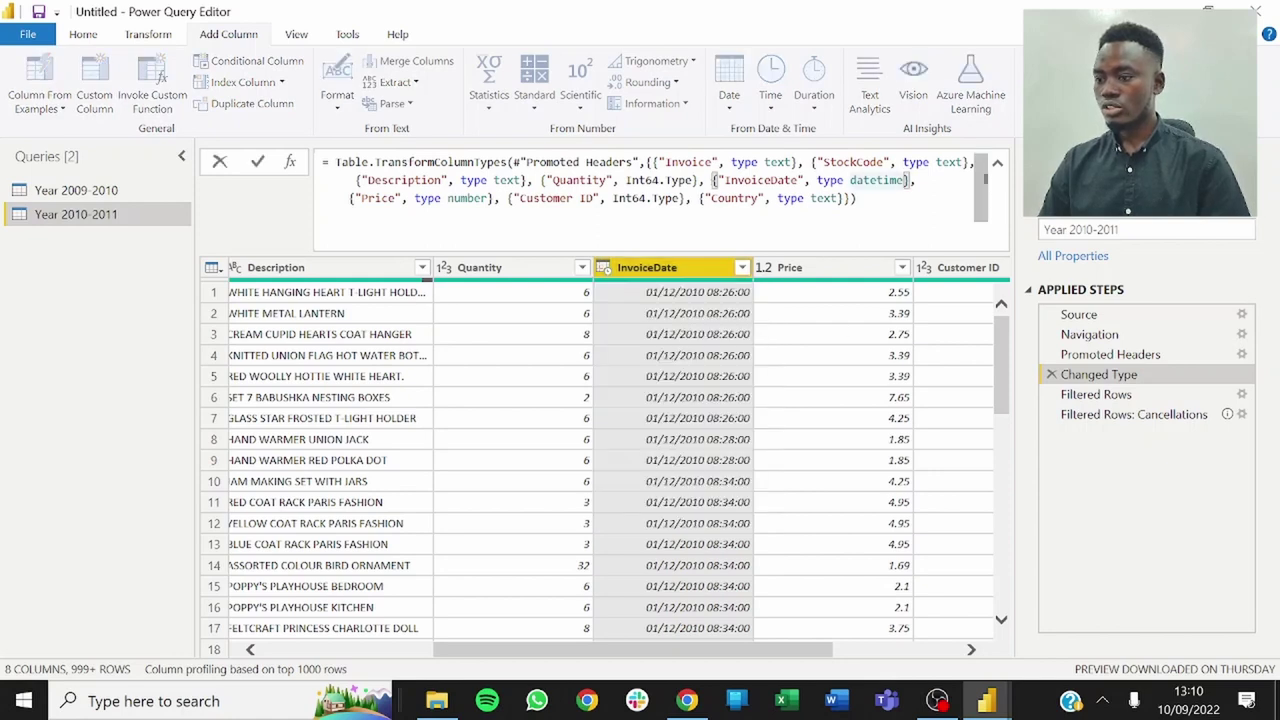
key(BackSpace)
key(BackSpace)
key(BackSpace)
key(BackSpace)
key(BackSpace)
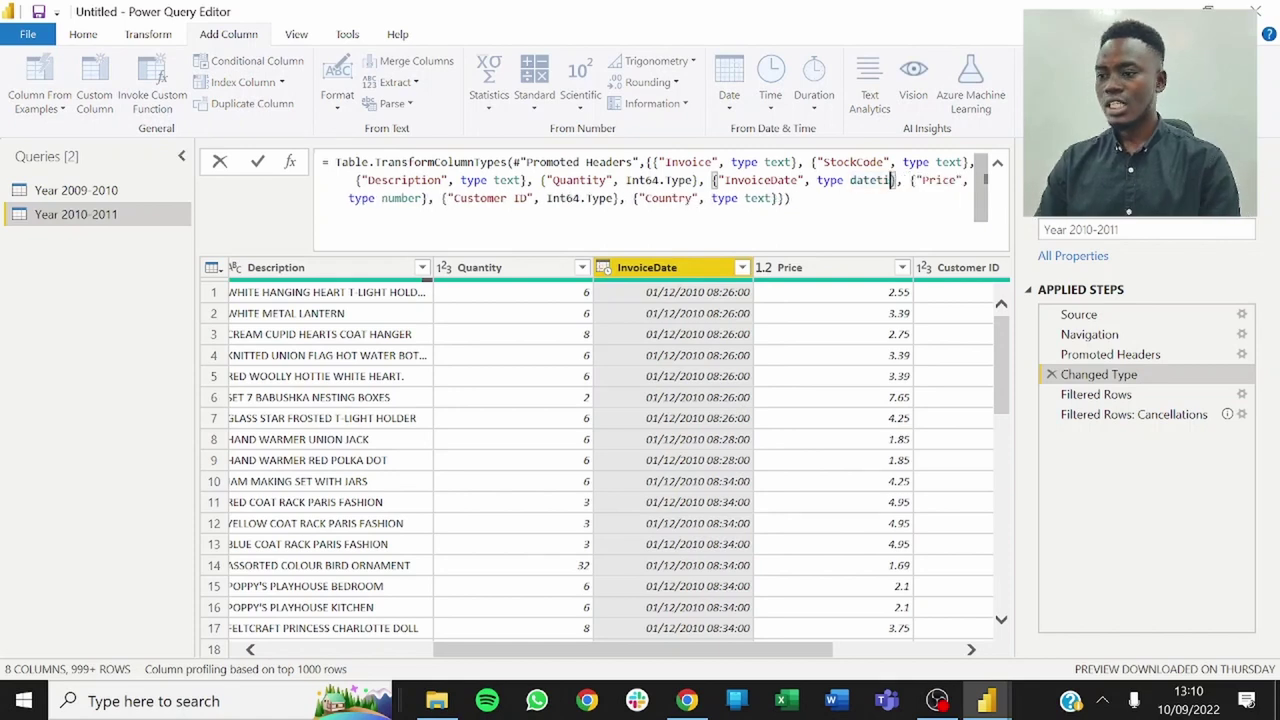
text(e)
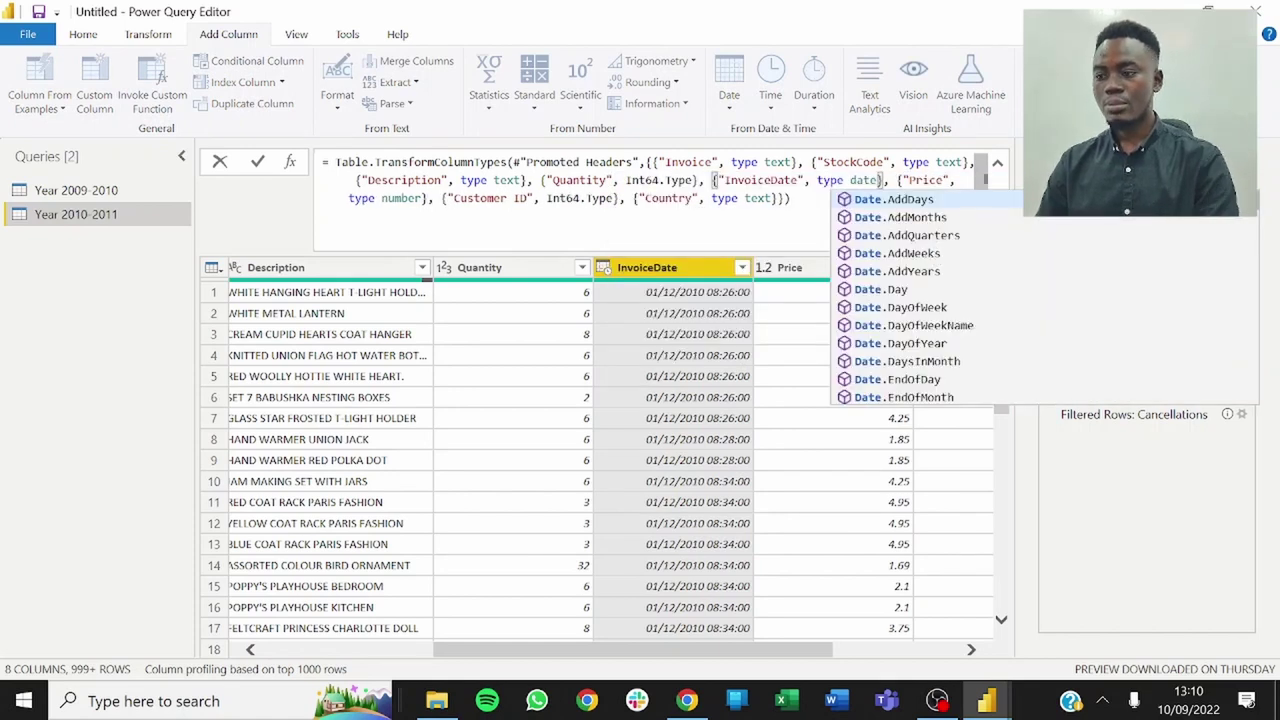
click(727, 385)
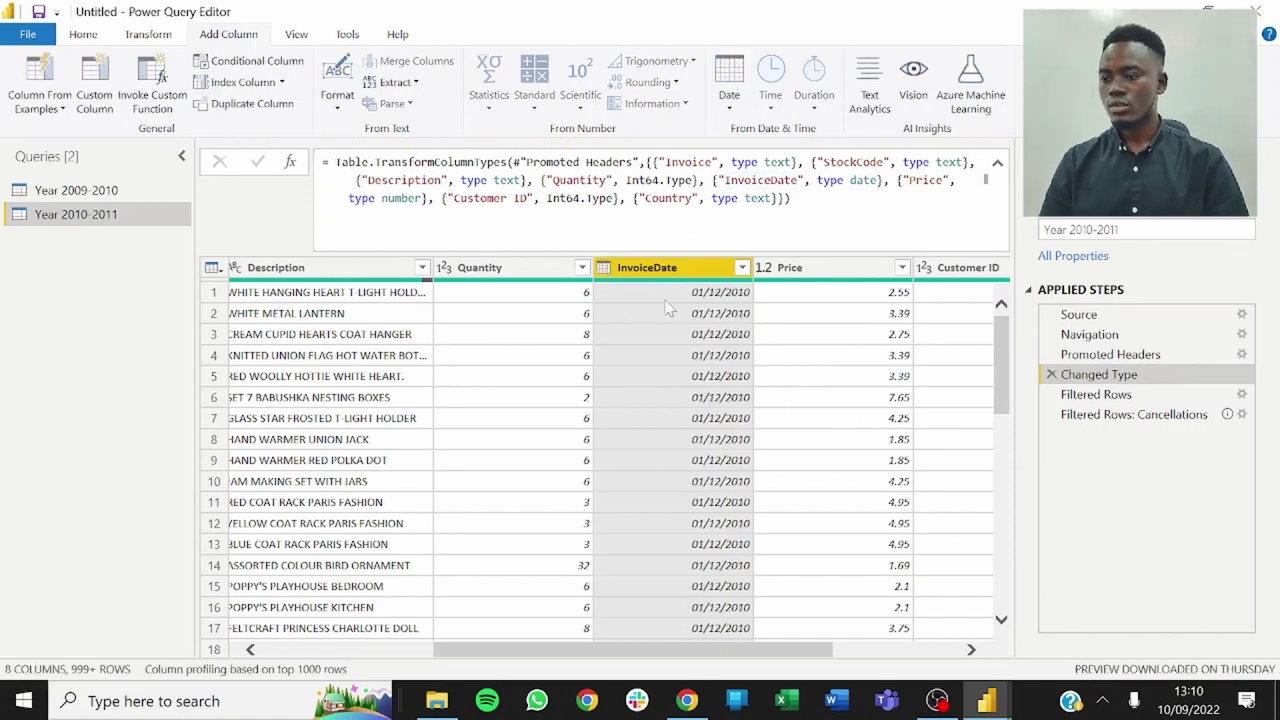
Check the columns across the grid, then return to the Filtered Rows: Cancellations step.
drag(511, 652, 268, 650)
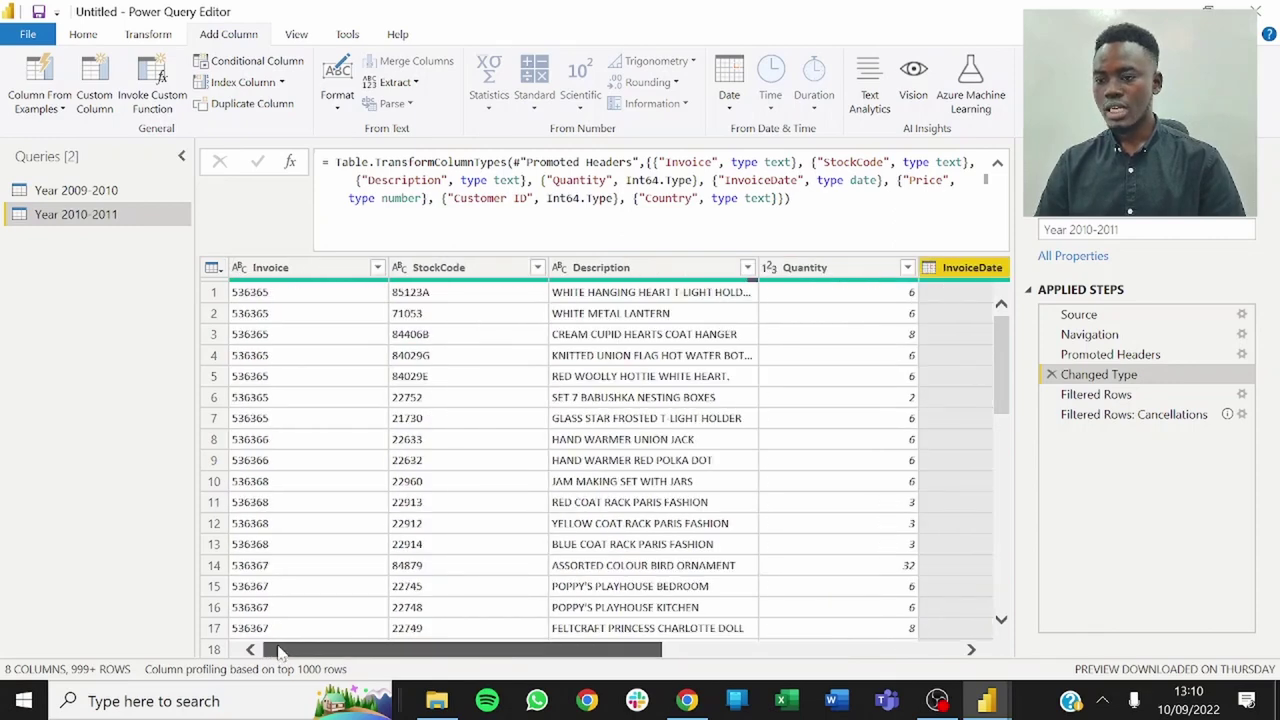
drag(336, 652, 310, 650)
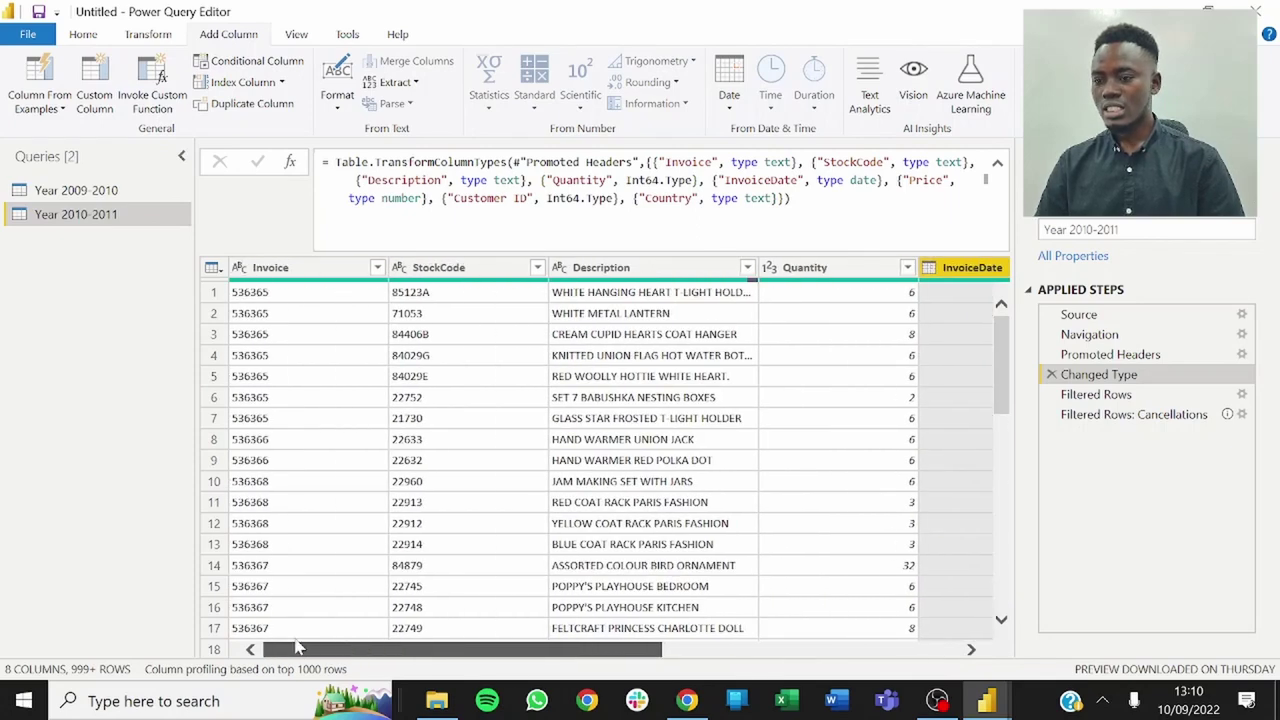
click(460, 270)
click(648, 272)
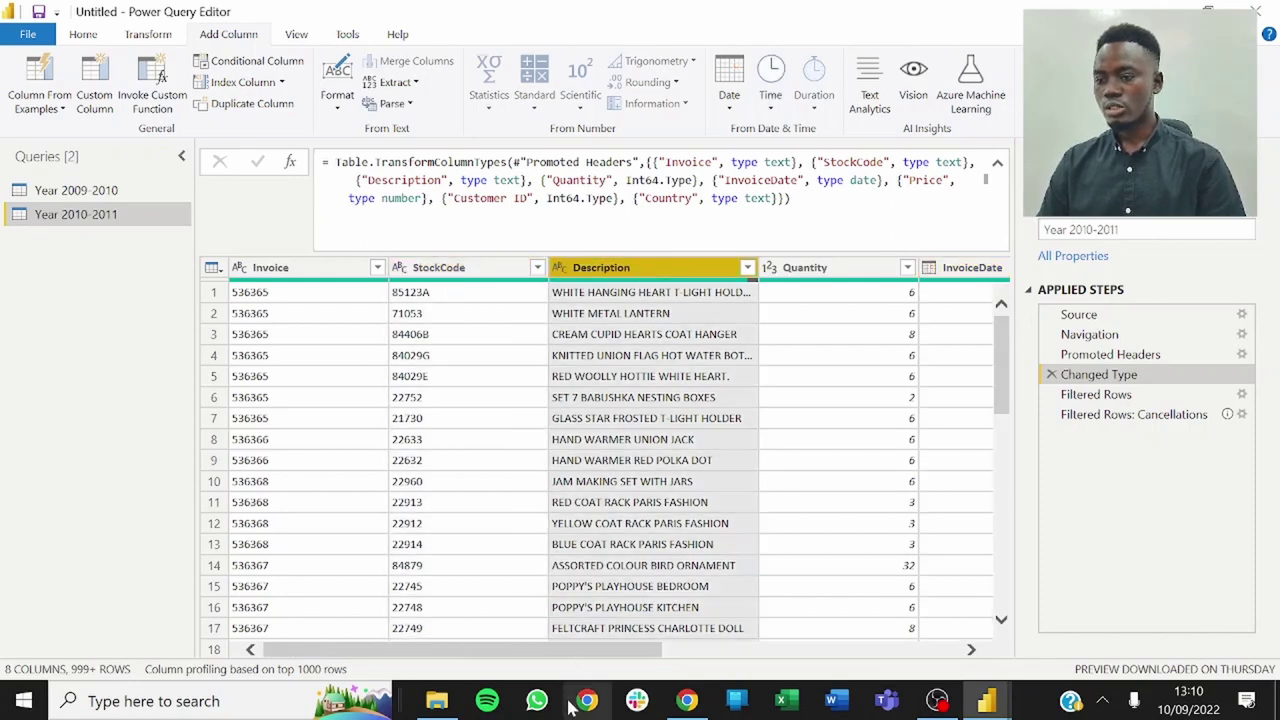
drag(577, 650, 915, 645)
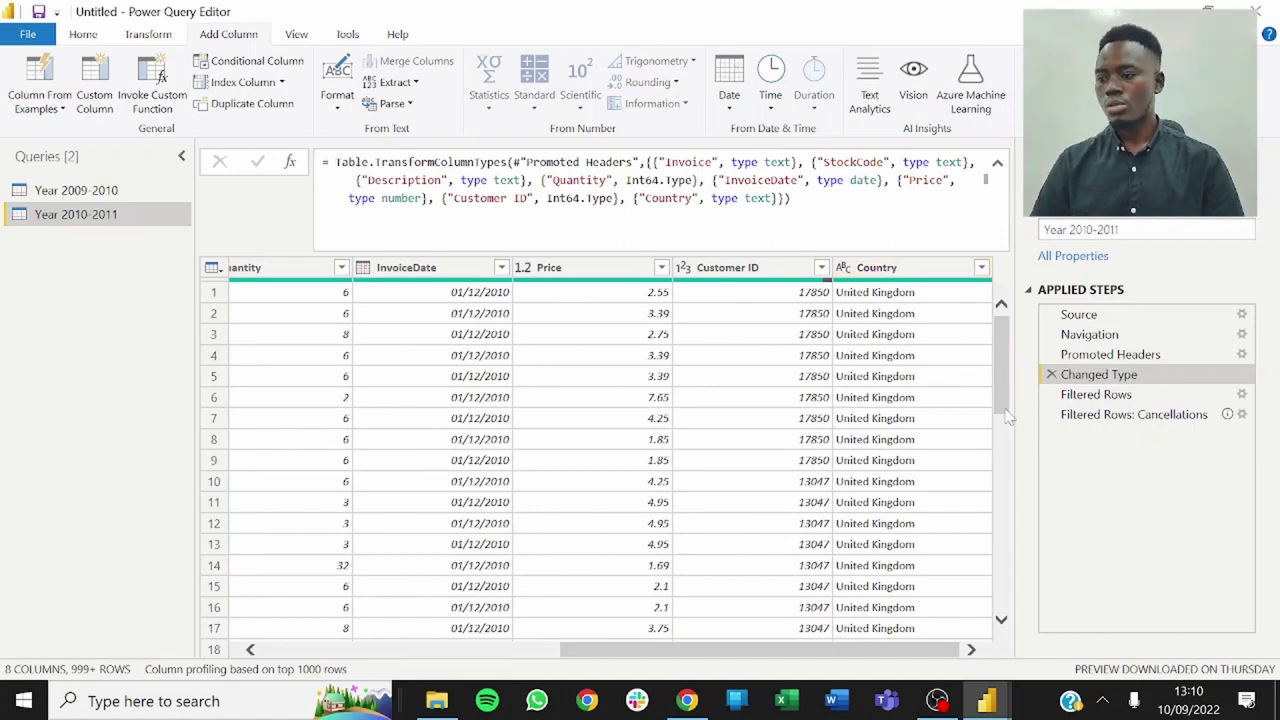
click(1137, 416)
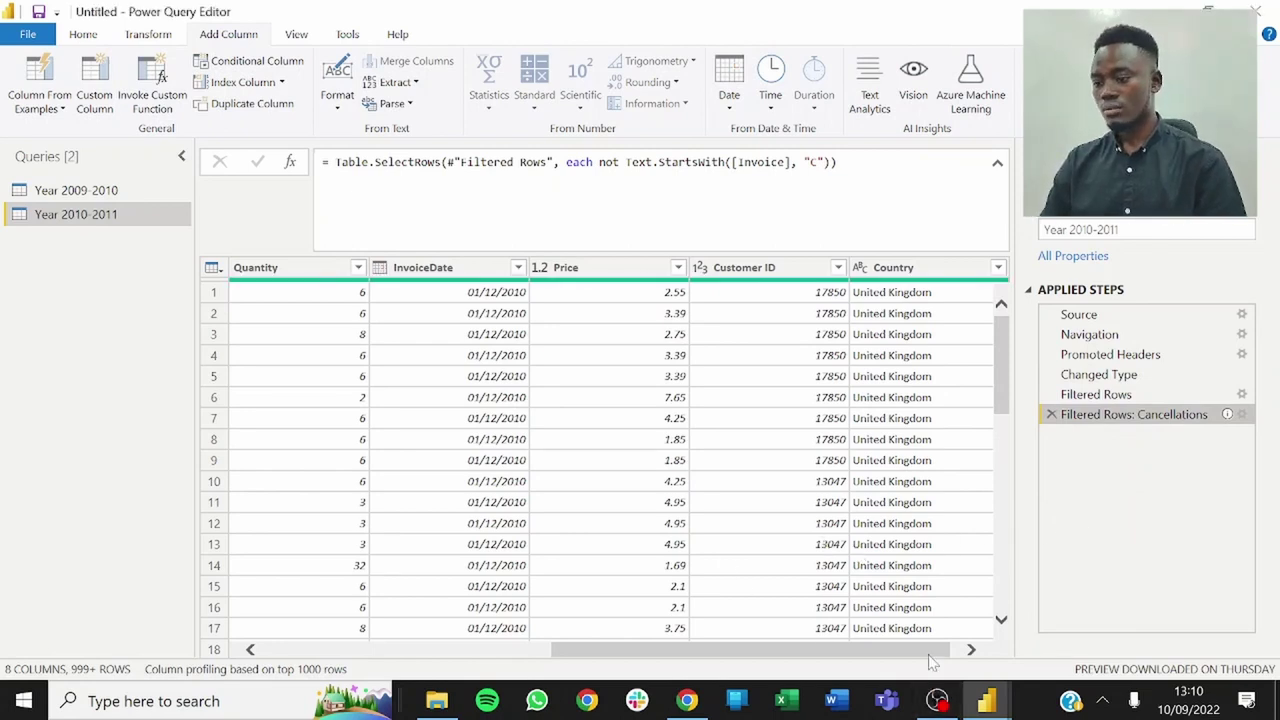
Scroll across the grid and select both the Quantity and Price columns.
drag(940, 650, 951, 649)
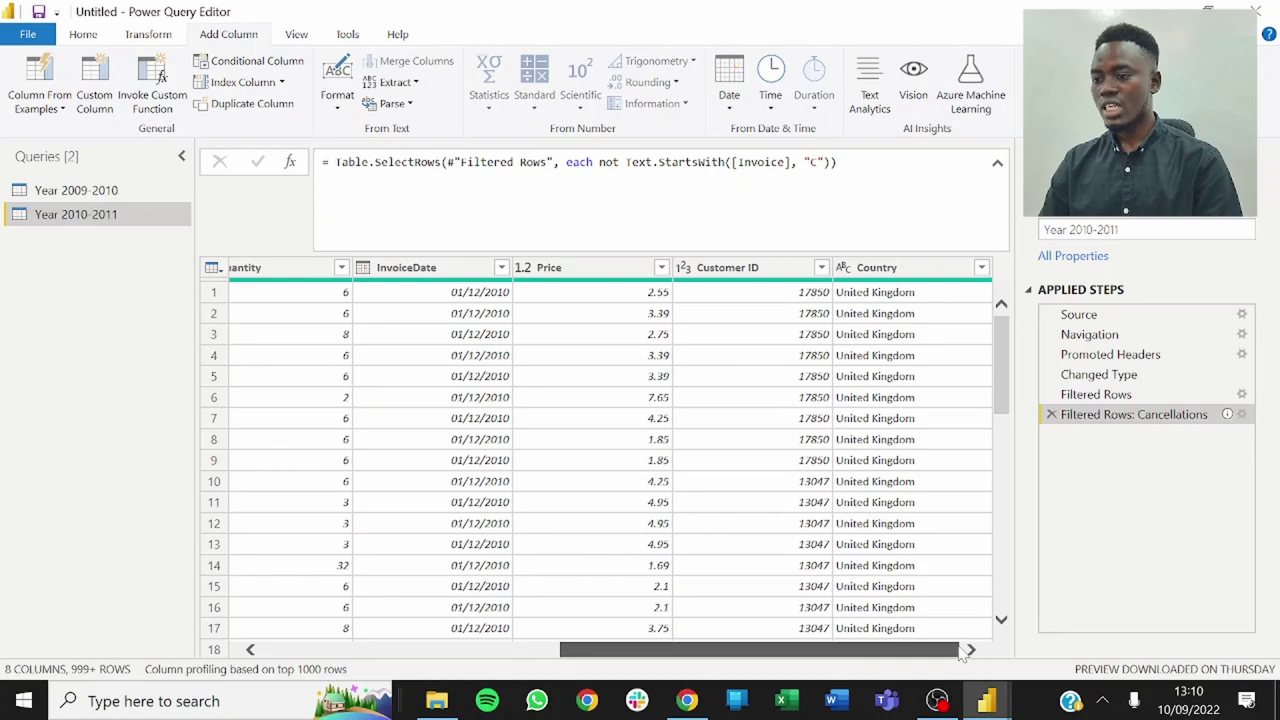
mouse_move(943, 650)
mouse_down()
mouse_move(880, 650)
mouse_move(951, 649)
mouse_up()
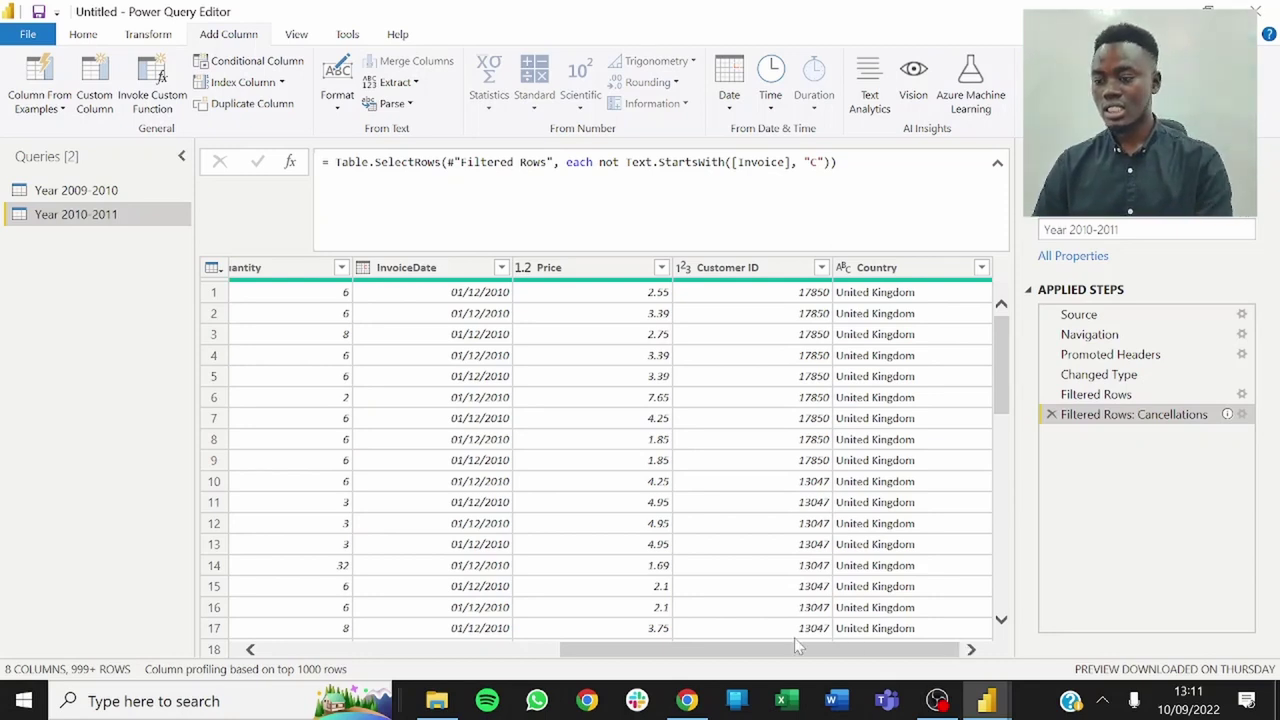
drag(768, 650, 708, 645)
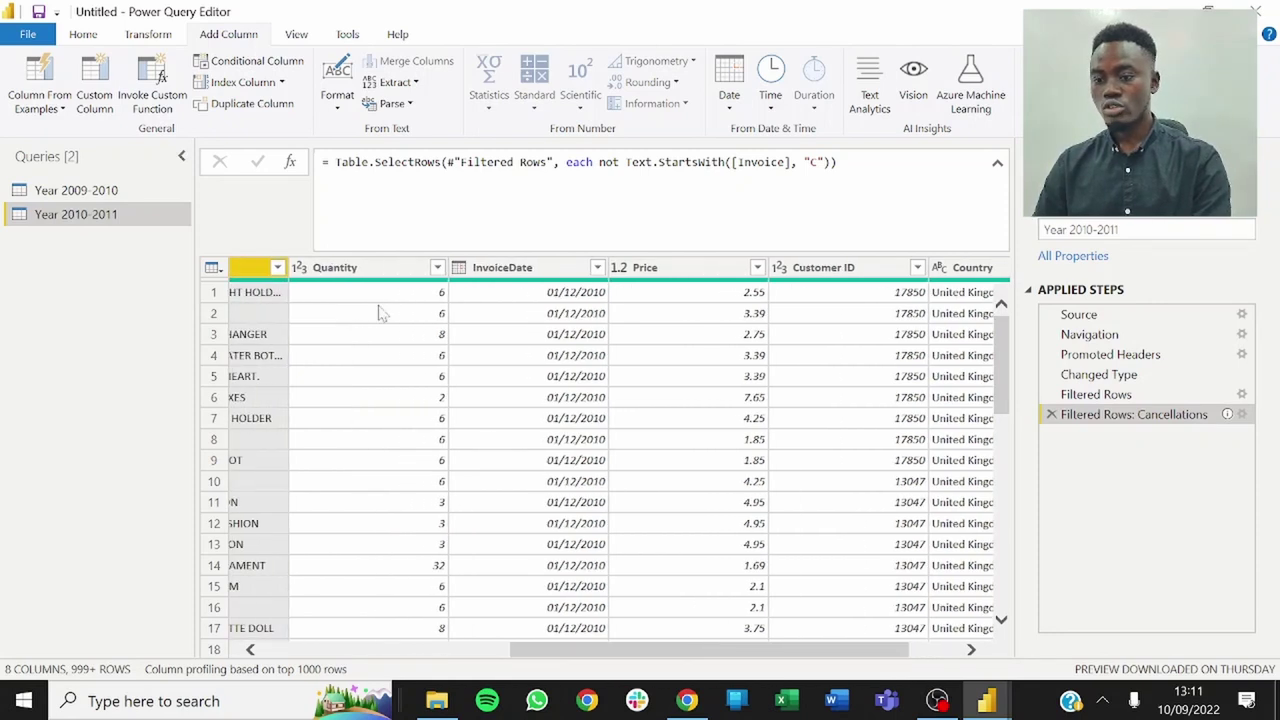
click(390, 268)
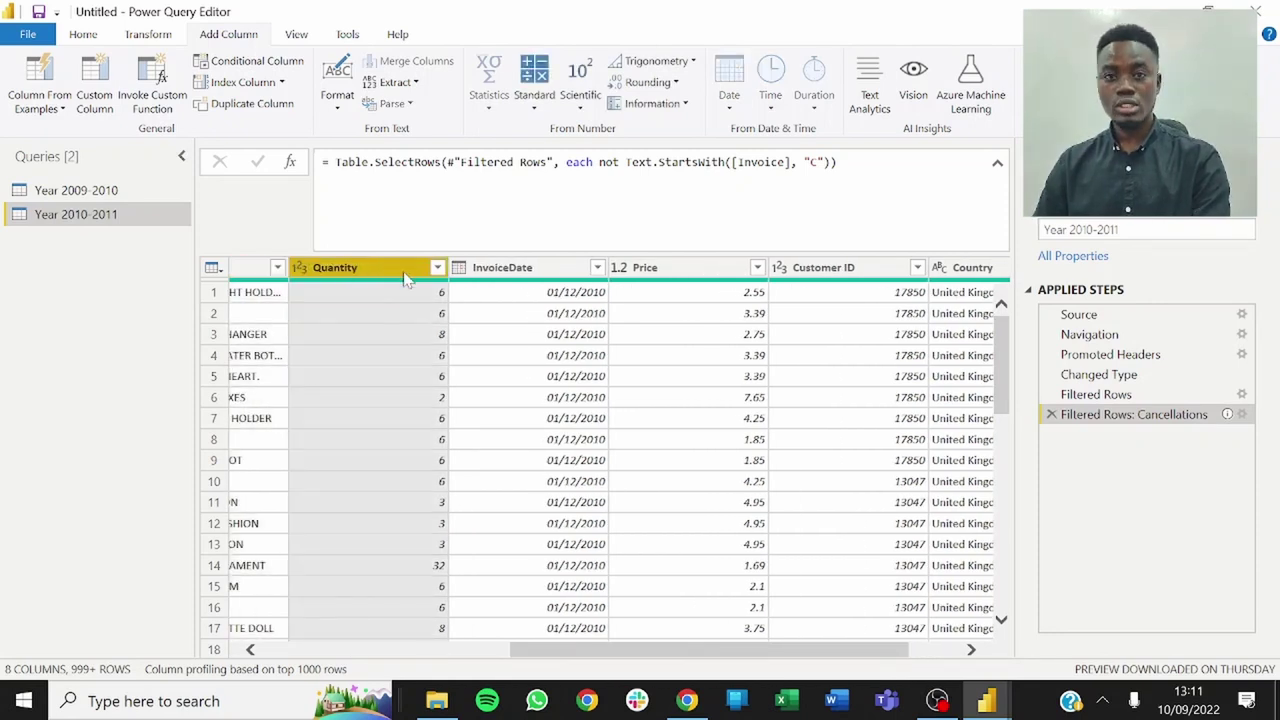
ctrl+click(652, 272)
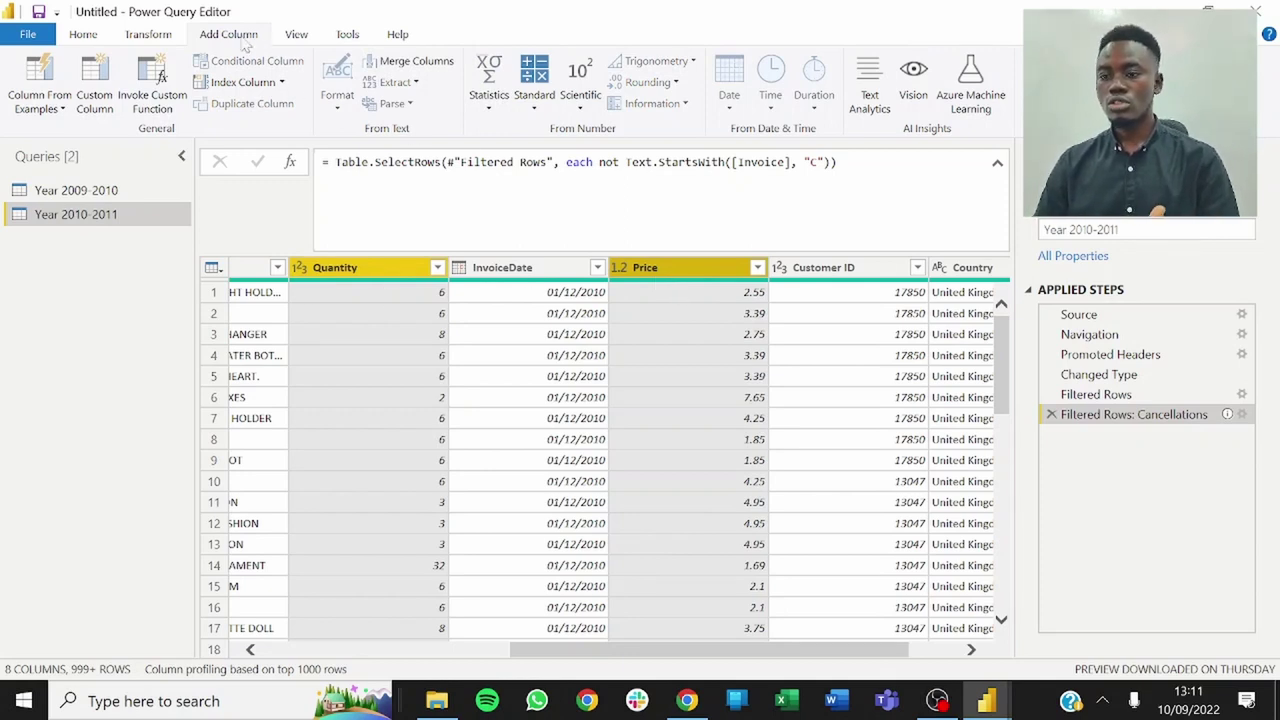
Add a SalesAmount column that multiplies Quantity by Price.
click(538, 110)
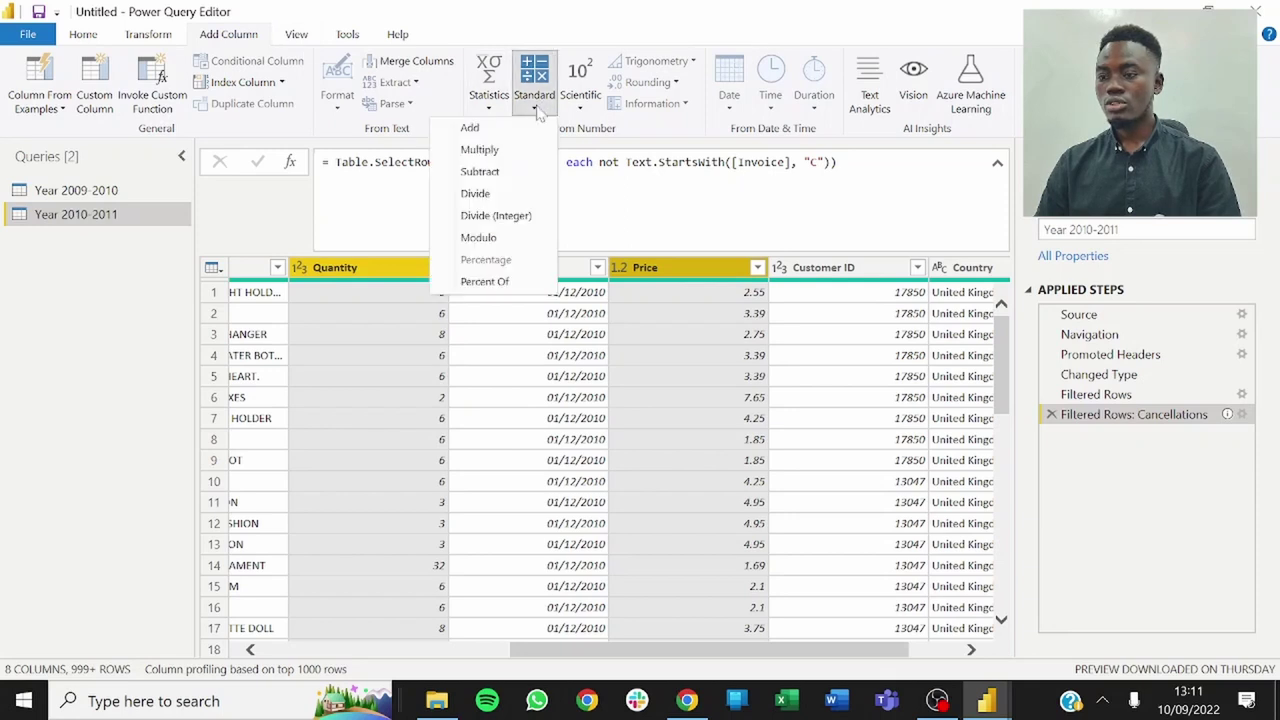
click(484, 150)
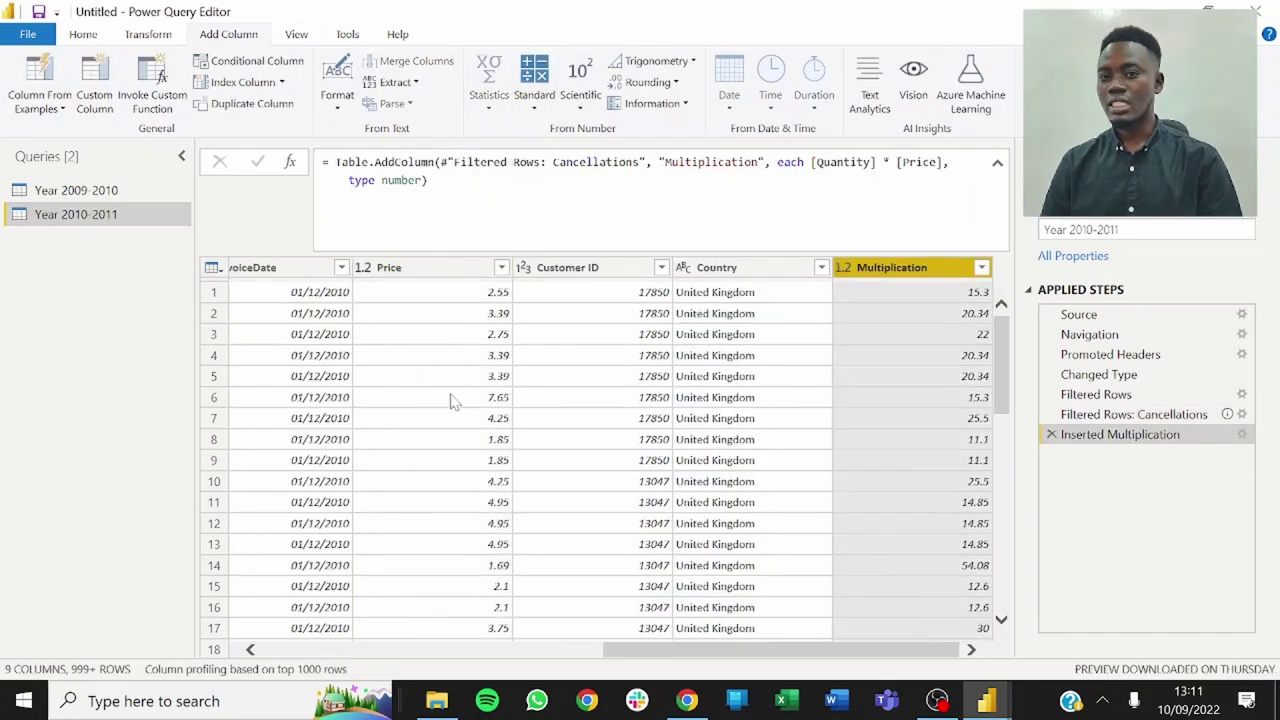
click(760, 162)
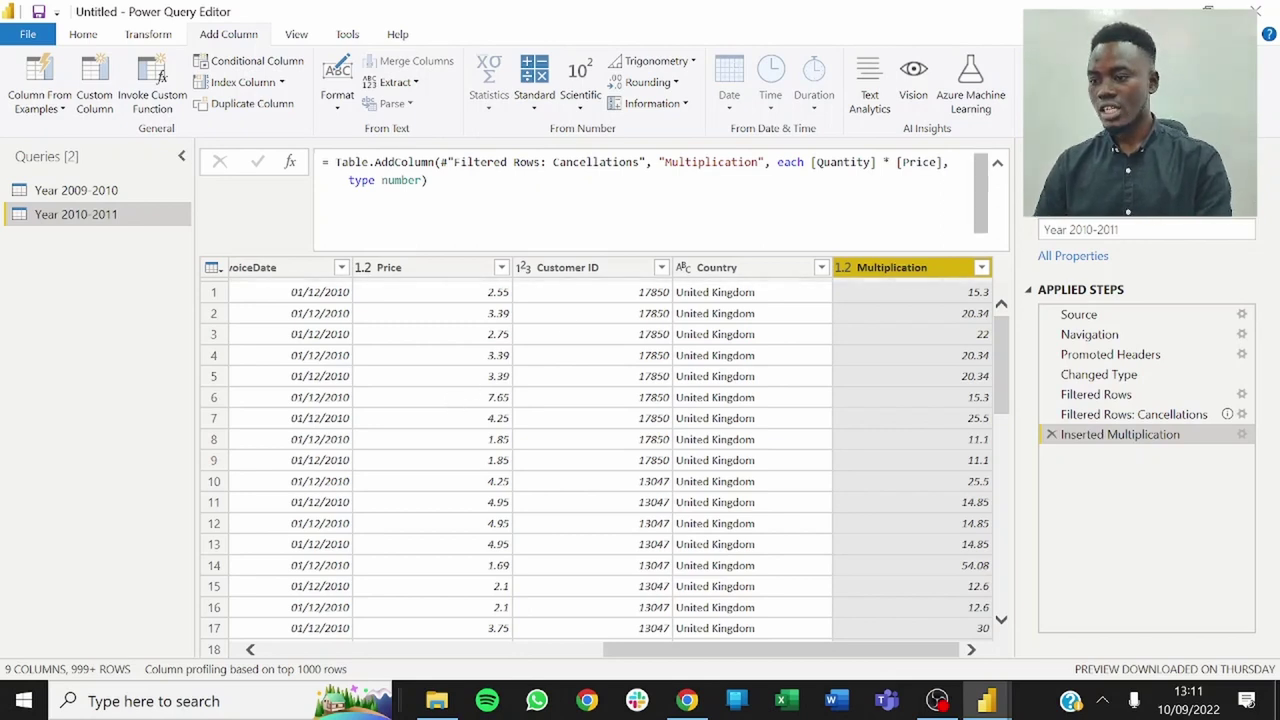
drag(760, 162, 664, 162)
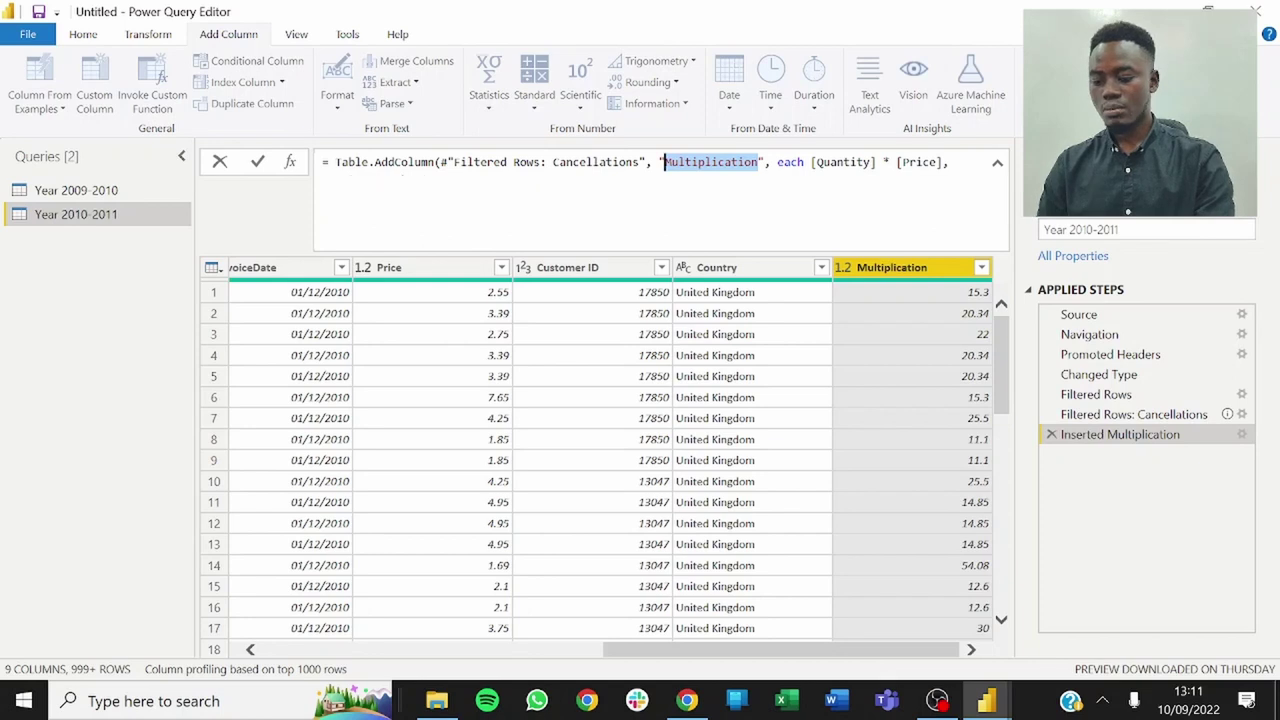
text(Sales Am)
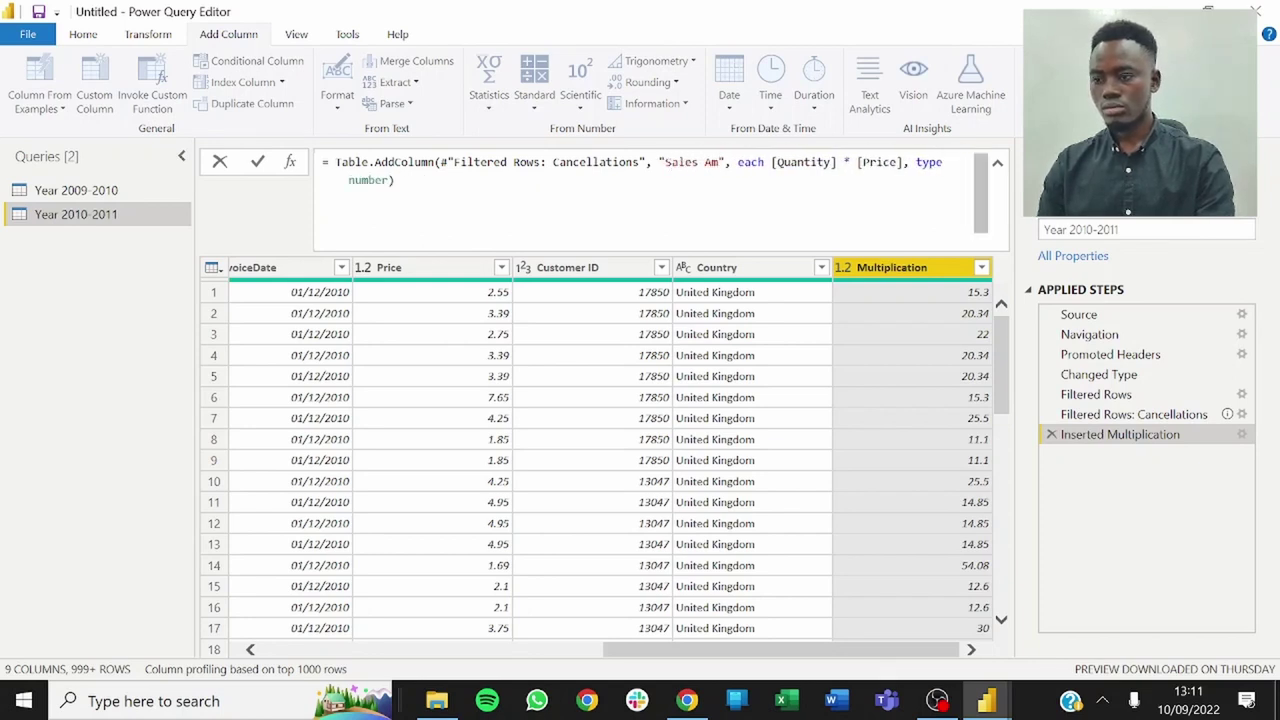
key(BackSpace)
key(BackSpace)
key(BackSpace)
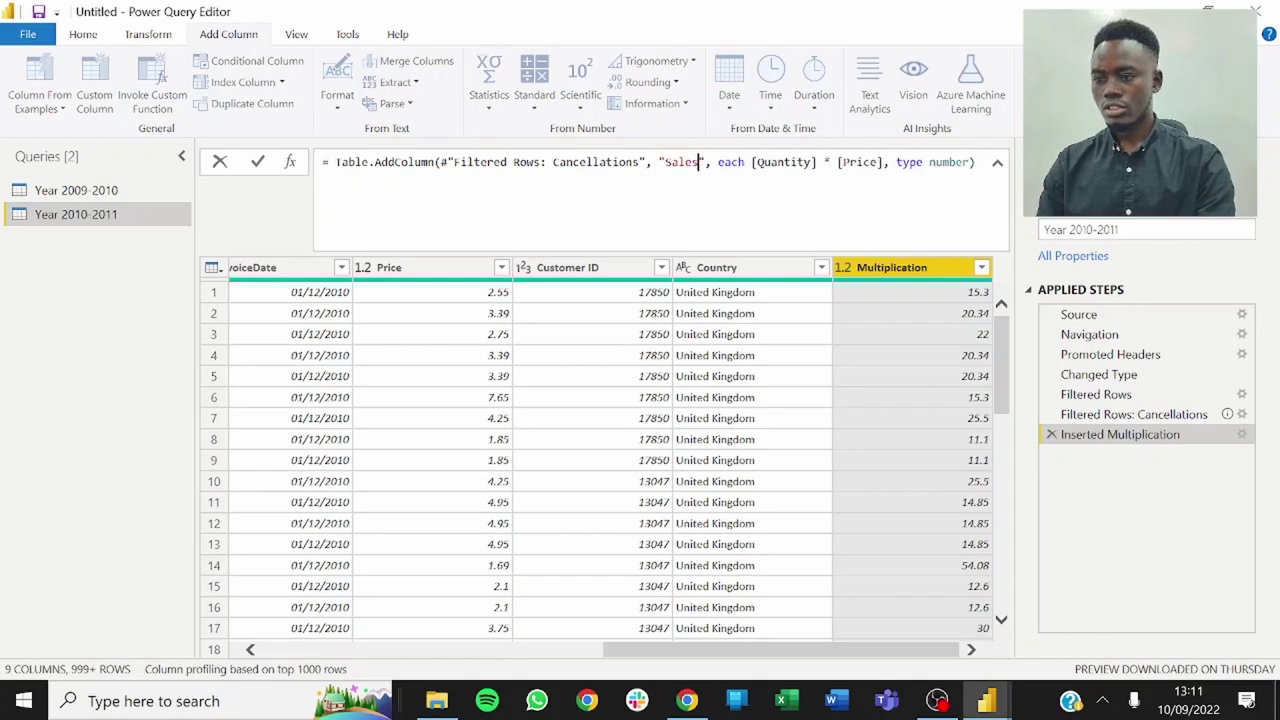
text(Amount)
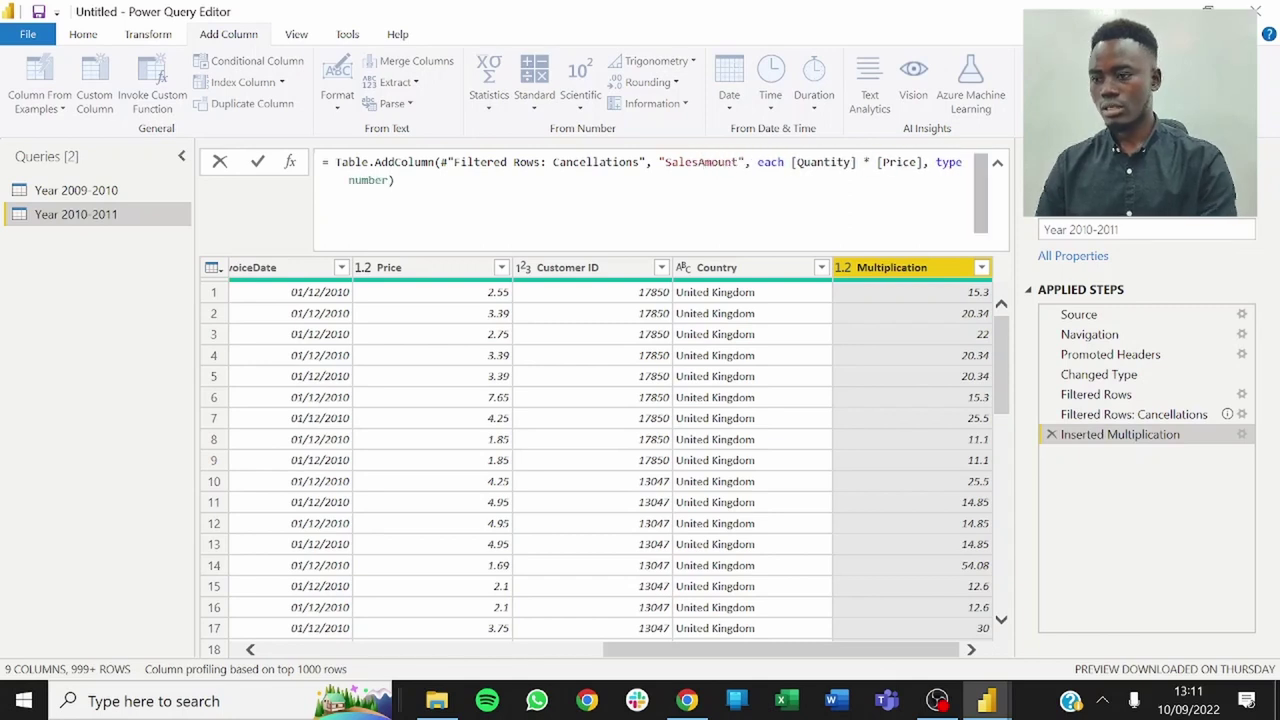
key(Return)
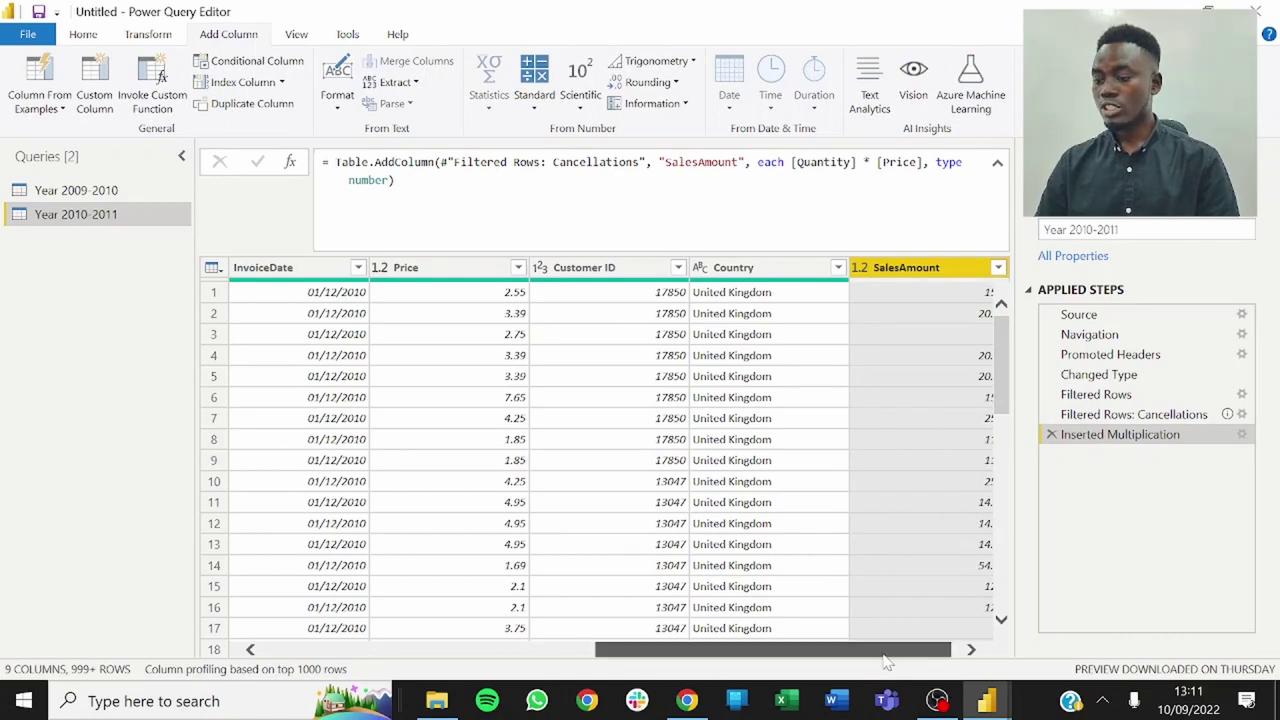
drag(886, 662, 894, 662)
Rename the Inserted Multiplication step to Inserted SalesAmount.
right_click(1120, 436)
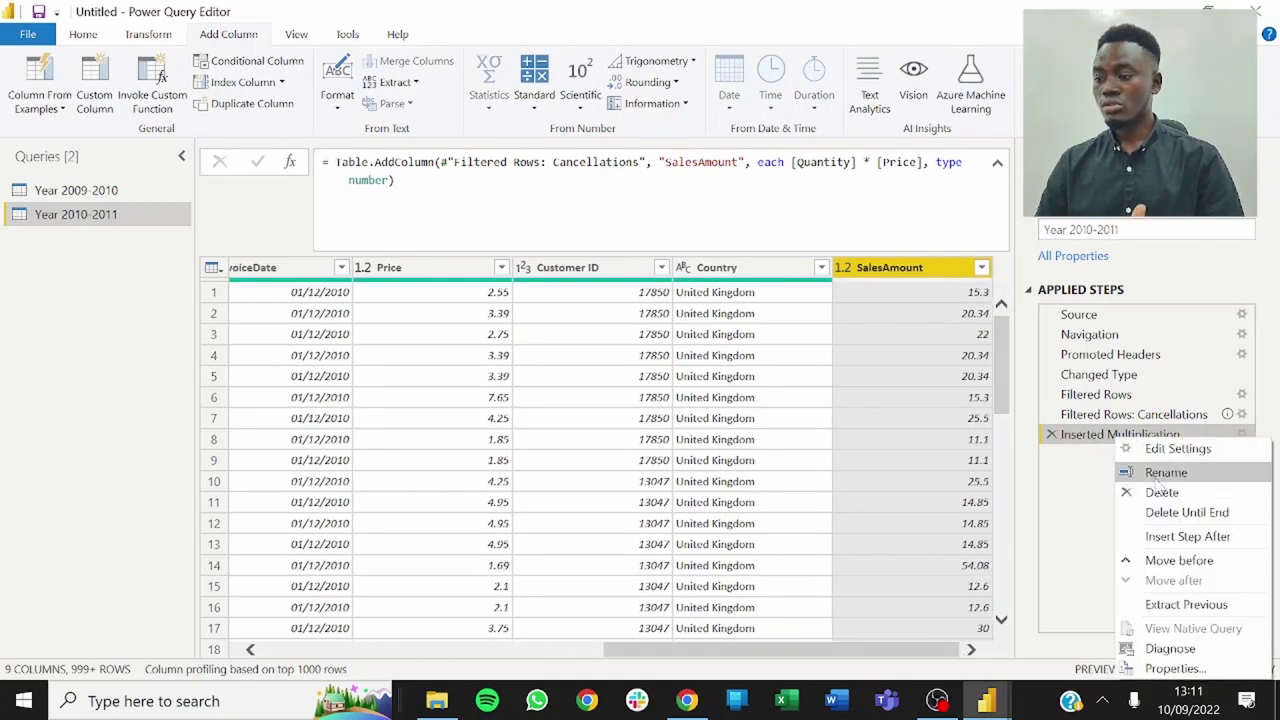
click(1160, 476)
key(End)
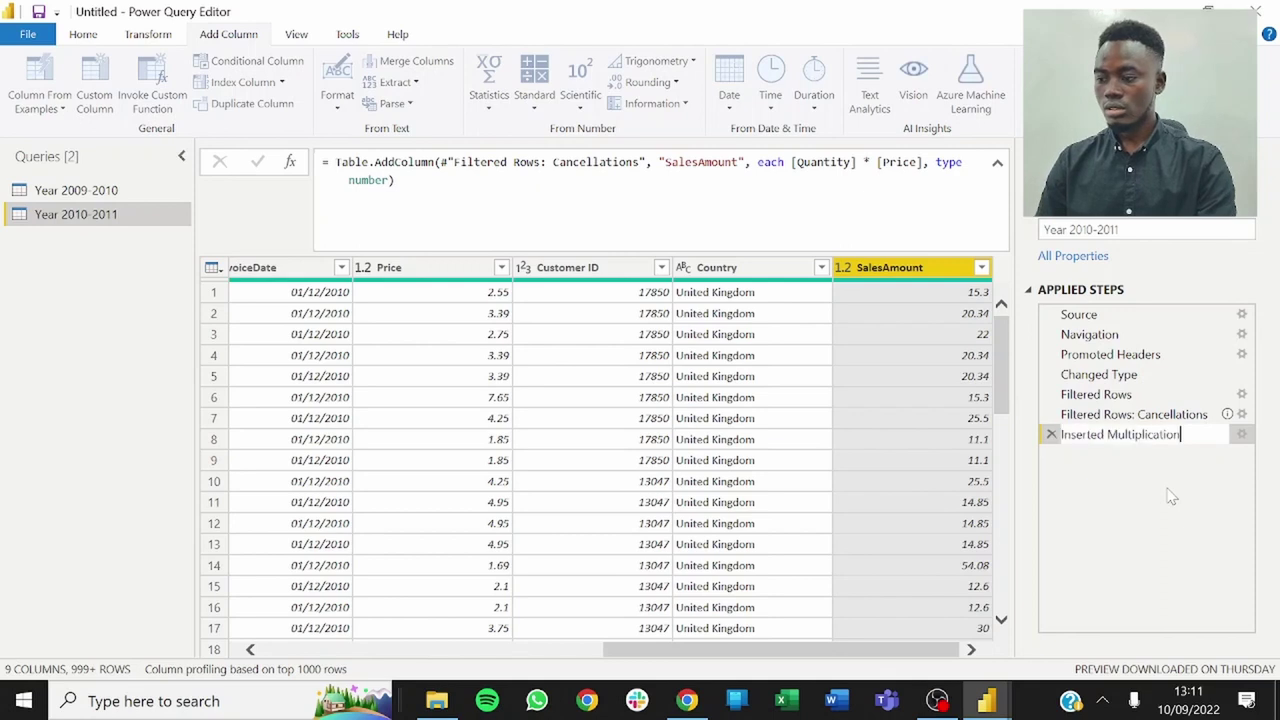
key(BackSpace)
key(BackSpace)
key(BackSpace)
key(BackSpace)
key(BackSpace)
key(BackSpace)
key(BackSpace)
key(BackSpace)
key(BackSpace)
key(BackSpace)
key(BackSpace)
key(BackSpace)
key(BackSpace)
key(BackSpace)
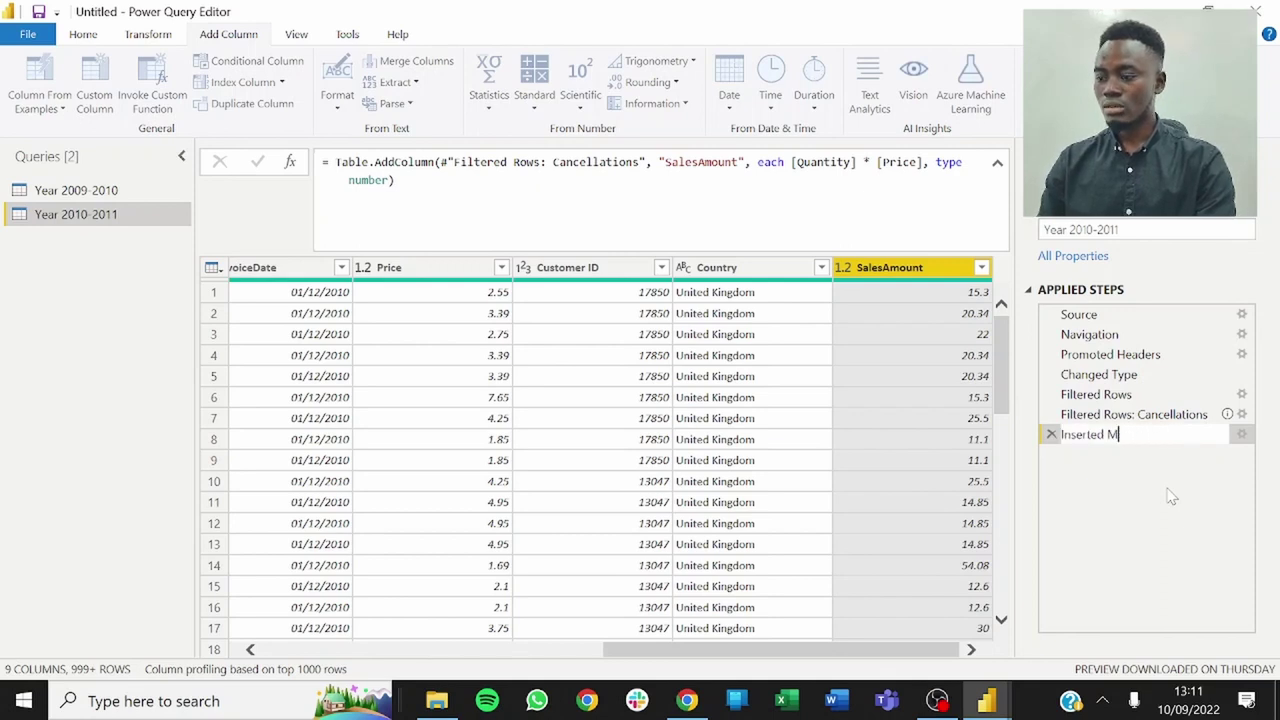
text(Sa)
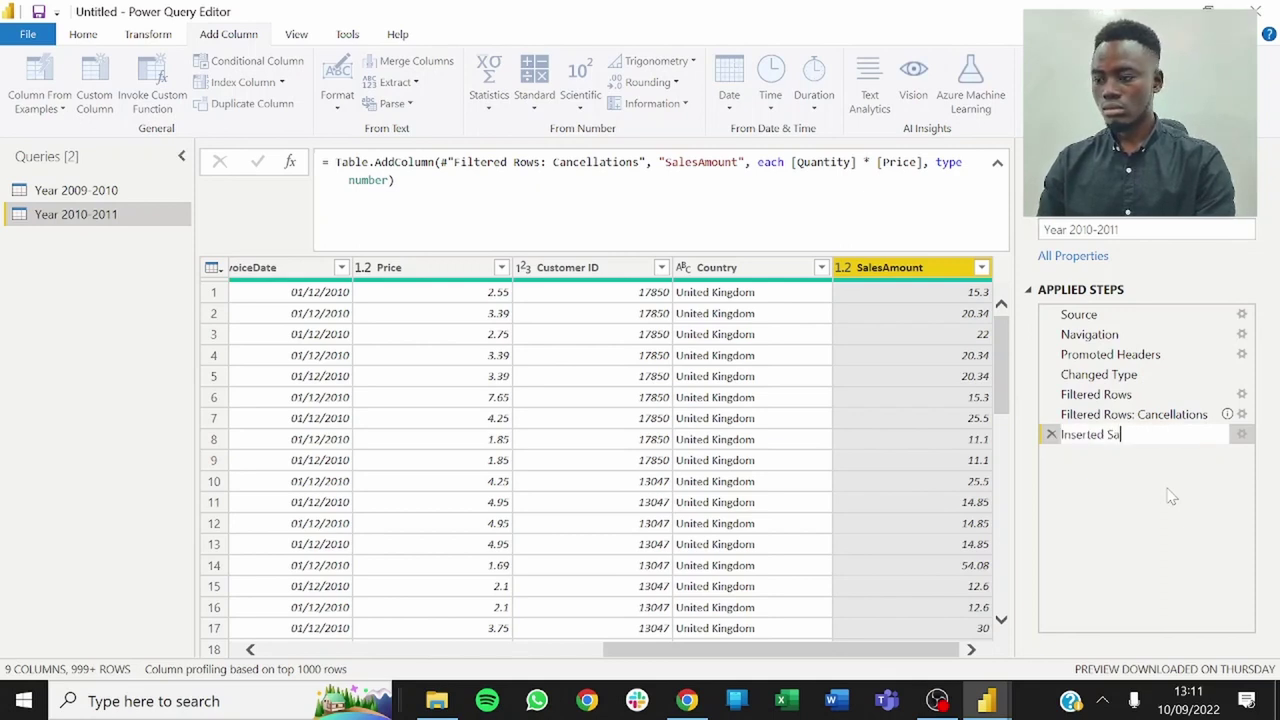
text(lesAmount)
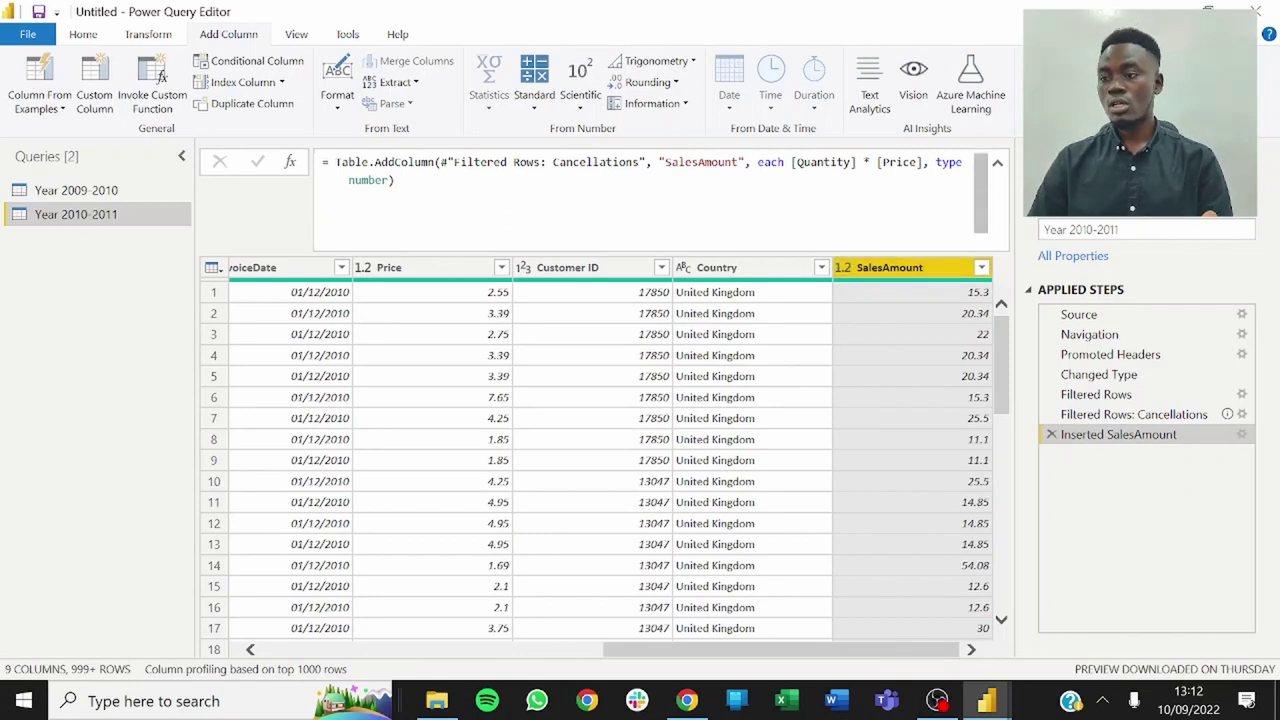
Change the SalesAmount column type from number to Currency.Type in the step formula.
click(958, 162)
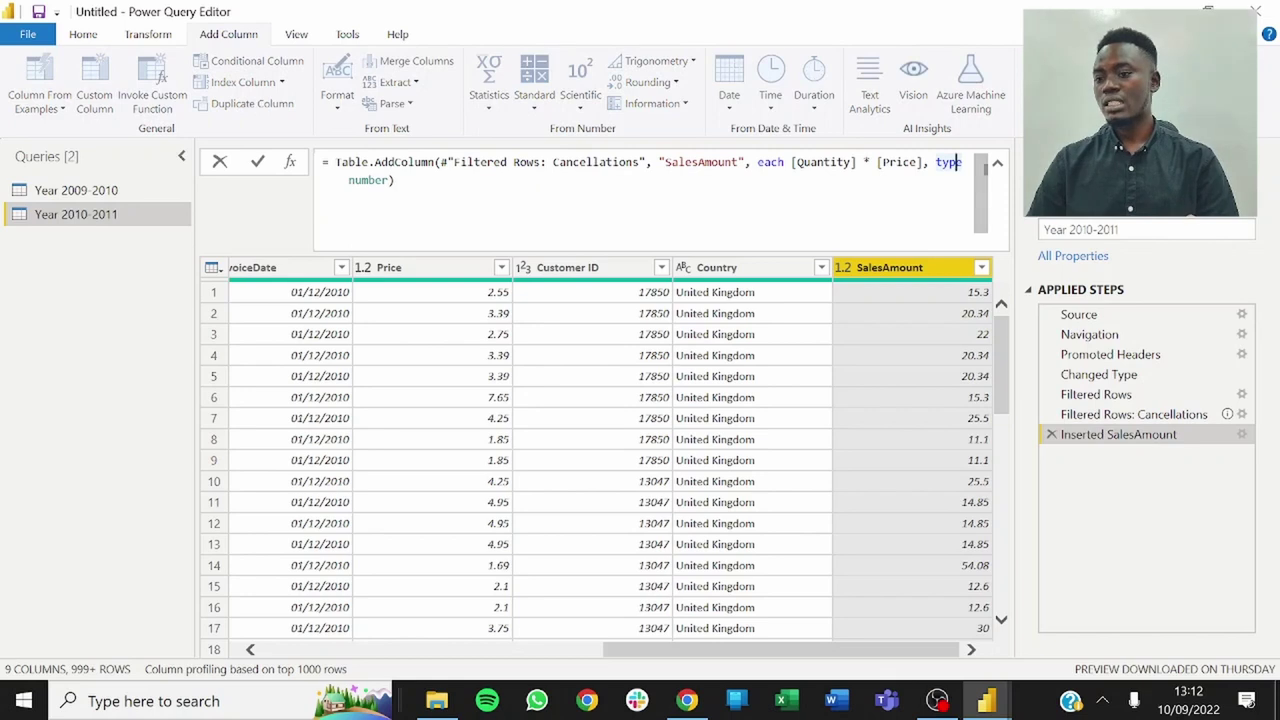
click(392, 180)
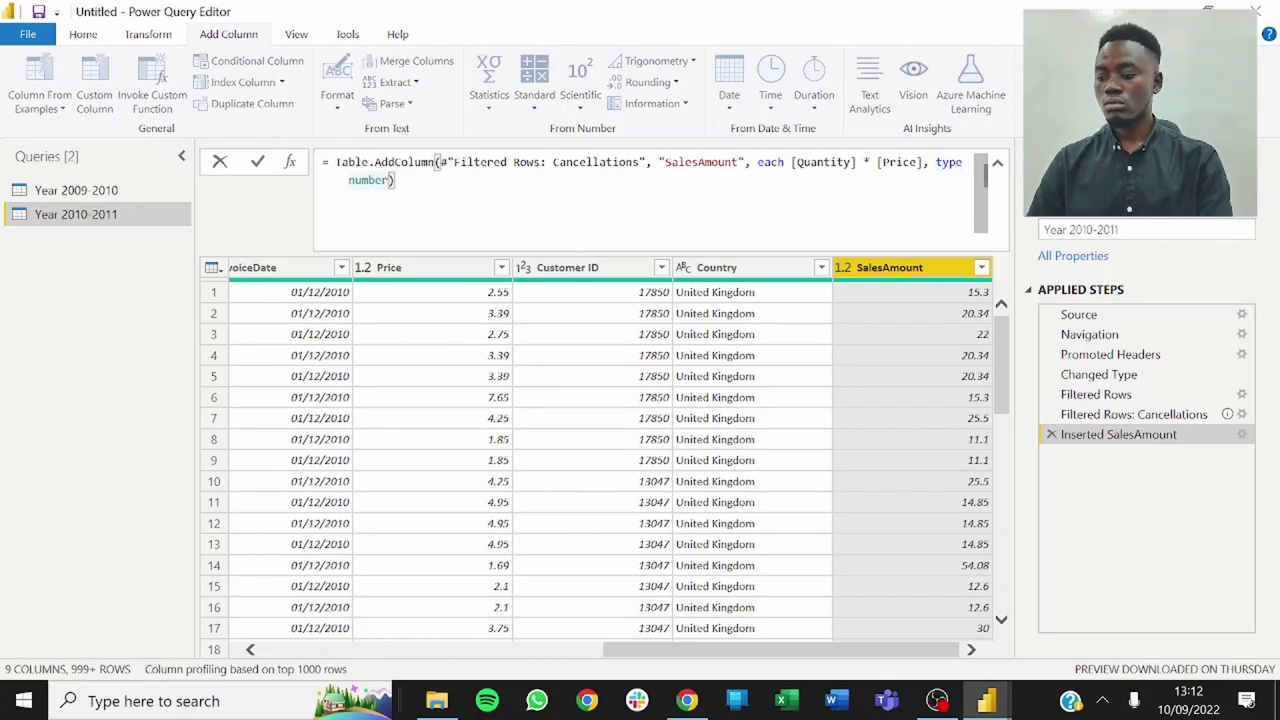
key(BackSpace)
key(BackSpace)
key(BackSpace)
key(BackSpace)
key(BackSpace)
key(BackSpace)
text(cu)
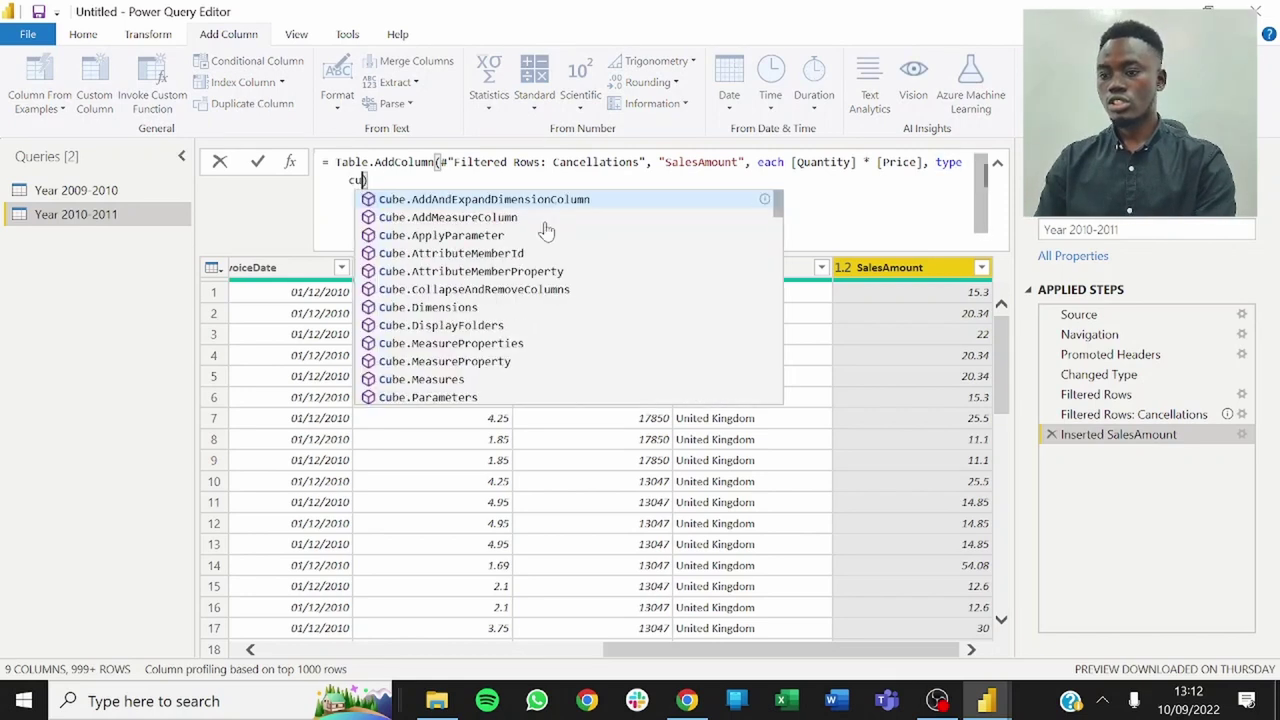
text(rren)
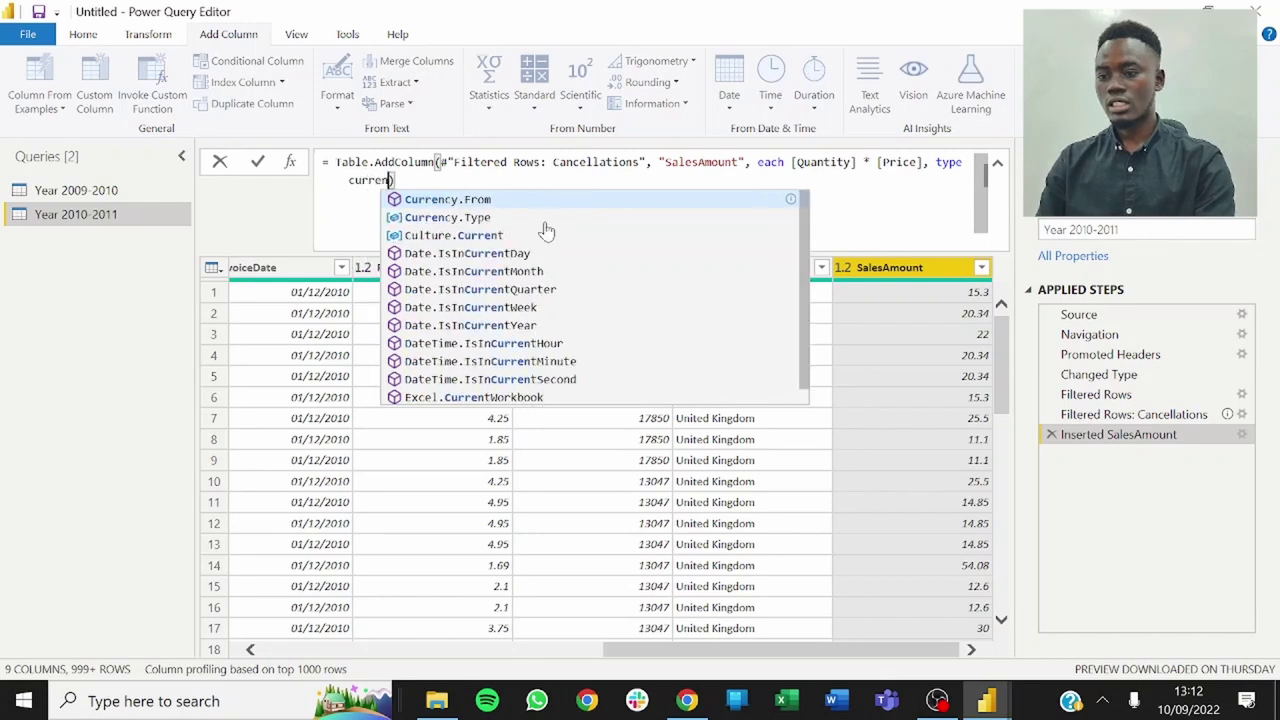
text(cy)
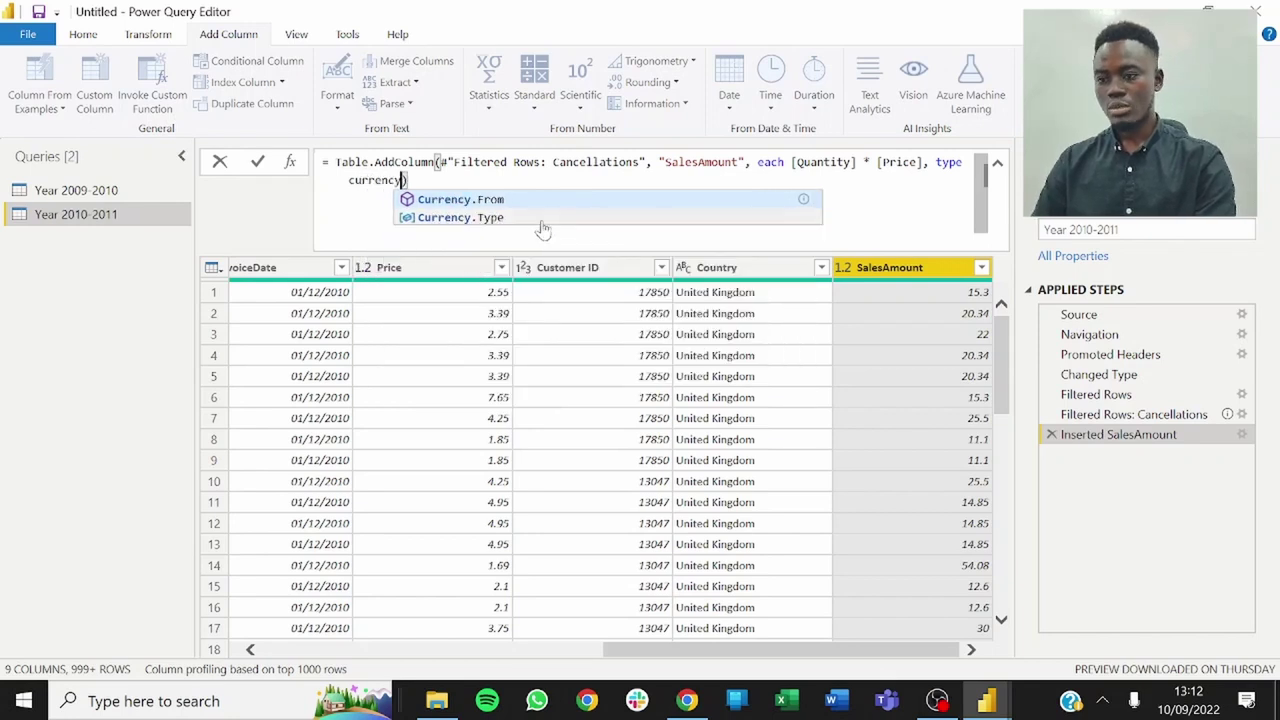
click(497, 220)
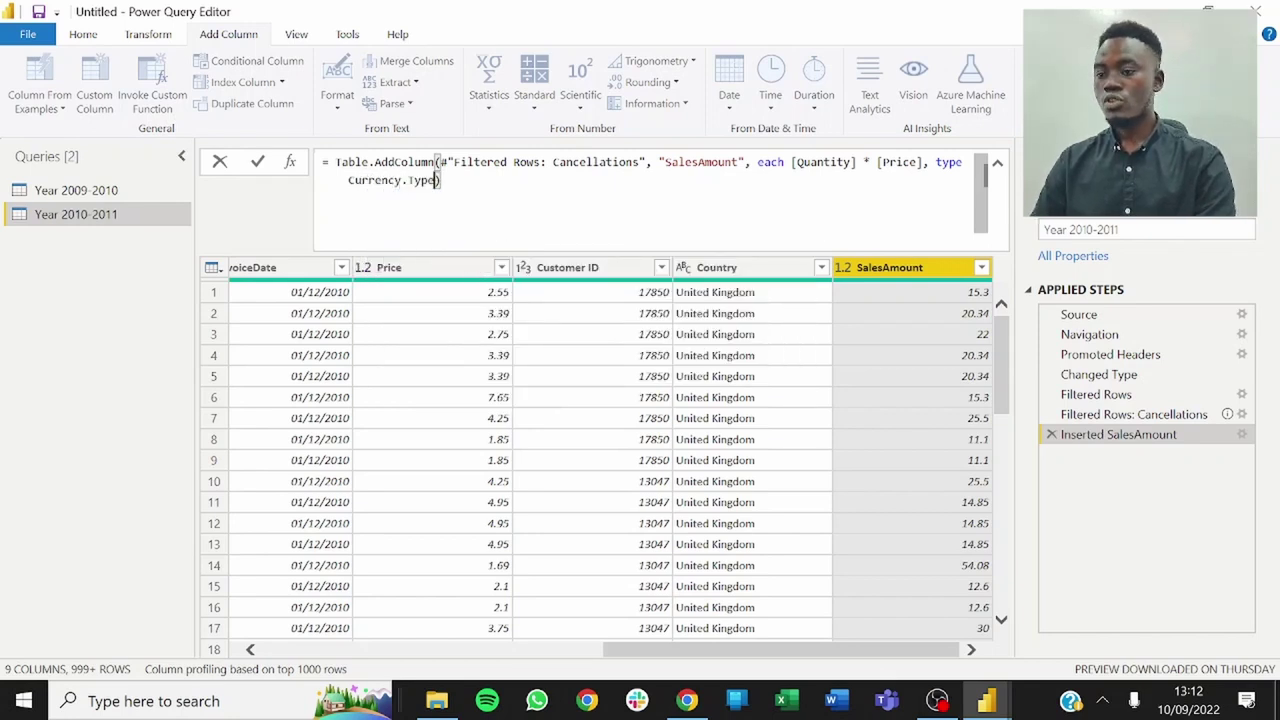
click(962, 162)
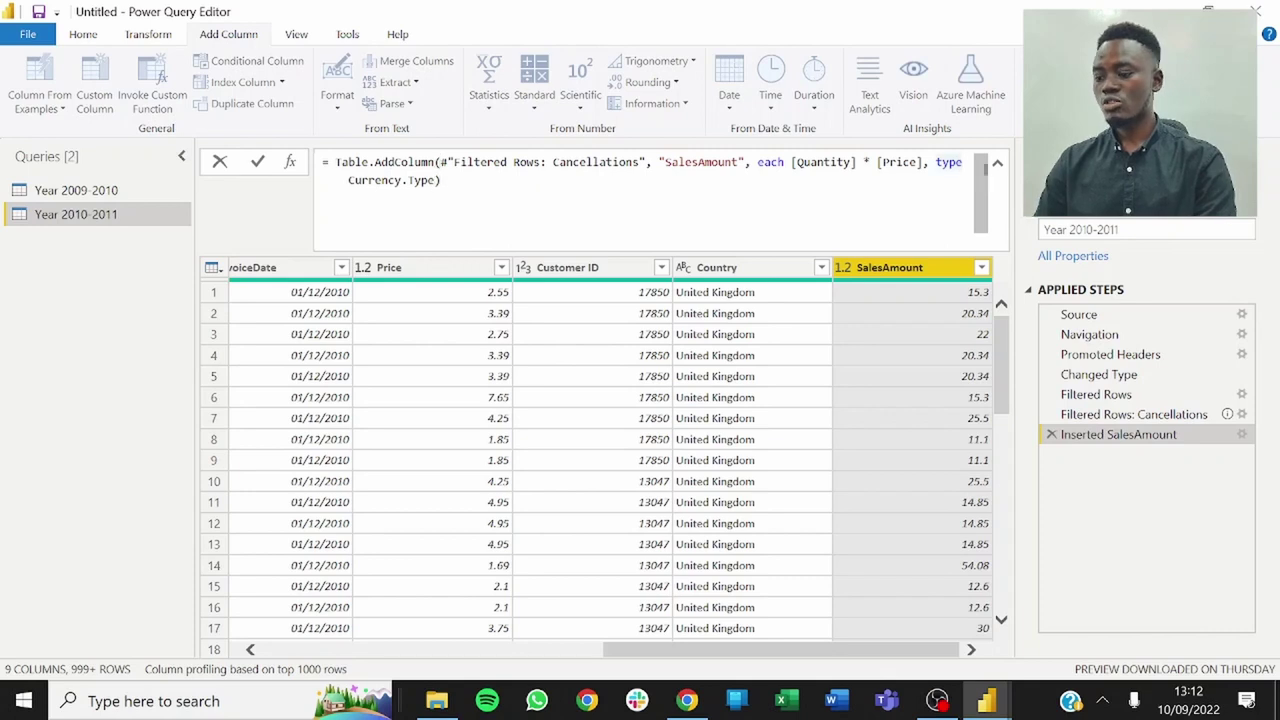
key(BackSpace)
key(BackSpace)
key(BackSpace)
key(BackSpace)
key(Return)
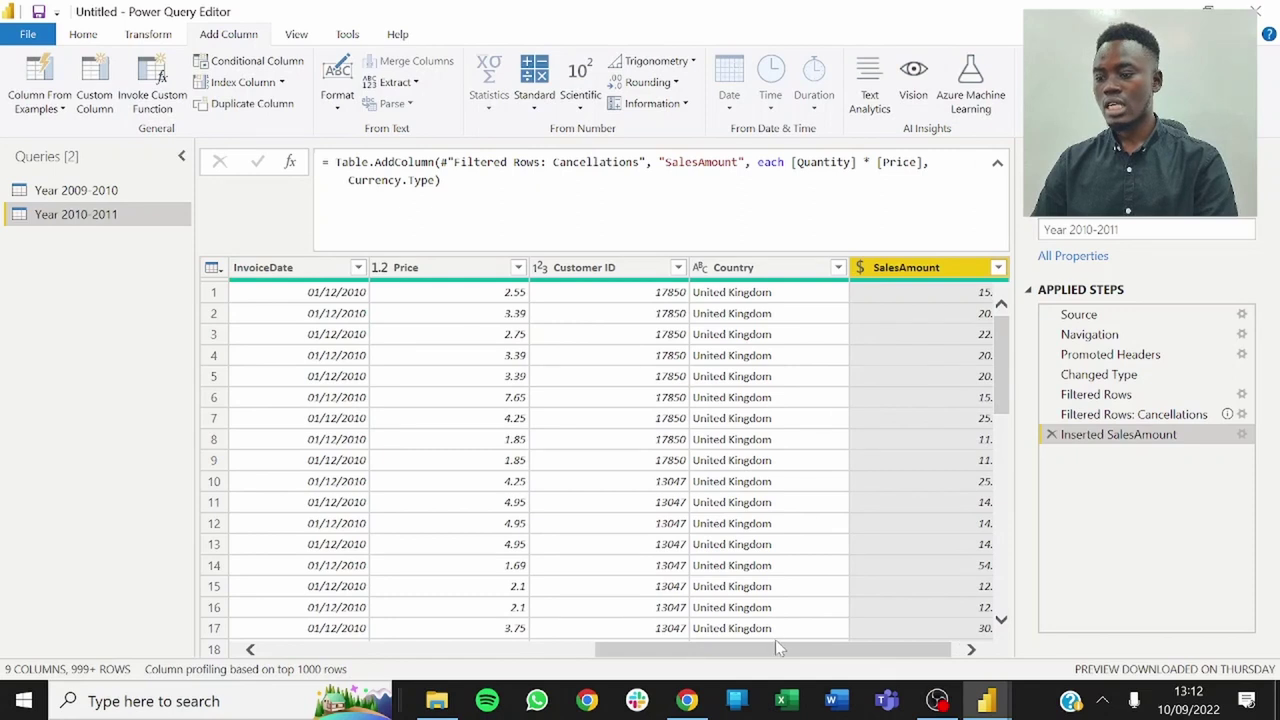
drag(778, 648, 787, 648)
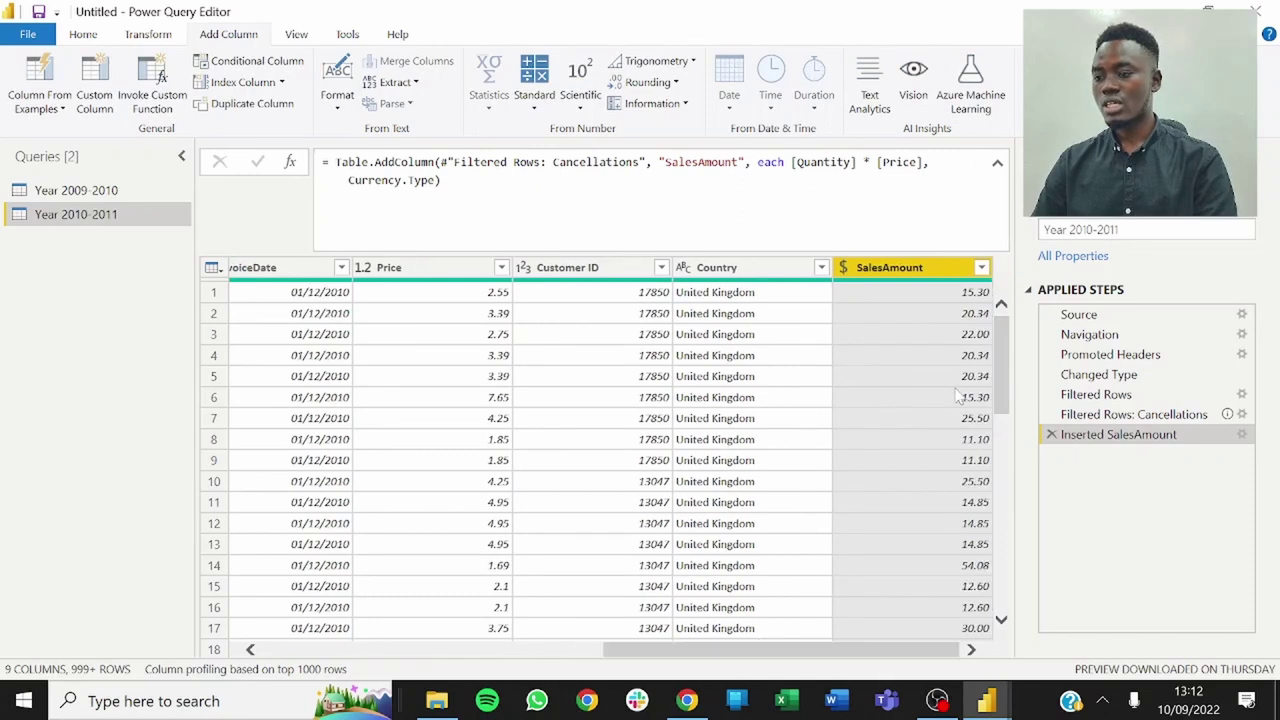
click(846, 269)
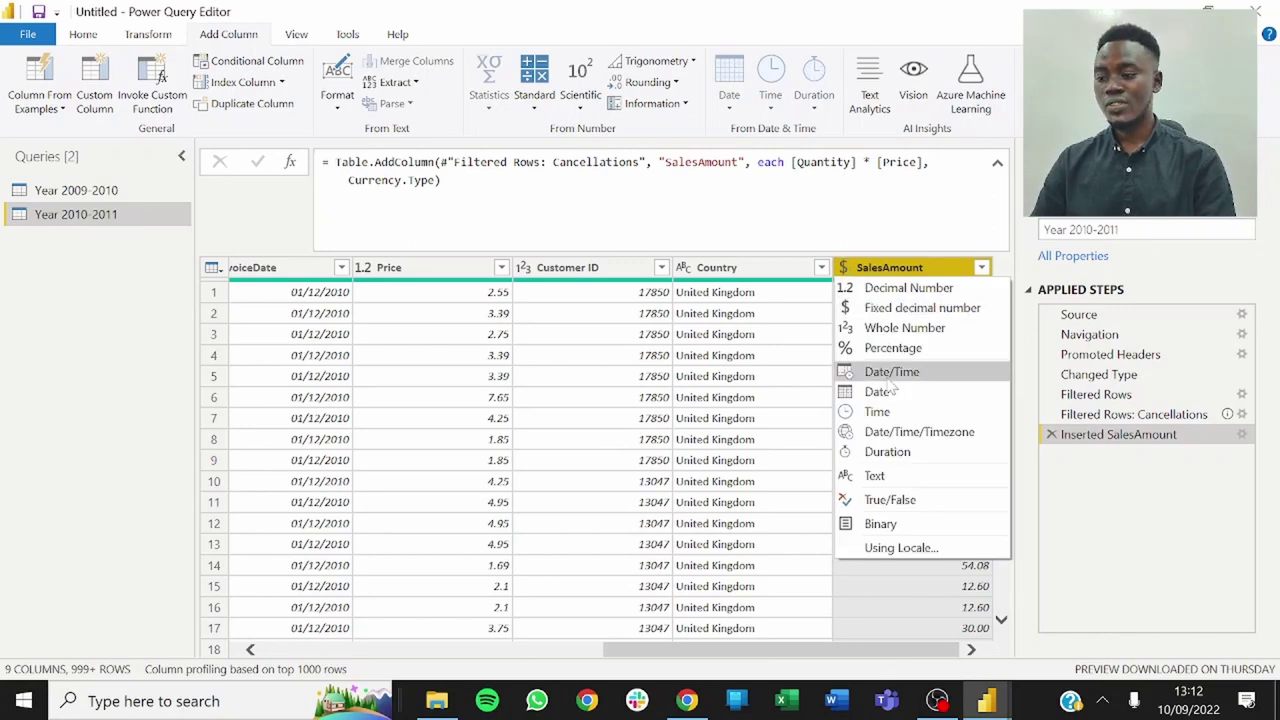
click(1066, 505)
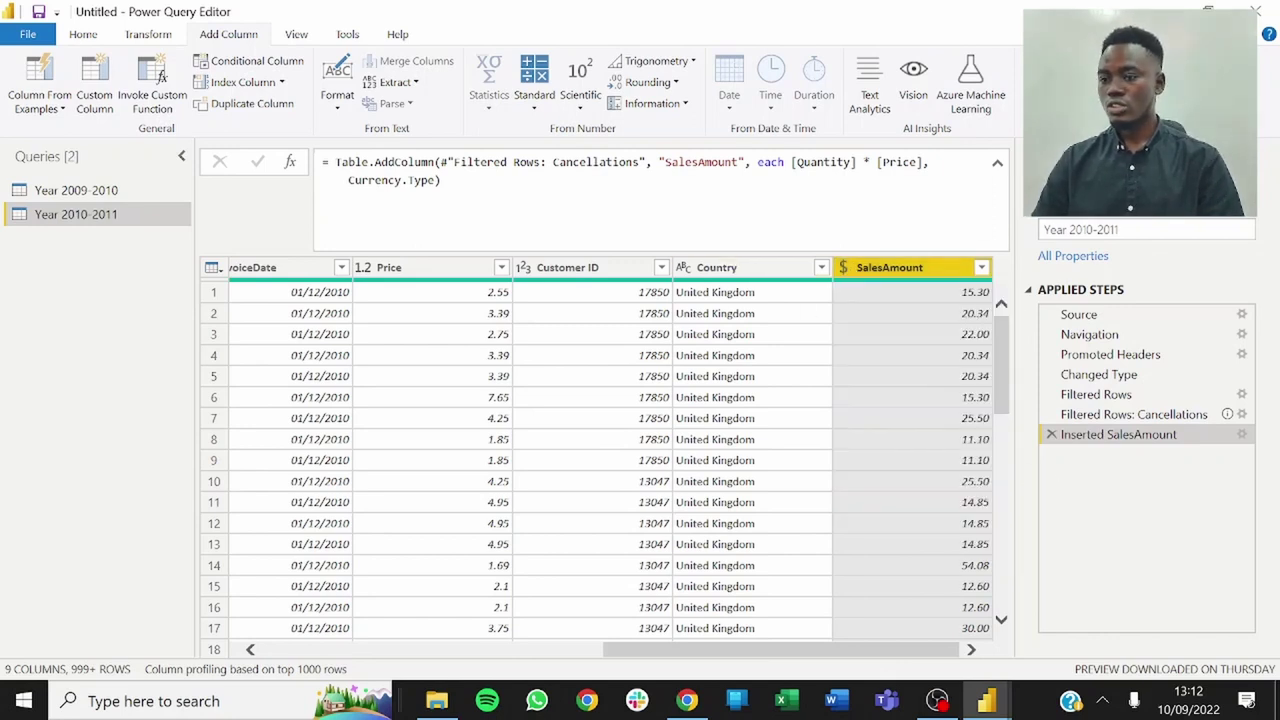
click(441, 180)
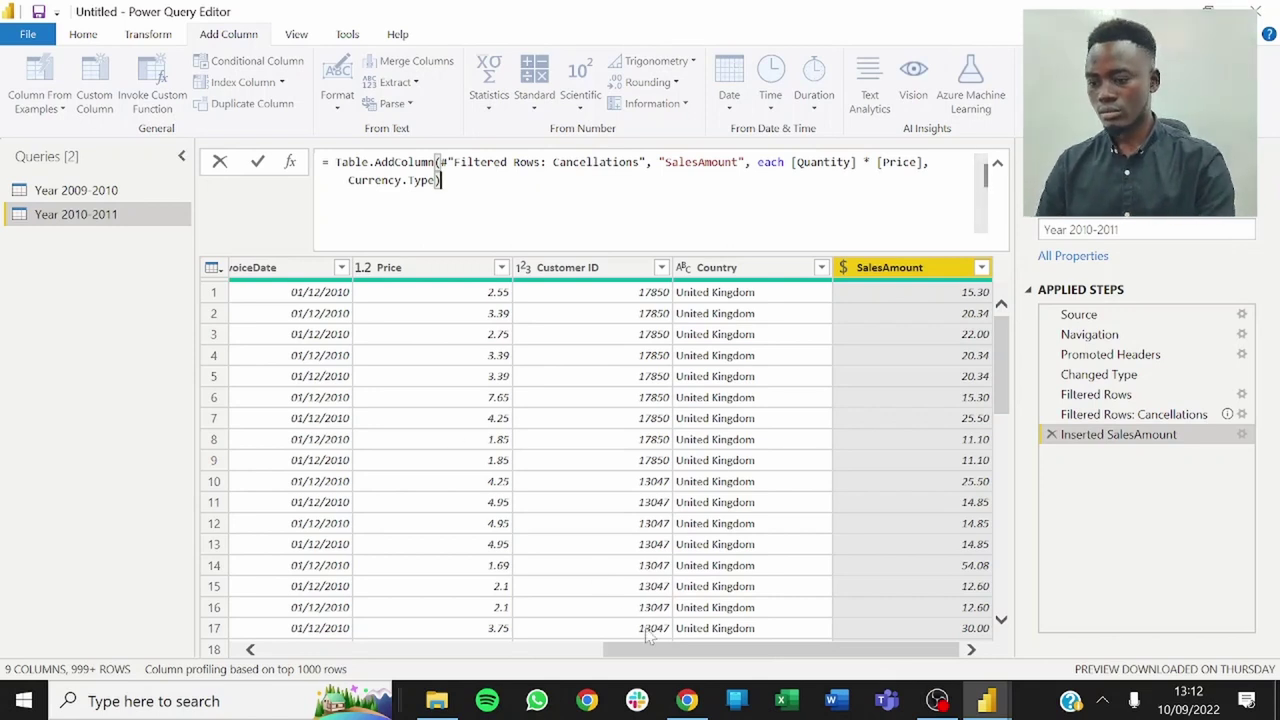
key(Return)
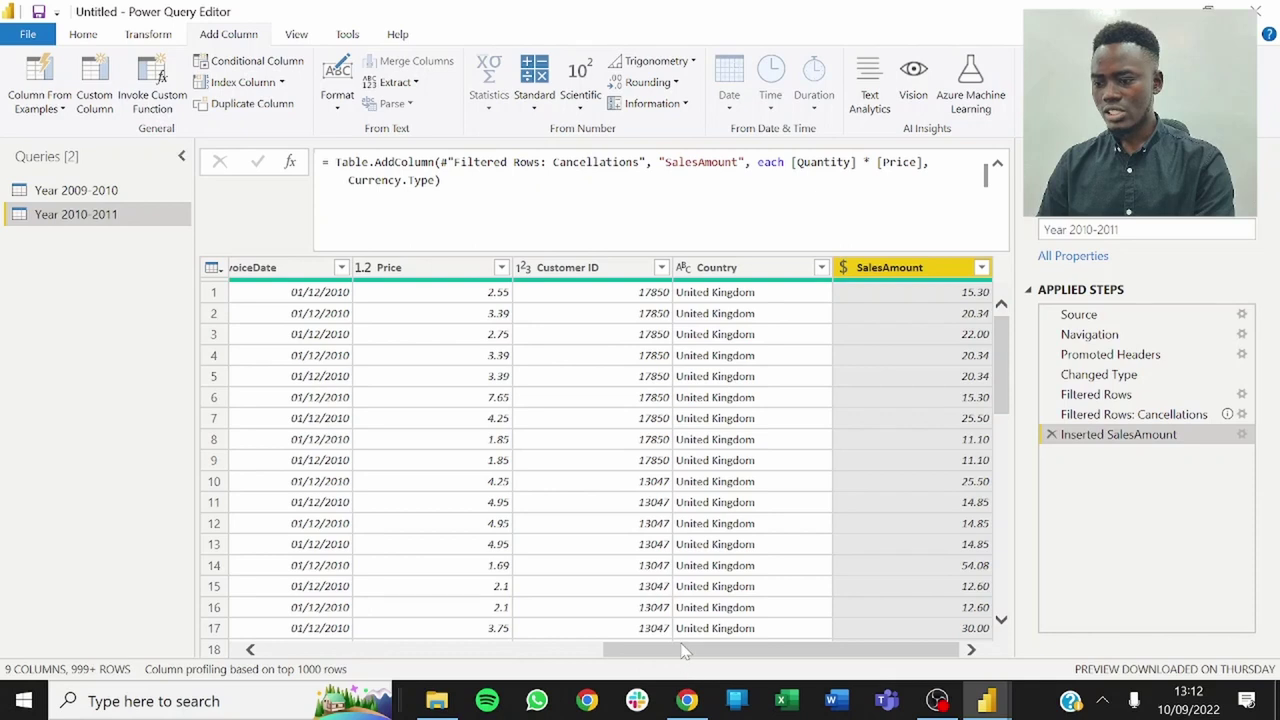
drag(686, 650, 300, 650)
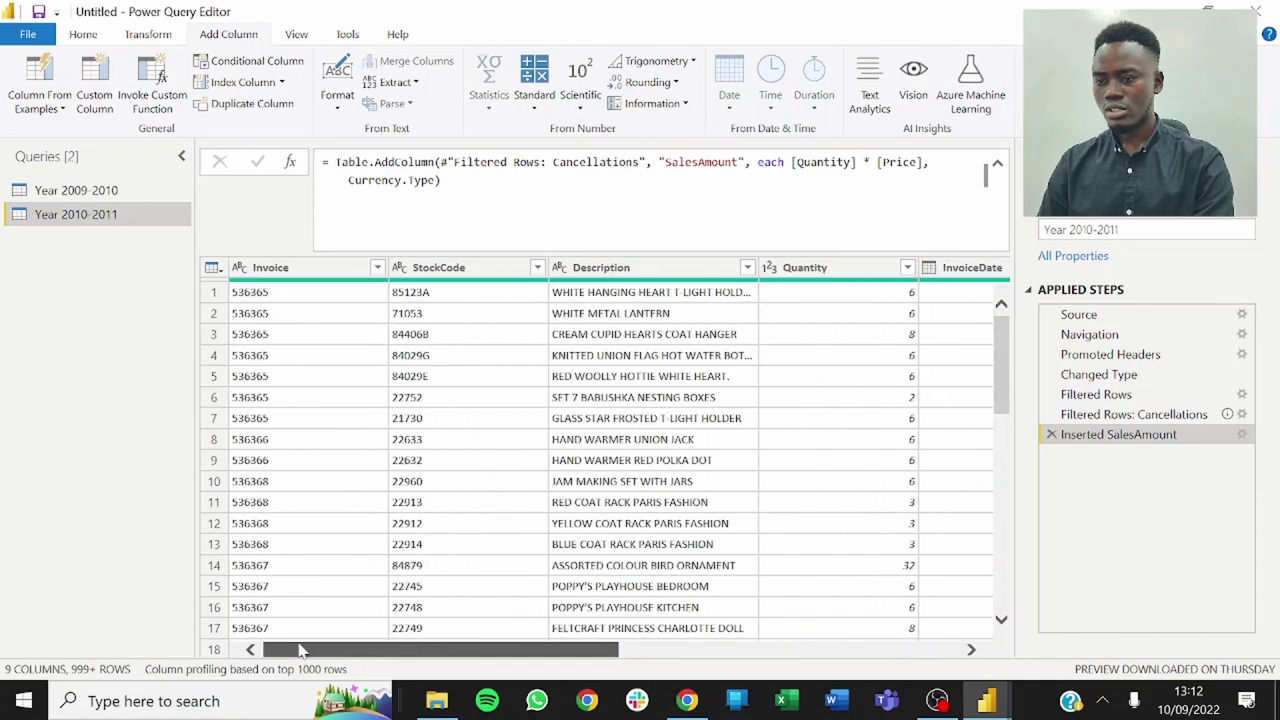
drag(300, 650, 856, 630)
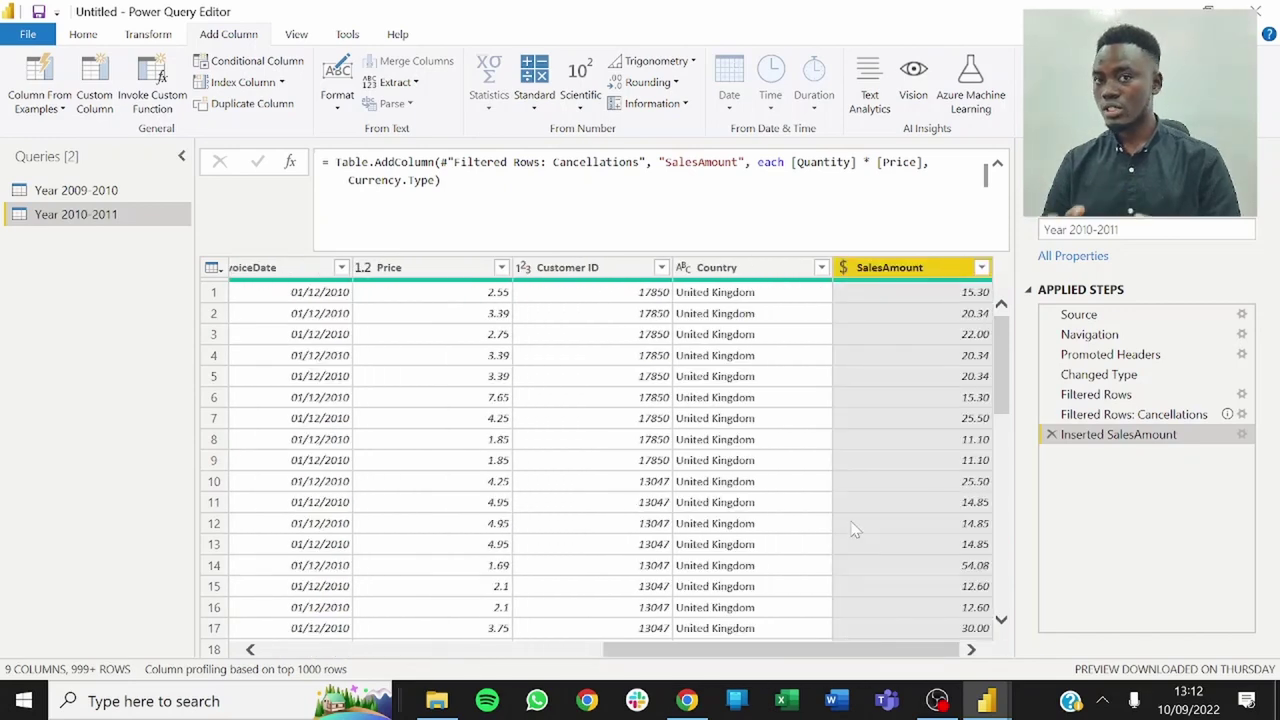
scroll(913, 418, down, 7)
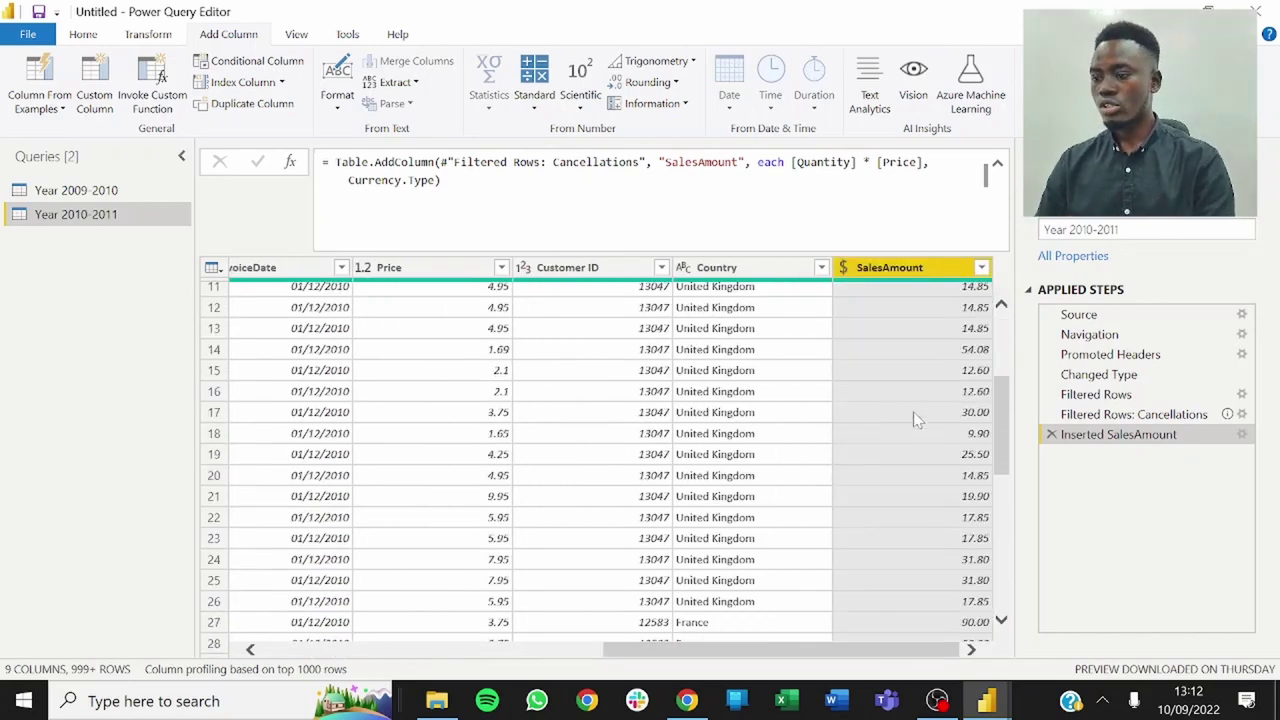
scroll(914, 413, up, 7)
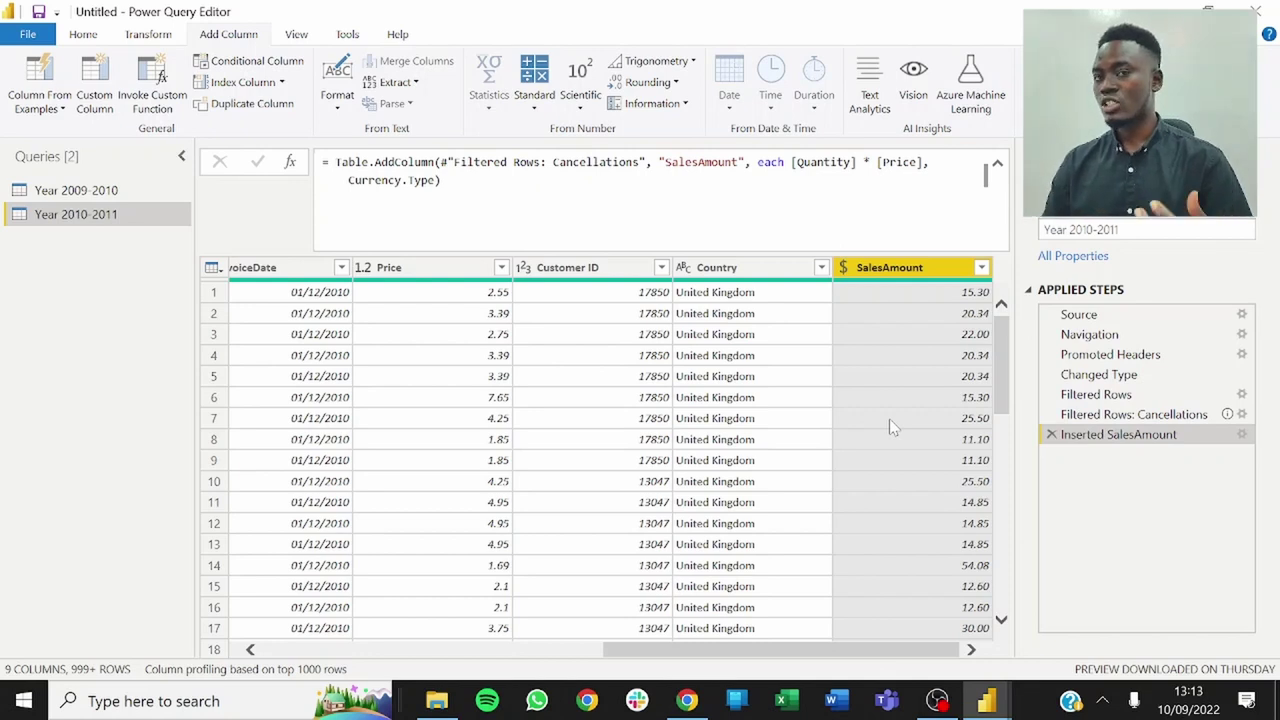
Apply a Number Filter keeping SalesAmount values greater than 0.
click(982, 267)
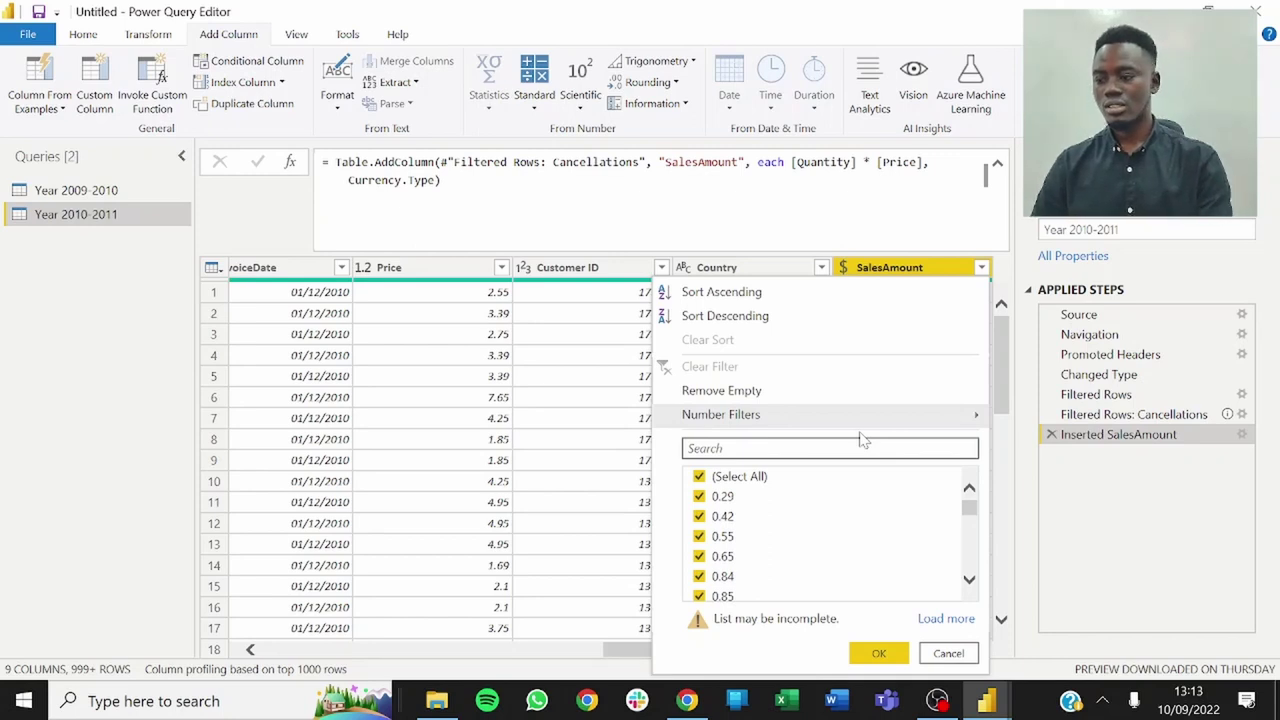
mouse_move(955, 428)
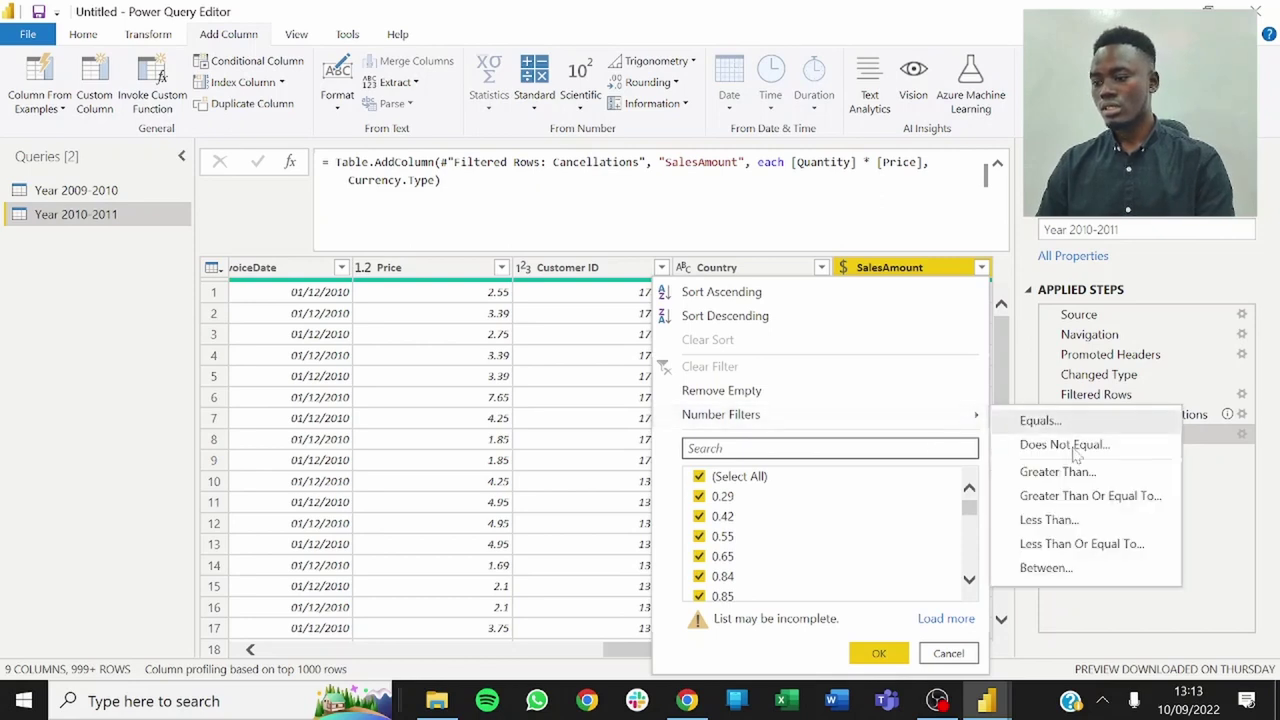
click(1058, 475)
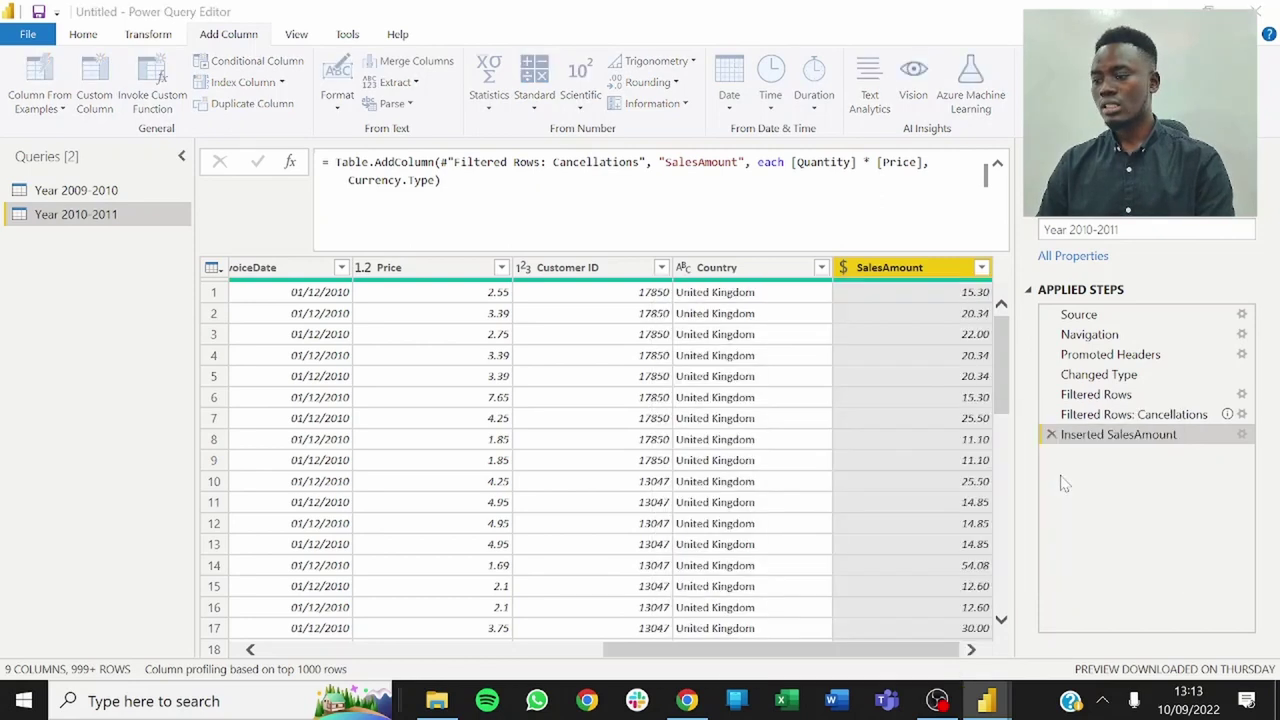
click(565, 343)
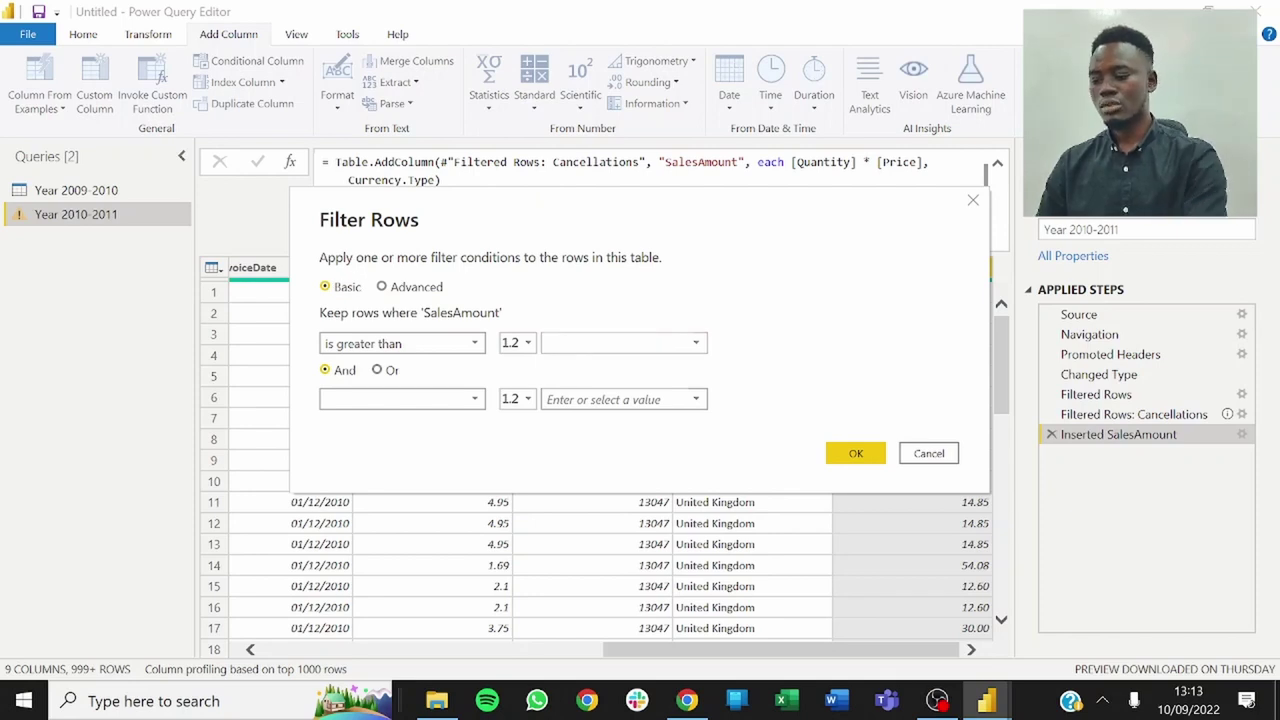
text(0)
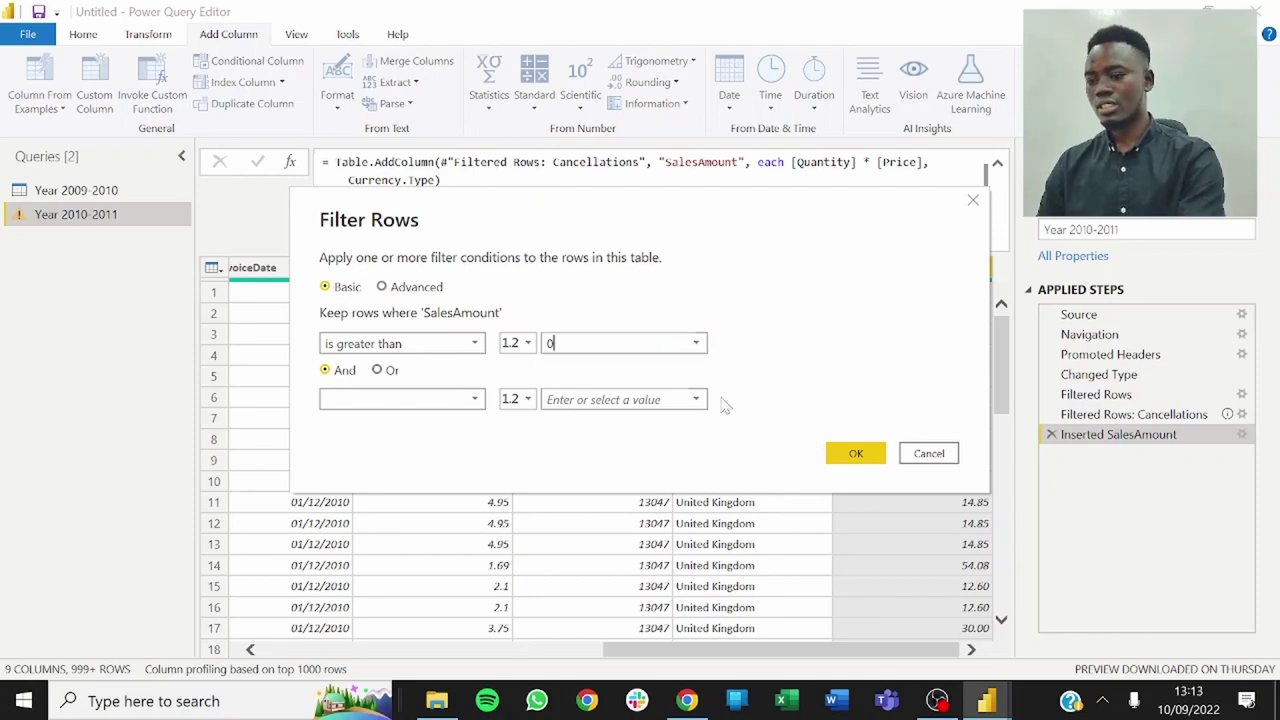
click(855, 455)
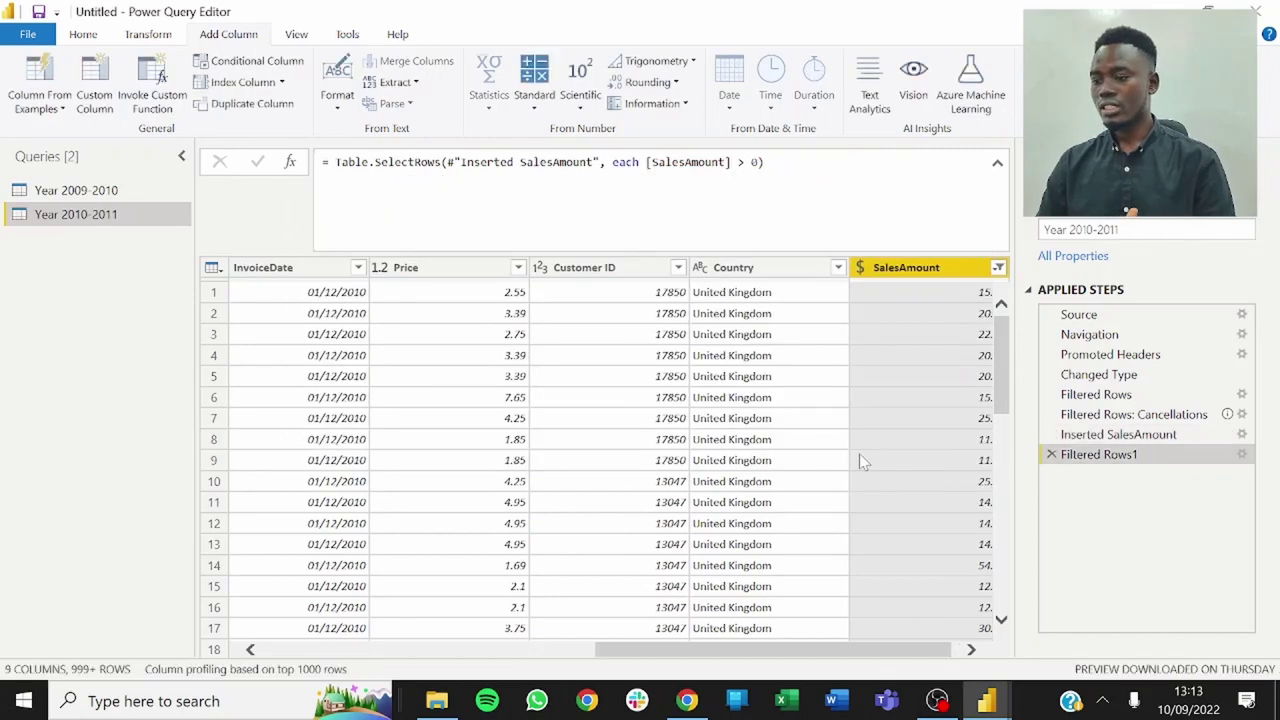
drag(809, 650, 945, 650)
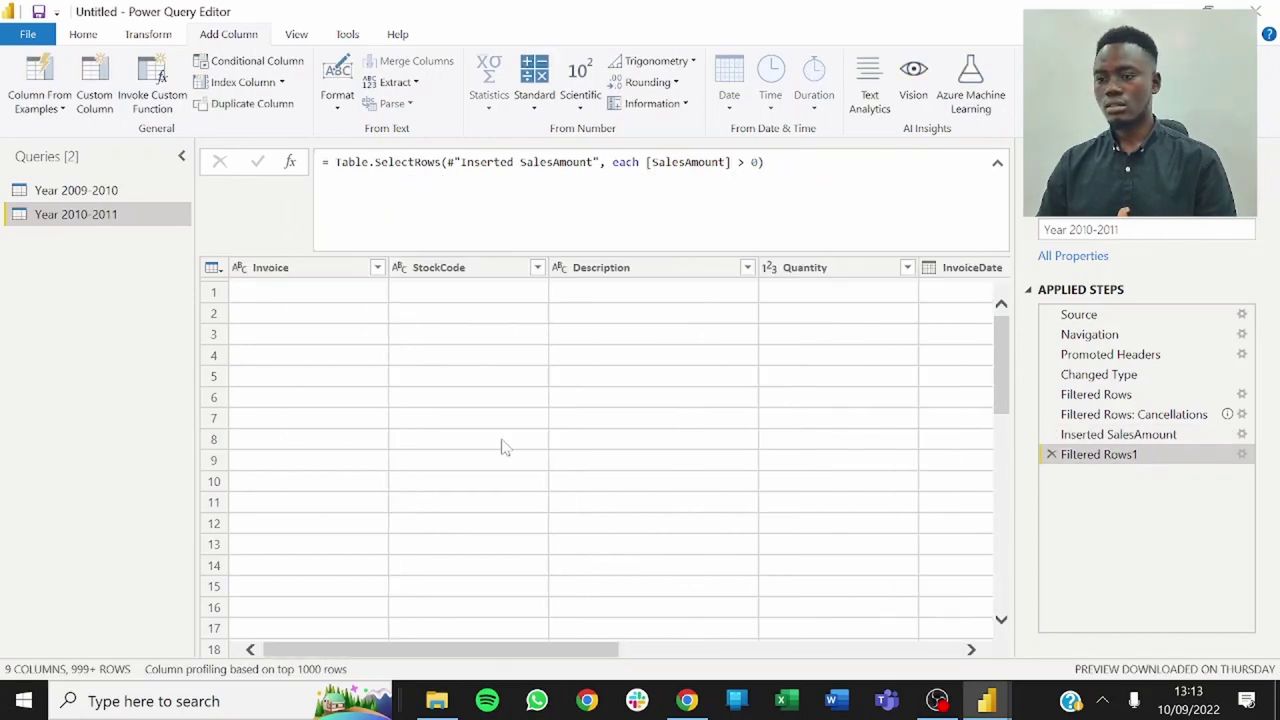
drag(560, 650, 967, 645)
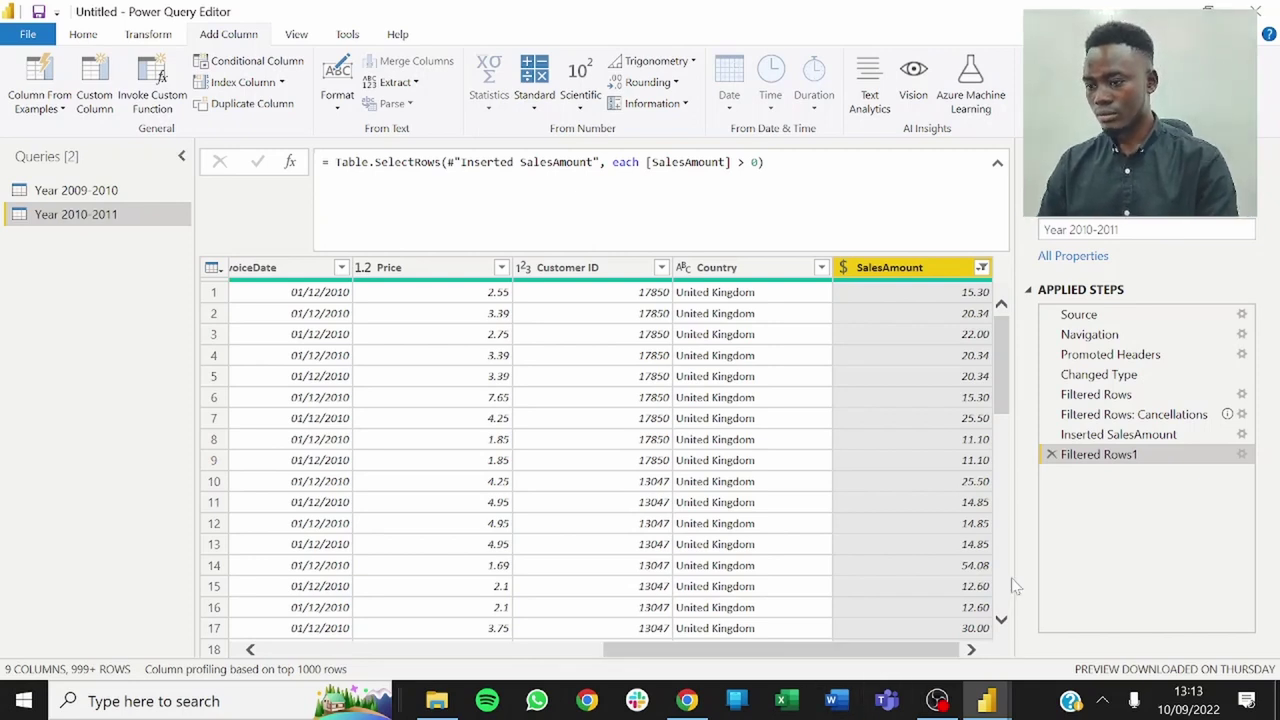
Rename the Filtered Rows1 step to 'Sales Greater than Zero'.
right_click(1095, 452)
key(Escape)
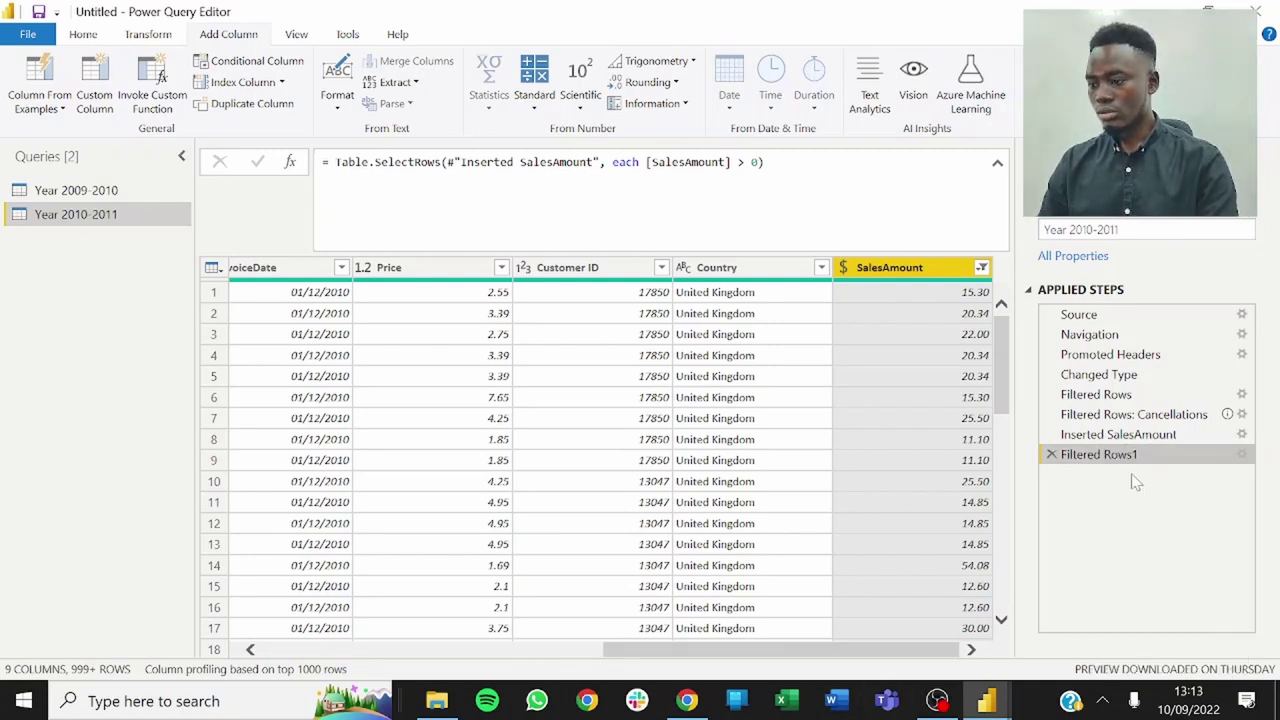
key(F2)
text(Sales Greater)
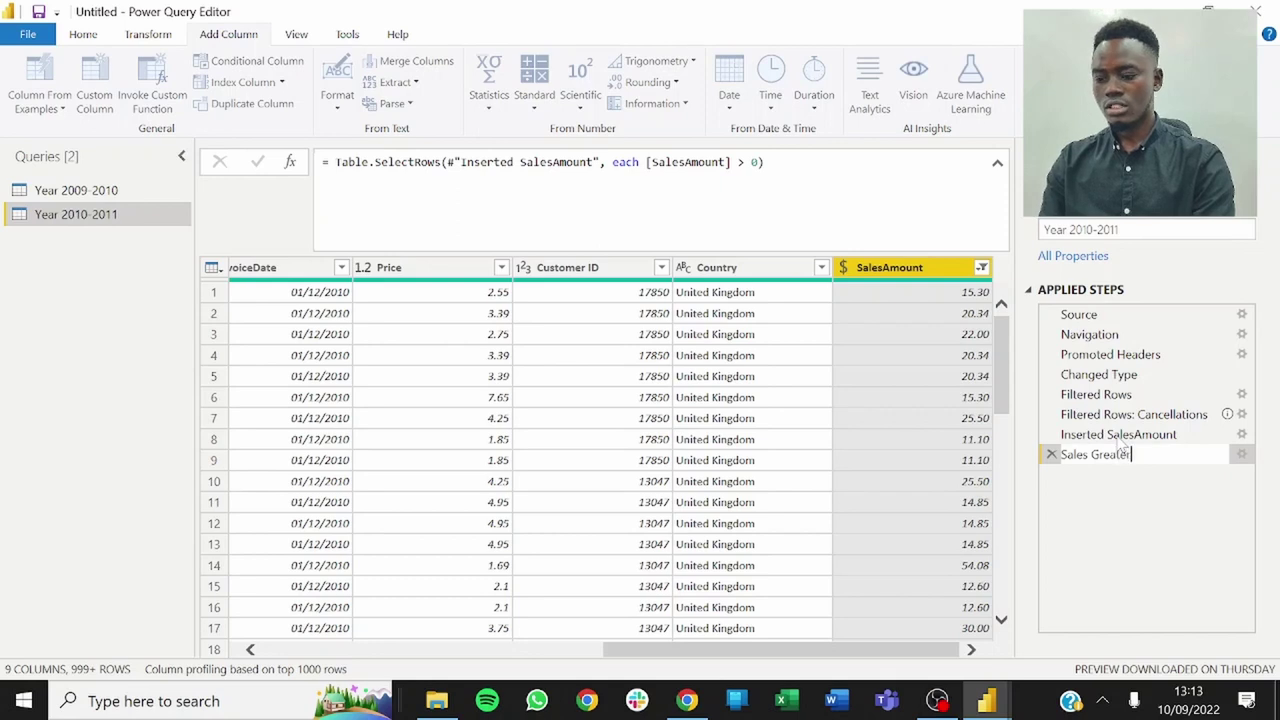
text( than )
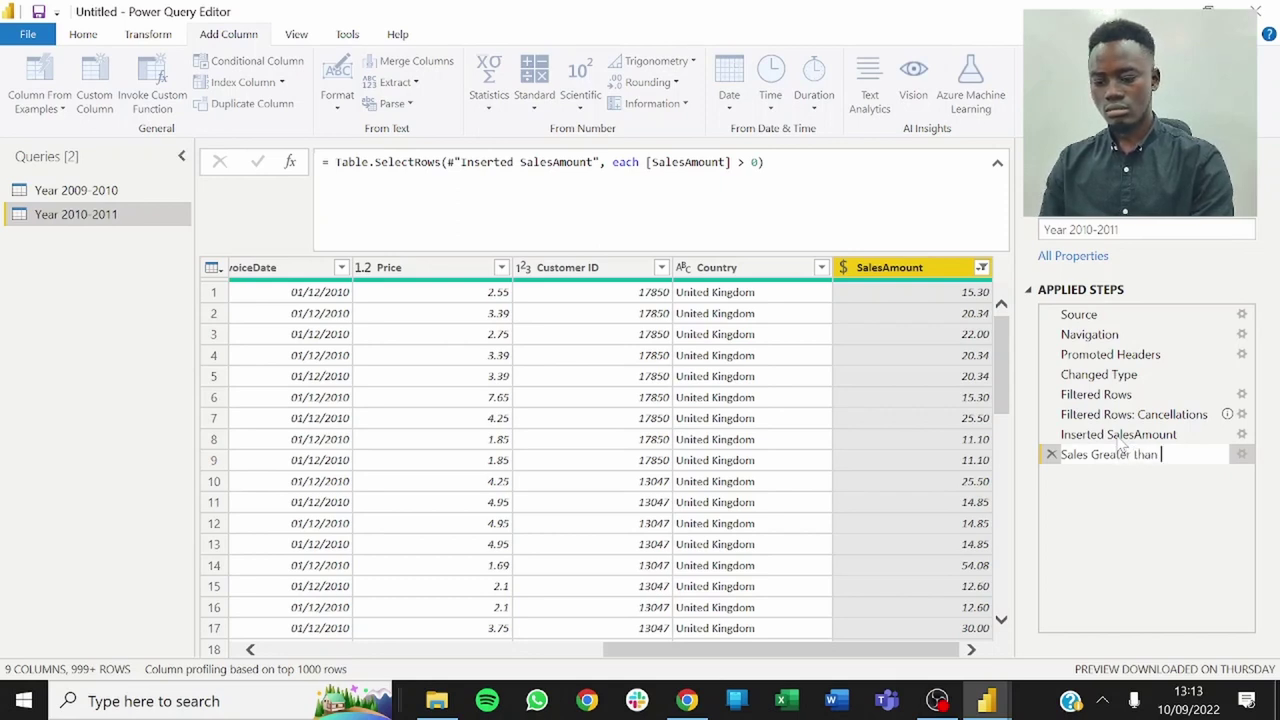
text(Zero)
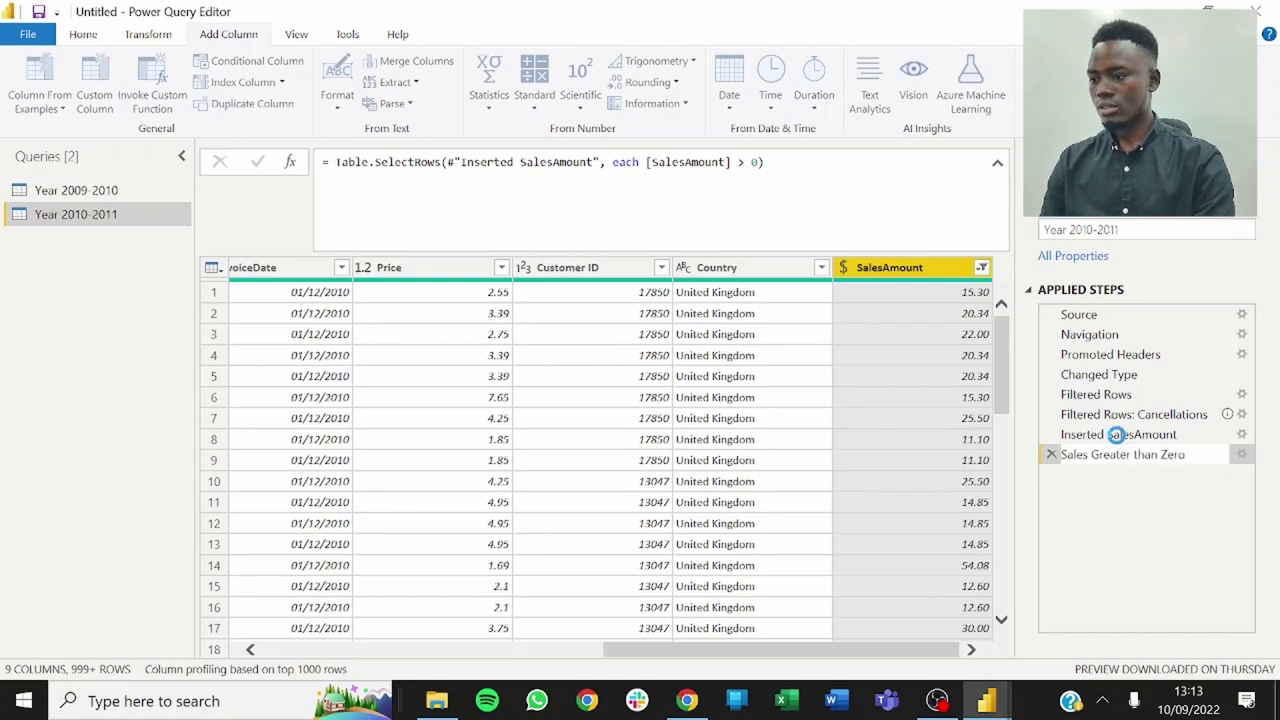
key(Return)
Compare with the Inserted SalesAmount step, then select the StockCode and Description columns.
click(1120, 438)
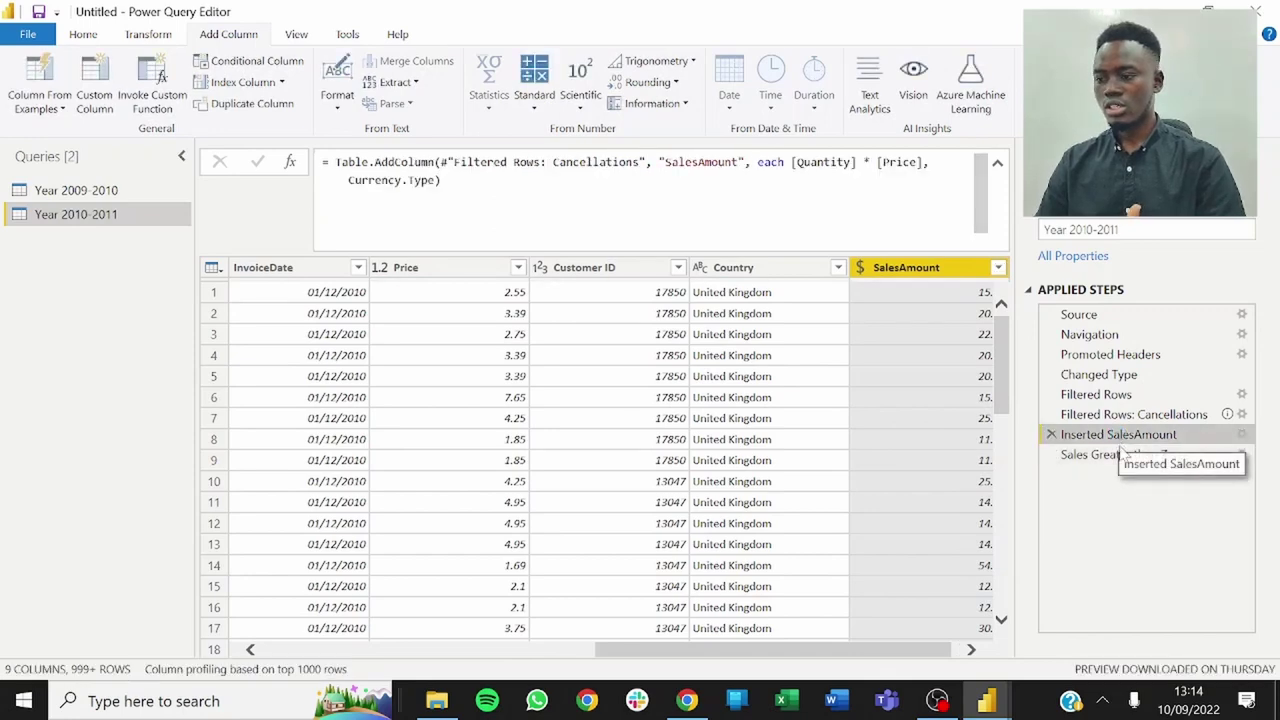
click(1110, 455)
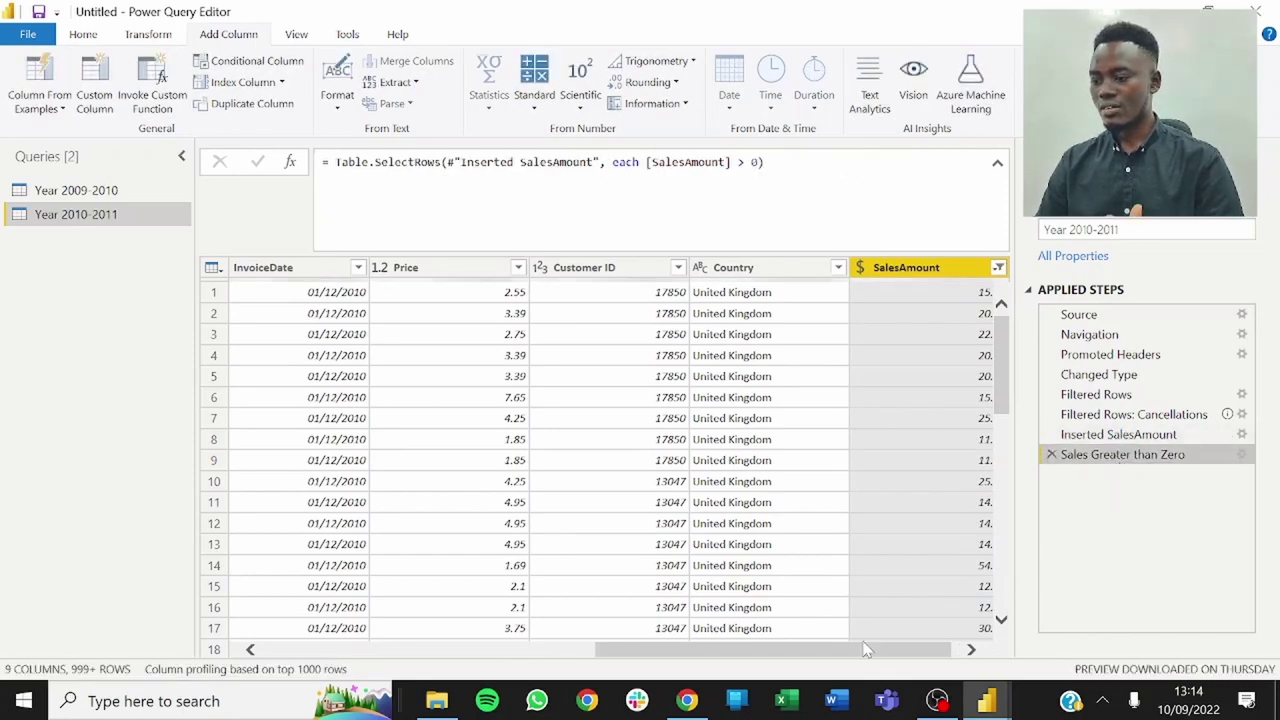
drag(891, 651, 420, 650)
click(320, 268)
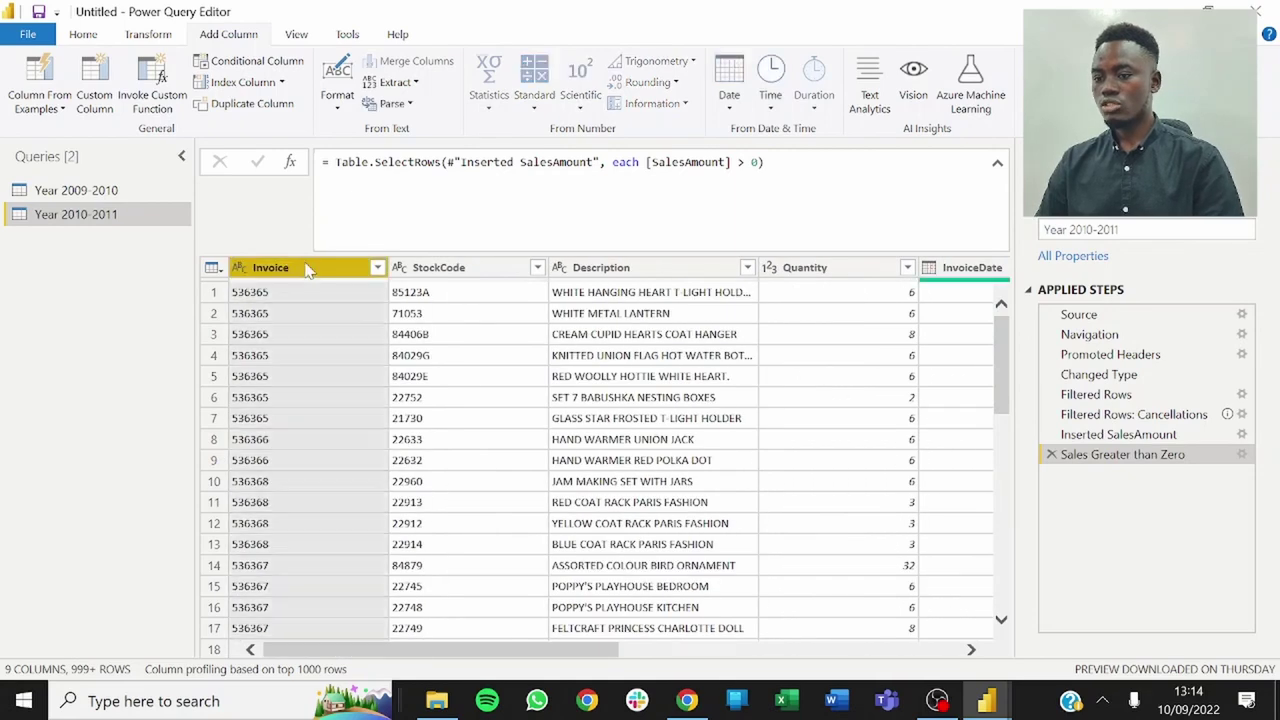
click(480, 268)
ctrl+click(628, 270)
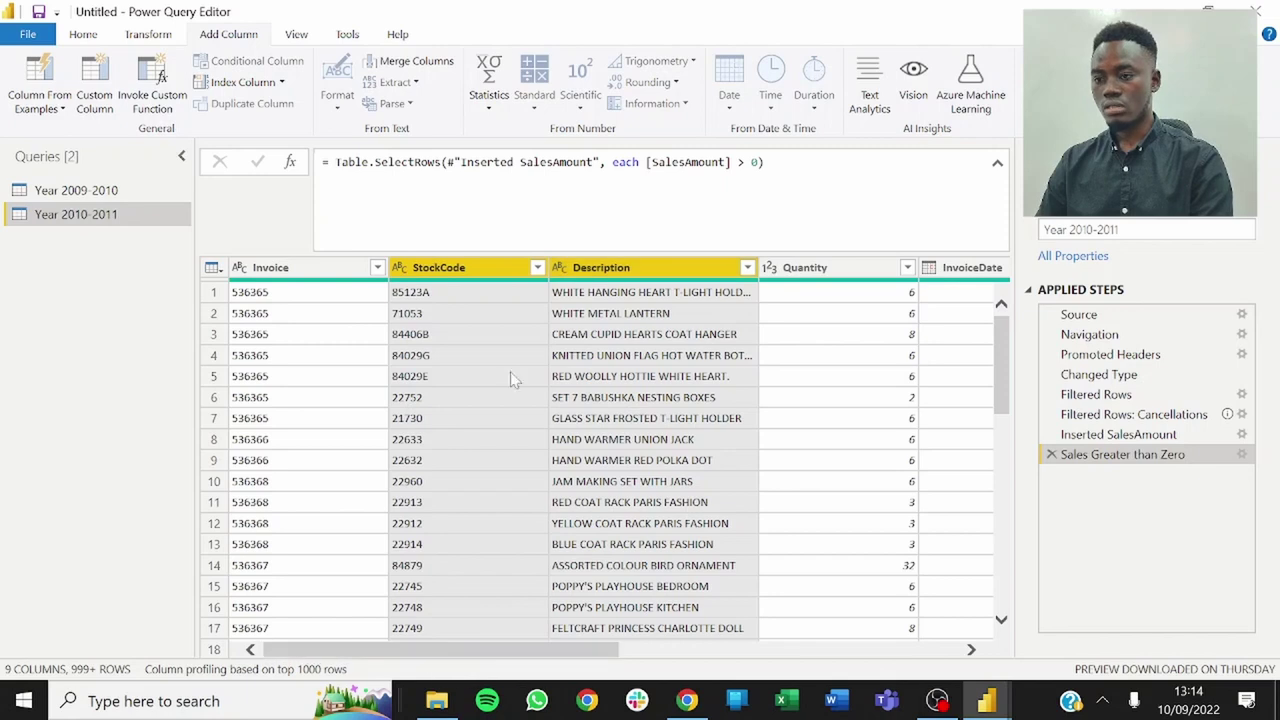
Use Choose Columns to keep only Quantity, InvoiceDate, Price, Customer ID and SalesAmount.
click(98, 40)
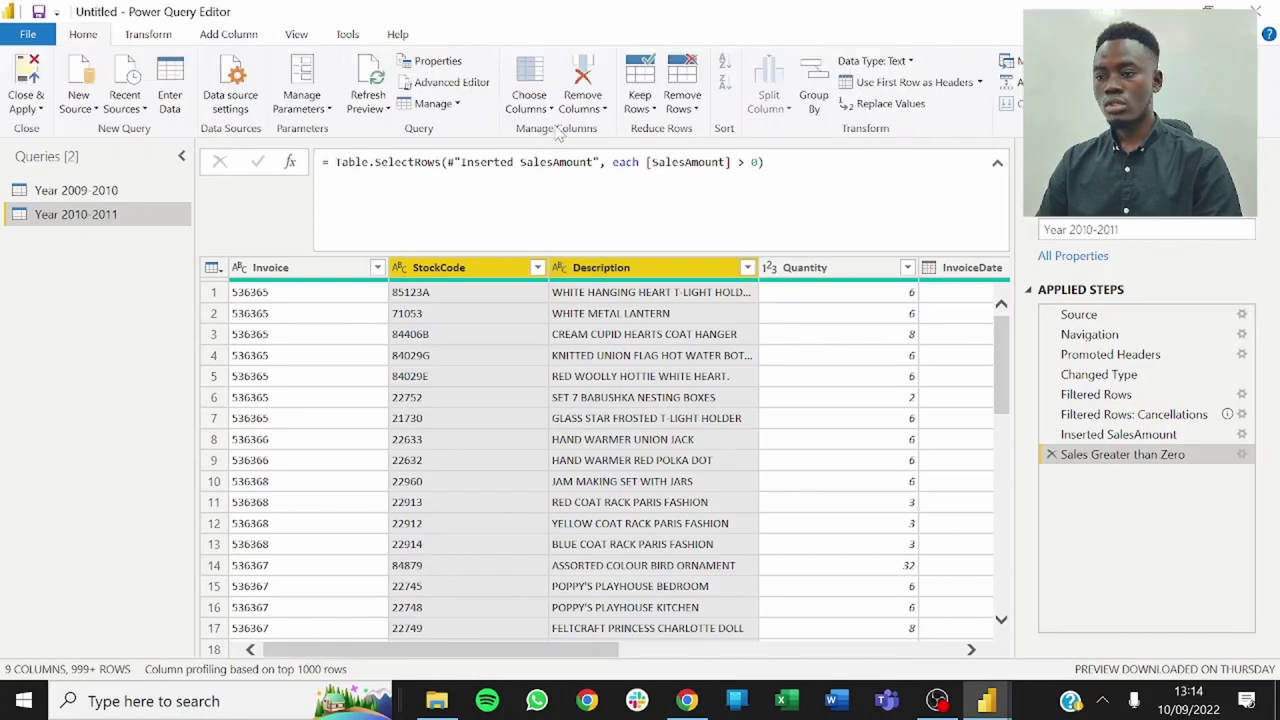
click(529, 105)
click(530, 148)
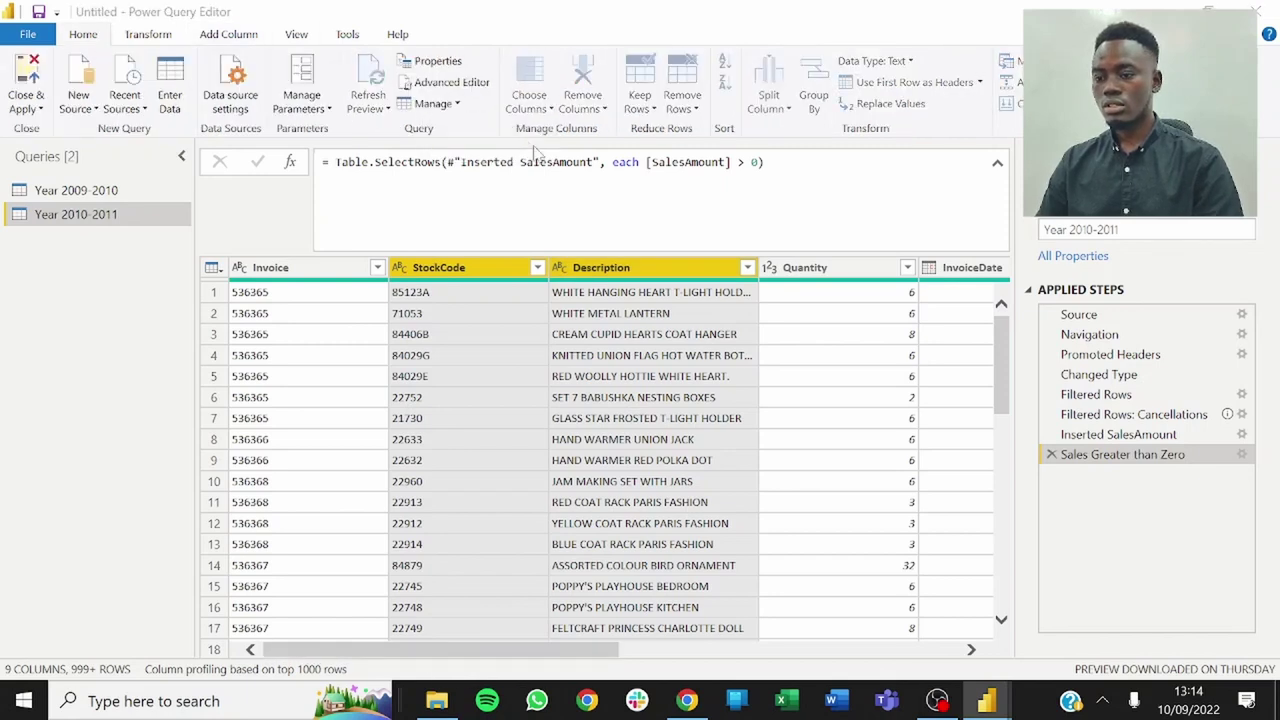
click(532, 162)
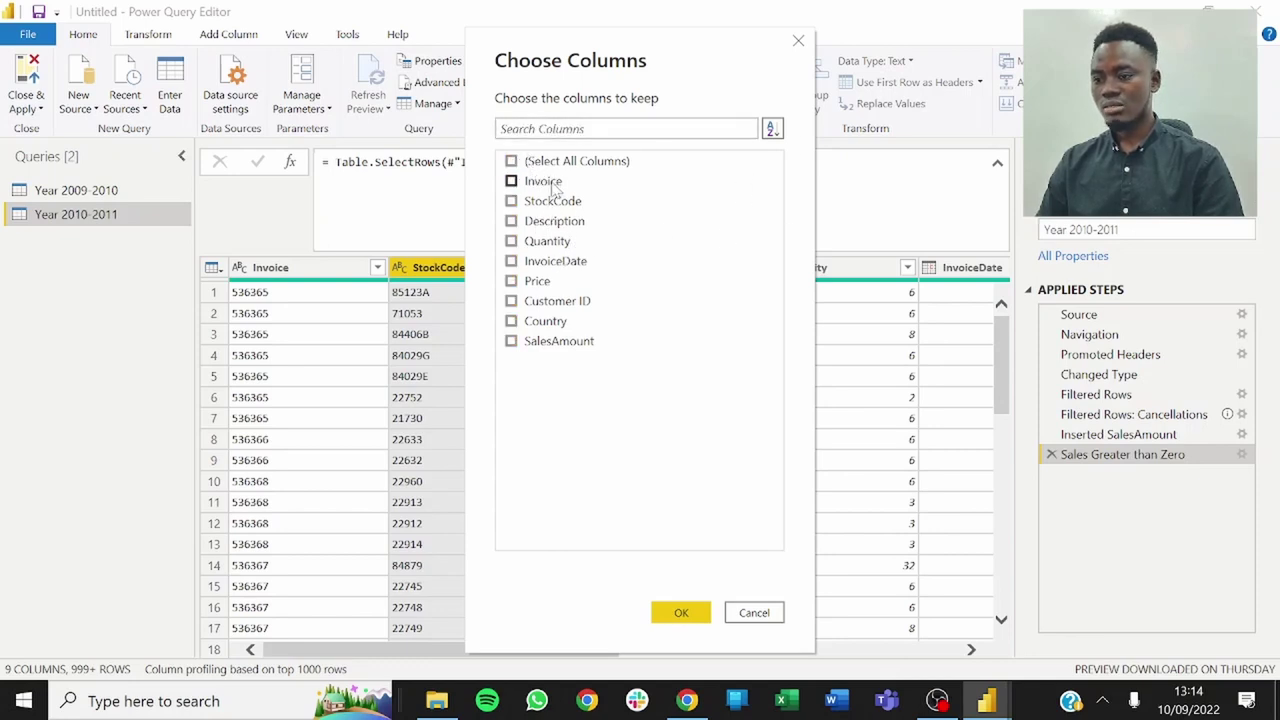
click(553, 244)
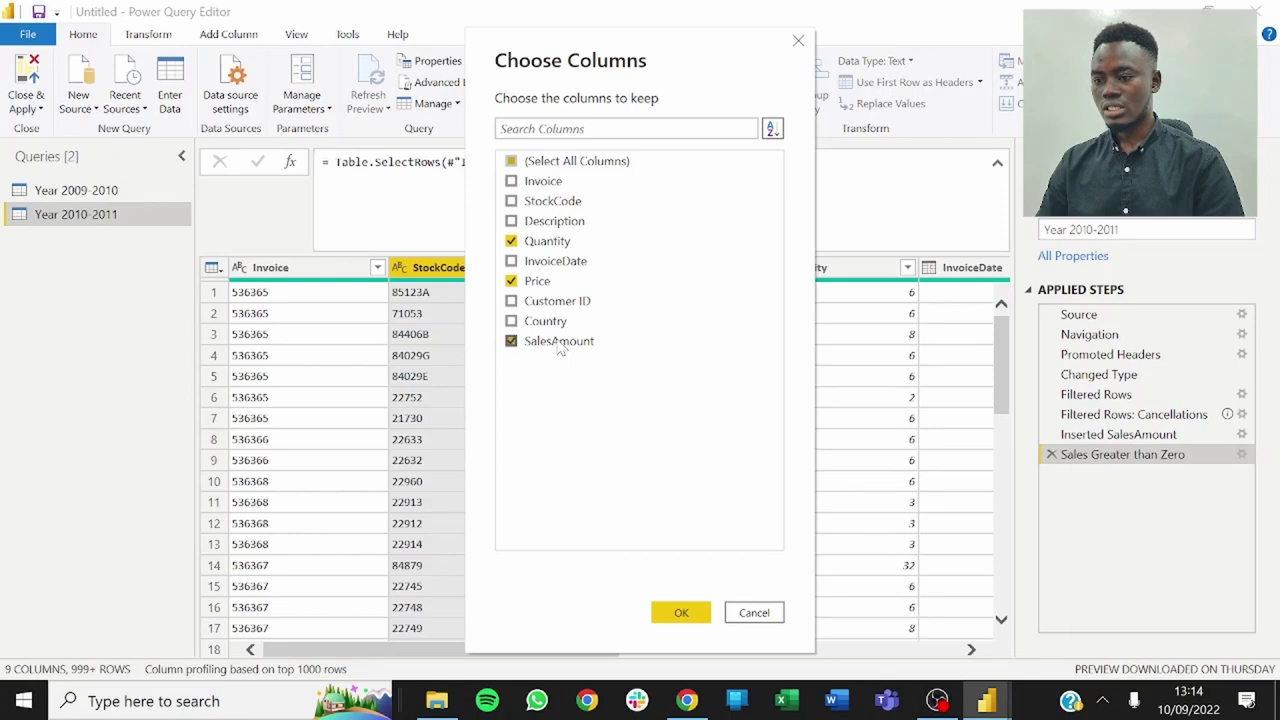
click(552, 302)
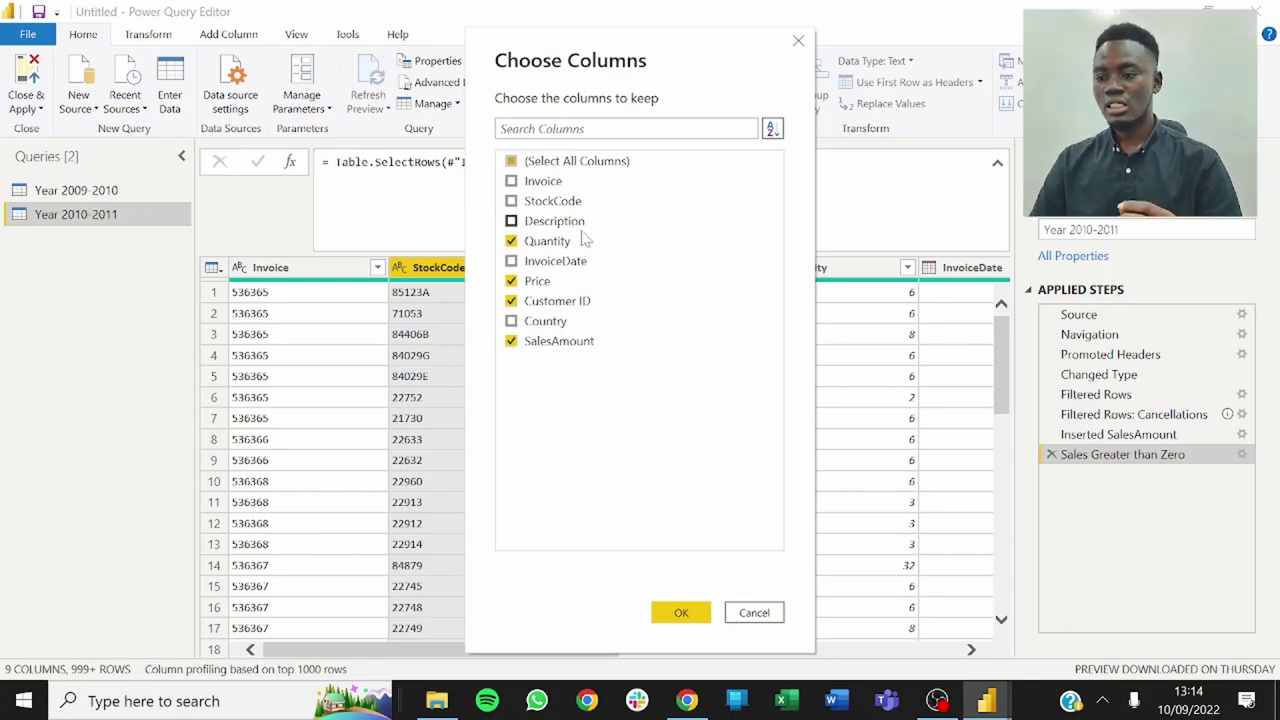
click(576, 262)
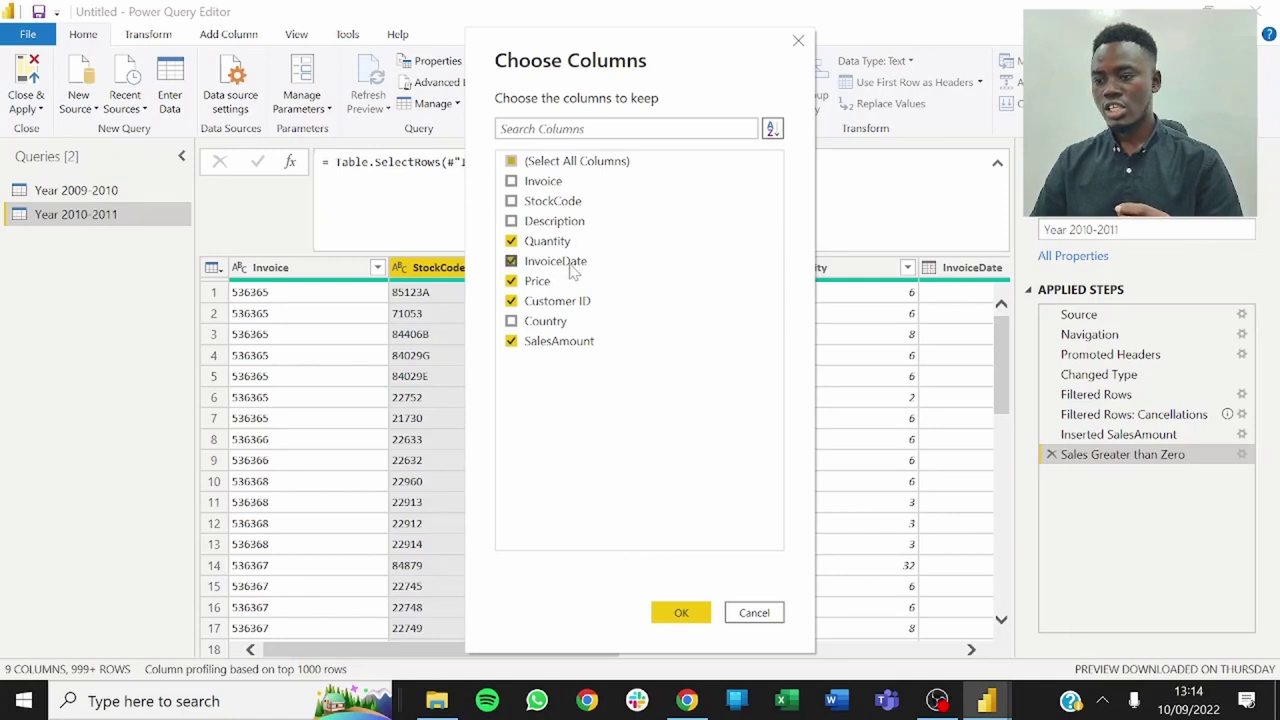
click(681, 612)
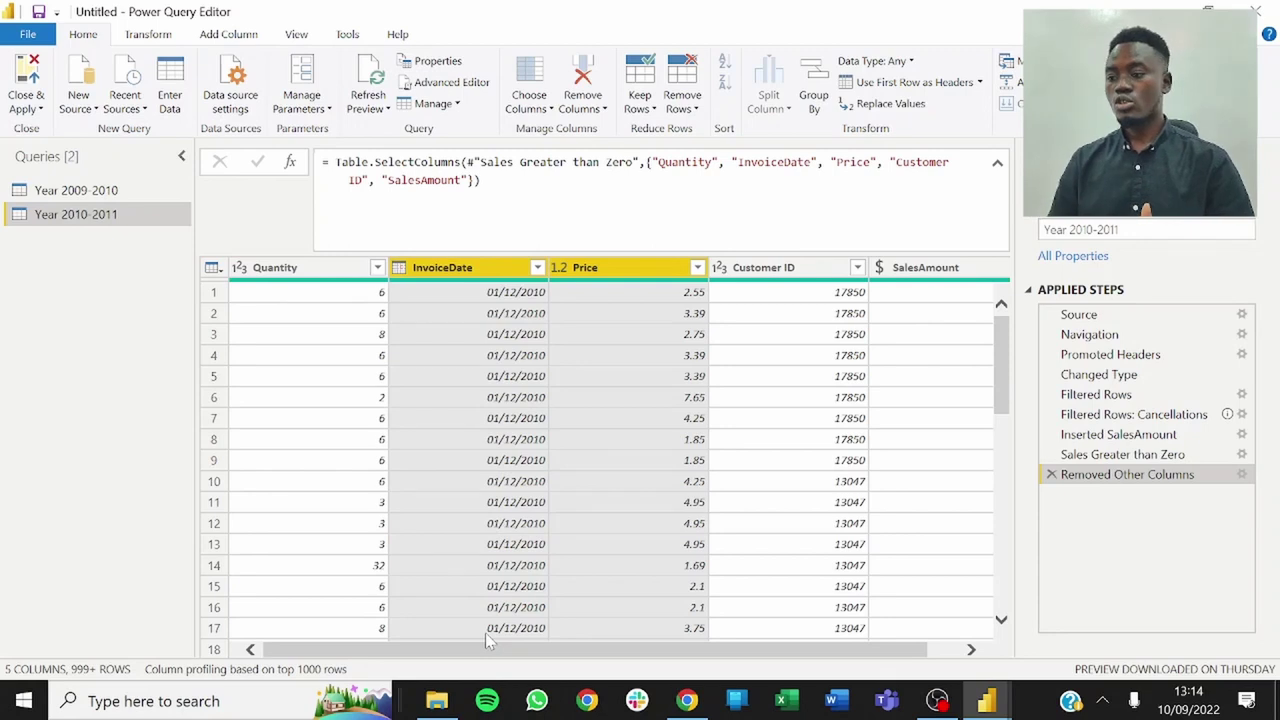
scroll(471, 655, right, 1)
scroll(360, 658, left, 1)
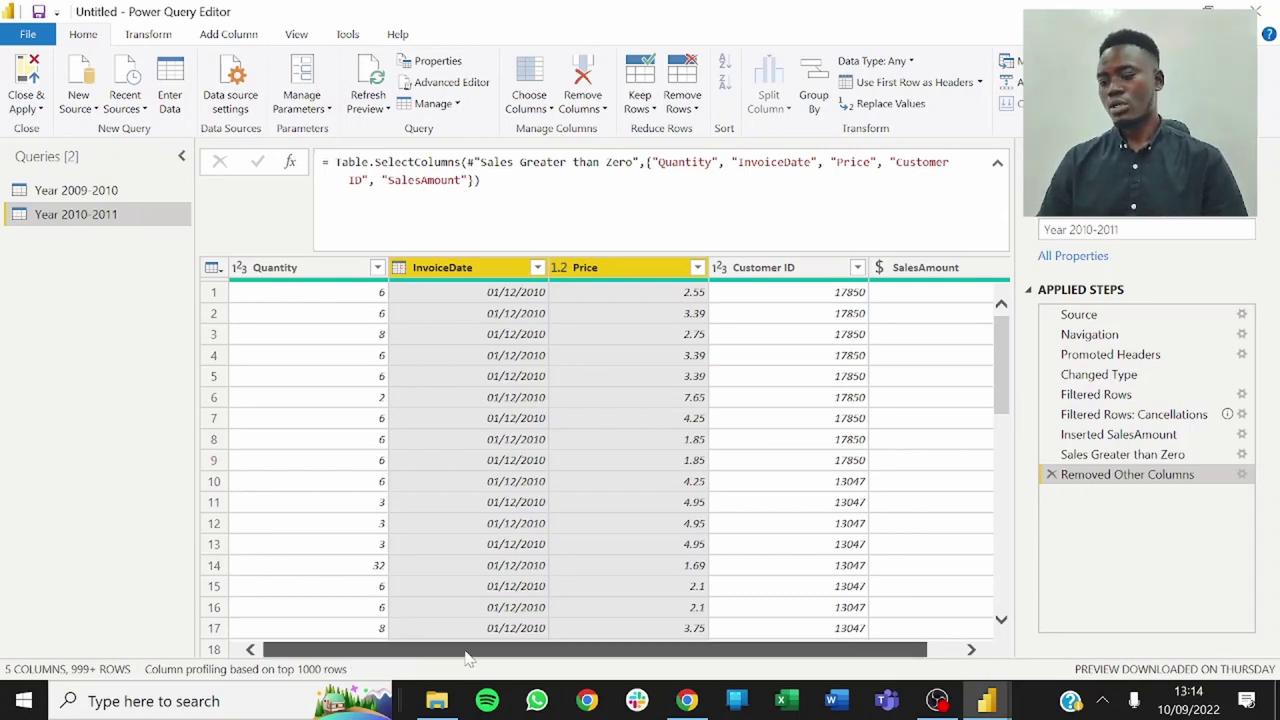
scroll(467, 655, right, 1)
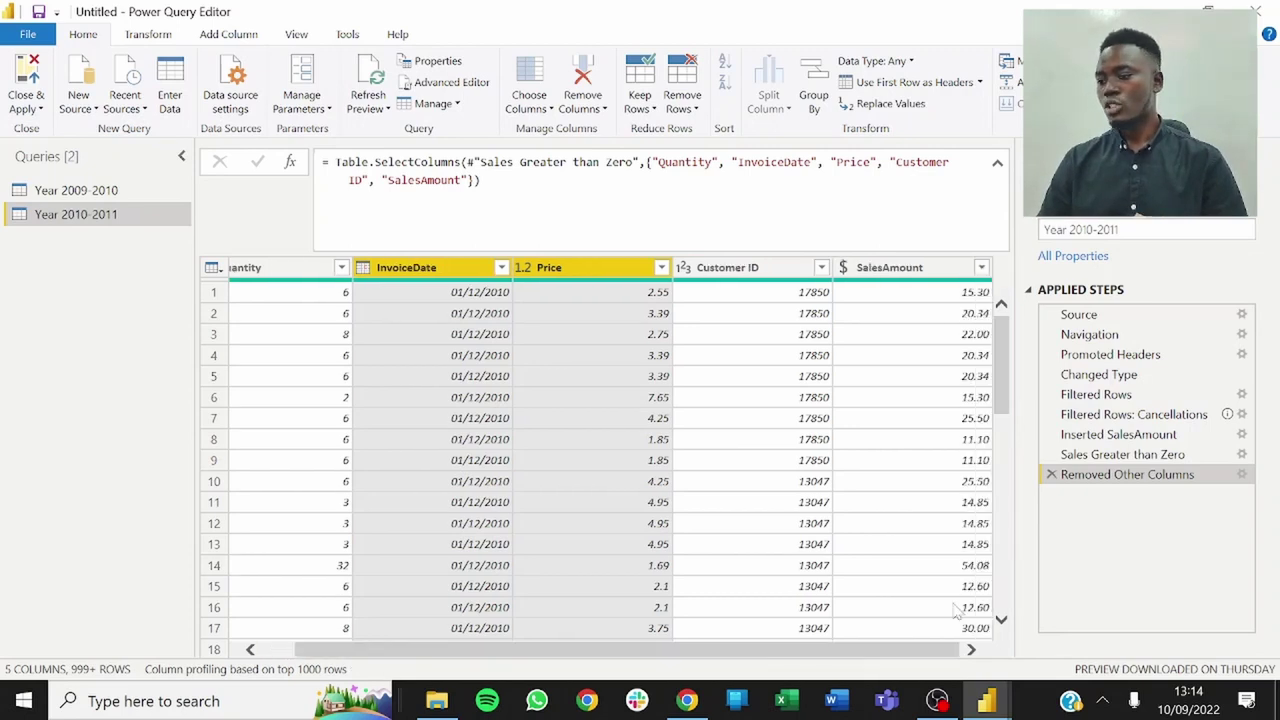
Add Country to the kept columns of the Removed Other Columns step.
click(1242, 475)
click(530, 330)
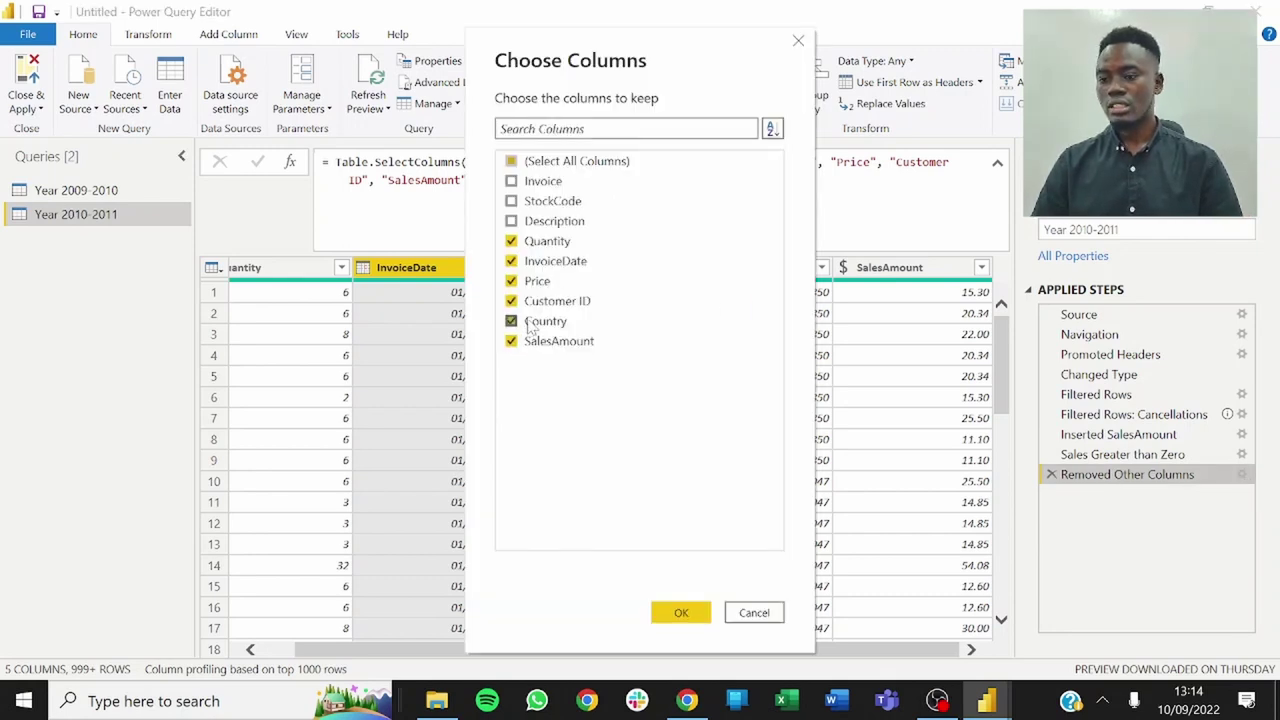
click(674, 613)
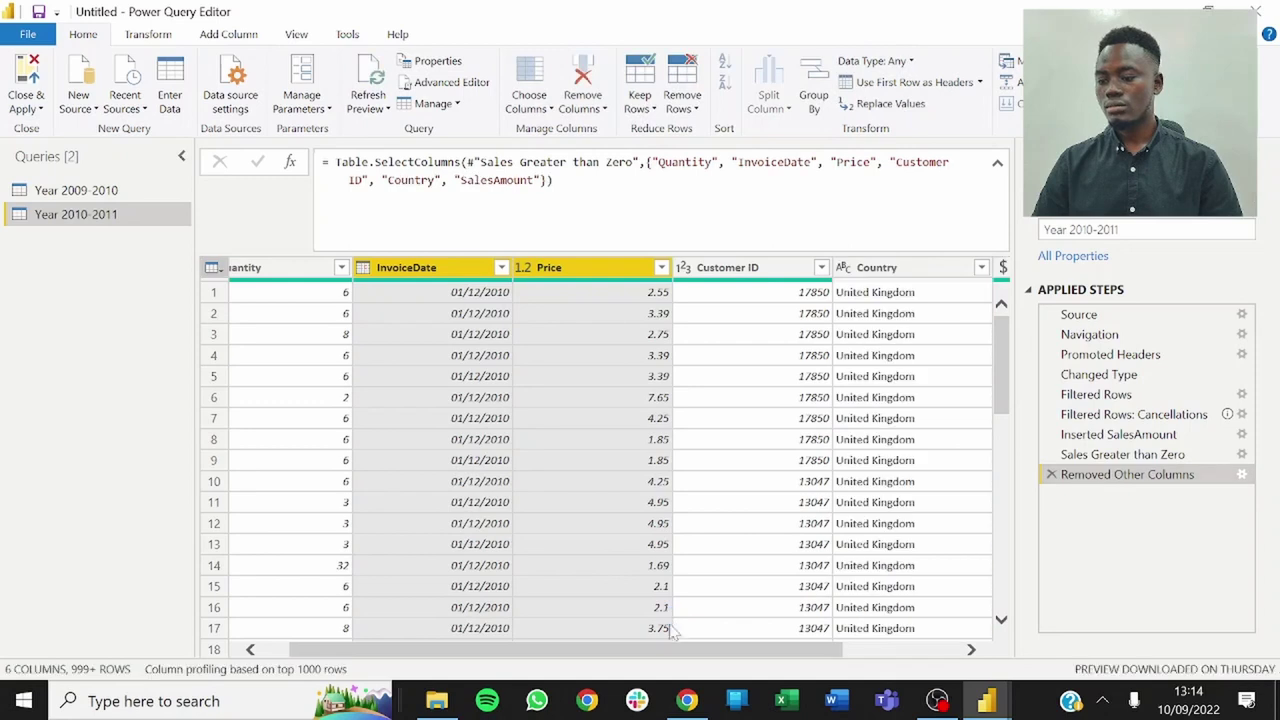
drag(586, 650, 403, 650)
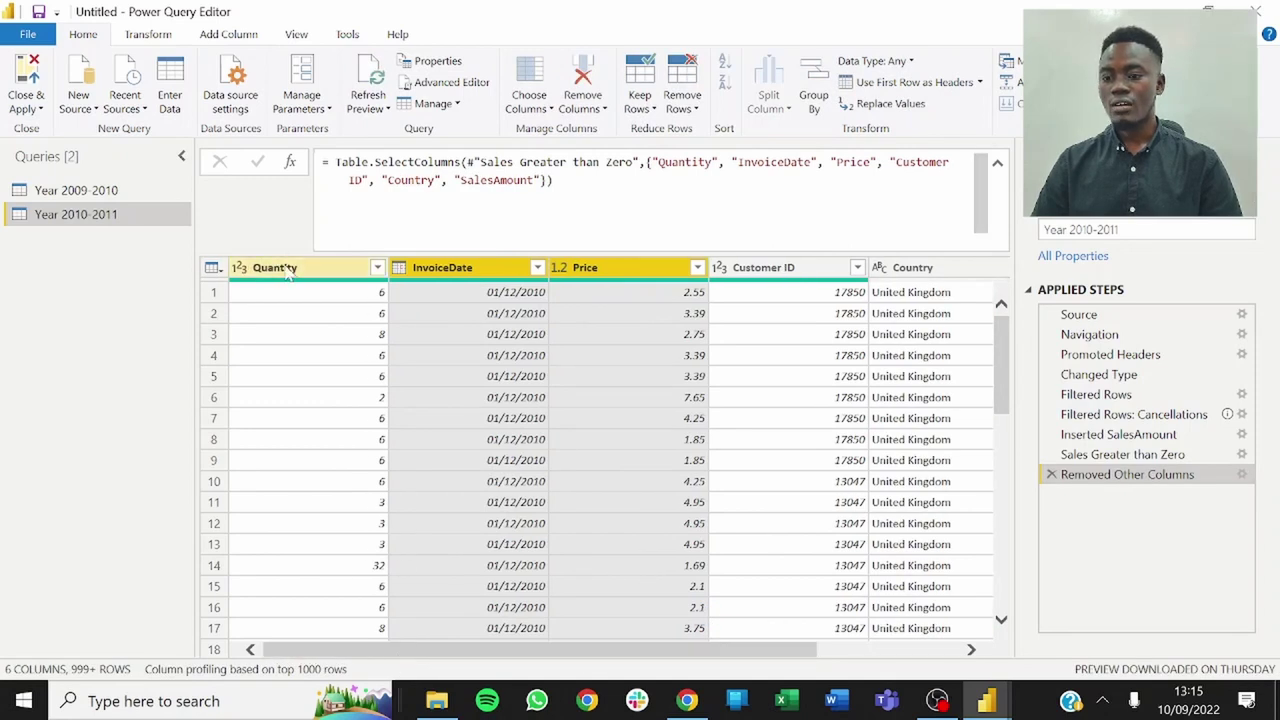
Check data types of InvoiceDate, Price, Customer ID, Country and SalesAmount, glancing at Year 2009-2010.
click(460, 268)
click(615, 274)
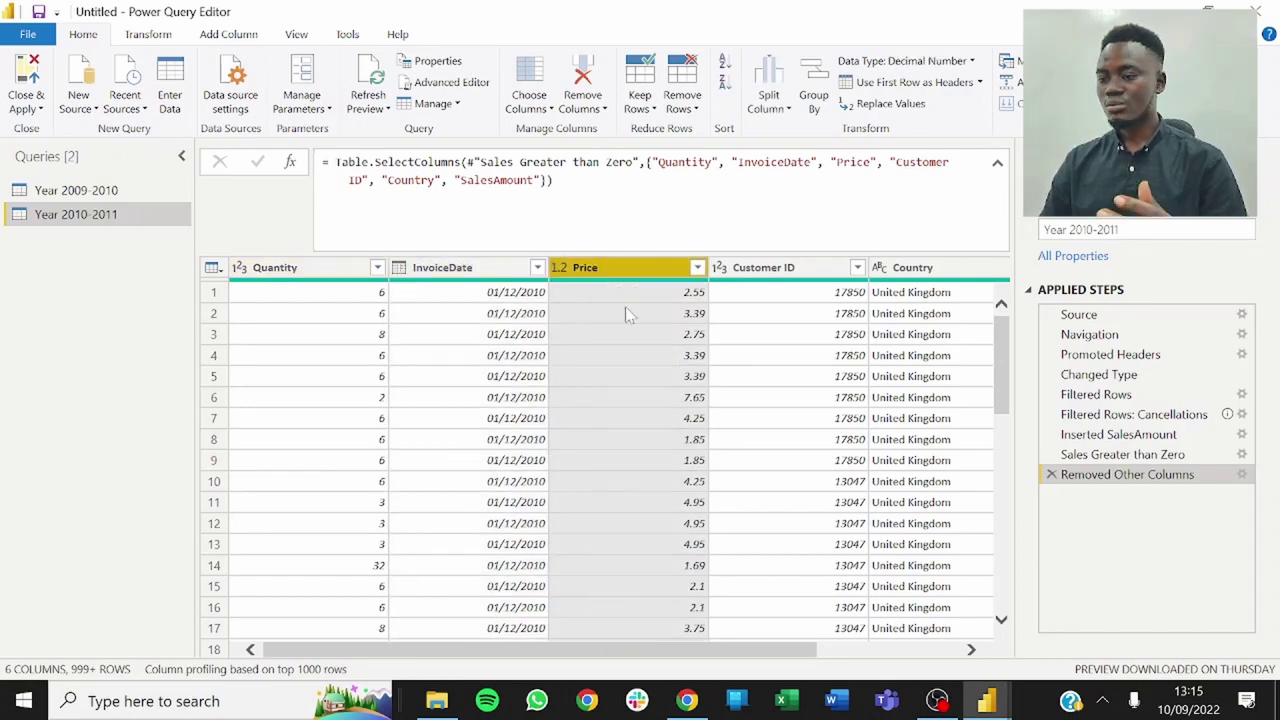
scroll(838, 507, right, 3)
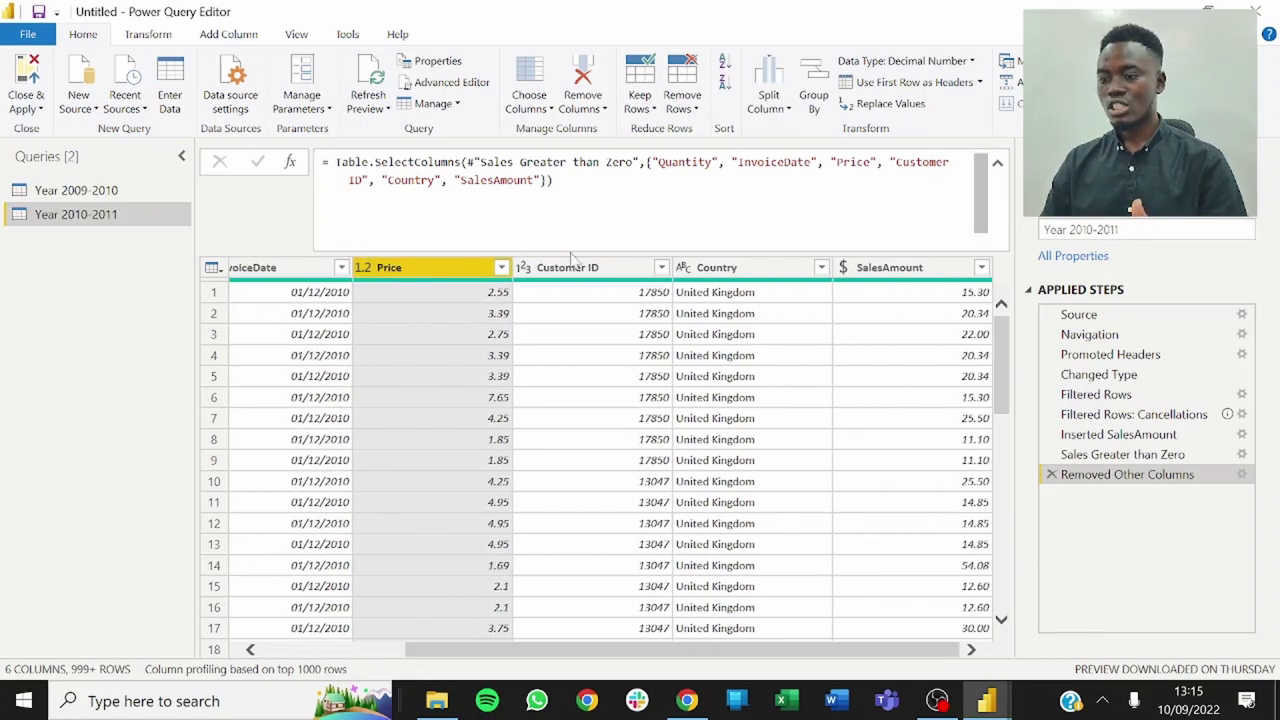
click(580, 267)
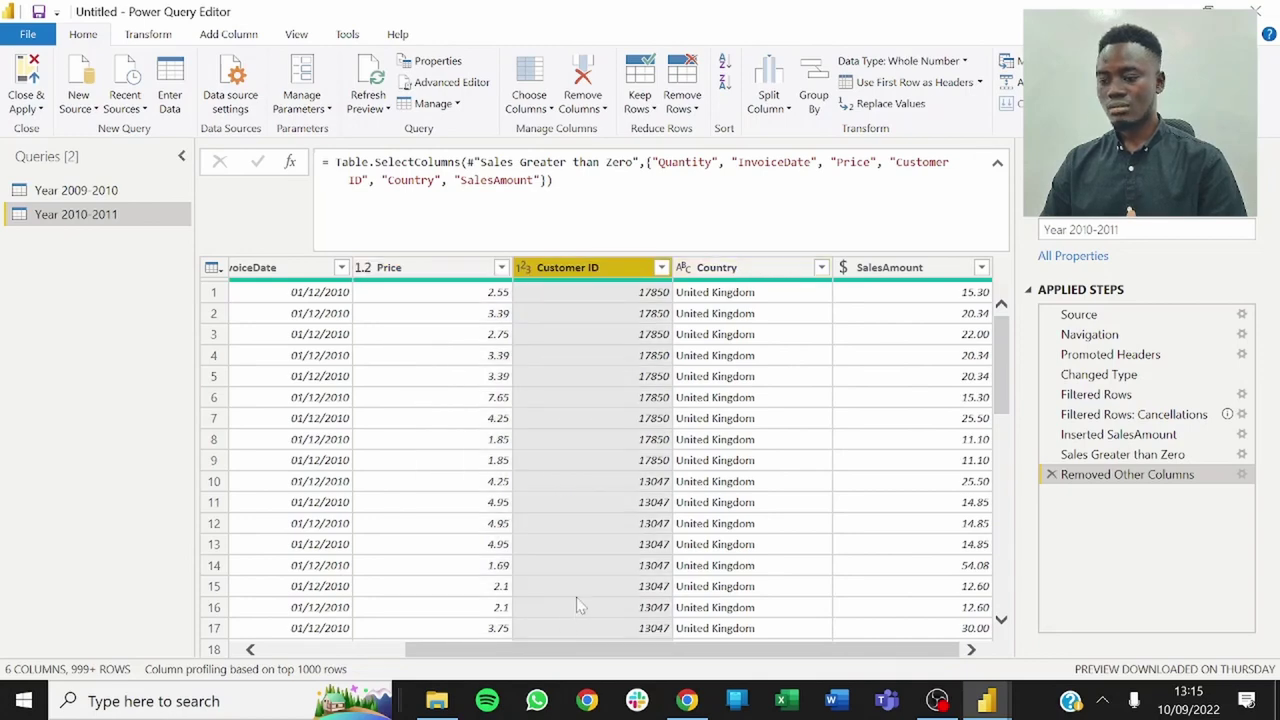
drag(577, 652, 657, 641)
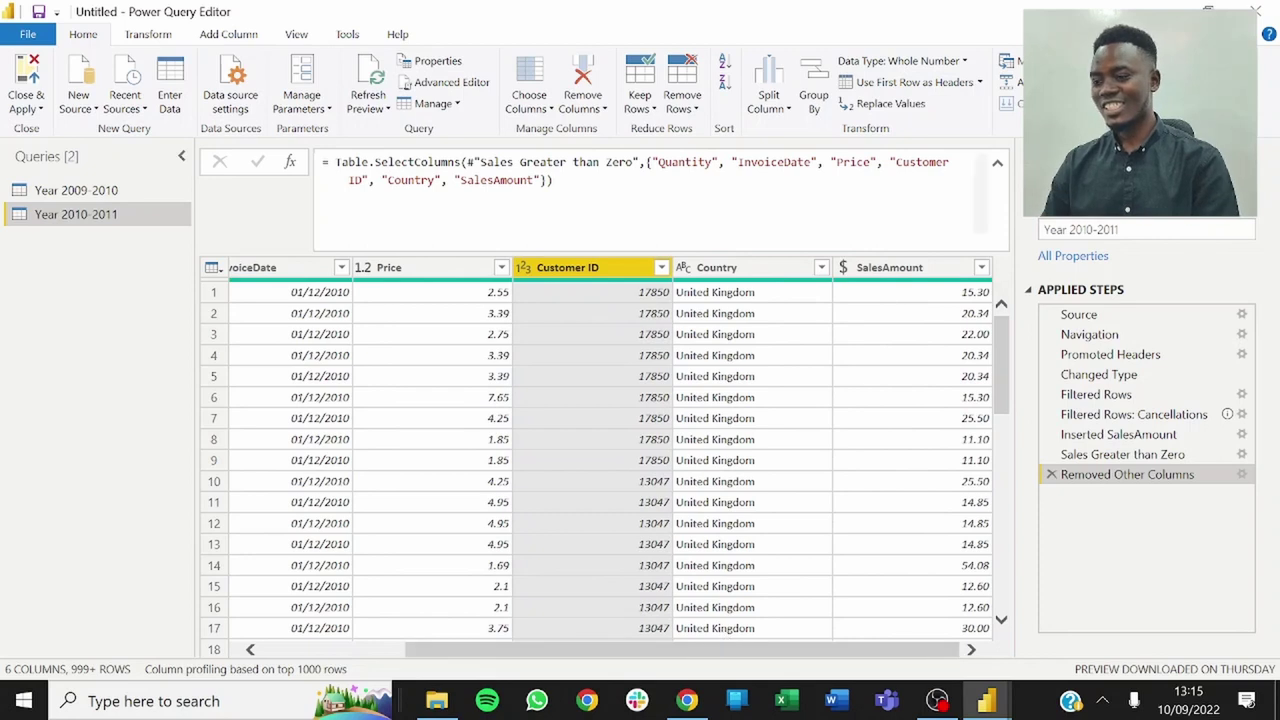
click(762, 278)
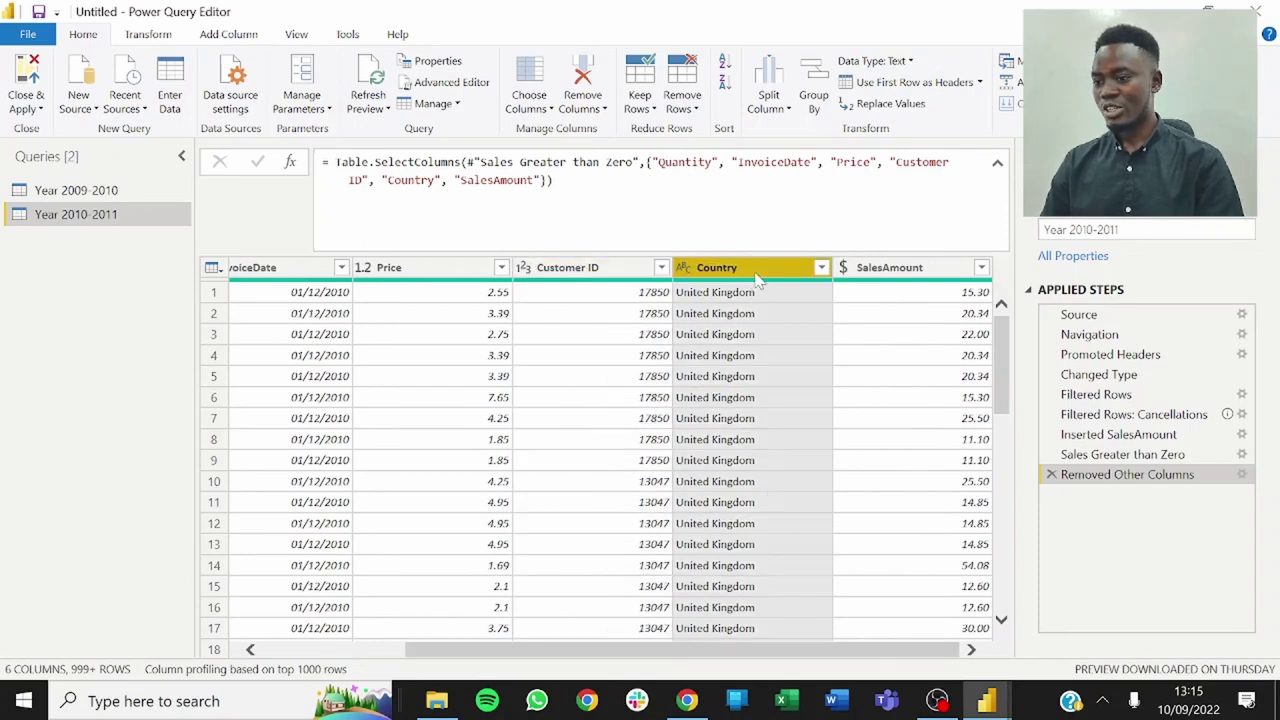
click(935, 280)
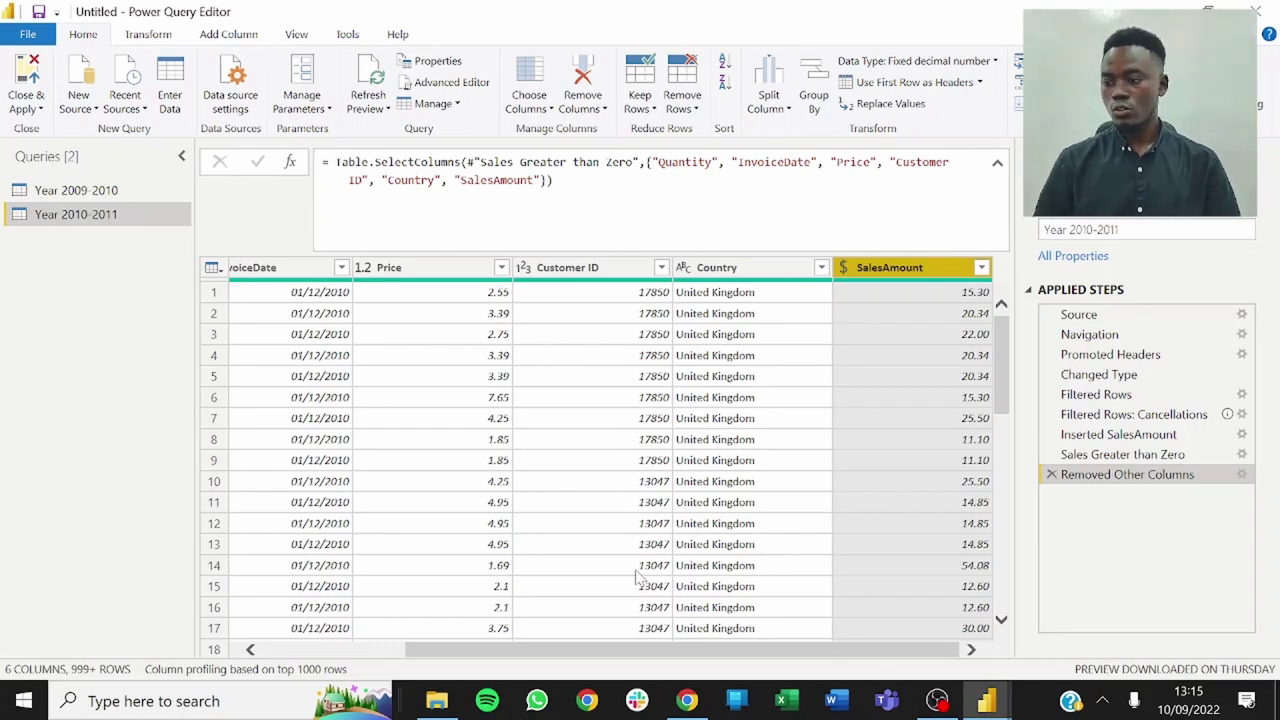
drag(686, 652, 542, 648)
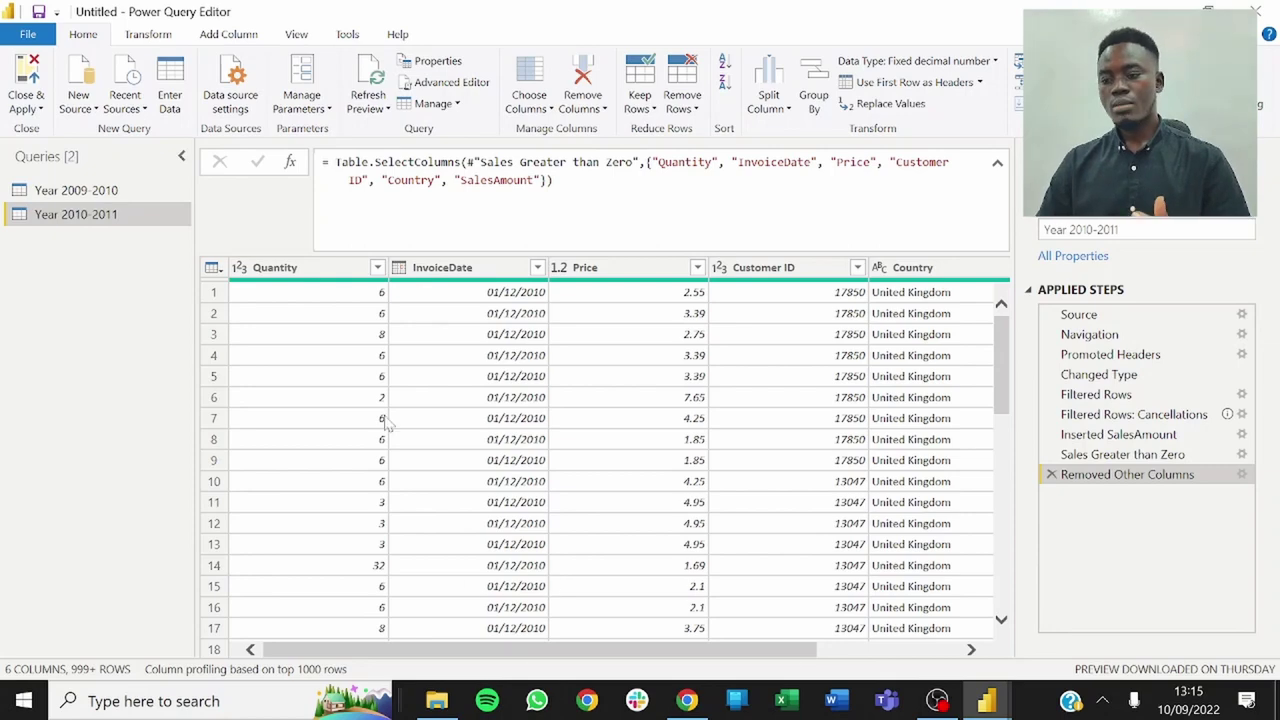
click(102, 198)
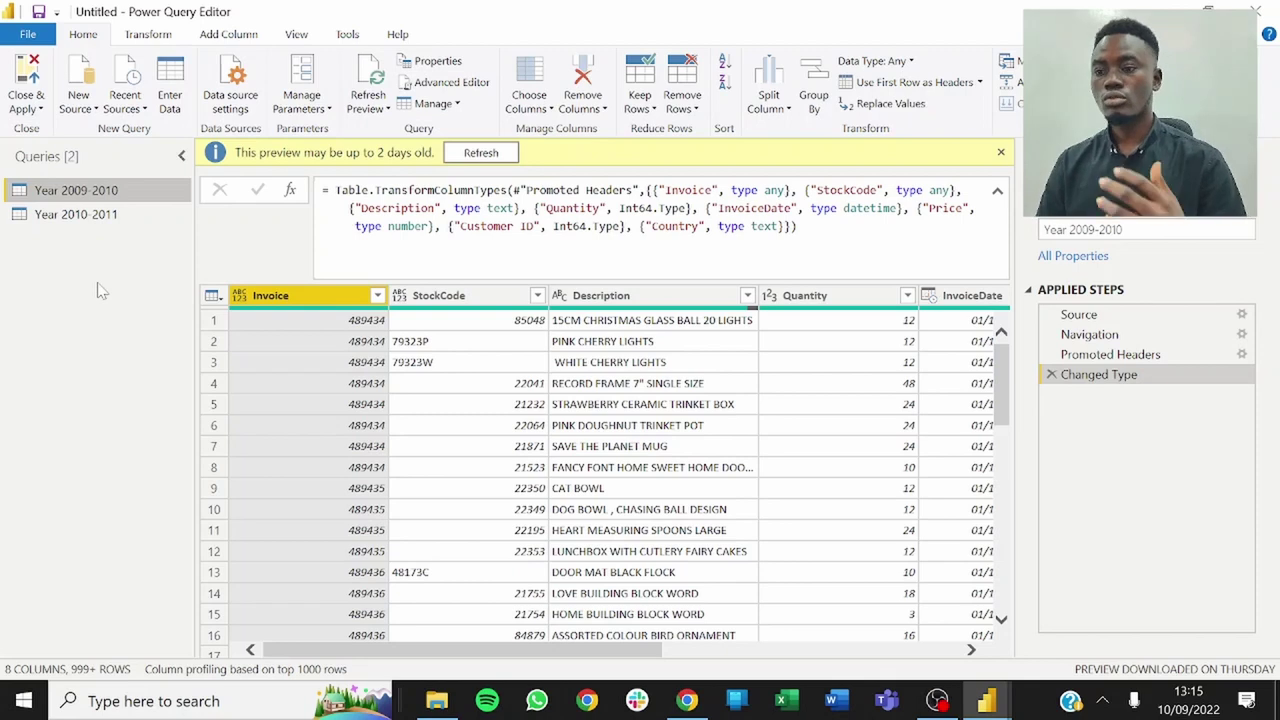
click(104, 216)
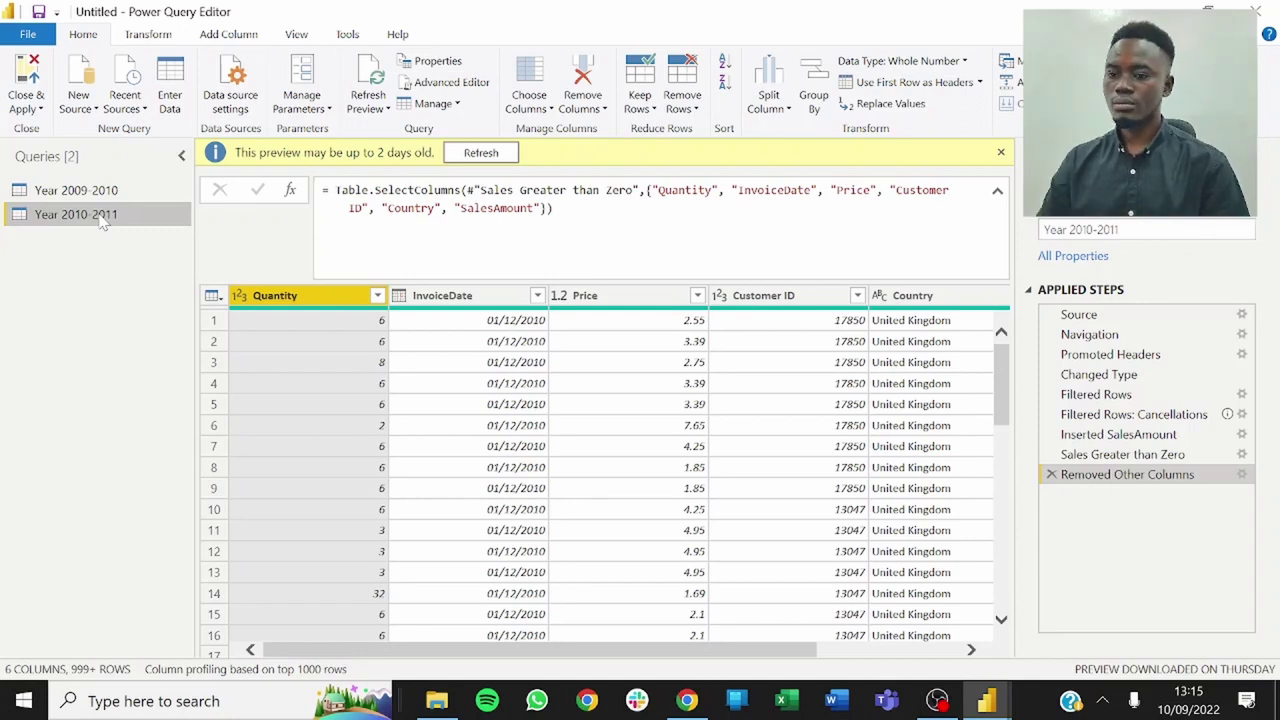
Duplicate the Year 2010-2011 query and open the copy in the Advanced Editor.
right_click(104, 222)
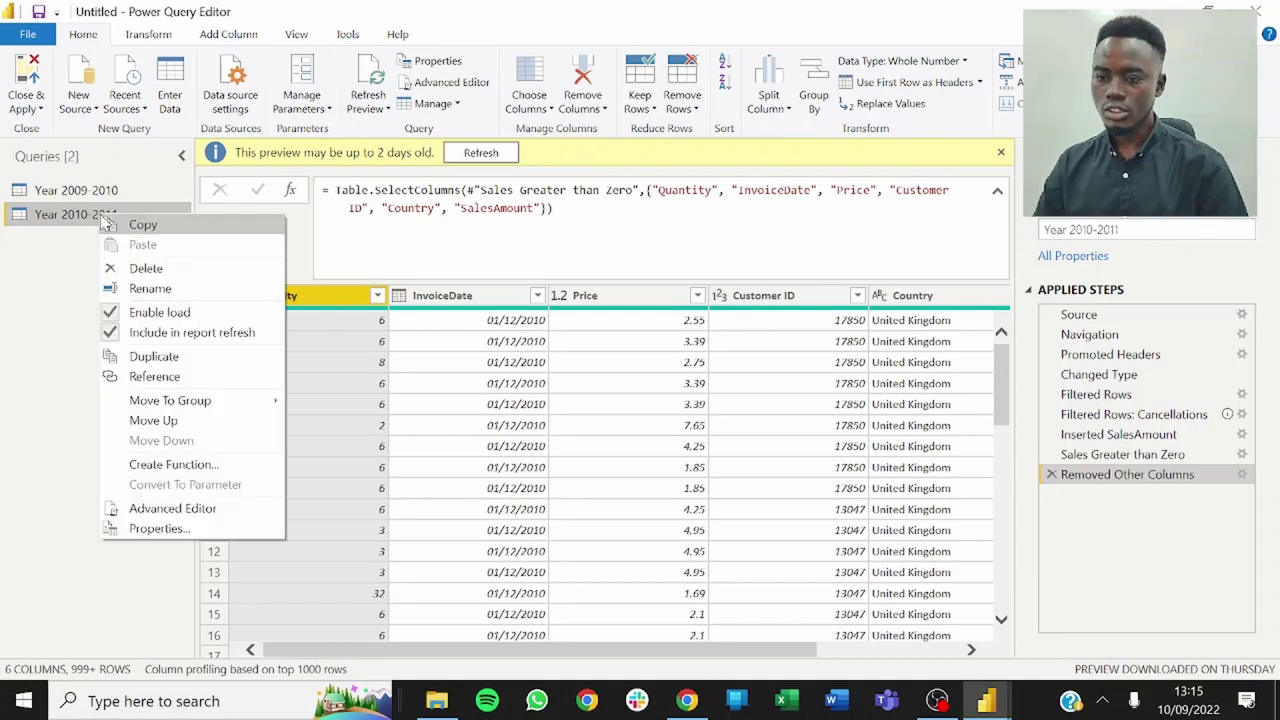
click(171, 360)
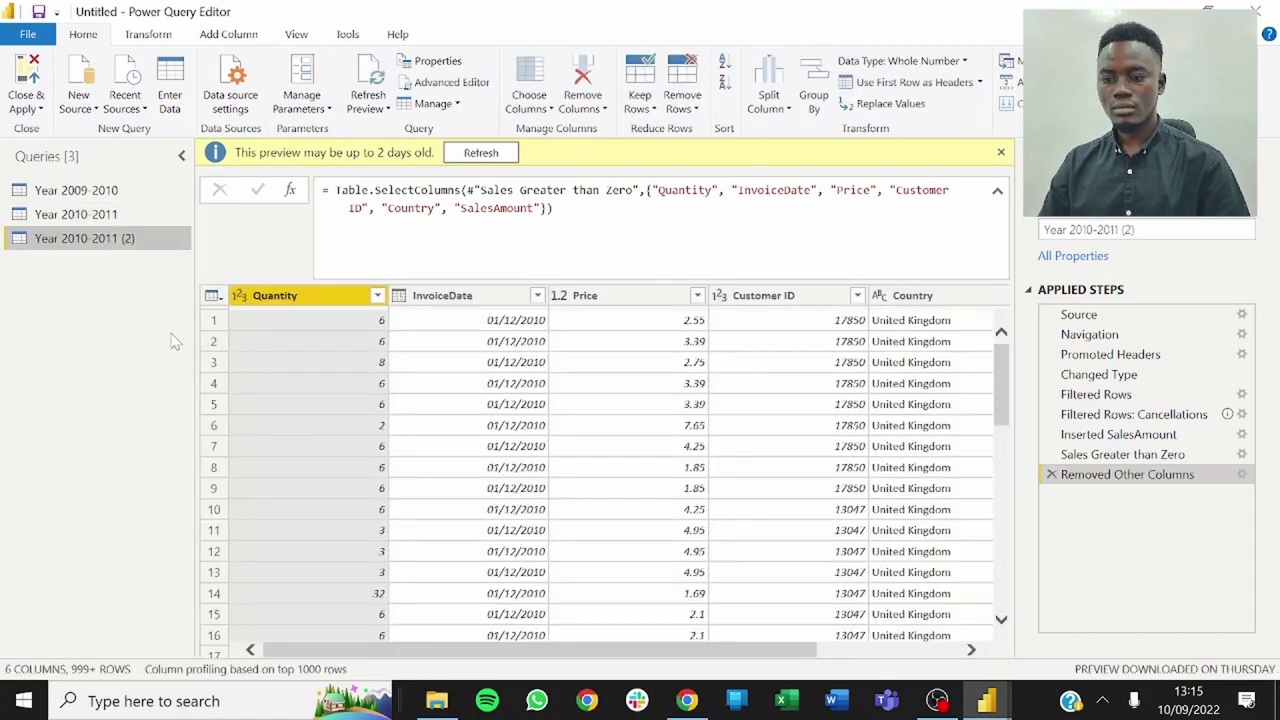
right_click(104, 238)
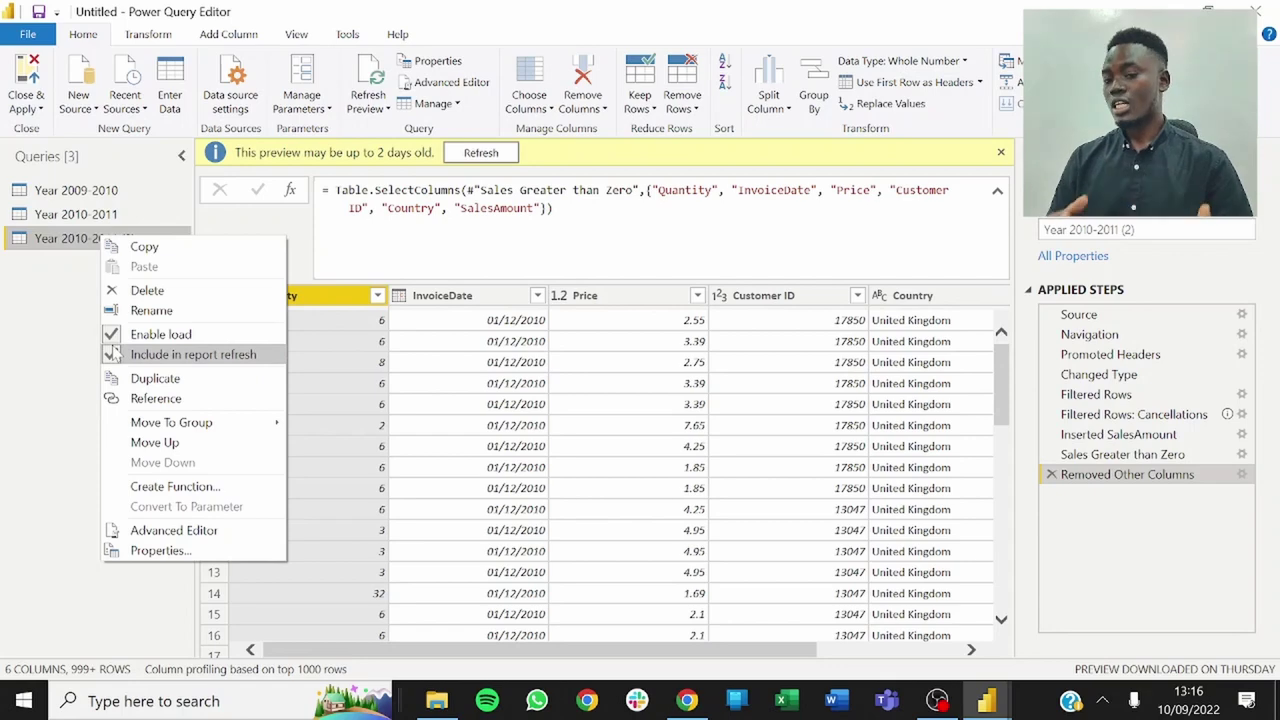
click(178, 530)
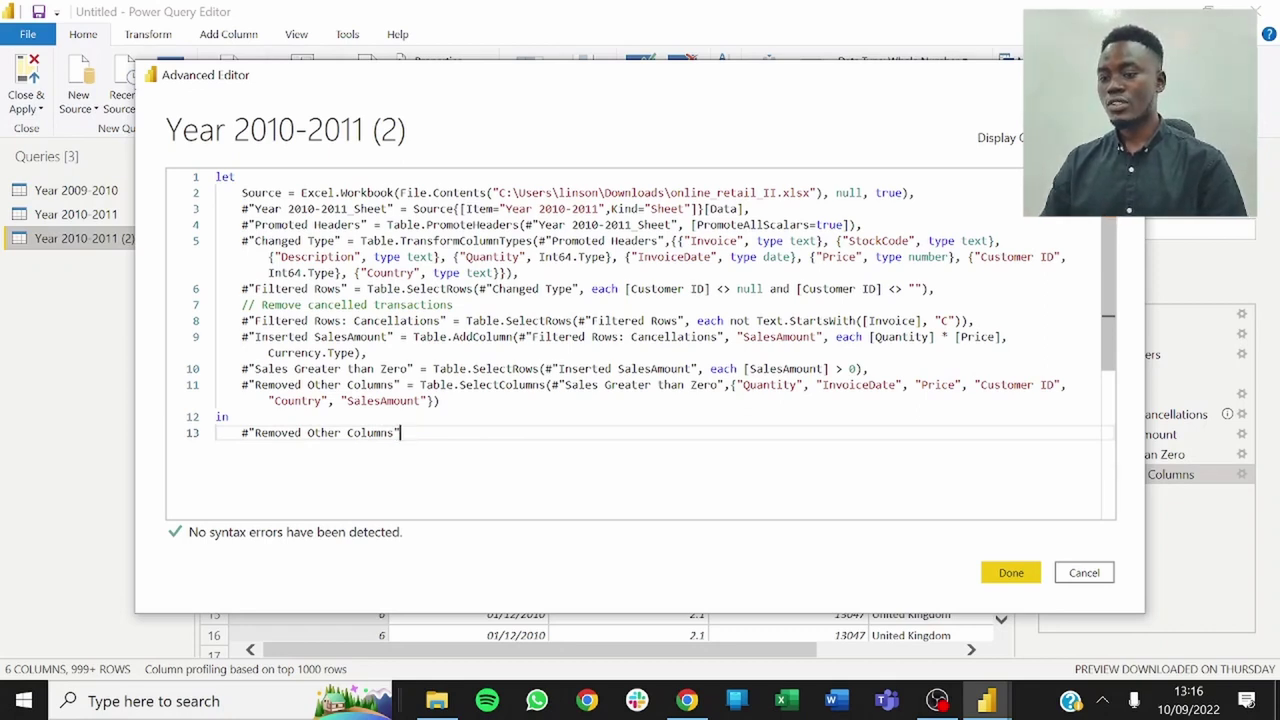
Review the copy's M code, including the cancelled-transactions comment and SelectRows line.
drag(455, 305, 241, 305)
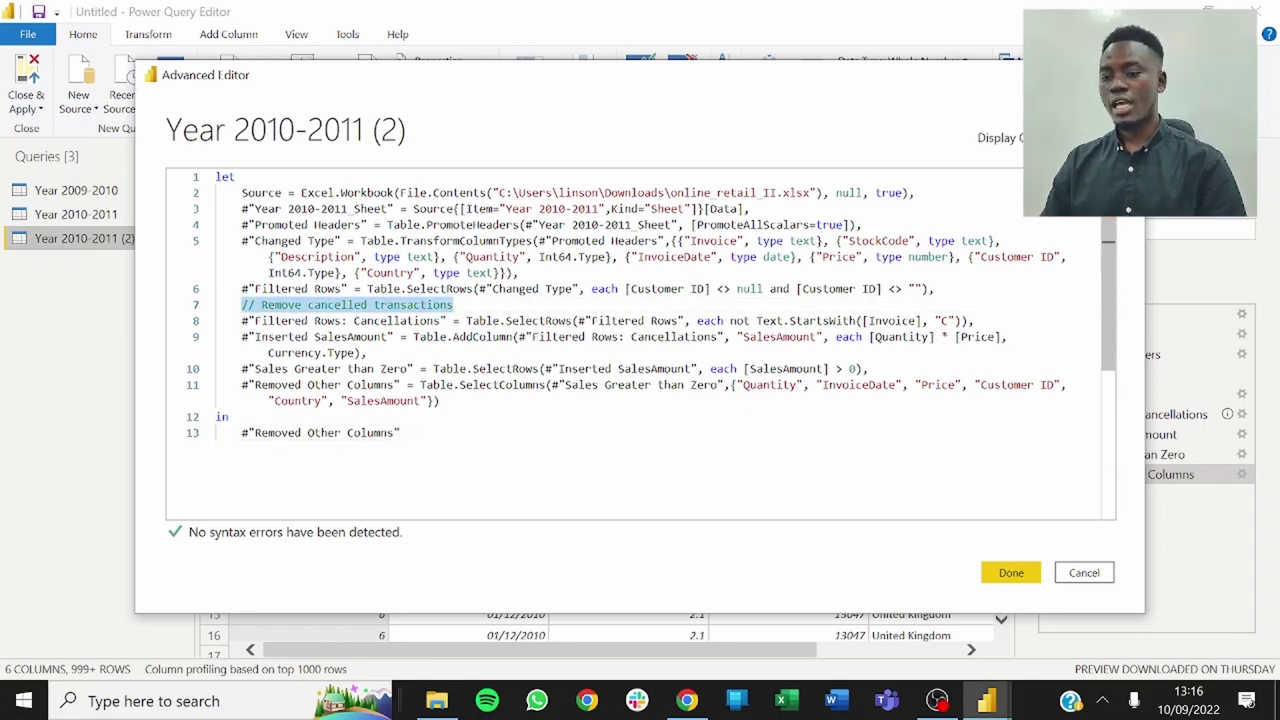
click(530, 321)
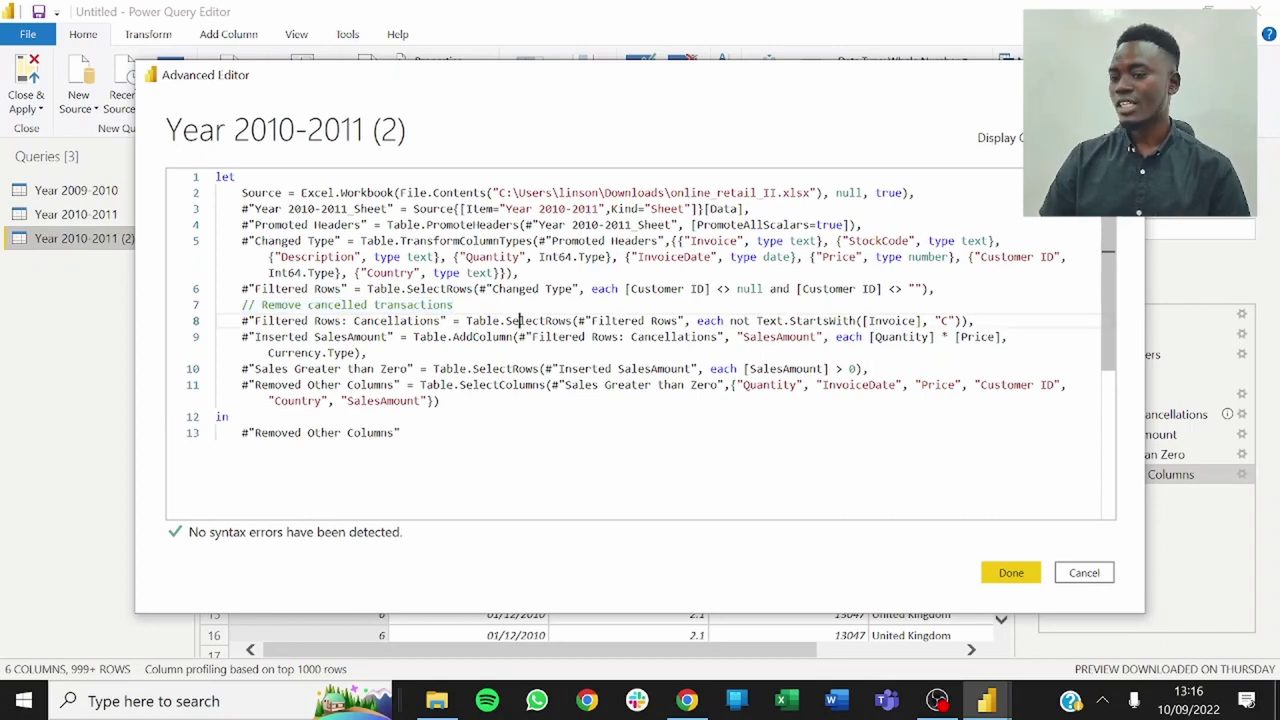
click(400, 432)
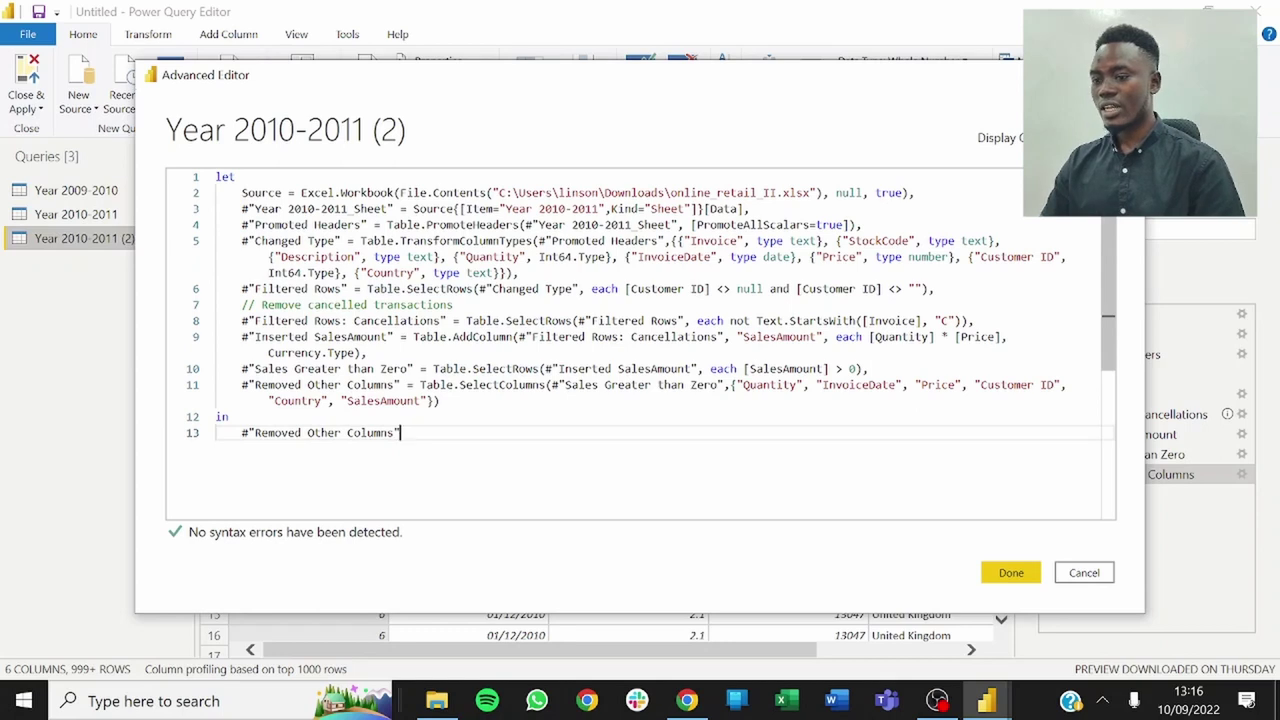
click(452, 305)
double_click(412, 305)
click(400, 432)
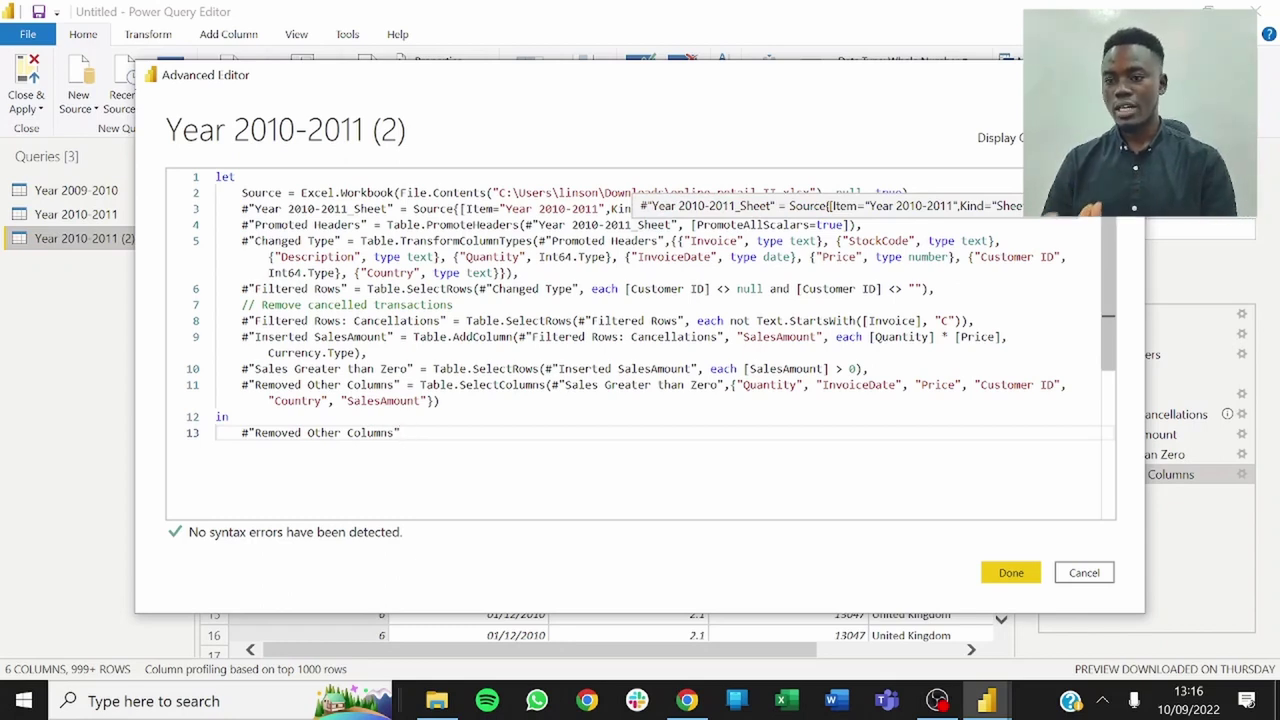
Delete the Source = Excel.Workbook line and the Year 2010-2011 Sheet navigation line.
drag(916, 192, 157, 200)
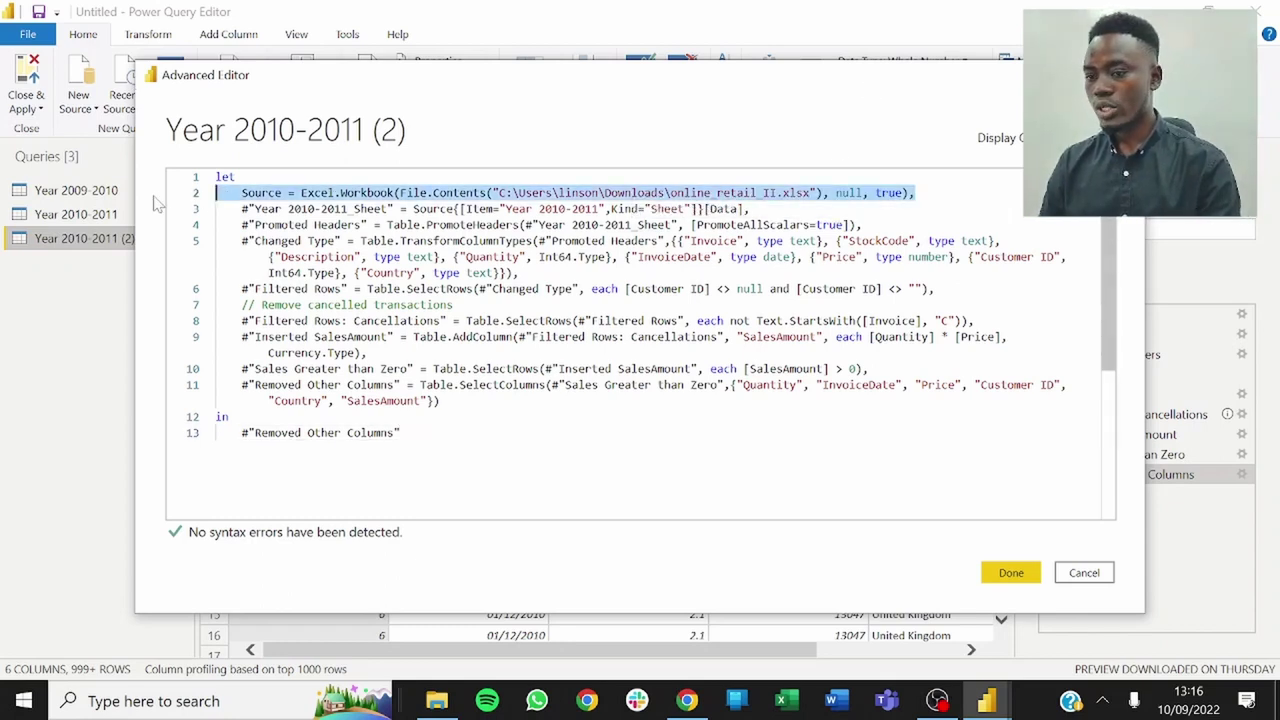
key(Delete)
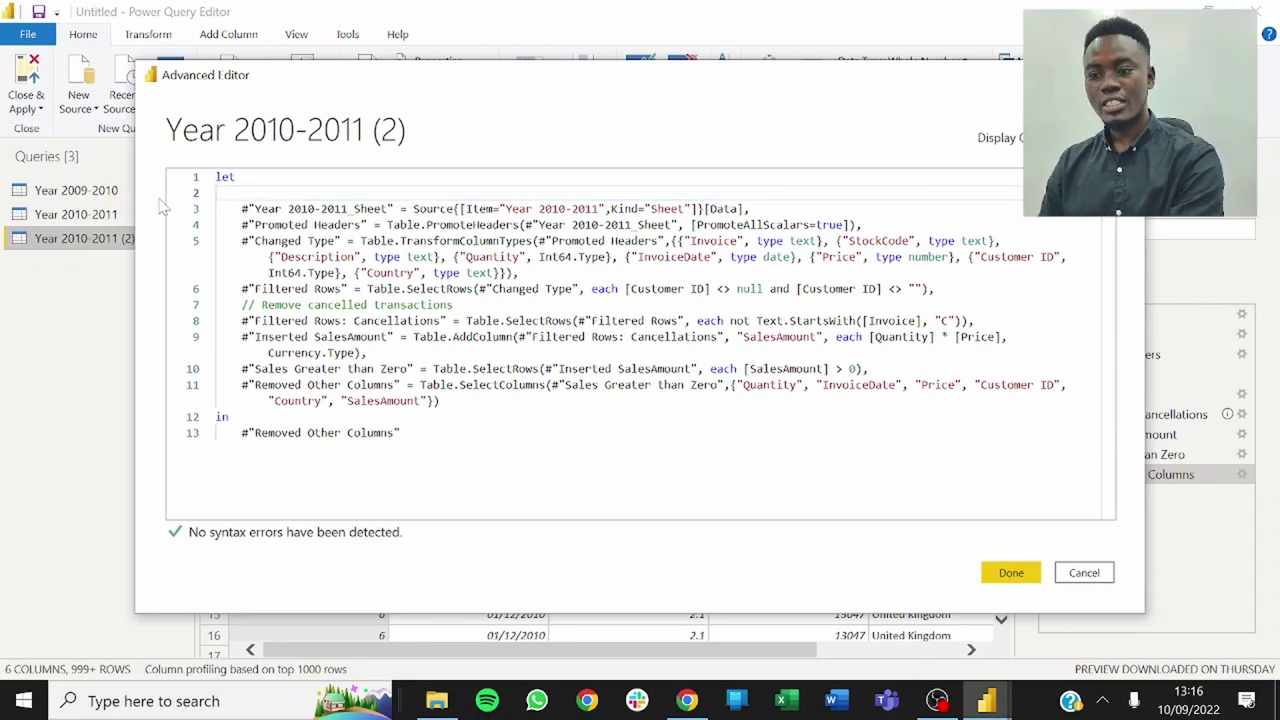
drag(752, 208, 236, 208)
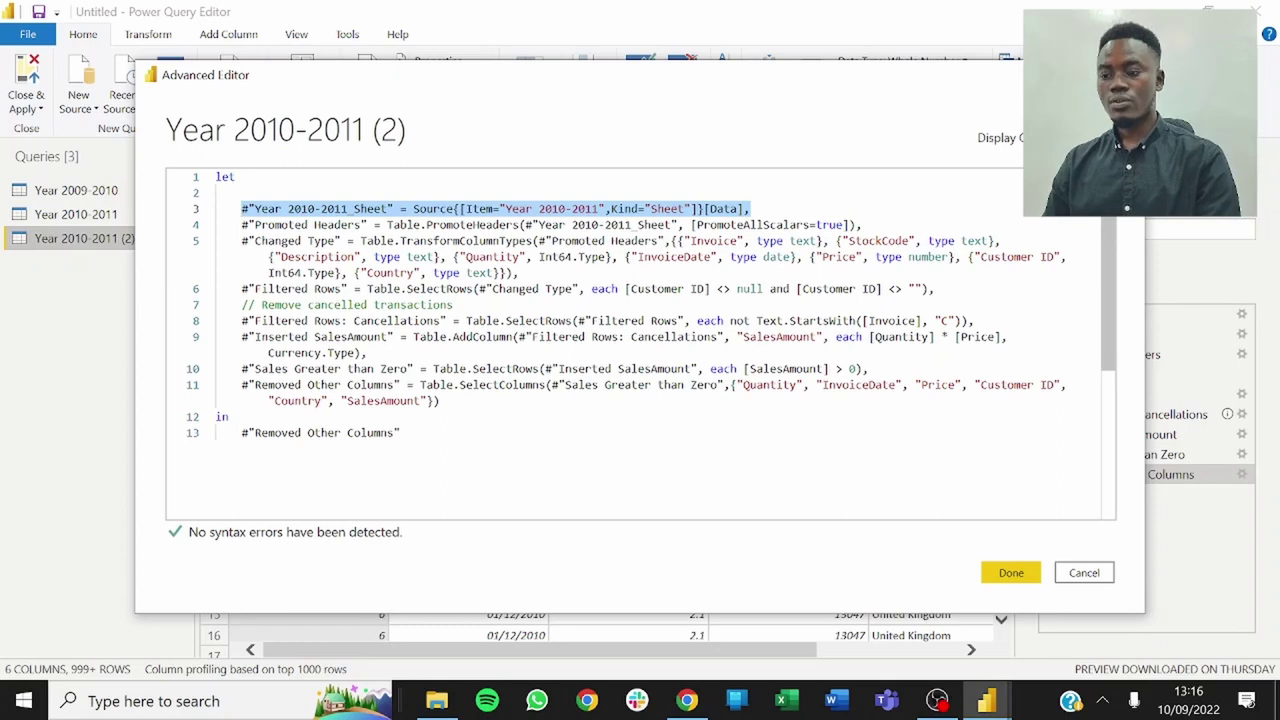
key(BackSpace)
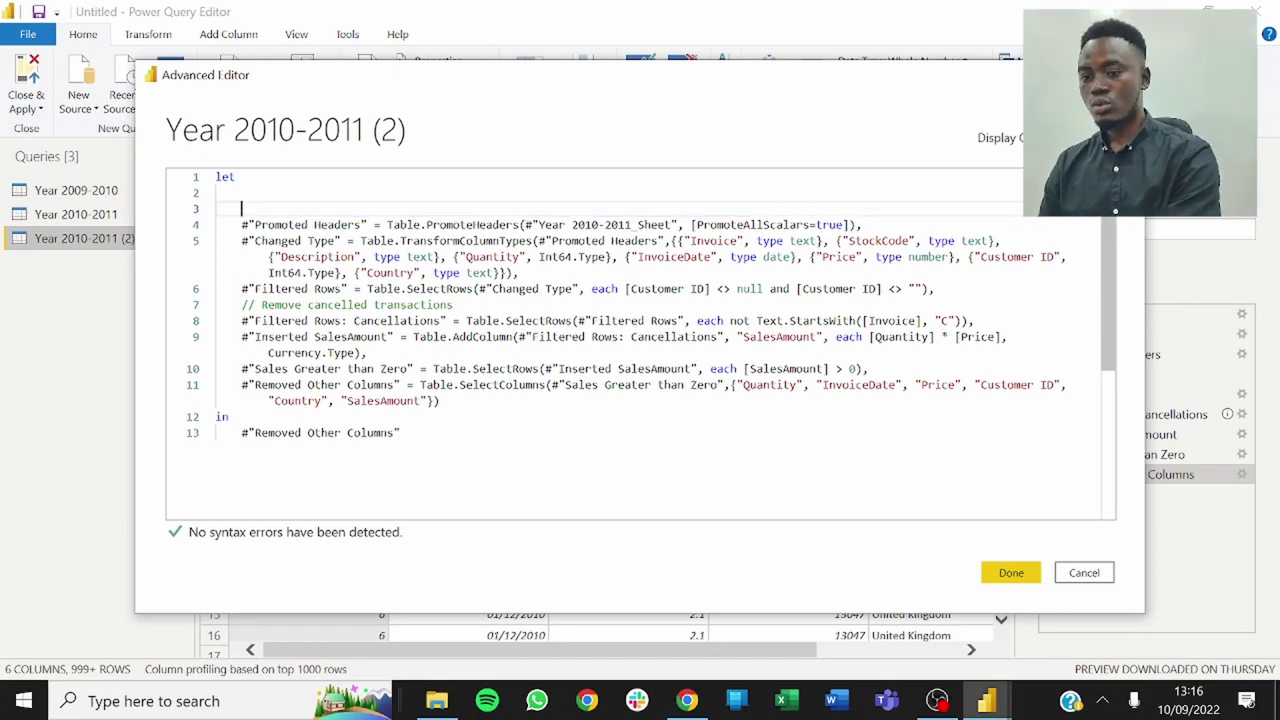
key(BackSpace)
key(BackSpace)
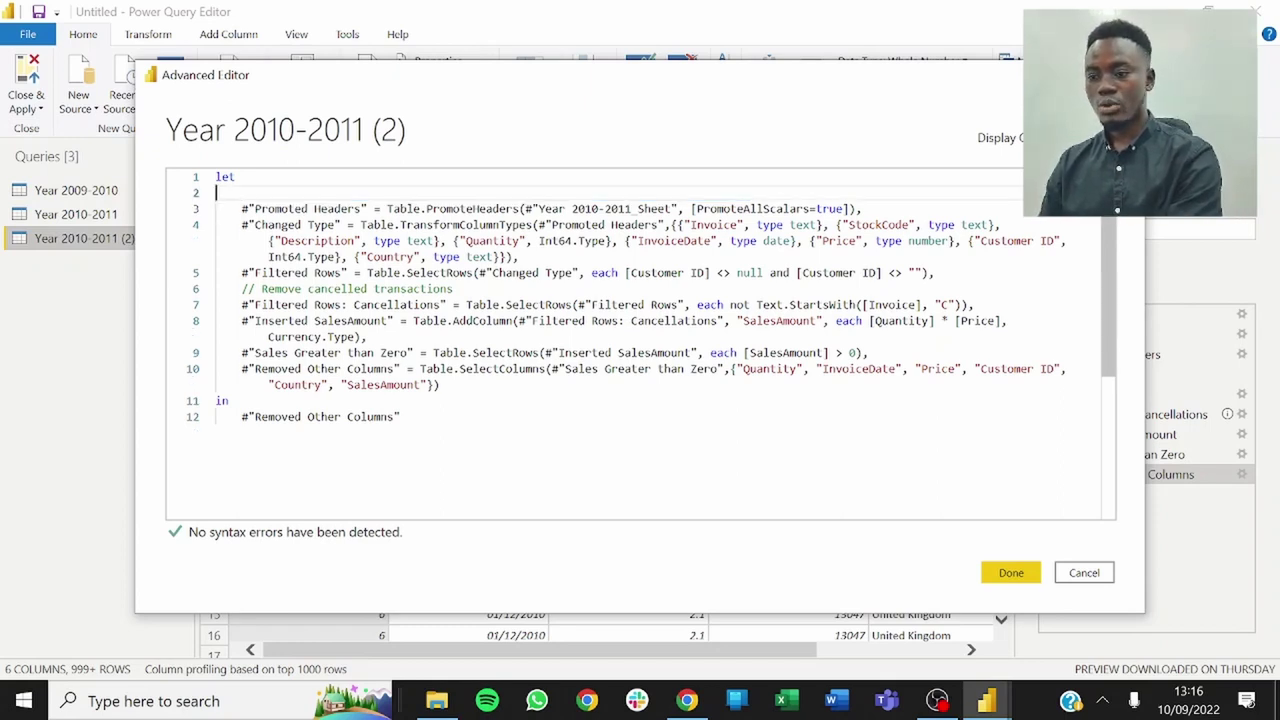
click(557, 208)
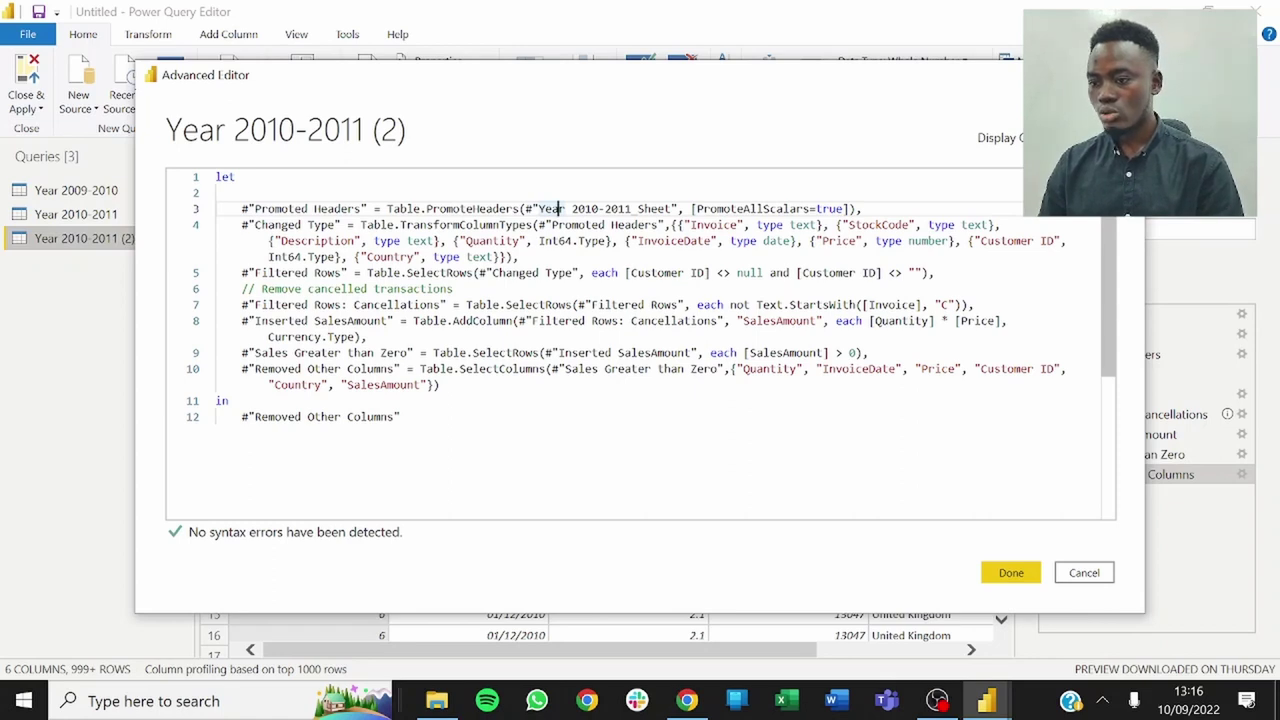
drag(680, 208, 524, 208)
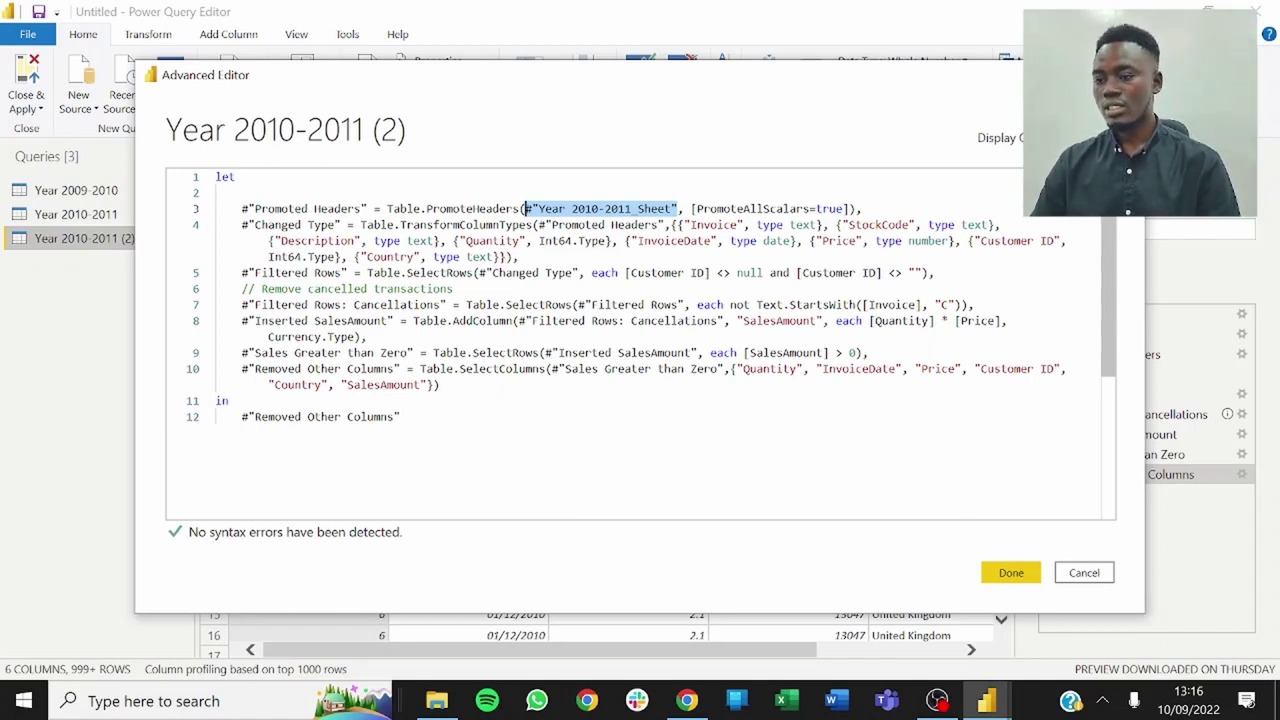
click(232, 176)
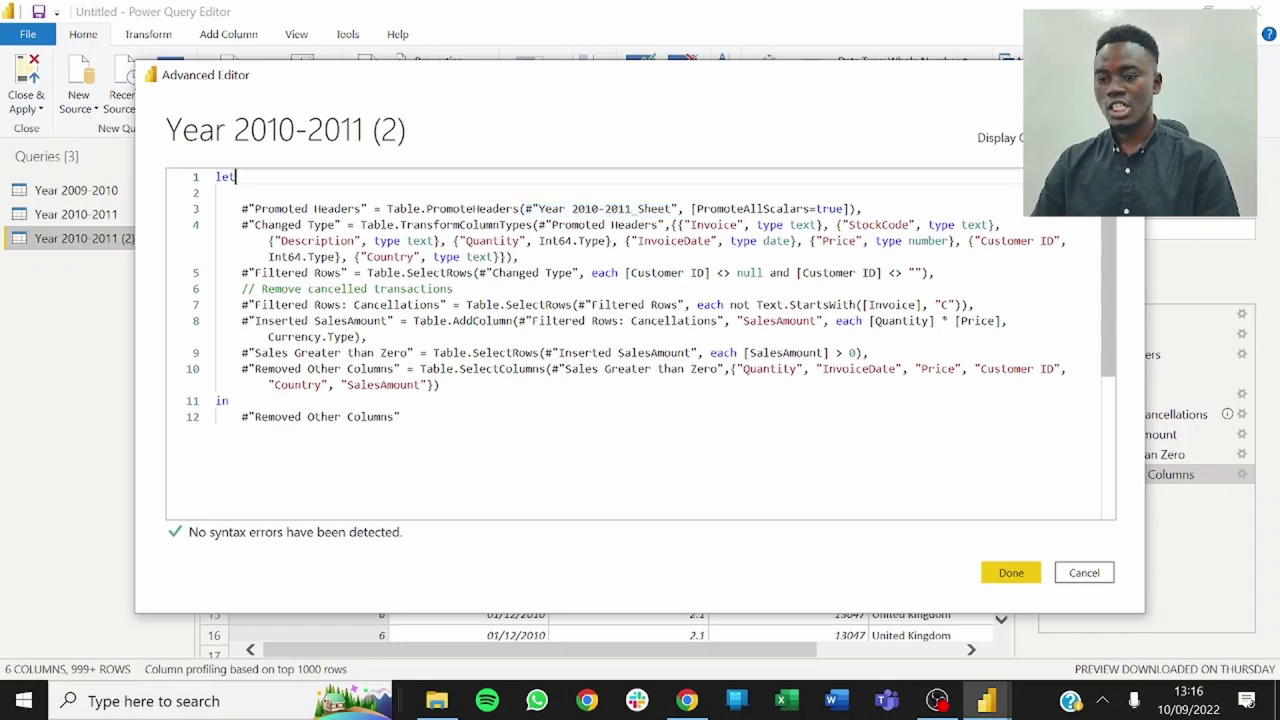
Insert the function header (DataSheet as table)=> on a new first line above let.
key(Home)
key(Return)
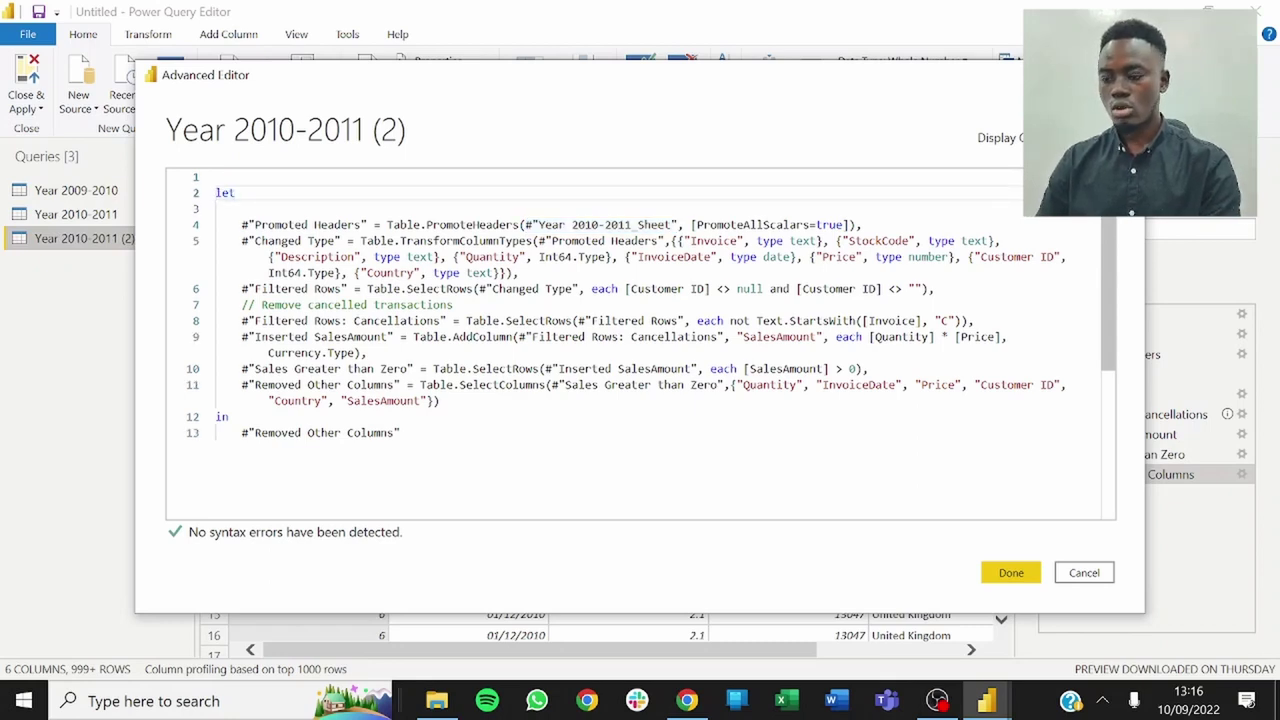
key(Return)
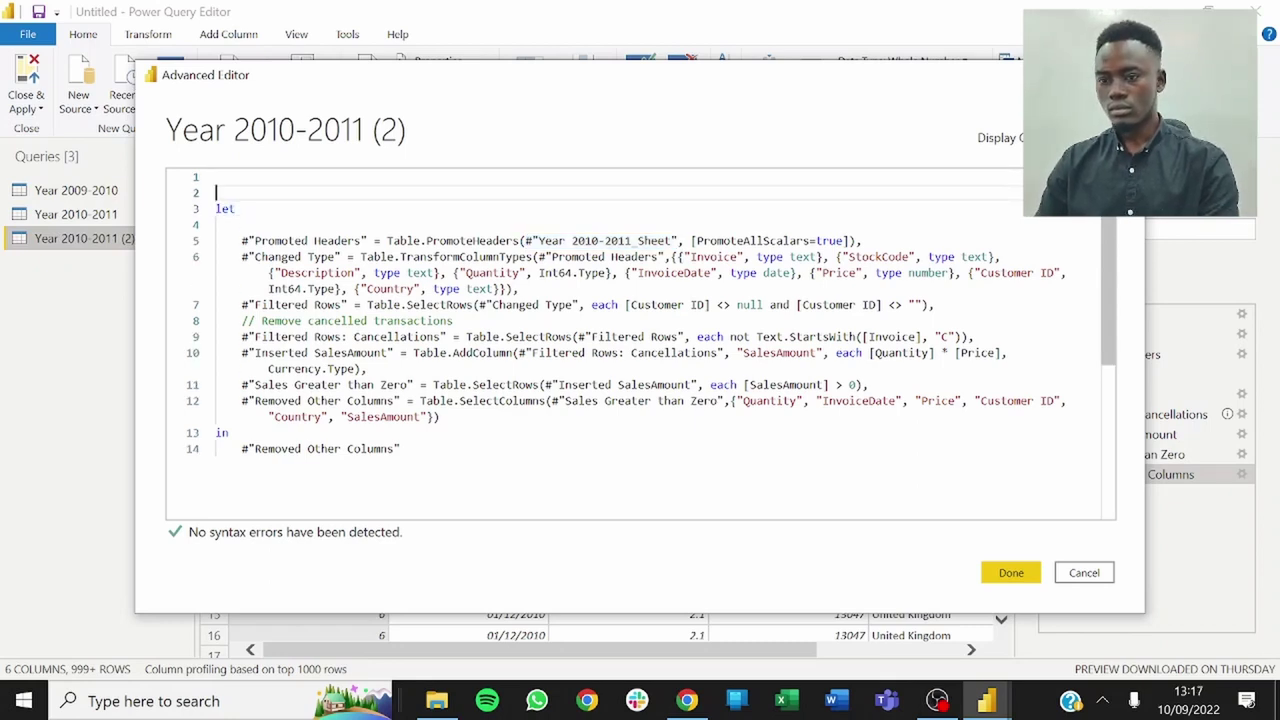
key(Up)
text(()
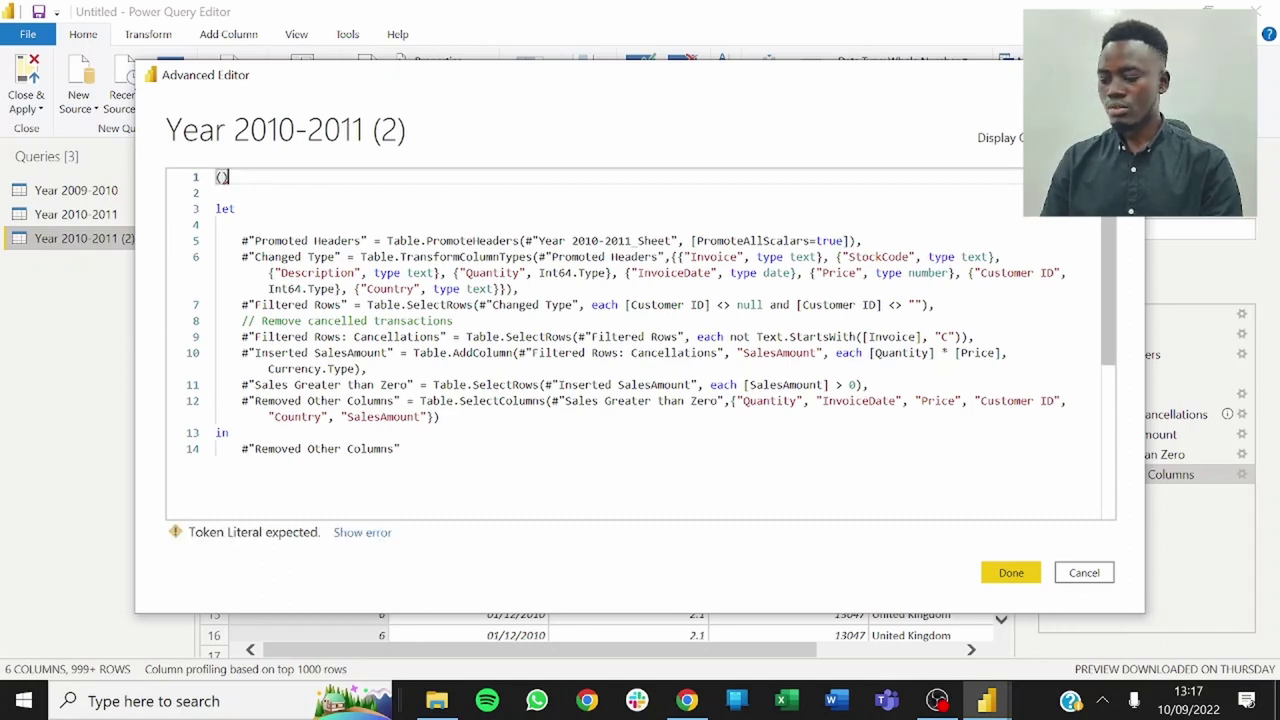
key(Right)
text(=>)
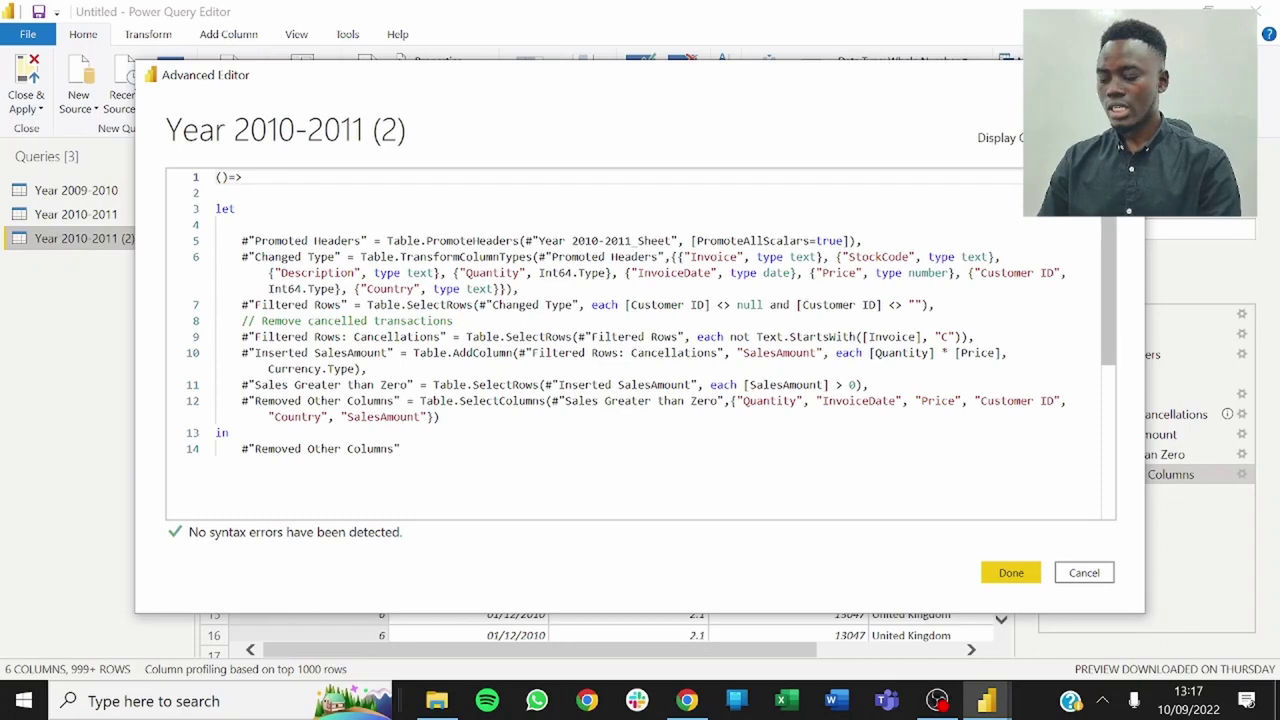
click(221, 177)
text(Data)
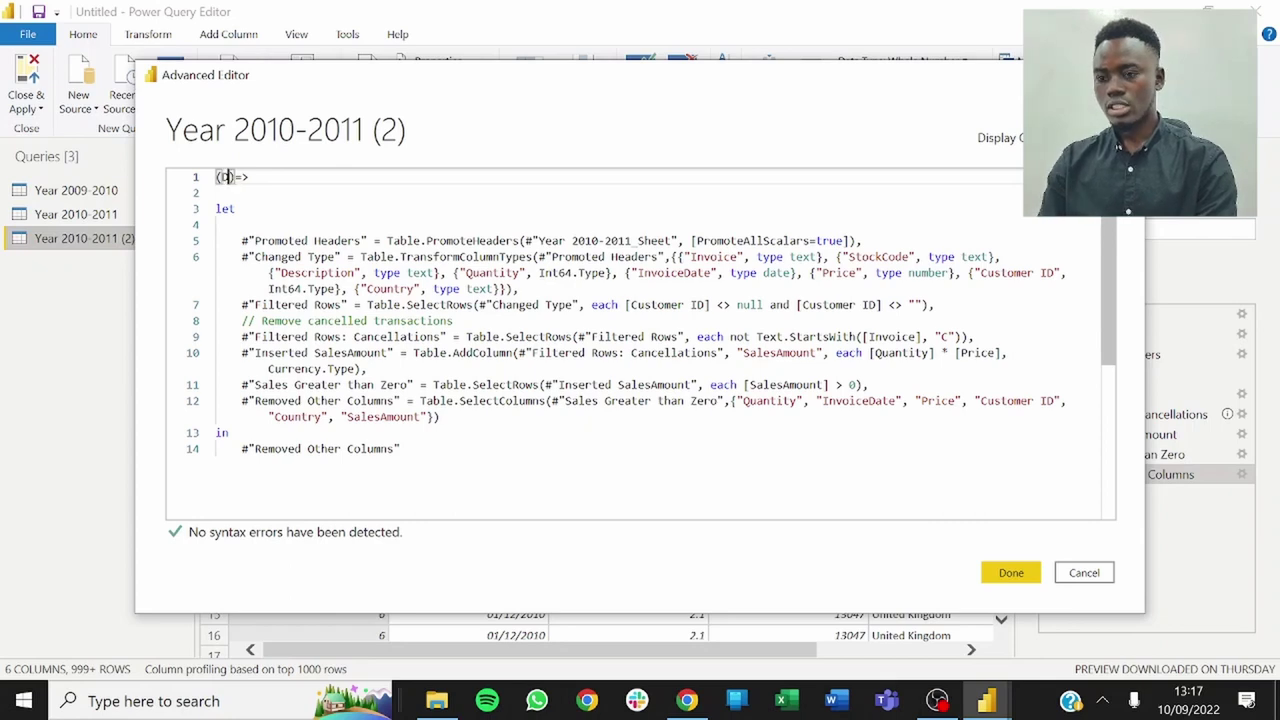
text(Sheet)
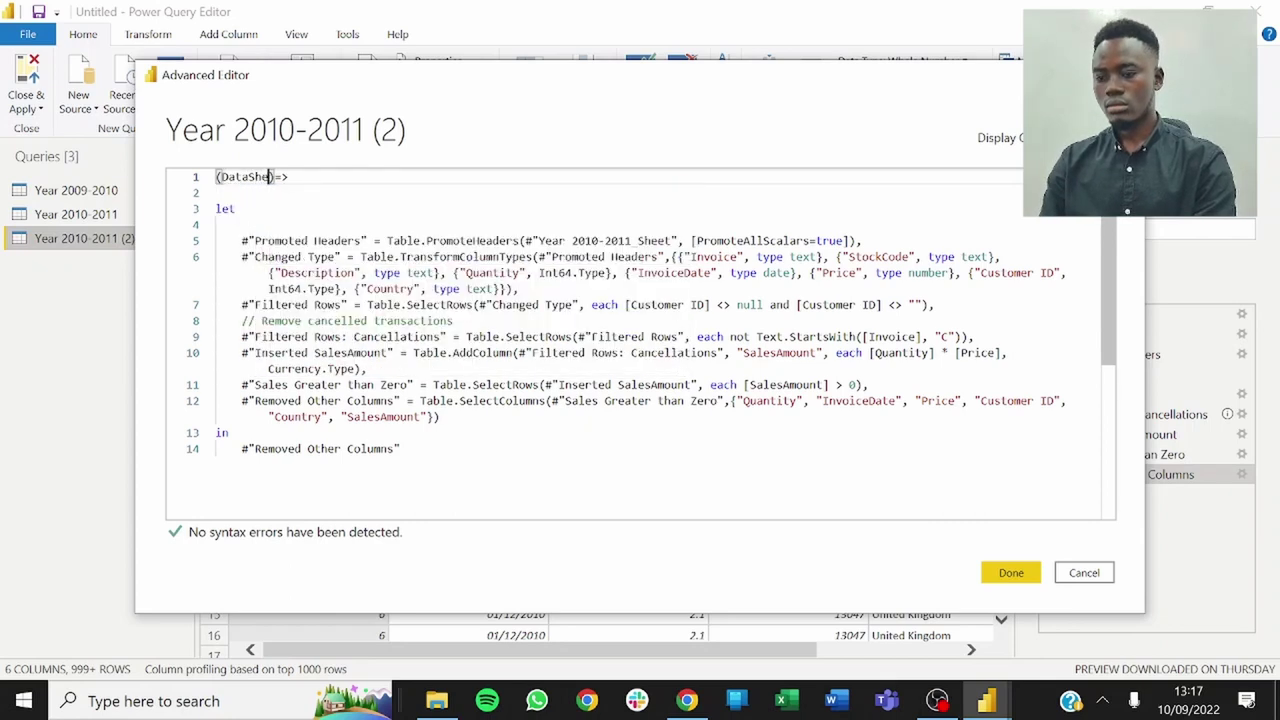
text( as )
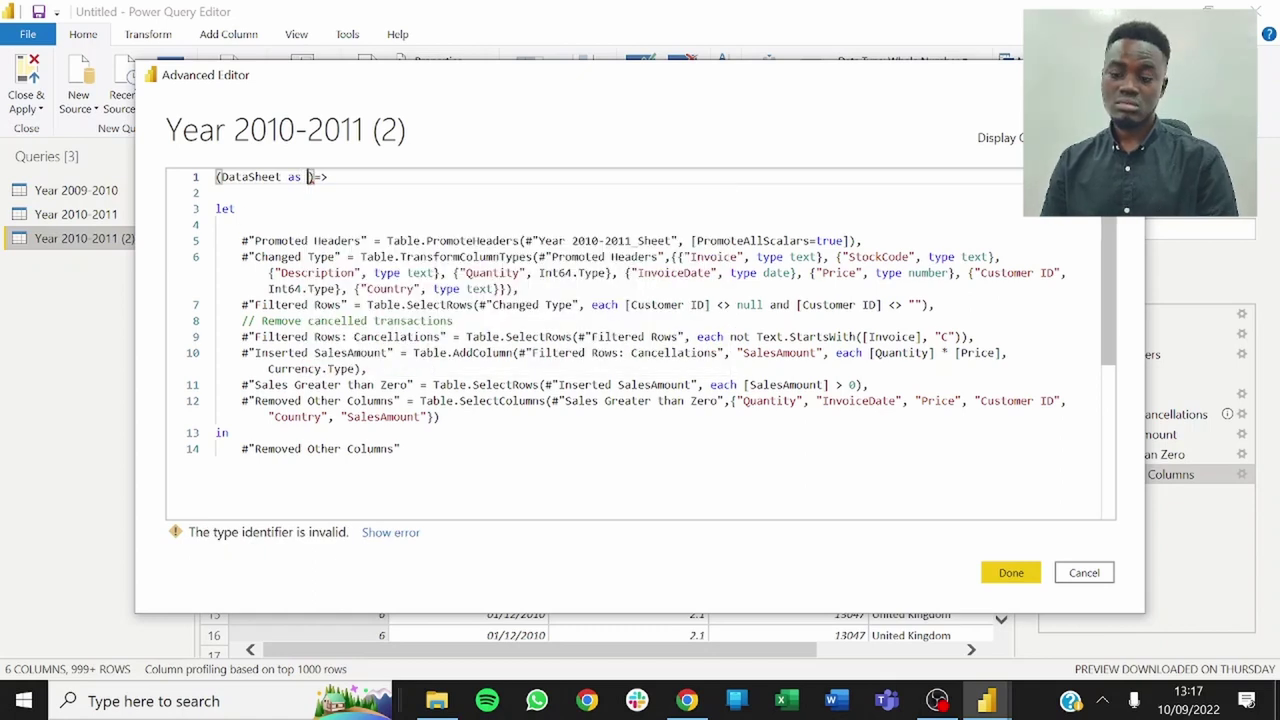
text(table)
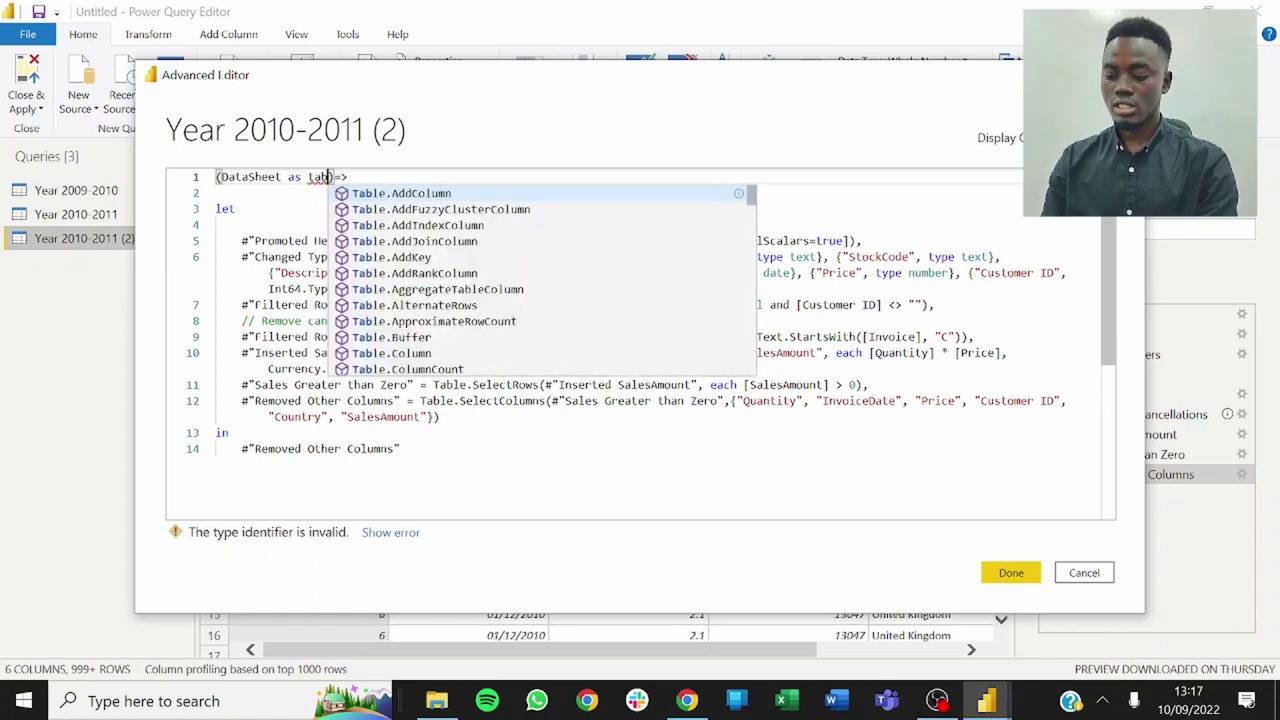
key(Escape)
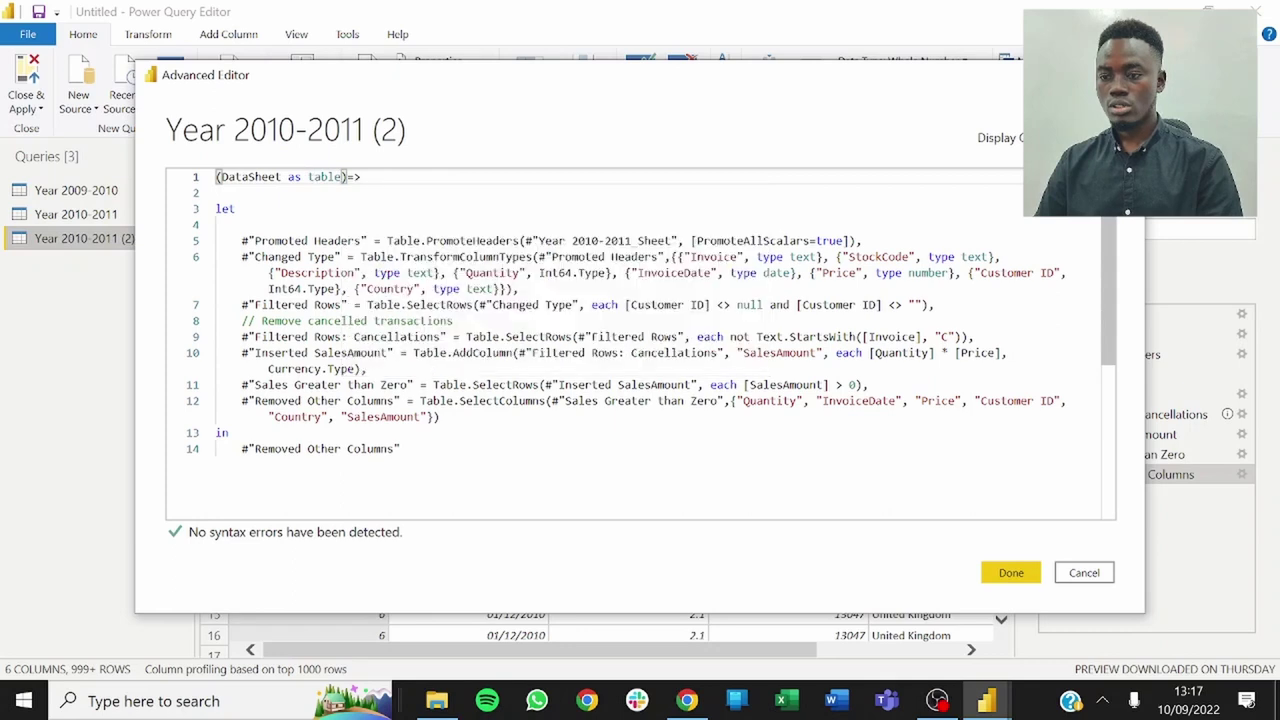
click(236, 208)
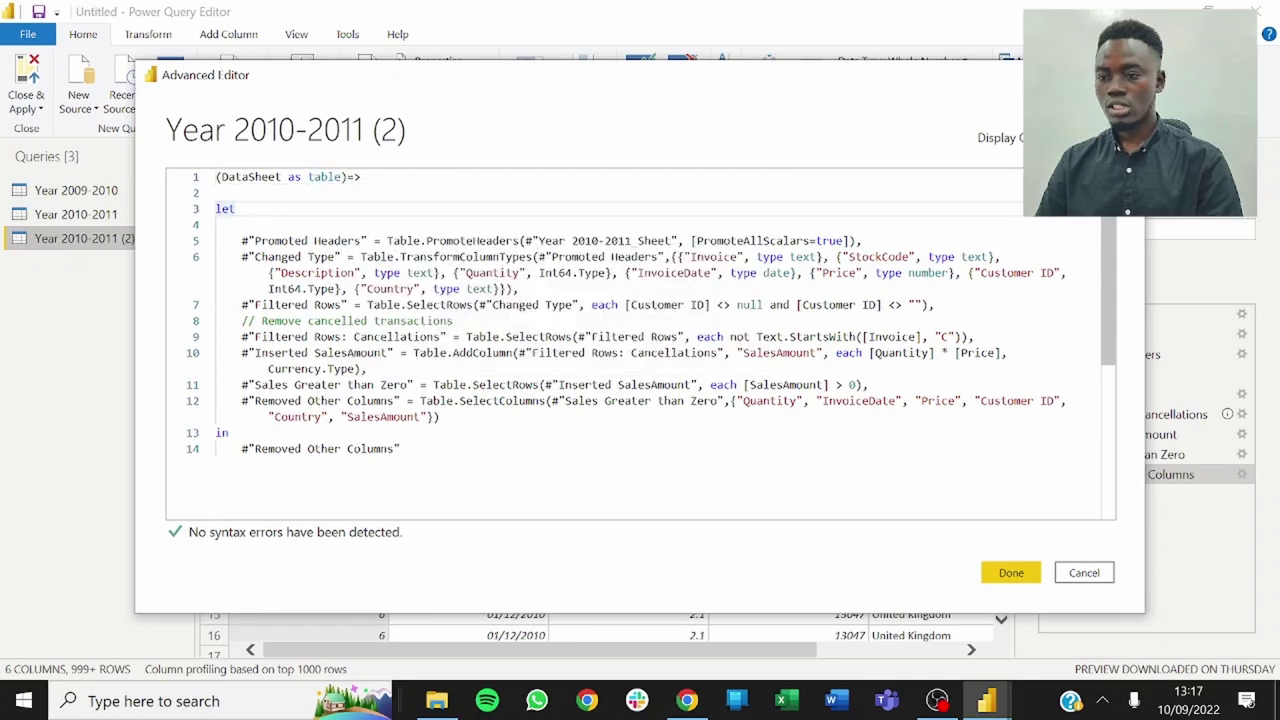
Replace the Year 2010-2011 Sheet reference in Promoted Headers with DataSheet.
drag(678, 240, 524, 241)
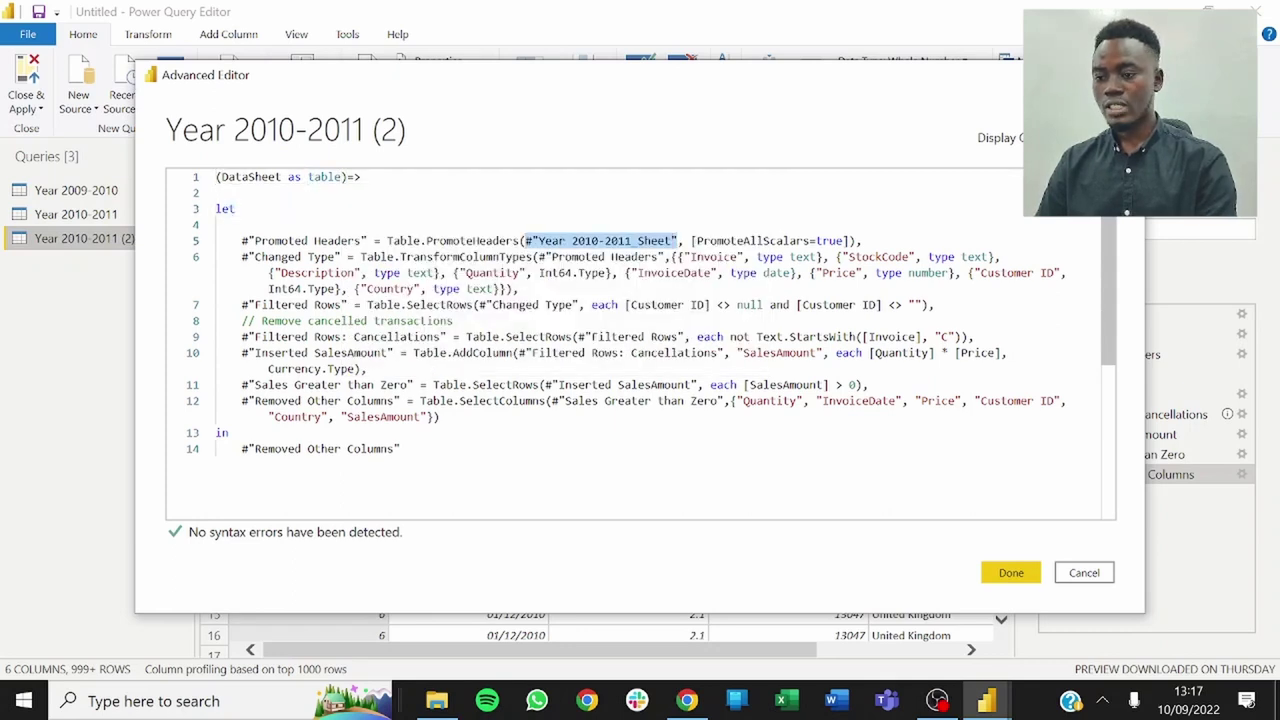
key(BackSpace)
text(DAta)
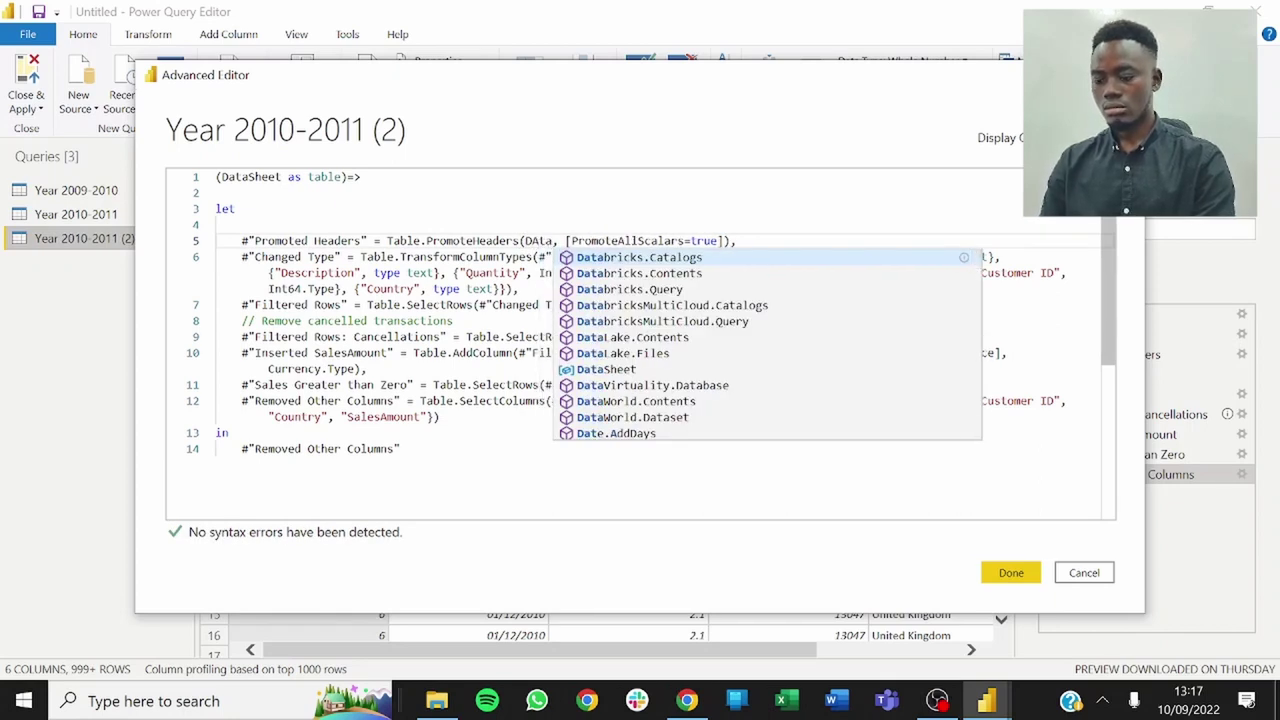
text(She)
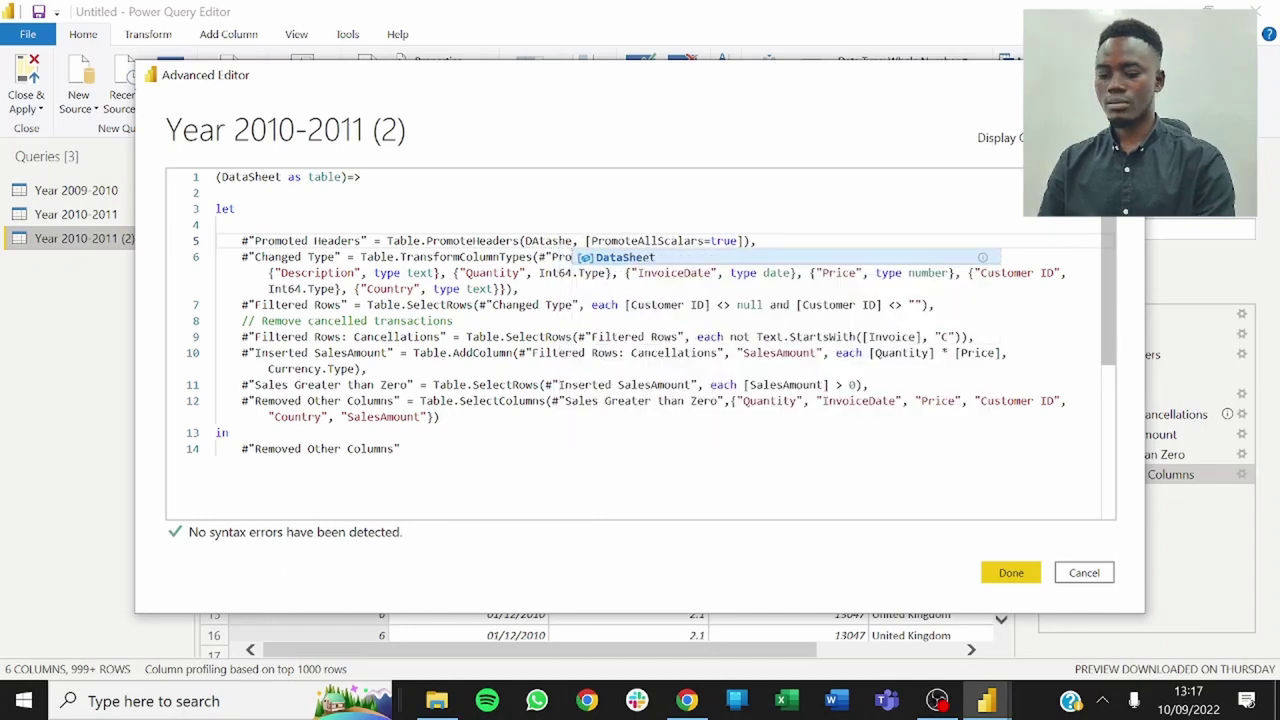
key(Tab)
Review the remaining steps, delete the empty second line and save the code with Done.
click(519, 288)
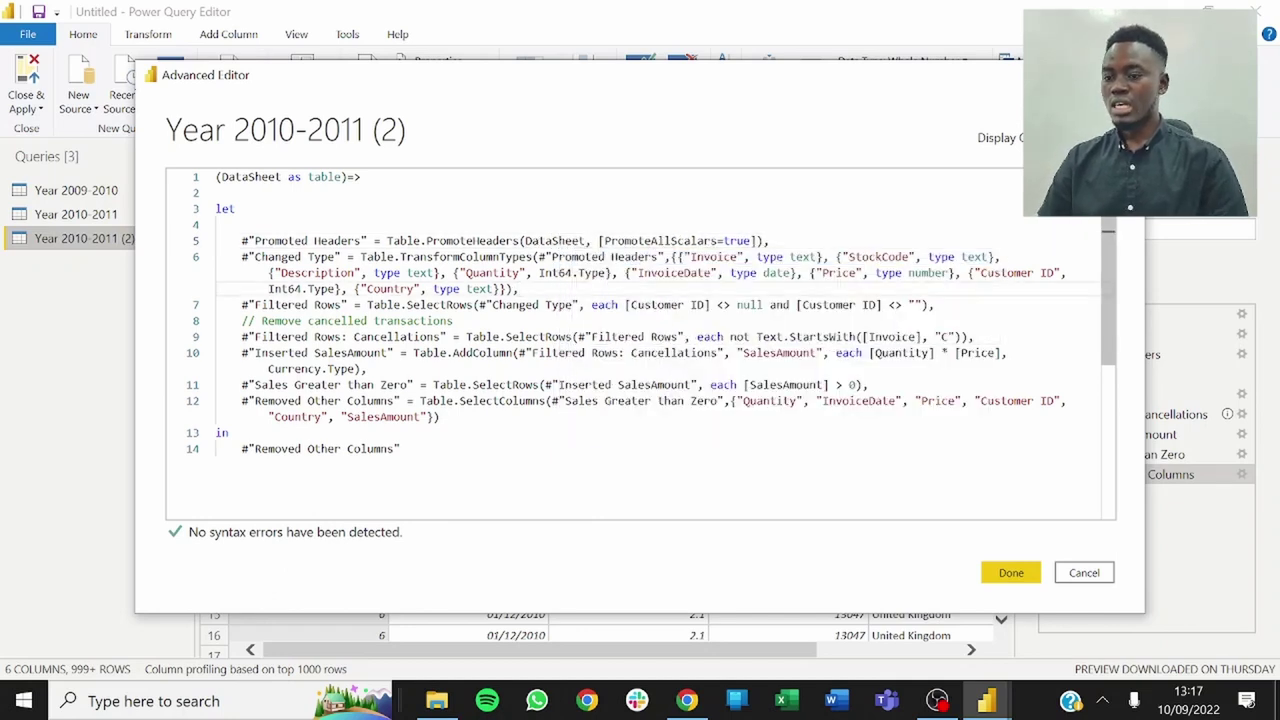
click(314, 241)
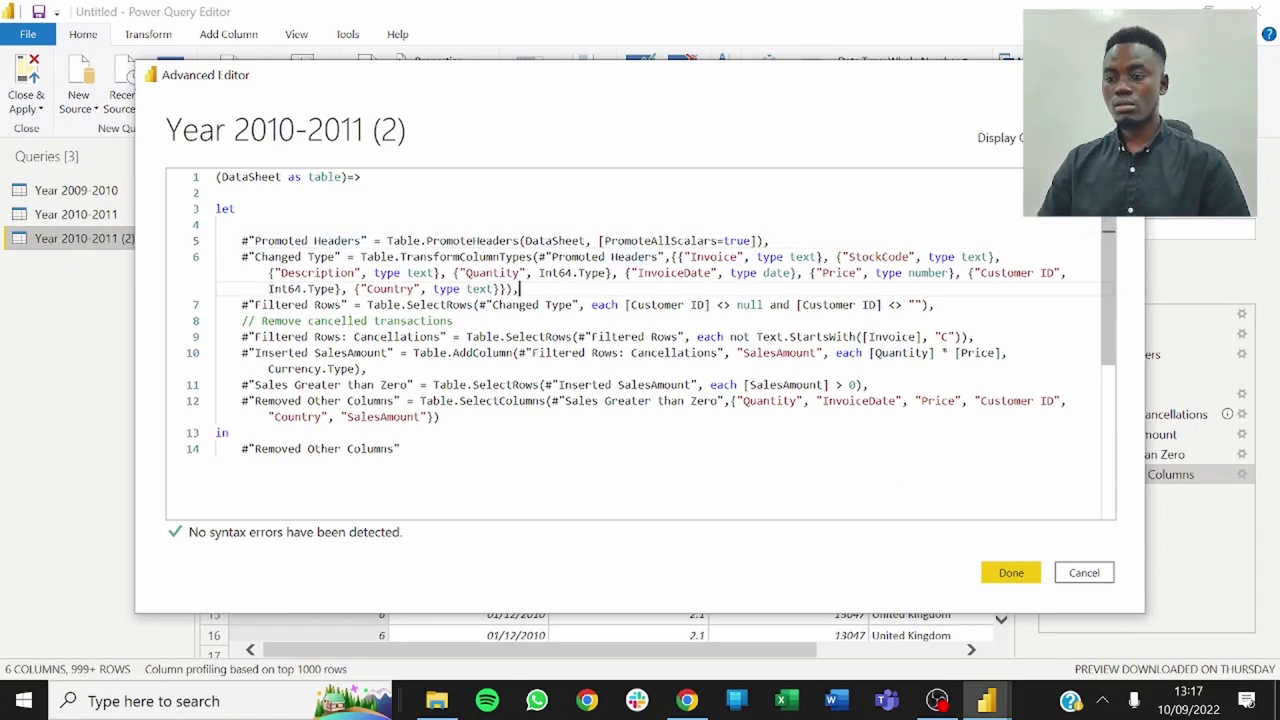
click(334, 321)
click(400, 449)
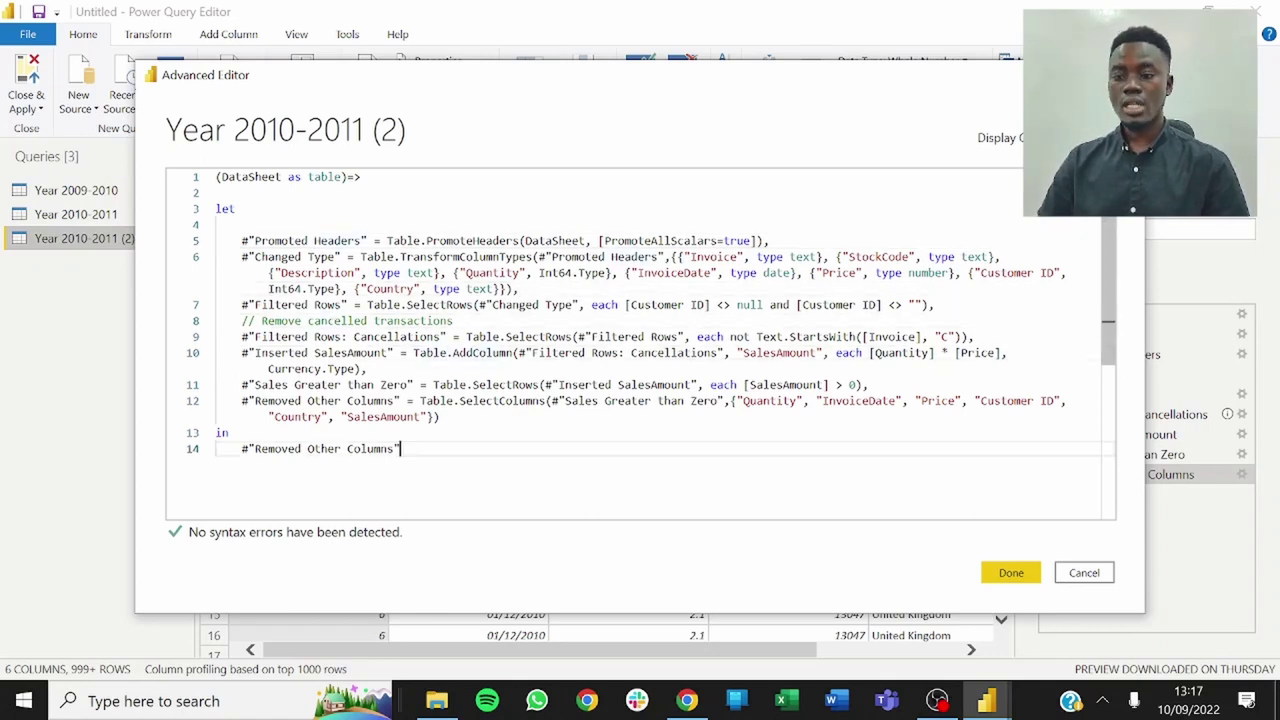
click(216, 192)
key(BackSpace)
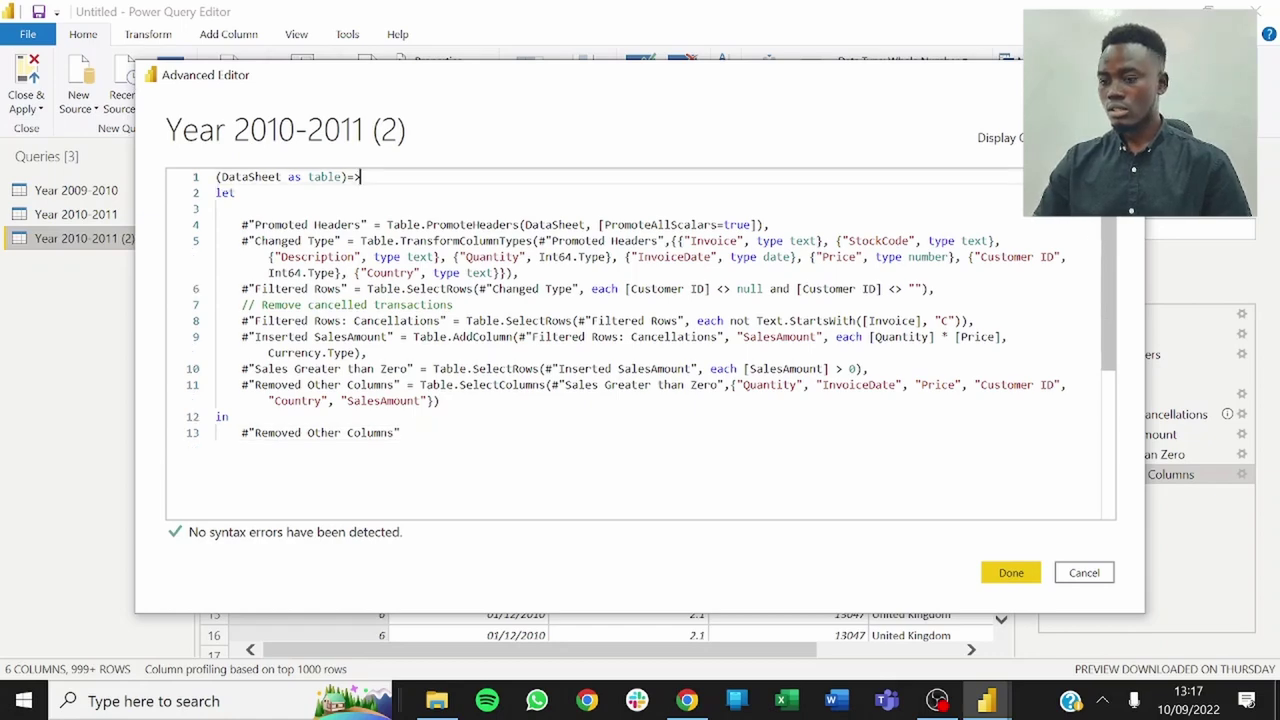
click(1011, 572)
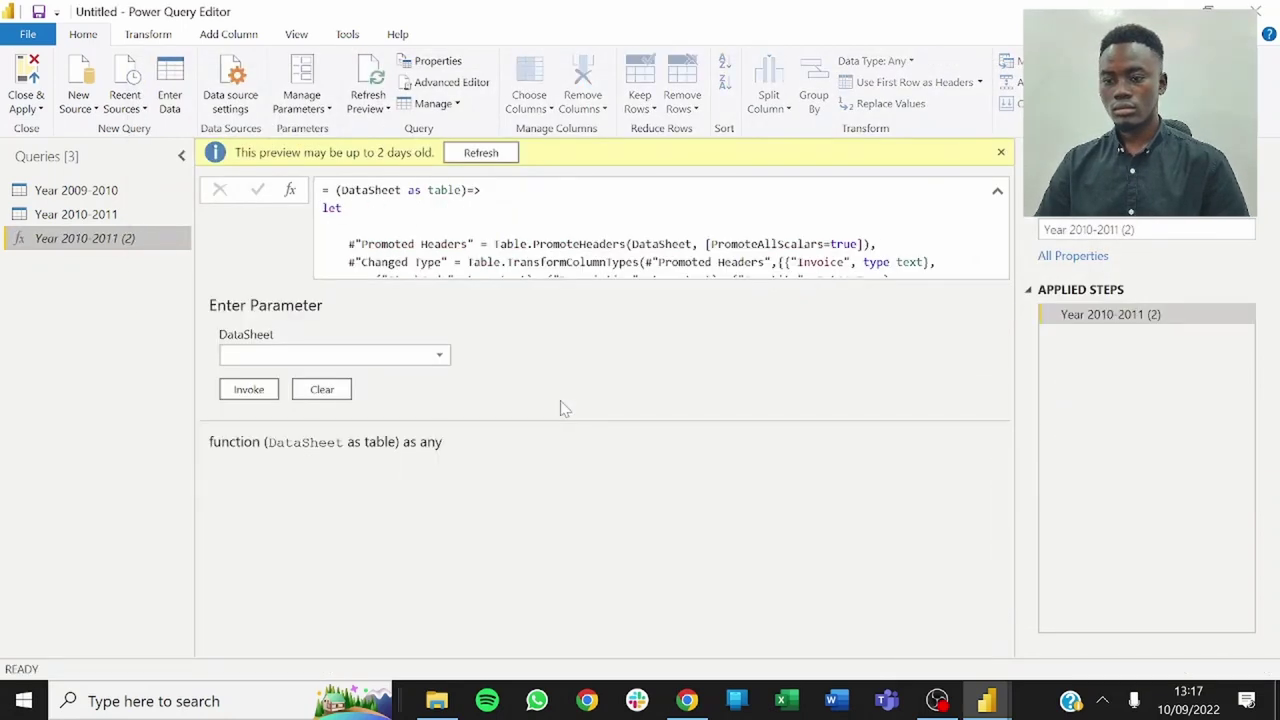
Rename the Year 2010-2011 (2) function query to CleanSheetfx, then show the Year 2009-2010 query.
click(387, 357)
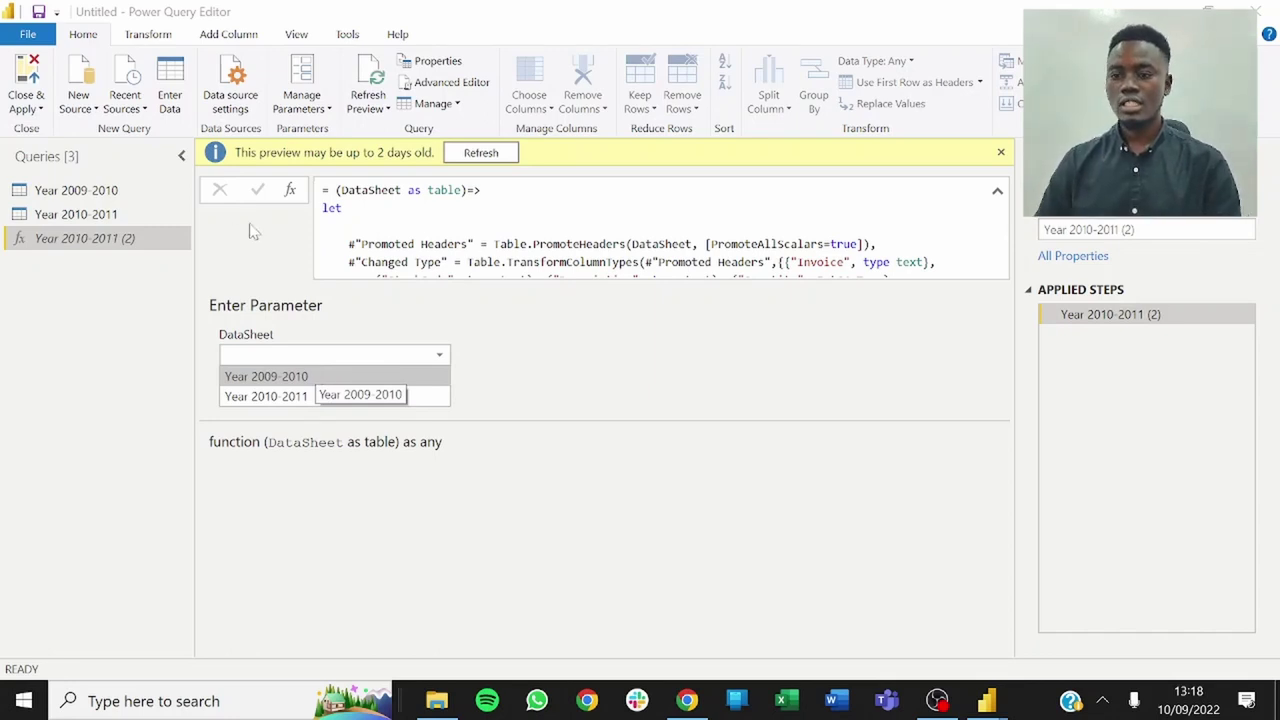
click(51, 320)
right_click(52, 242)
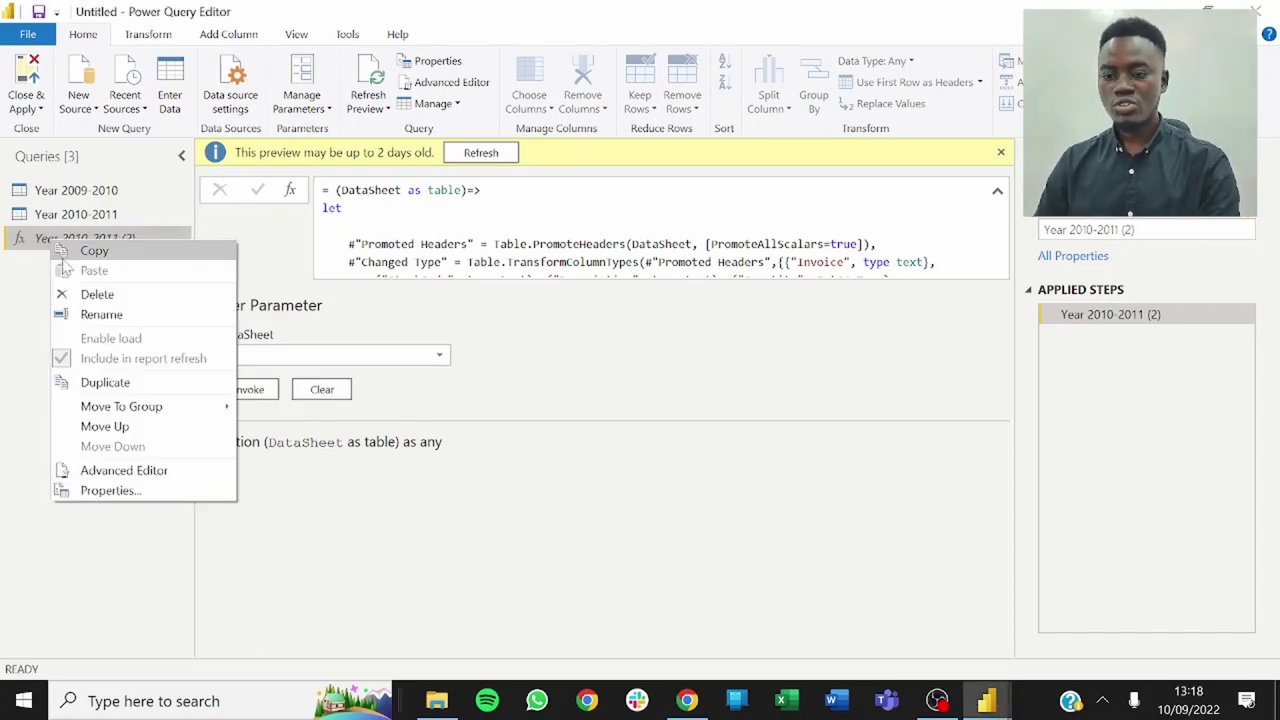
click(92, 316)
text(C)
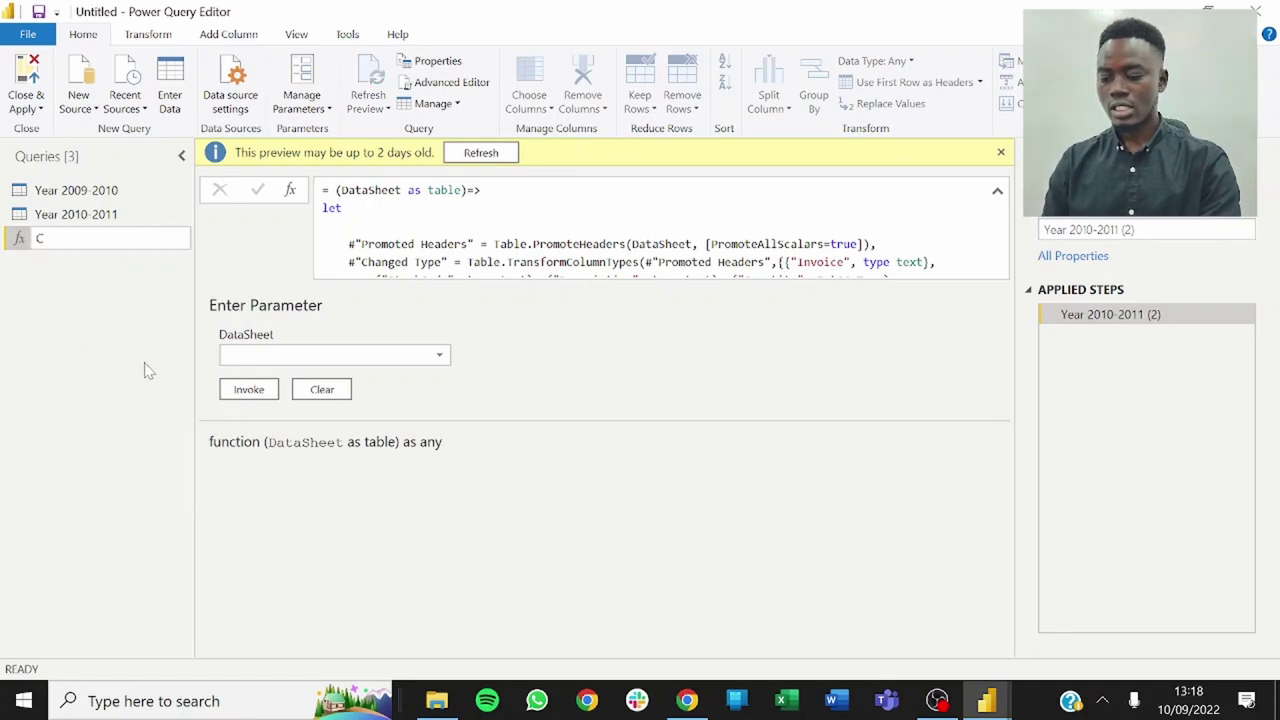
text(leanSheet)
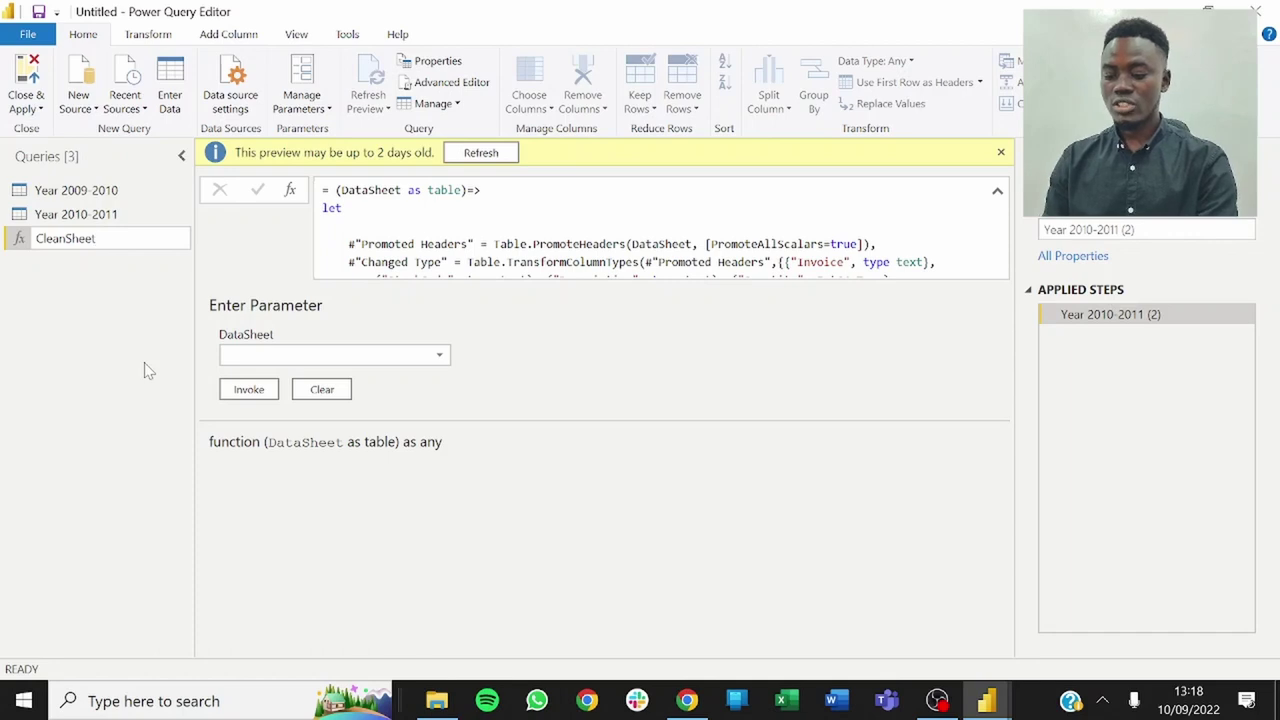
text(f)
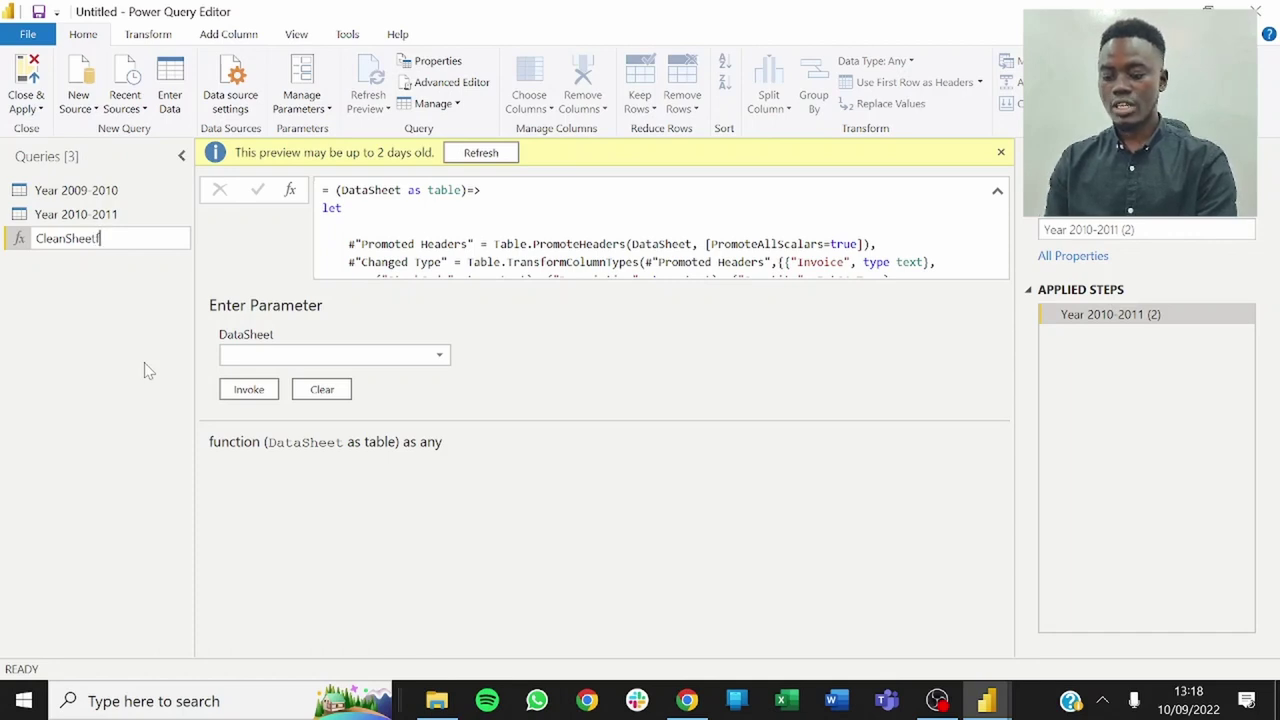
text(x)
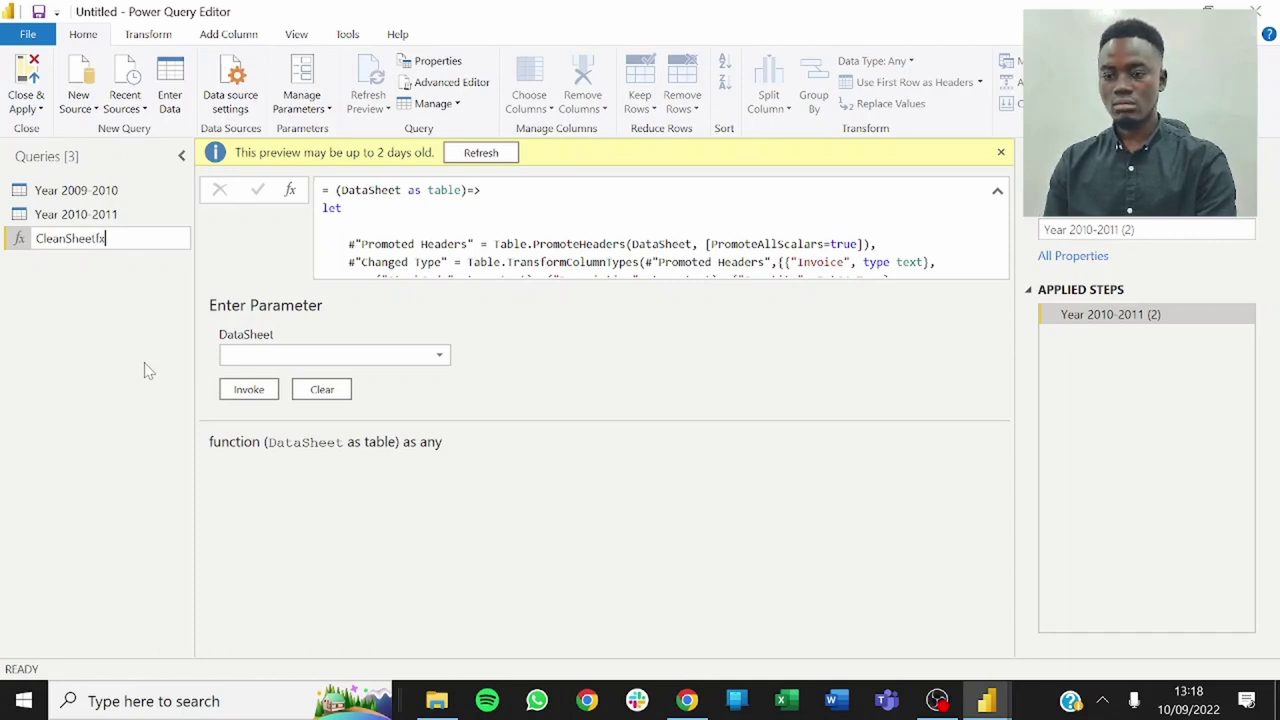
key(Return)
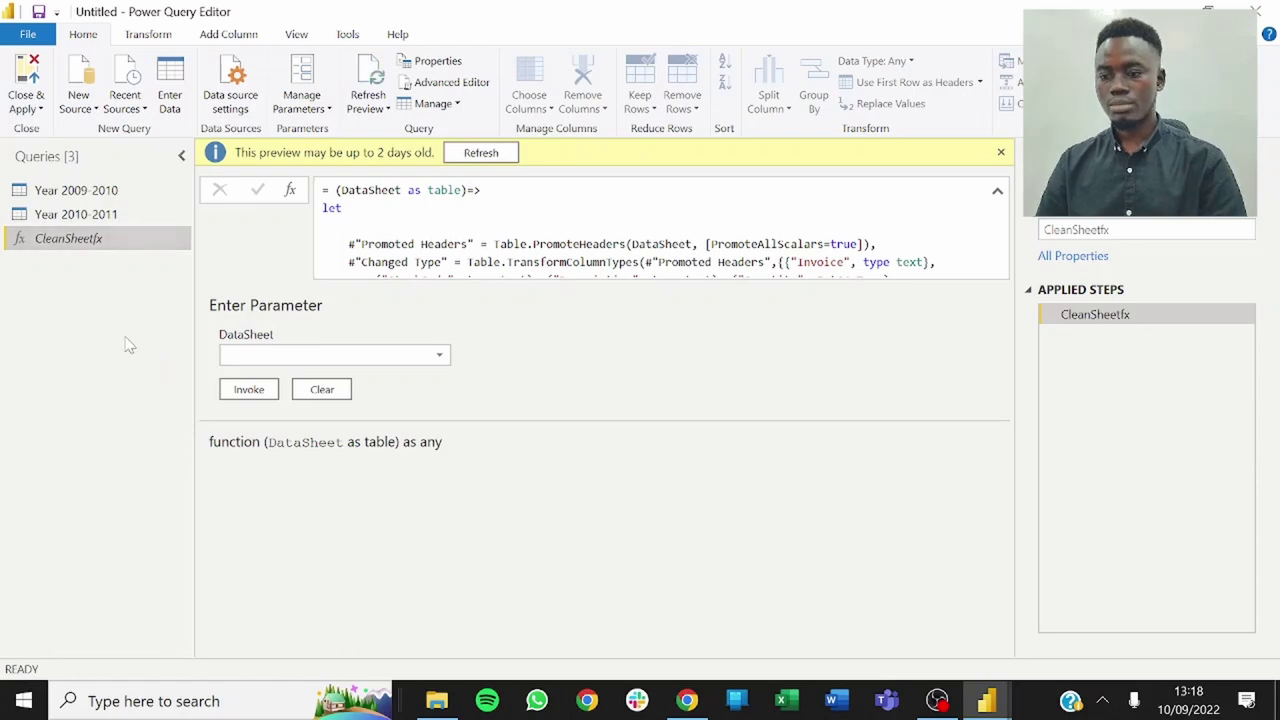
click(89, 195)
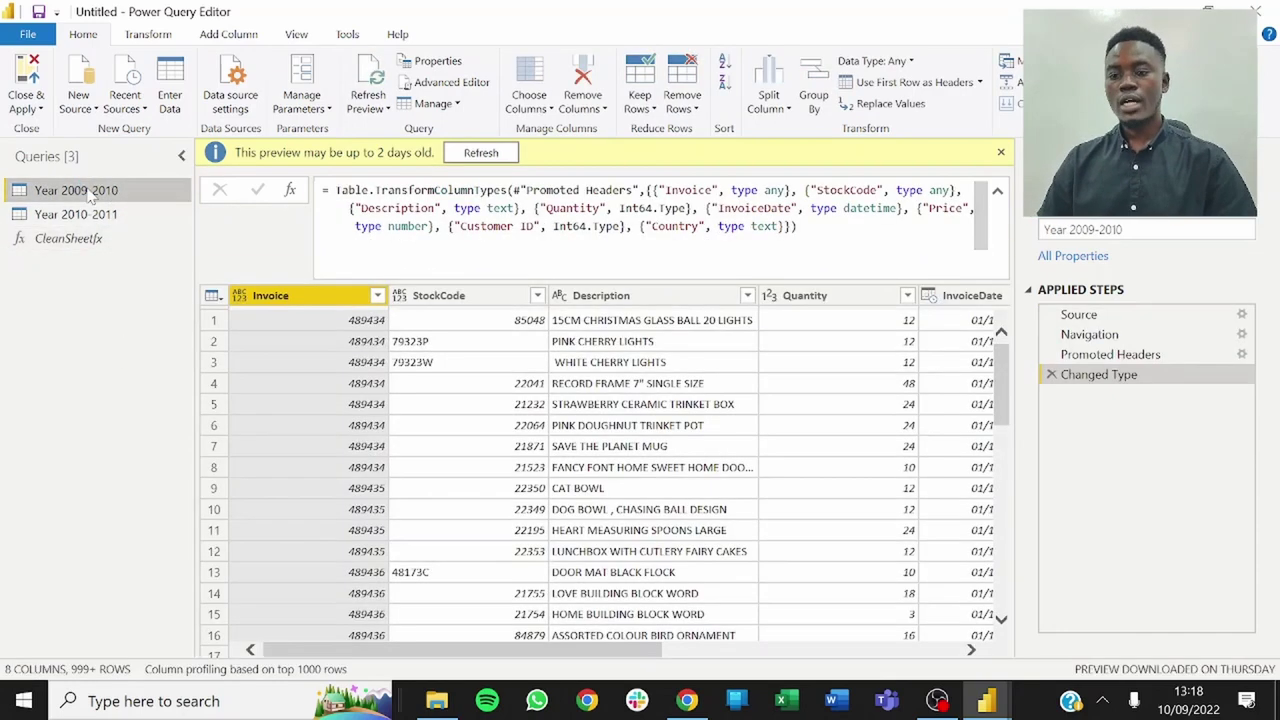
Rename the Year 2009-2010 query to FactSales.
double_click(89, 195)
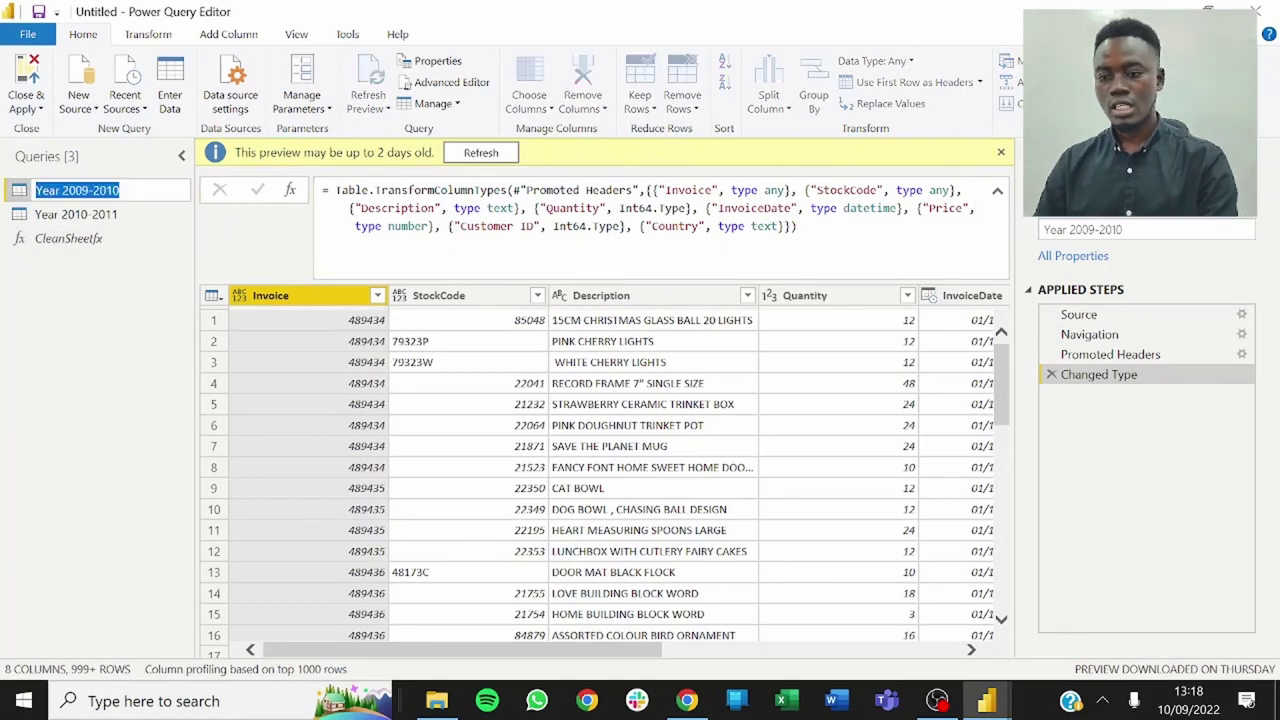
text(FactSales)
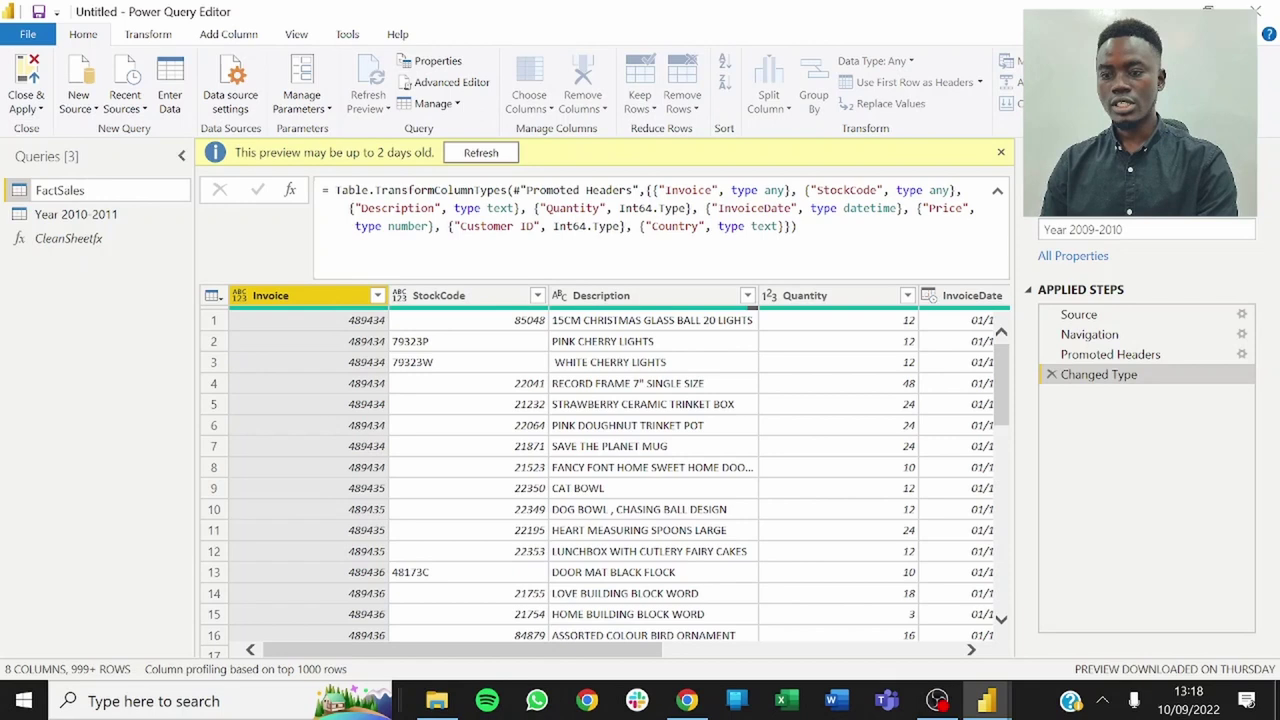
key(Return)
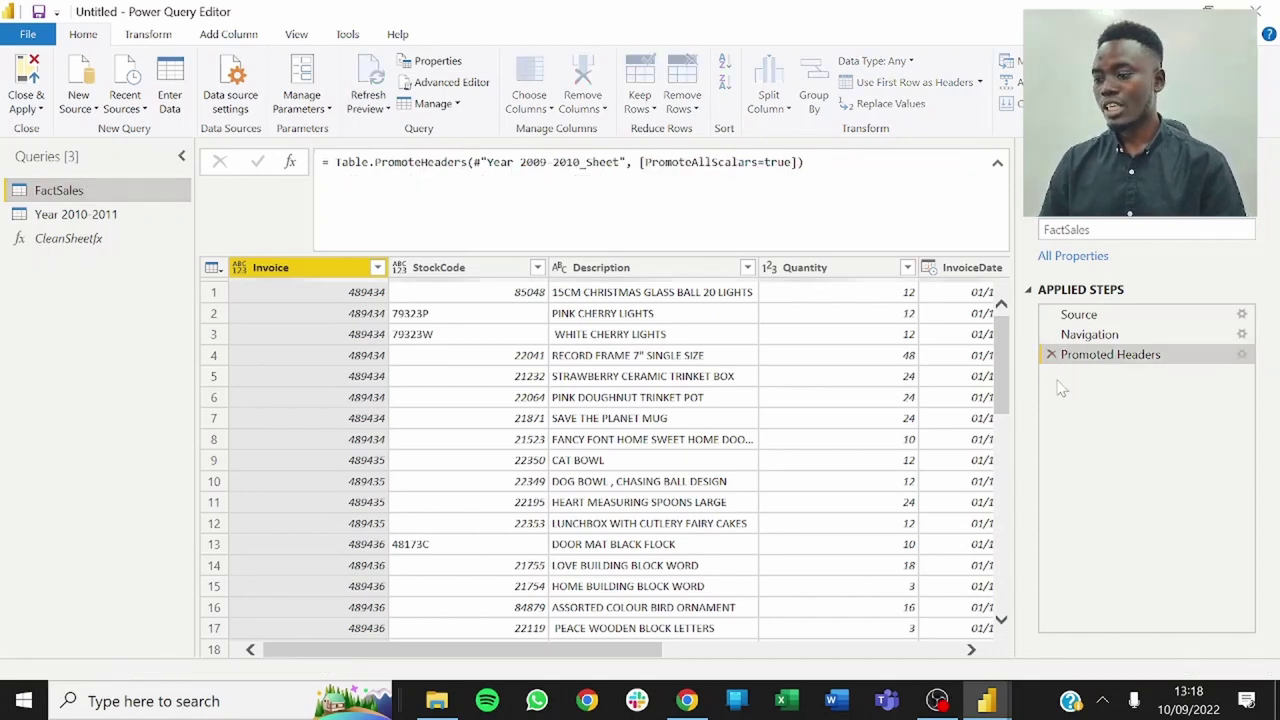
Delete the Promoted Headers and Navigation steps so only the Source sheet listing remains.
click(1051, 355)
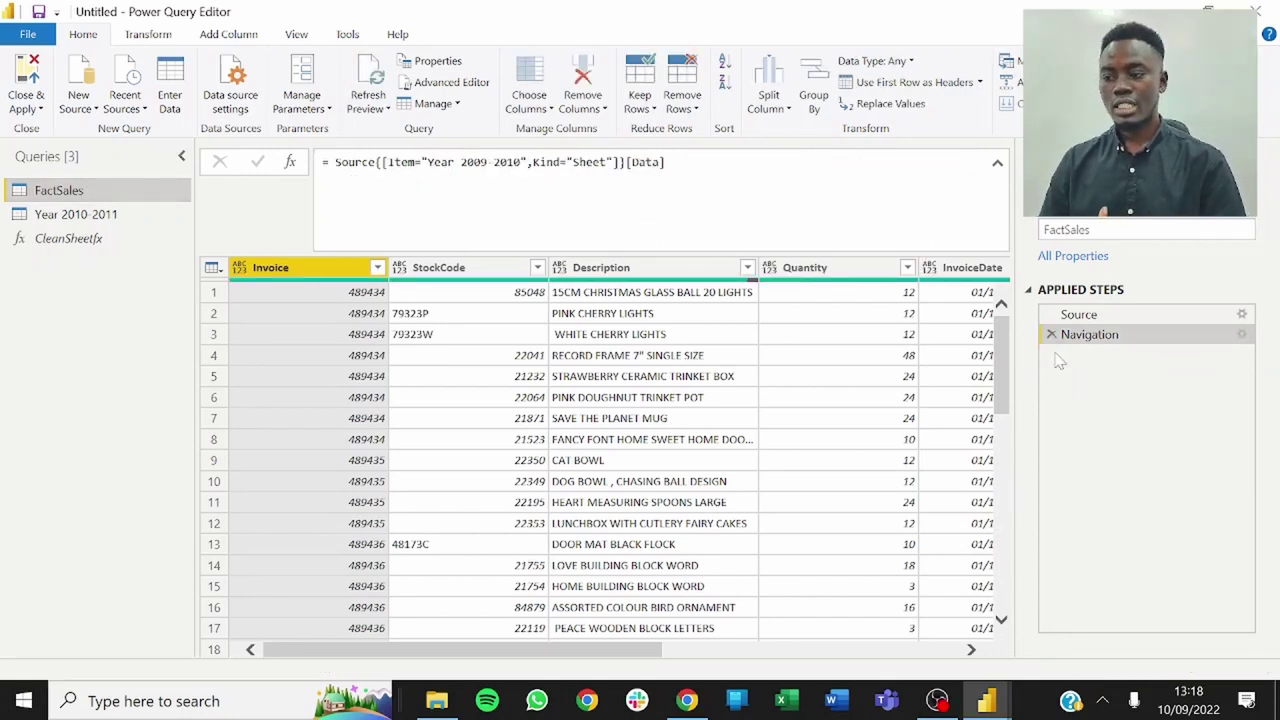
click(1051, 335)
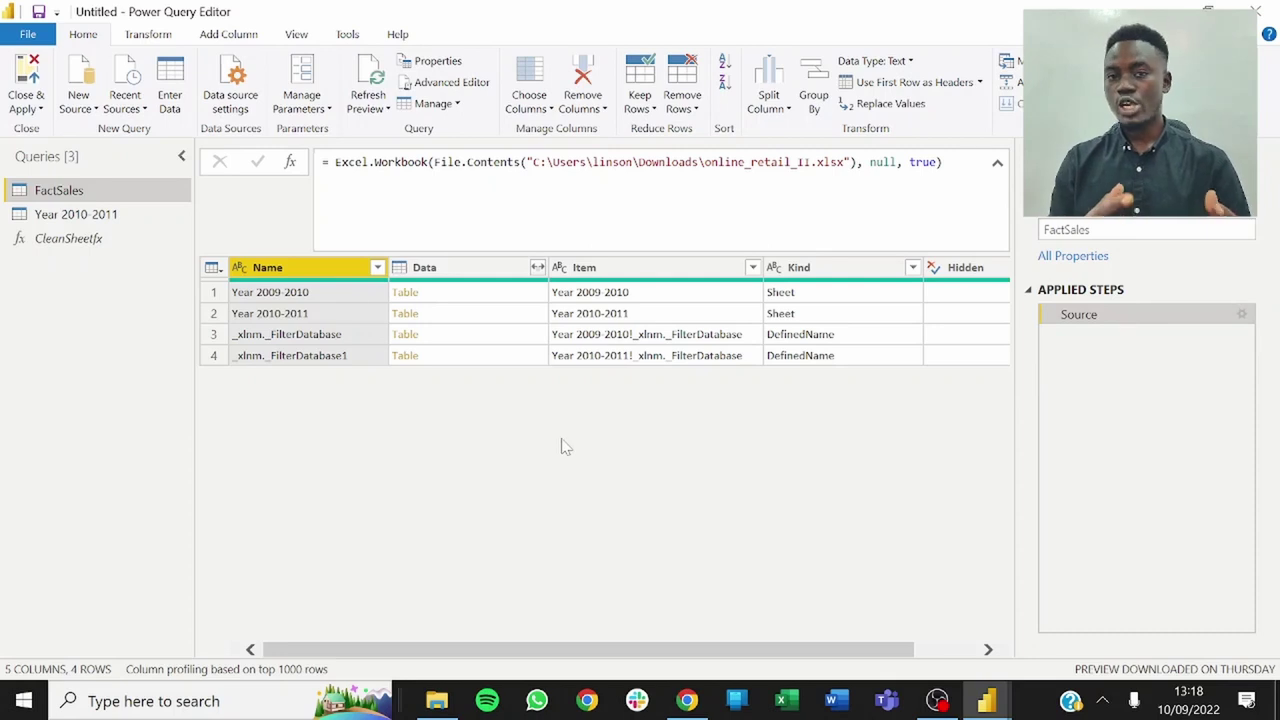
click(462, 272)
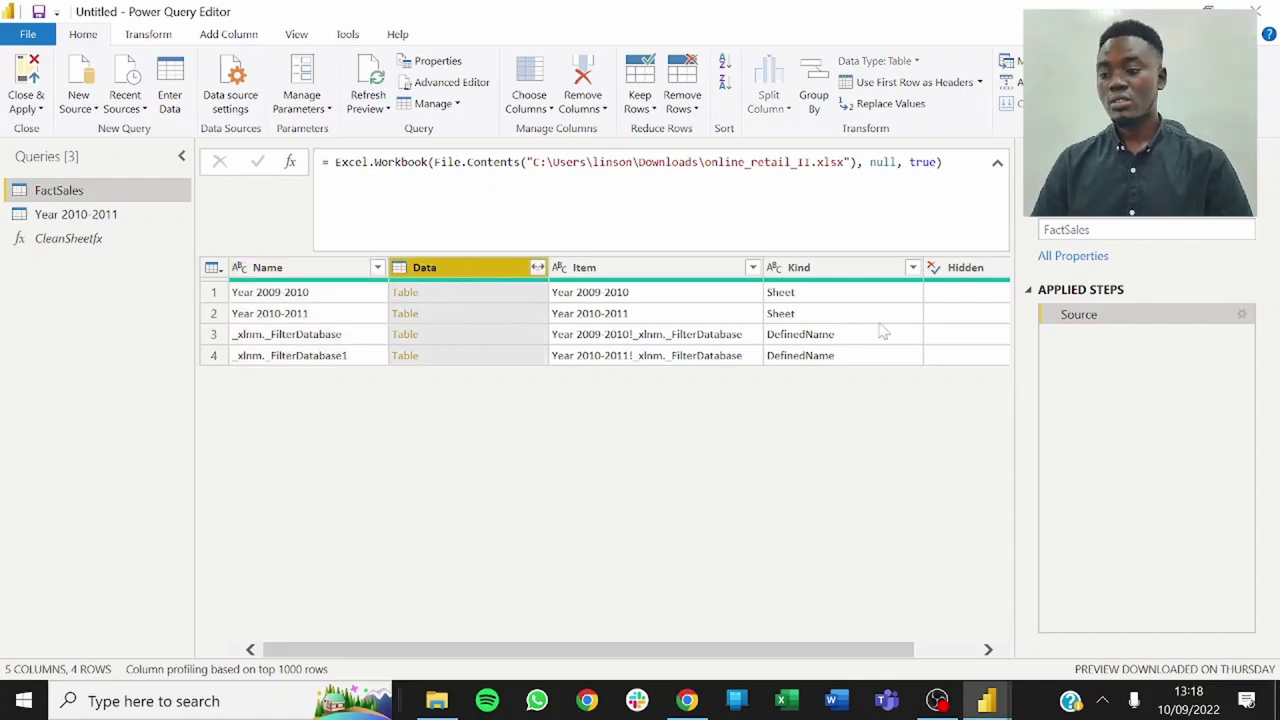
Filter the Kind column to exclude DefinedName, keeping only Sheet rows.
click(871, 274)
click(466, 274)
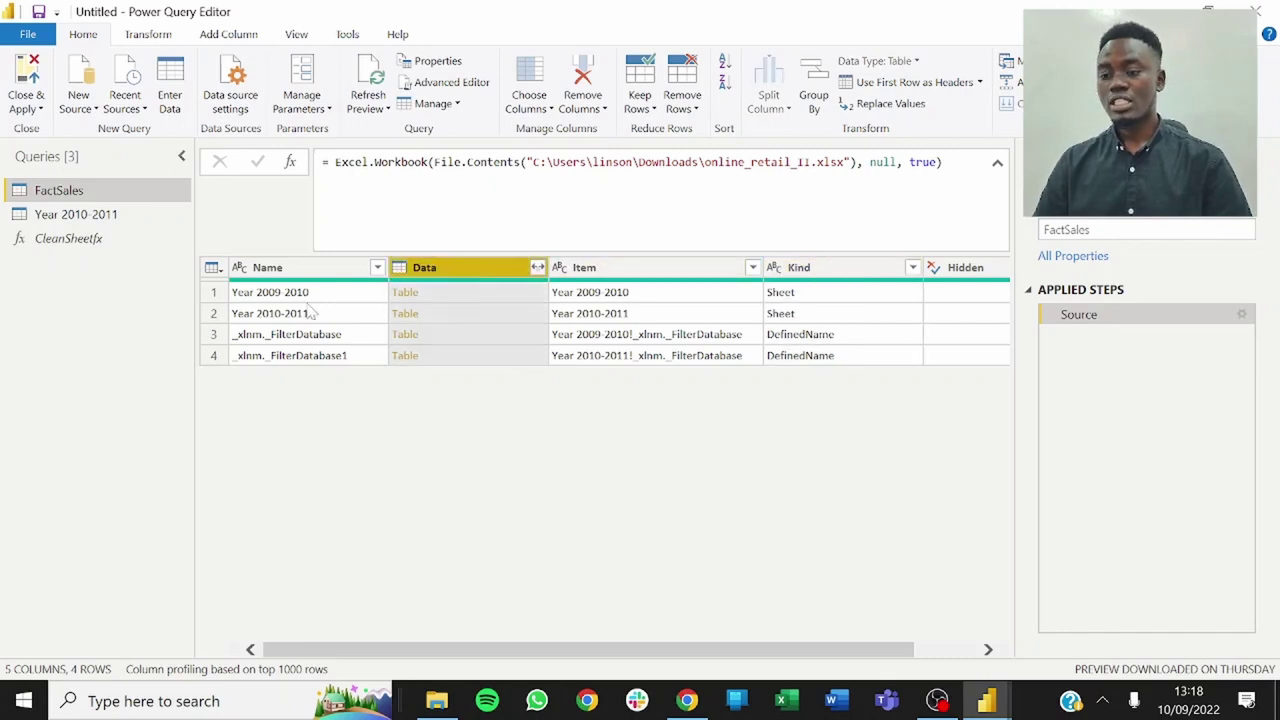
click(810, 282)
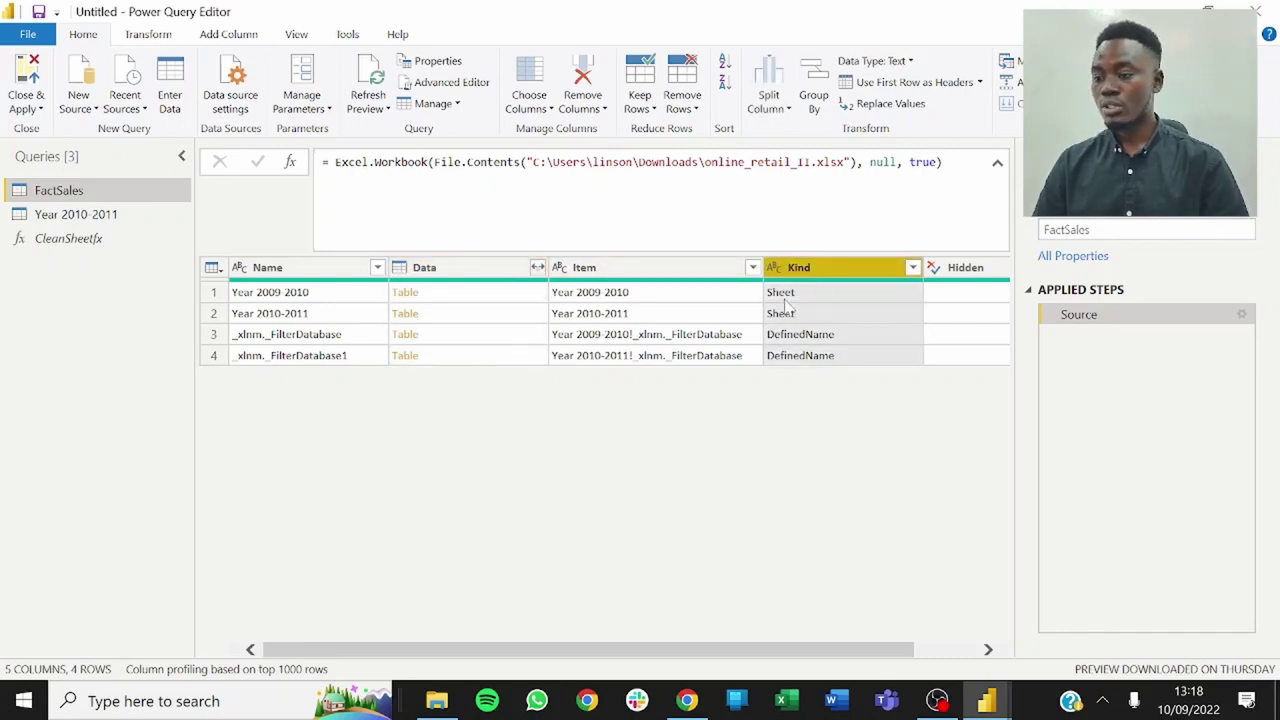
click(912, 267)
click(629, 496)
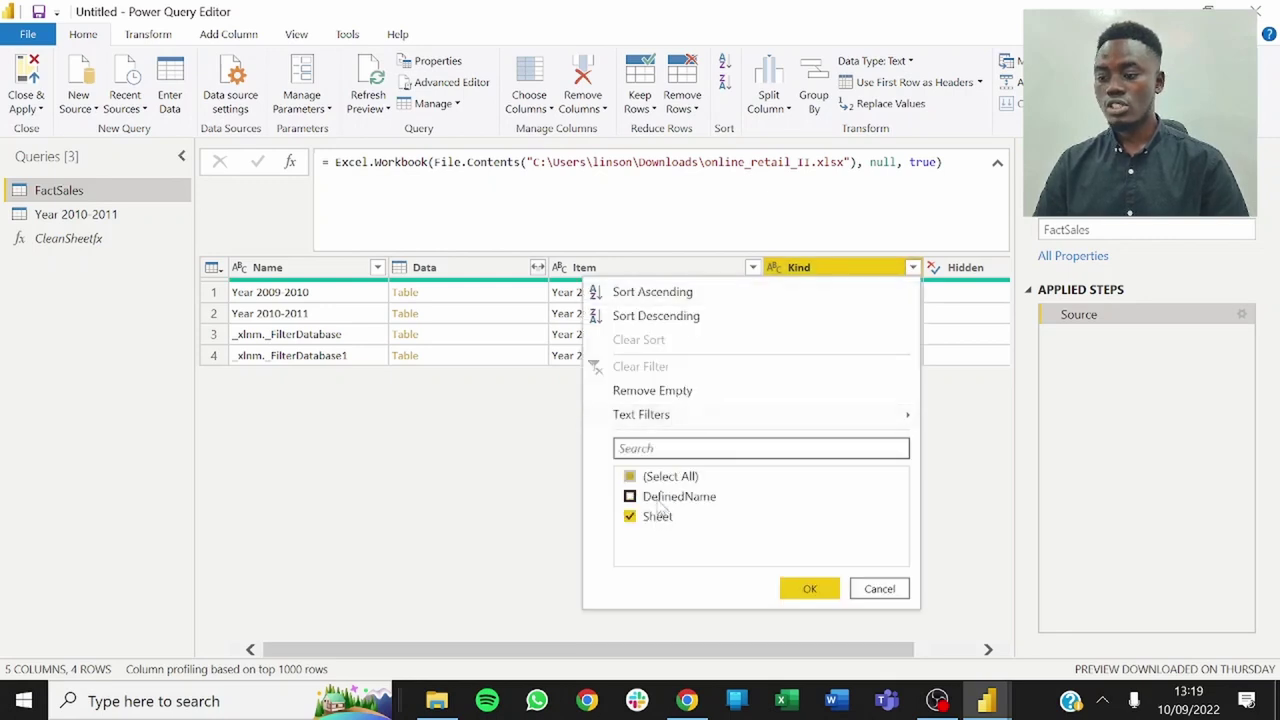
click(808, 589)
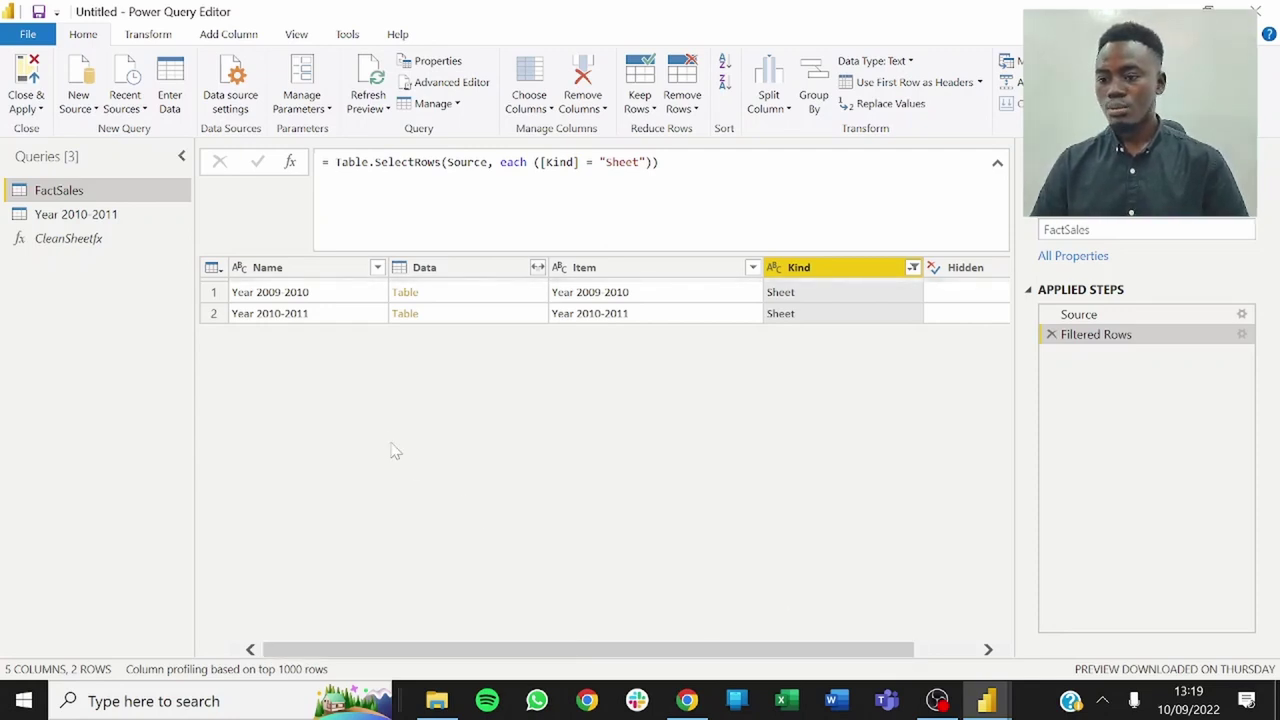
Keep only the Name and Data columns with Remove Other Columns.
click(335, 282)
ctrl+click(442, 278)
right_click(455, 272)
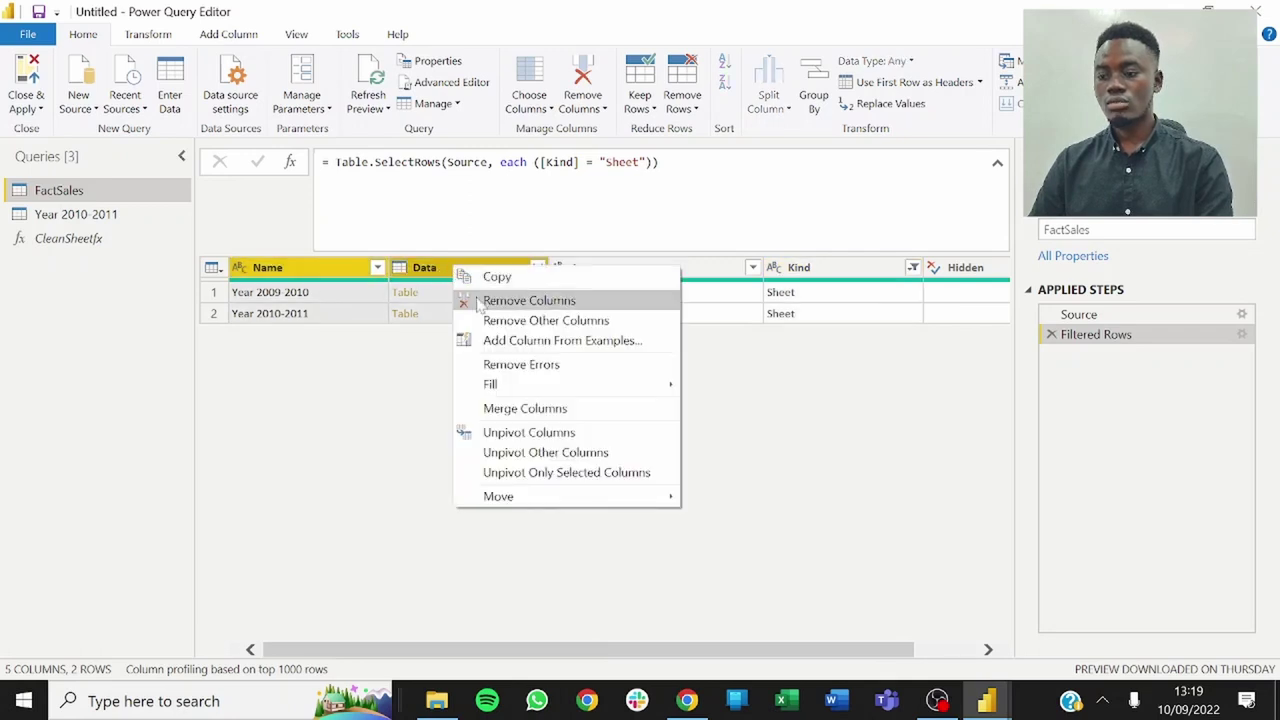
click(501, 318)
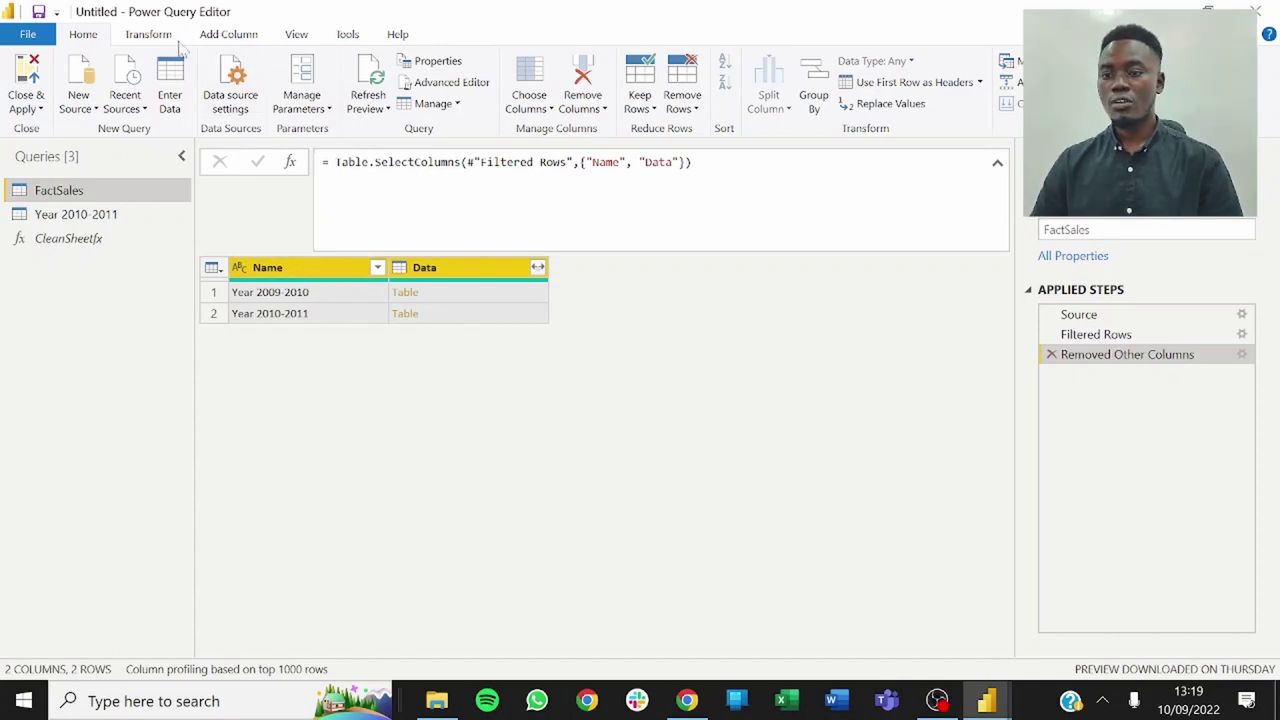
Start an Invoke Custom Function column and name it CleanedData.
click(225, 34)
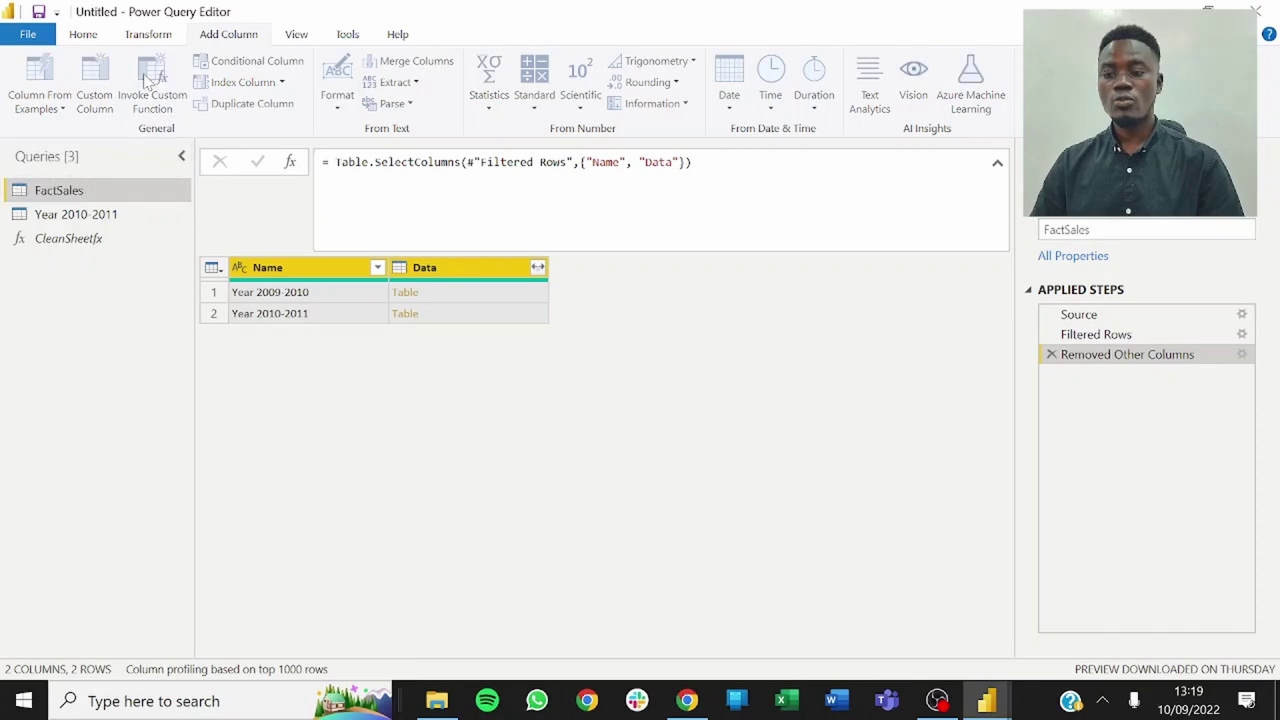
click(150, 82)
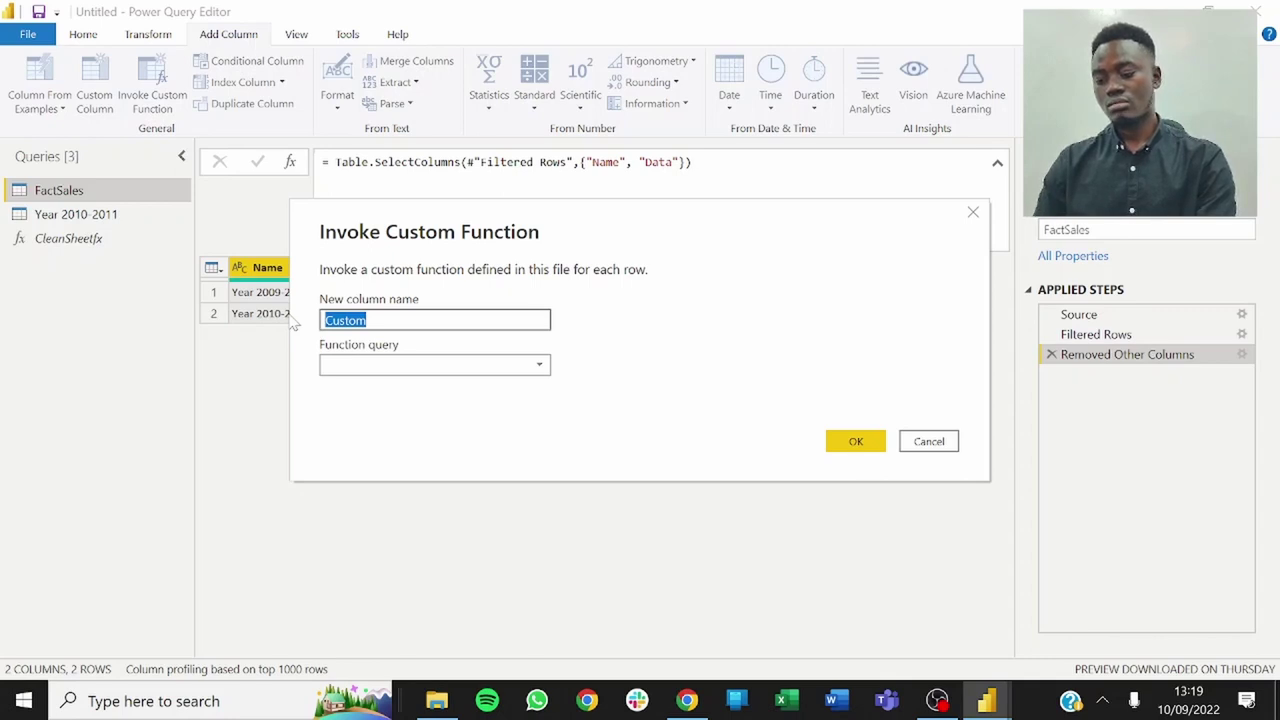
text(Data)
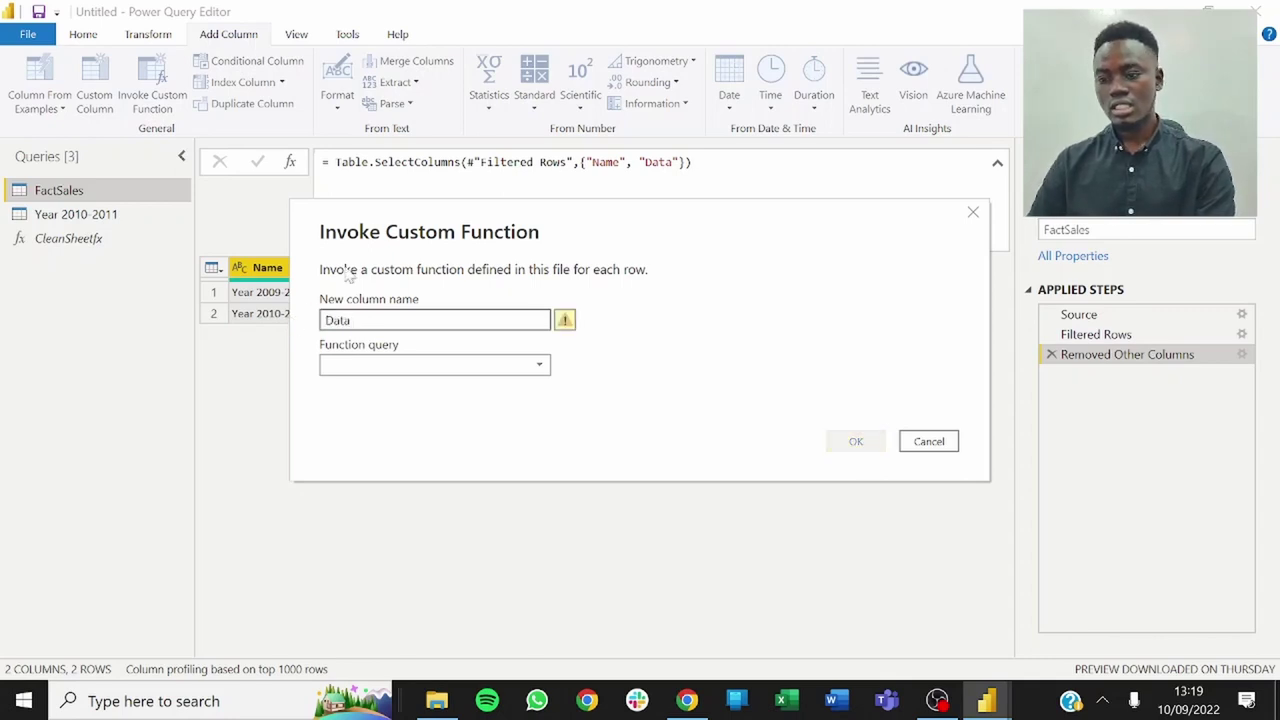
drag(380, 216, 376, 299)
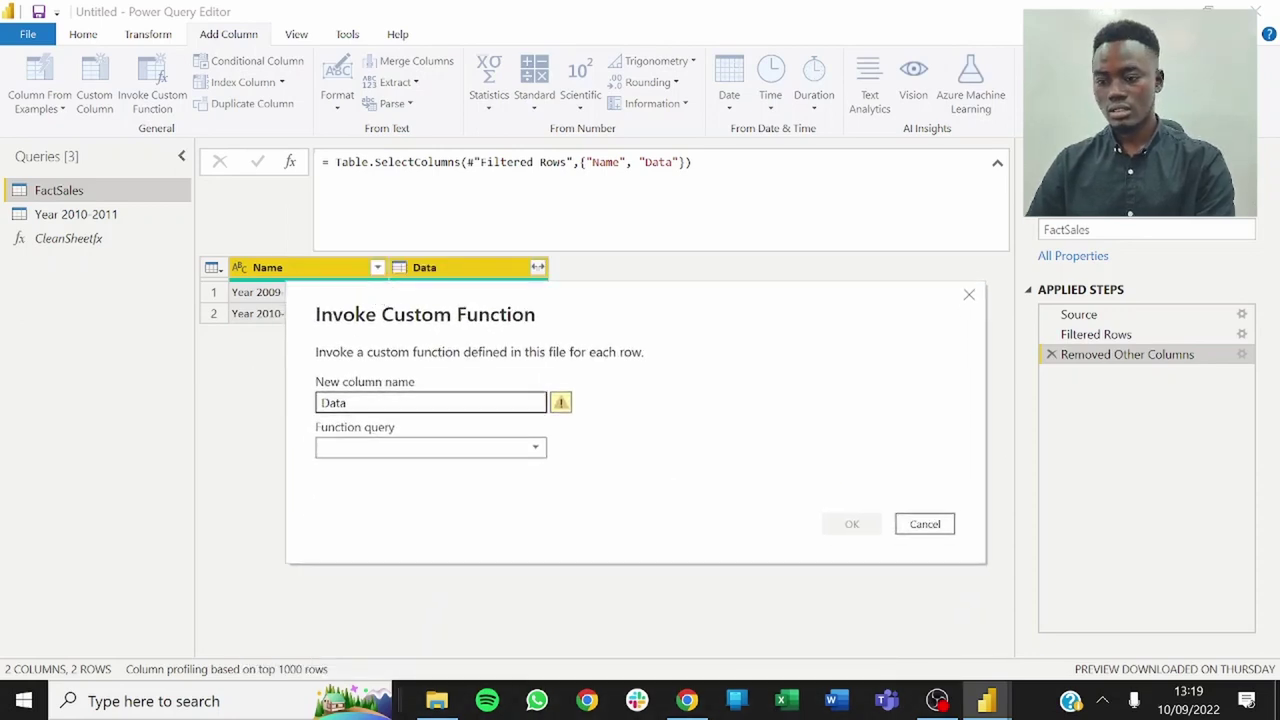
click(320, 402)
text(Calen)
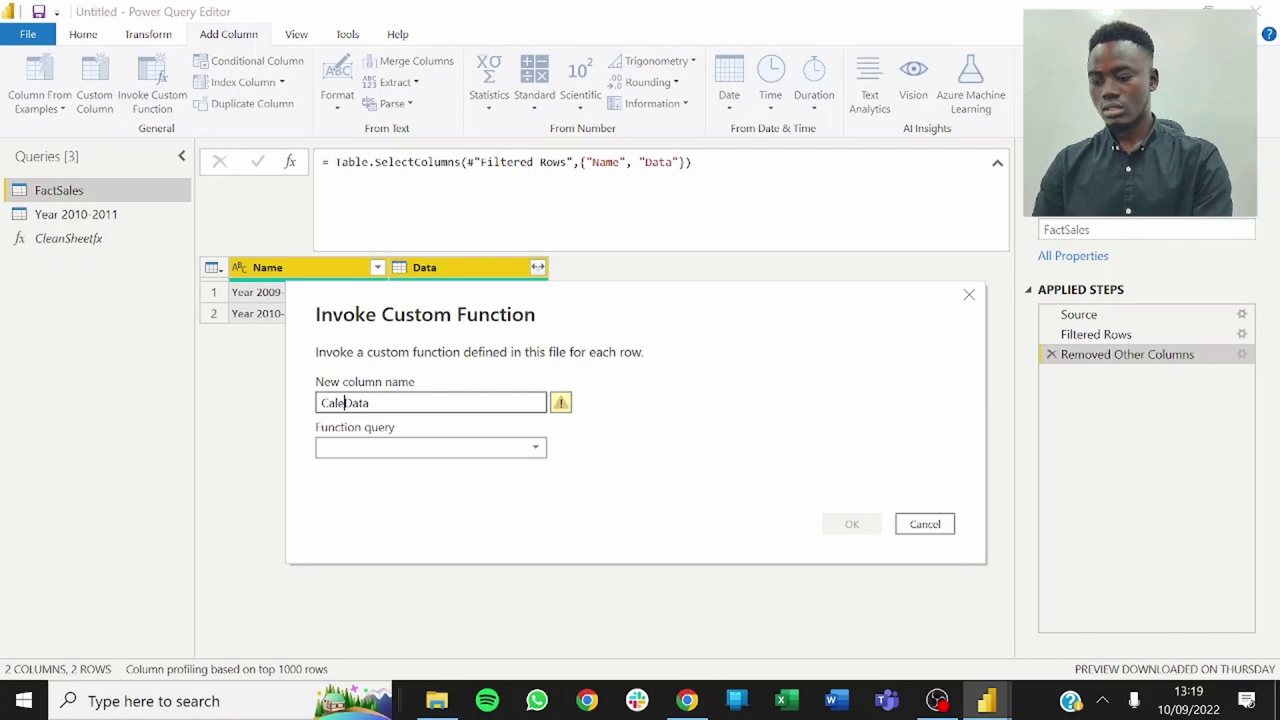
key(BackSpace)
key(BackSpace)
key(BackSpace)
key(BackSpace)
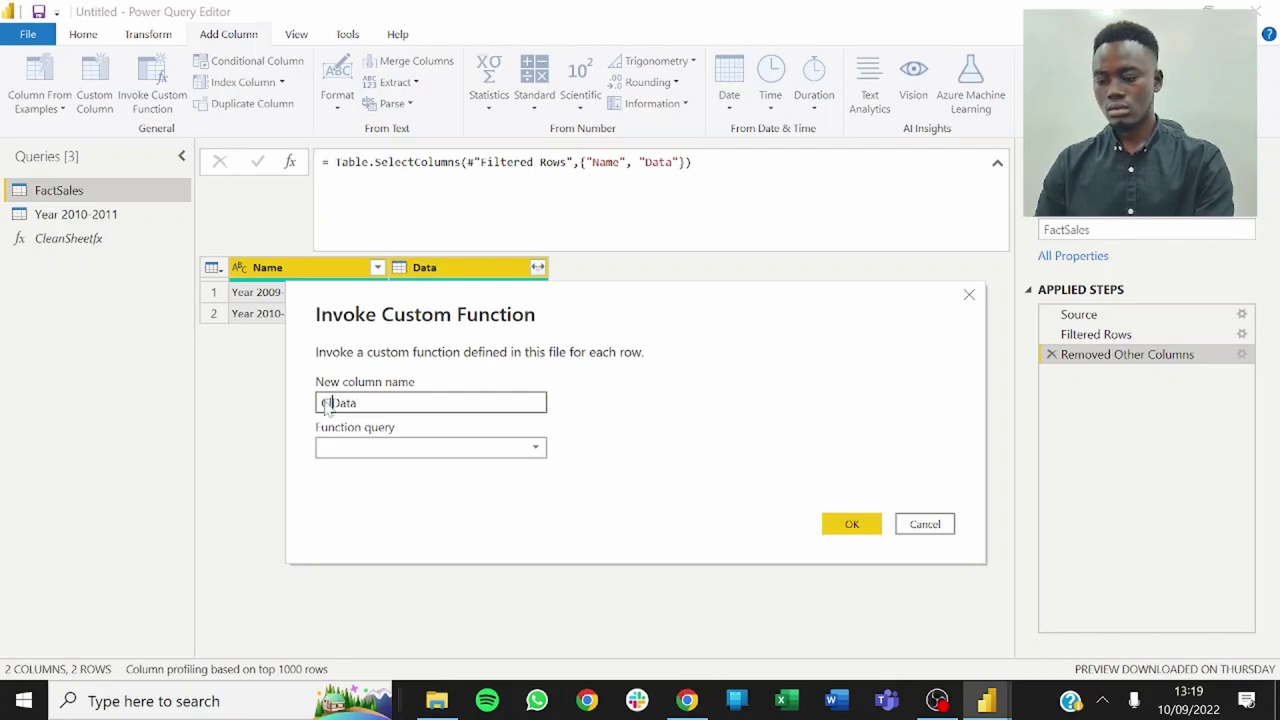
text(leaned)
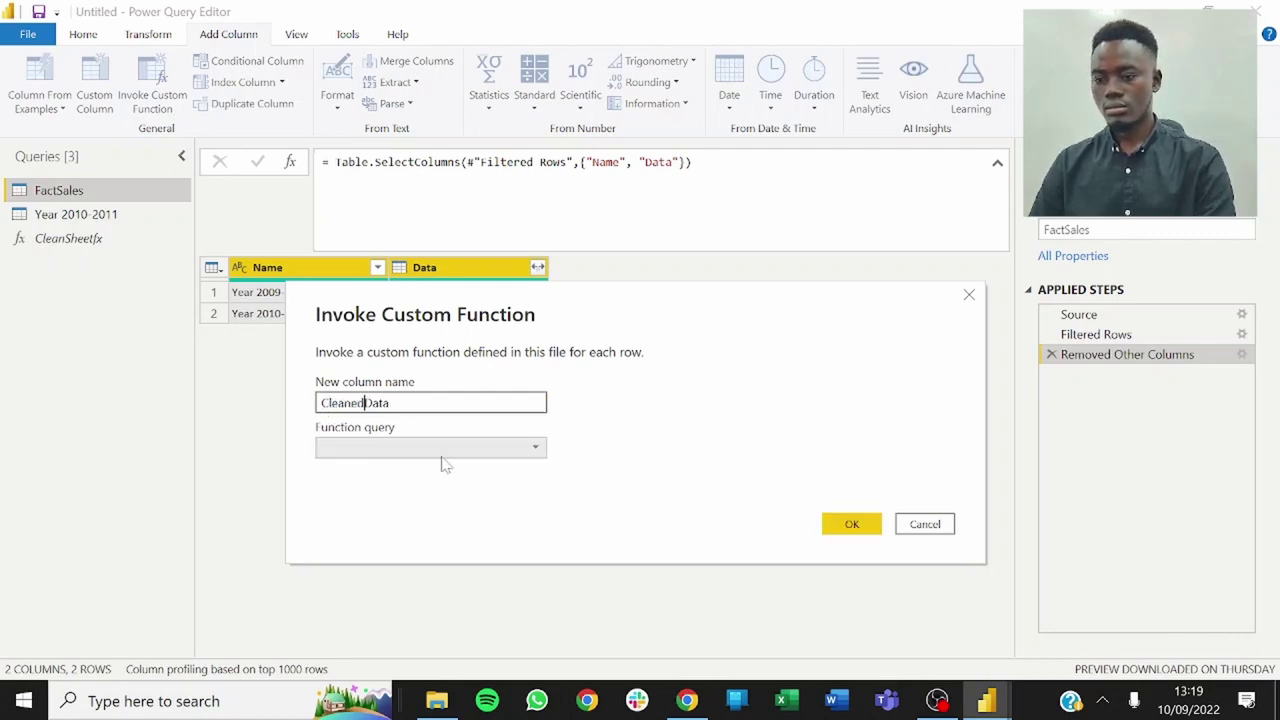
drag(694, 329, 692, 237)
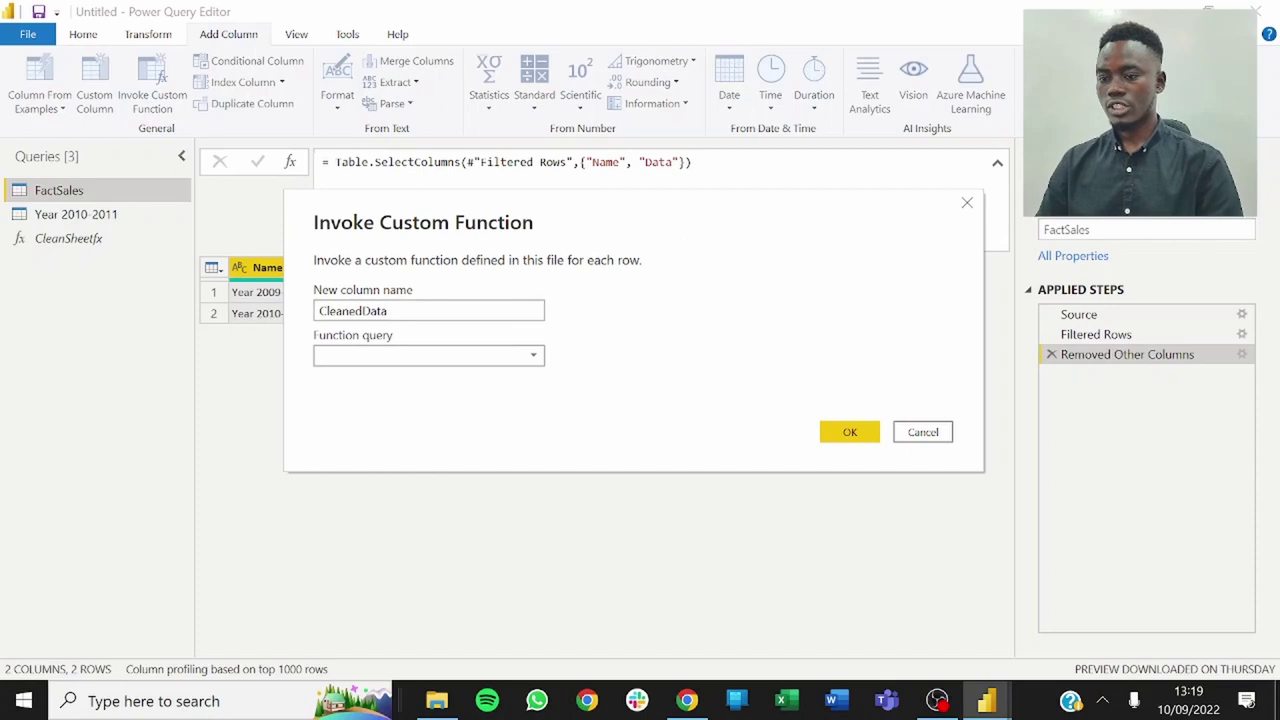
Choose CleanSheetfx with its DataSheet argument taken from the Data column, and confirm.
click(400, 356)
click(376, 377)
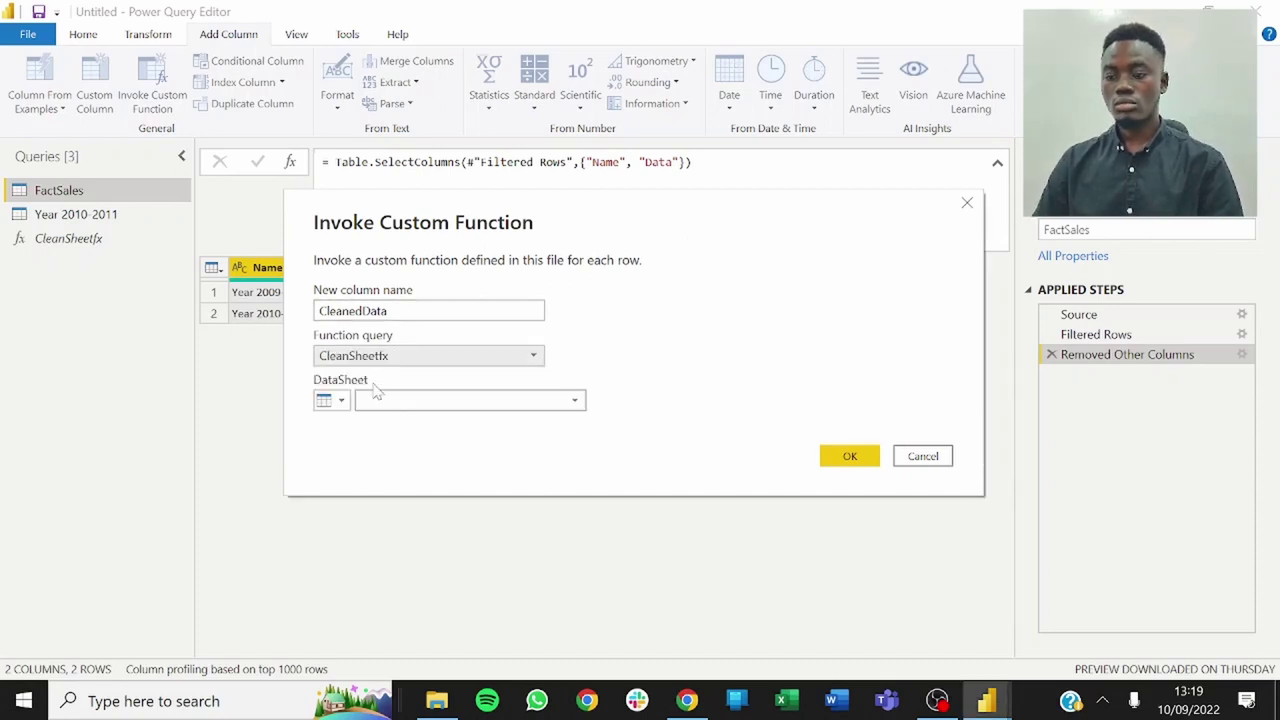
click(380, 401)
click(336, 440)
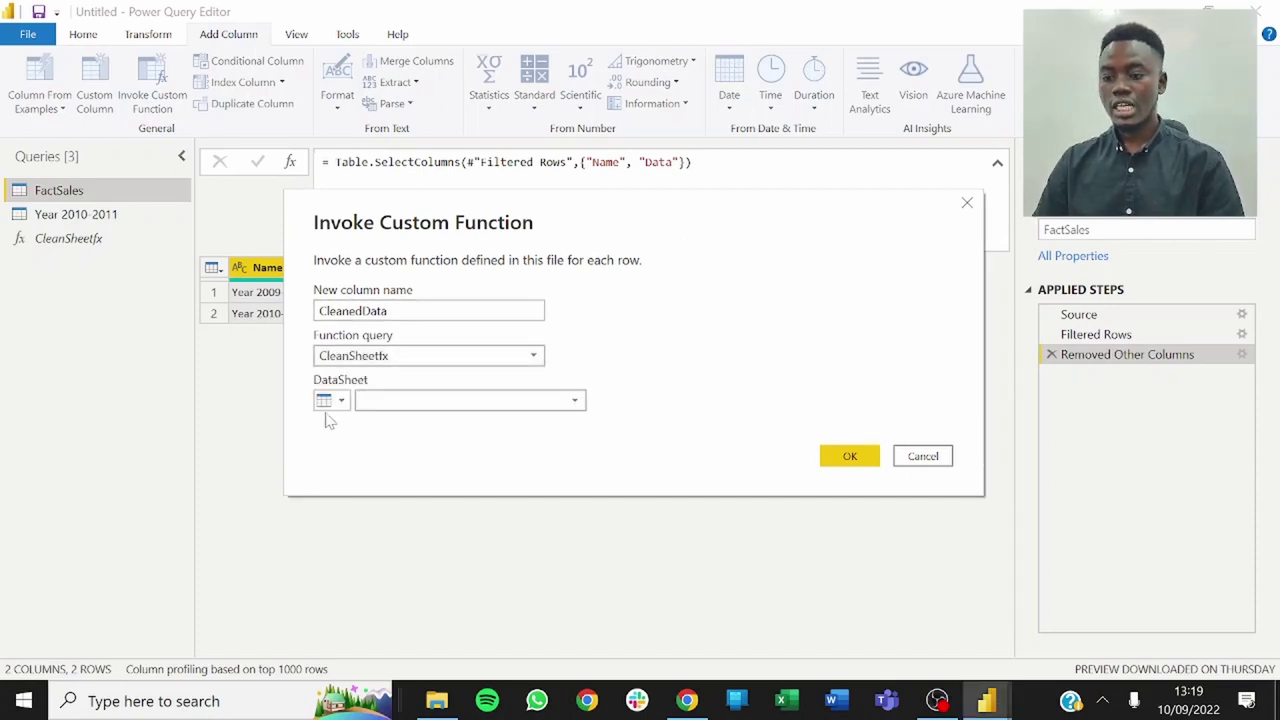
click(334, 401)
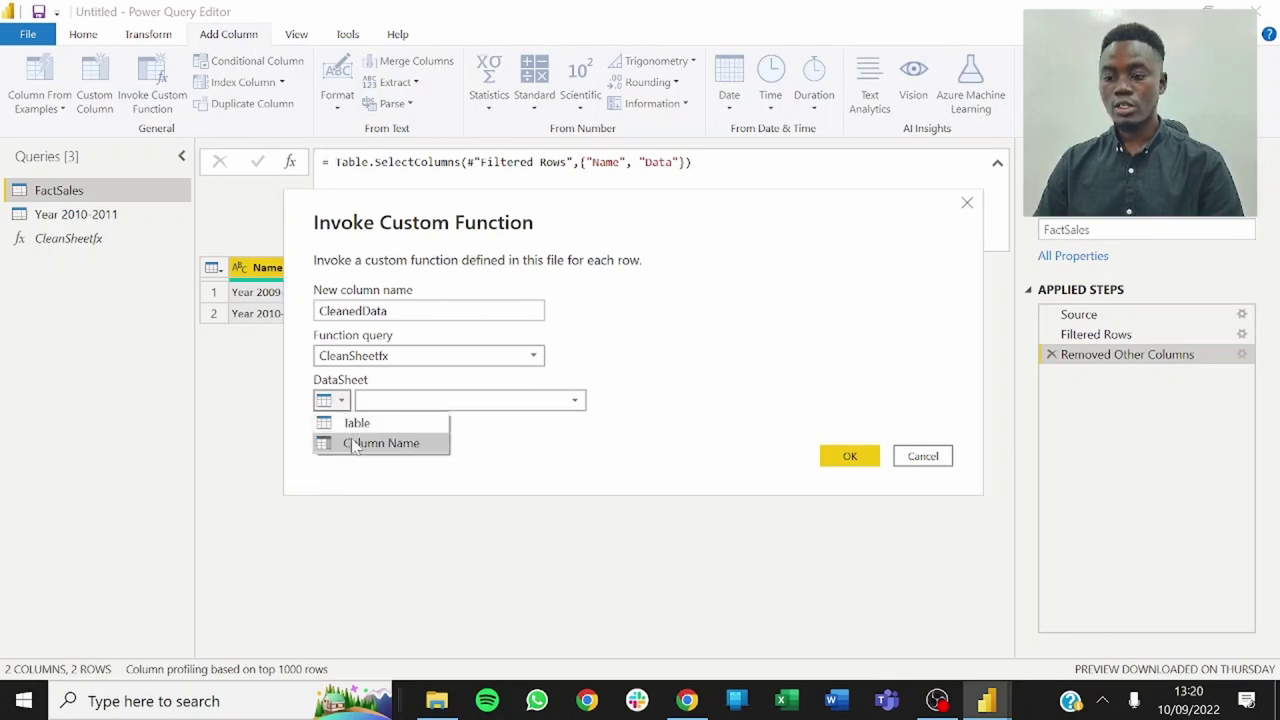
click(350, 443)
drag(504, 215, 638, 216)
click(617, 365)
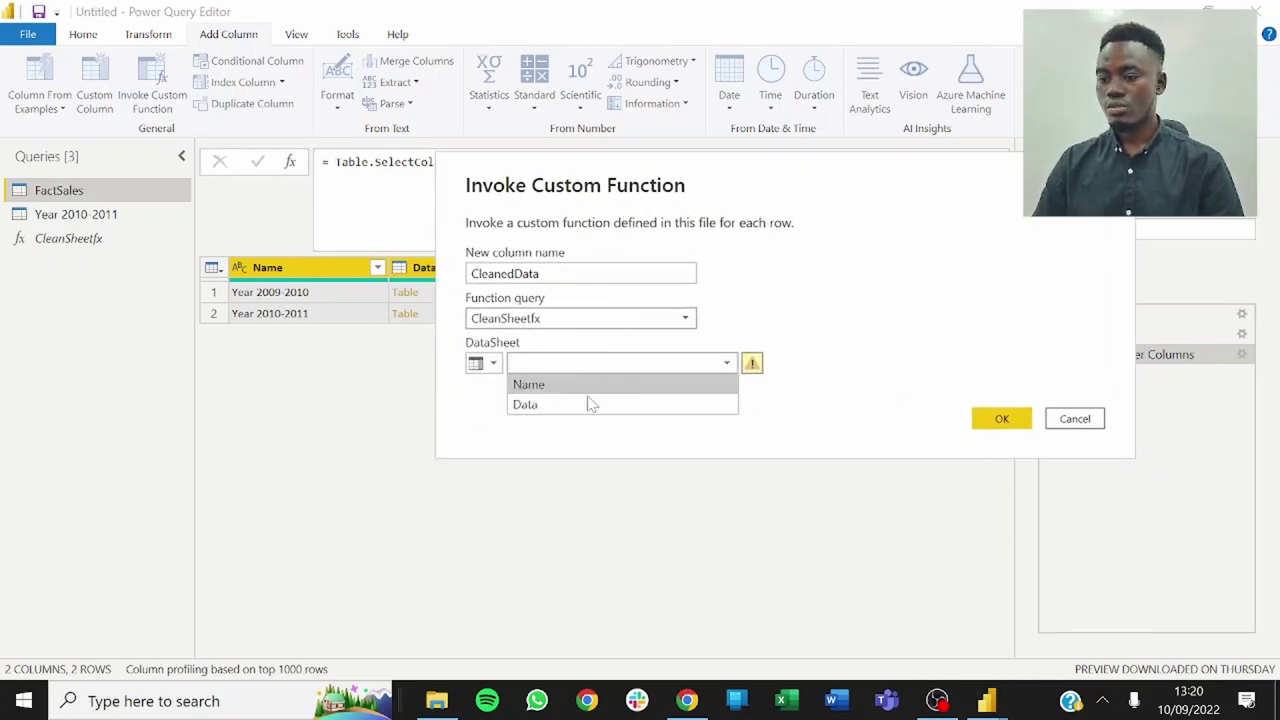
click(585, 404)
click(1004, 420)
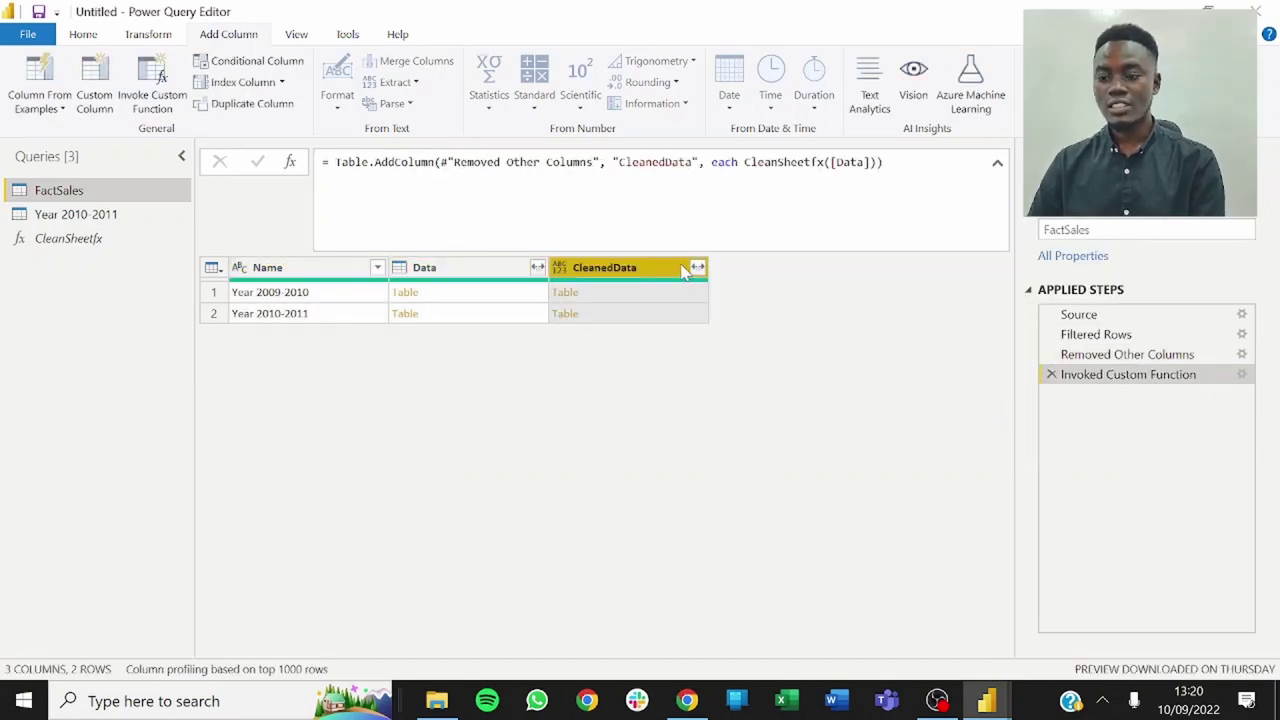
Remove the original Data column from FactSales.
click(471, 270)
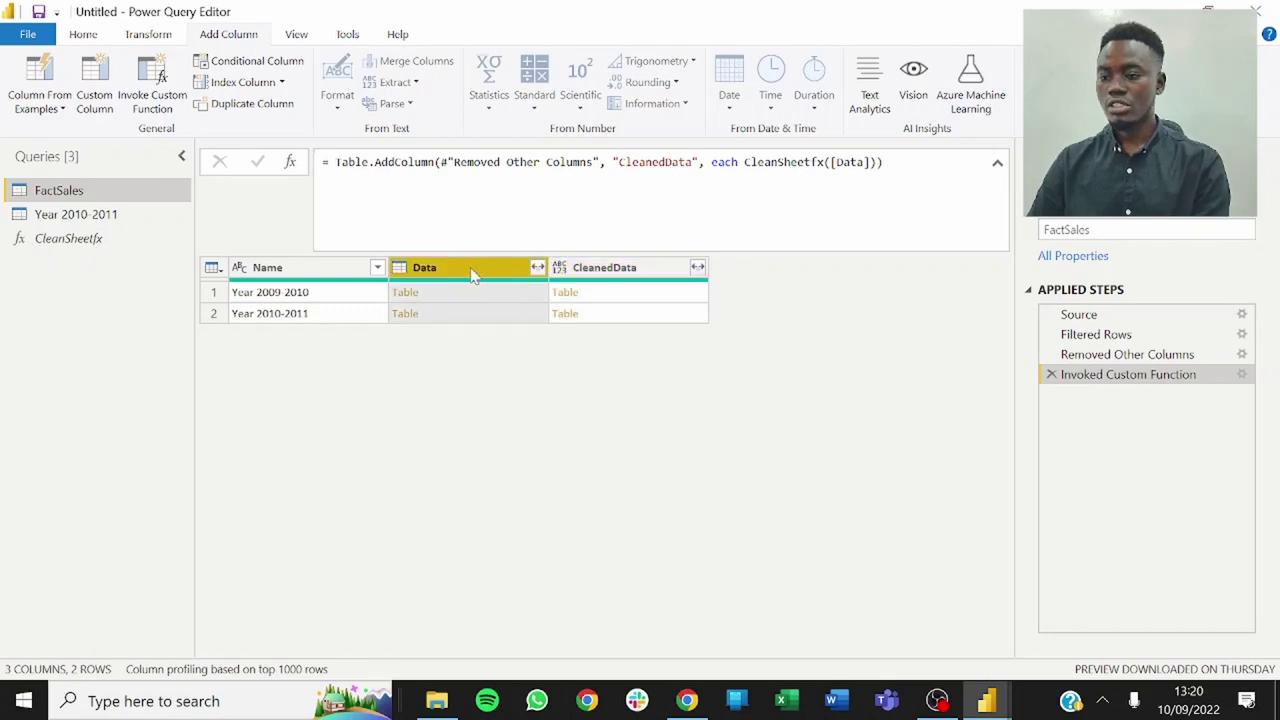
right_click(472, 268)
click(505, 303)
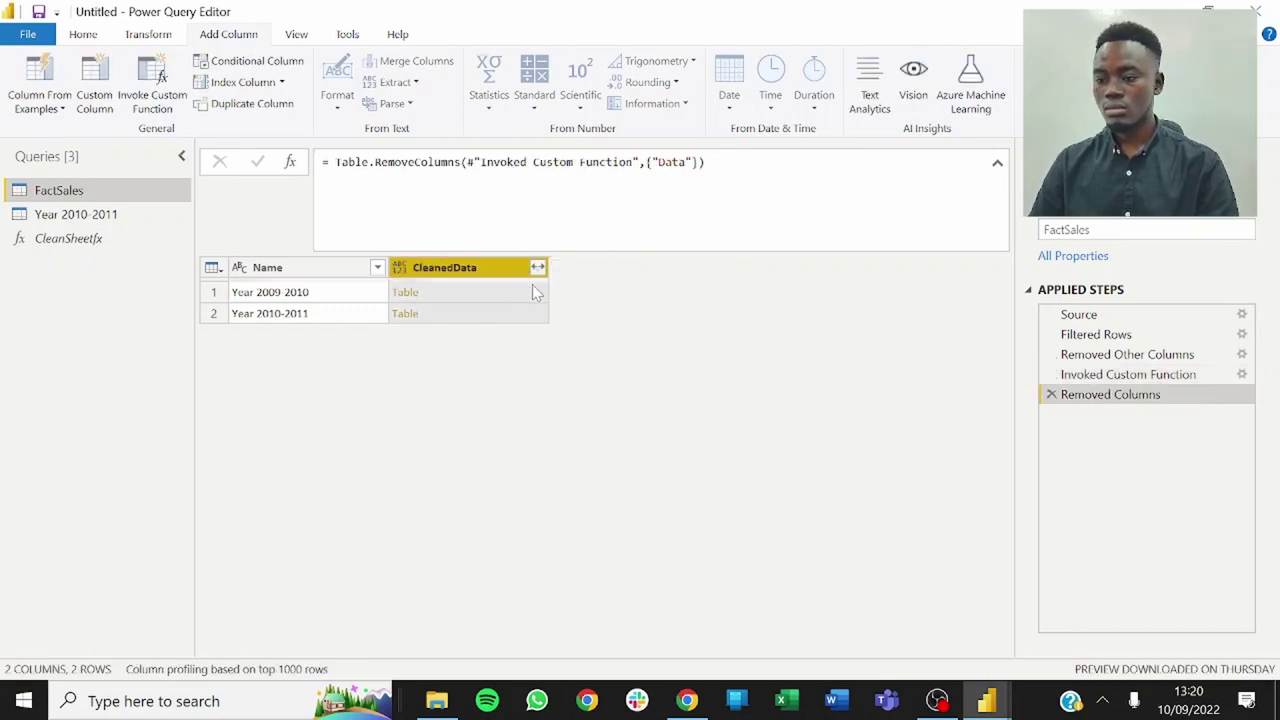
Expand CleanedData into its columns without the original name prefix.
click(538, 268)
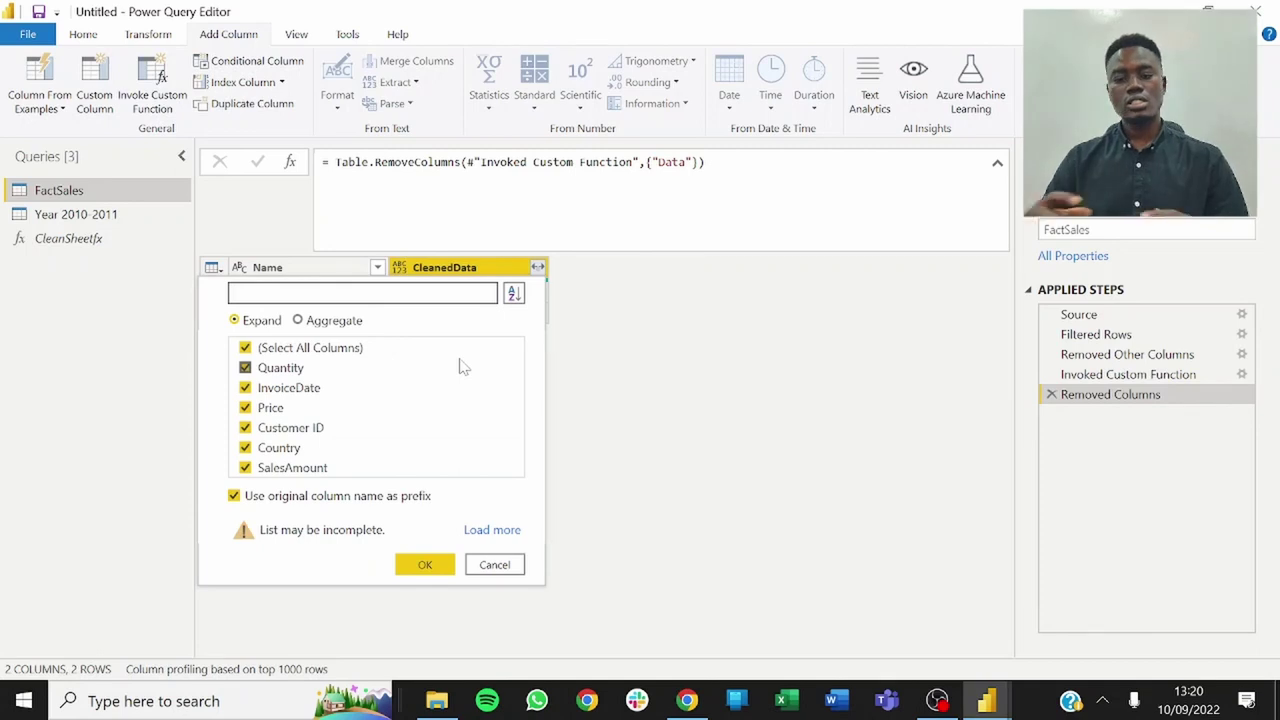
click(297, 495)
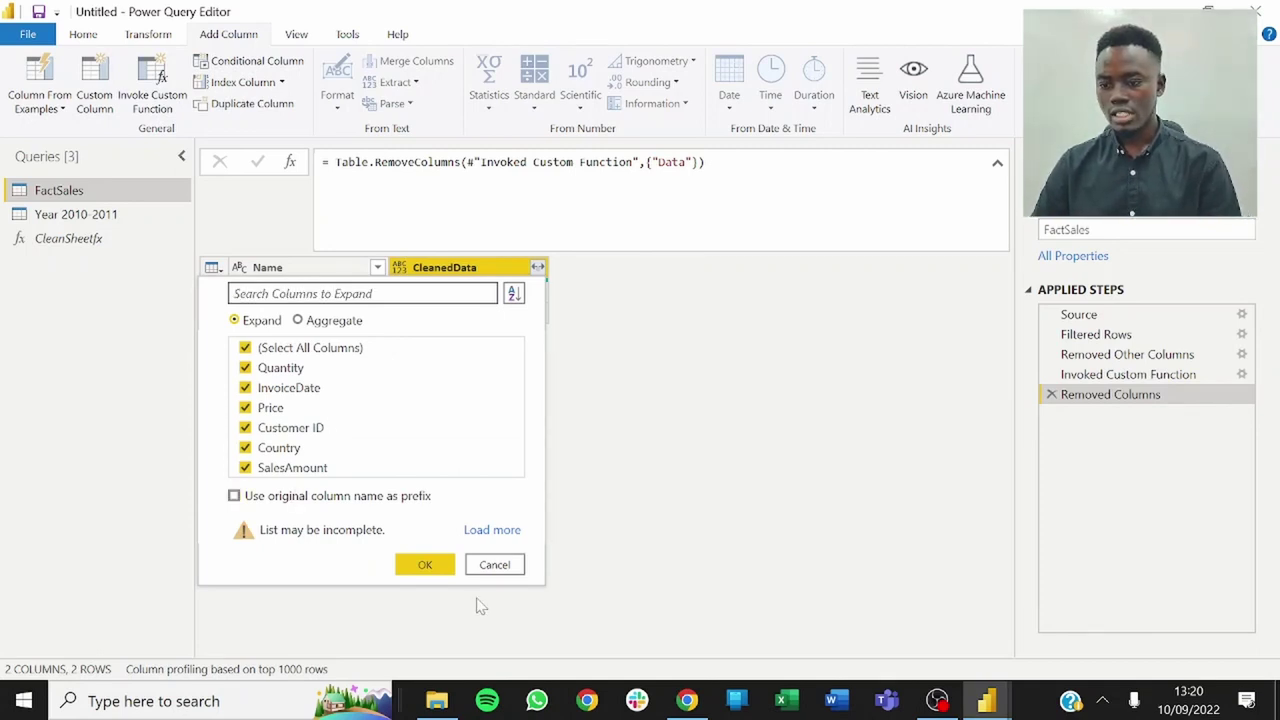
click(428, 566)
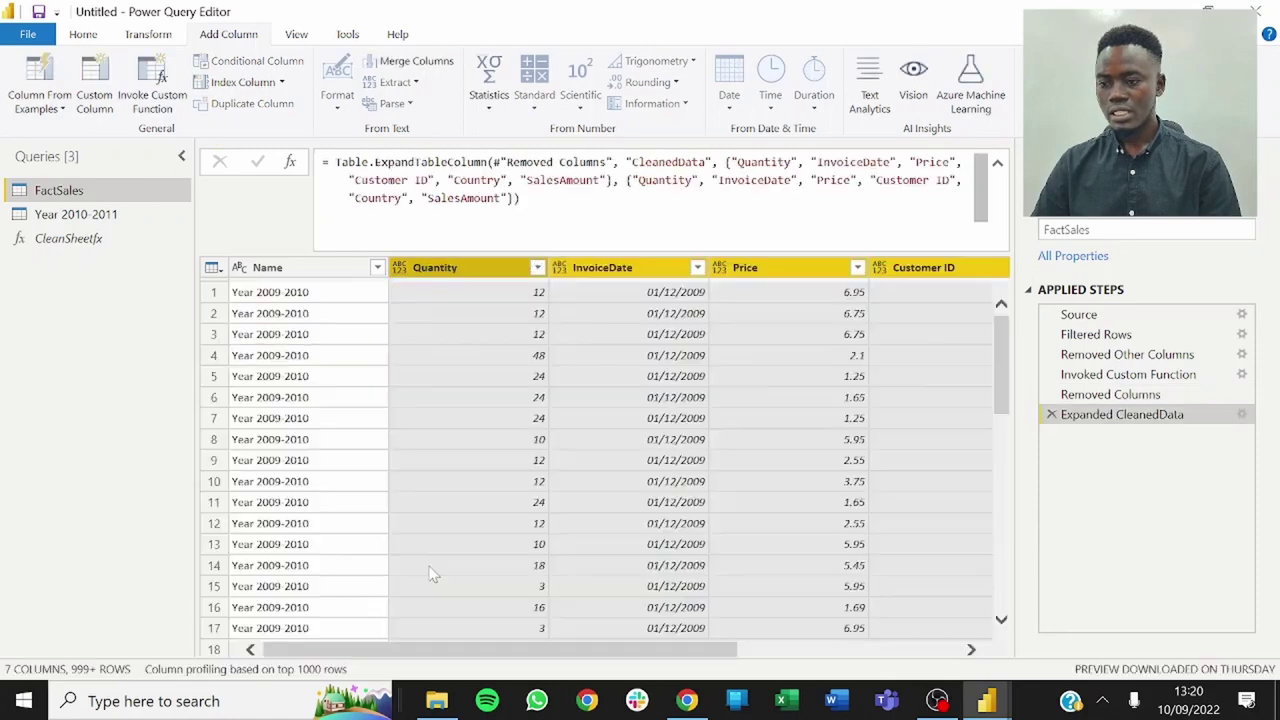
drag(488, 652, 320, 631)
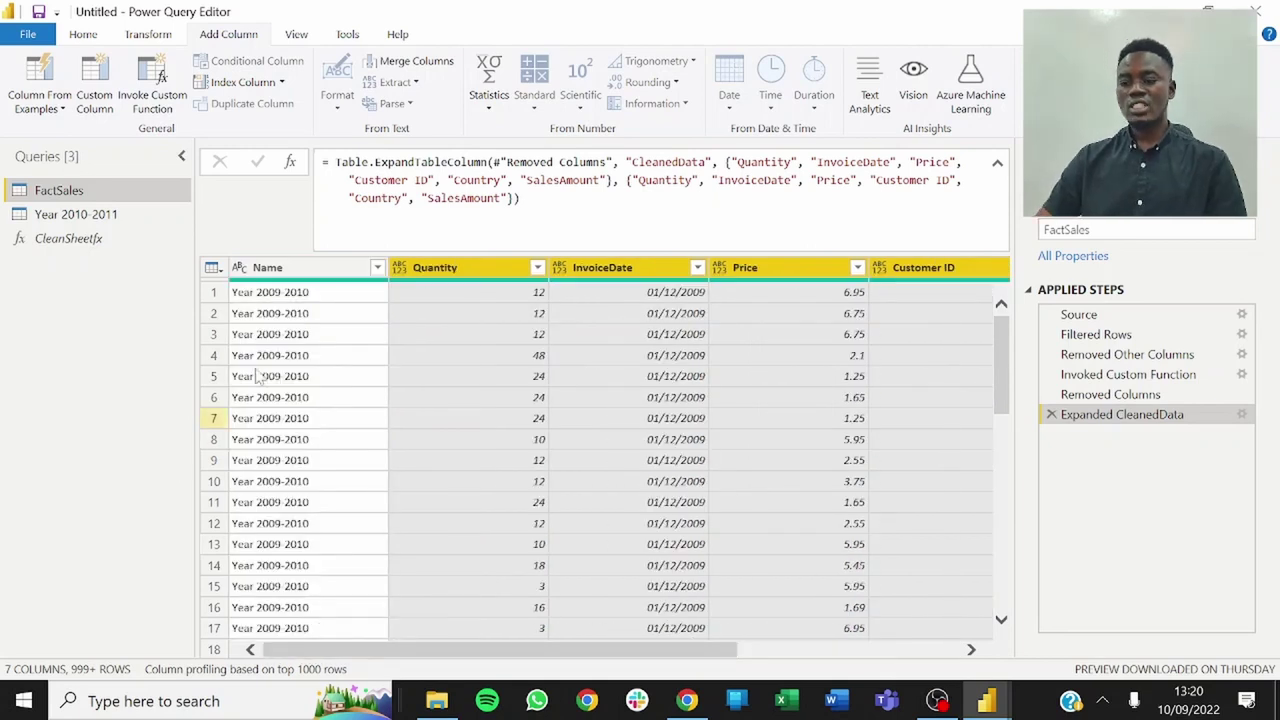
click(362, 268)
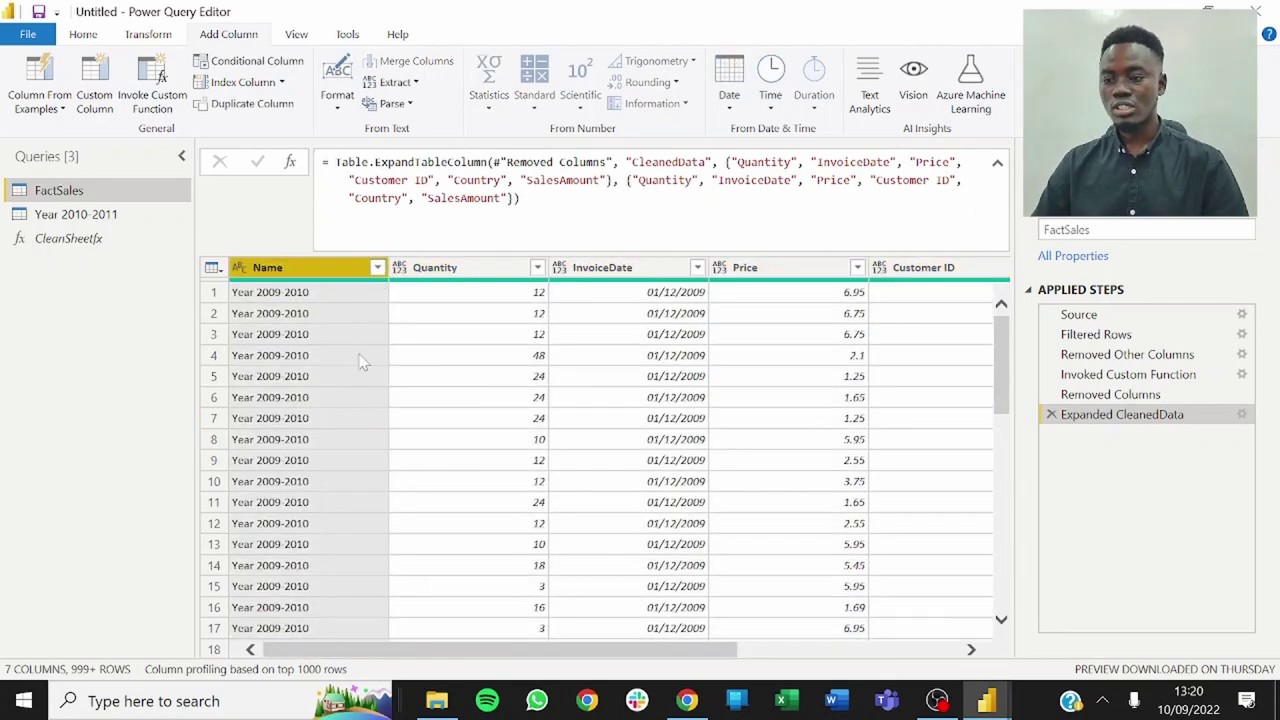
click(377, 267)
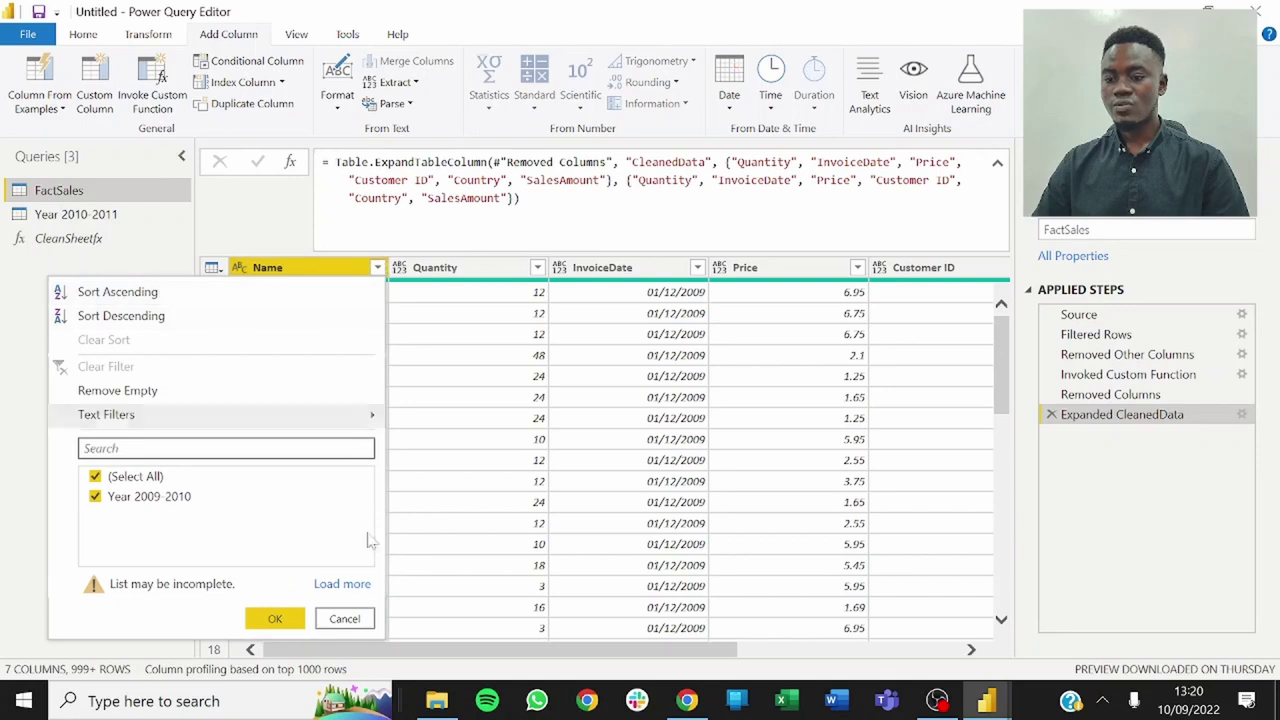
click(342, 583)
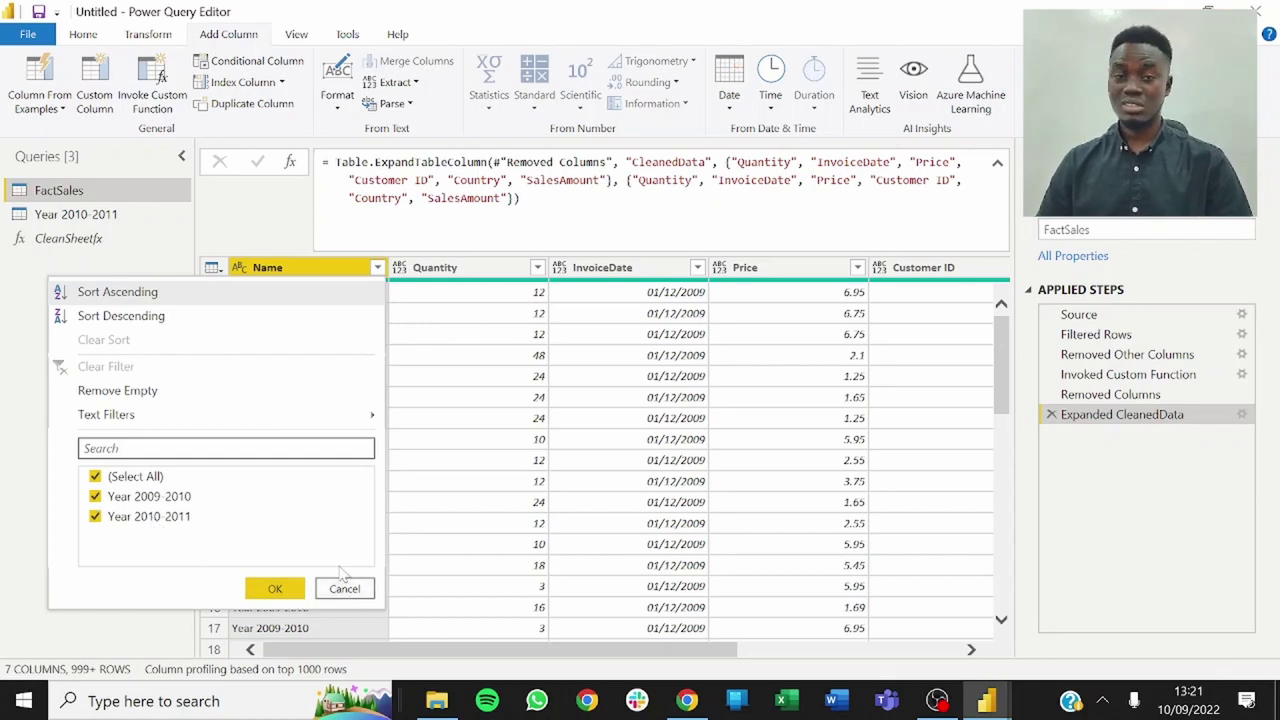
click(360, 592)
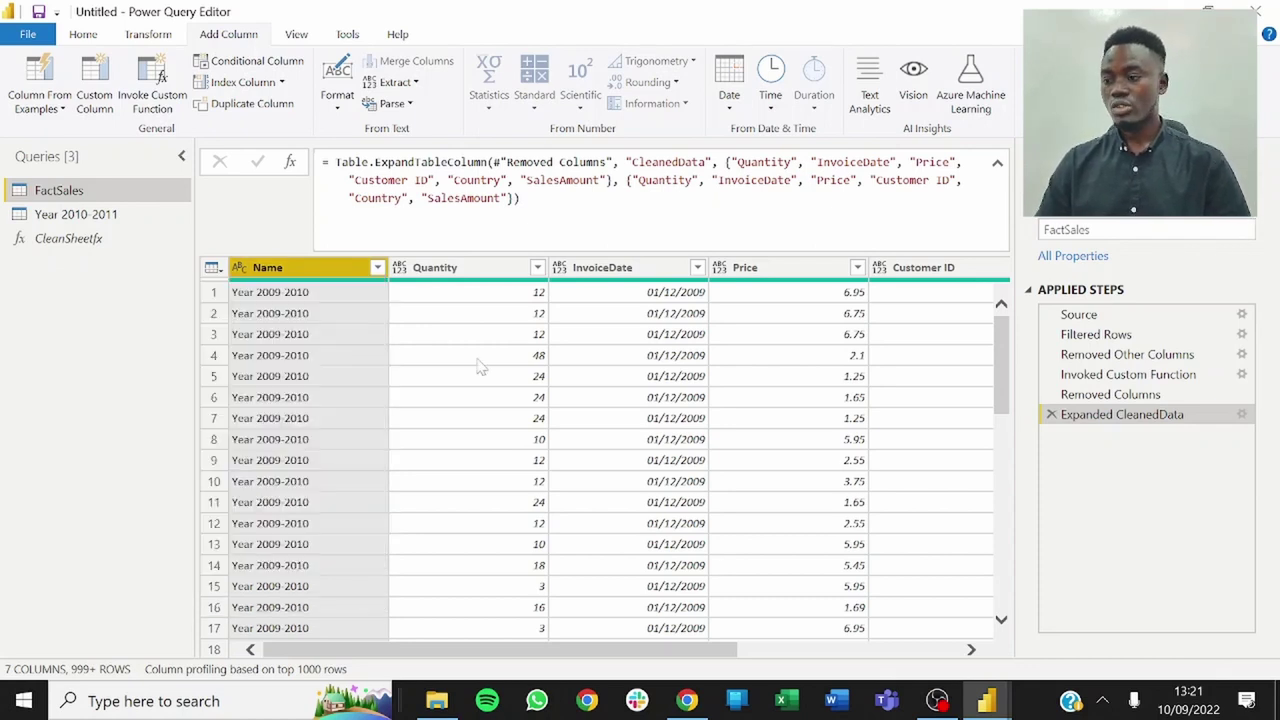
right_click(278, 270)
Remove Name; set Quantity to Whole Number, InvoiceDate to Date, Price to Fixed decimal.
click(343, 265)
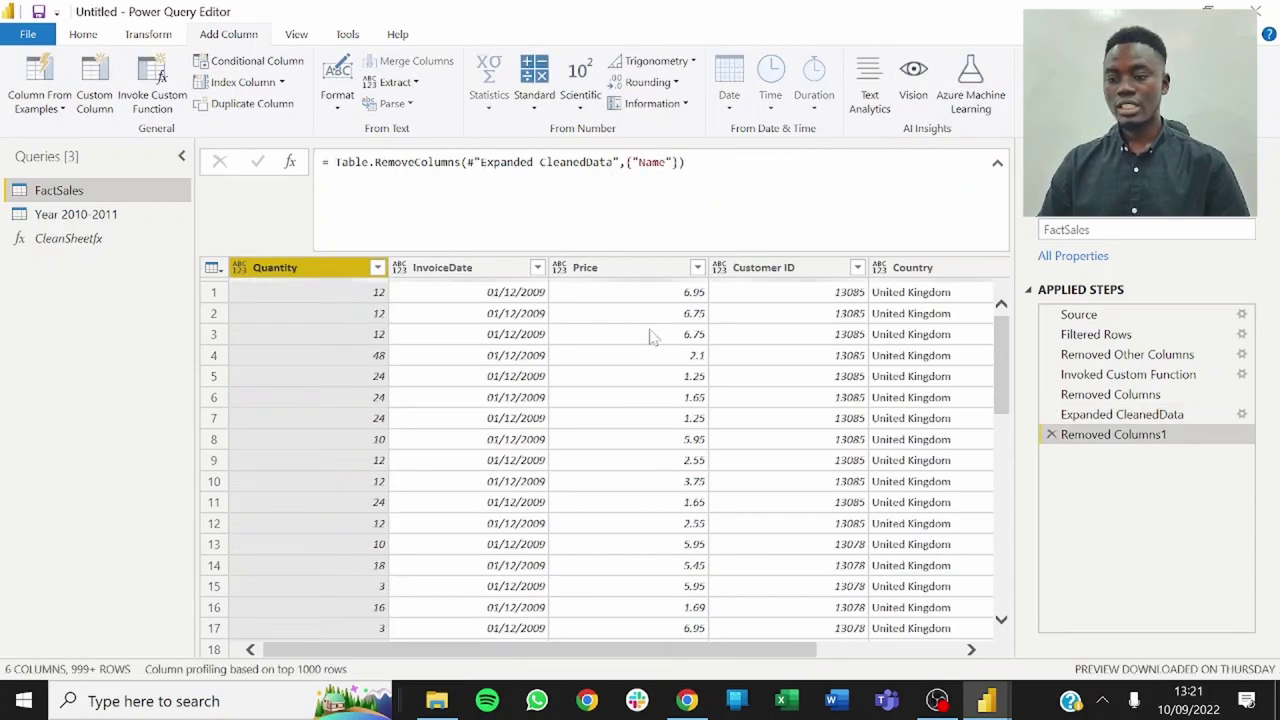
click(241, 268)
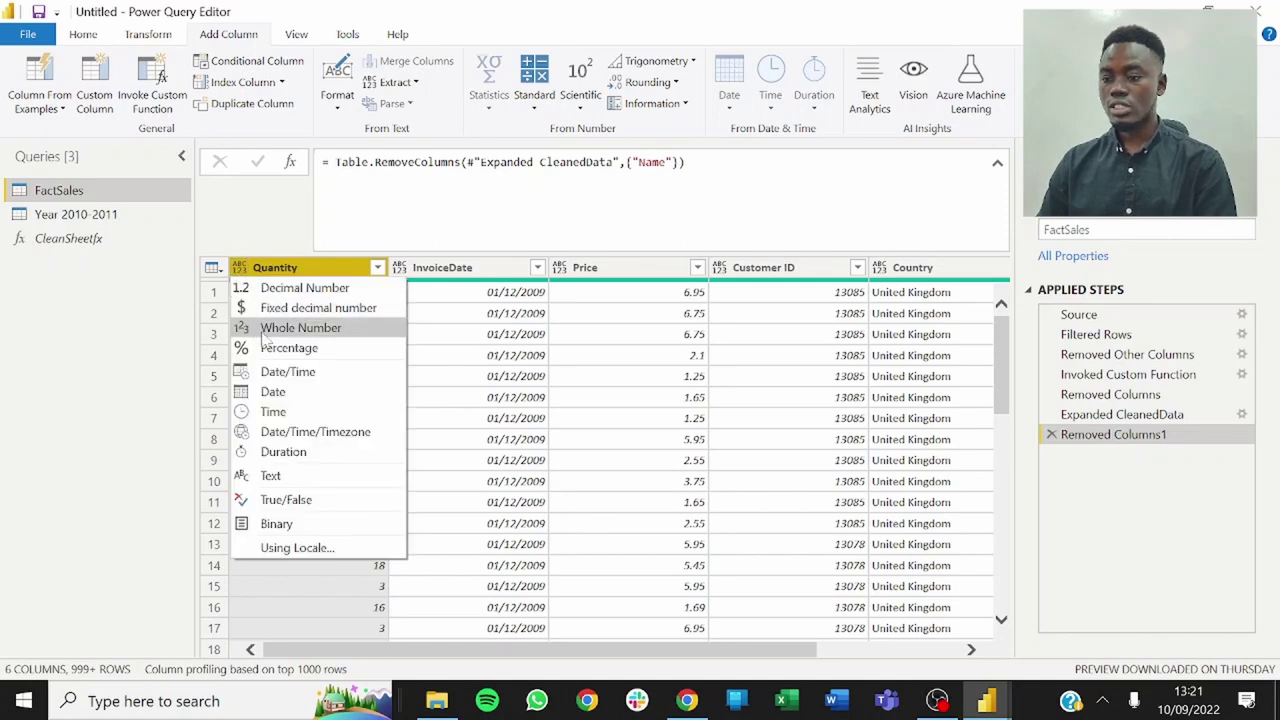
click(298, 328)
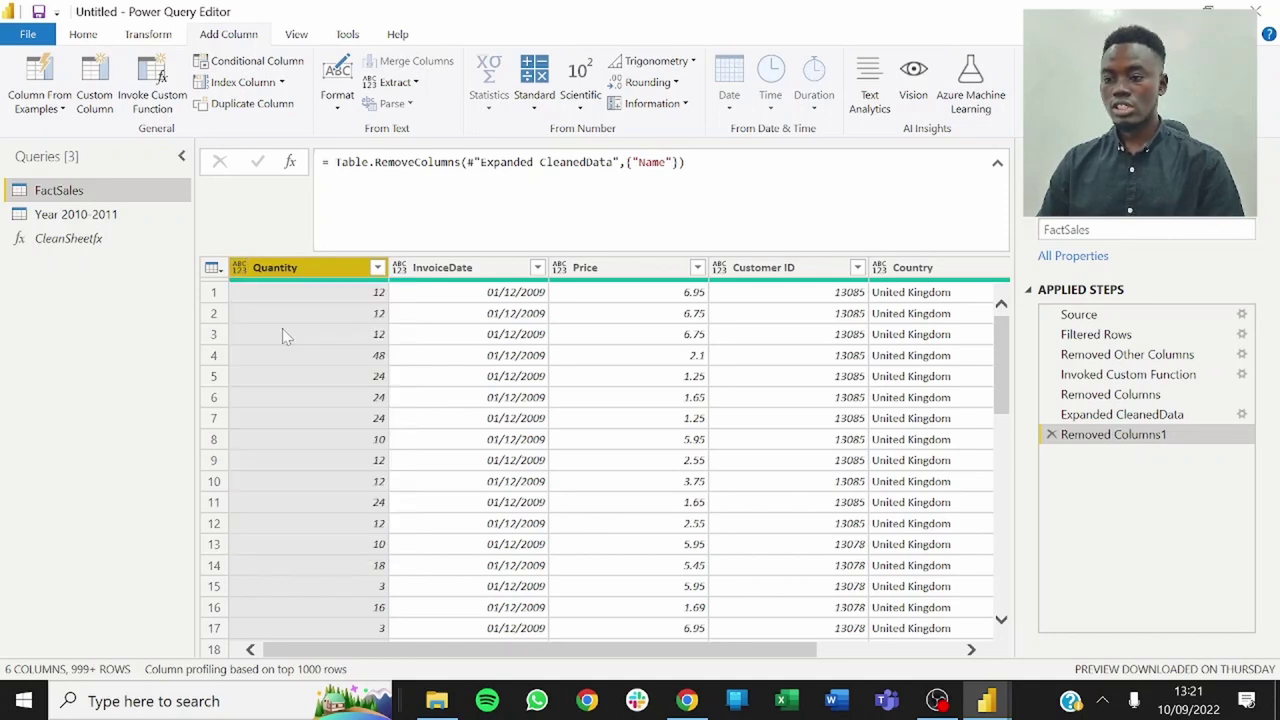
click(402, 278)
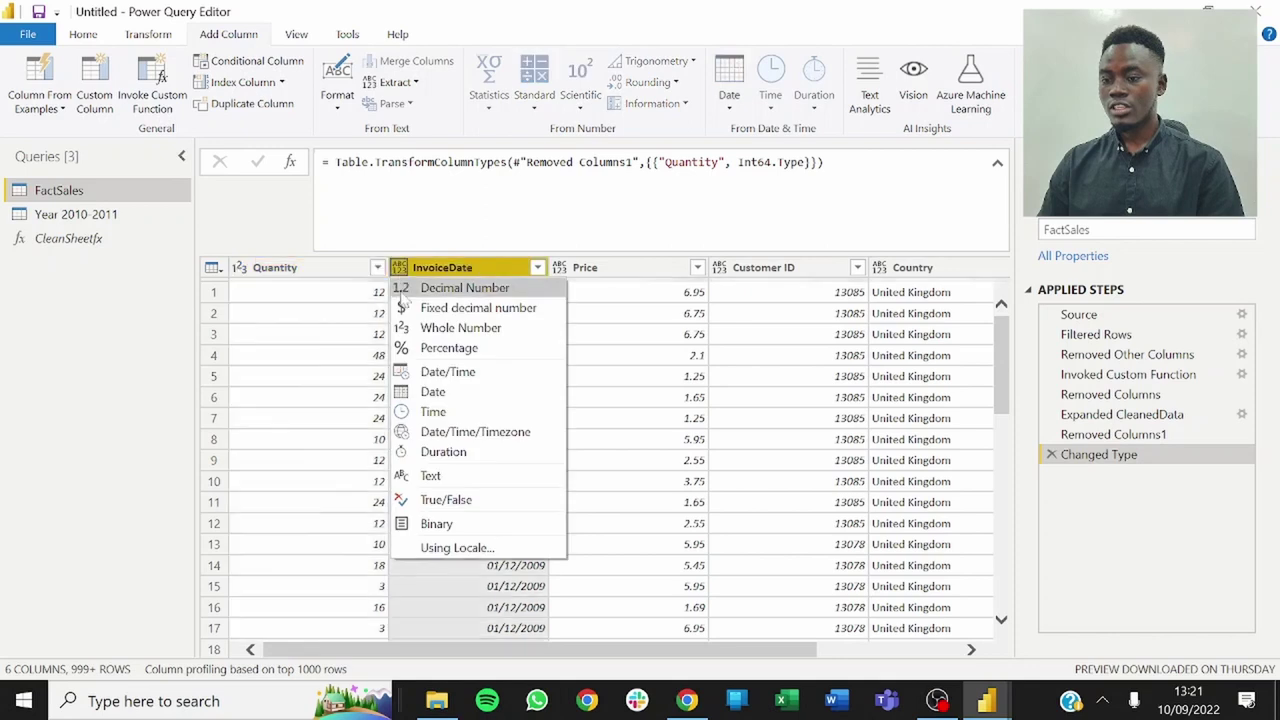
click(446, 393)
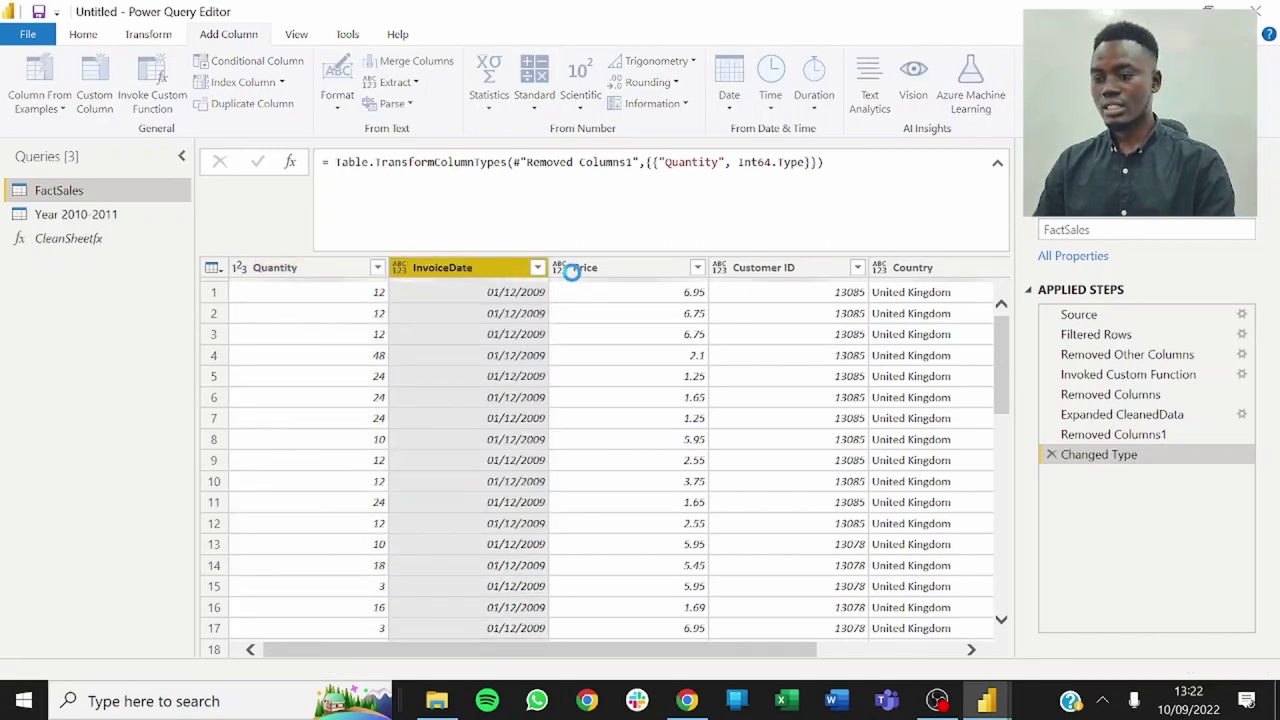
click(571, 270)
click(559, 268)
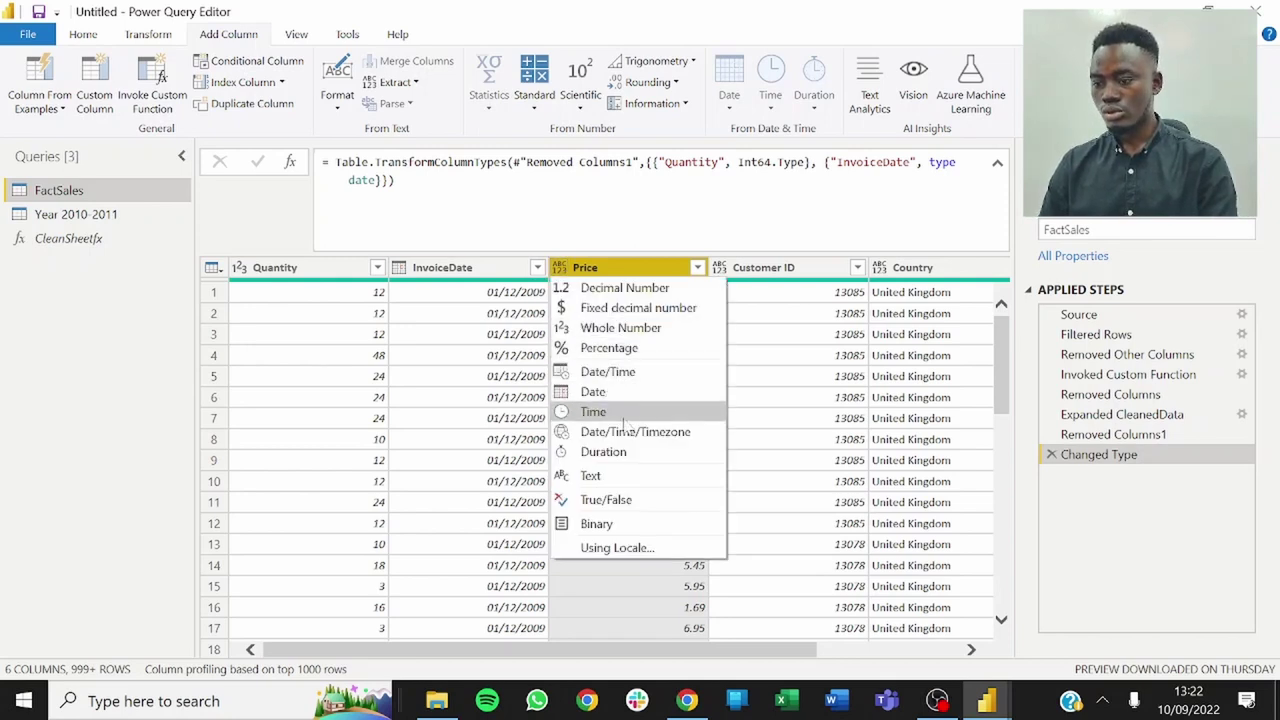
click(598, 307)
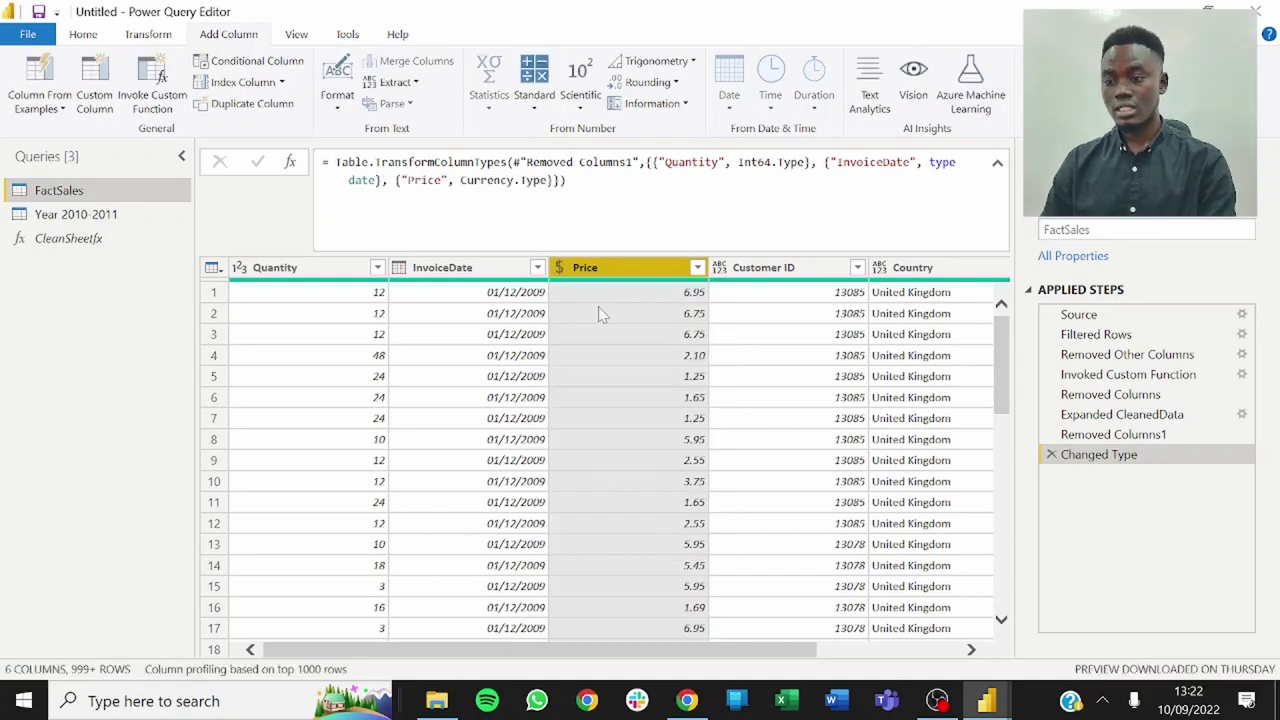
Set Customer ID to Whole Number, Country to Text and SalesAmount to Fixed decimal.
click(731, 269)
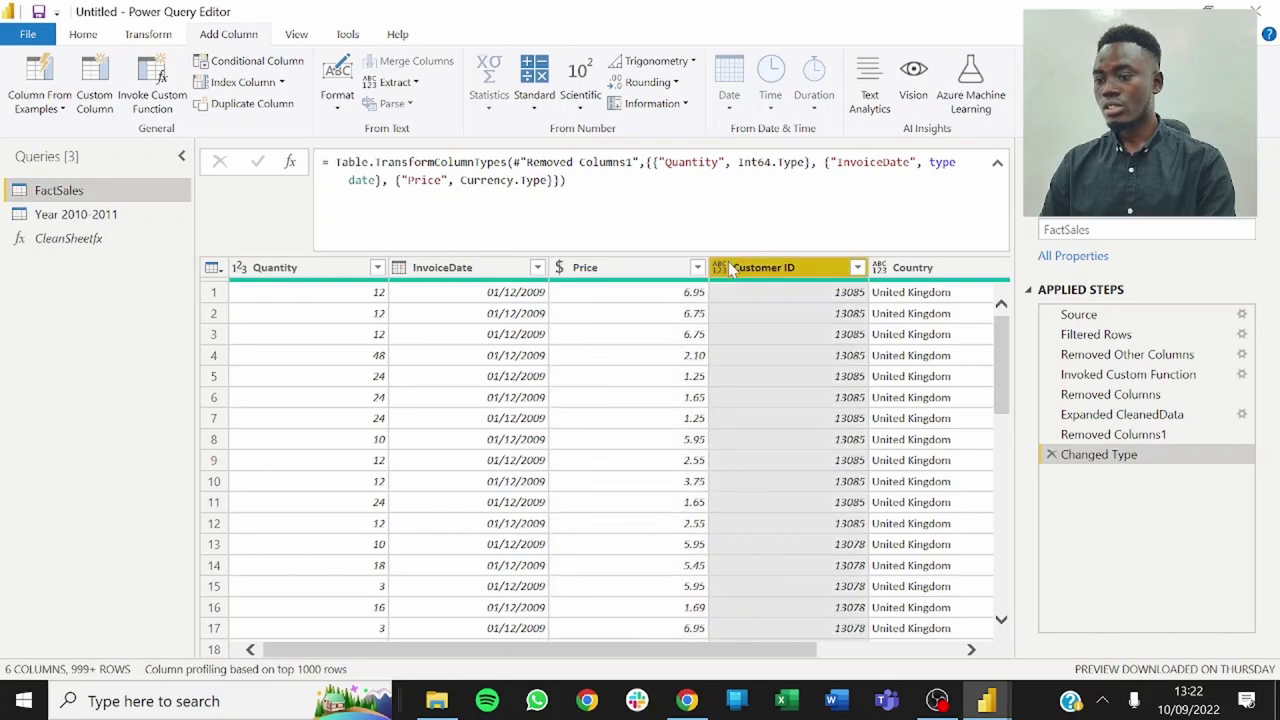
click(727, 268)
click(761, 326)
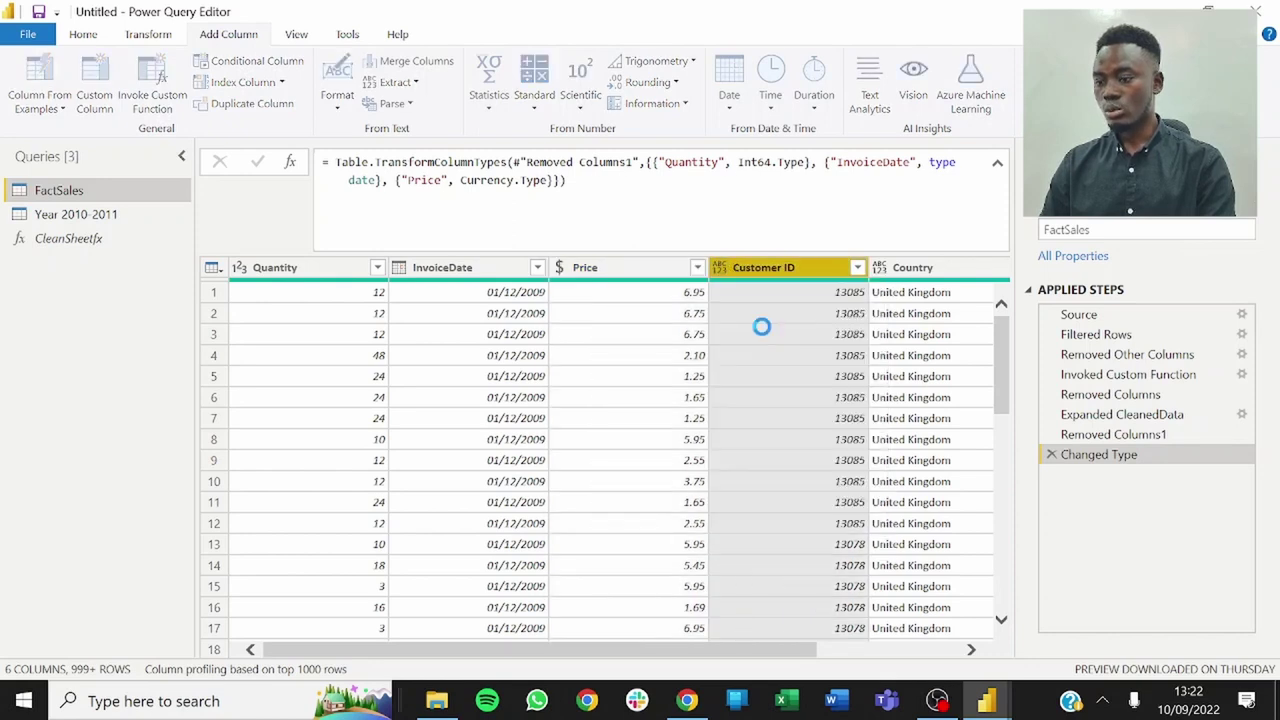
drag(805, 650, 1013, 650)
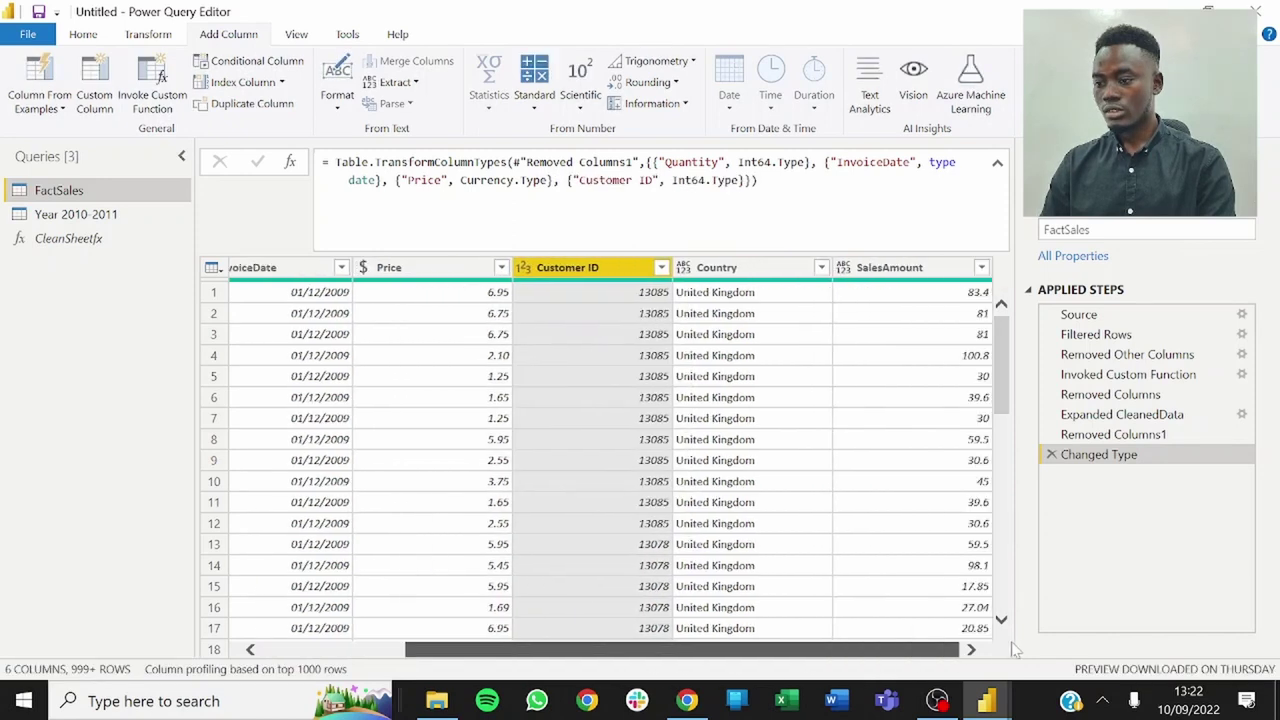
click(685, 268)
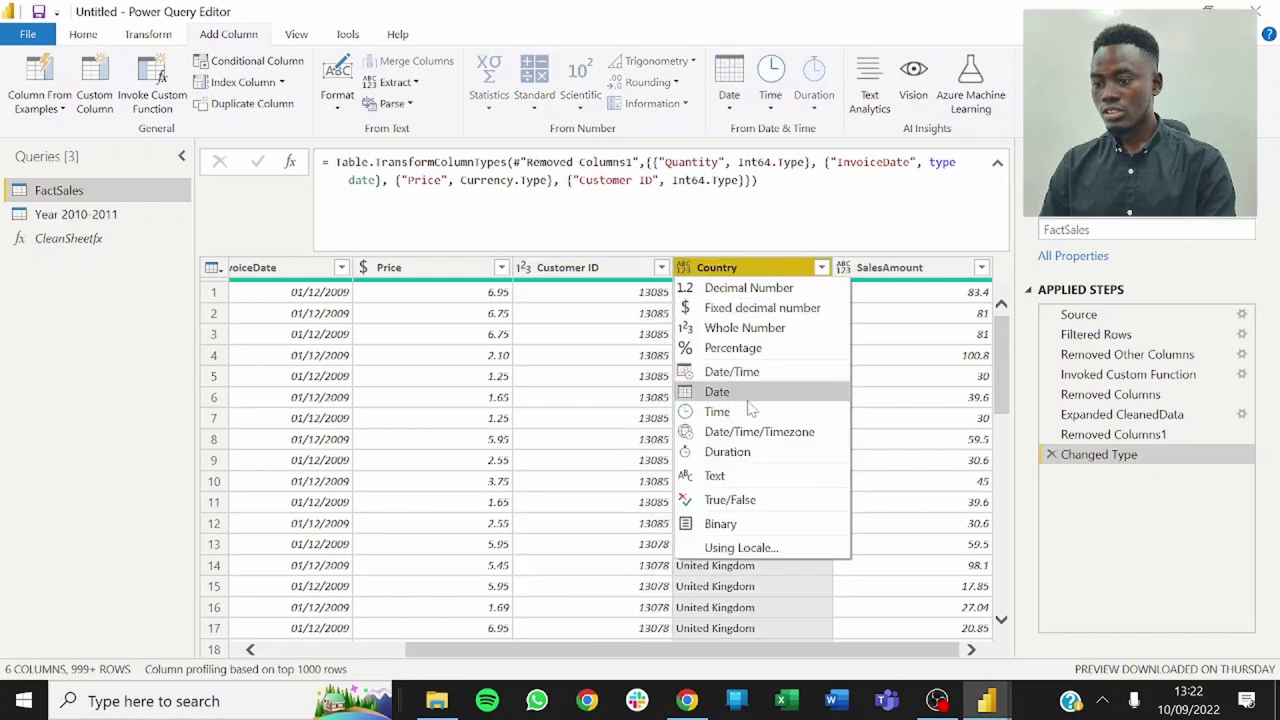
click(722, 476)
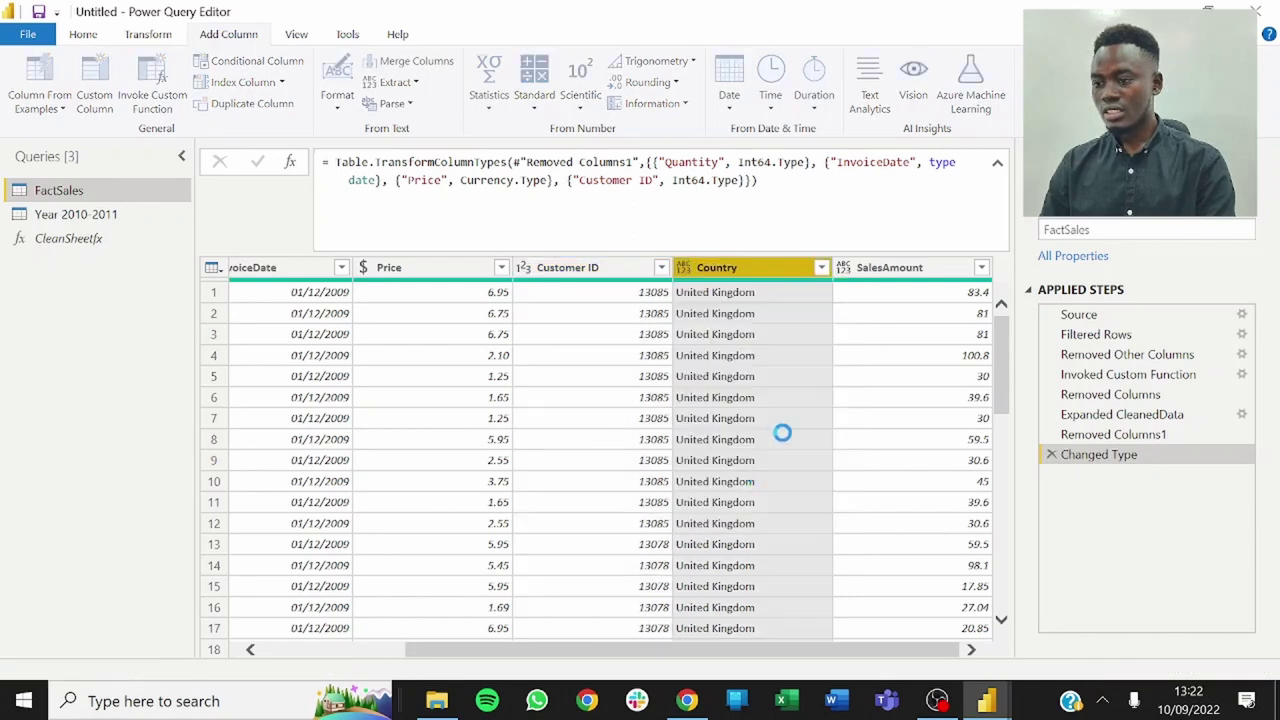
click(866, 268)
click(843, 268)
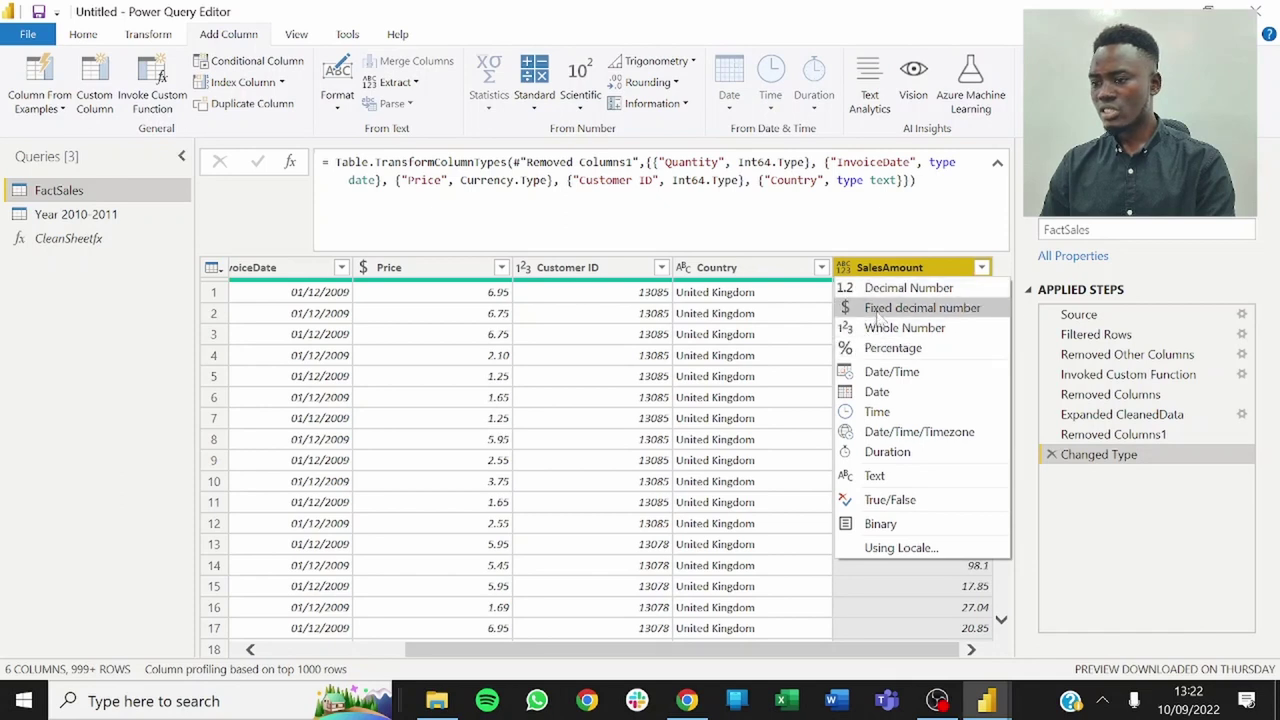
click(876, 310)
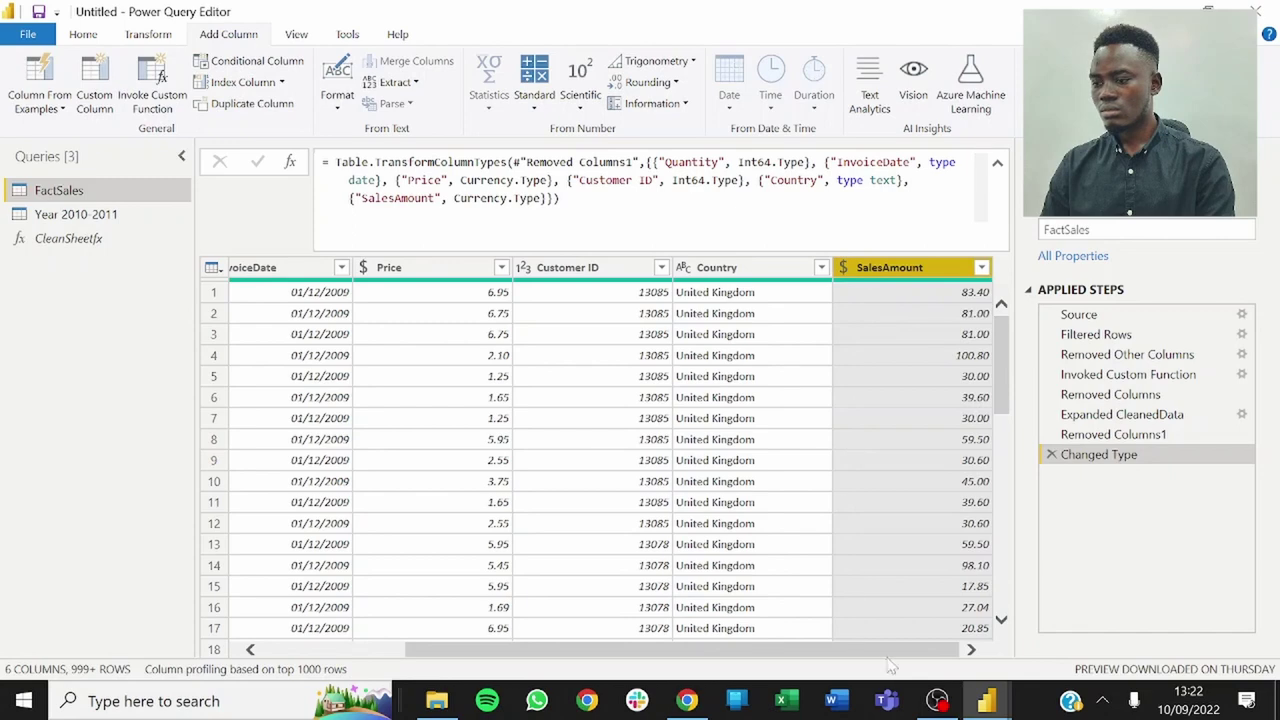
drag(885, 648, 520, 648)
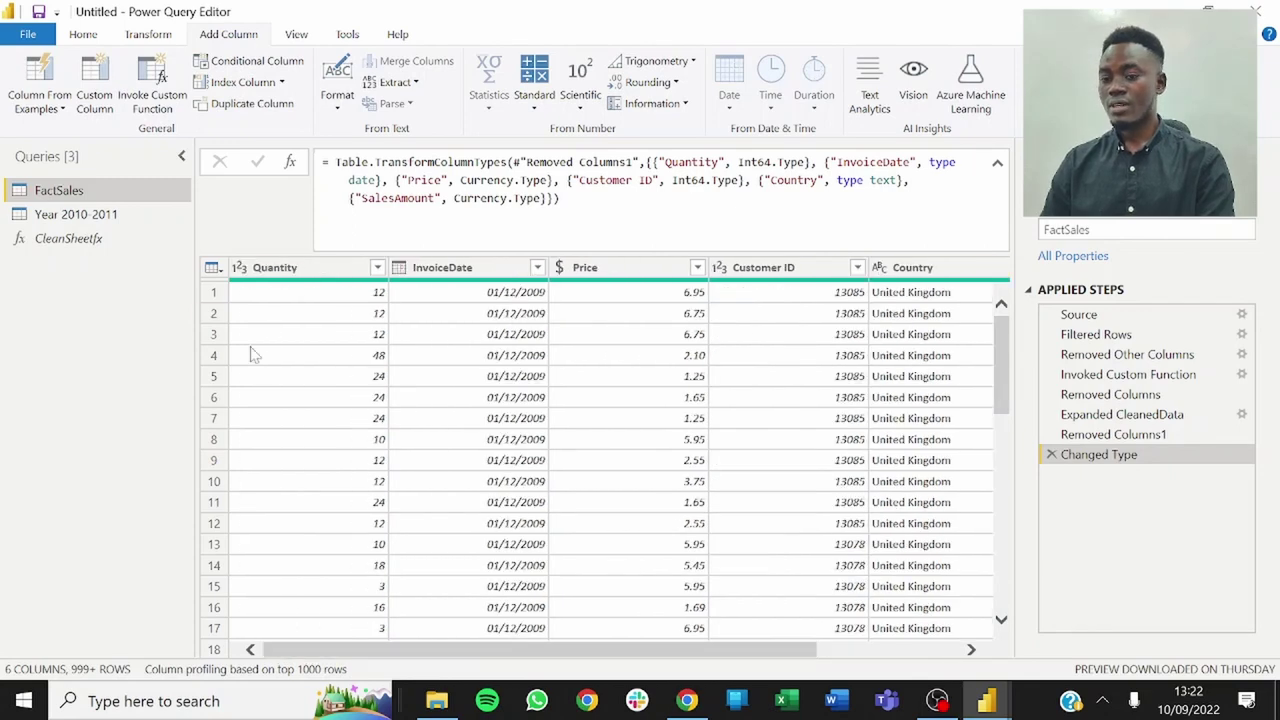
click(112, 216)
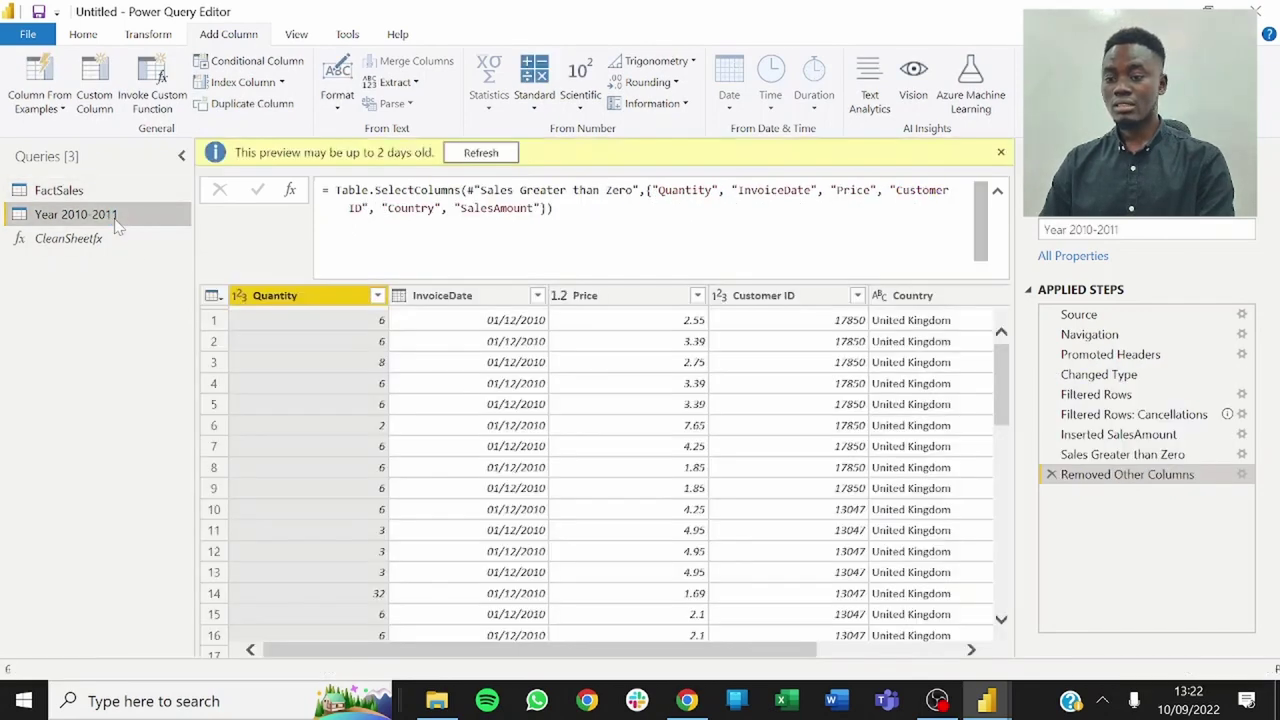
Delete the Year 2010-2011 query after confirming, then return to FactSales.
right_click(78, 216)
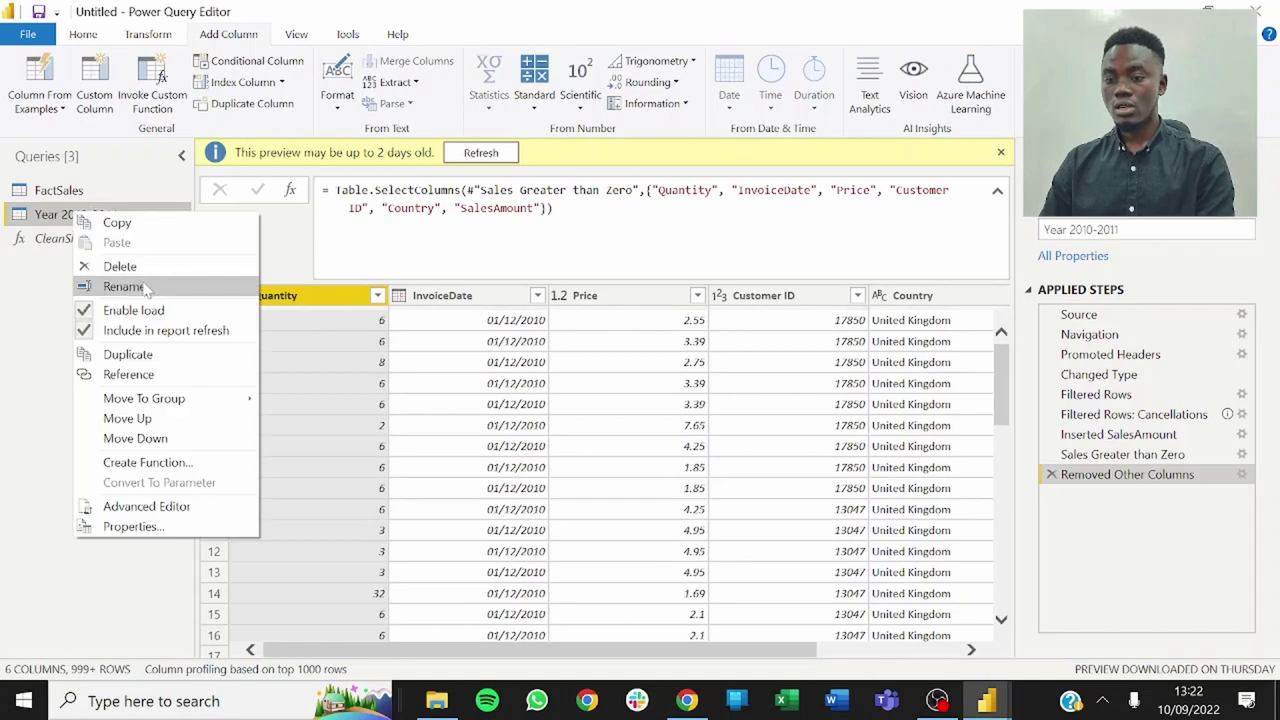
key(Escape)
key(Delete)
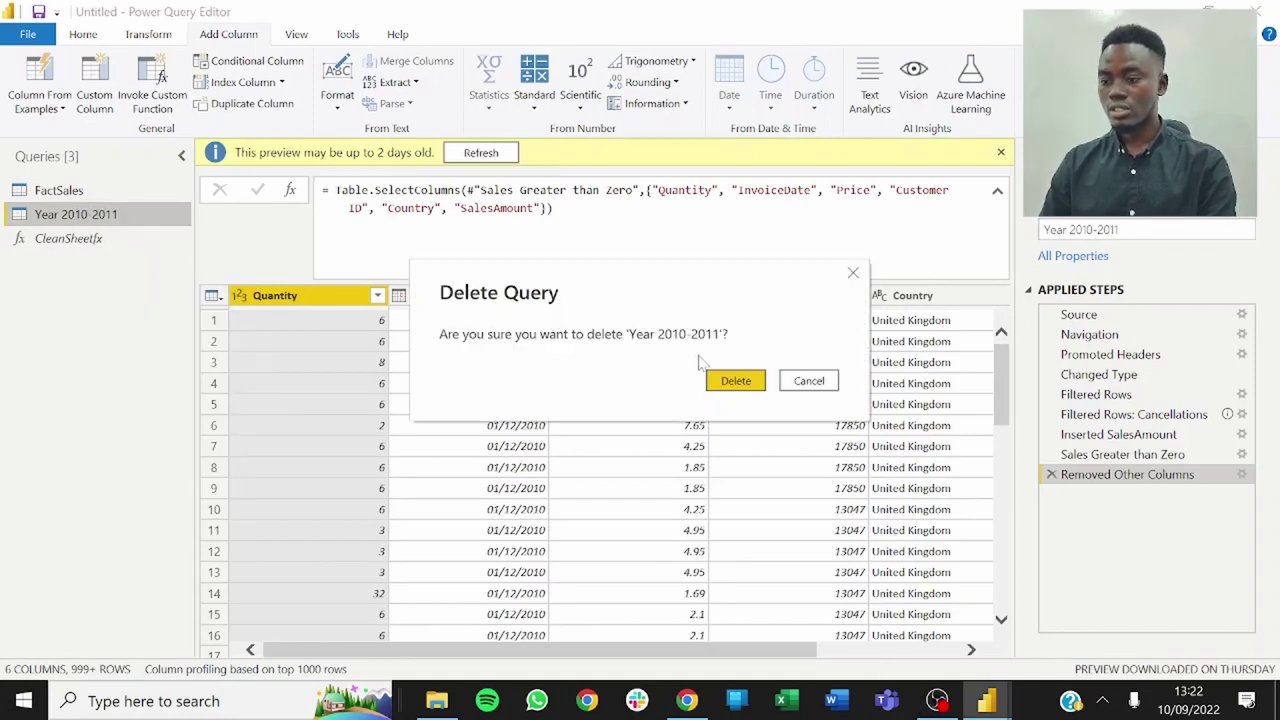
click(731, 386)
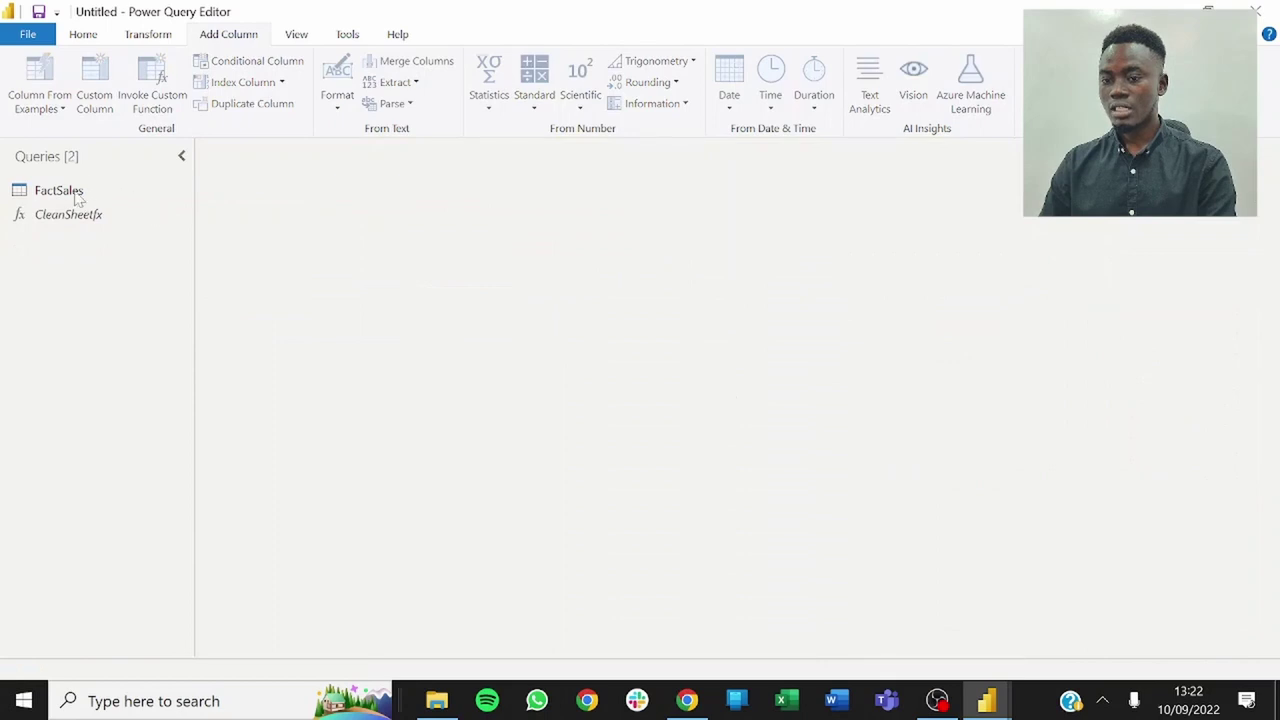
click(78, 195)
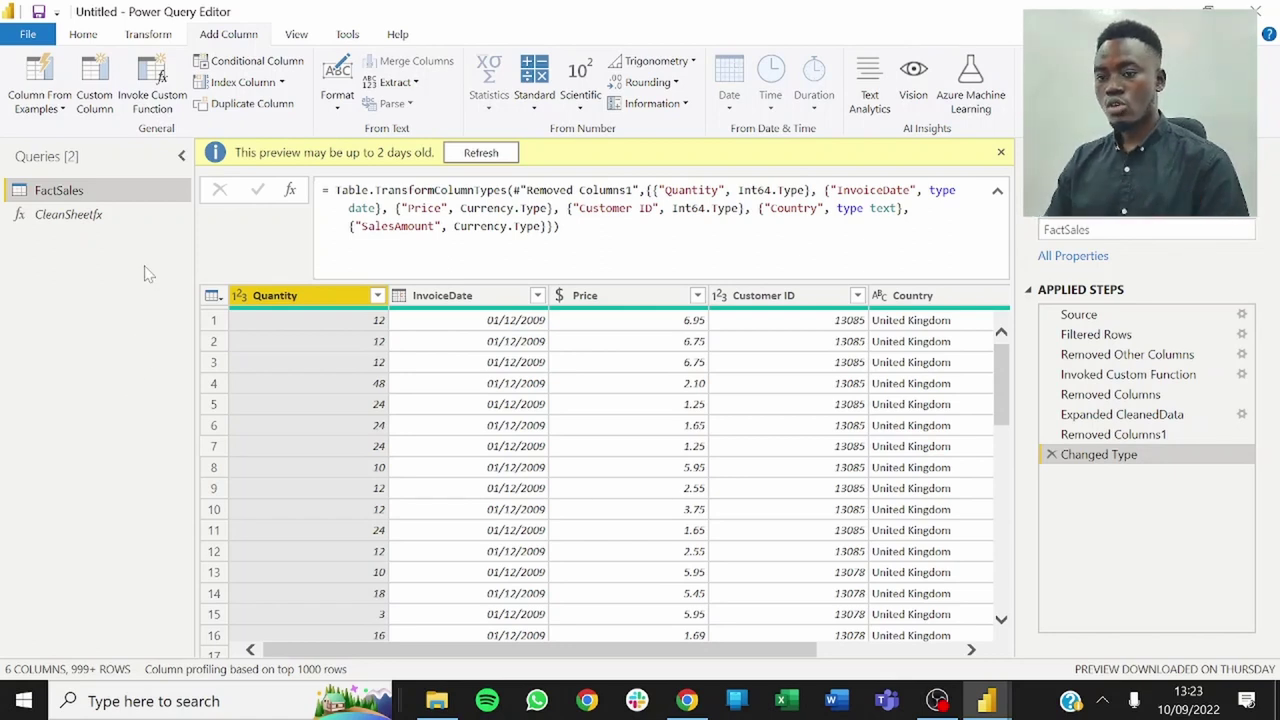
Create a FactSales (2) query referencing FactSales.
right_click(76, 191)
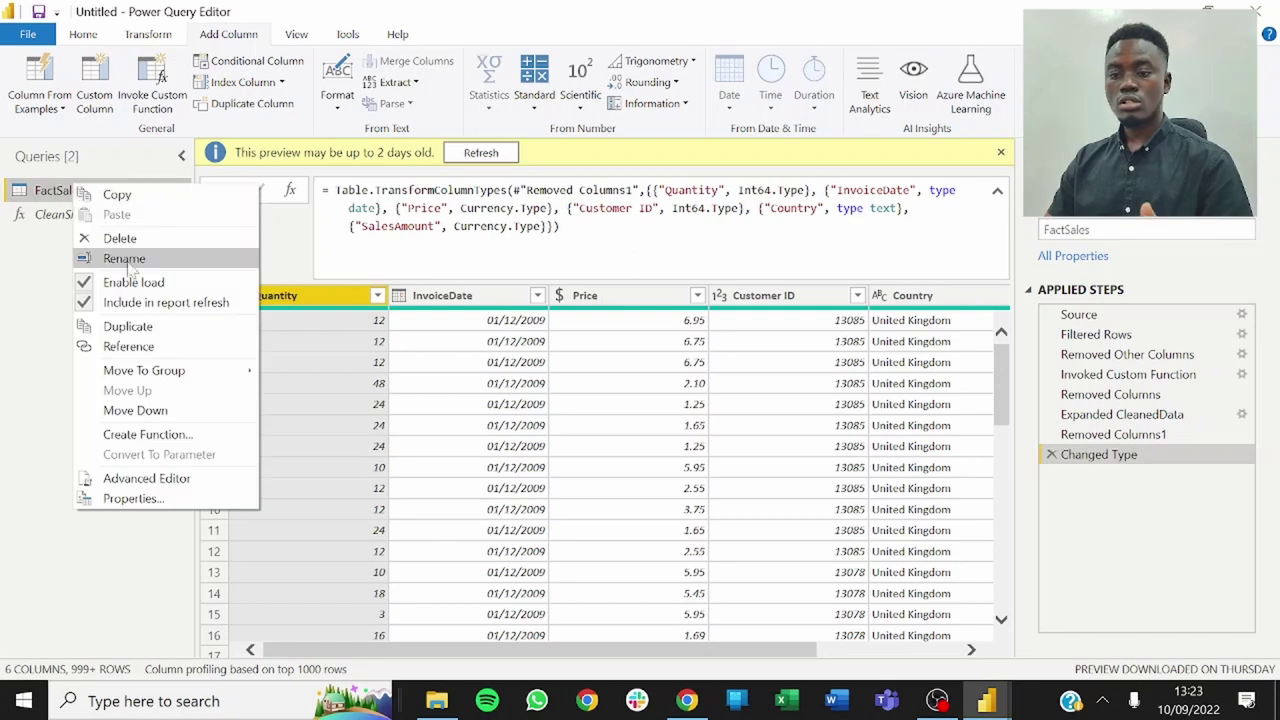
click(158, 345)
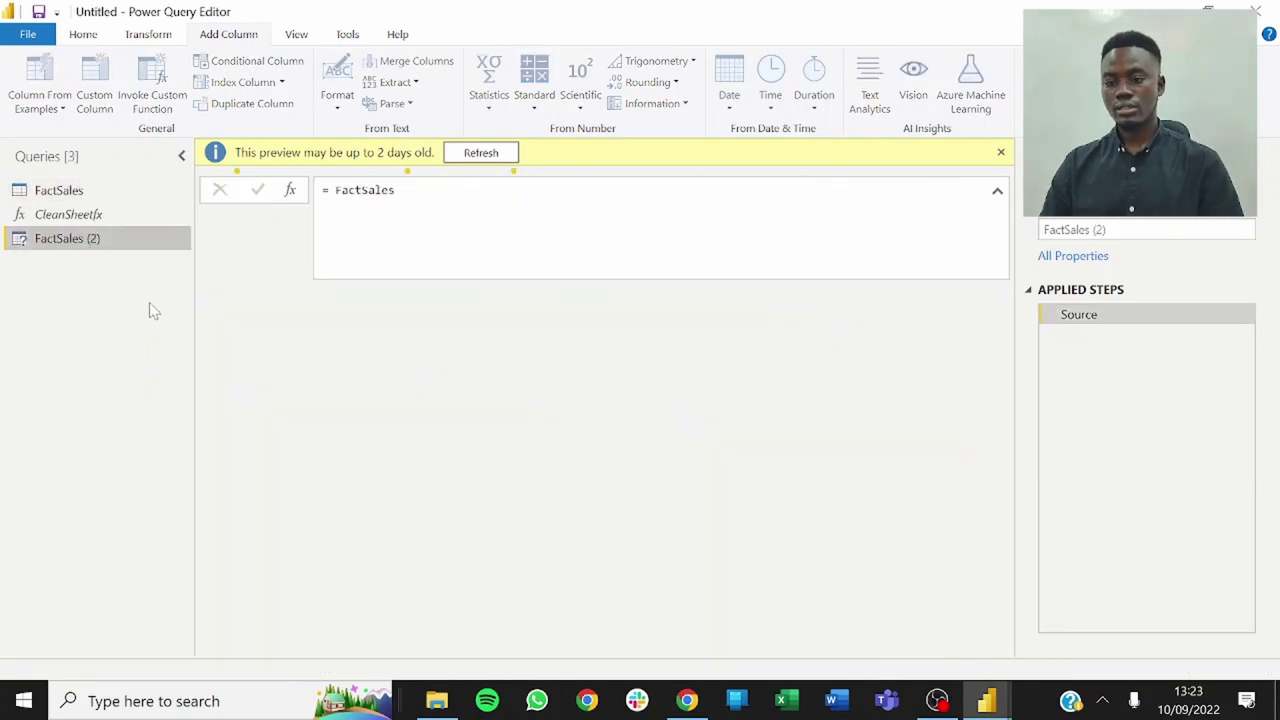
click(97, 243)
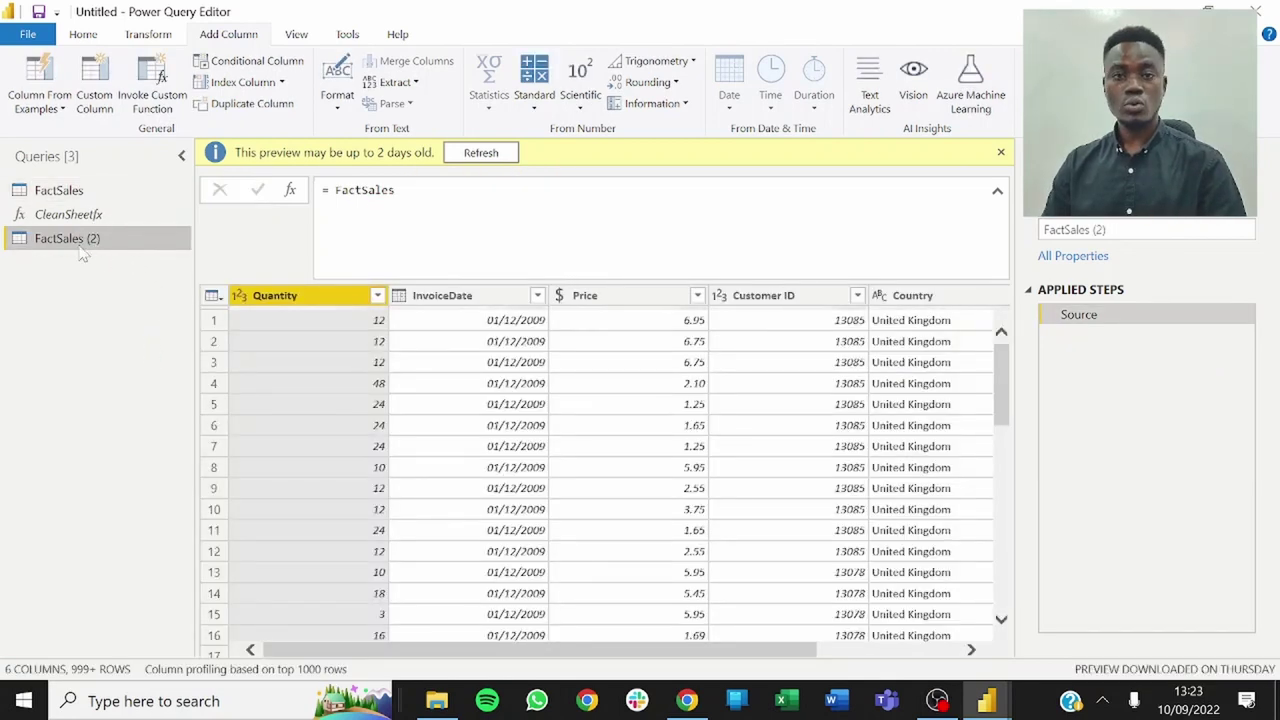
Rename the FactSales (2) query to DimCustomers.
right_click(76, 240)
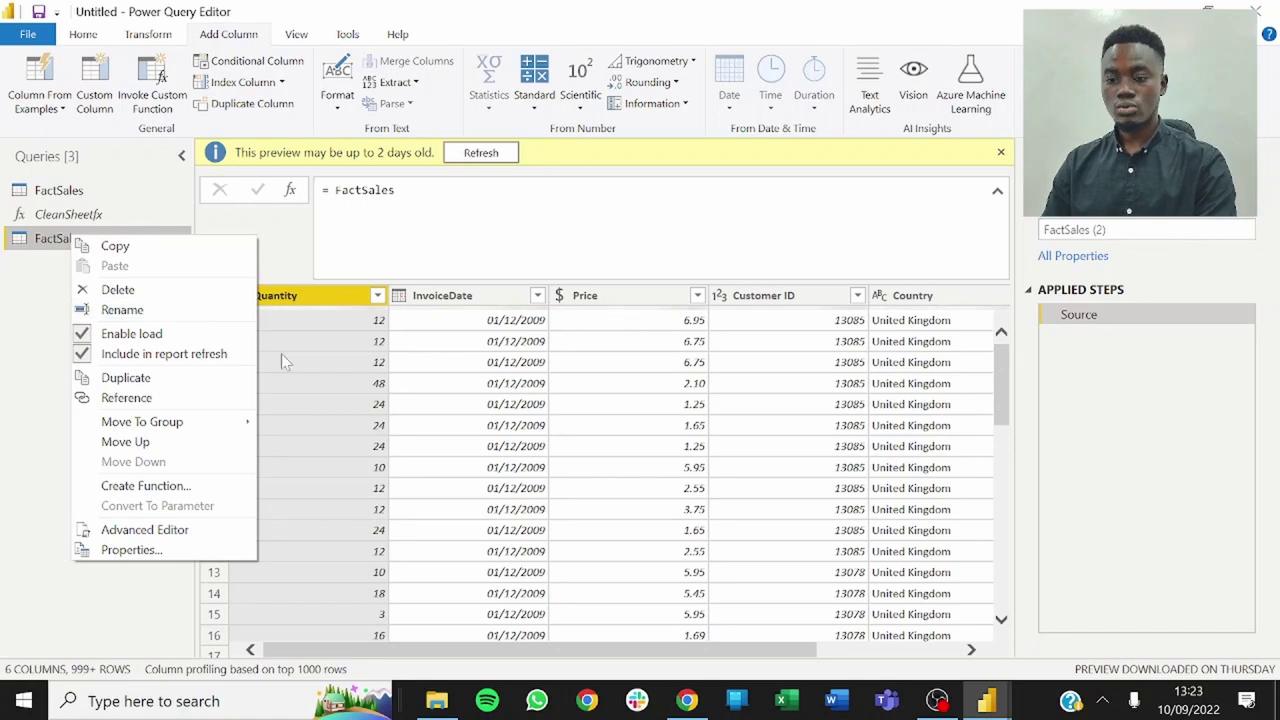
click(122, 310)
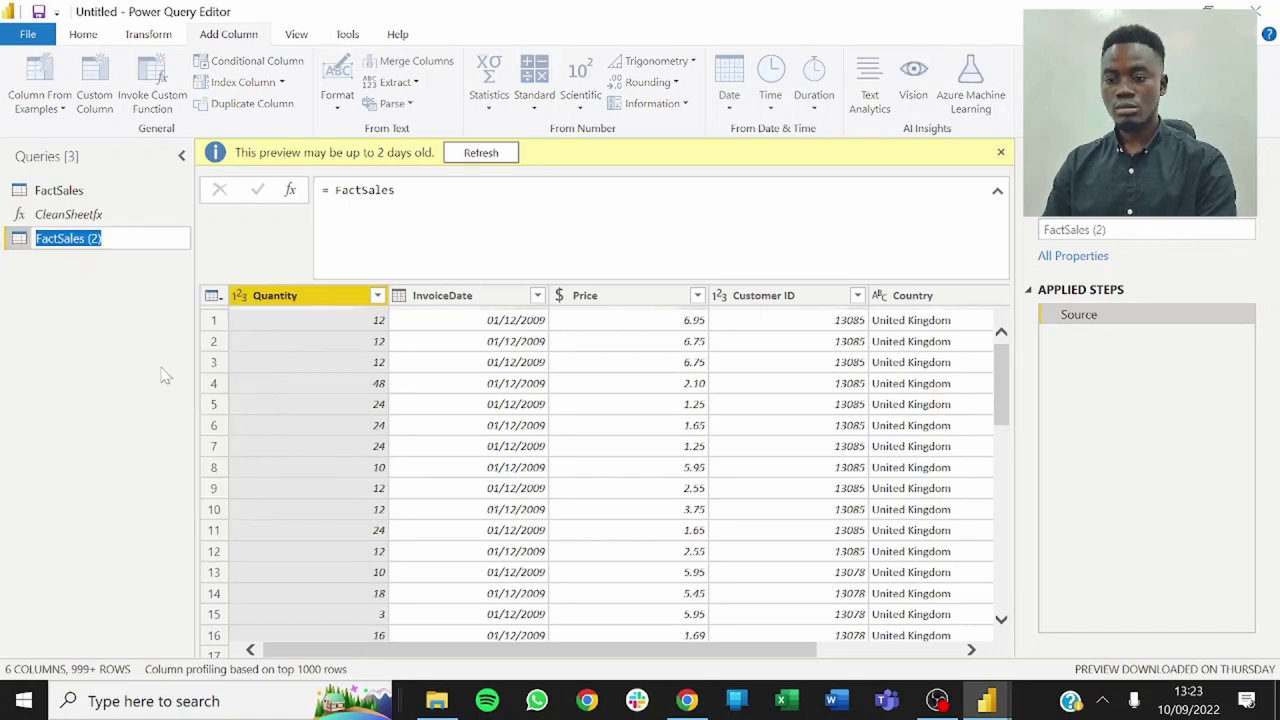
text(DimCus)
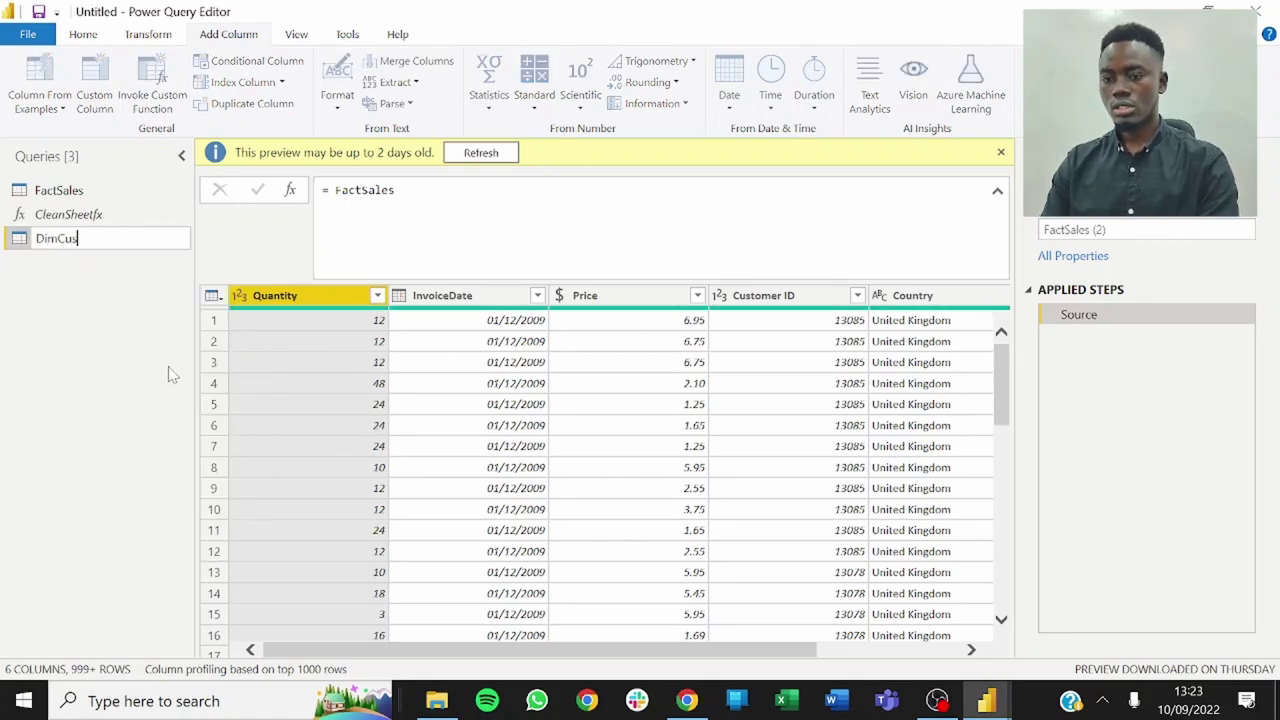
text(tomers)
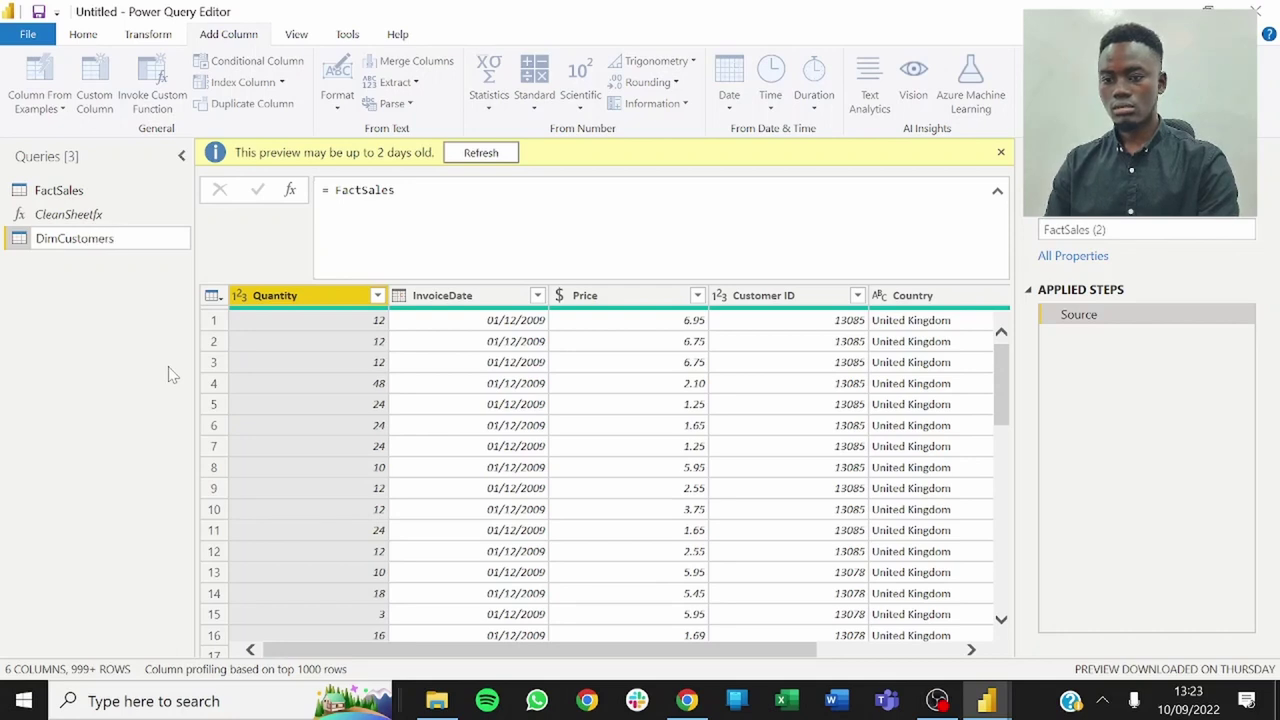
key(Return)
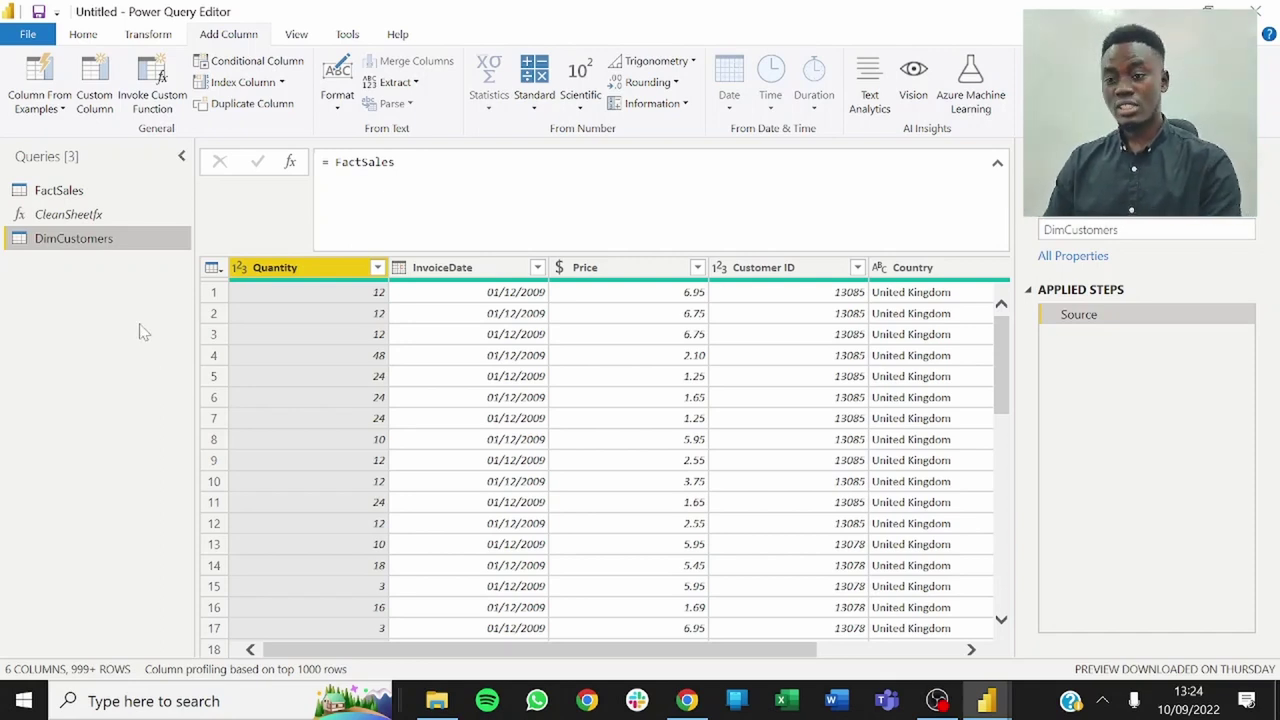
Group by Customer ID, adding First Transaction Month as the Min of InvoiceDate.
click(158, 36)
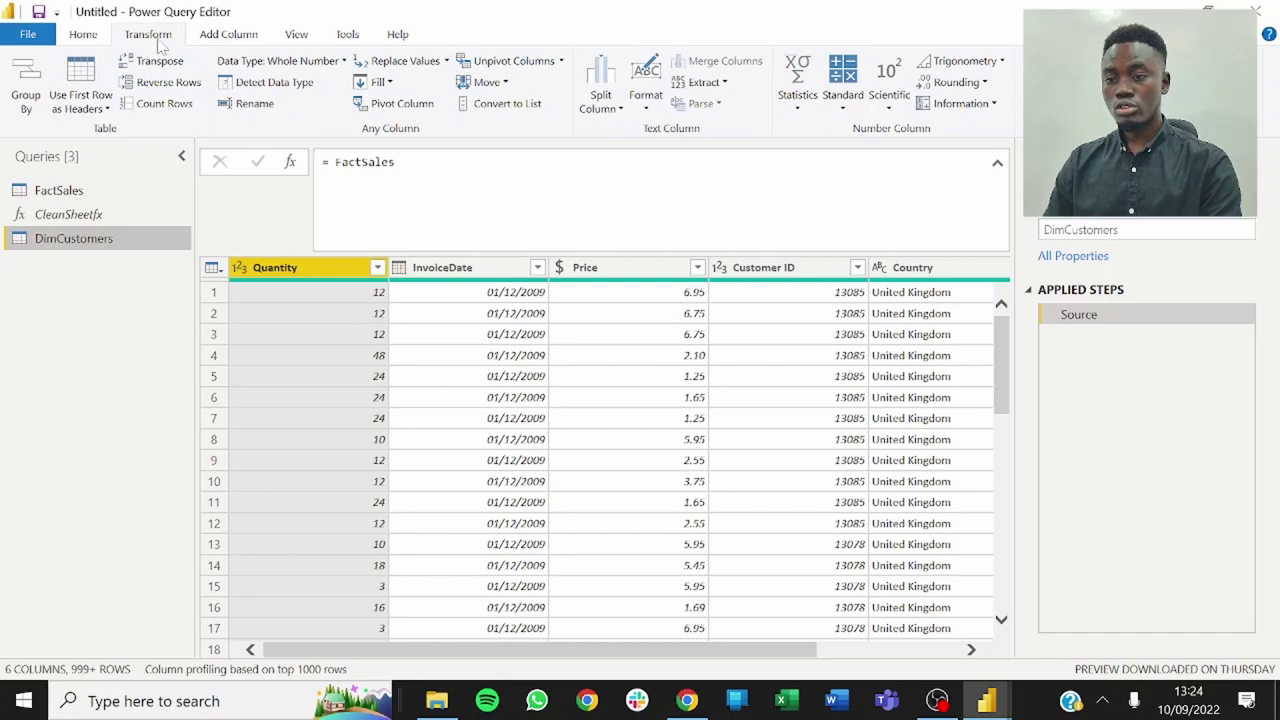
click(33, 80)
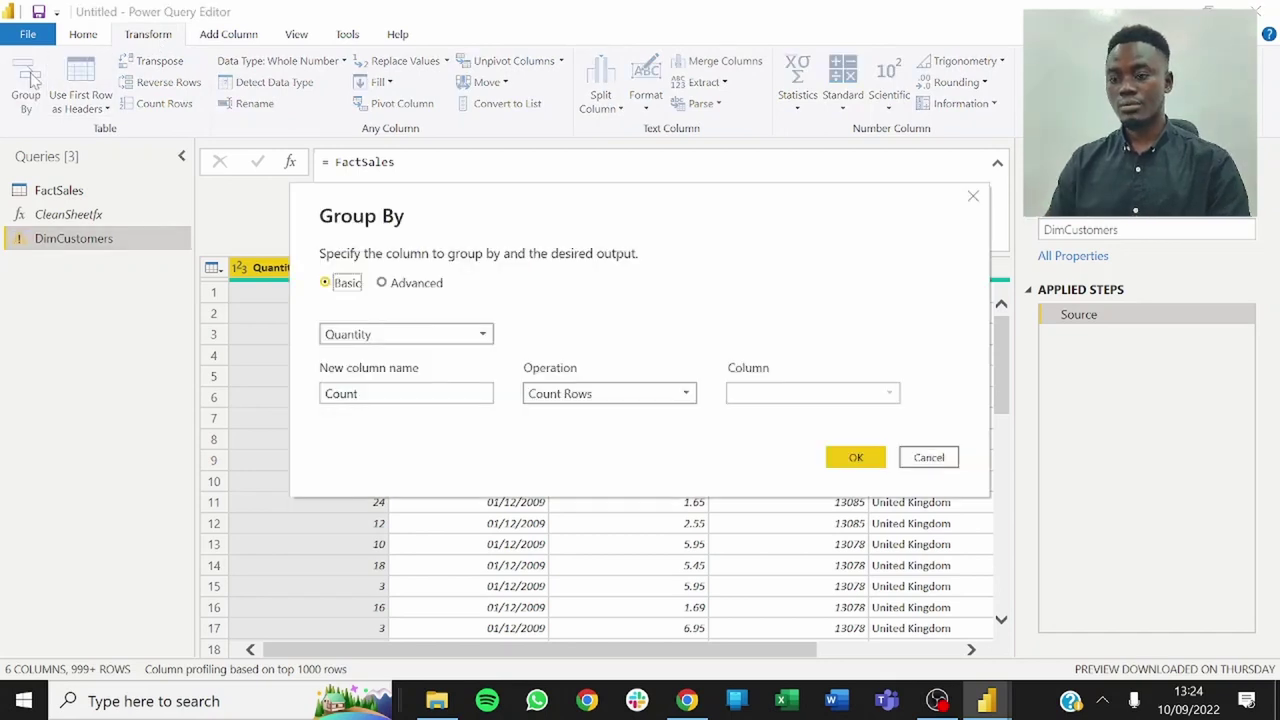
click(439, 336)
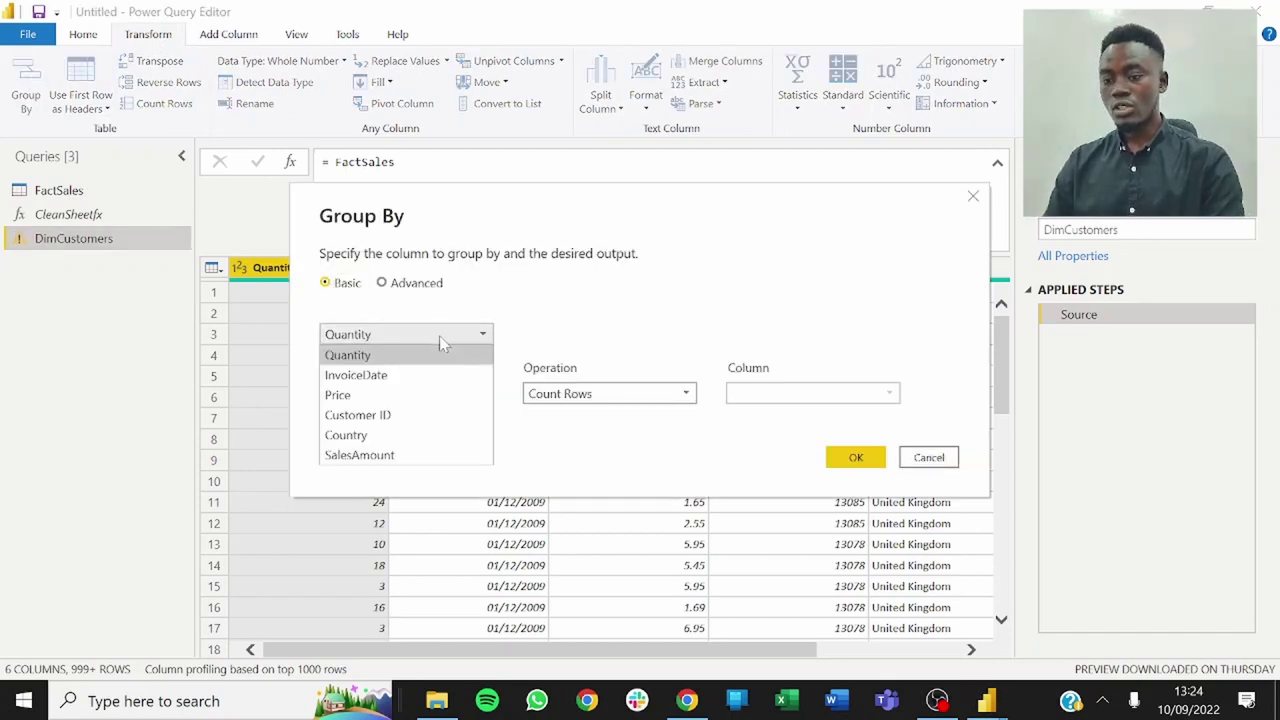
click(397, 415)
key(Tab)
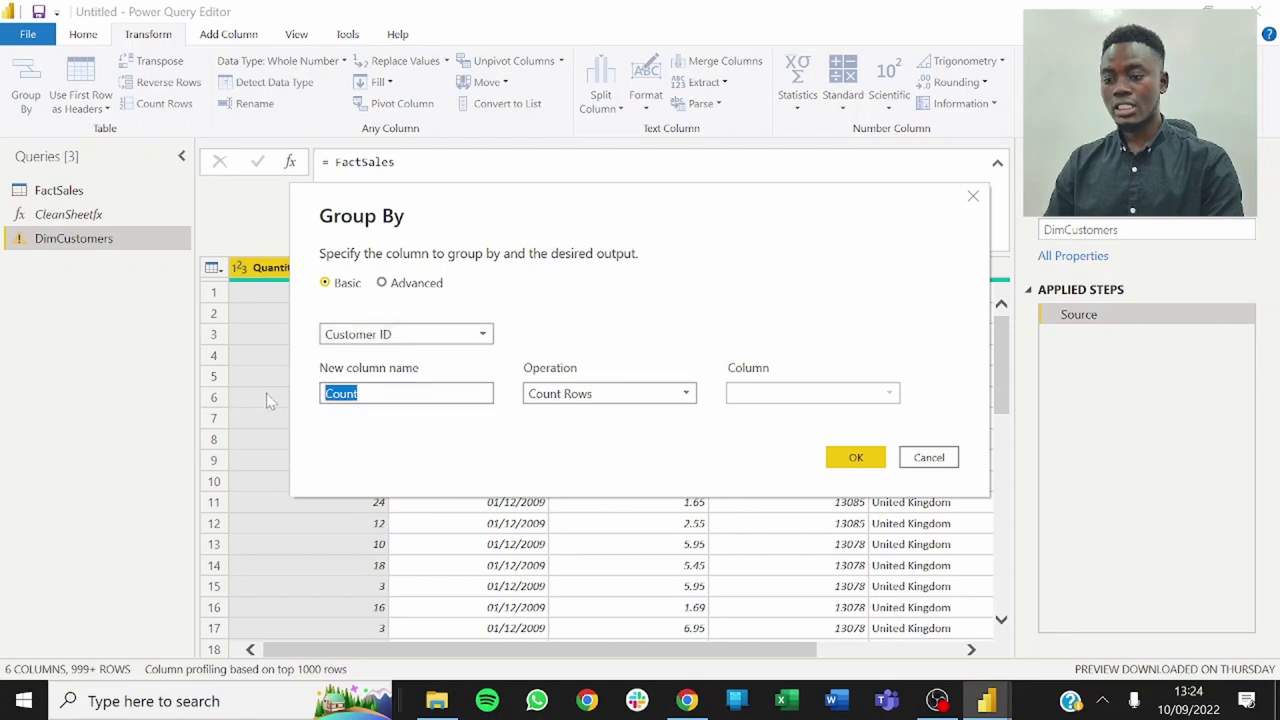
text(First)
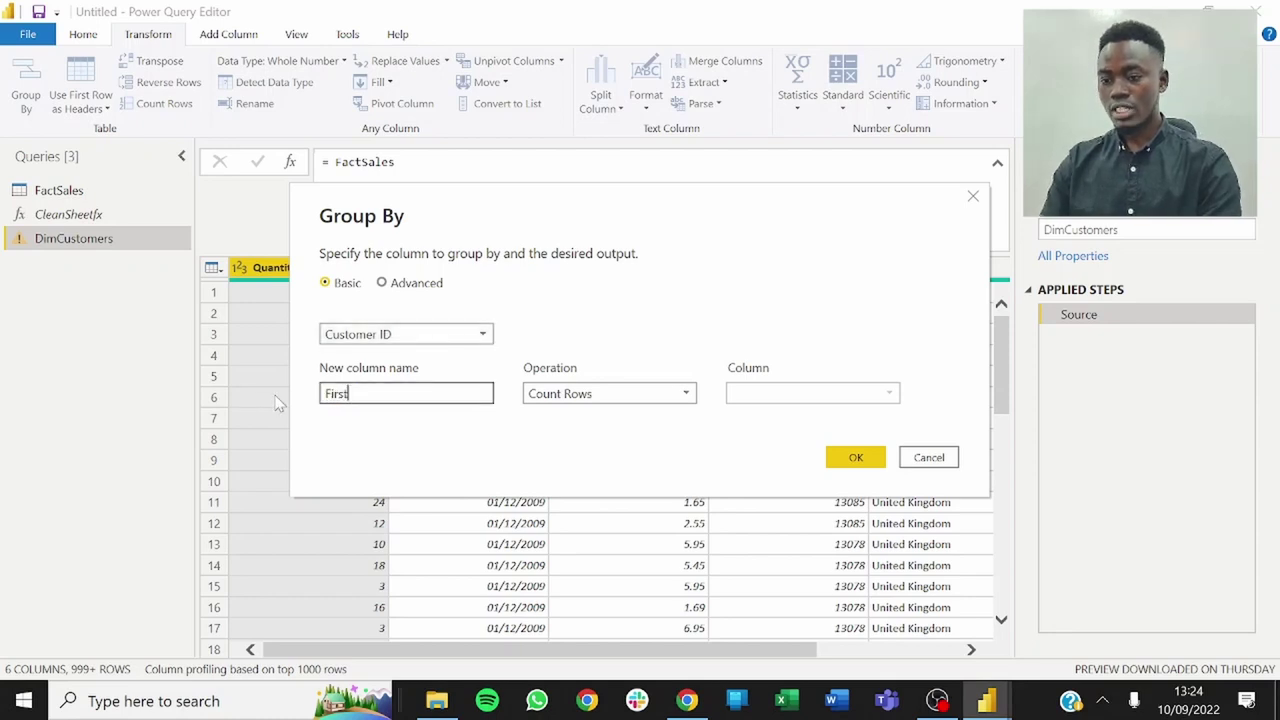
text( Trans)
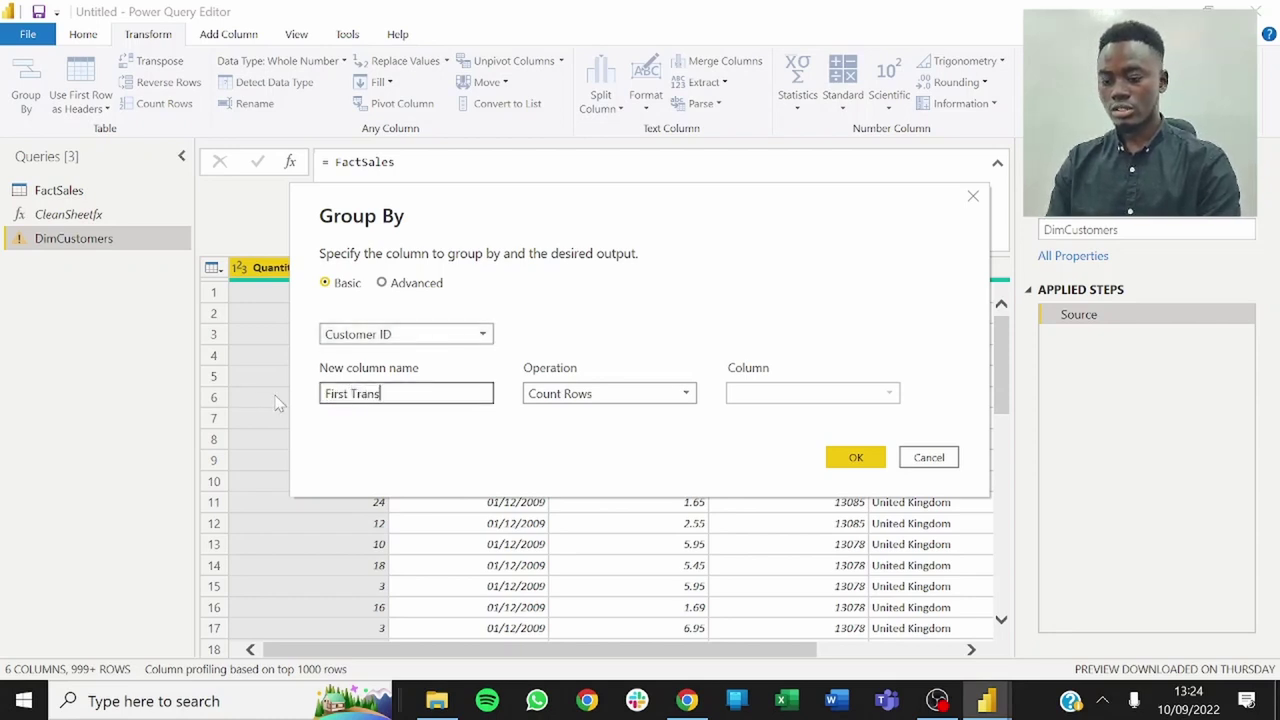
text(action Month)
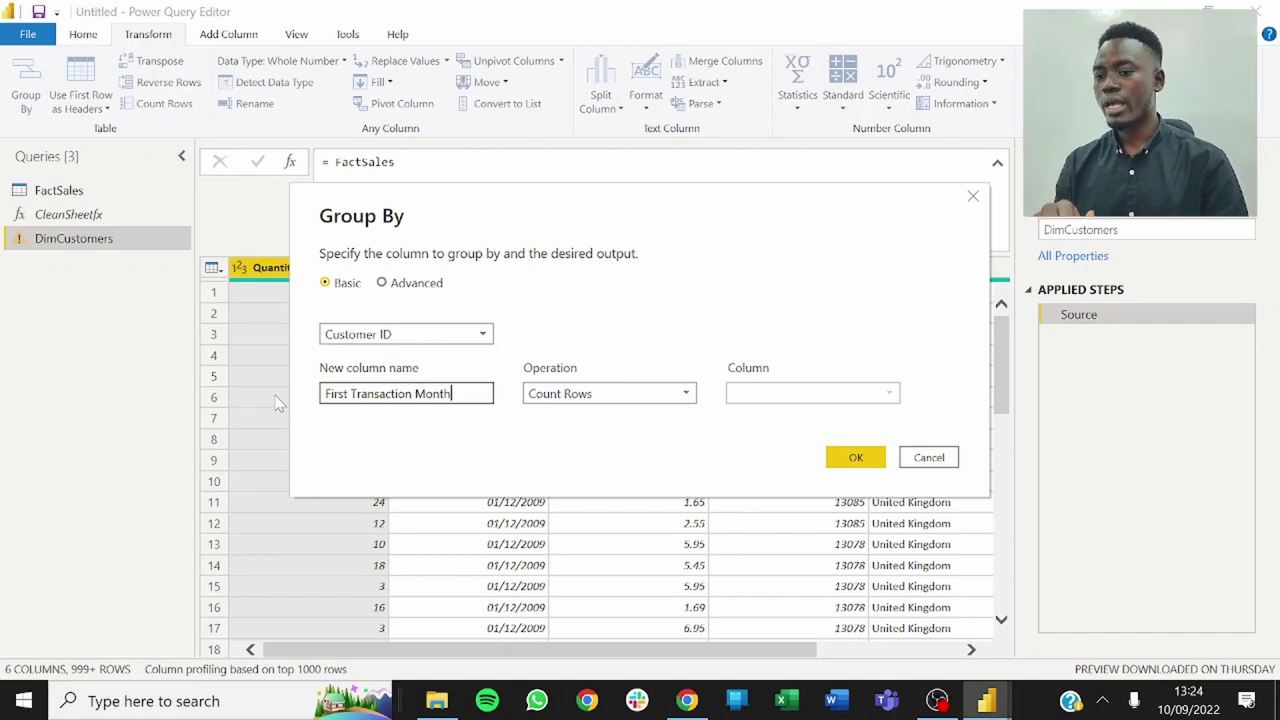
click(589, 397)
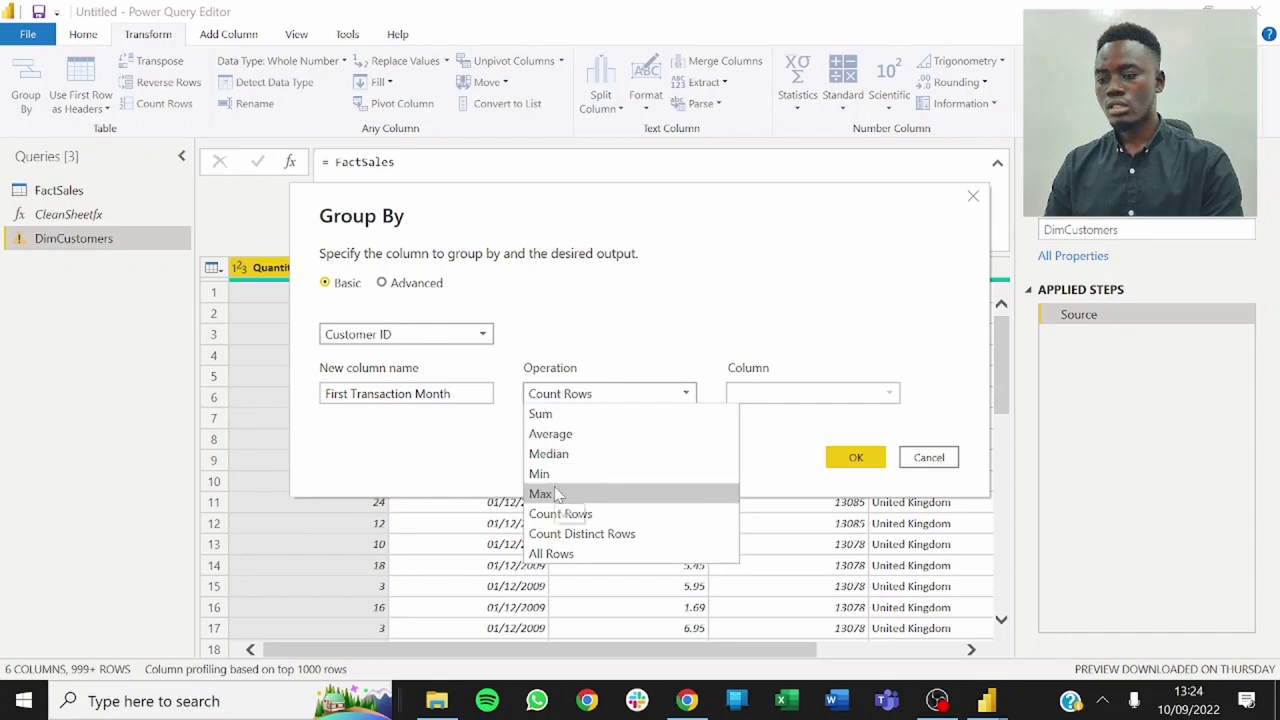
click(560, 476)
click(838, 396)
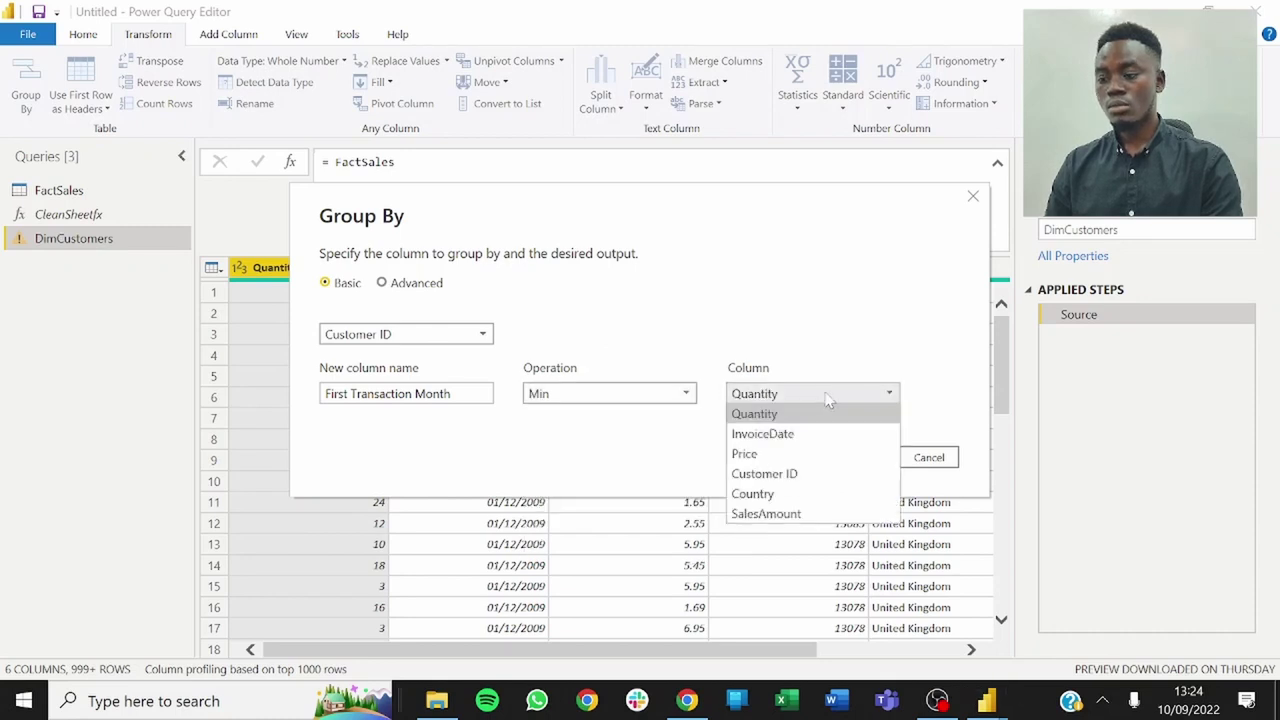
click(770, 436)
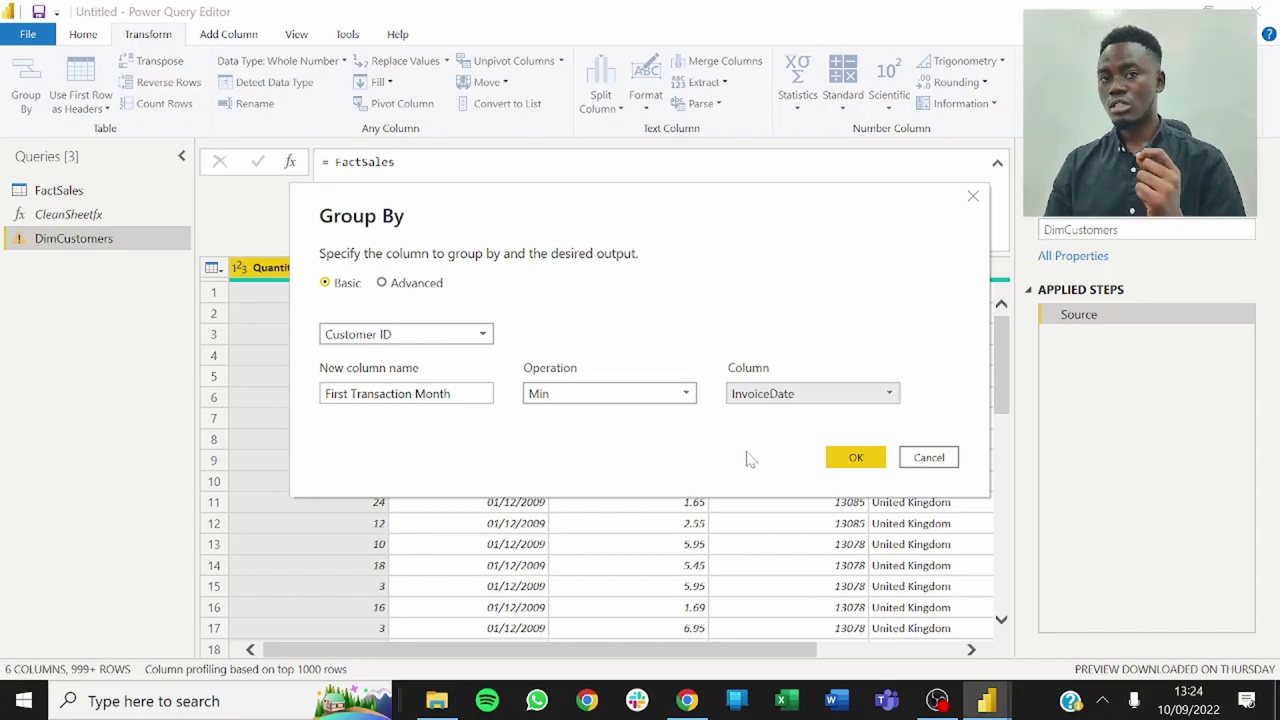
click(852, 460)
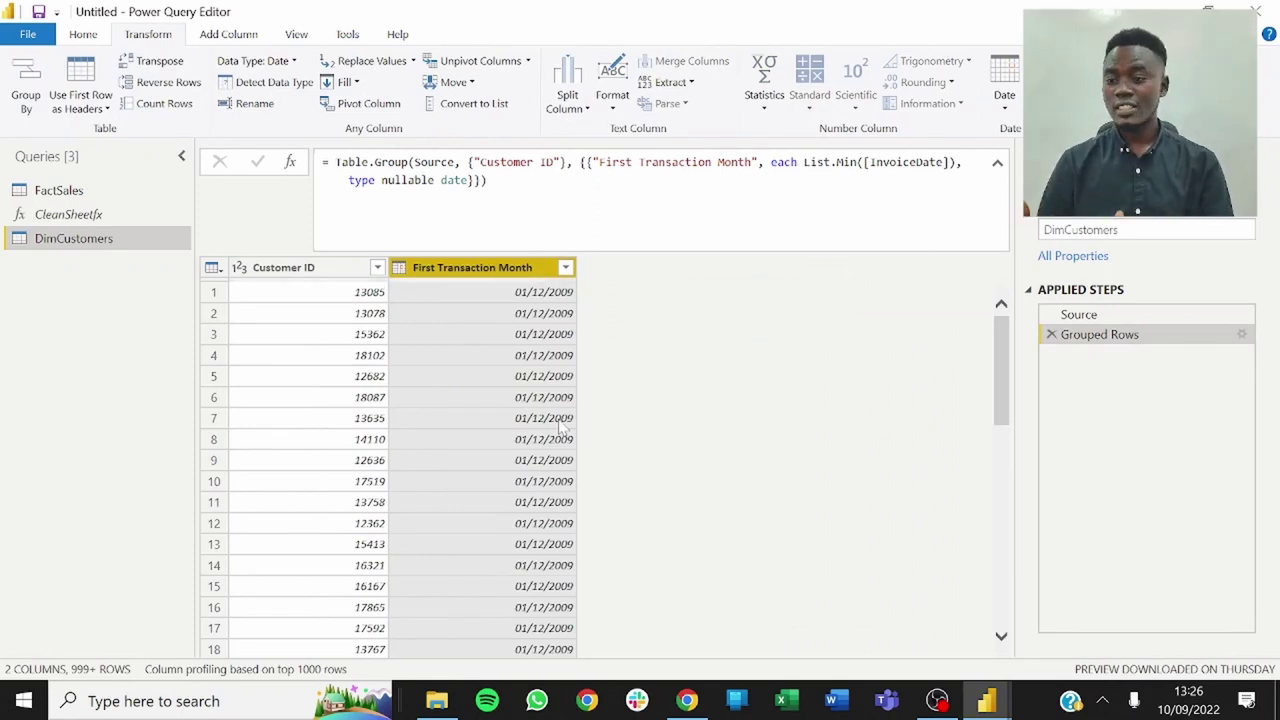
right_click(82, 245)
click(55, 191)
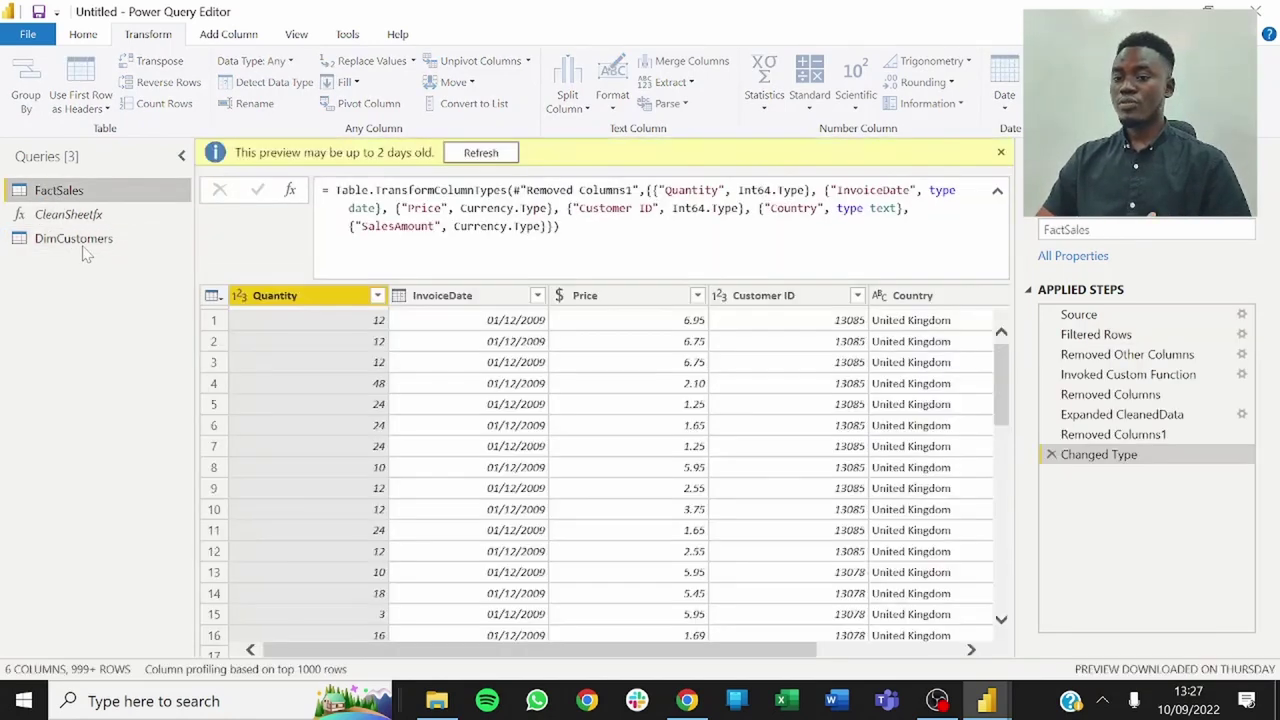
click(82, 239)
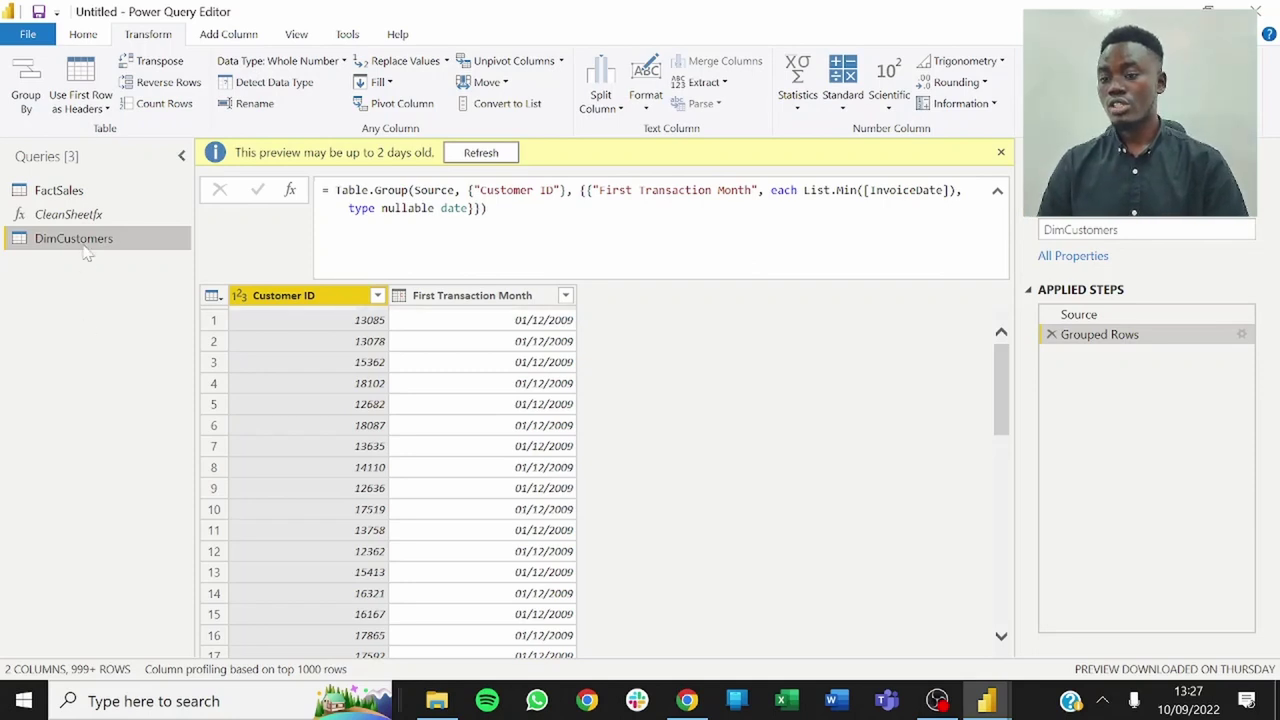
click(74, 196)
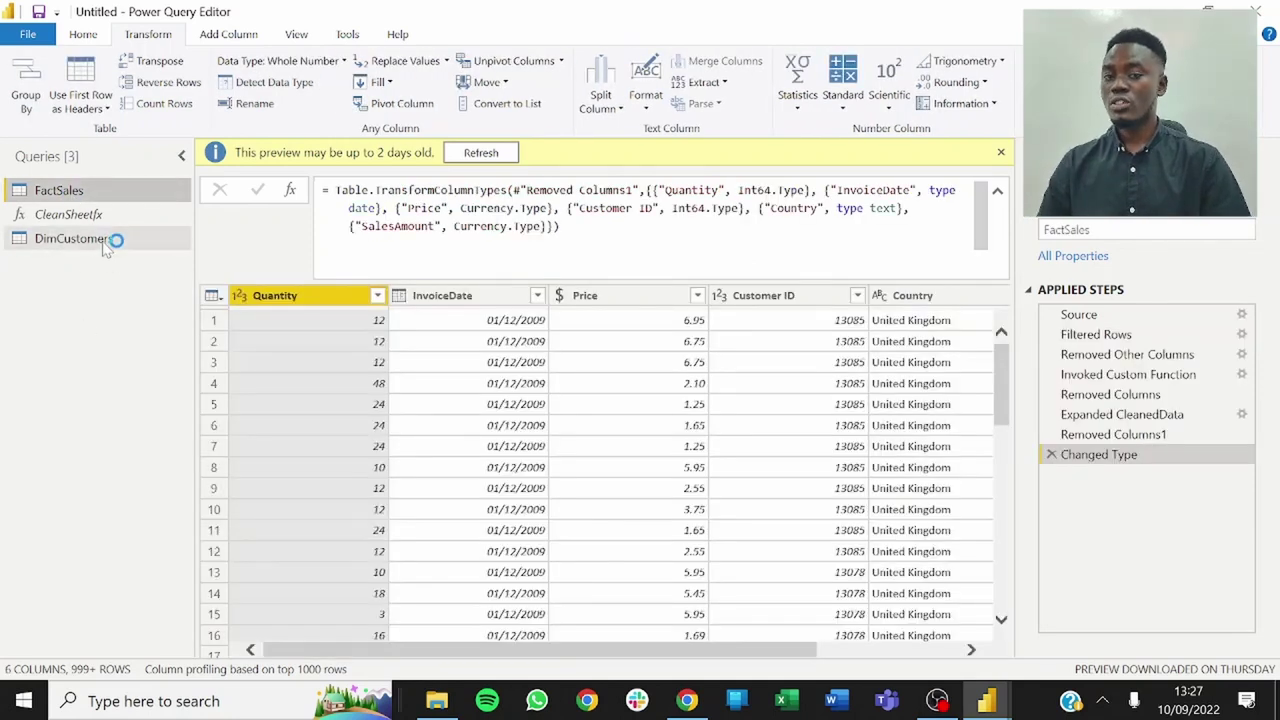
click(112, 240)
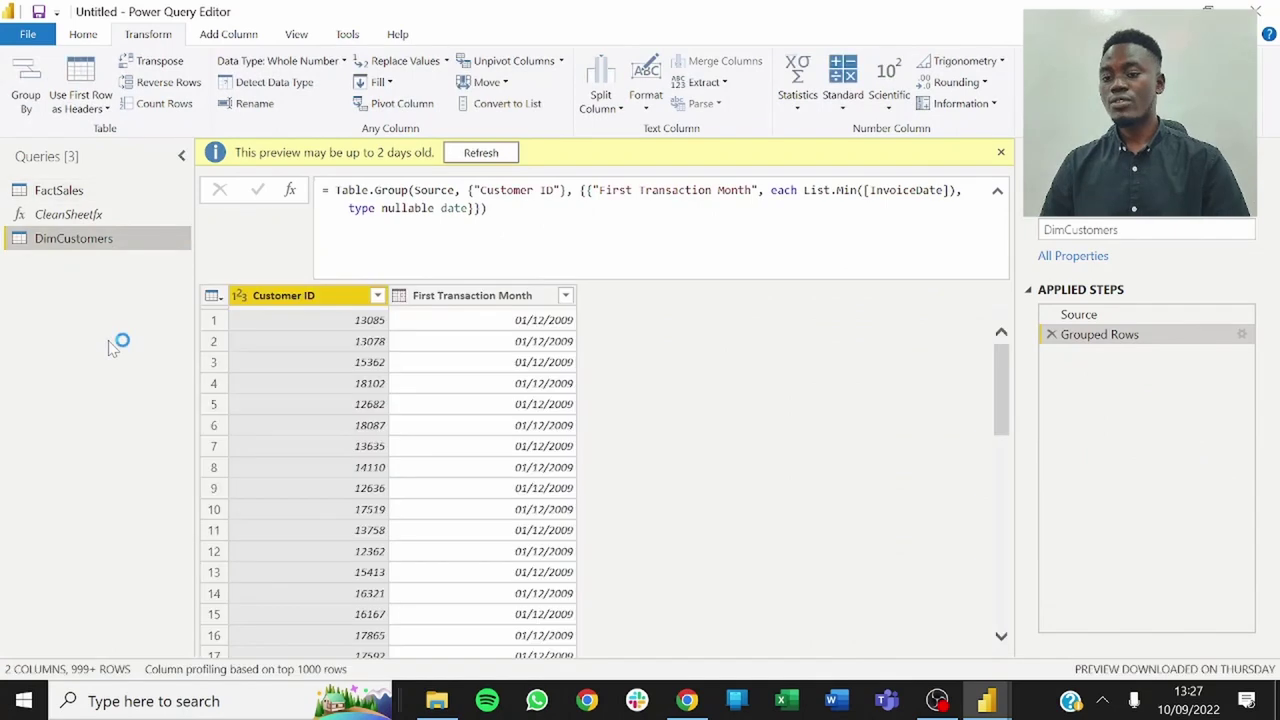
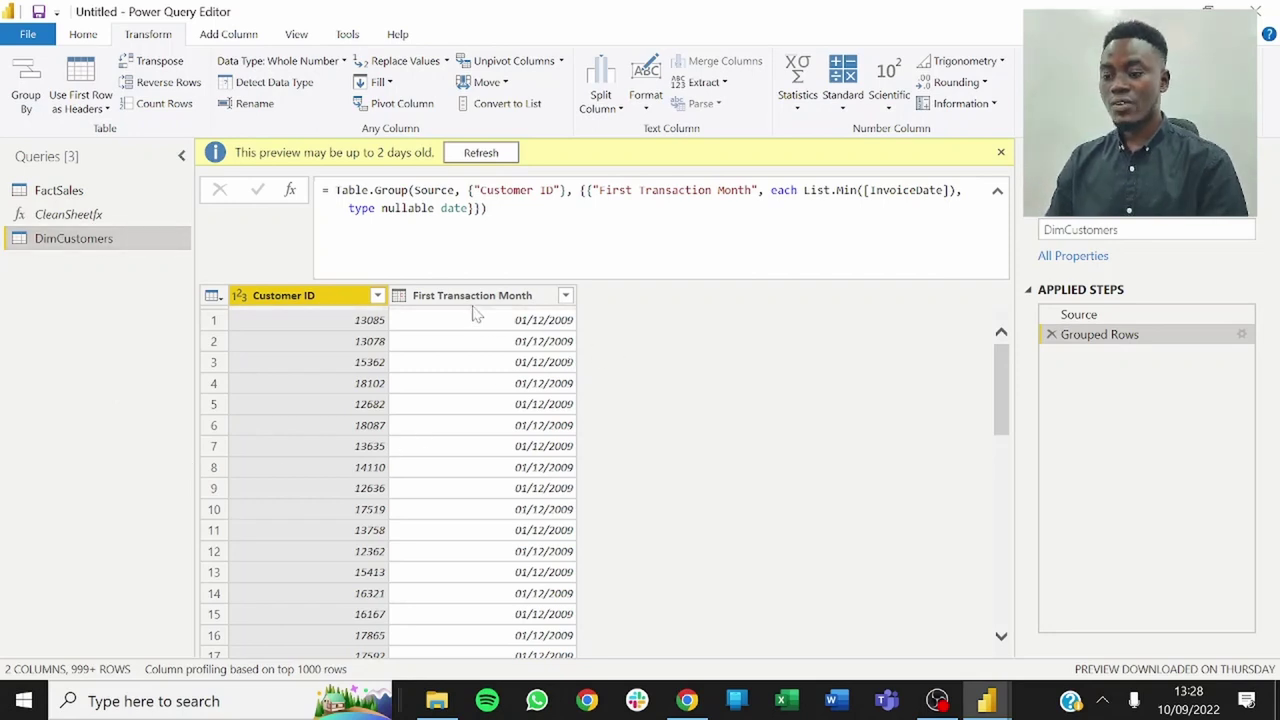
Select DimCustomers' First Transaction Month column and switch to the Add Column ribbon.
mouse_move(476, 314)
mouse_down()
mouse_move(448, 316)
mouse_move(474, 303)
mouse_up()
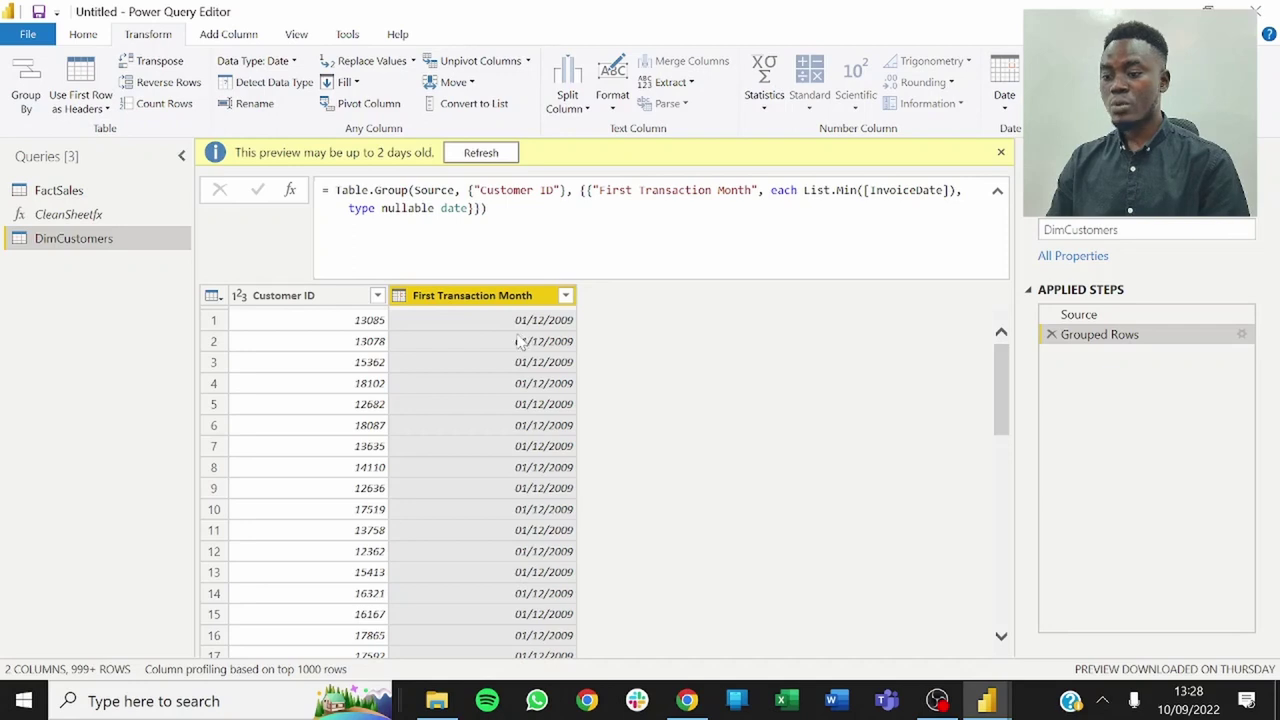
scroll(520, 343, down, 6)
scroll(520, 355, down, 4)
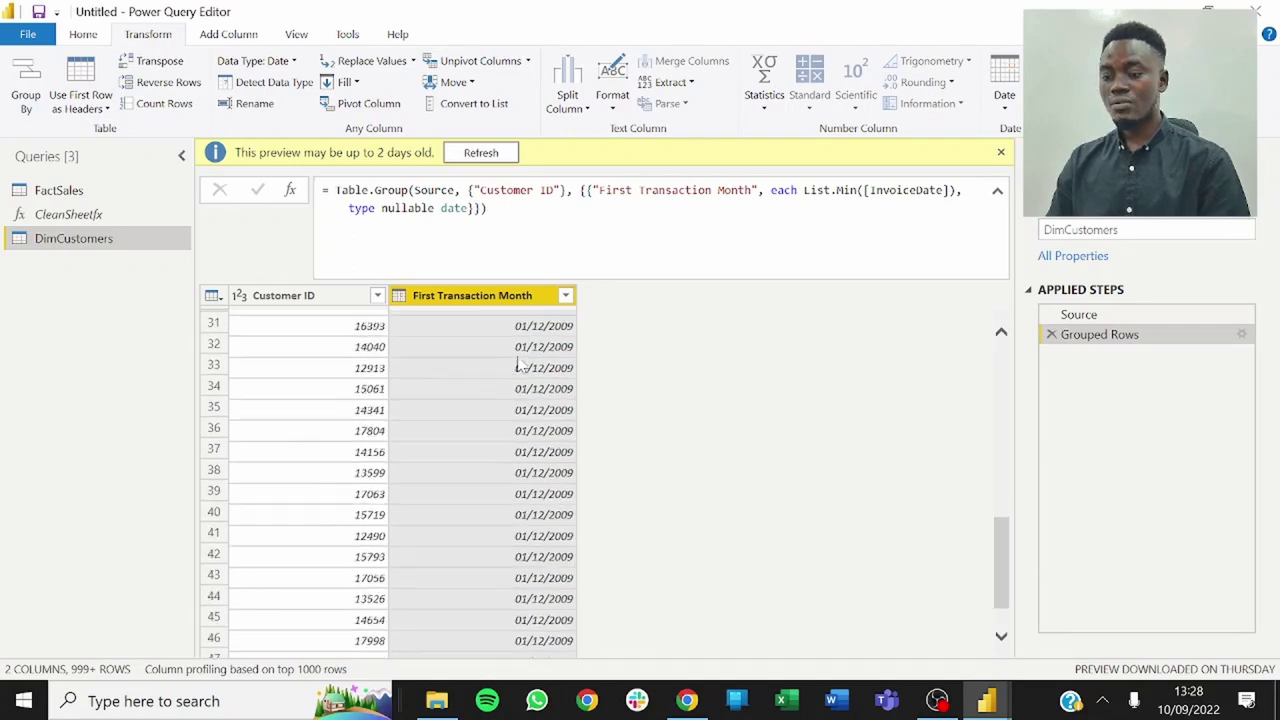
scroll(520, 367, up, 10)
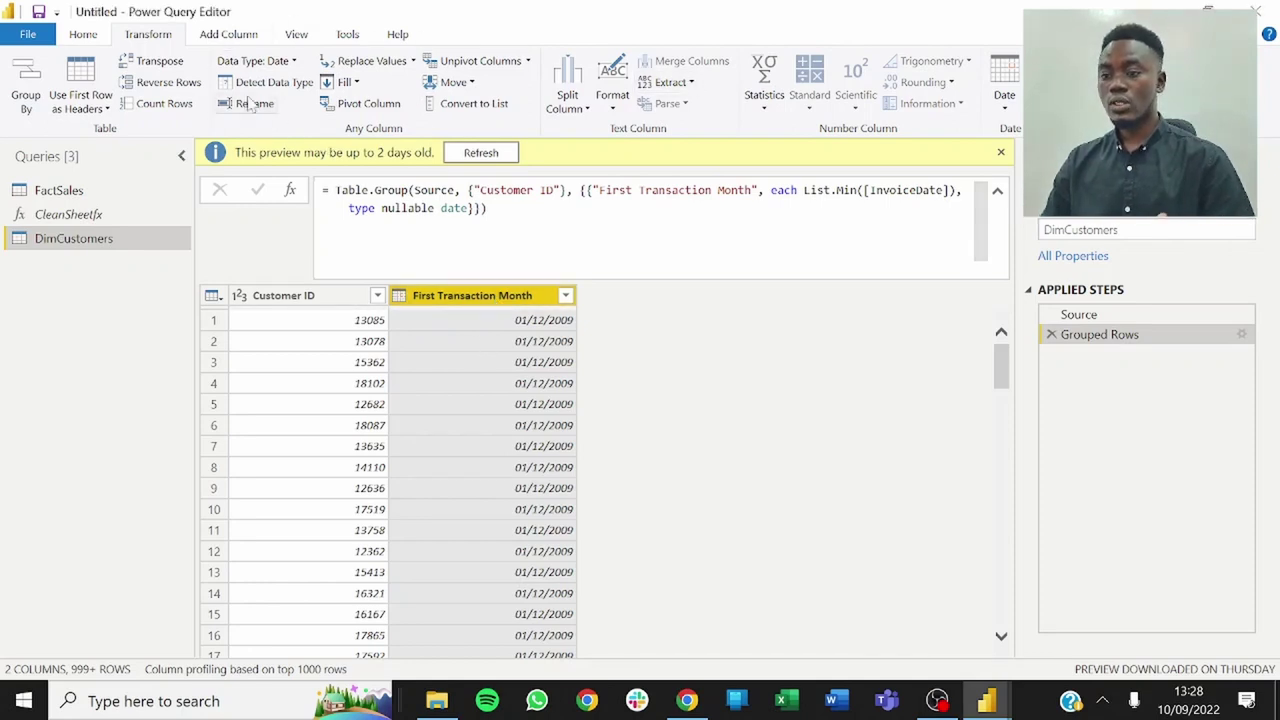
click(212, 34)
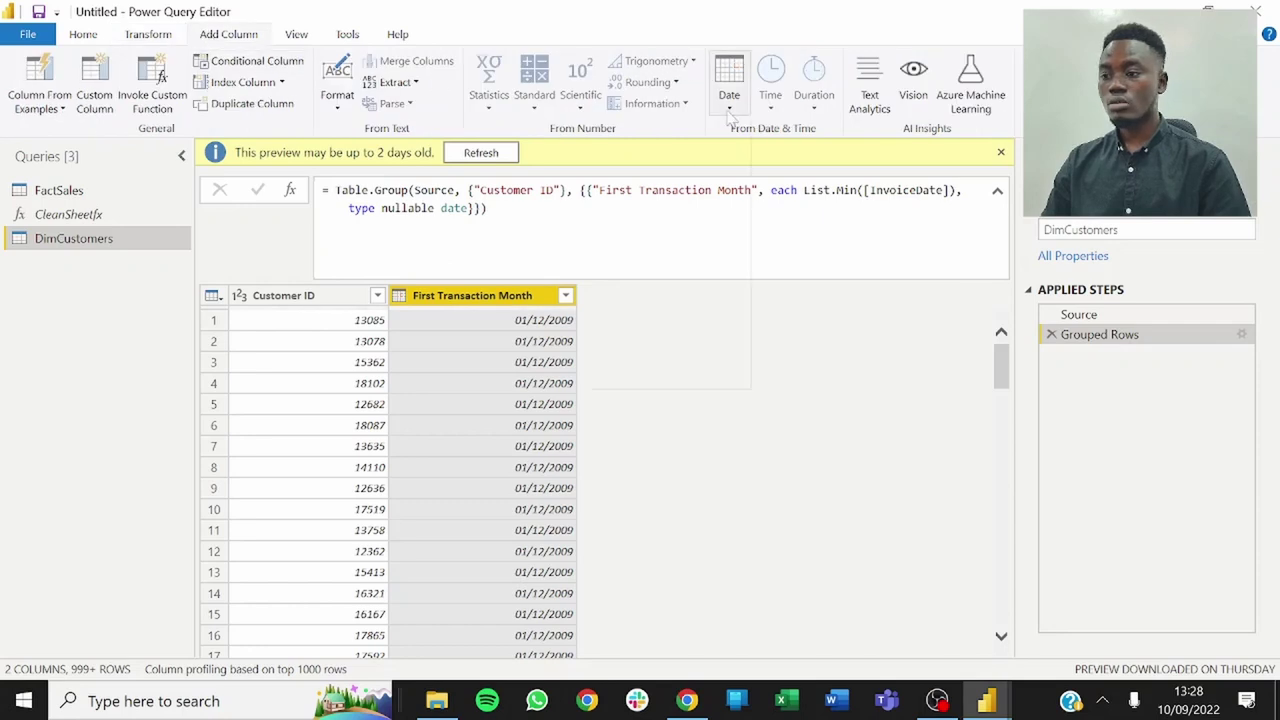
click(731, 80)
mouse_move(708, 226)
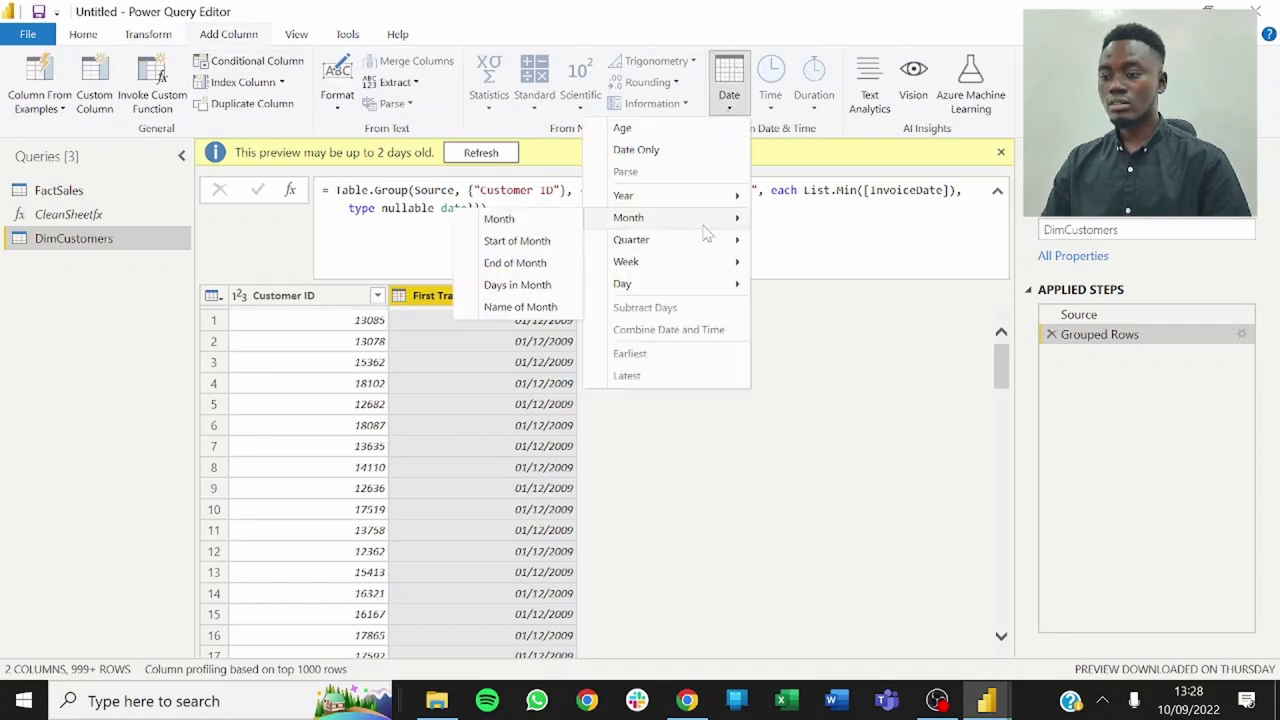
click(503, 245)
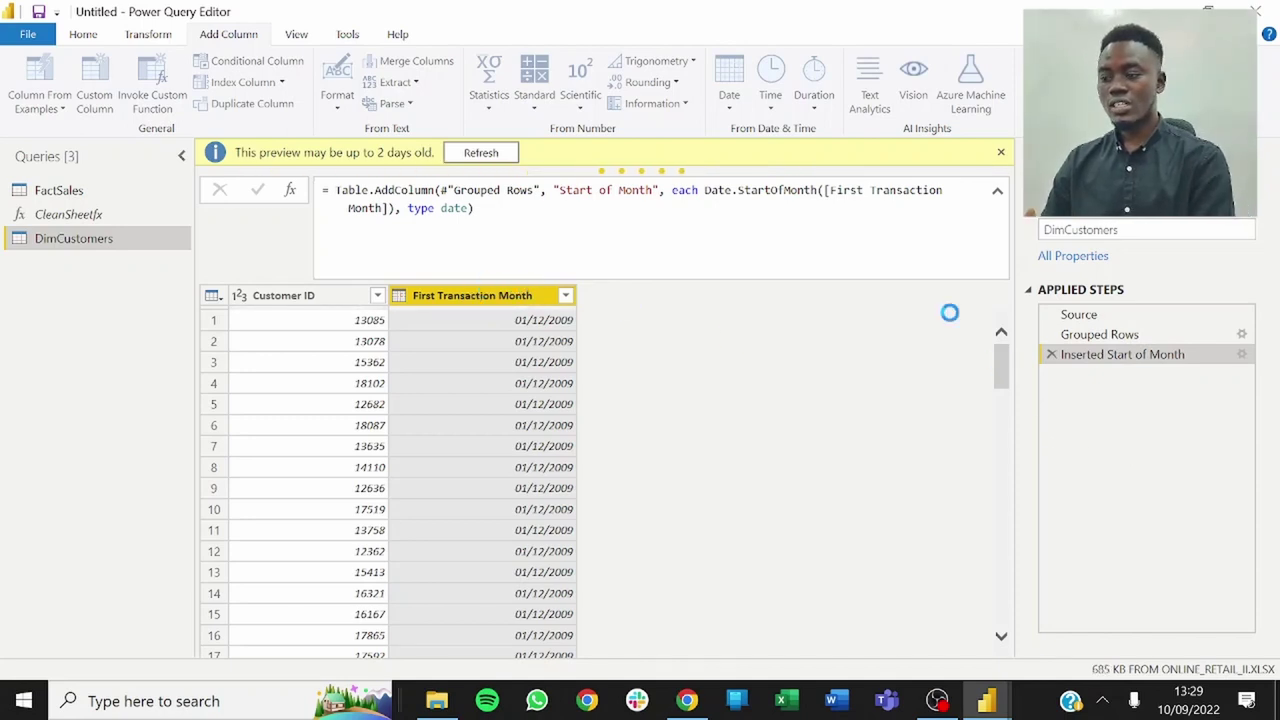
click(903, 190)
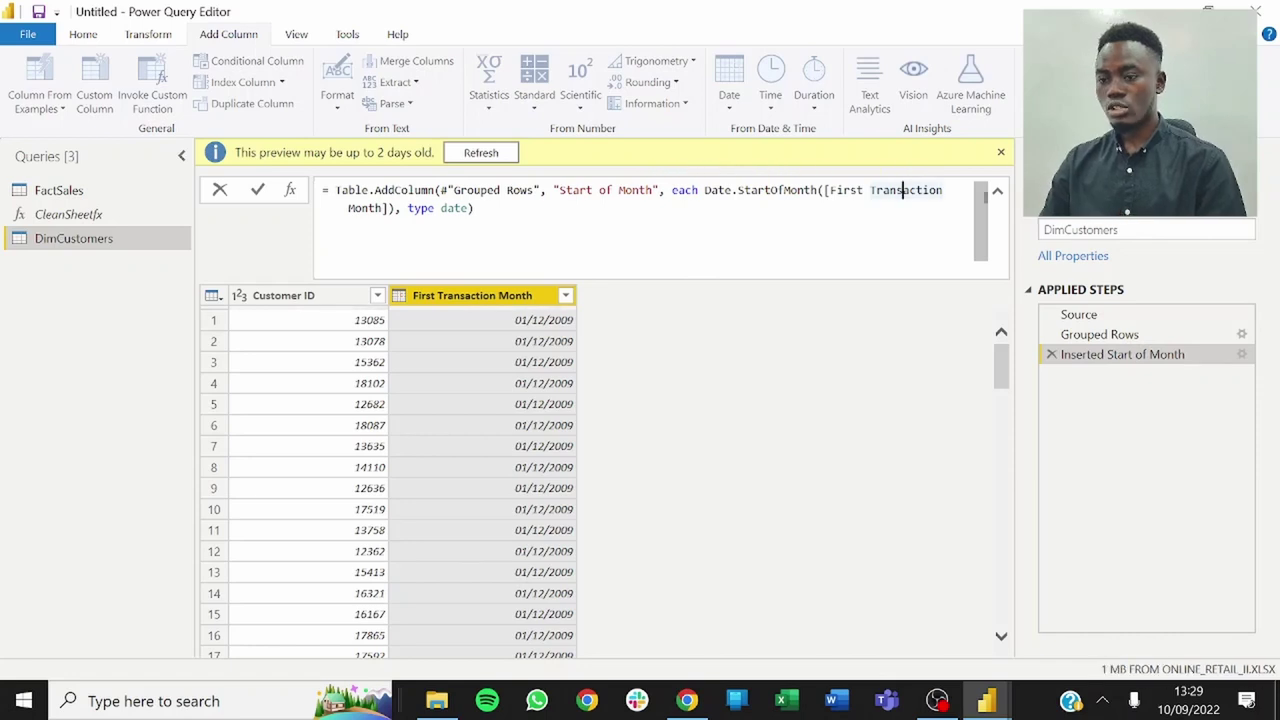
drag(394, 208, 706, 190)
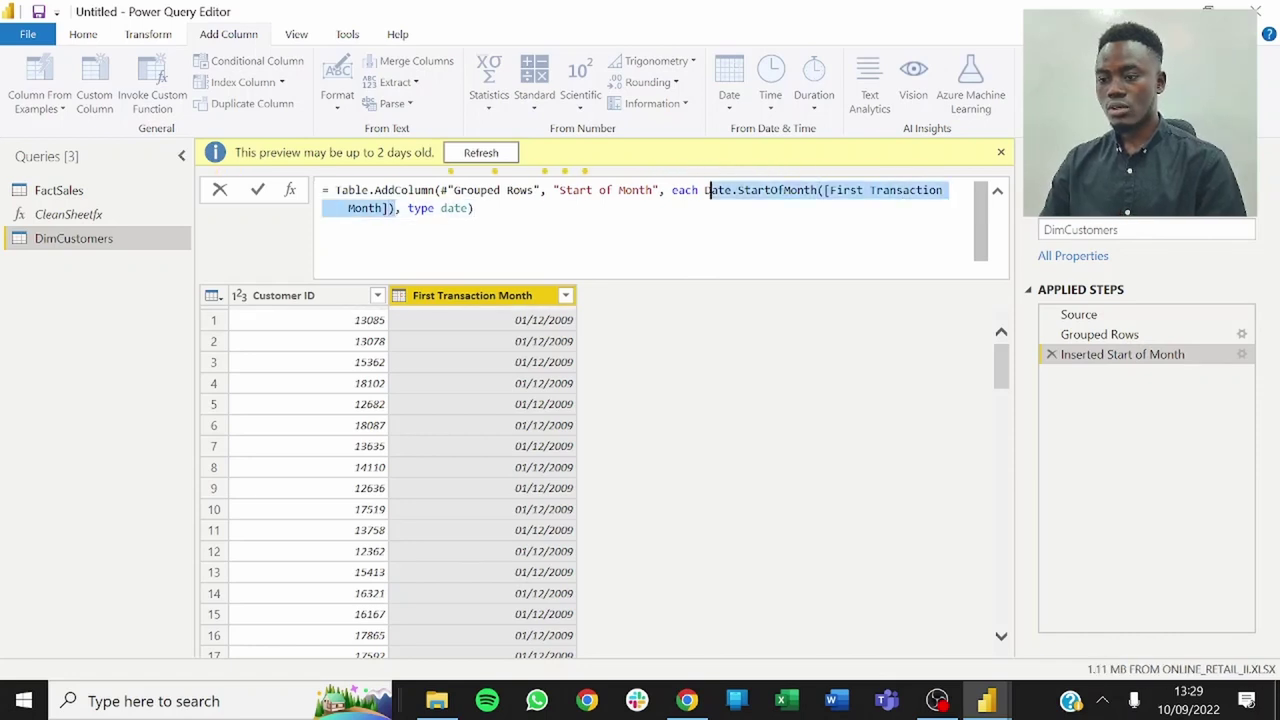
click(1065, 370)
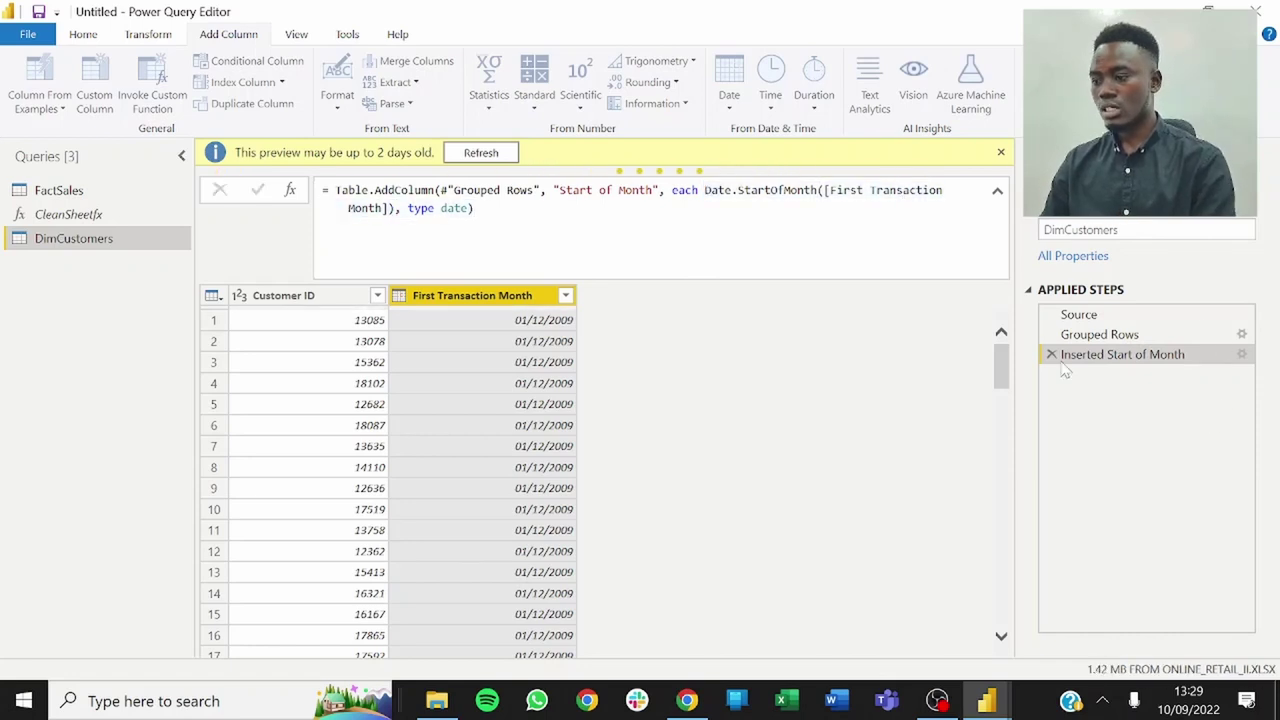
click(1051, 354)
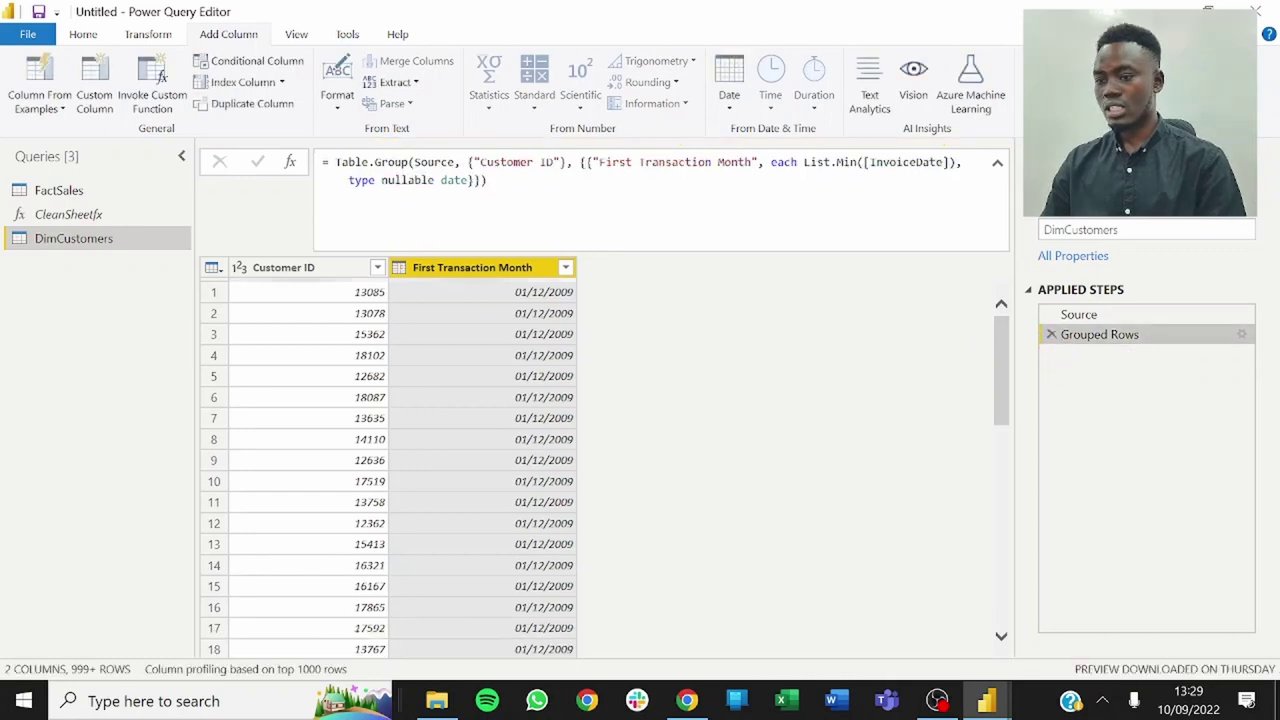
Add a custom step after Grouped Rows and start its formula with Table.TransformColumns(.
click(296, 163)
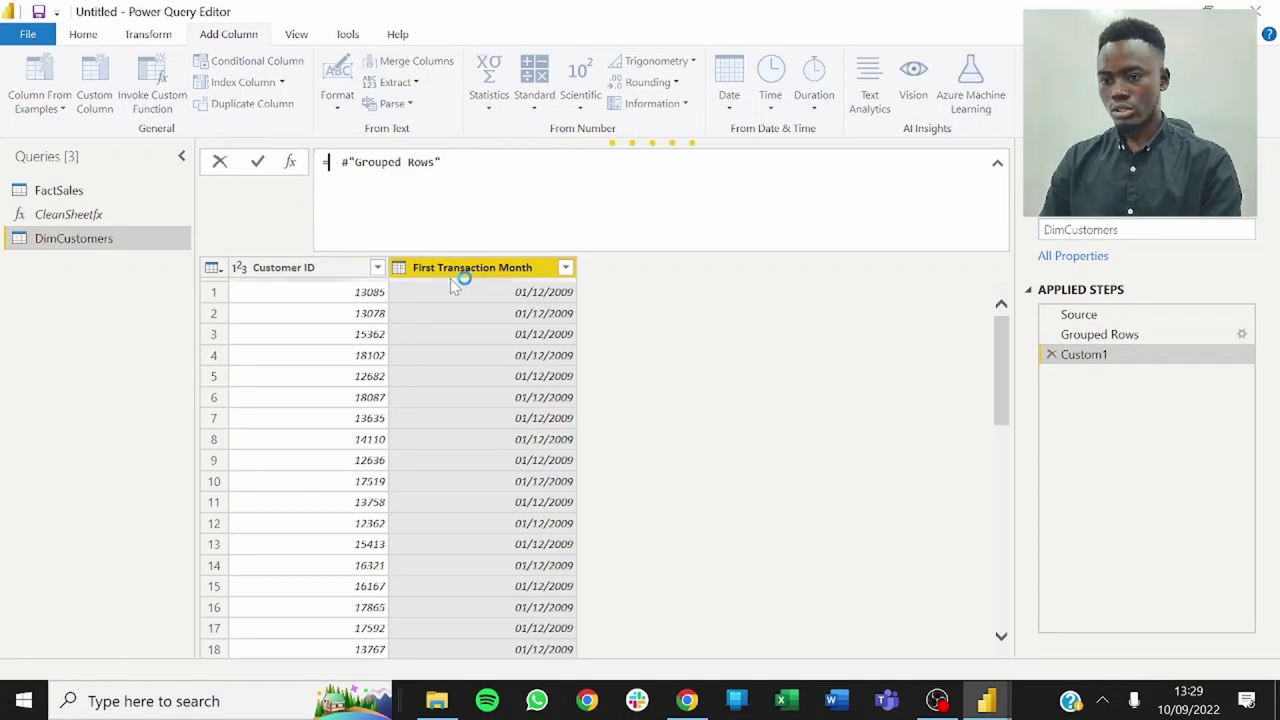
text(Tabe)
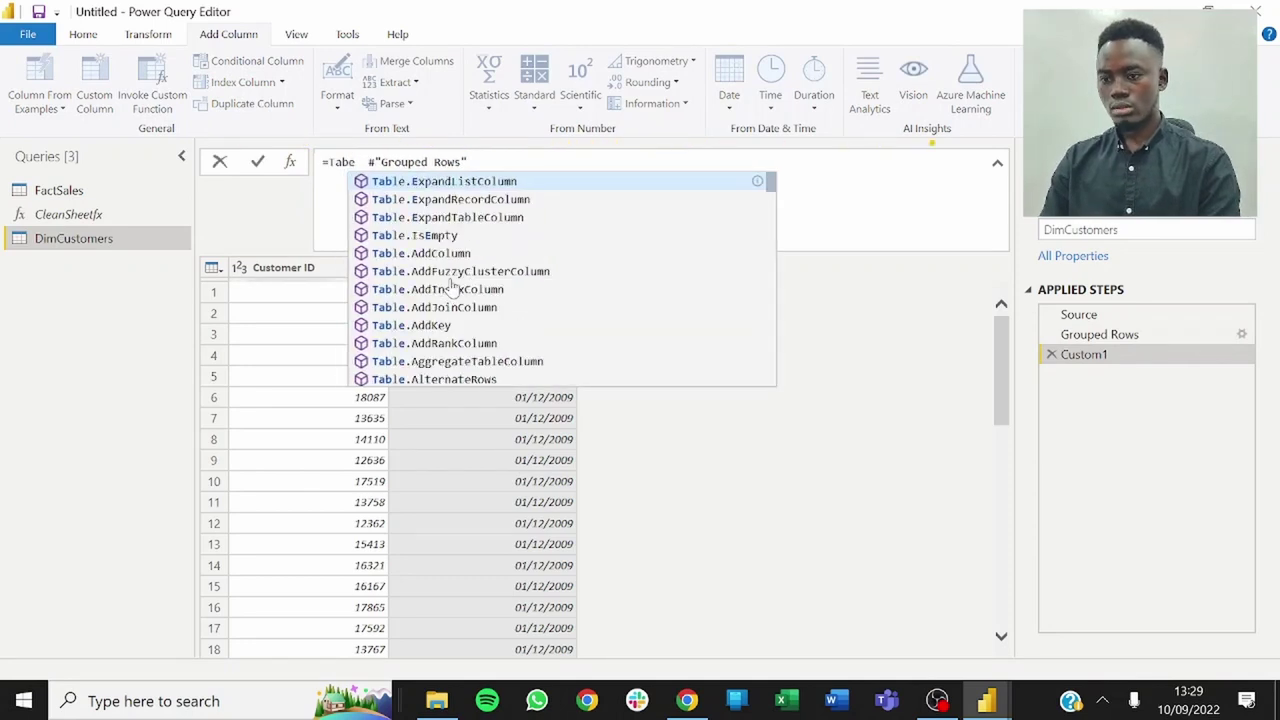
text(lo)
key(BackSpace)
key(BackSpace)
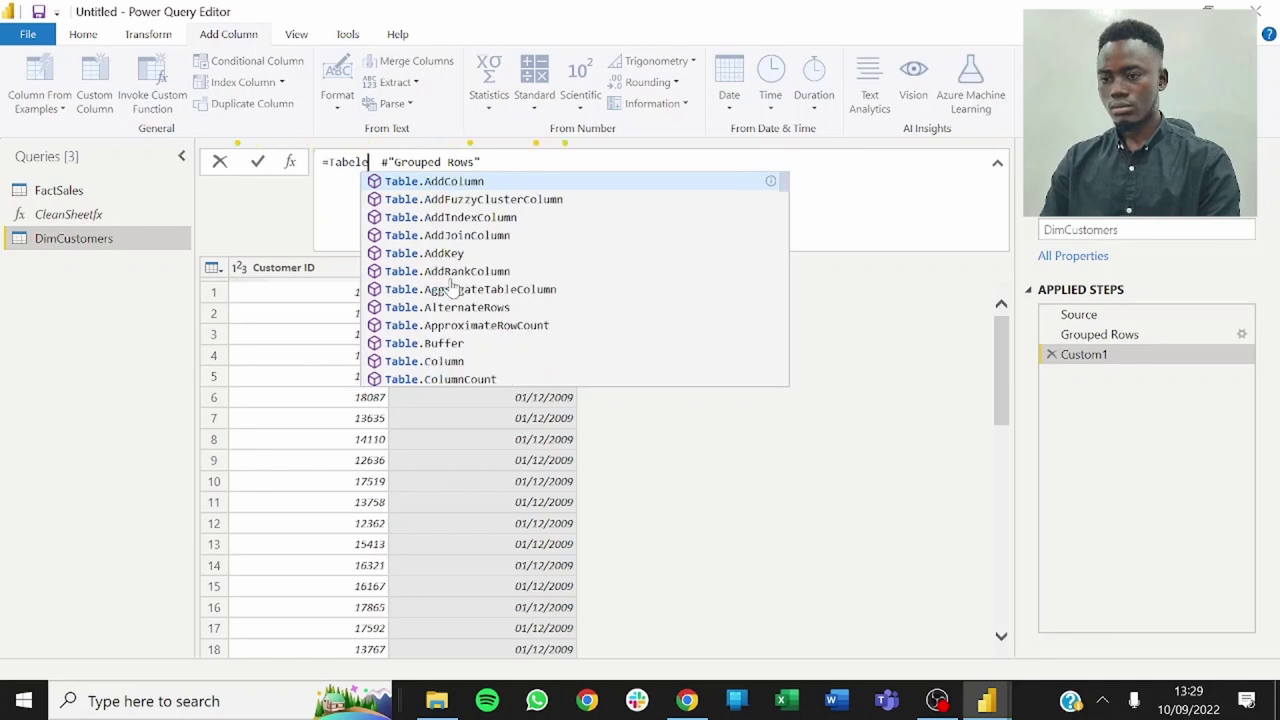
text(ltran)
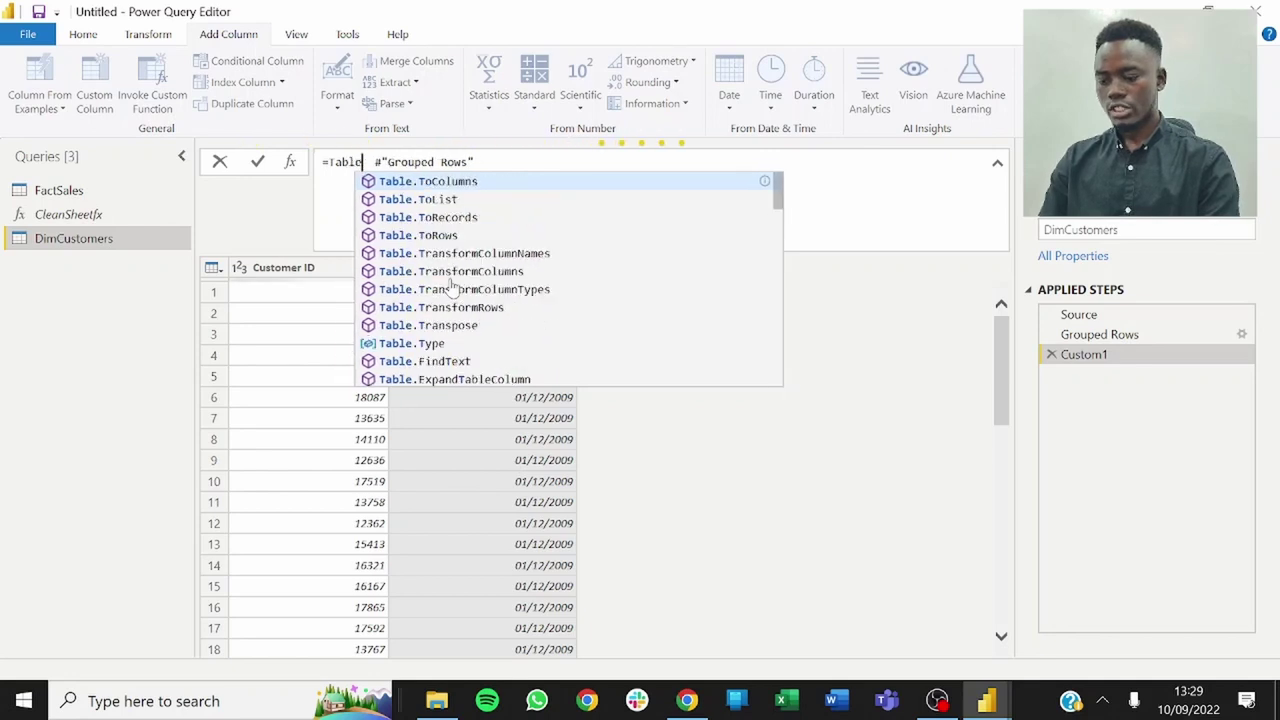
key(Down)
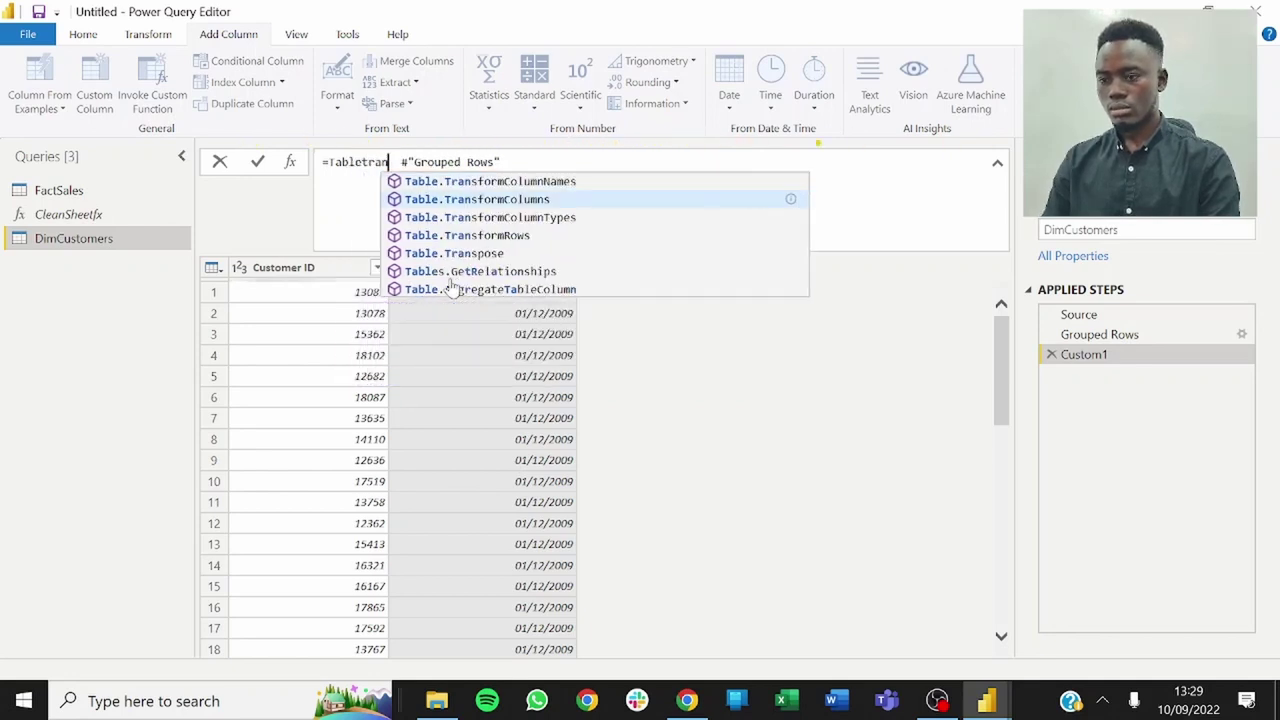
key(Tab)
text(()
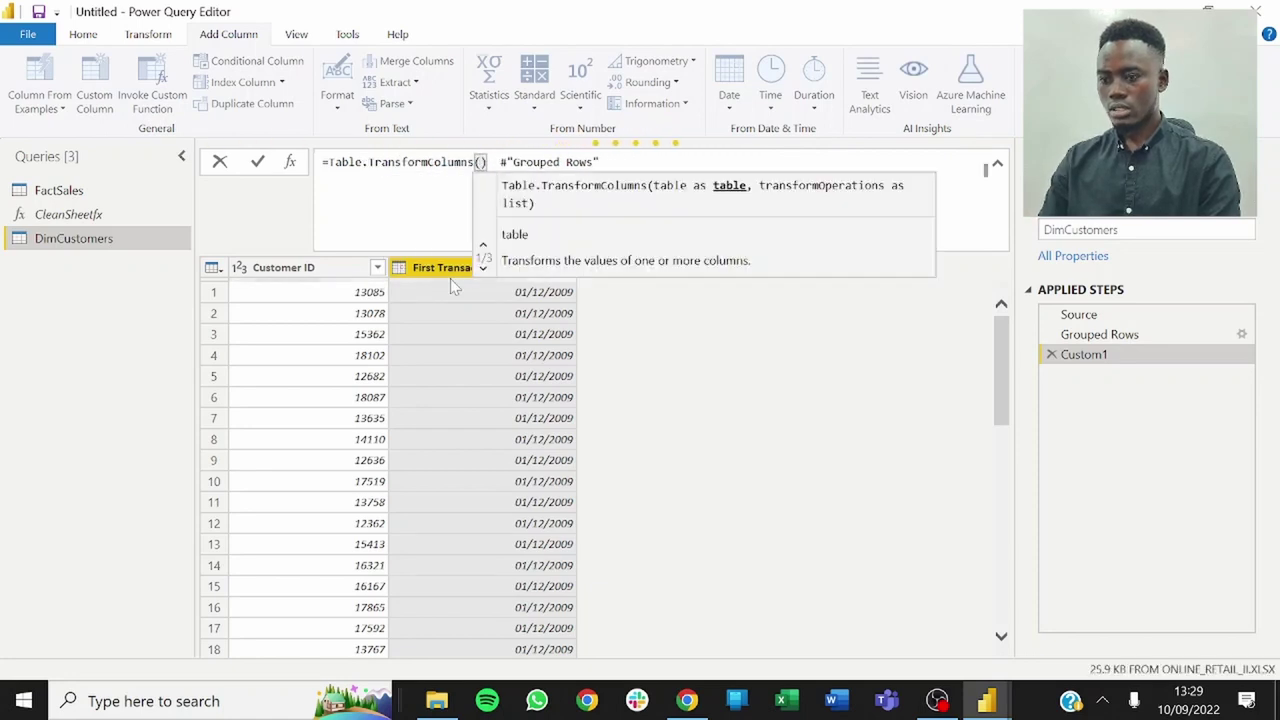
key(shift+Return)
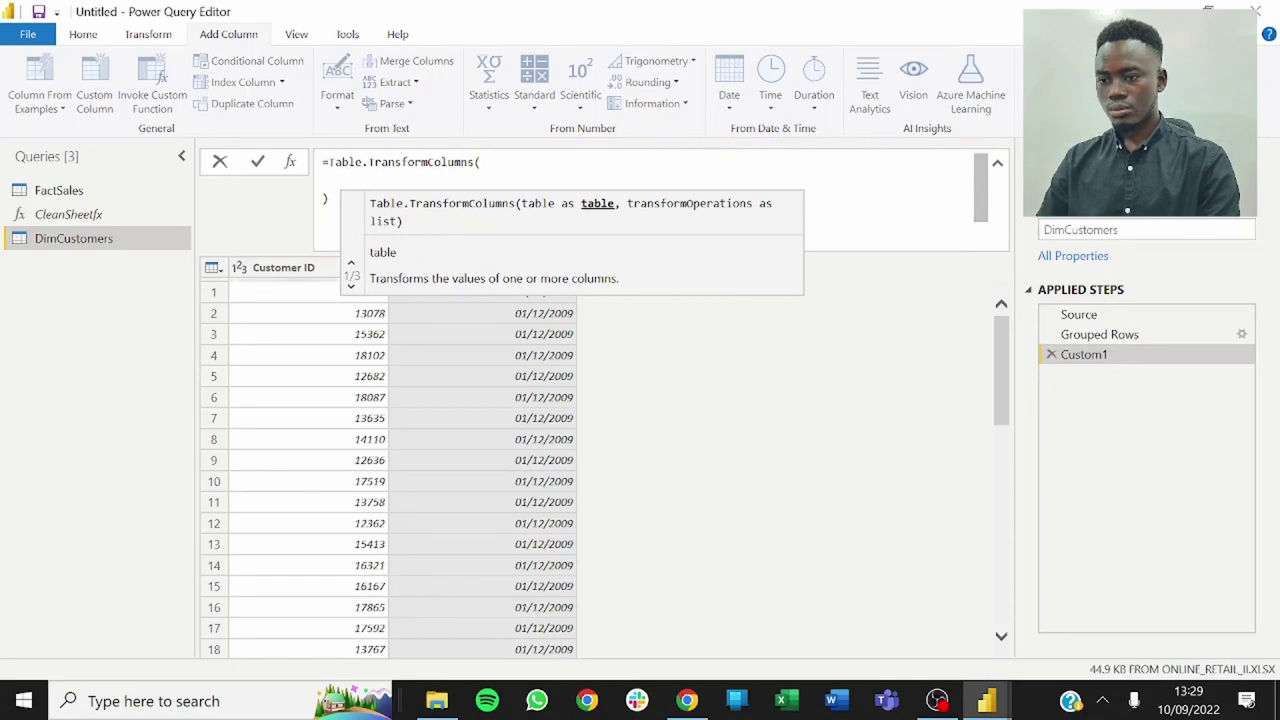
text(#"Grouped Rows")
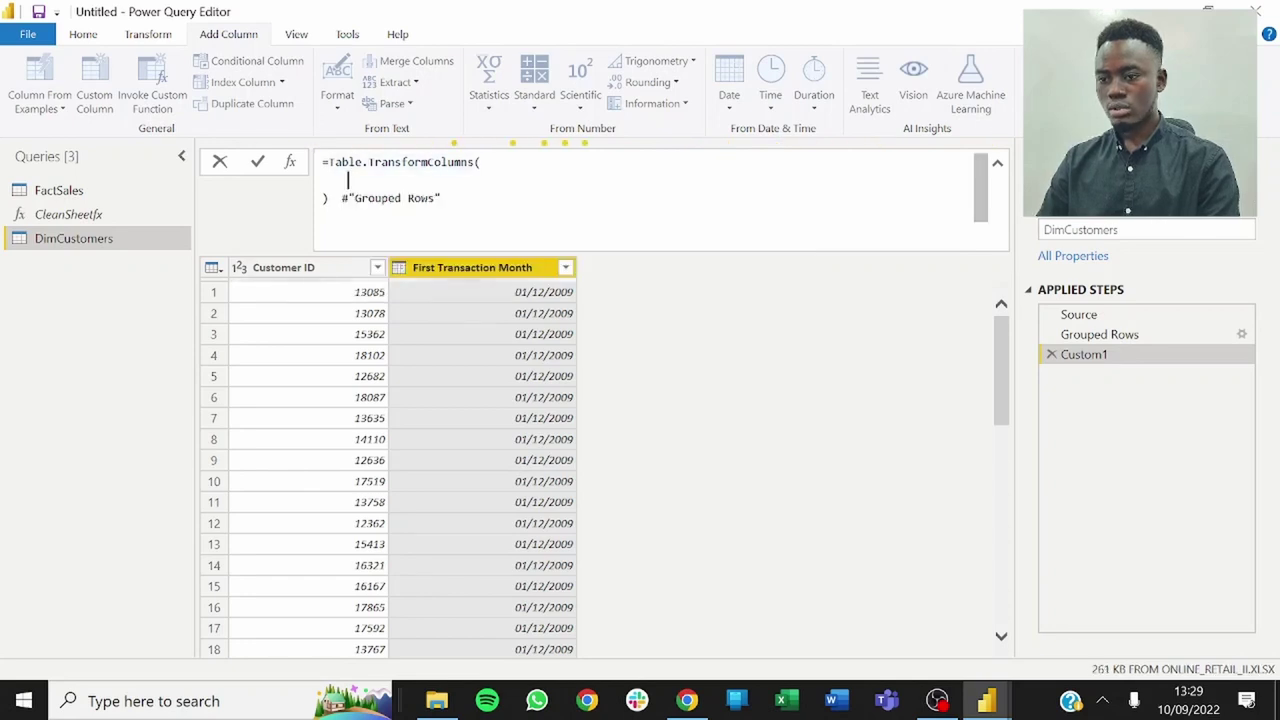
Delete the default #"Grouped Rows" reference and the empty line, leaving empty brackets.
key(ctrl+shift+Left)
key(ctrl+shift+Left)
key(shift+Left)
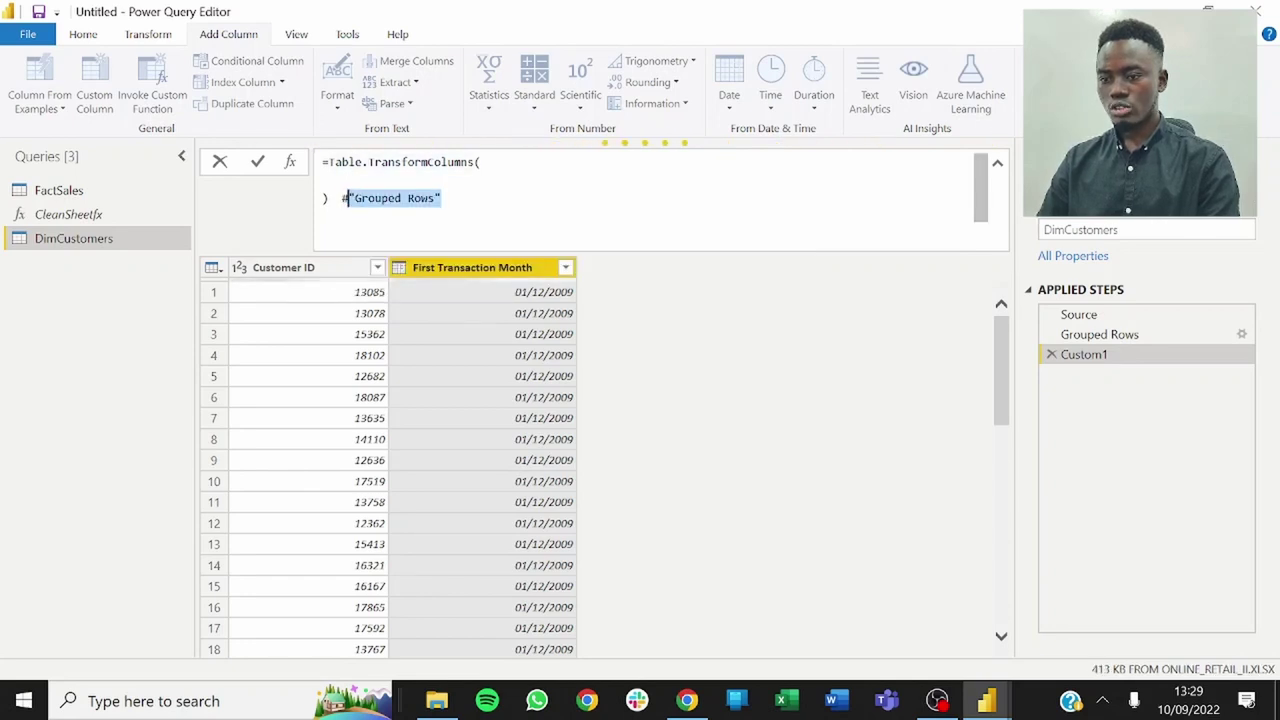
key(shift+Left)
key(BackSpace)
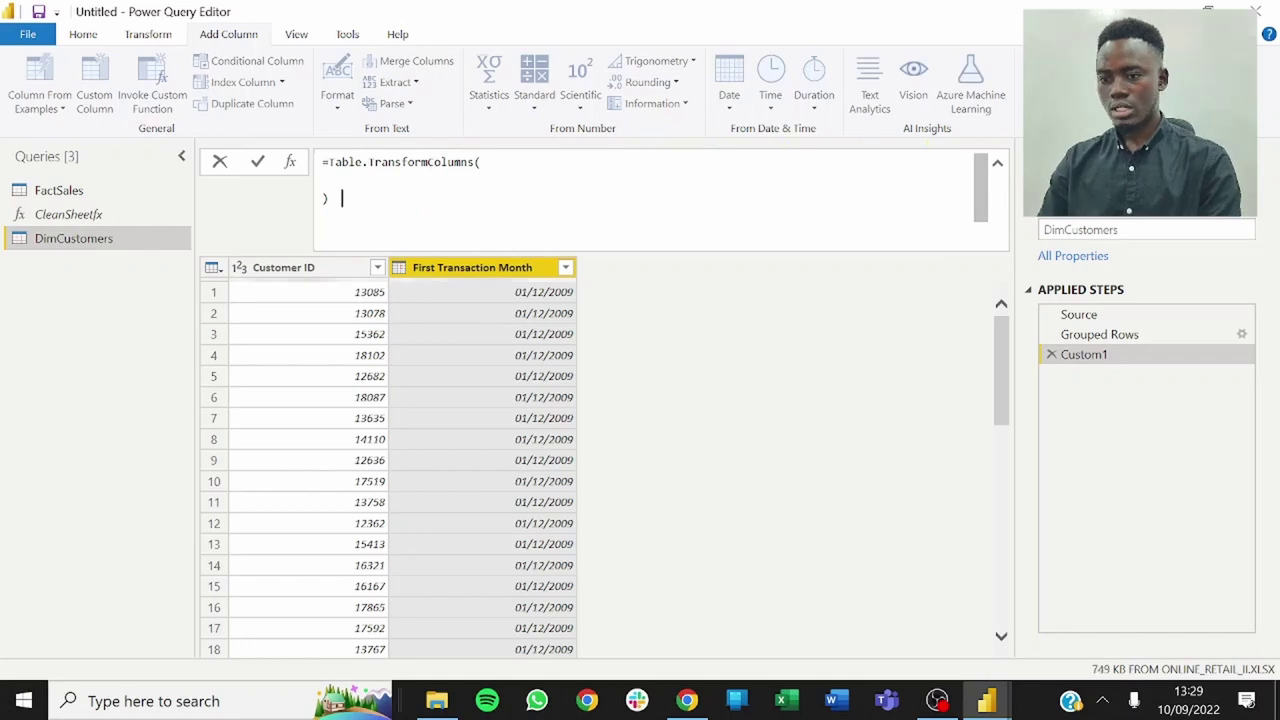
click(322, 180)
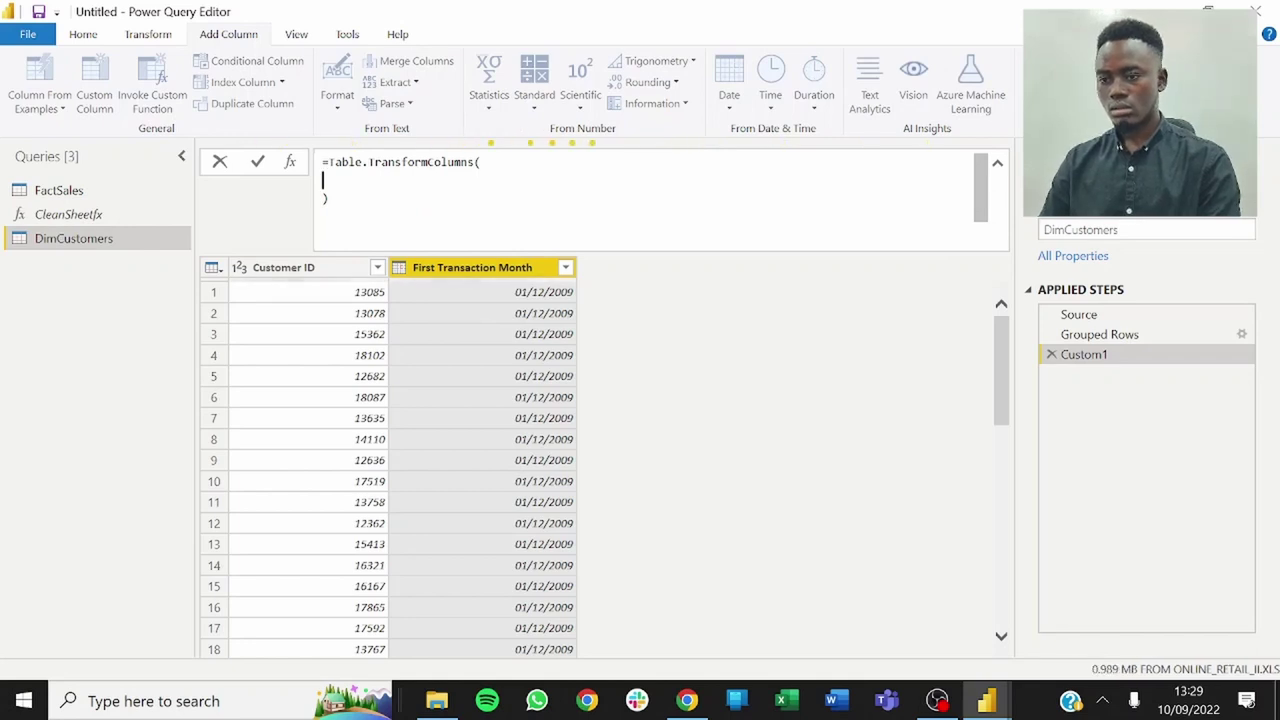
key(BackSpace)
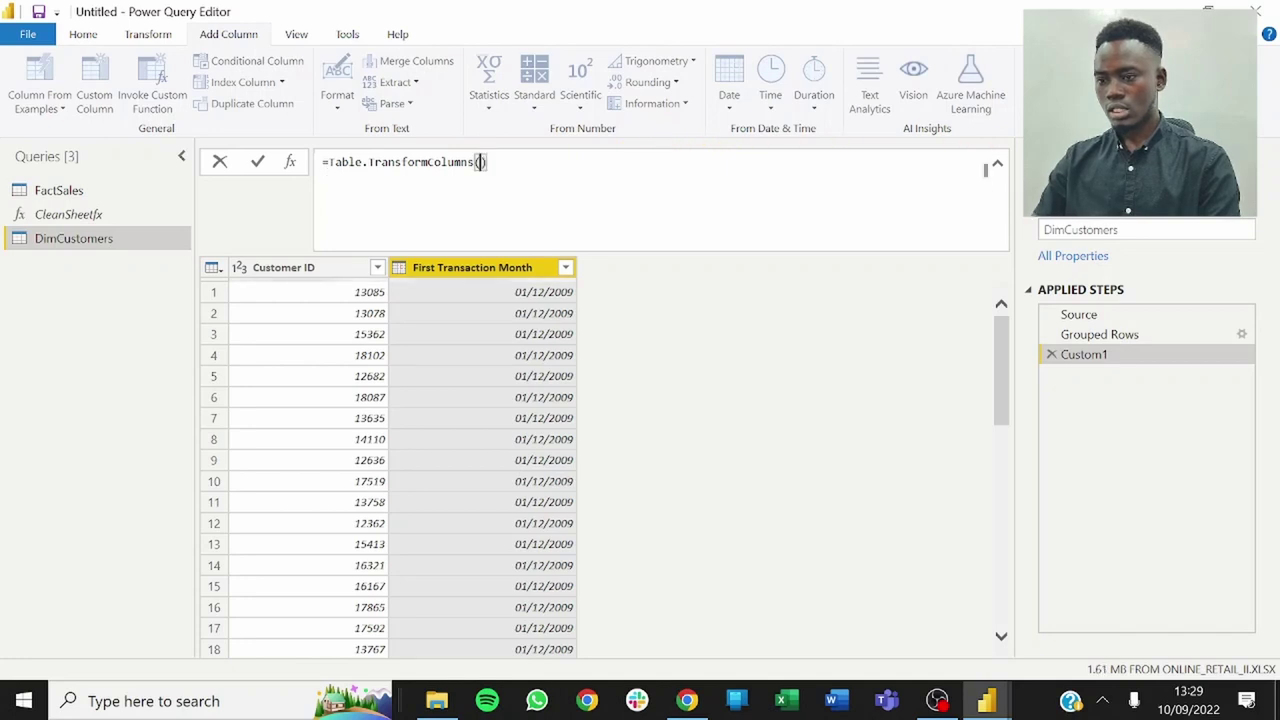
click(323, 180)
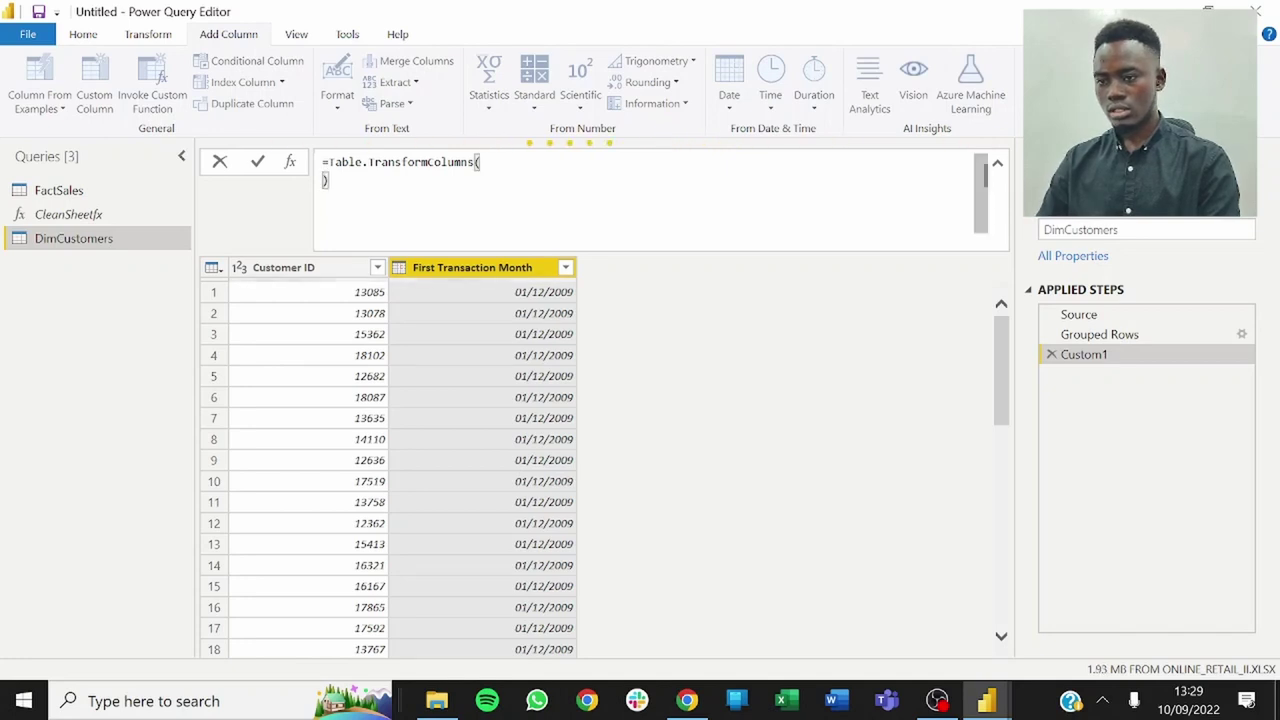
click(486, 162)
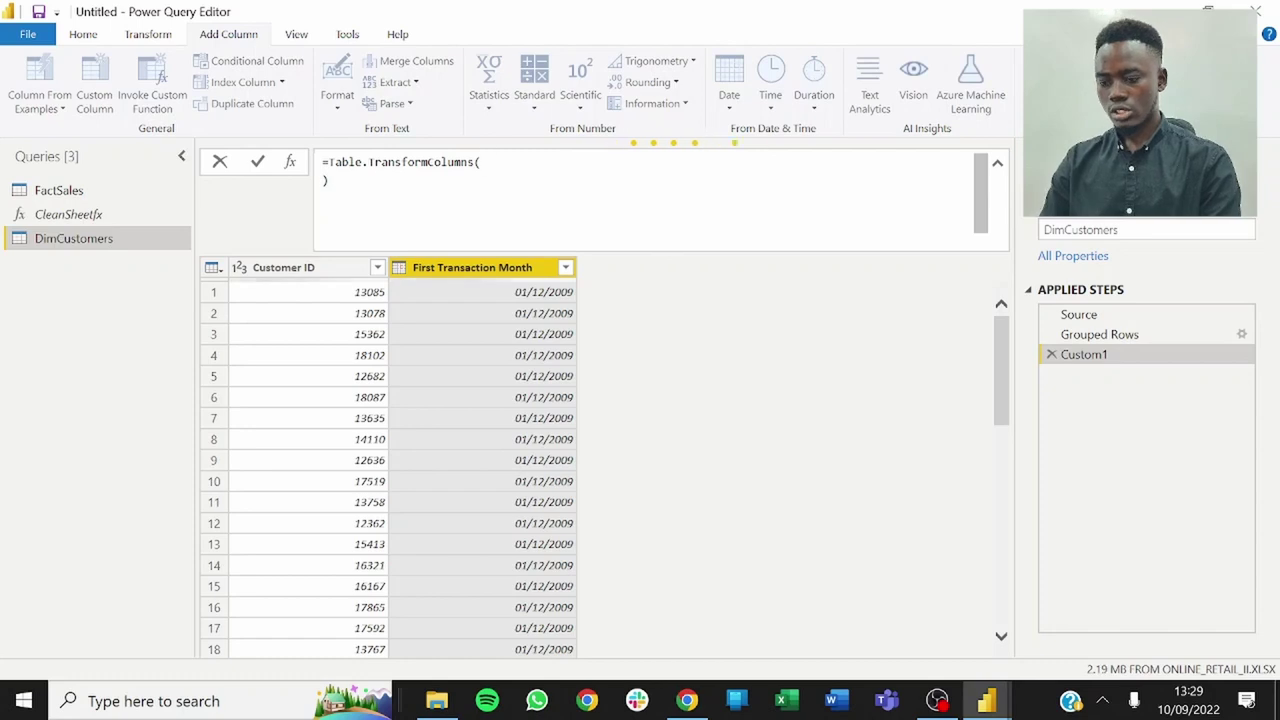
Insert #"Grouped Rows" as the table argument and paste the Date.StartOfMonth expression in braces.
text(#)
key(Tab)
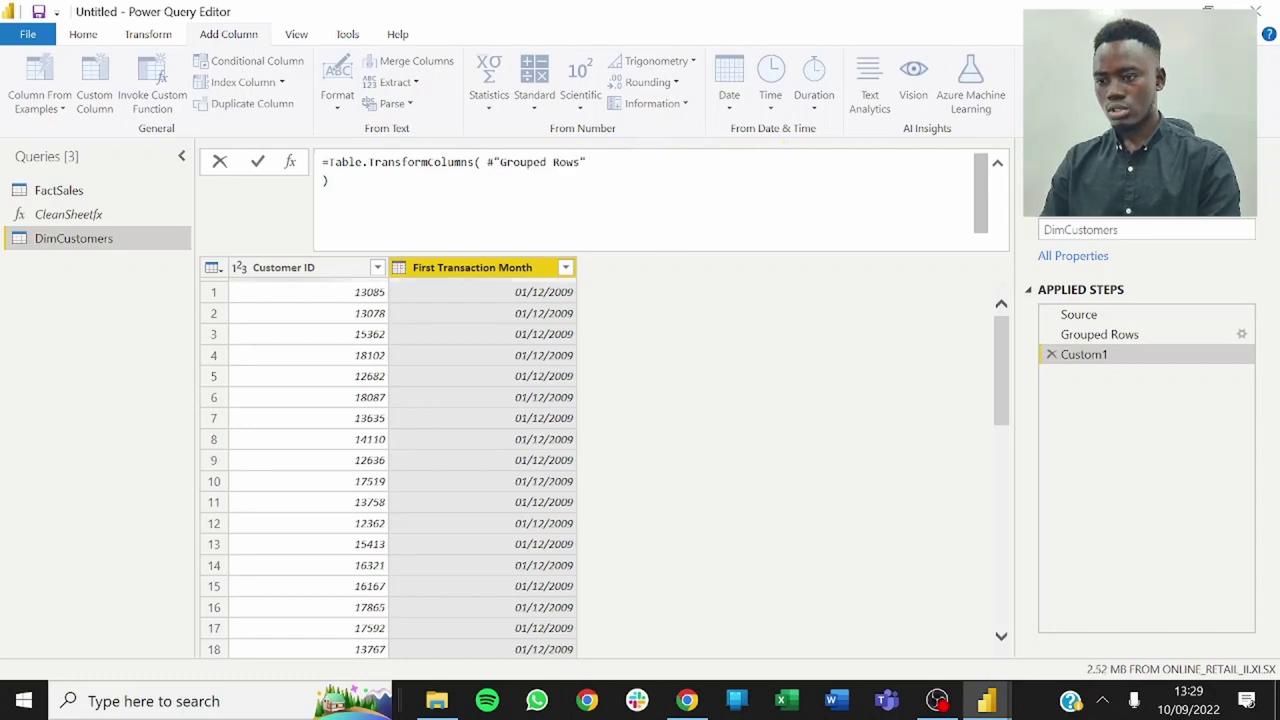
text(,)
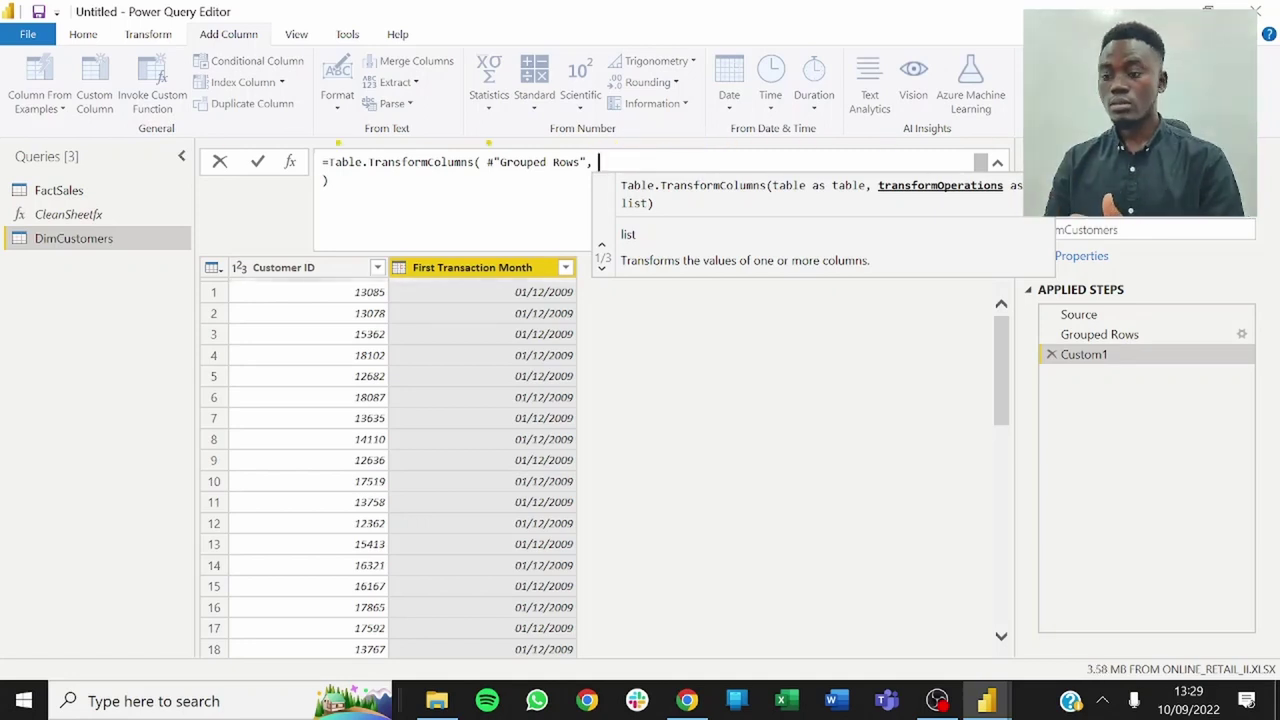
text(each)
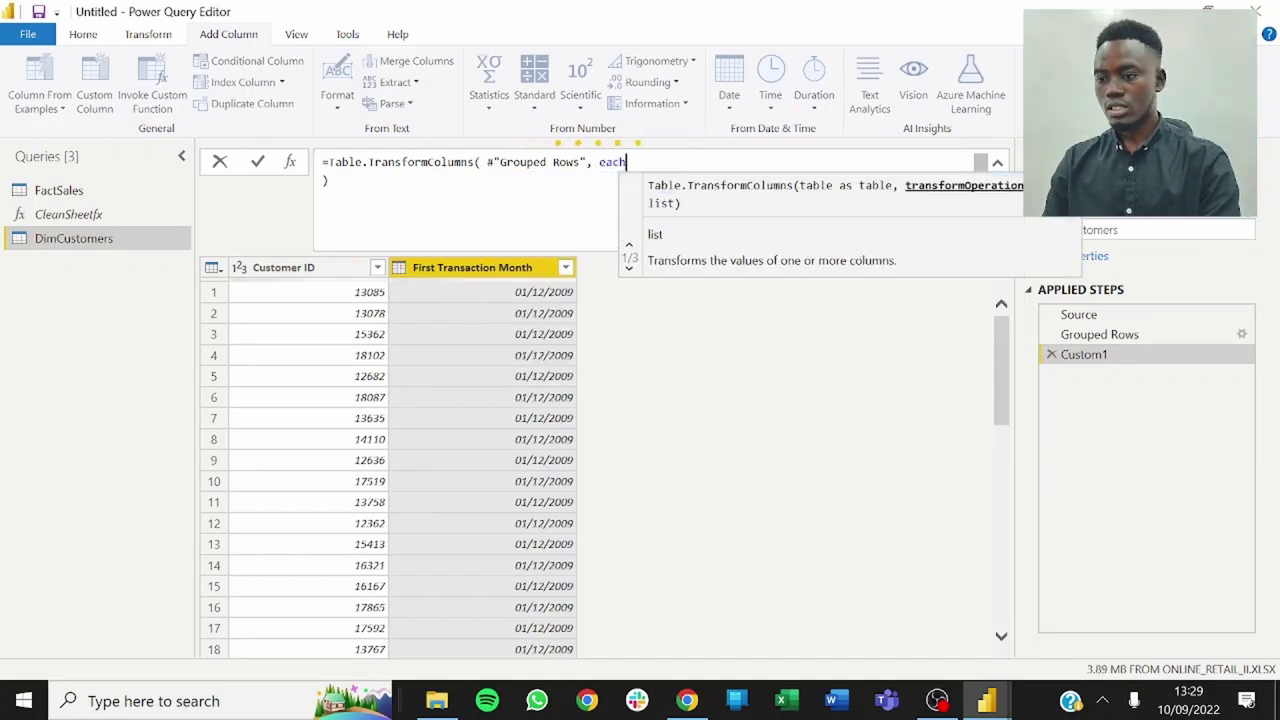
text(Date.StartOfMonth([First Transaction Month]))
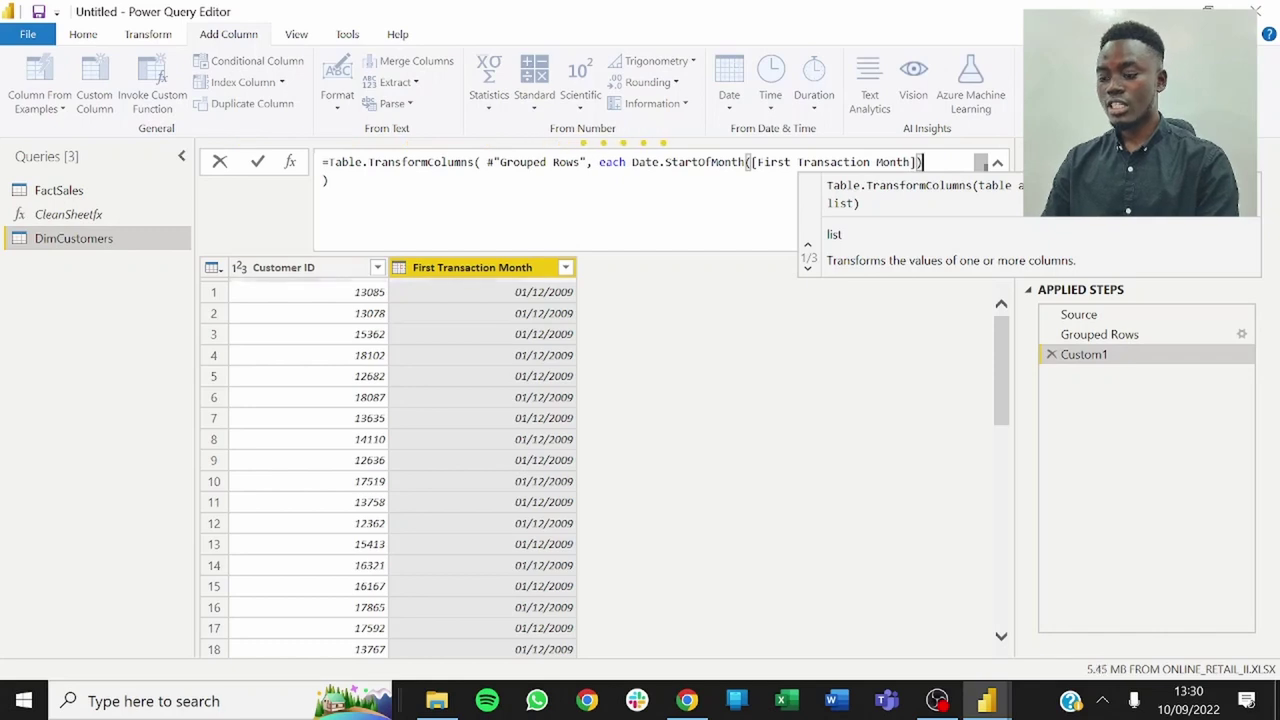
text(,)
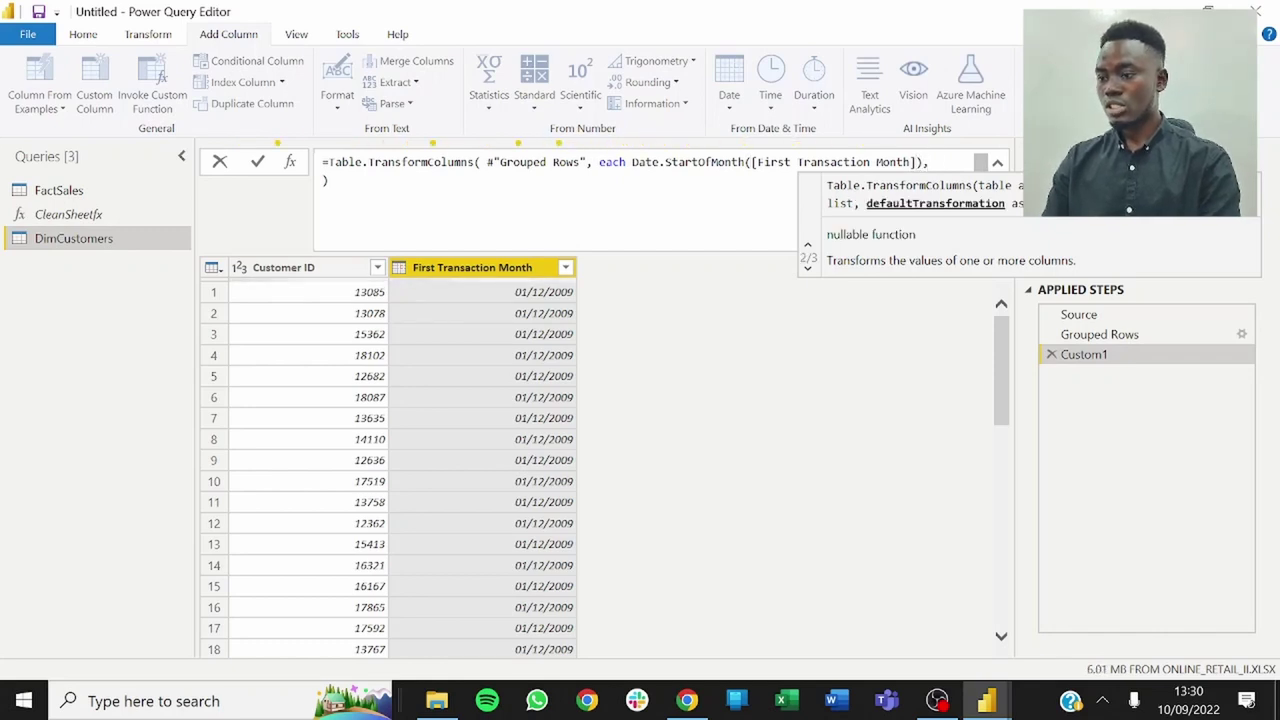
key(BackSpace)
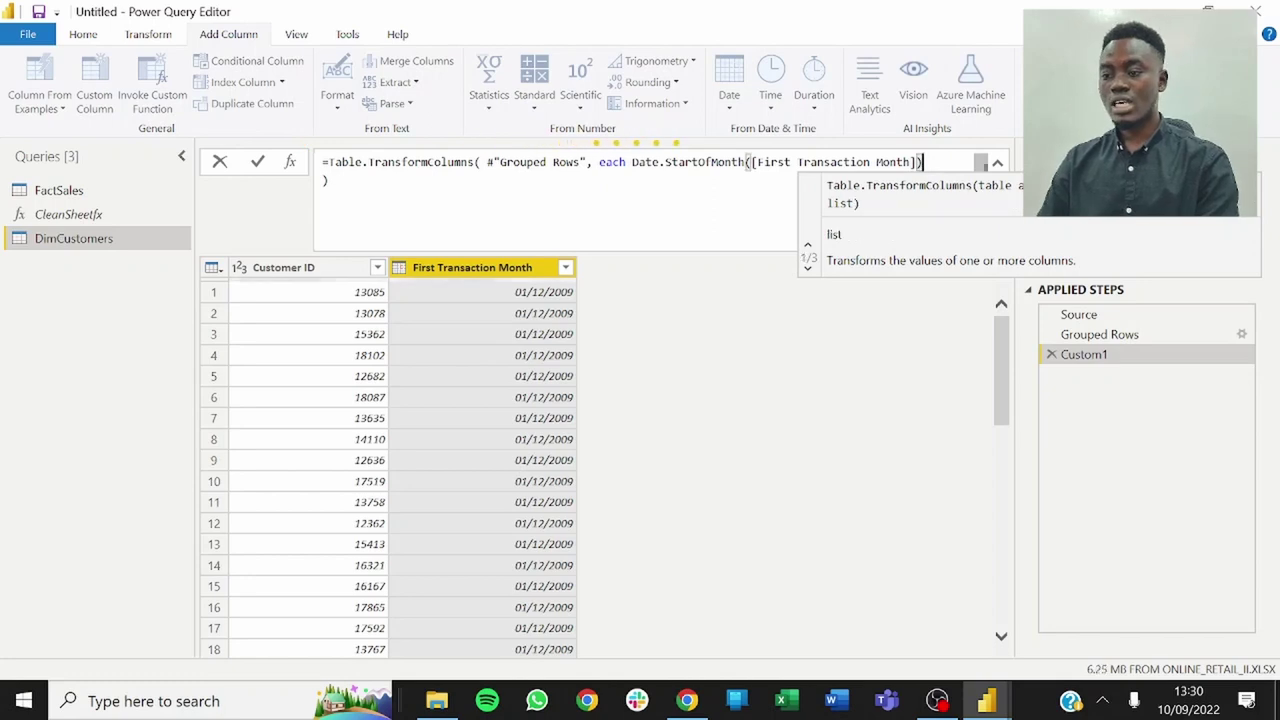
click(632, 162)
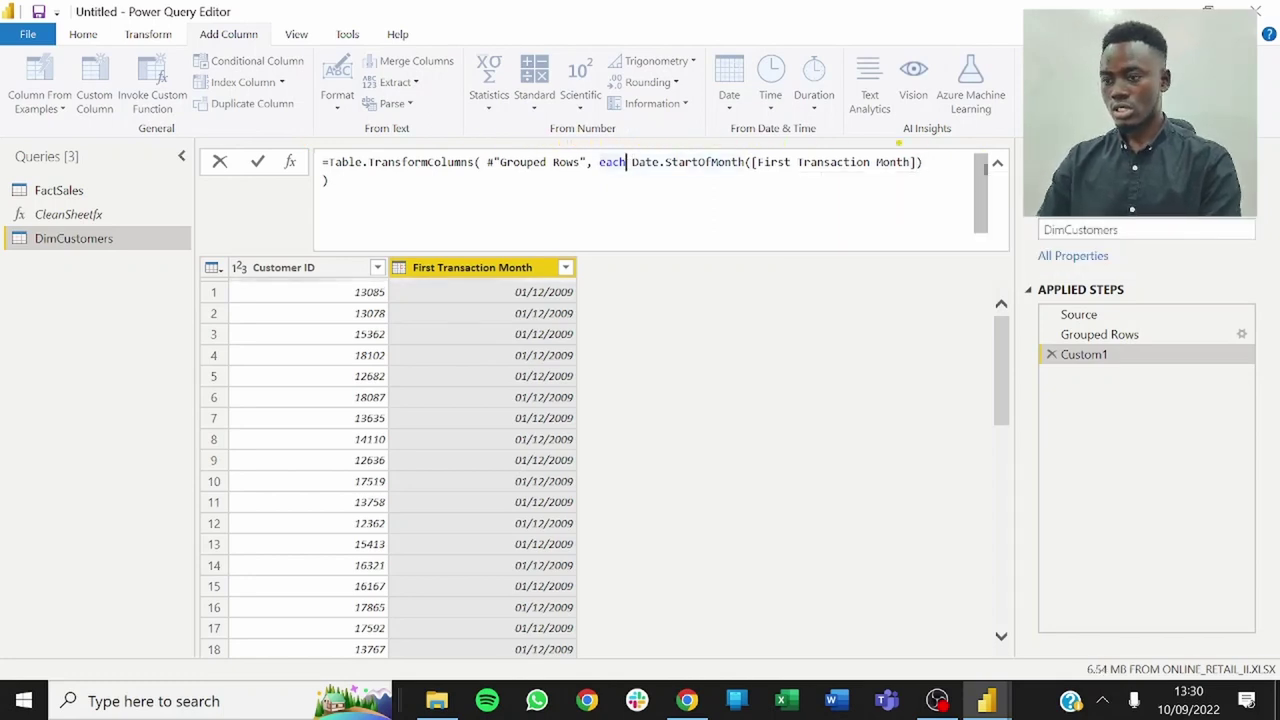
key(BackSpace)
key(BackSpace)
key(BackSpace)
key(BackSpace)
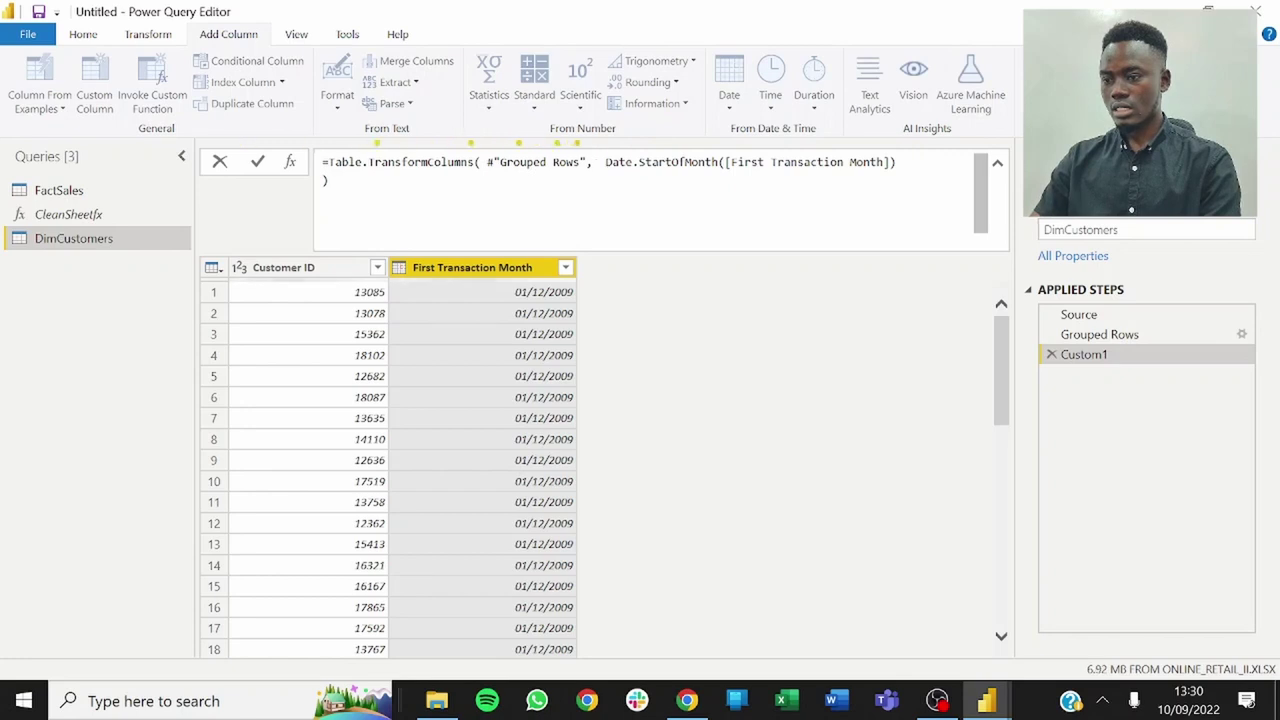
text(())
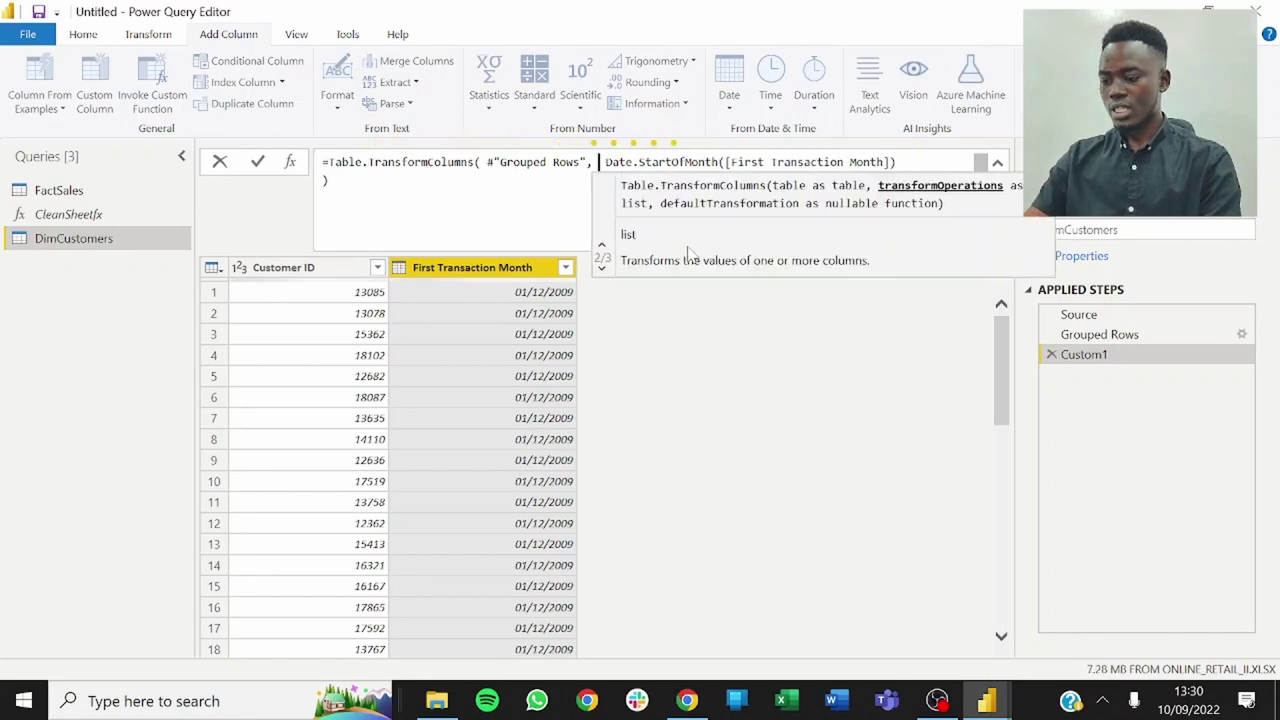
key(Delete)
key(Delete)
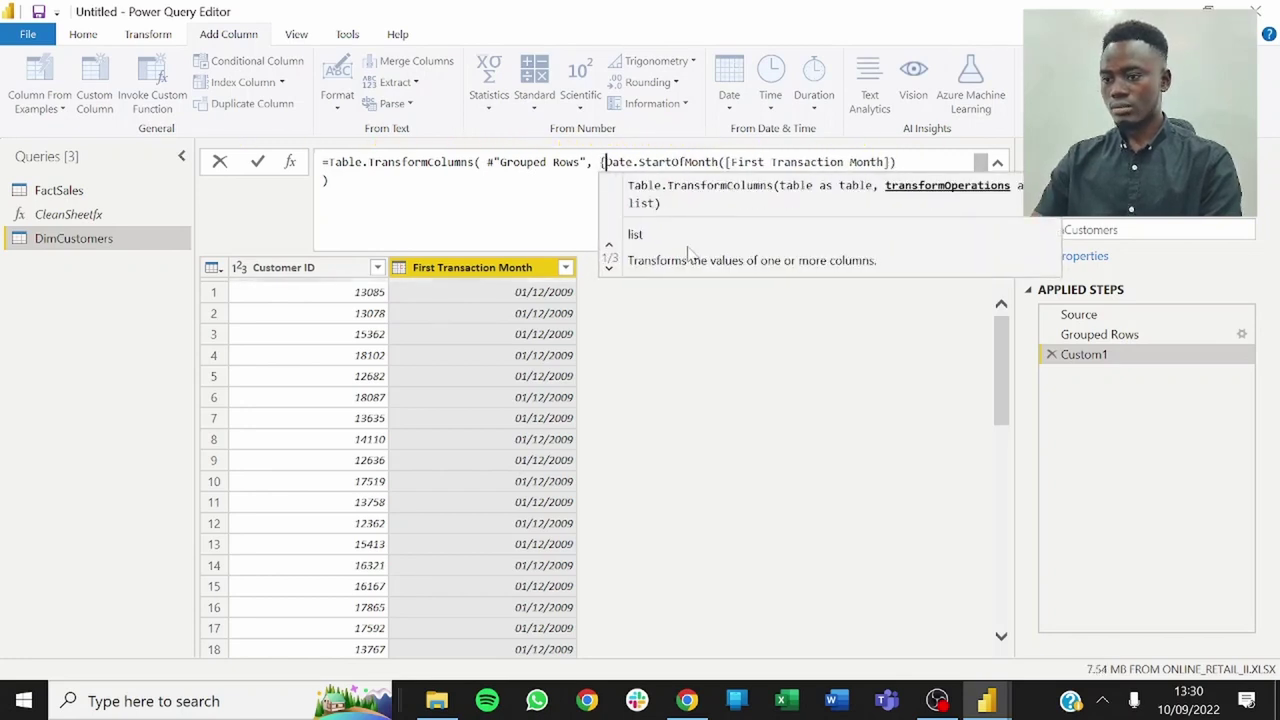
text({)
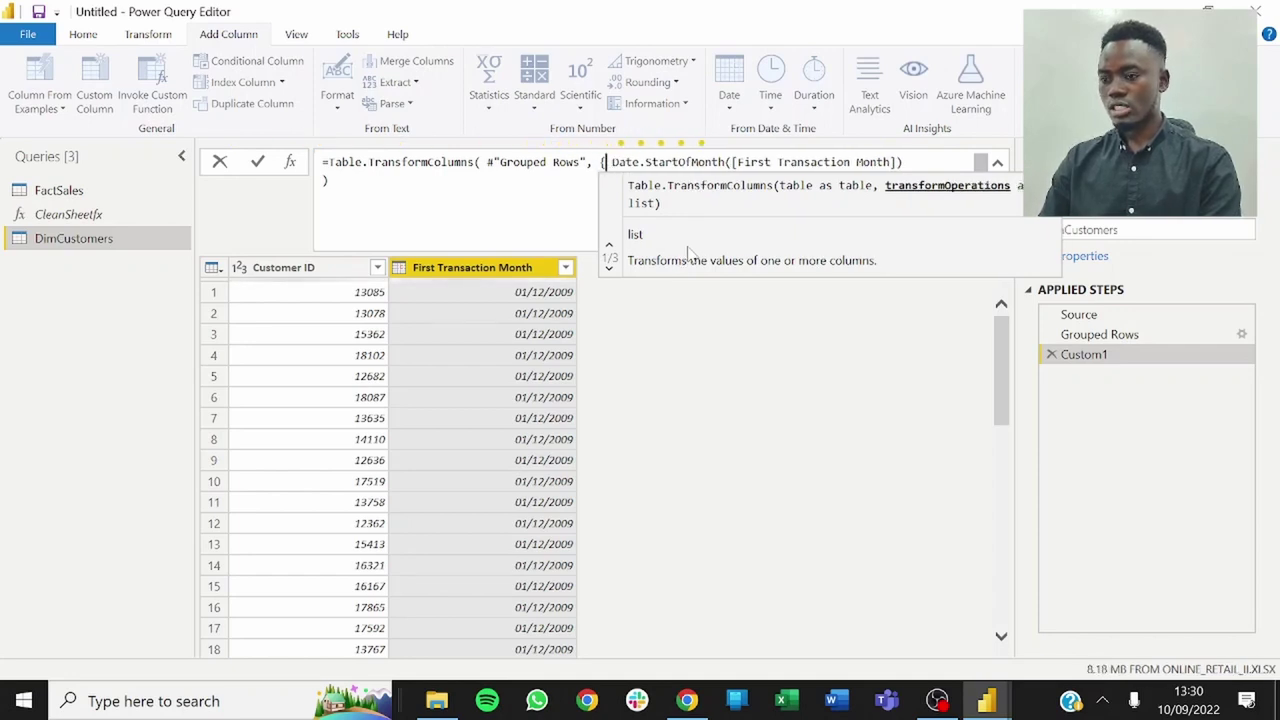
text("")
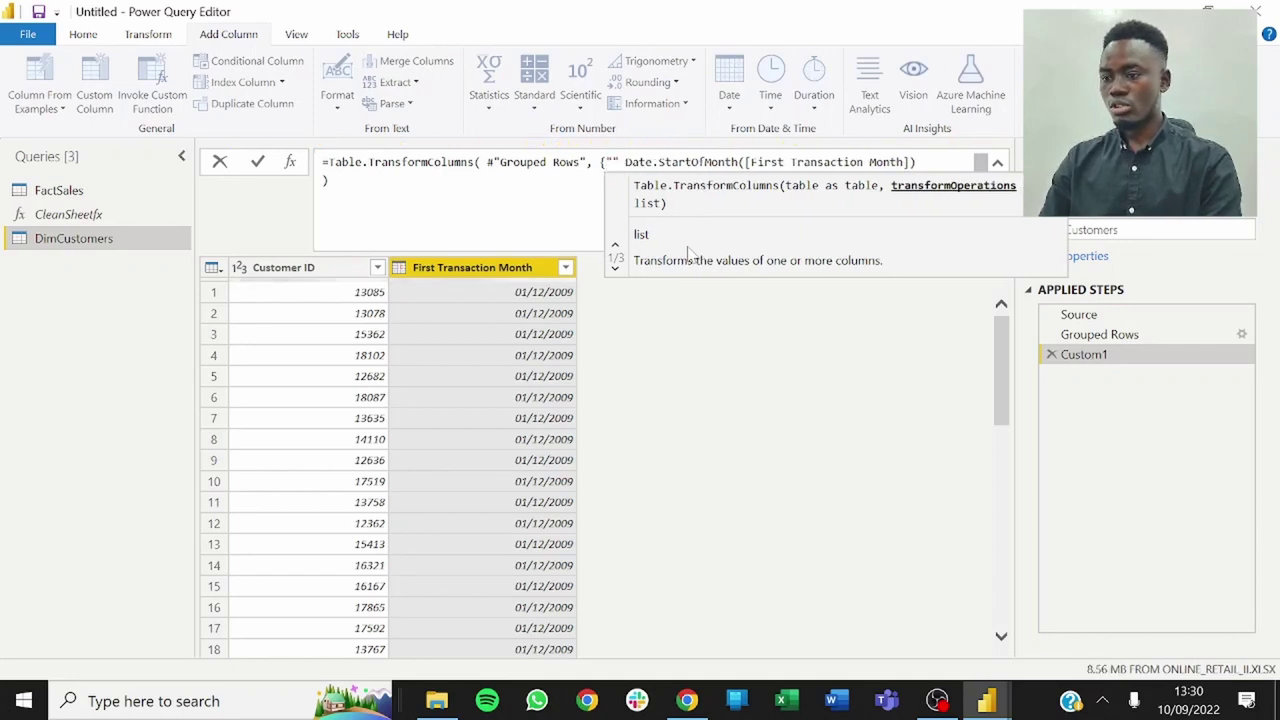
Move the First Transaction Month reference inside the quotes of the transform list.
click(916, 162)
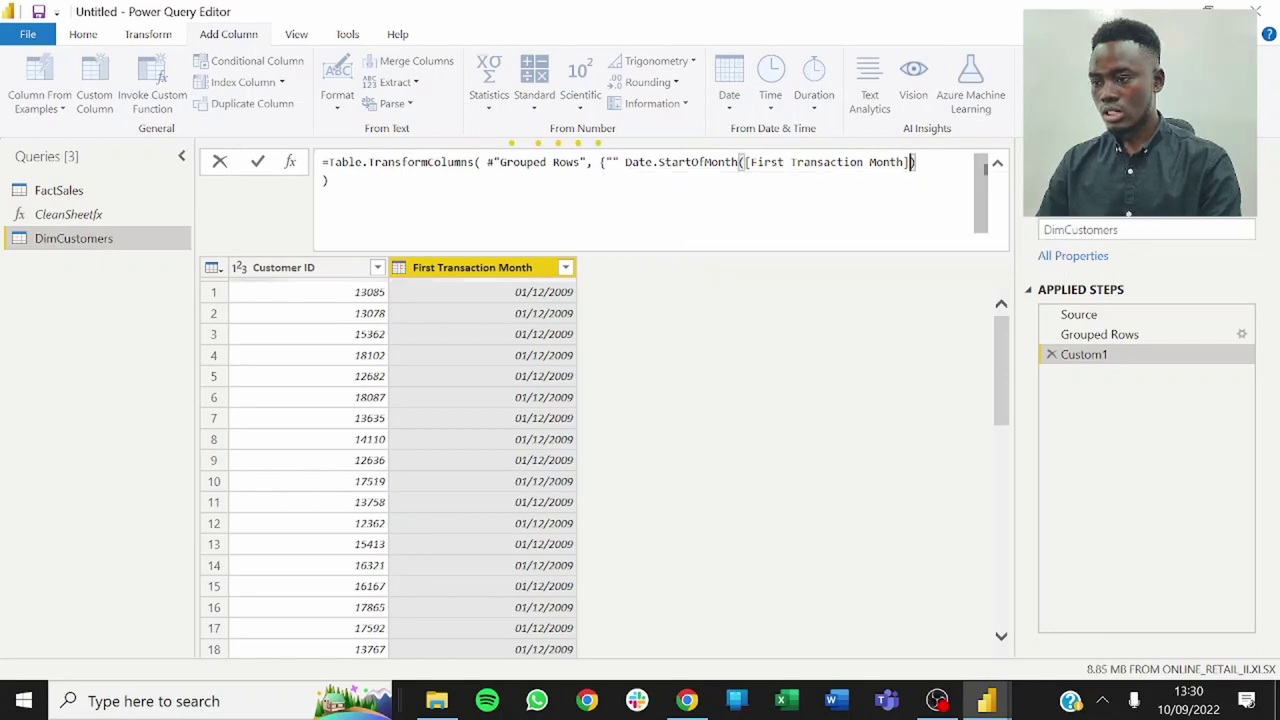
key(shift+Left)
key(shift+Left)
key(shift+Left)
key(shift+Left)
key(shift+Left)
key(shift+Left)
key(shift+Left)
key(shift+Left)
key(shift+Left)
key(shift+Left)
key(shift+Left)
key(shift+Left)
key(shift+Left)
key(shift+Left)
key(shift+Left)
key(shift+Left)
key(shift+Left)
key(shift+Left)
key(shift+Left)
key(shift+Left)
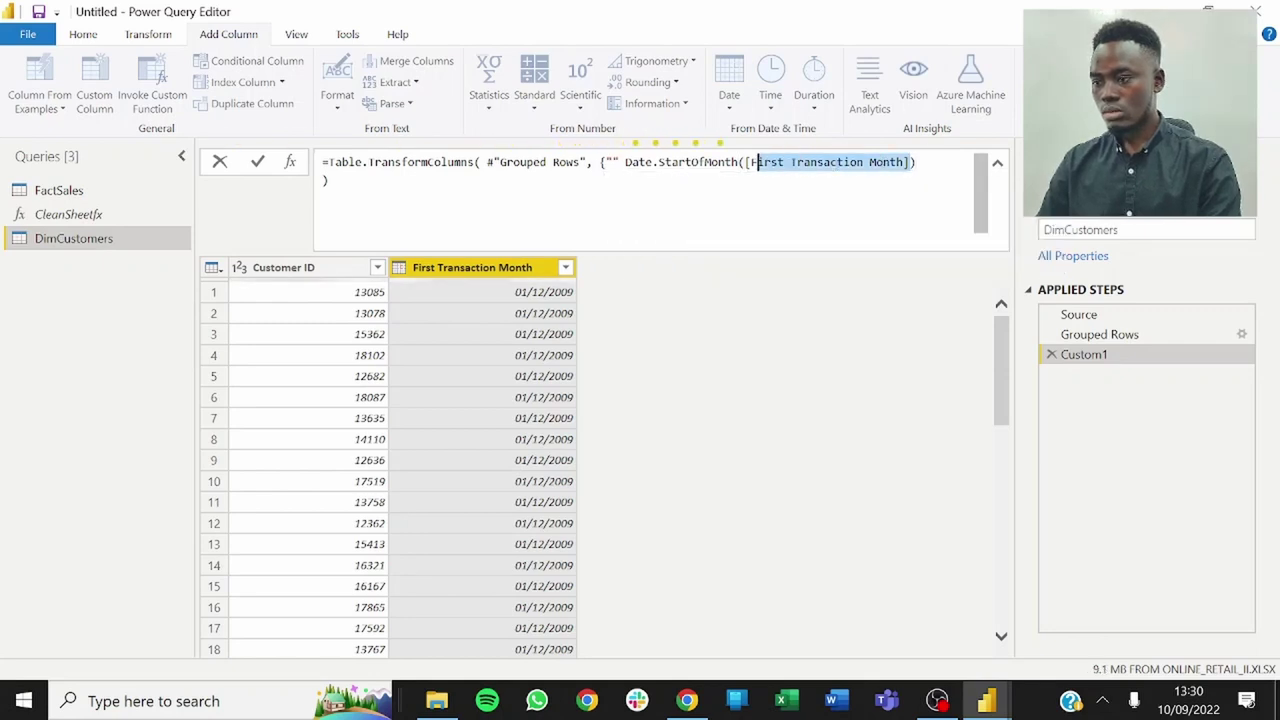
key(Left)
key(Left)
key(ctrl+shift+Right)
key(ctrl+shift+Right)
key(ctrl+shift+Right)
key(ctrl+c)
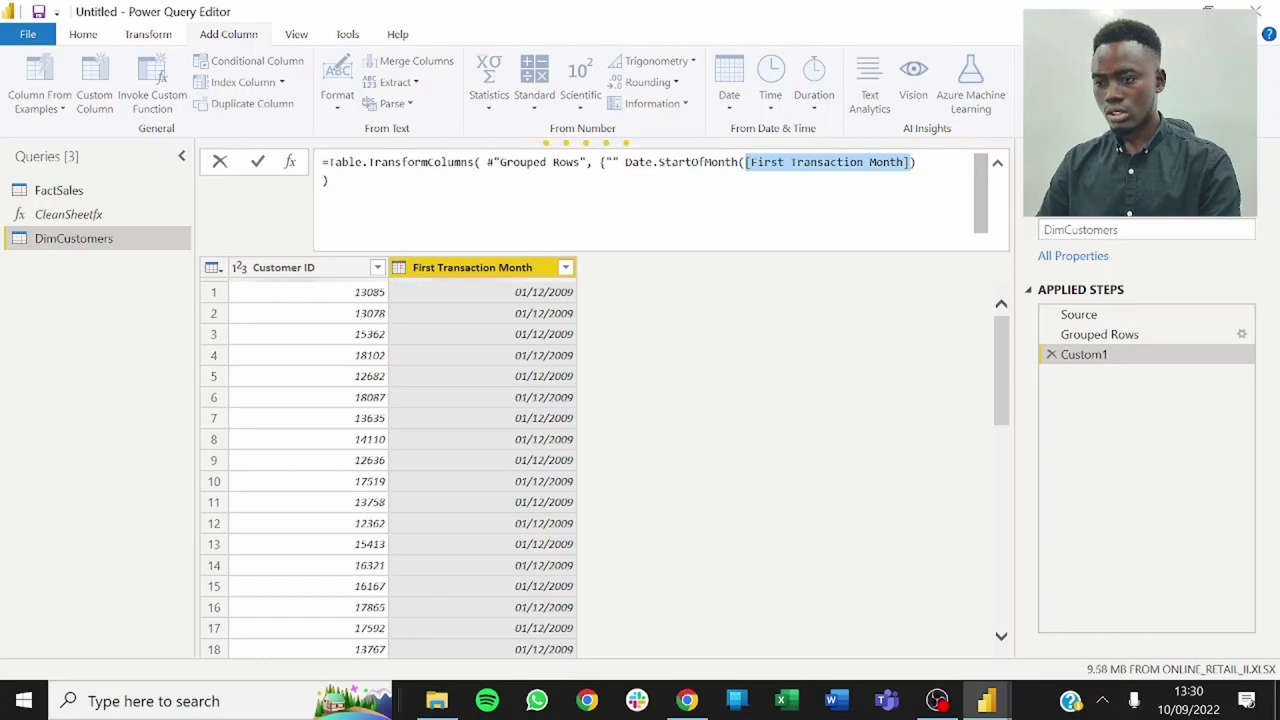
click(613, 162)
key(ctrl+v)
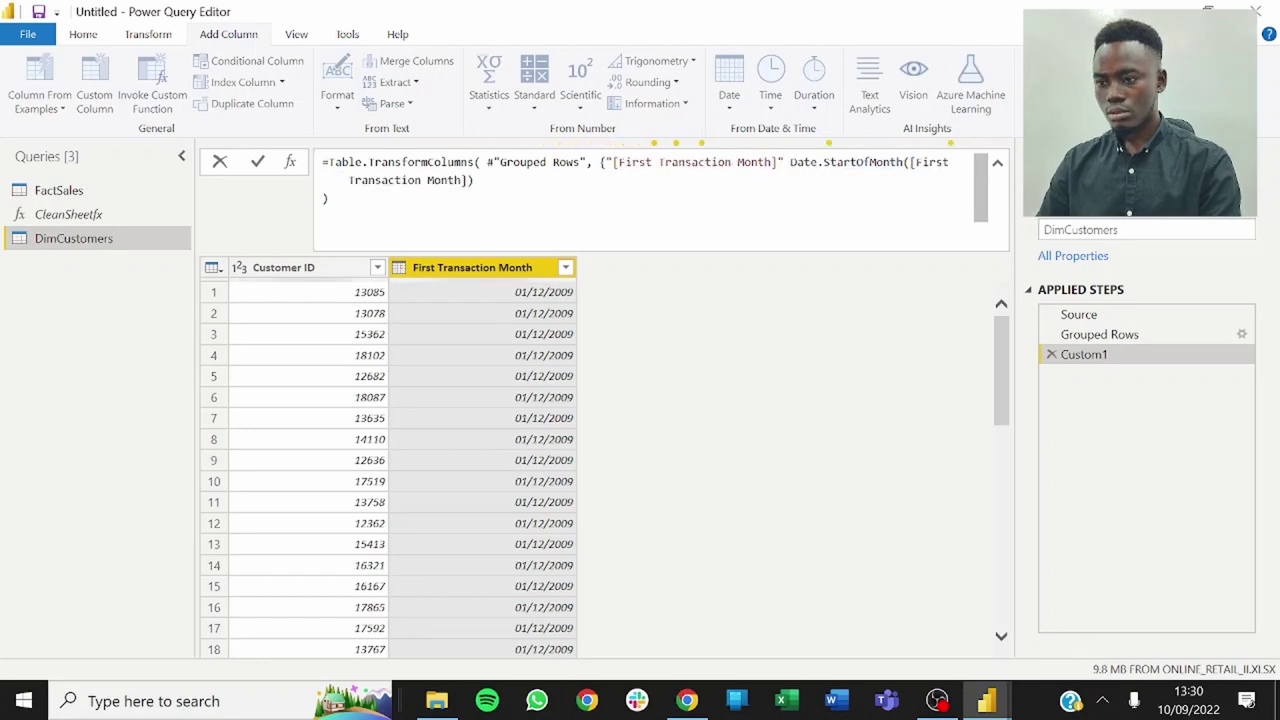
click(613, 162)
key(Delete)
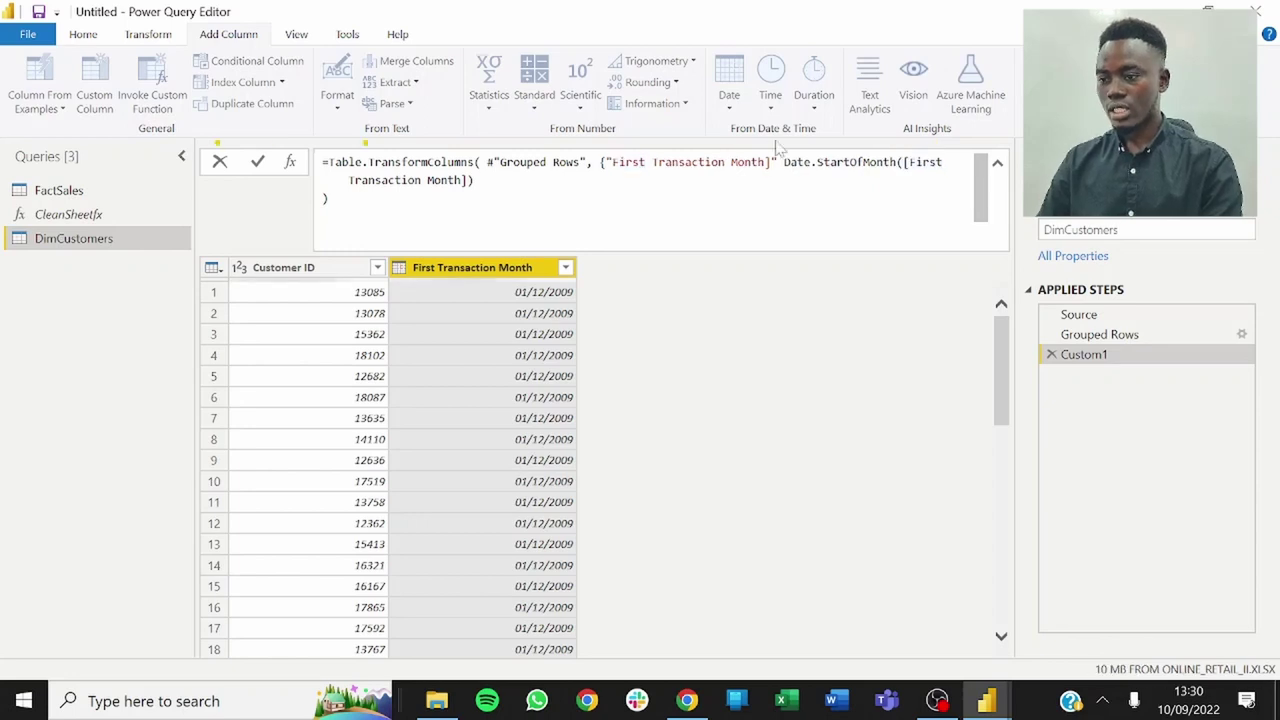
key(BackSpace)
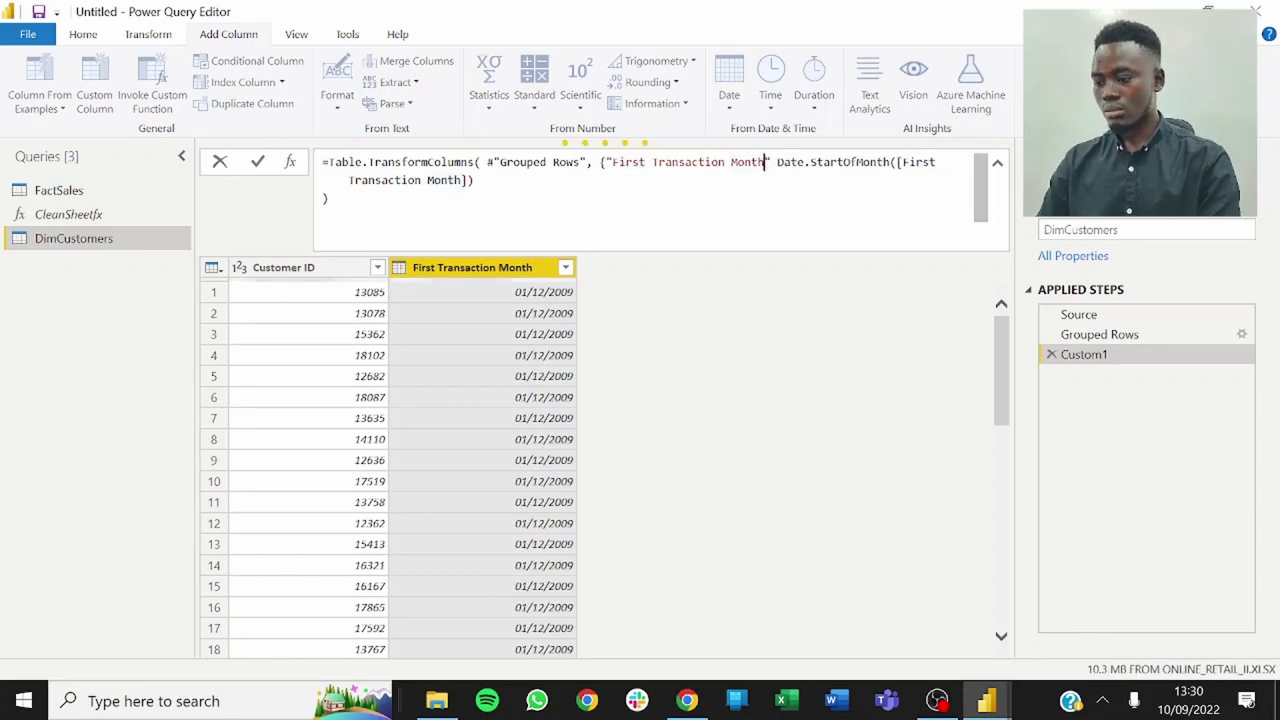
key(Right)
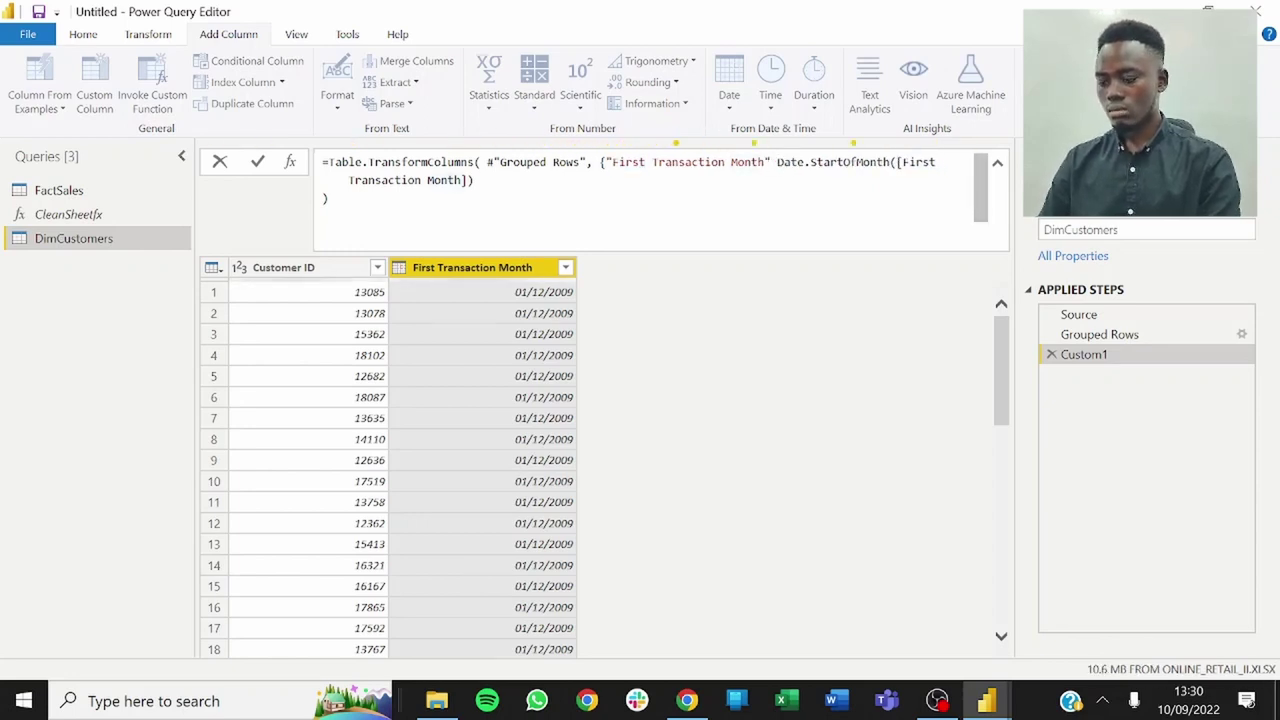
text(,)
key(Return)
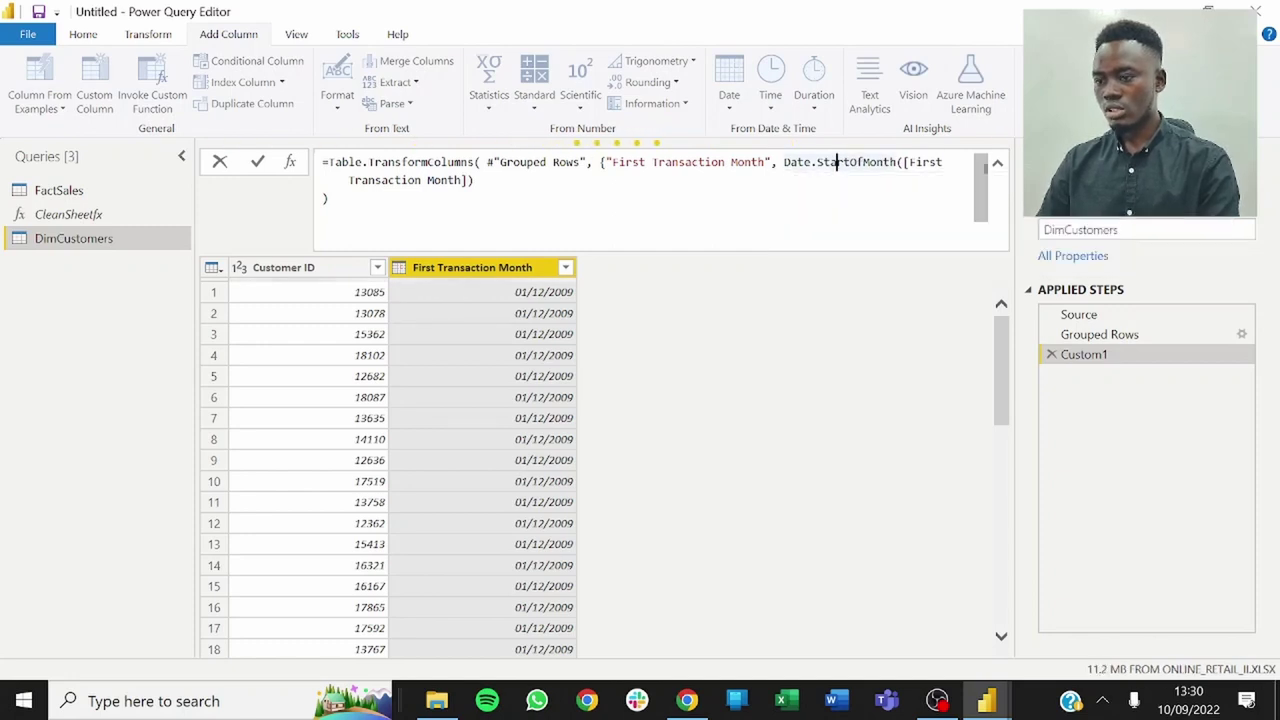
Drop Date.StartOfMonth's argument and add Date.Type to complete the transform list.
drag(784, 162, 797, 162)
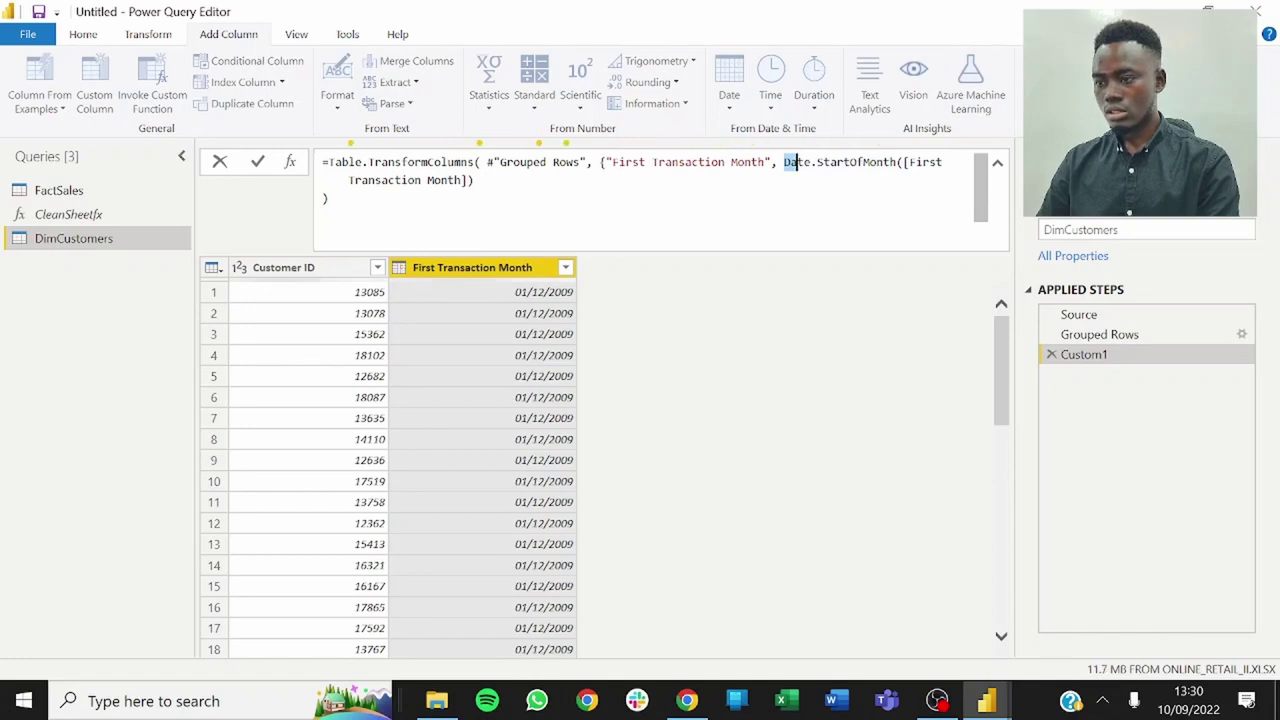
drag(897, 162, 475, 180)
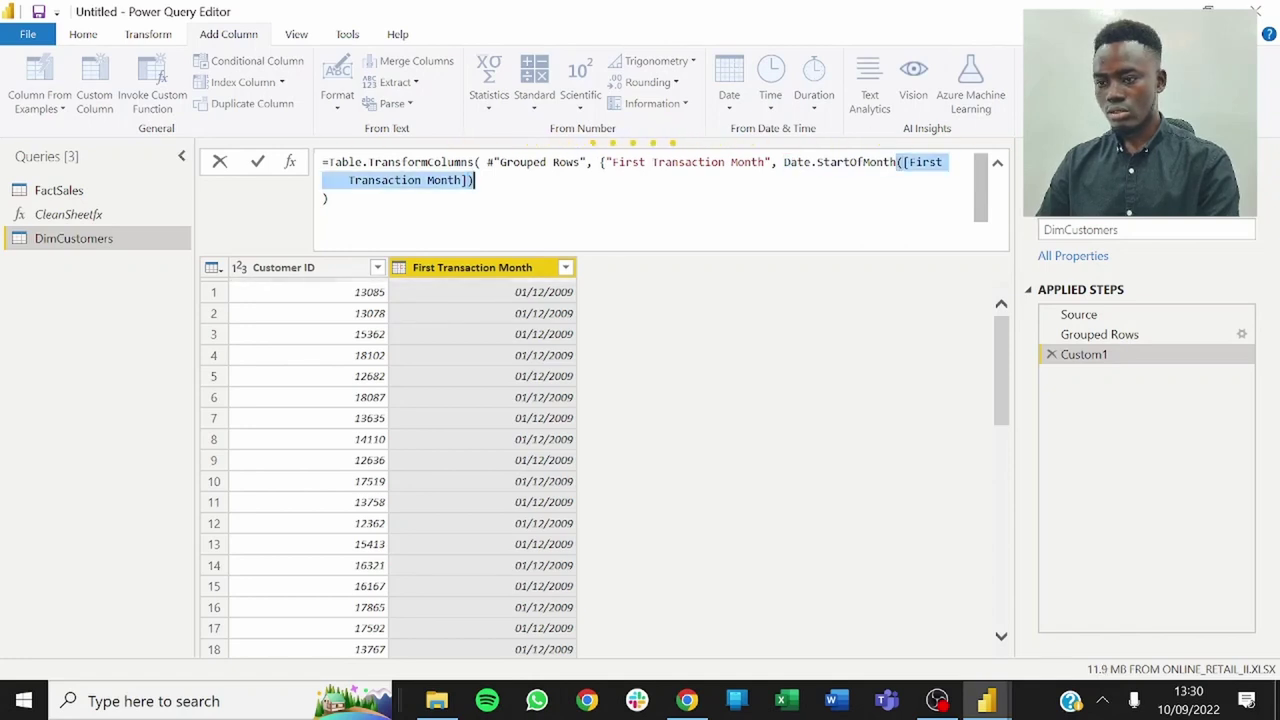
key(BackSpace)
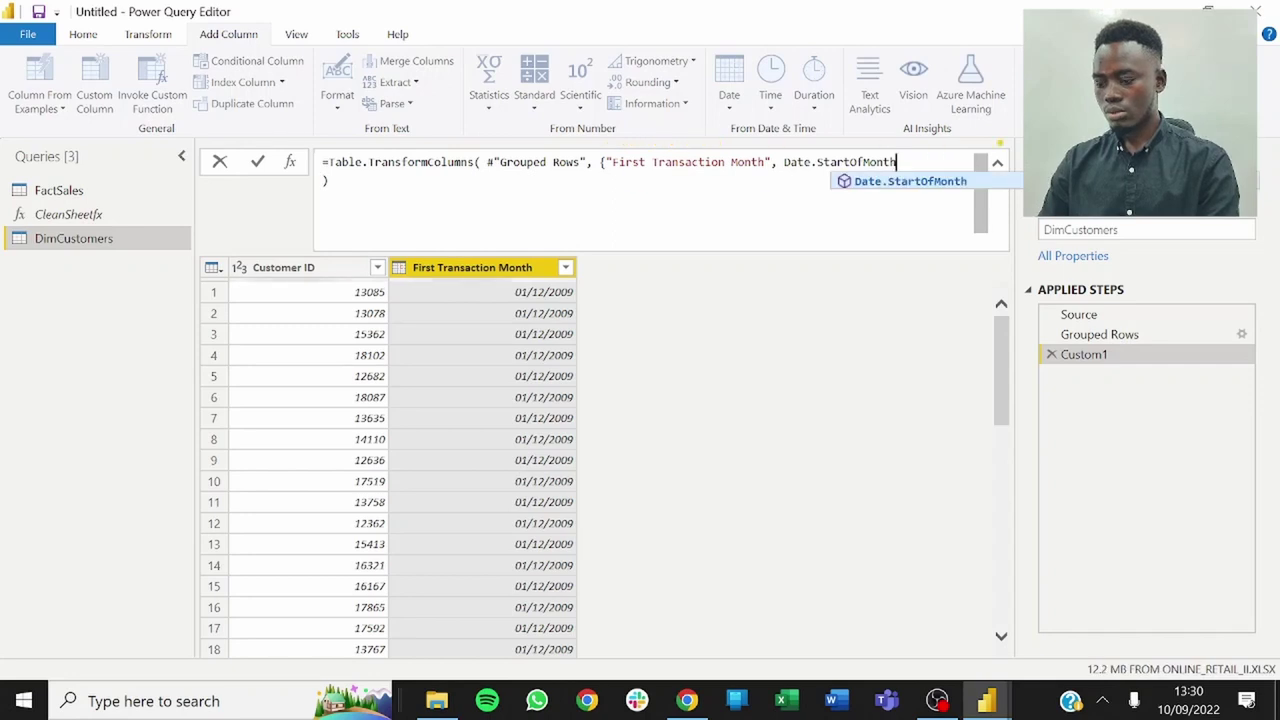
text(,)
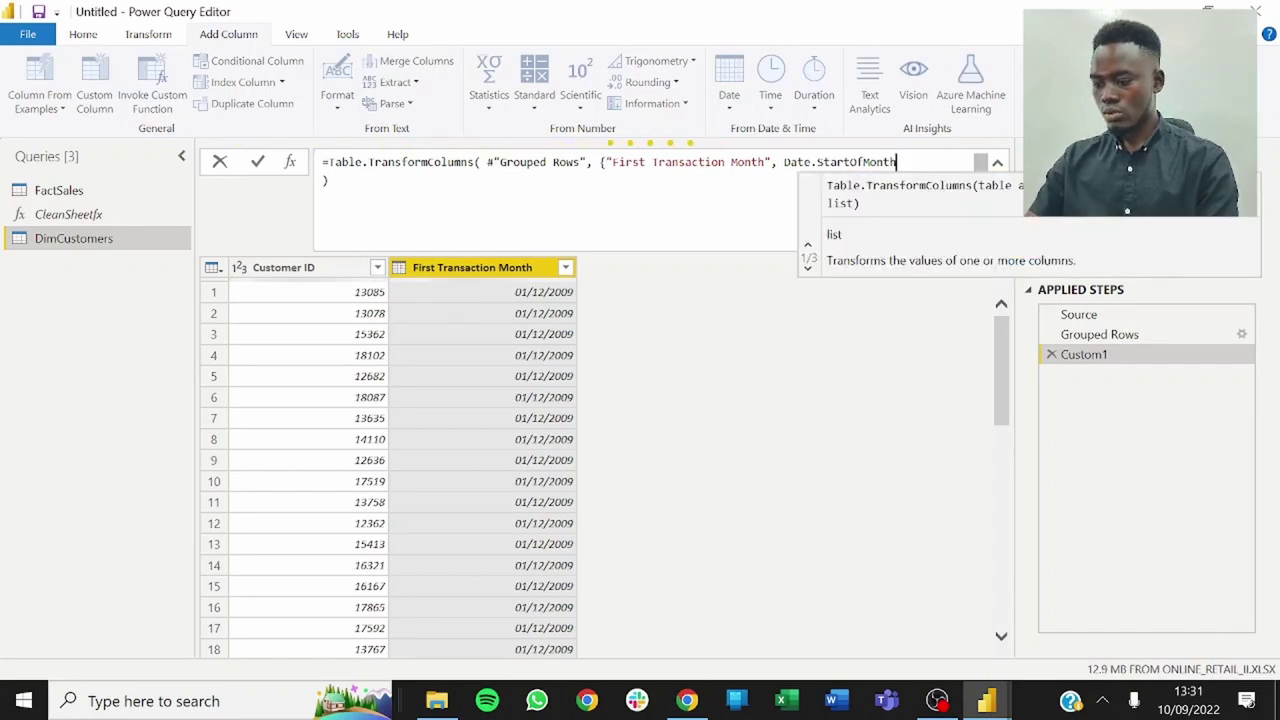
text(})
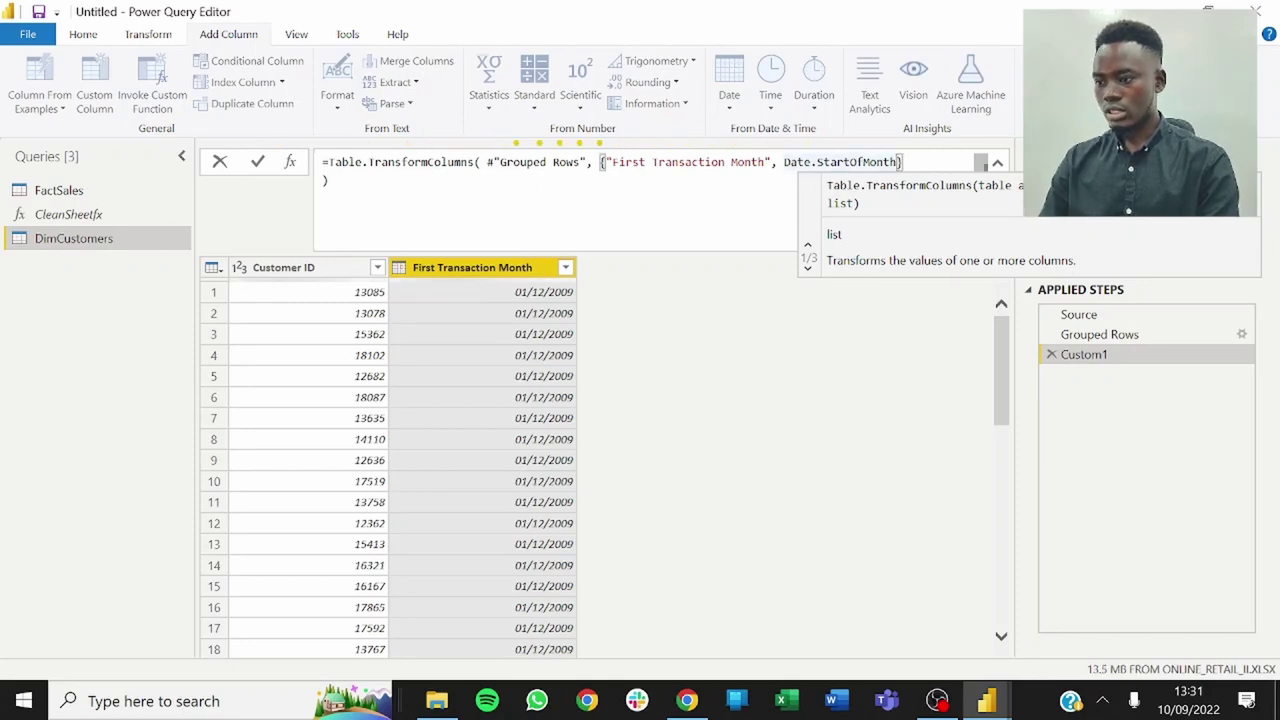
text(,)
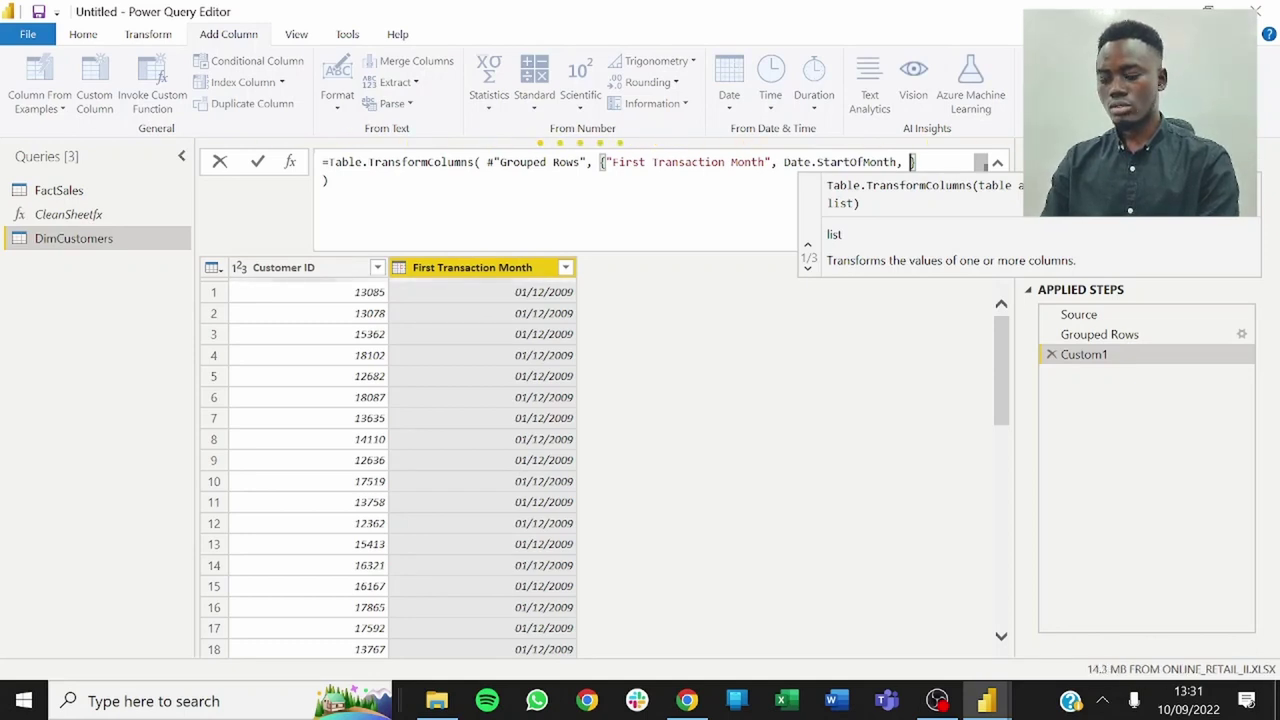
text(date)
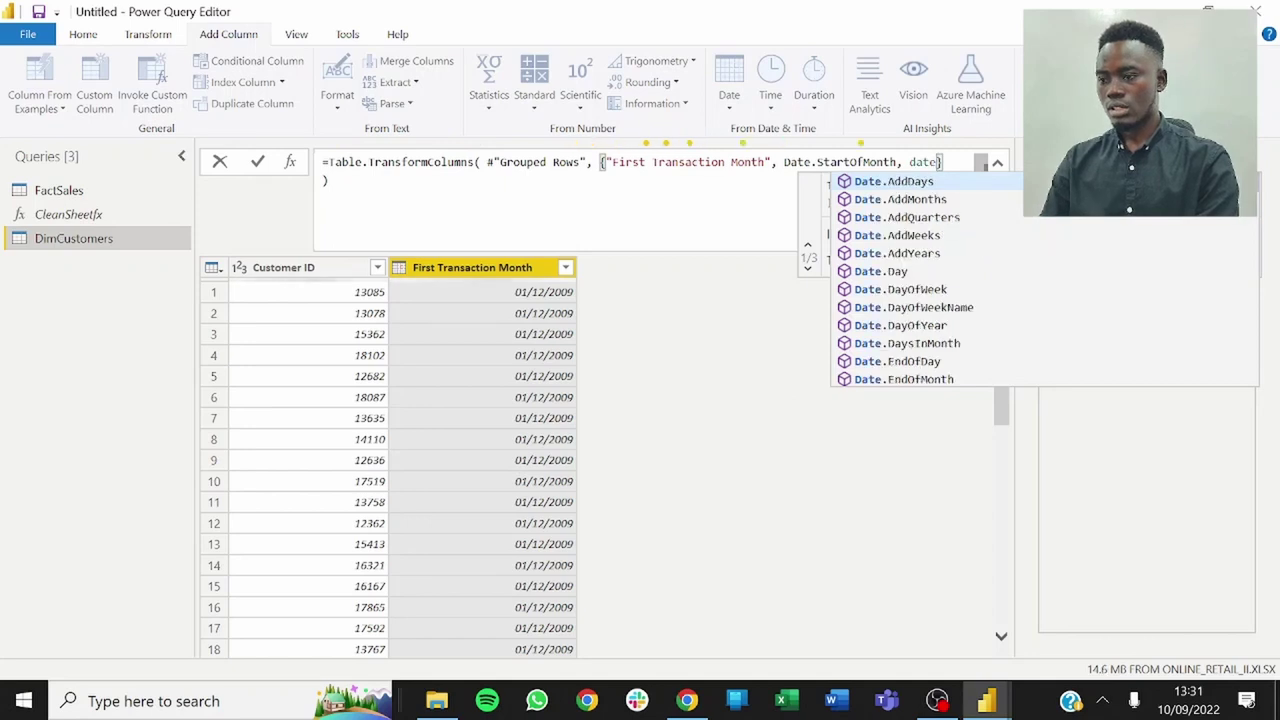
text(.ty)
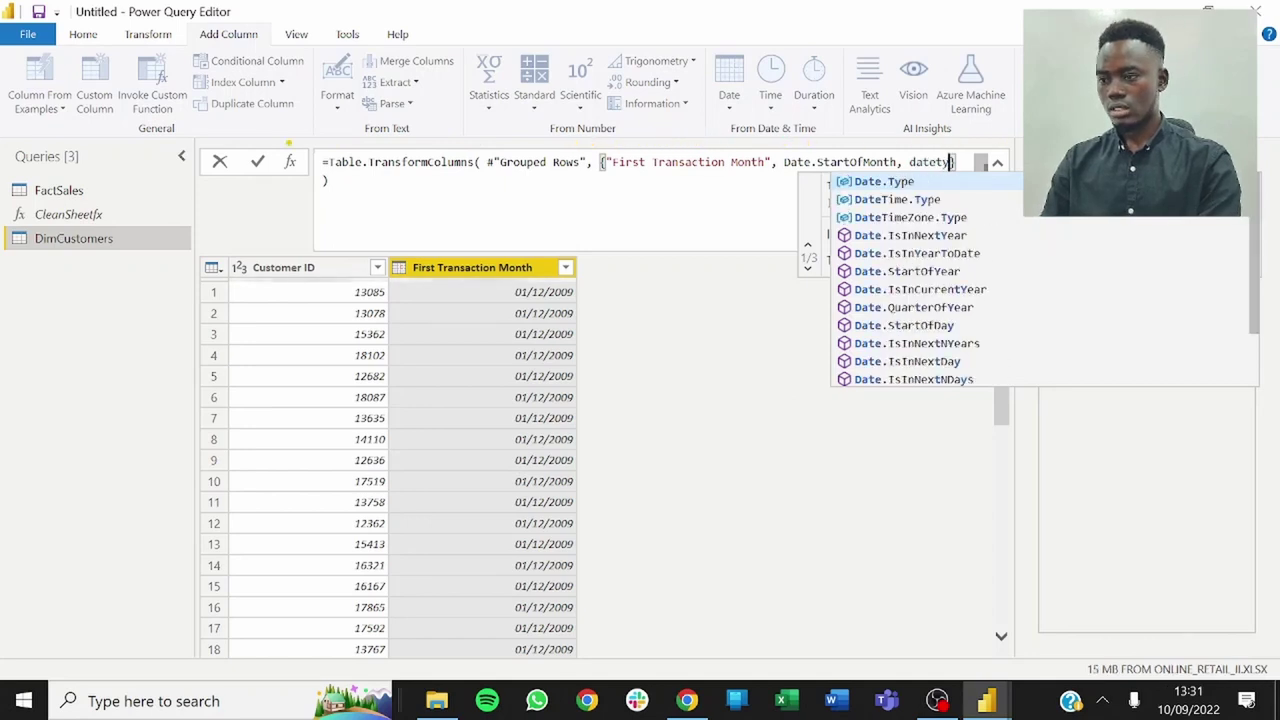
key(Tab)
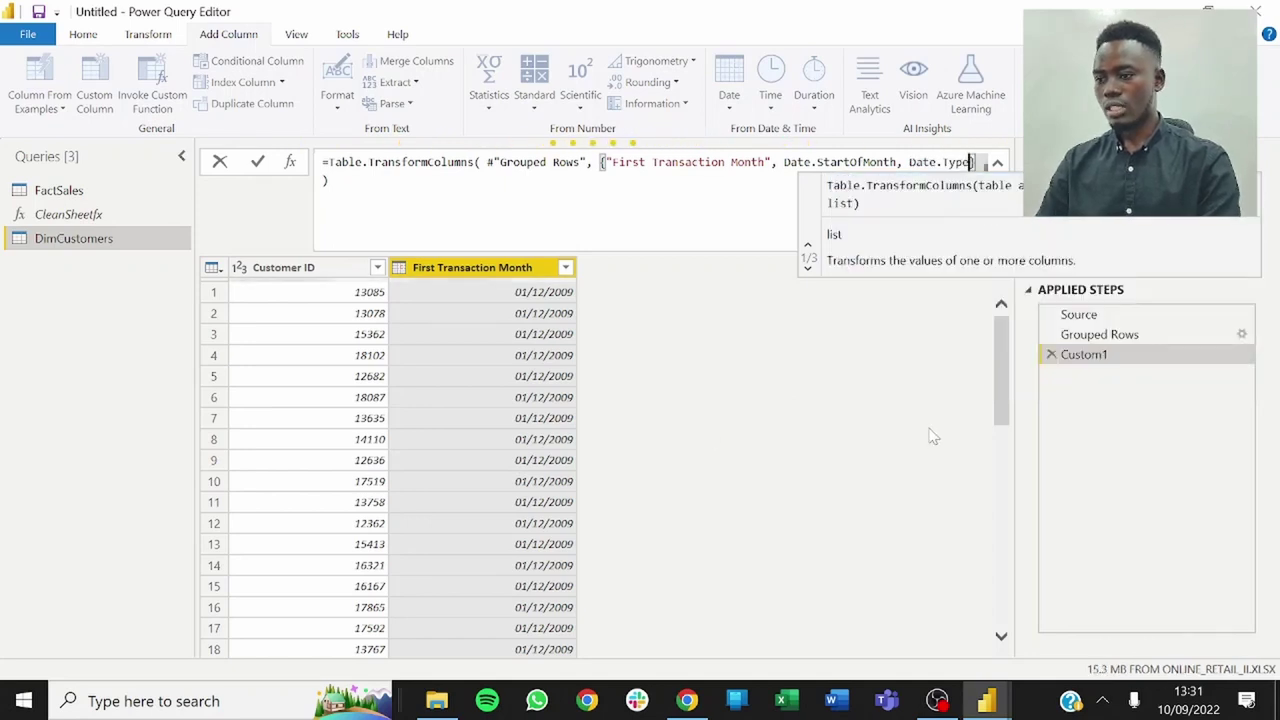
key(Return)
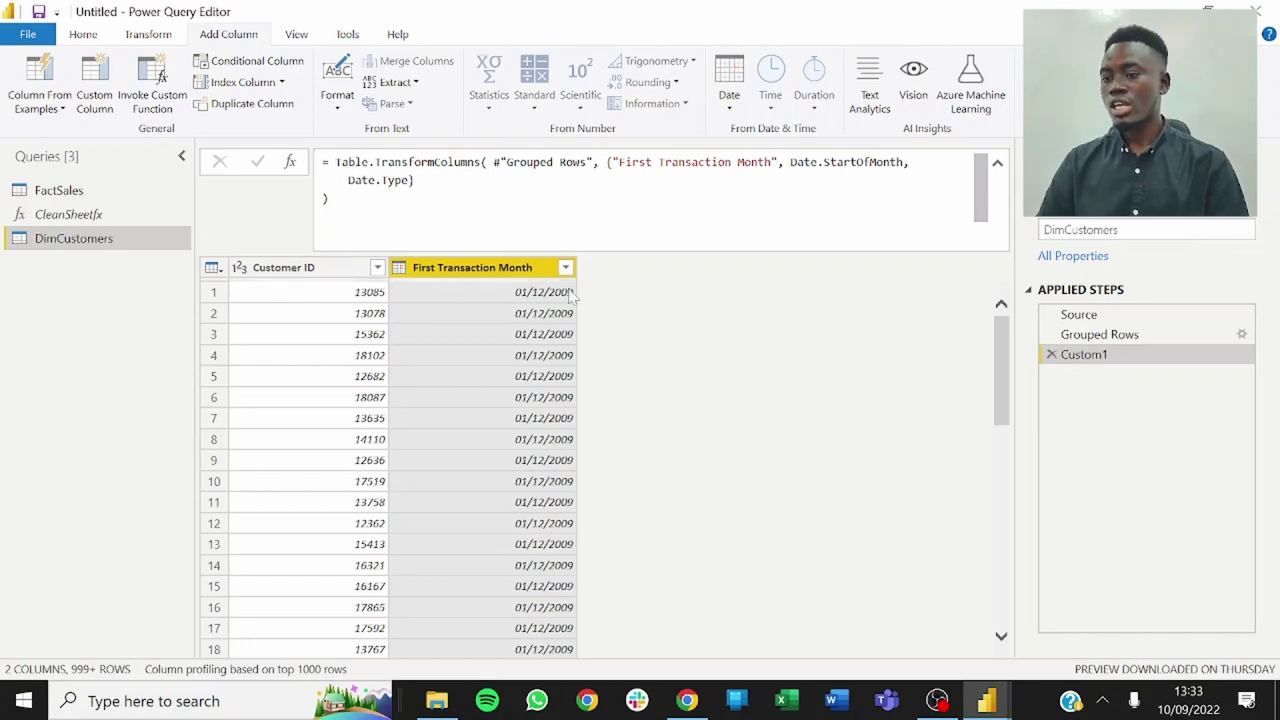
scroll(493, 333, down, 1)
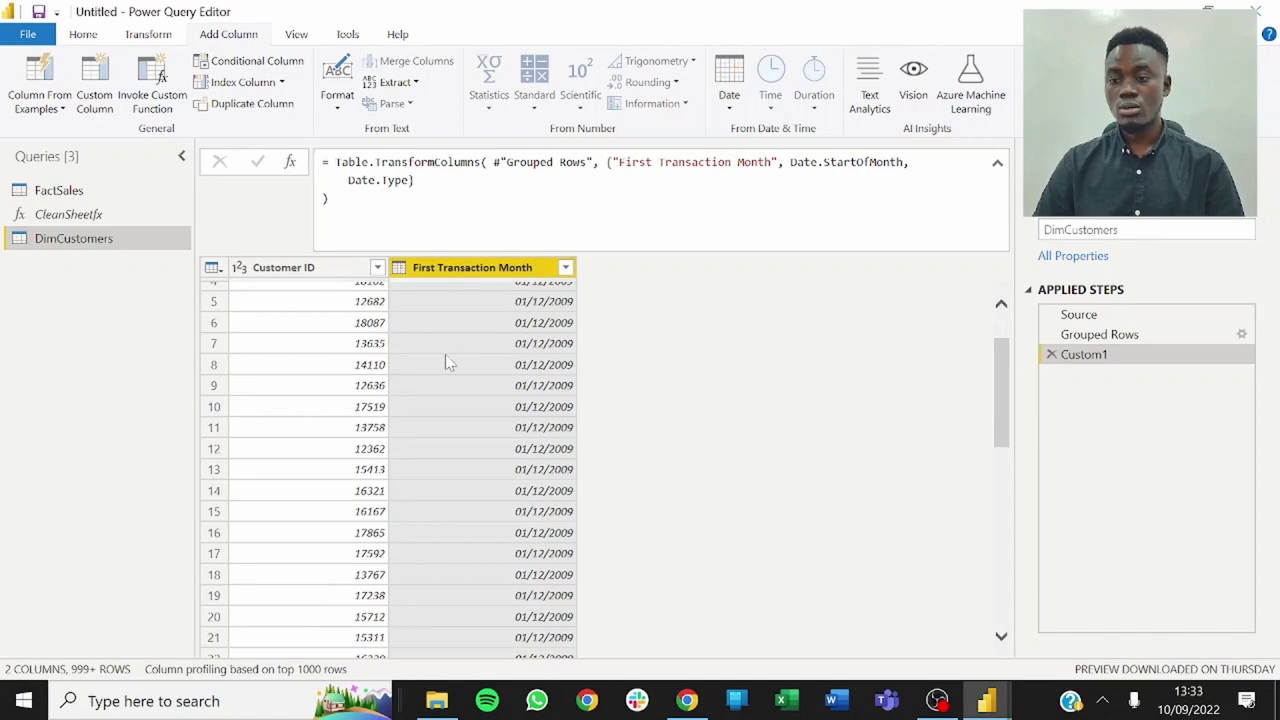
scroll(372, 385, up, 2)
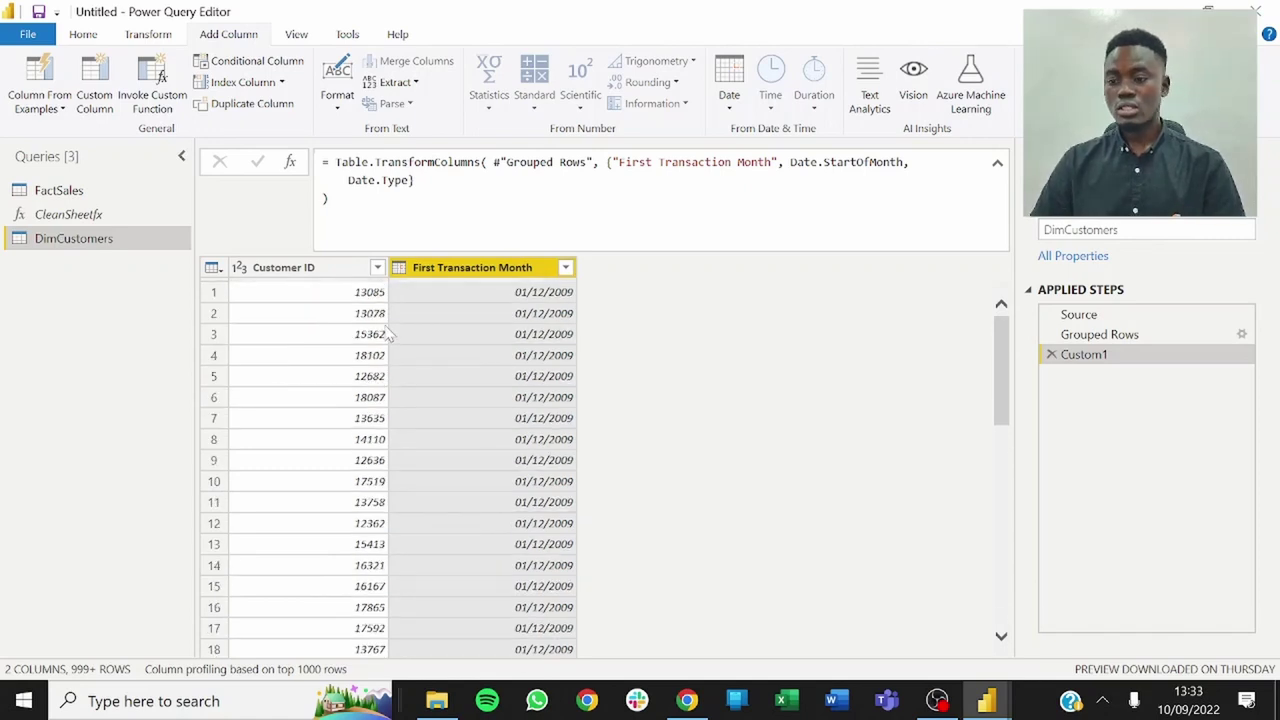
click(87, 192)
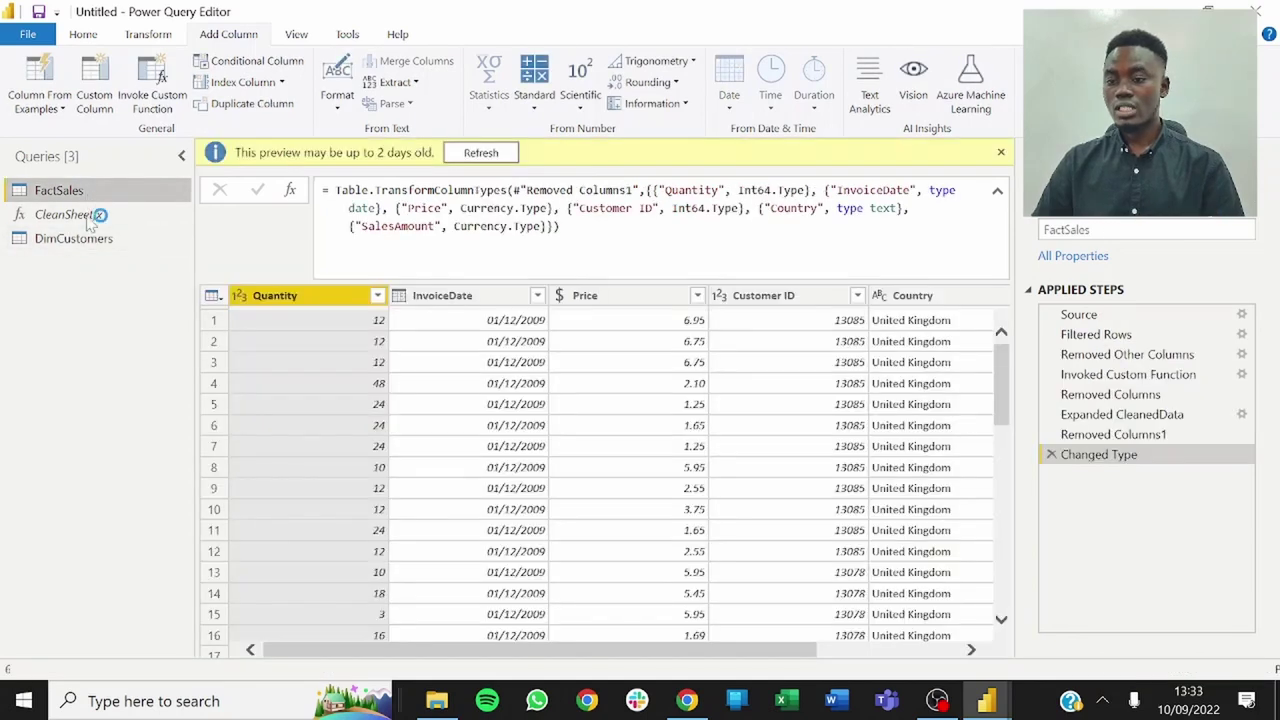
click(88, 243)
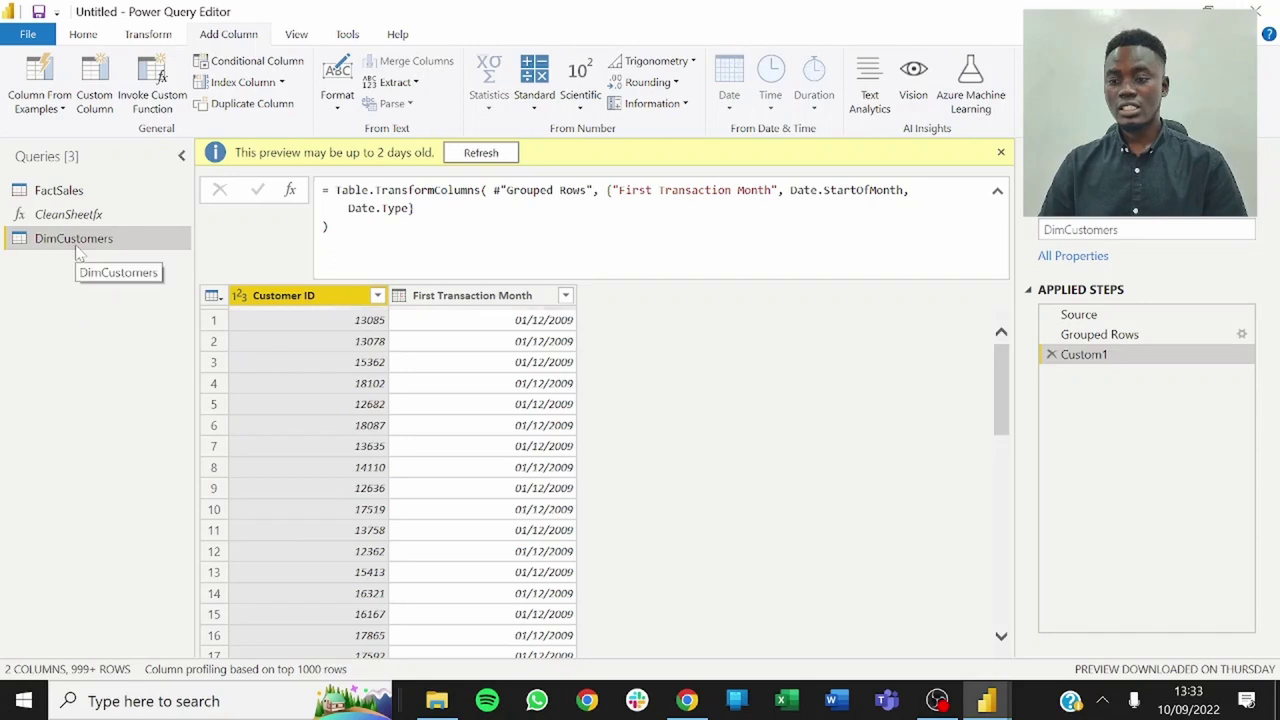
click(79, 197)
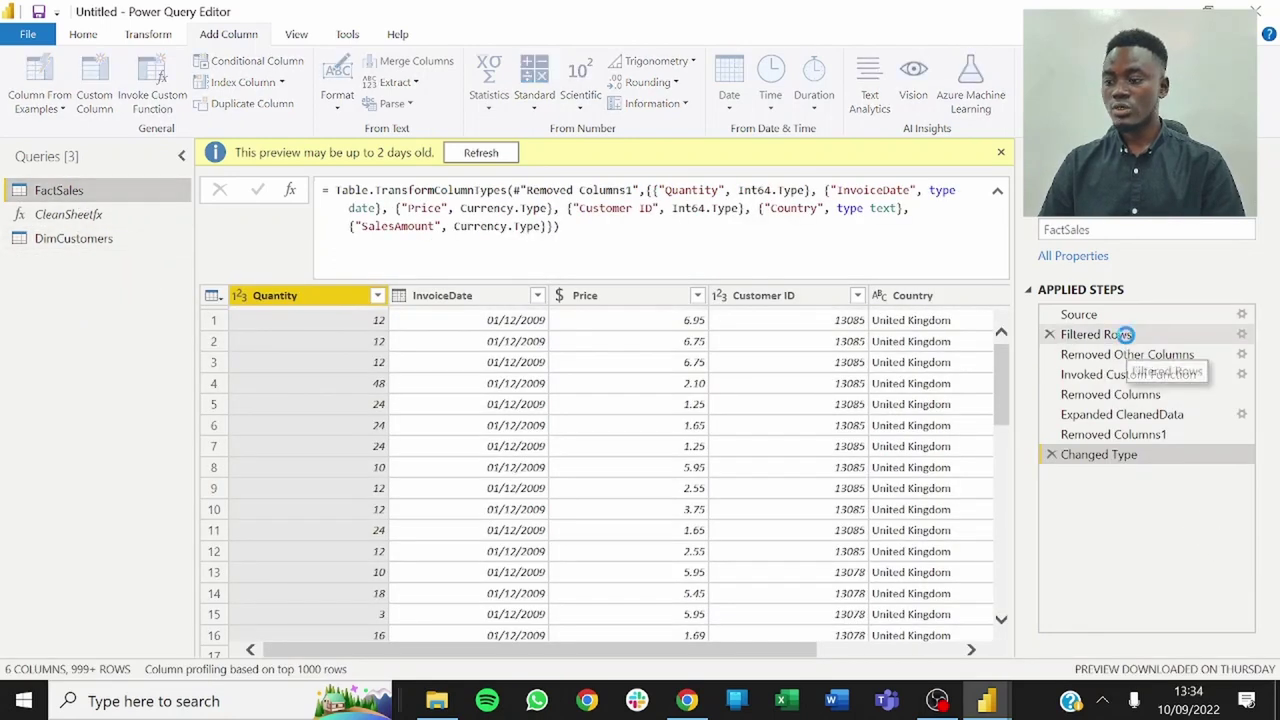
click(1133, 336)
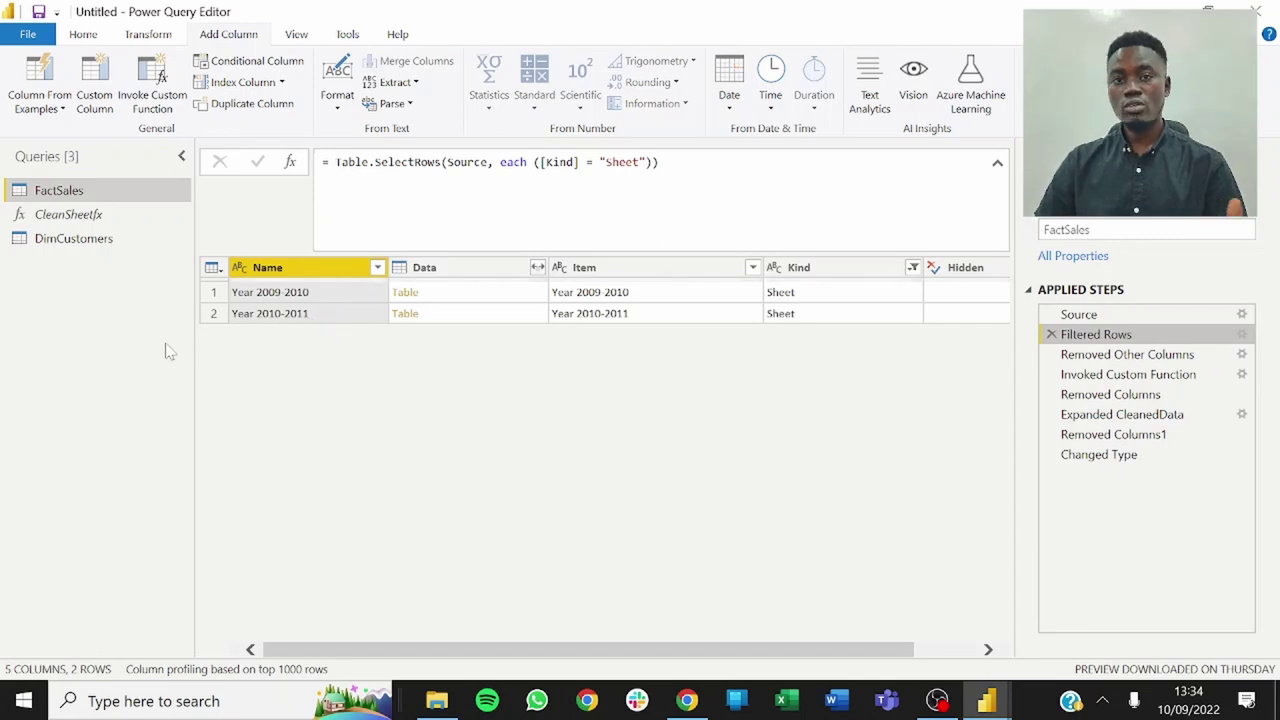
click(86, 240)
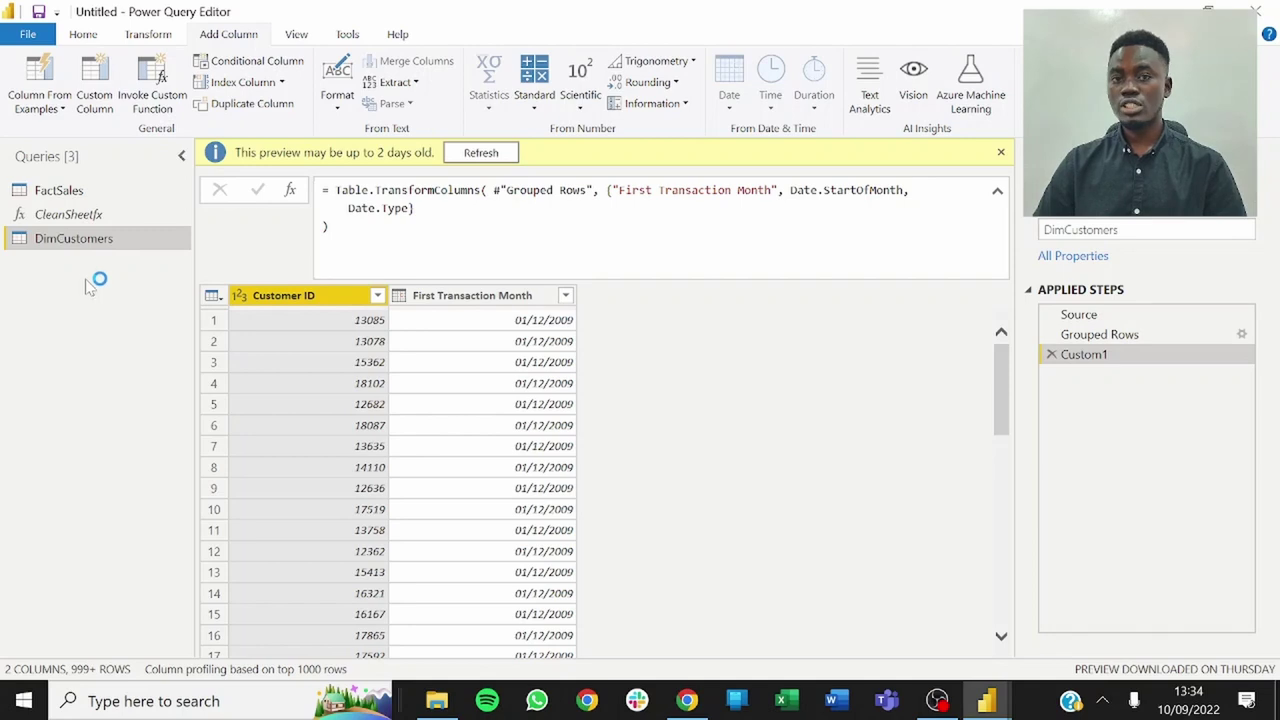
Create a blank query with the formula = #date(2009, 01, 01).
right_click(90, 273)
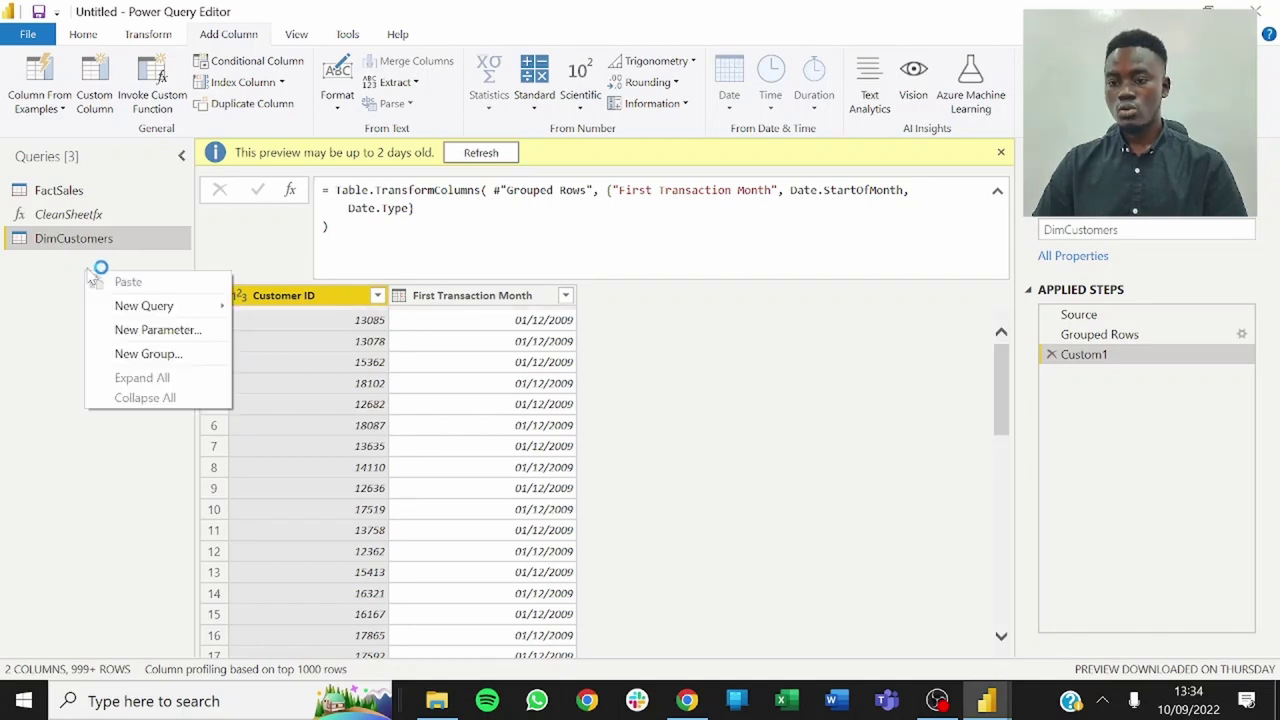
click(150, 307)
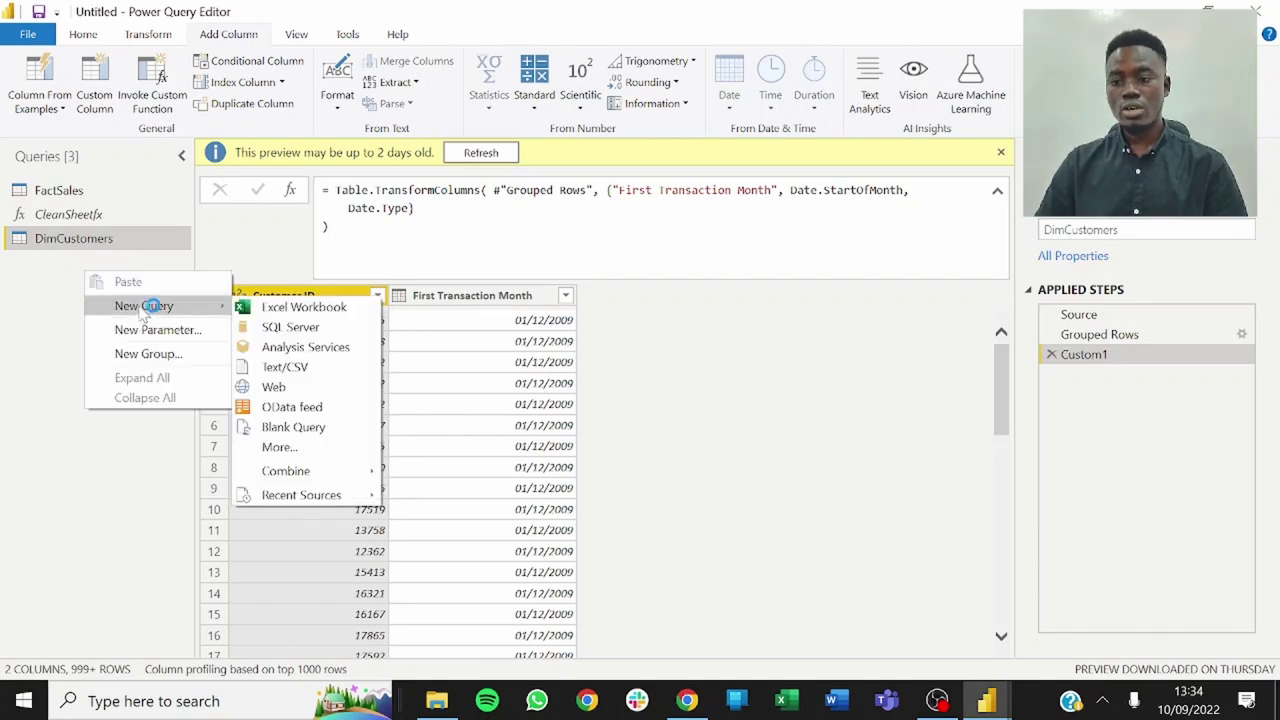
click(334, 428)
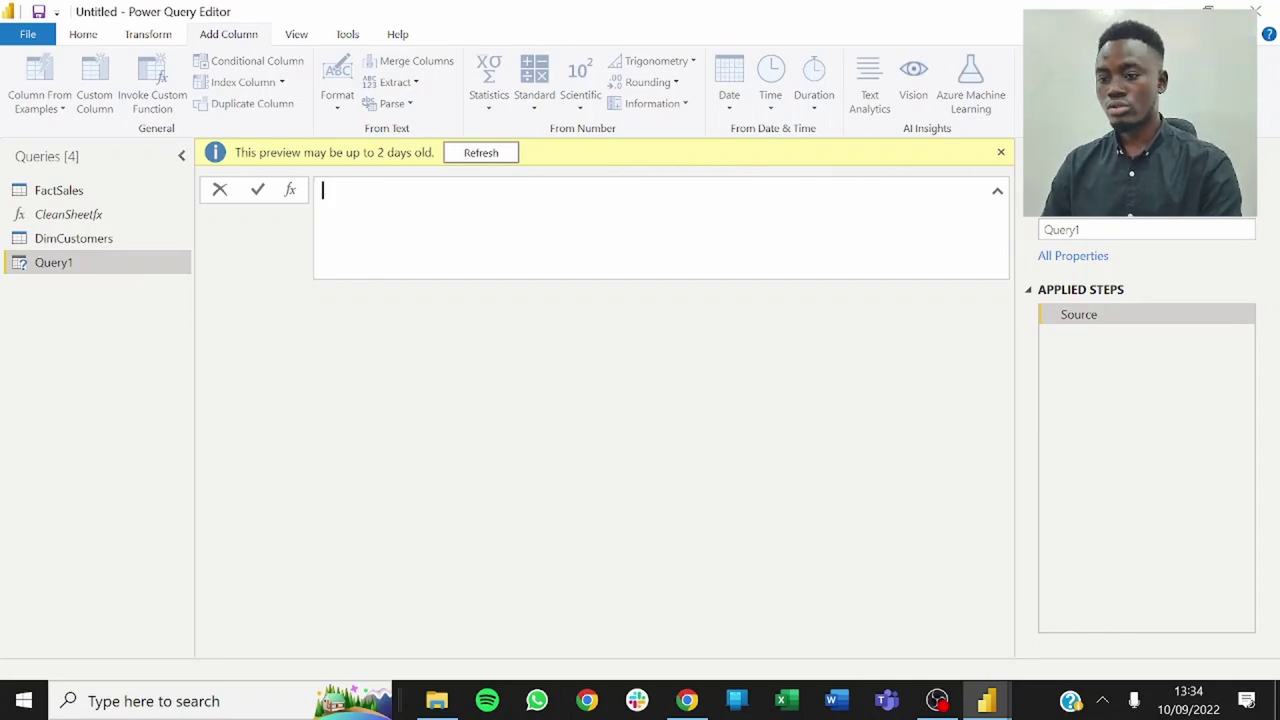
click(97, 290)
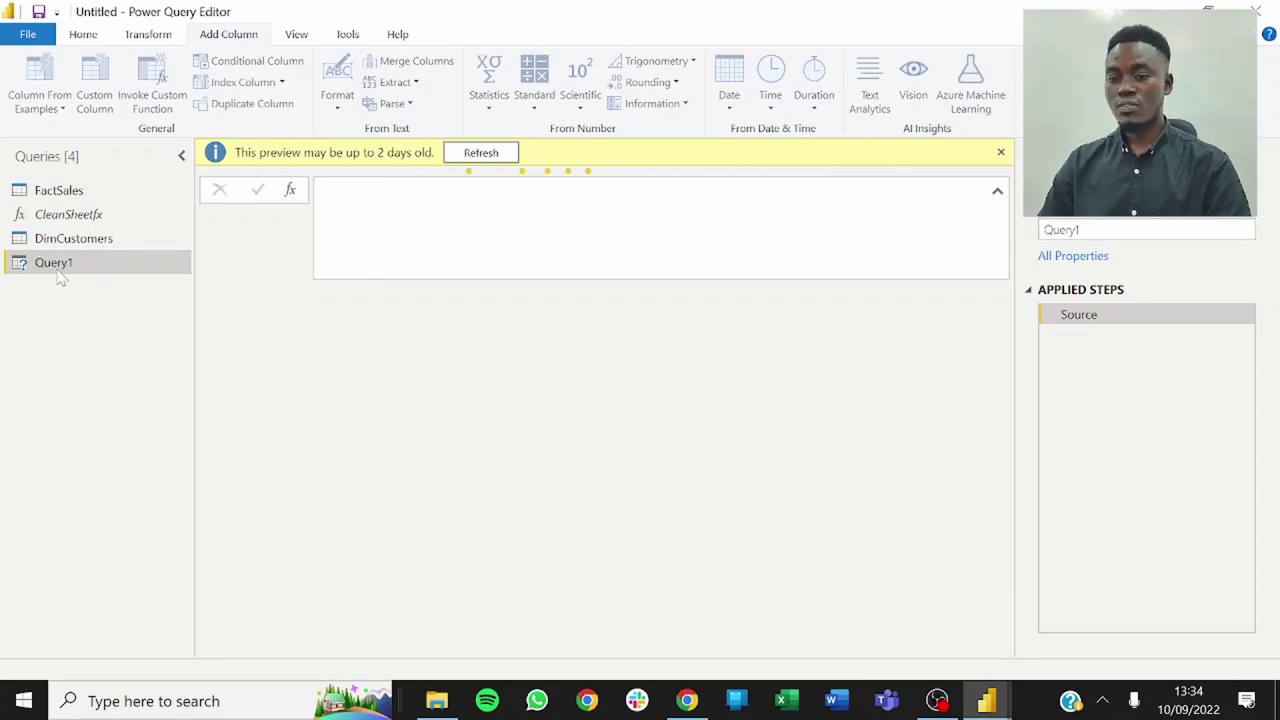
right_click(64, 265)
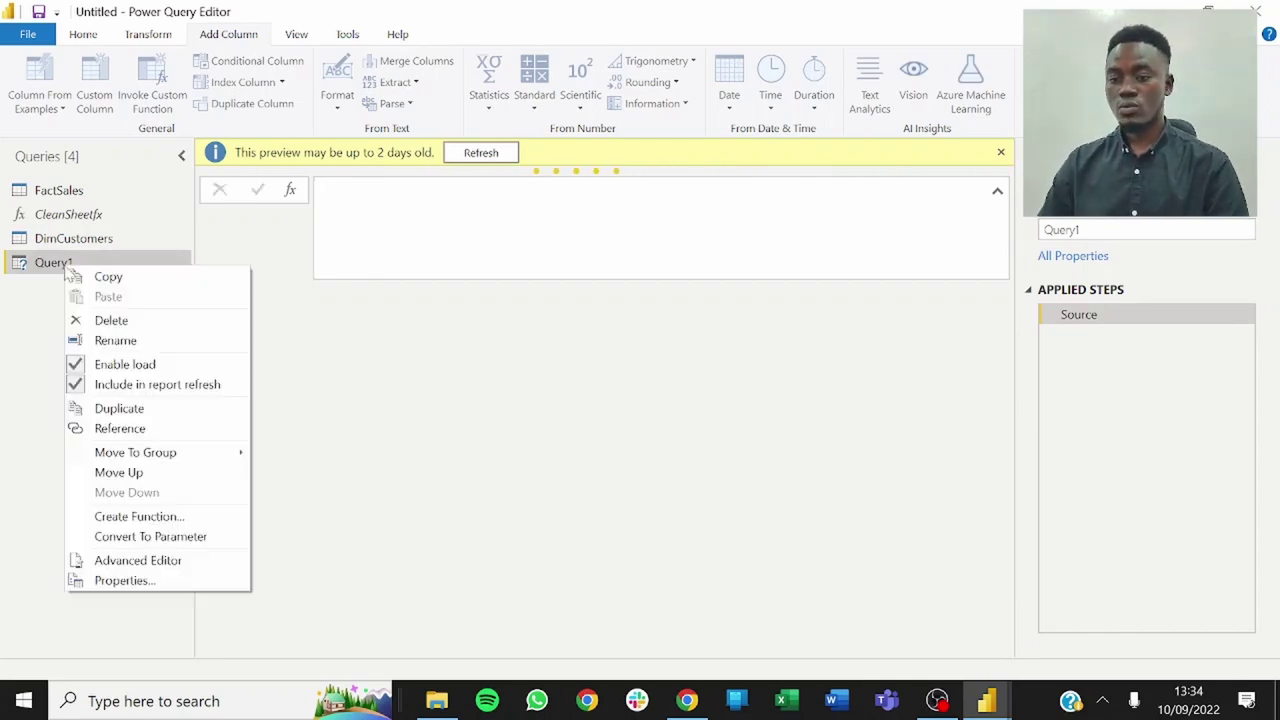
click(316, 262)
text(=)
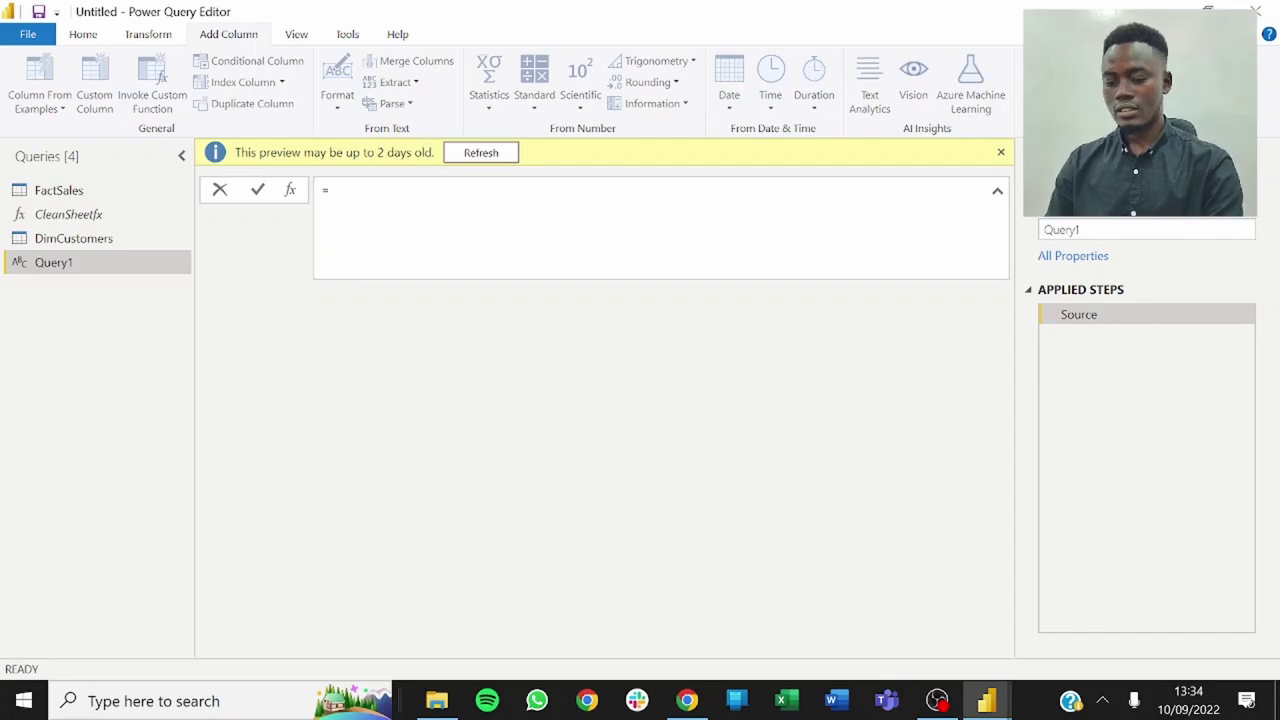
text( #d)
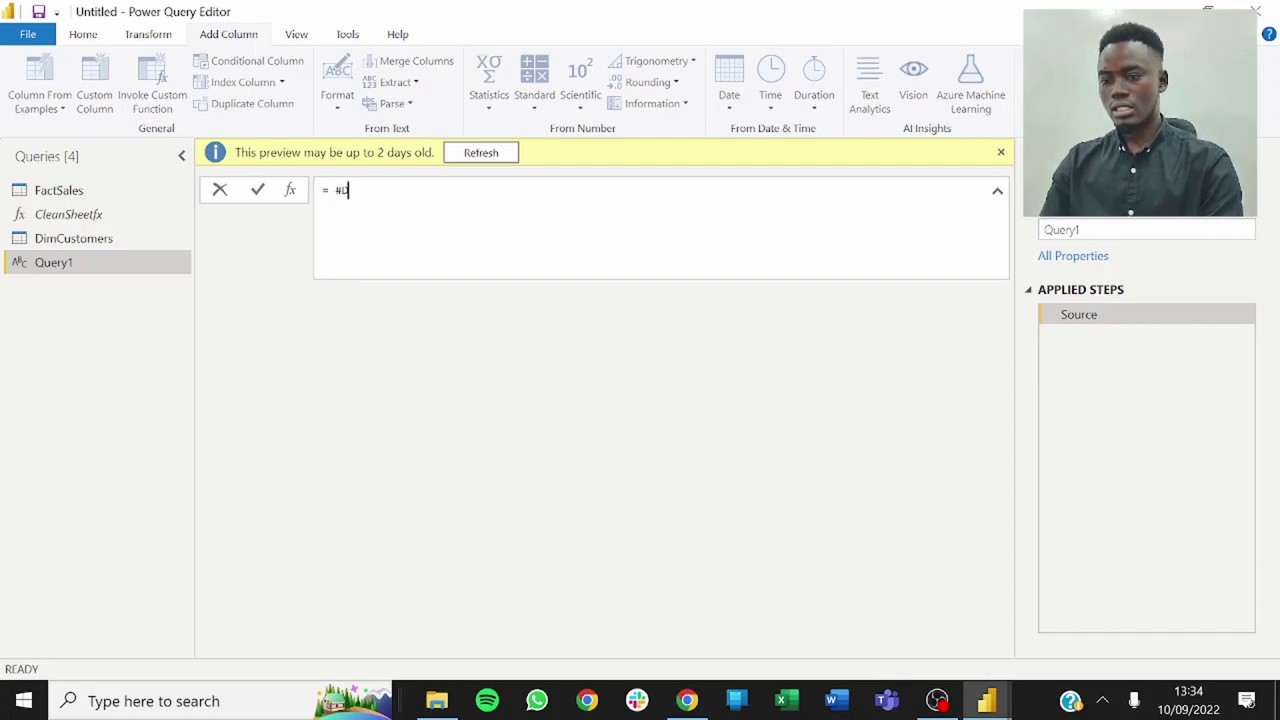
text(ate)
key(BackSpace)
key(BackSpace)
key(BackSpace)
key(BackSpace)
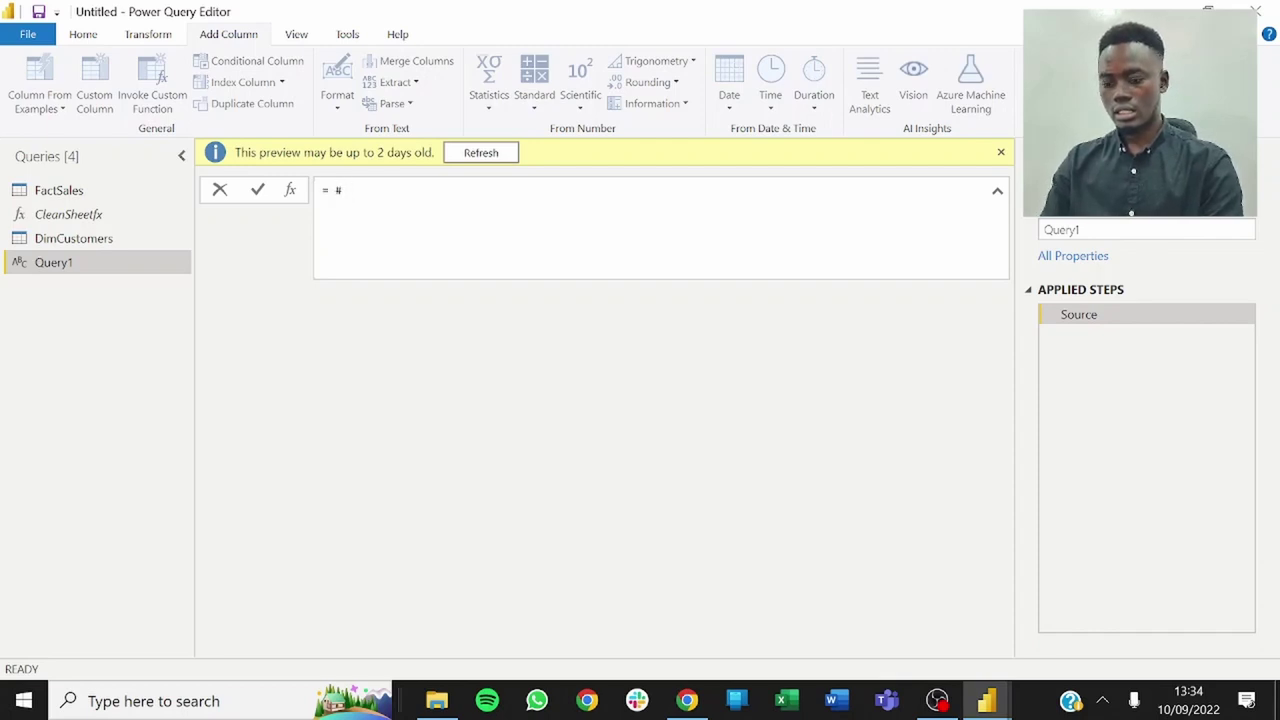
text(date()
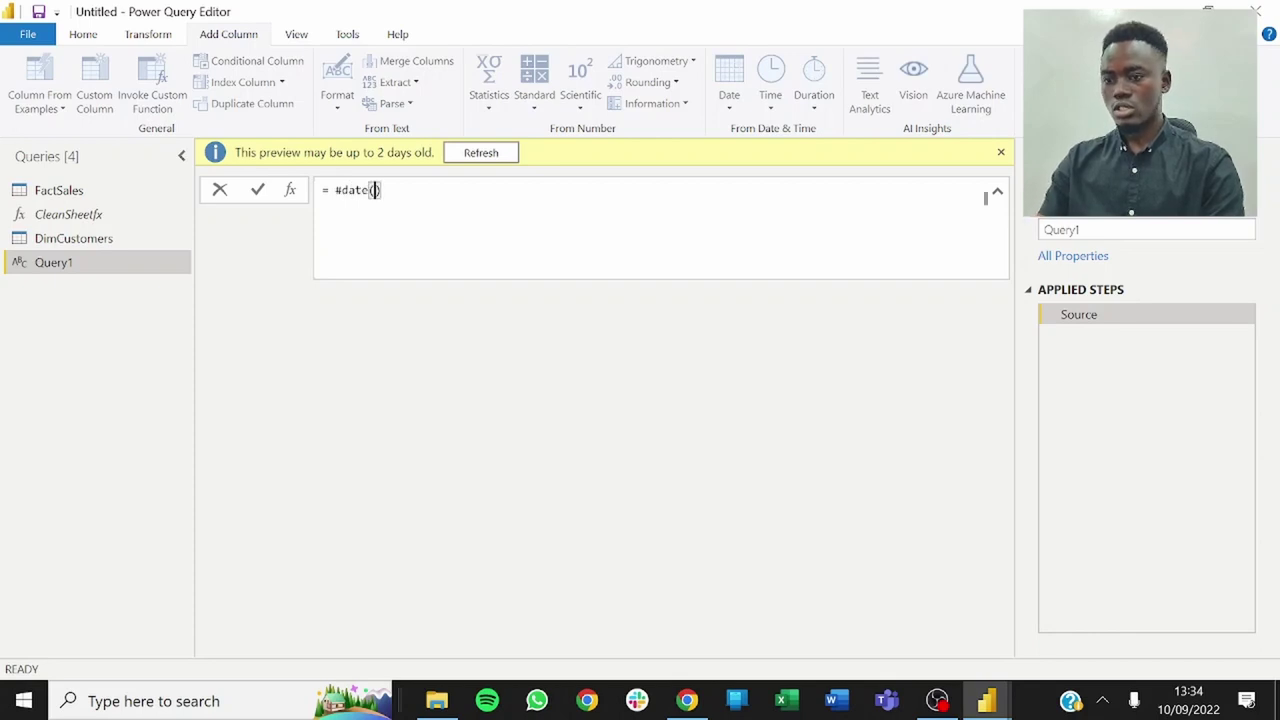
text(2005)
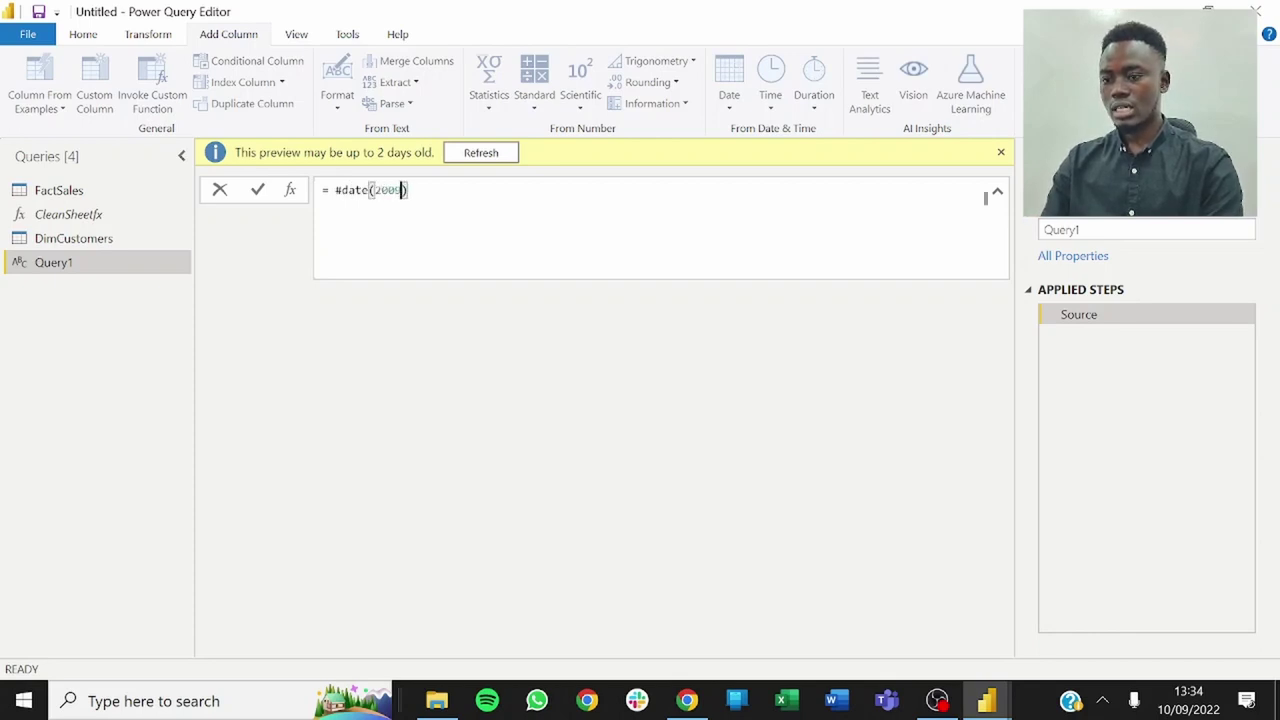
text(, 01)
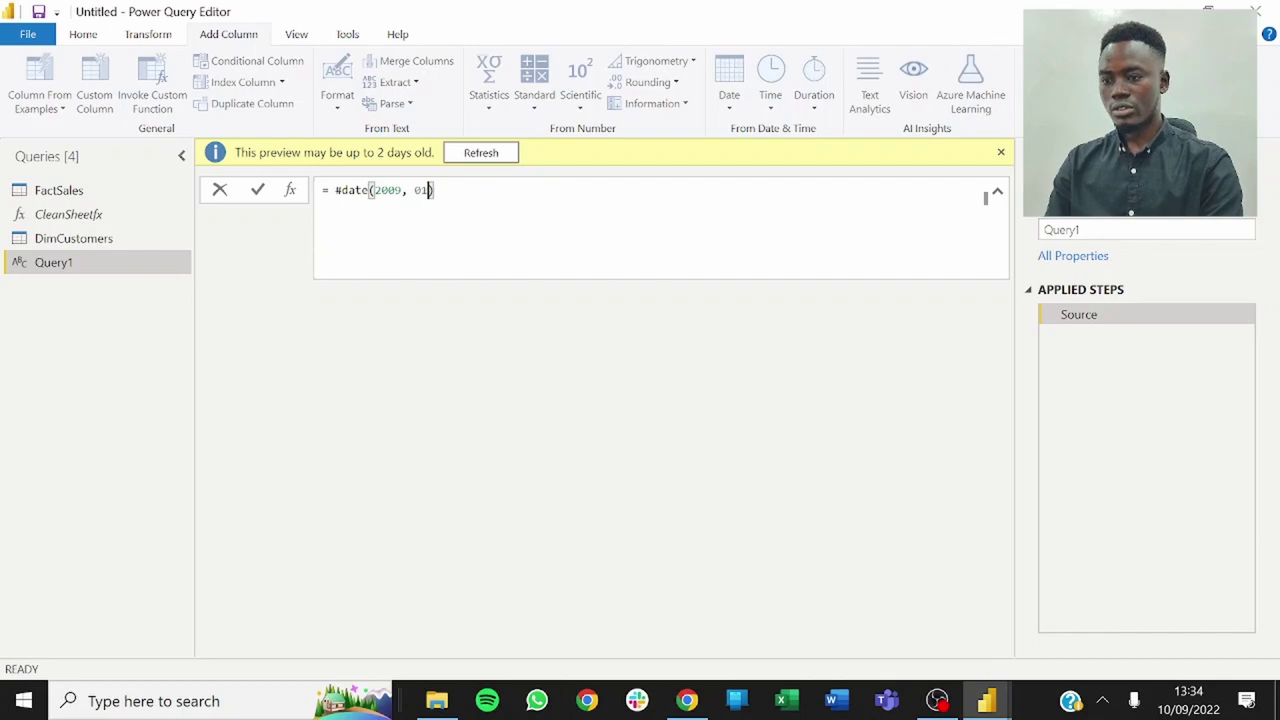
text(, )
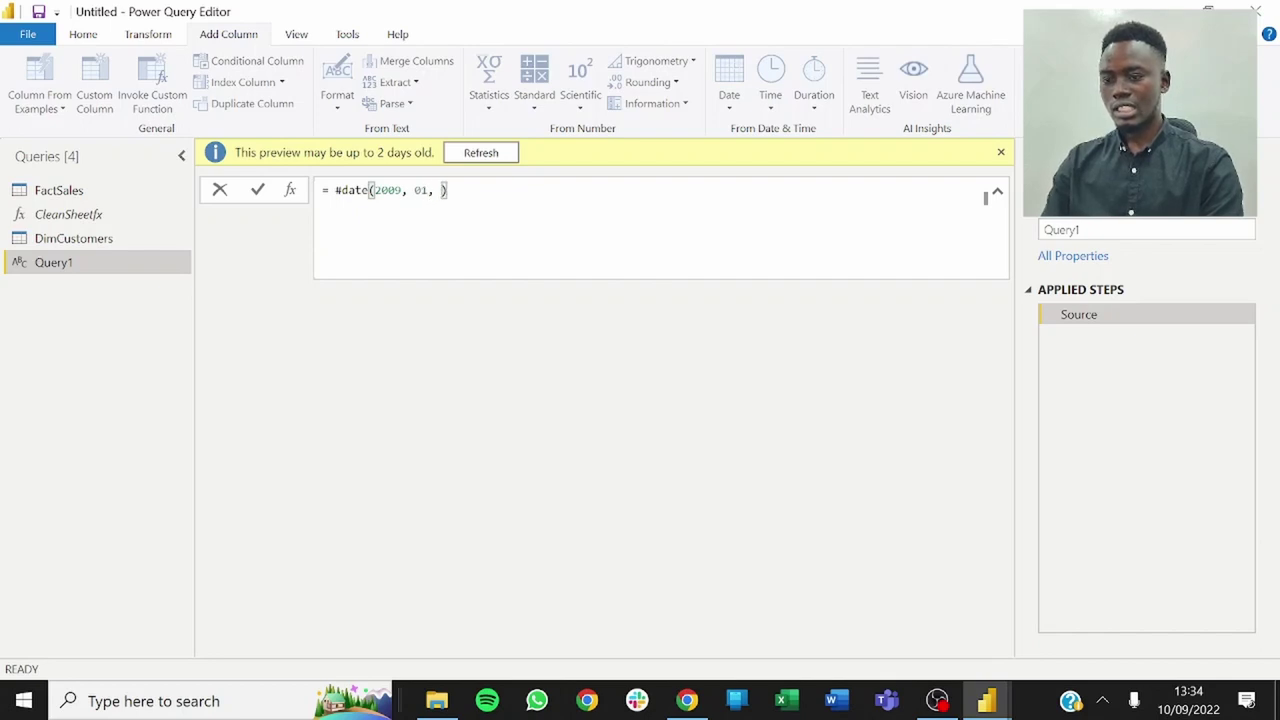
text(01)
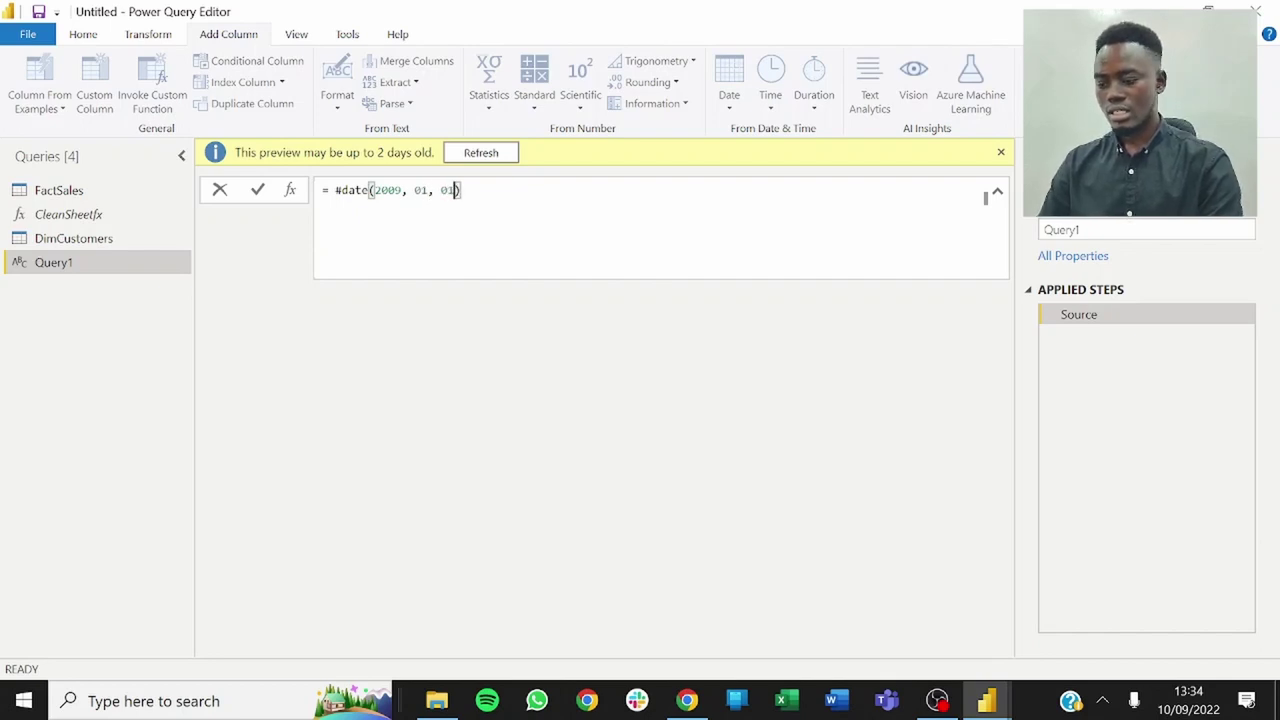
key(Return)
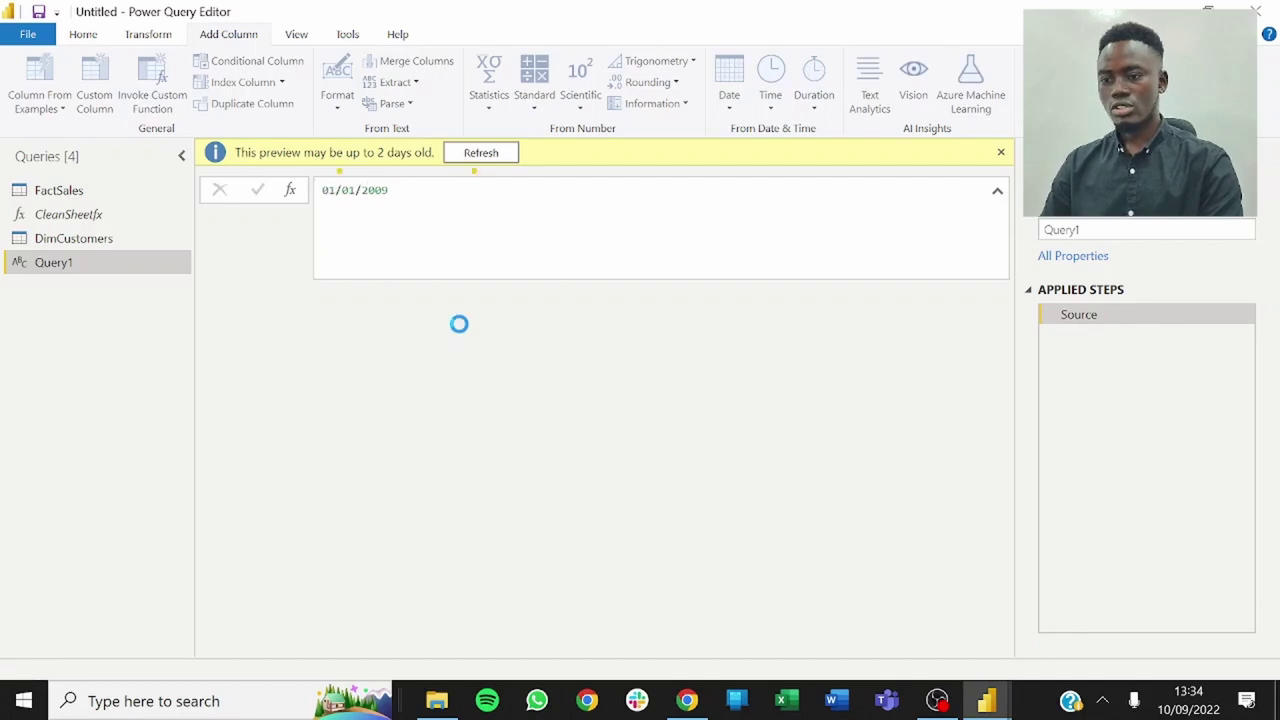
Rename the new query to StartDate.
right_click(62, 263)
click(111, 336)
text(S)
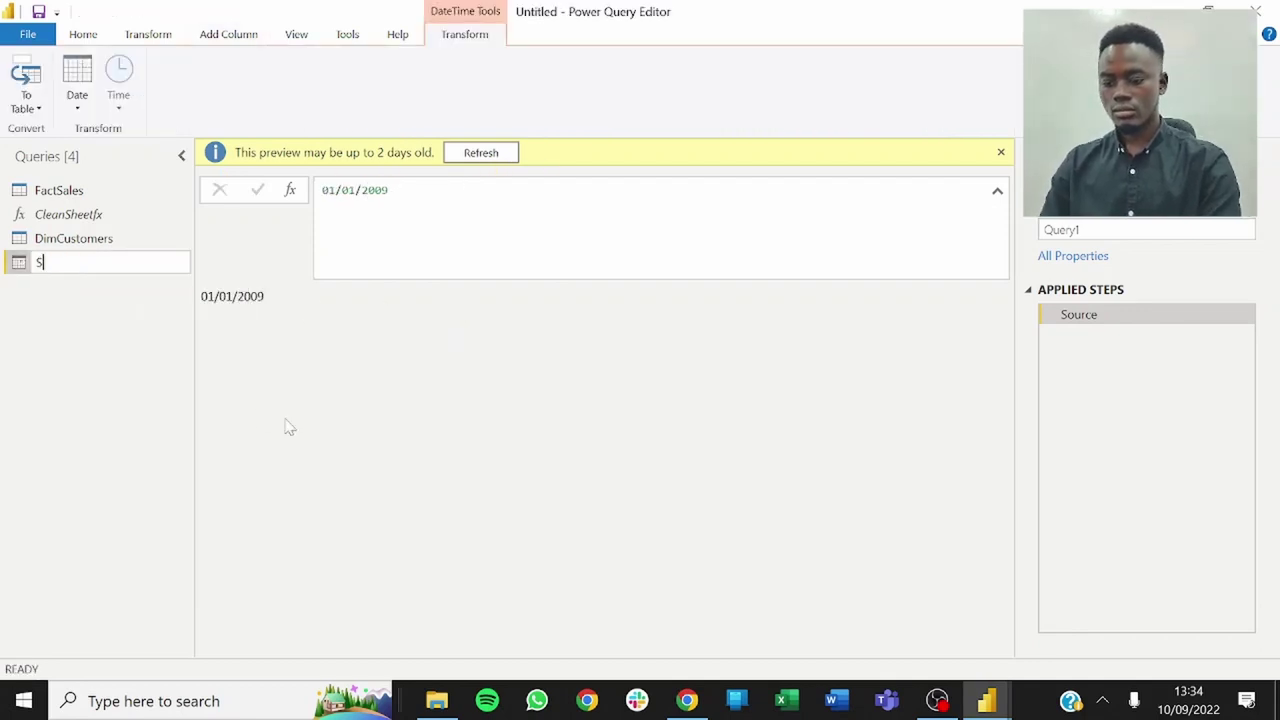
text(tartDate)
key(Return)
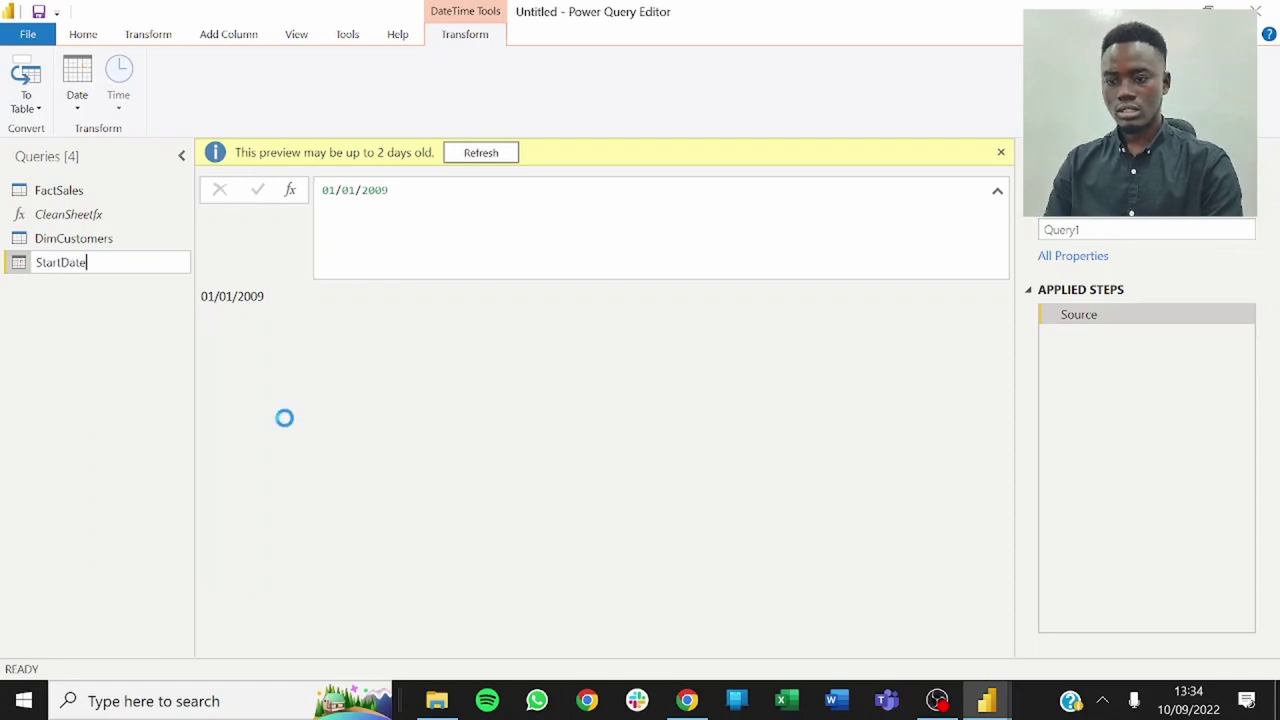
Duplicate the StartDate query and name the copy EndDate.
right_click(136, 273)
click(187, 408)
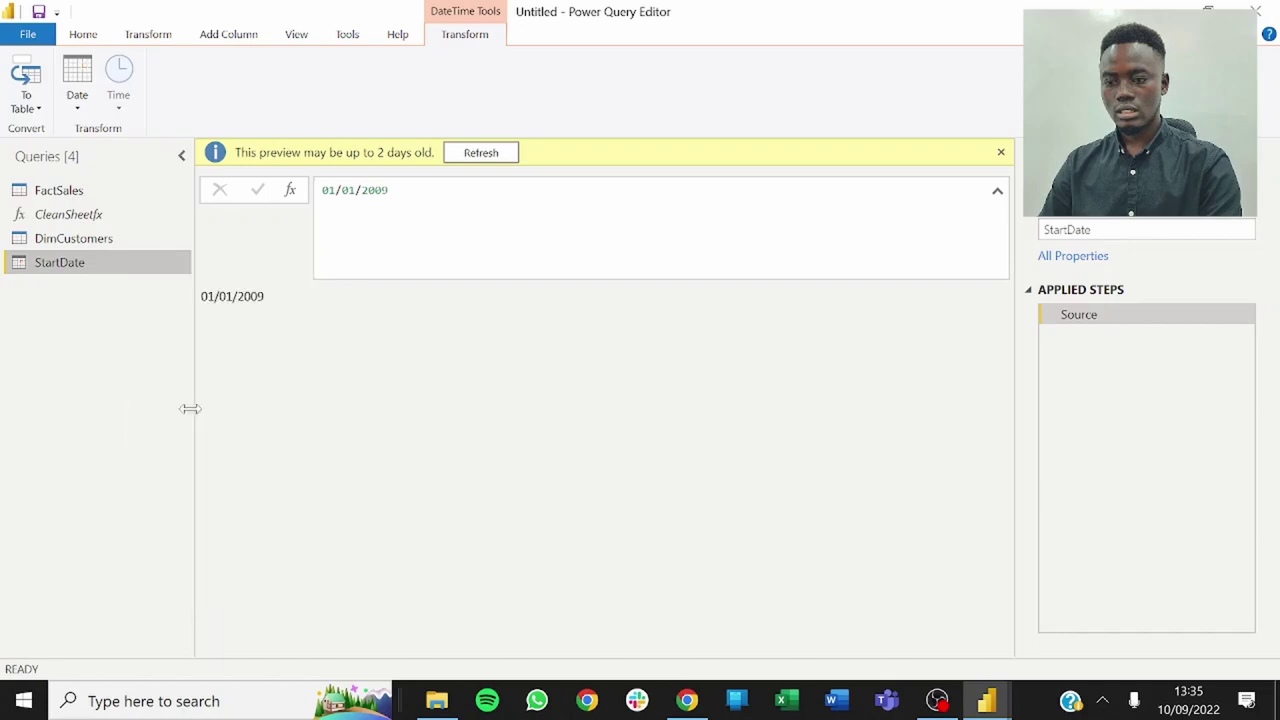
double_click(74, 290)
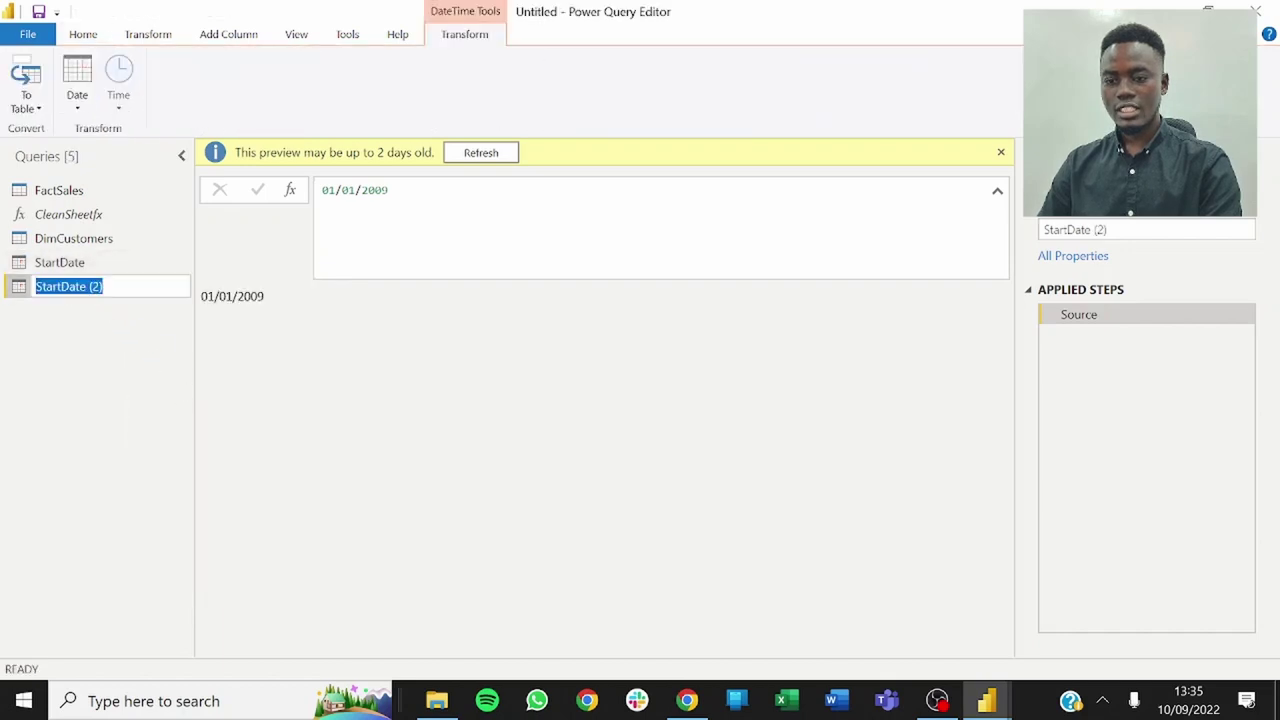
text(E)
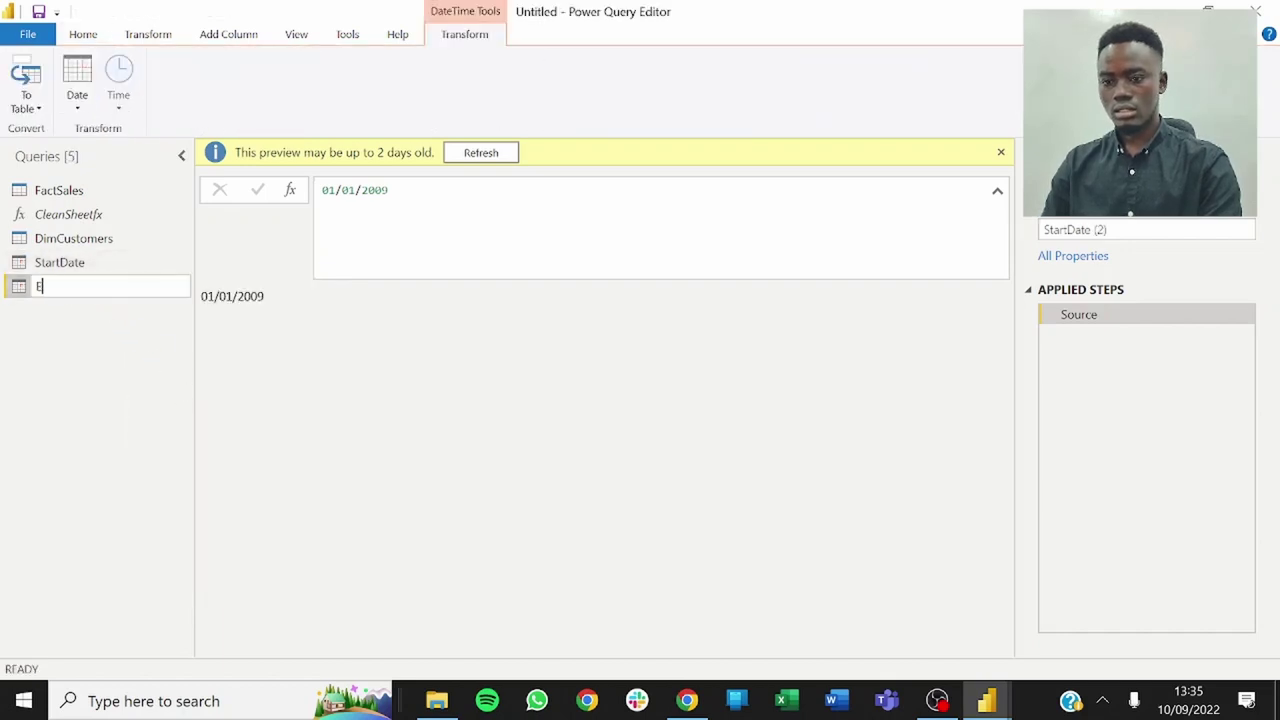
text(ndDate)
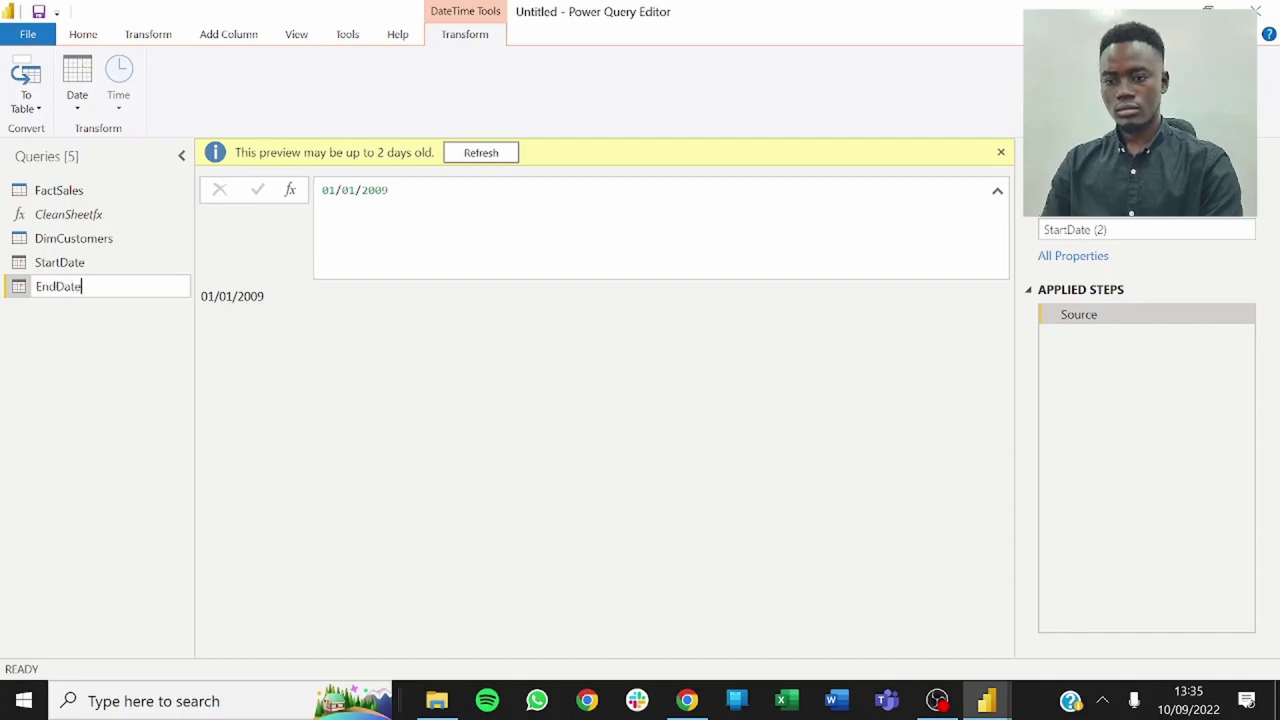
key(Return)
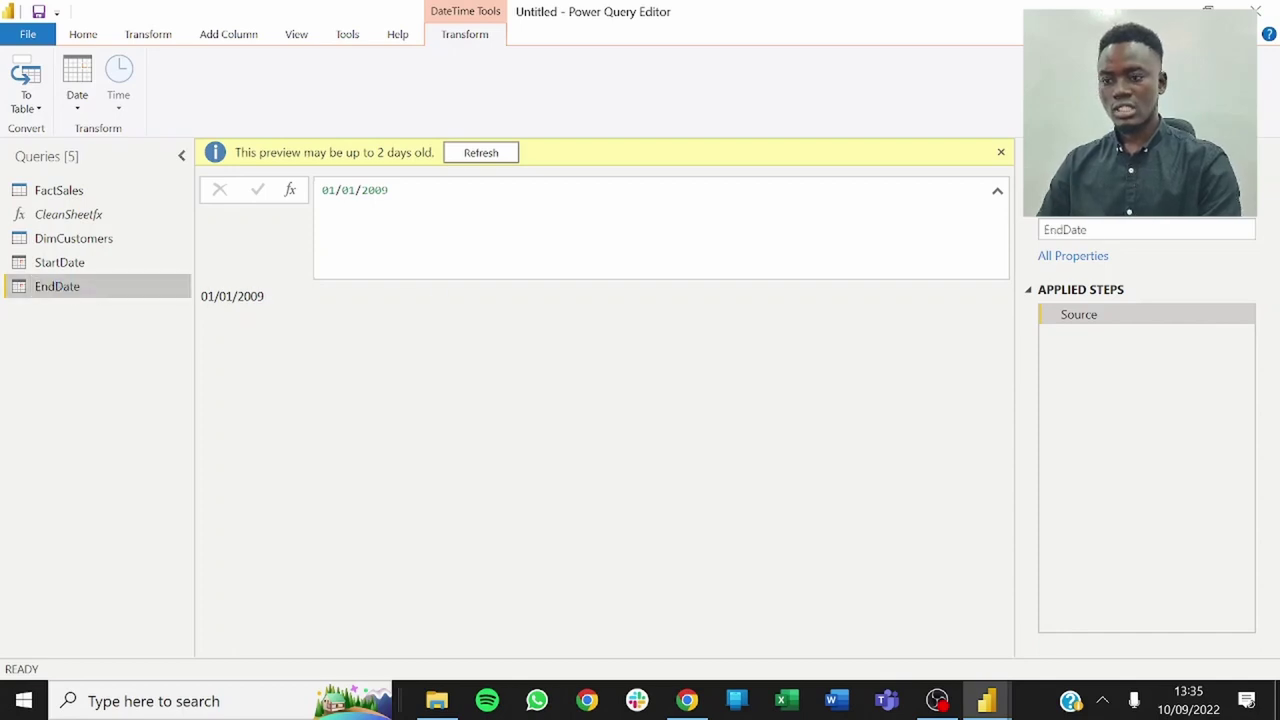
Change EndDate's date to 31/12/2011 and compare it with StartDate's 01/01/2009.
click(986, 197)
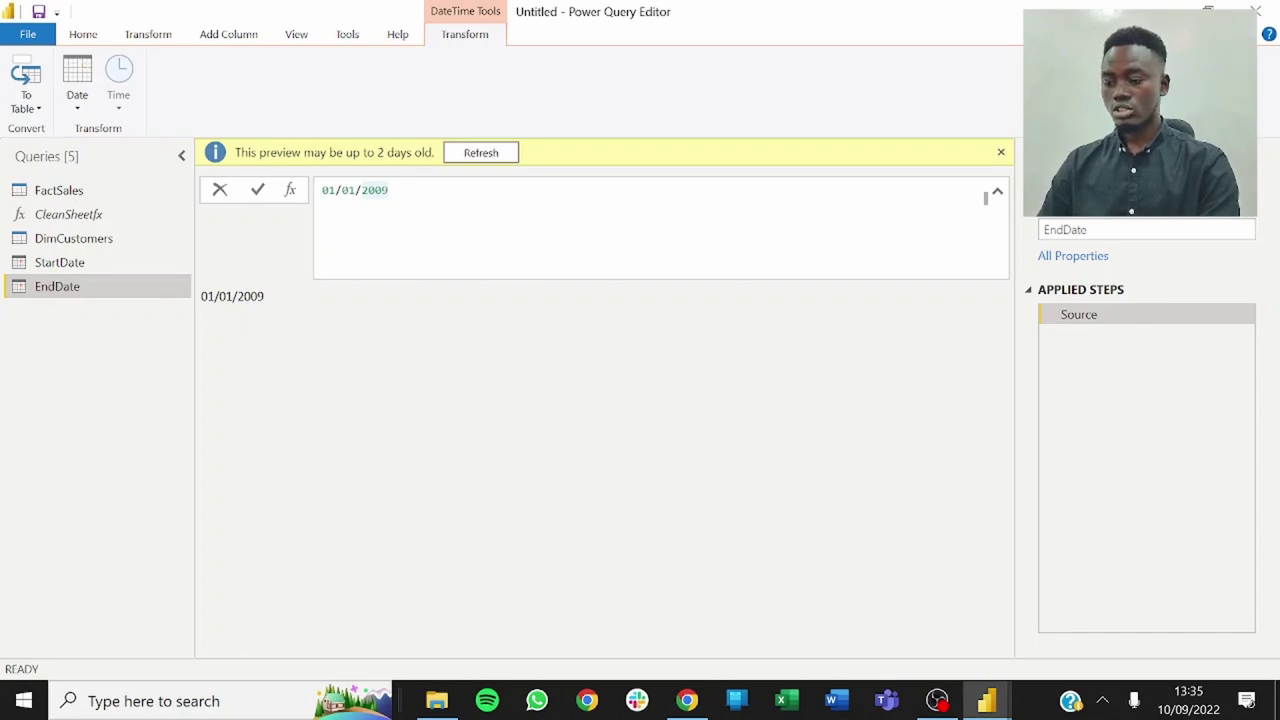
key(BackSpace)
key(BackSpace)
text(1)
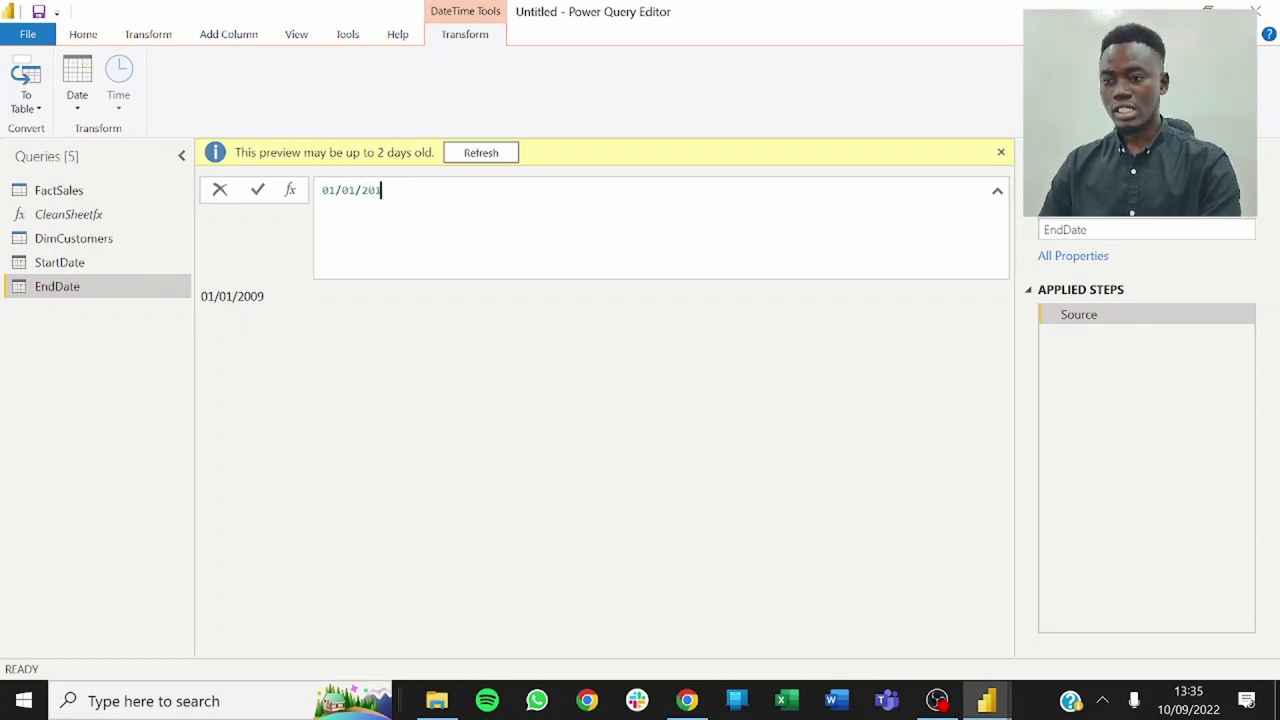
text(1)
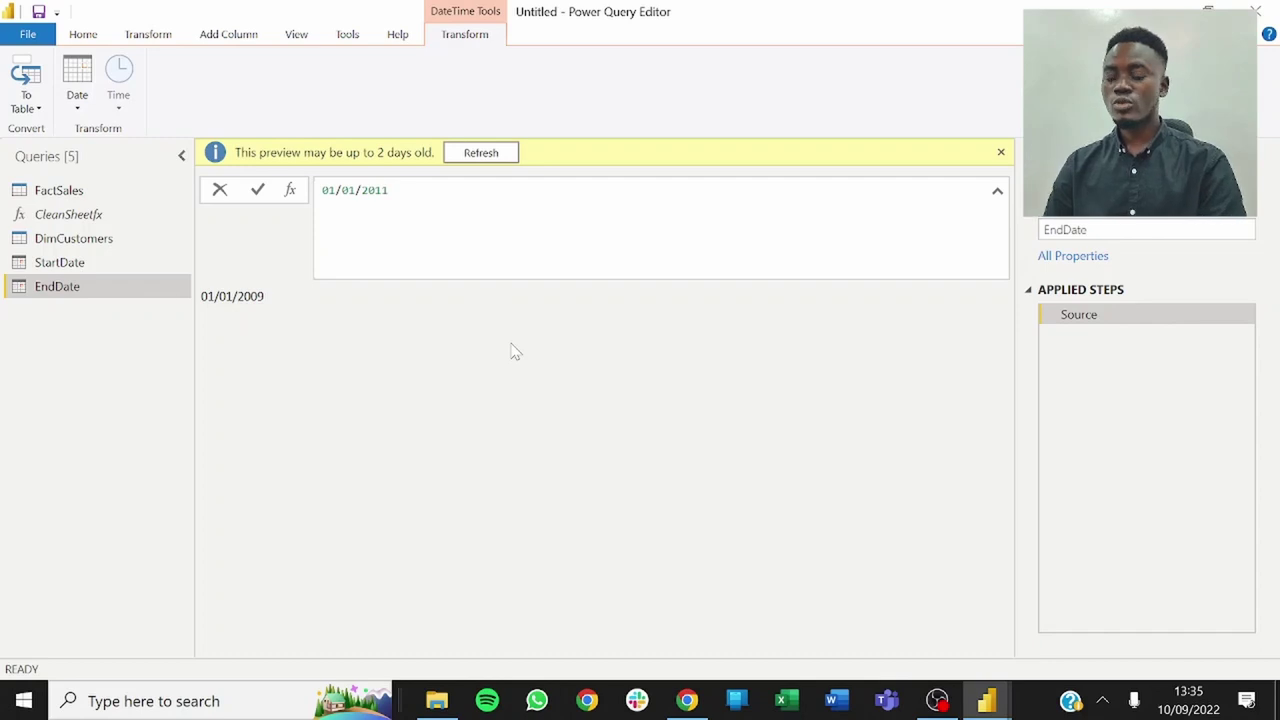
key(Return)
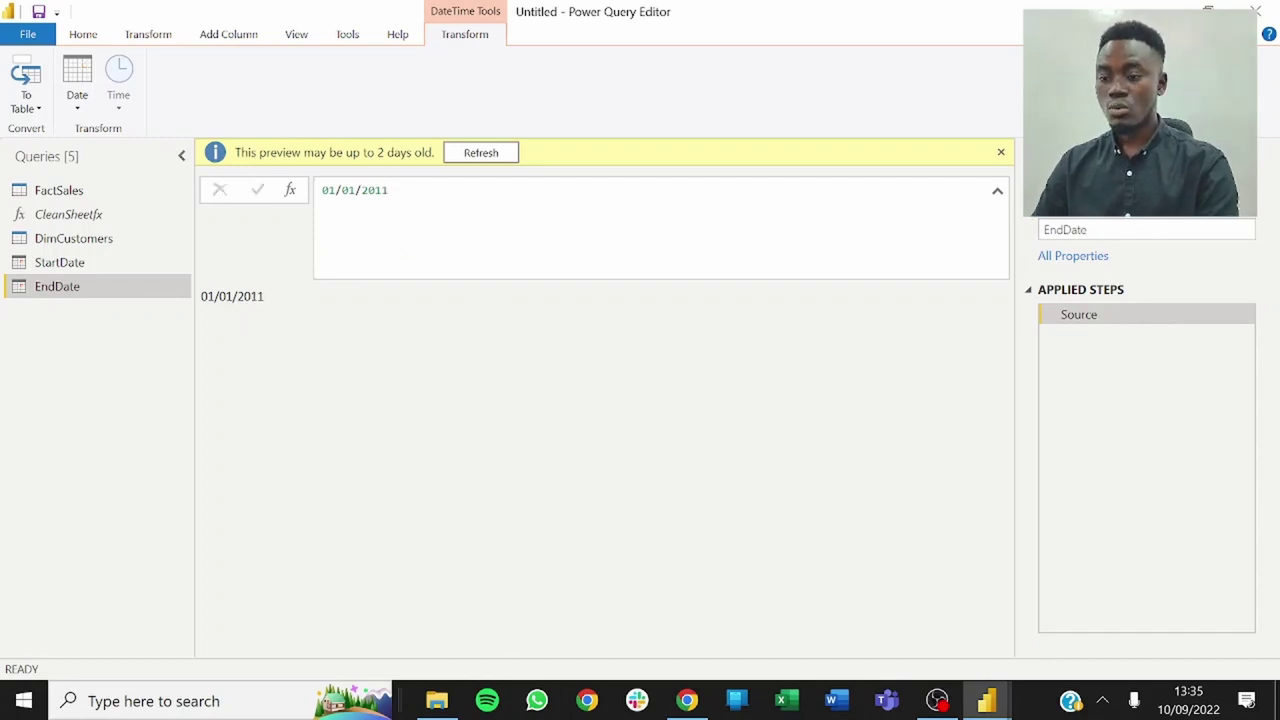
click(335, 190)
key(BackSpace)
key(BackSpace)
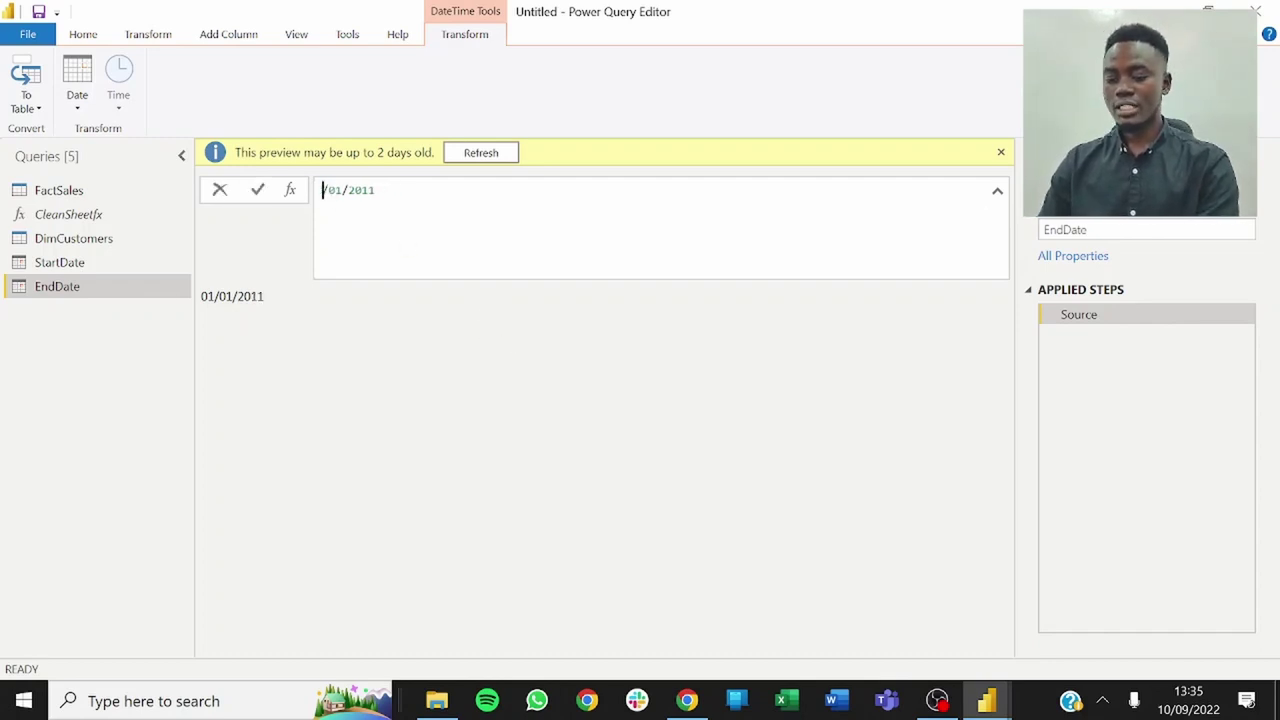
text(31)
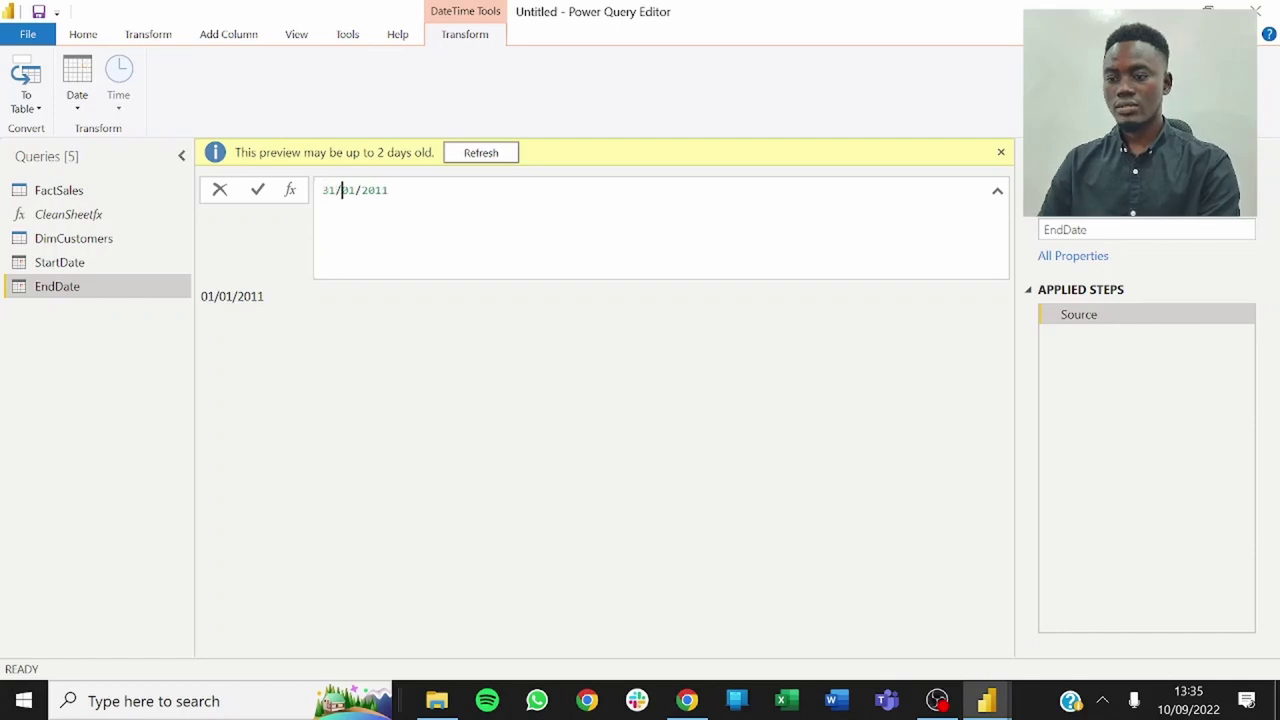
key(Right)
key(Right)
key(BackSpace)
key(BackSpace)
text(12)
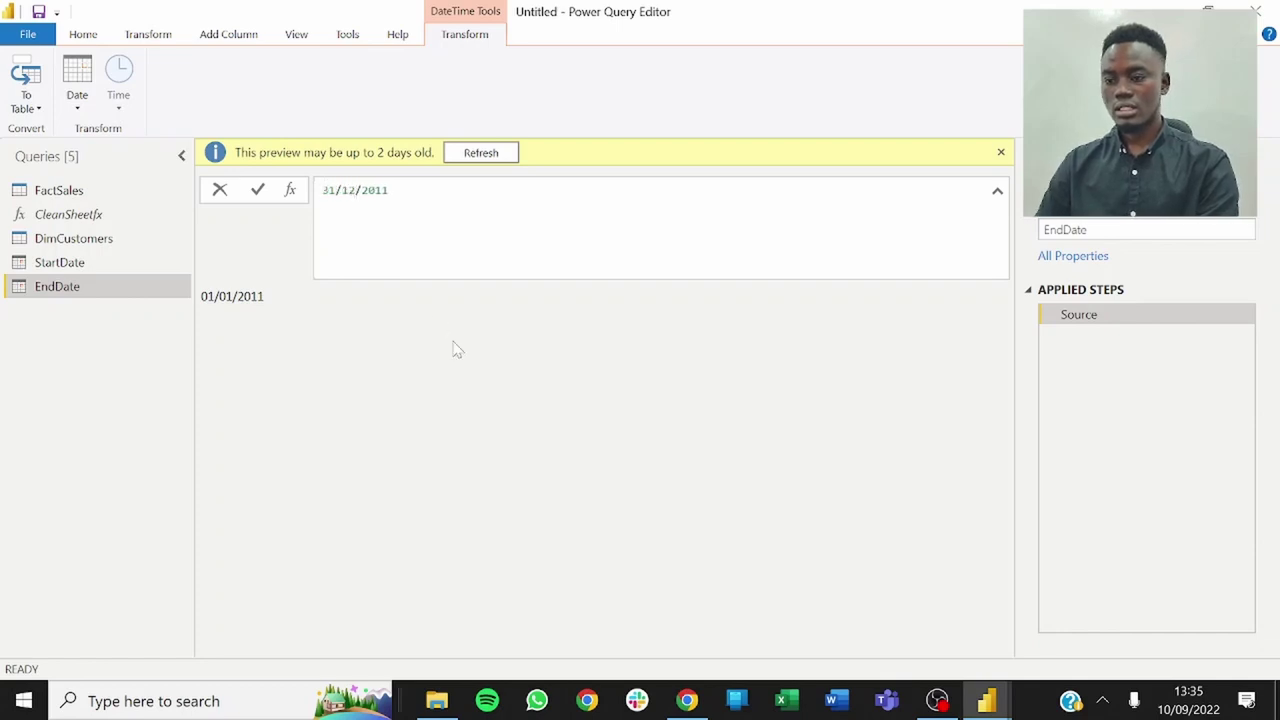
key(Return)
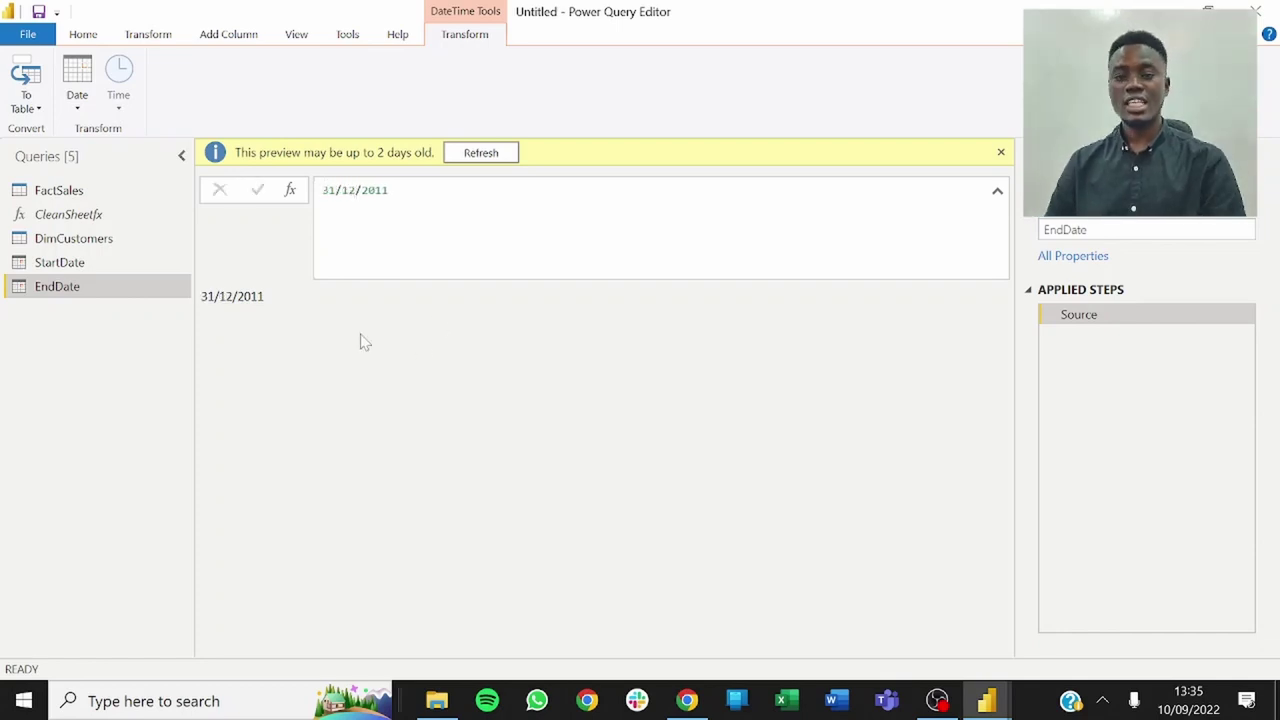
click(60, 262)
click(83, 289)
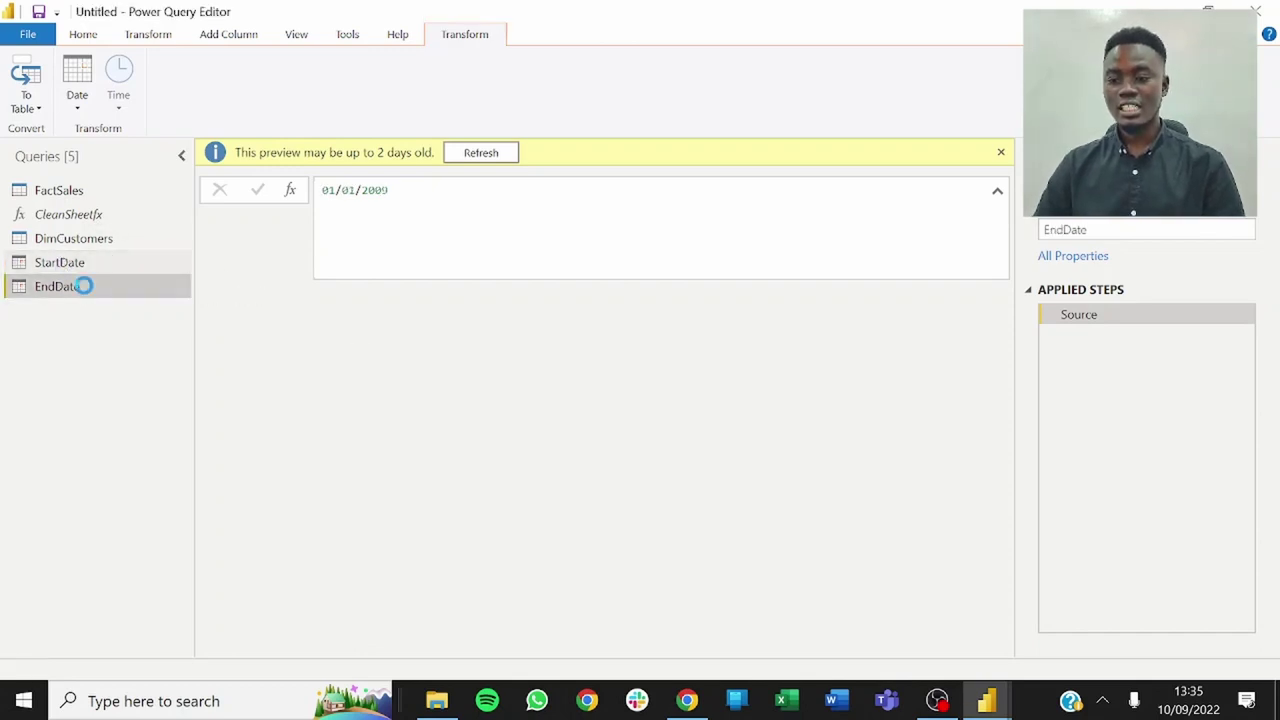
Create a blank query and begin its list formula with = {Number.From(StartDate).
right_click(69, 314)
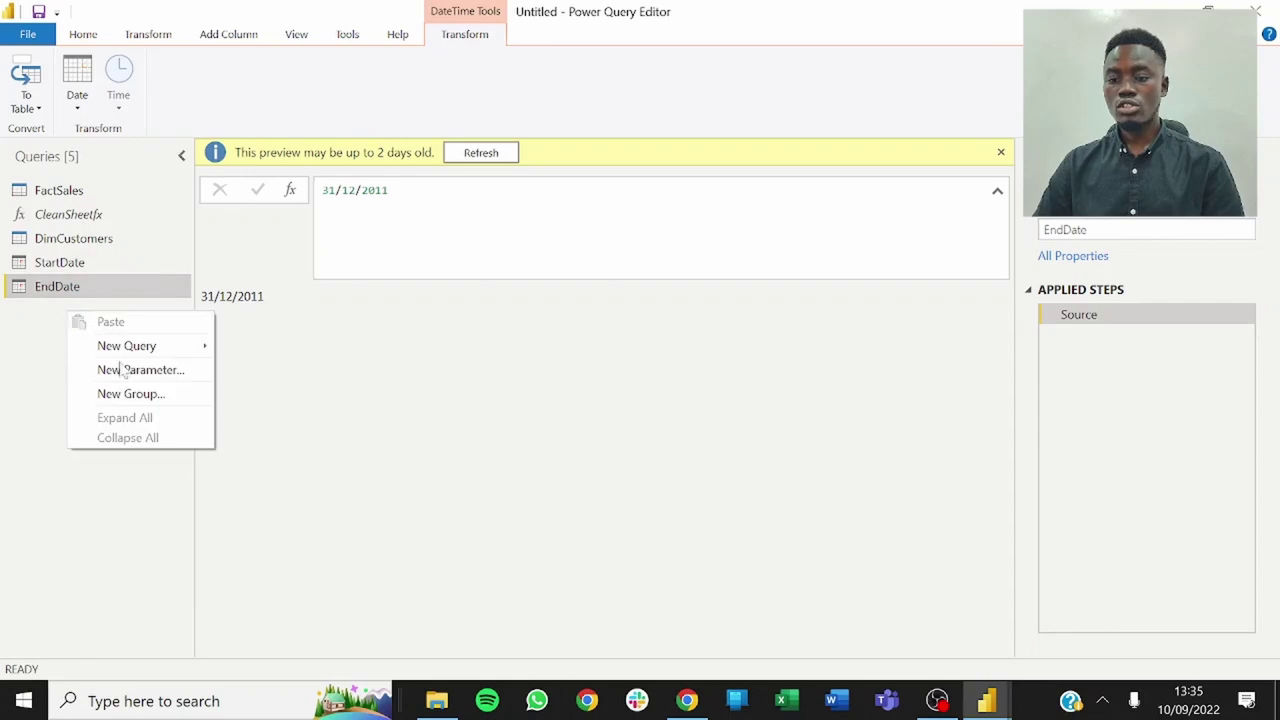
mouse_move(150, 346)
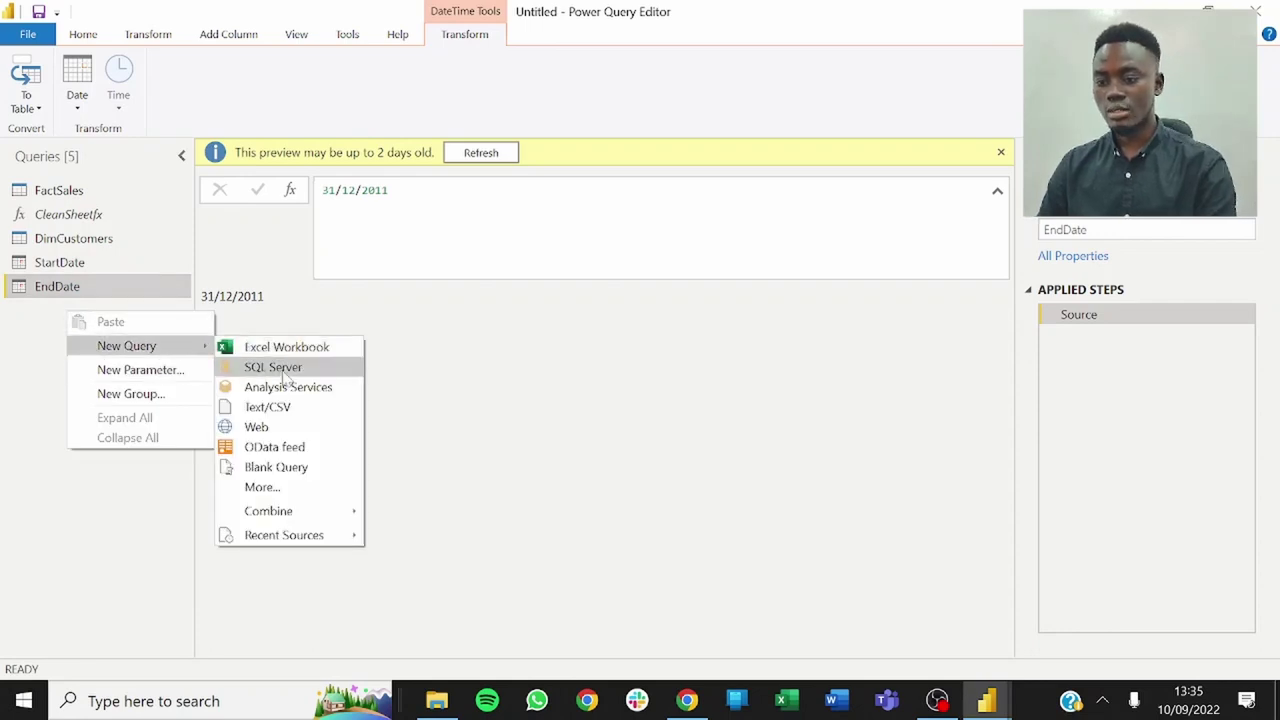
click(300, 467)
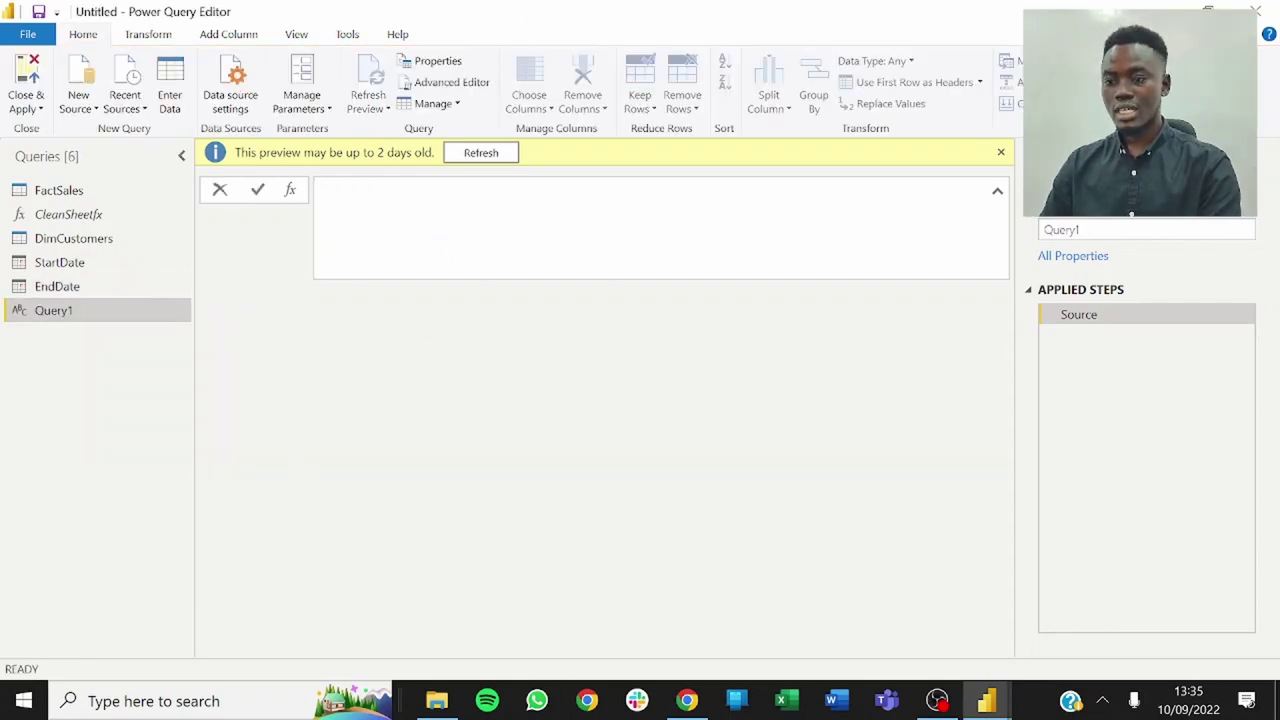
click(326, 190)
text(= )
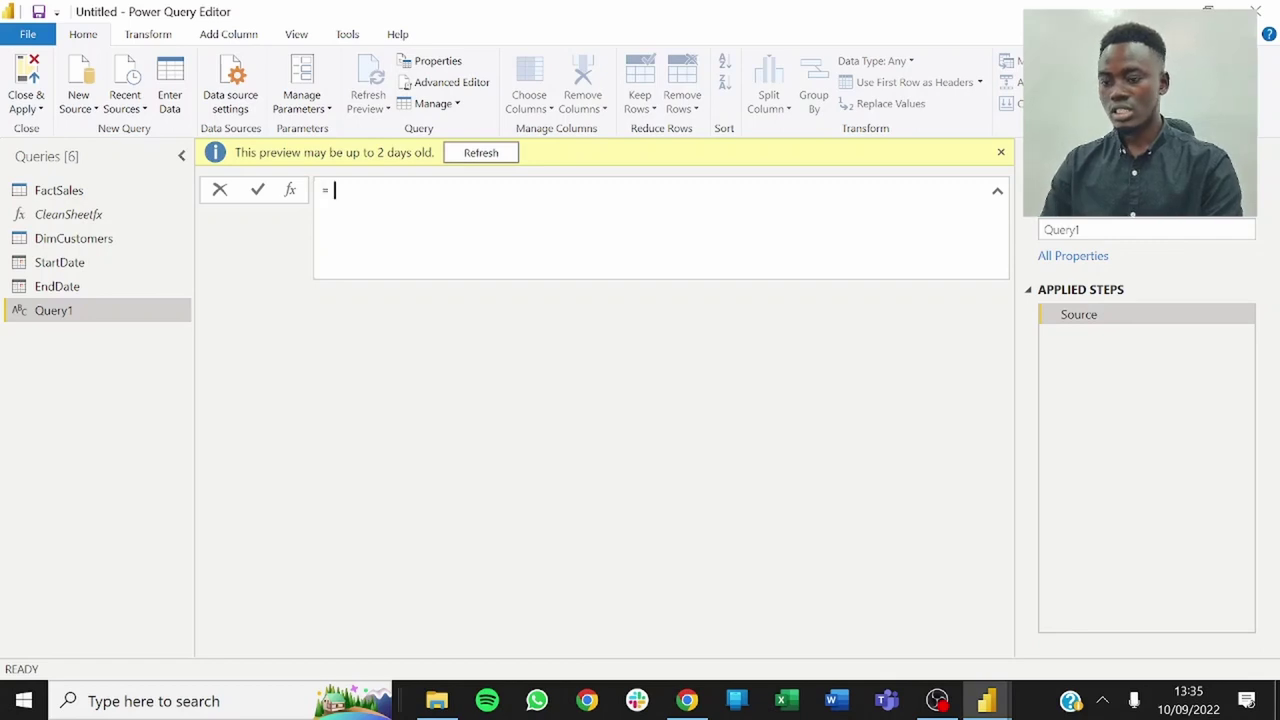
text({)
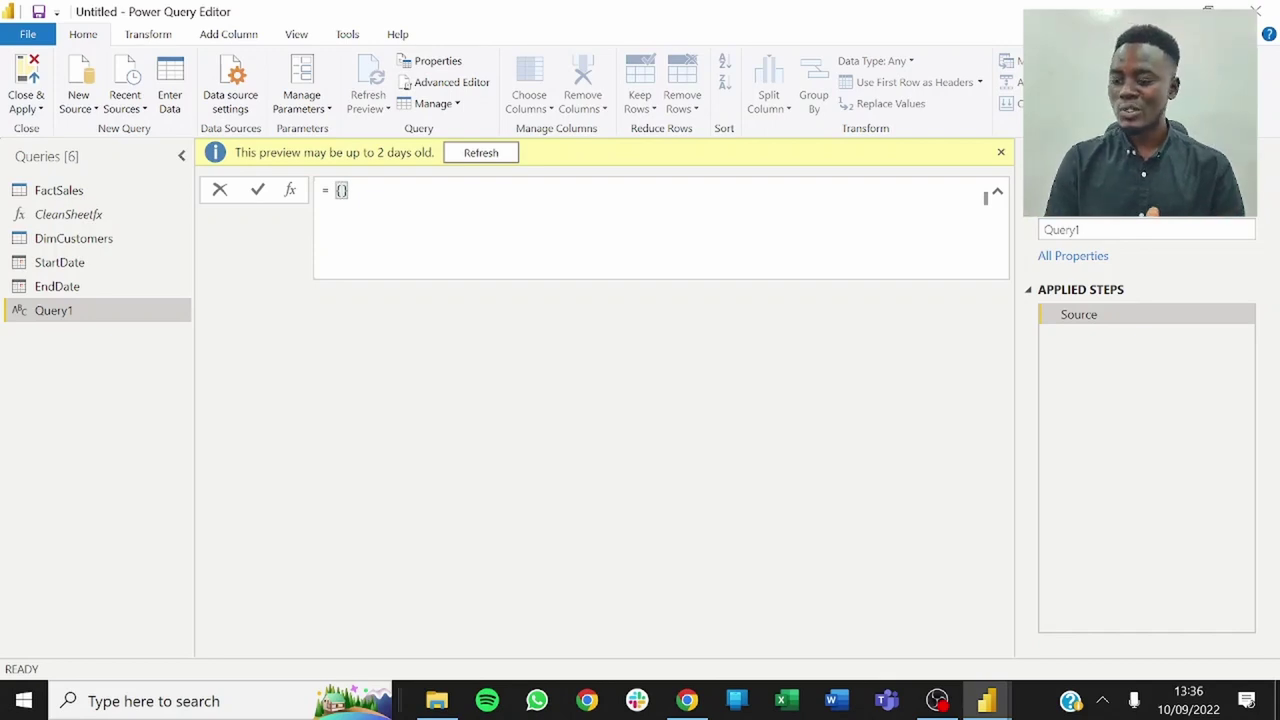
text(Numb)
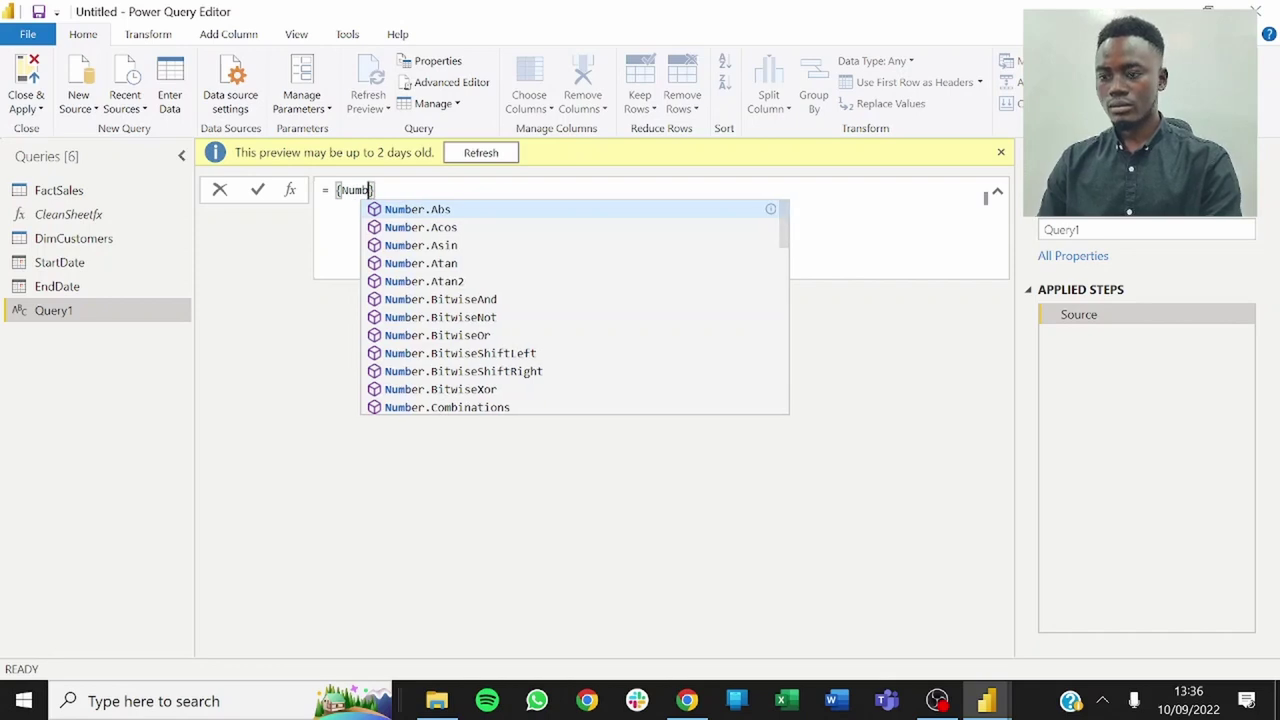
text(erfrom)
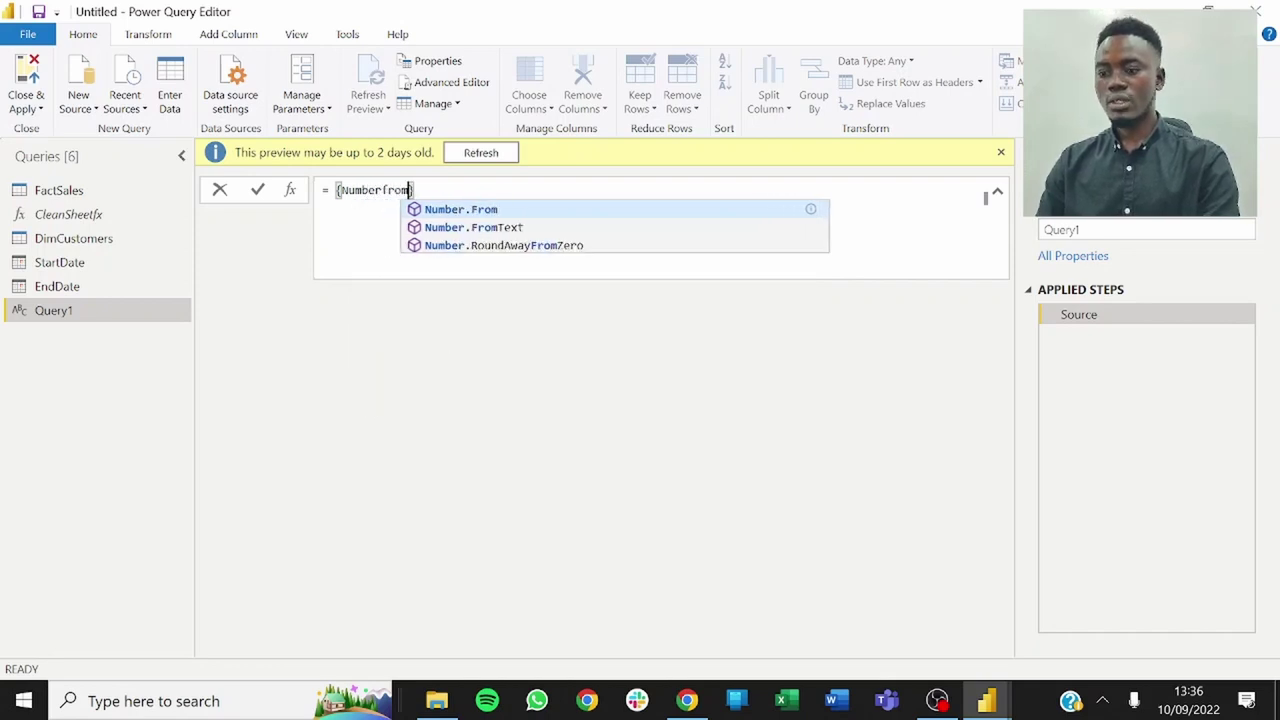
key(Tab)
text(()
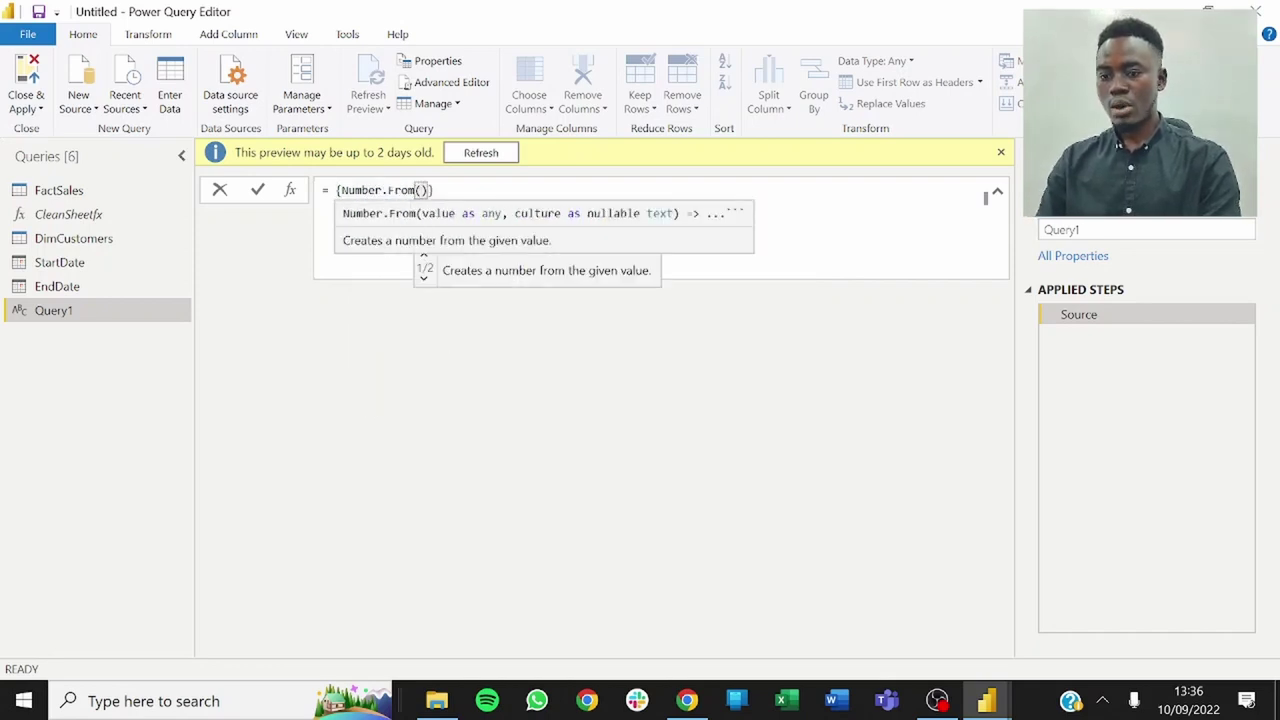
text(StartDate)
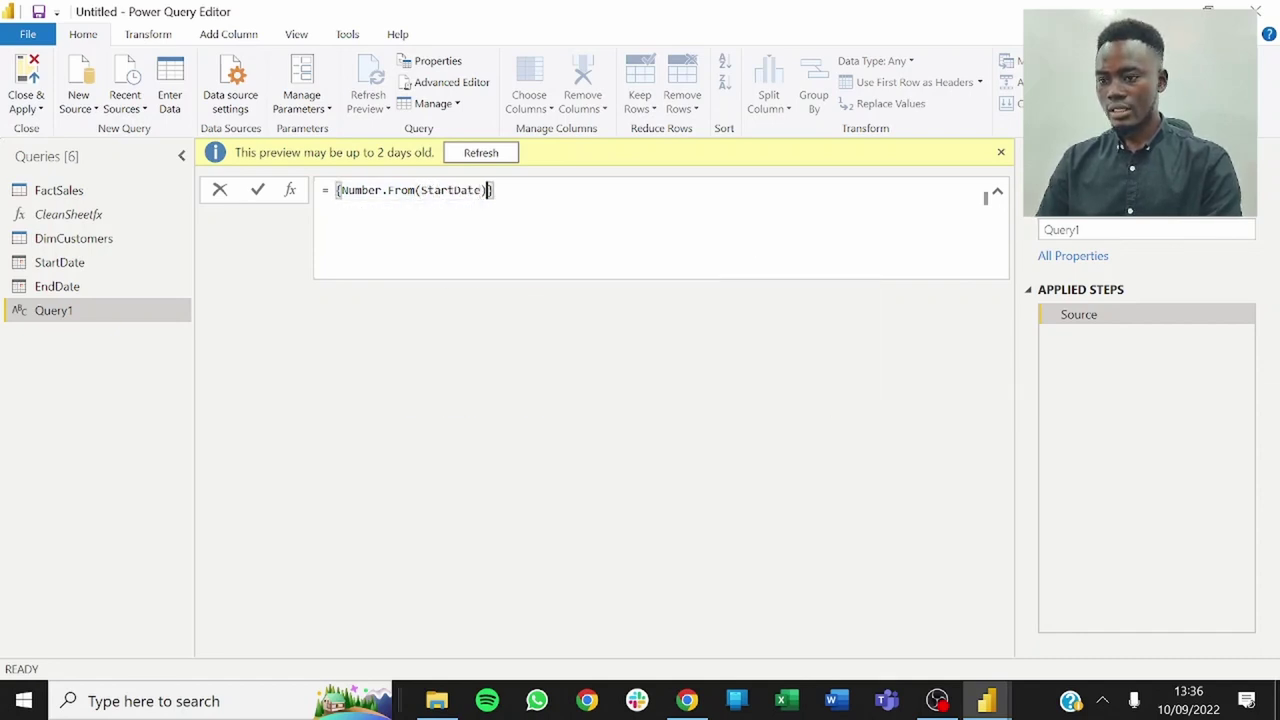
Finish the range with ..Number.From(EndDate)} and commit the formula.
key(Right)
text(.)
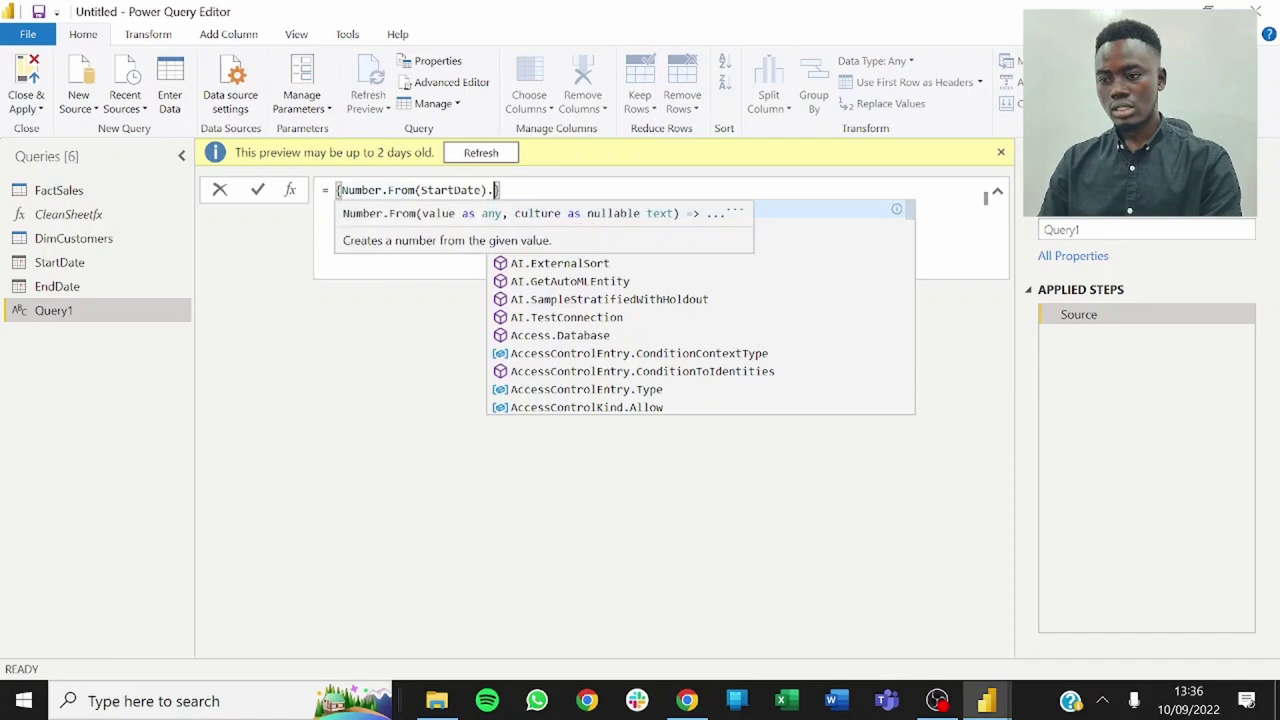
text(.)
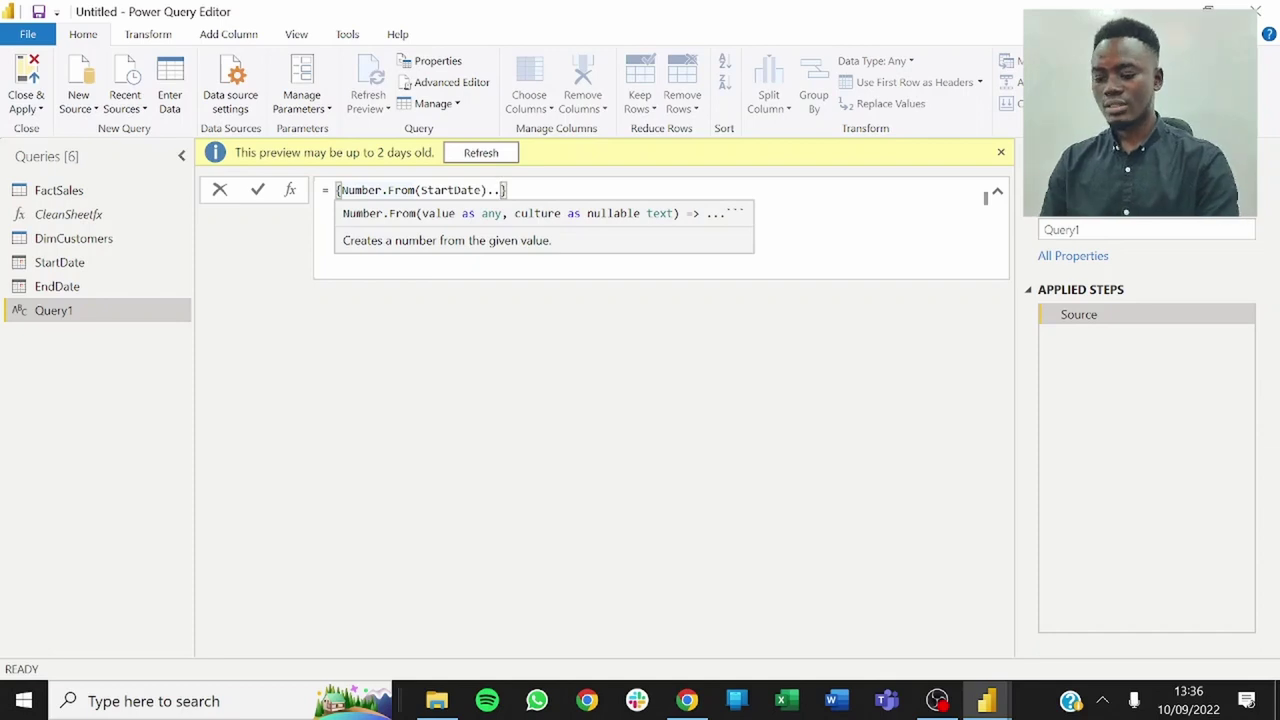
text(Number)
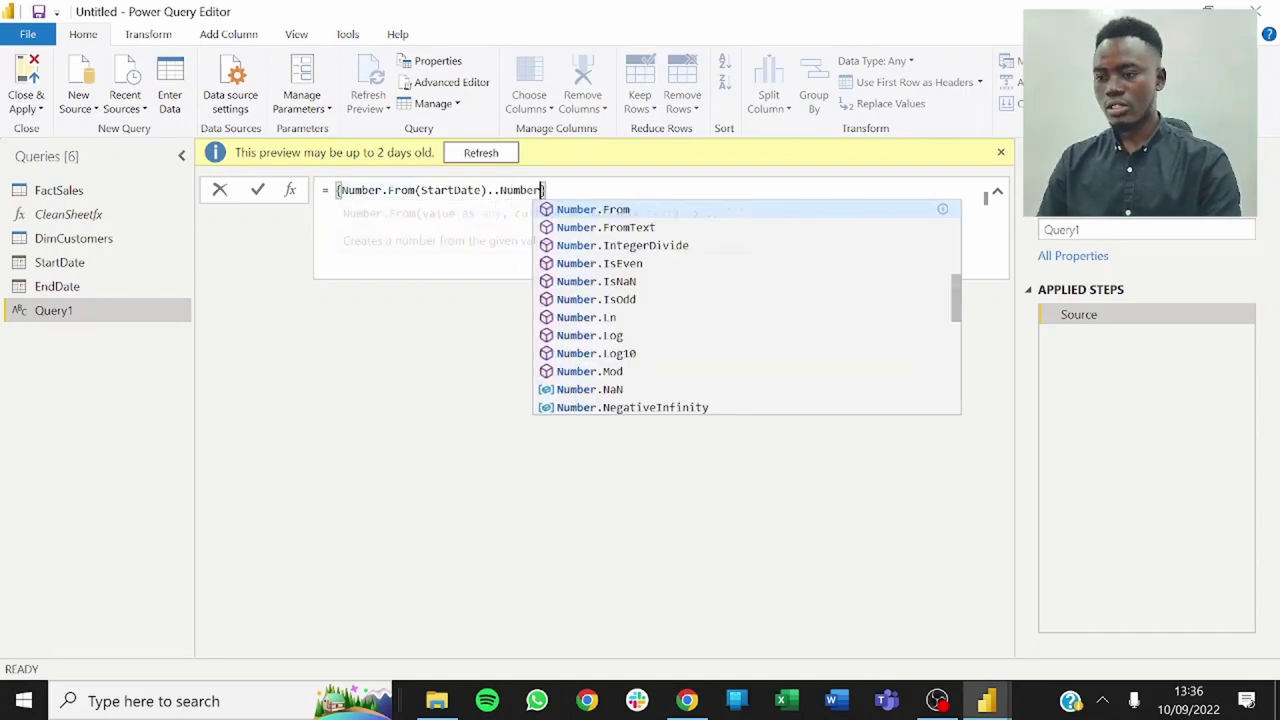
key(Tab)
text(()
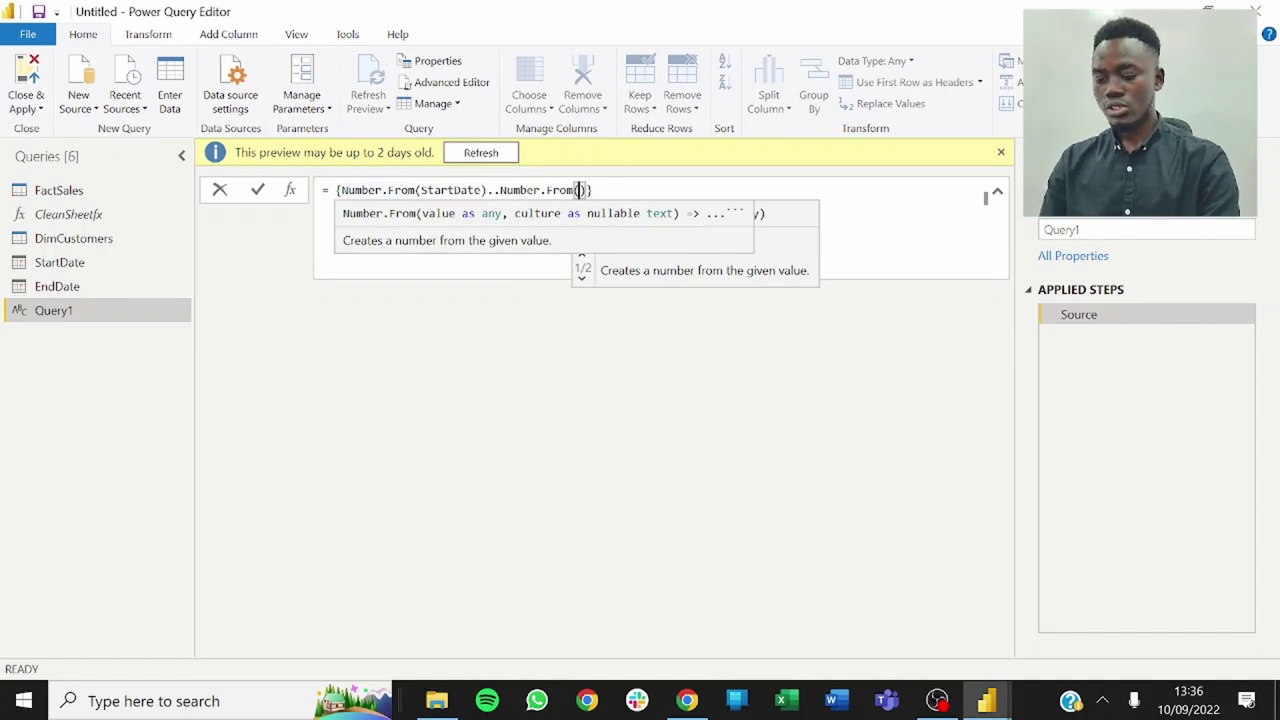
text(EndDate)
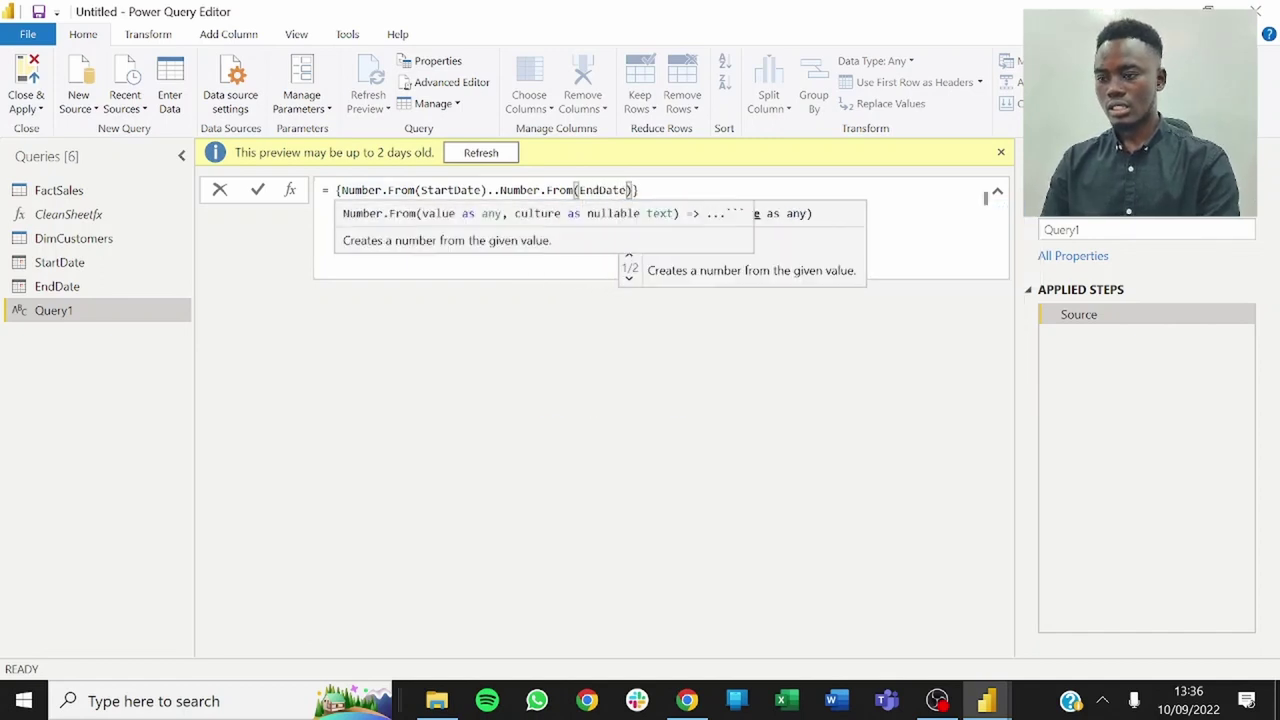
key(Return)
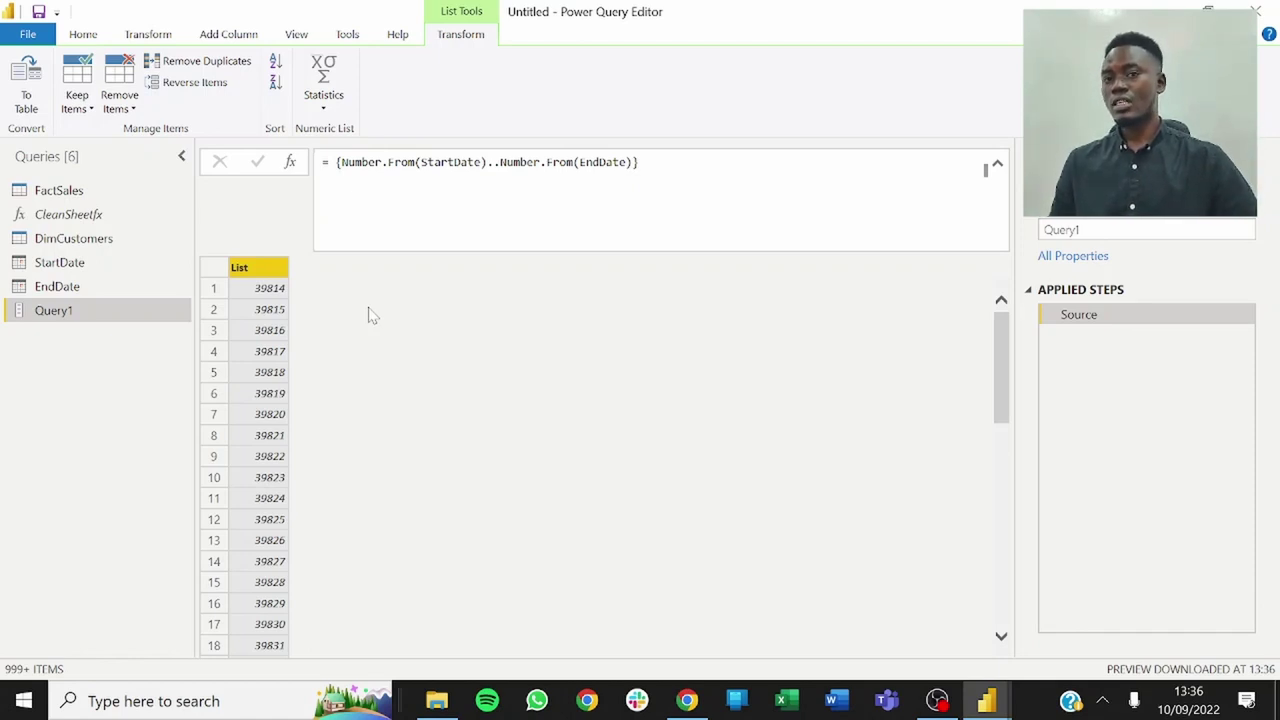
Convert Query1's number list to a table, rename Column1 to Date and type it as date.
click(40, 86)
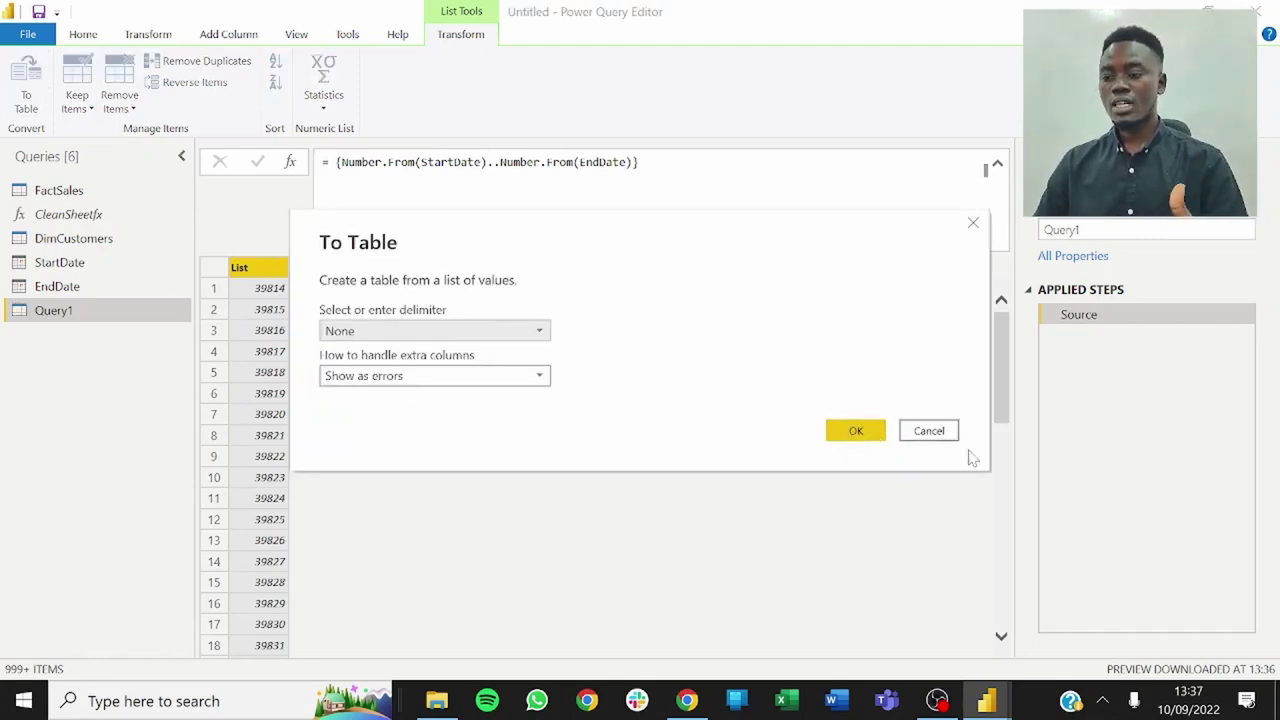
click(856, 431)
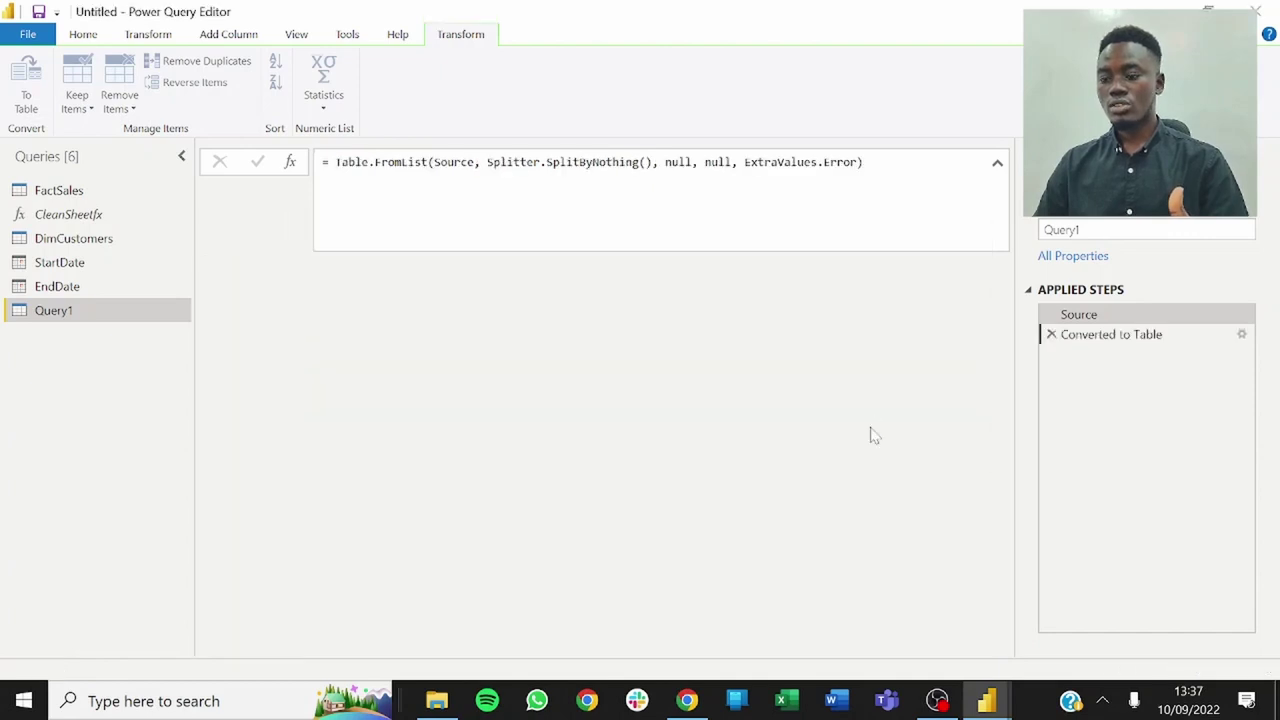
double_click(300, 268)
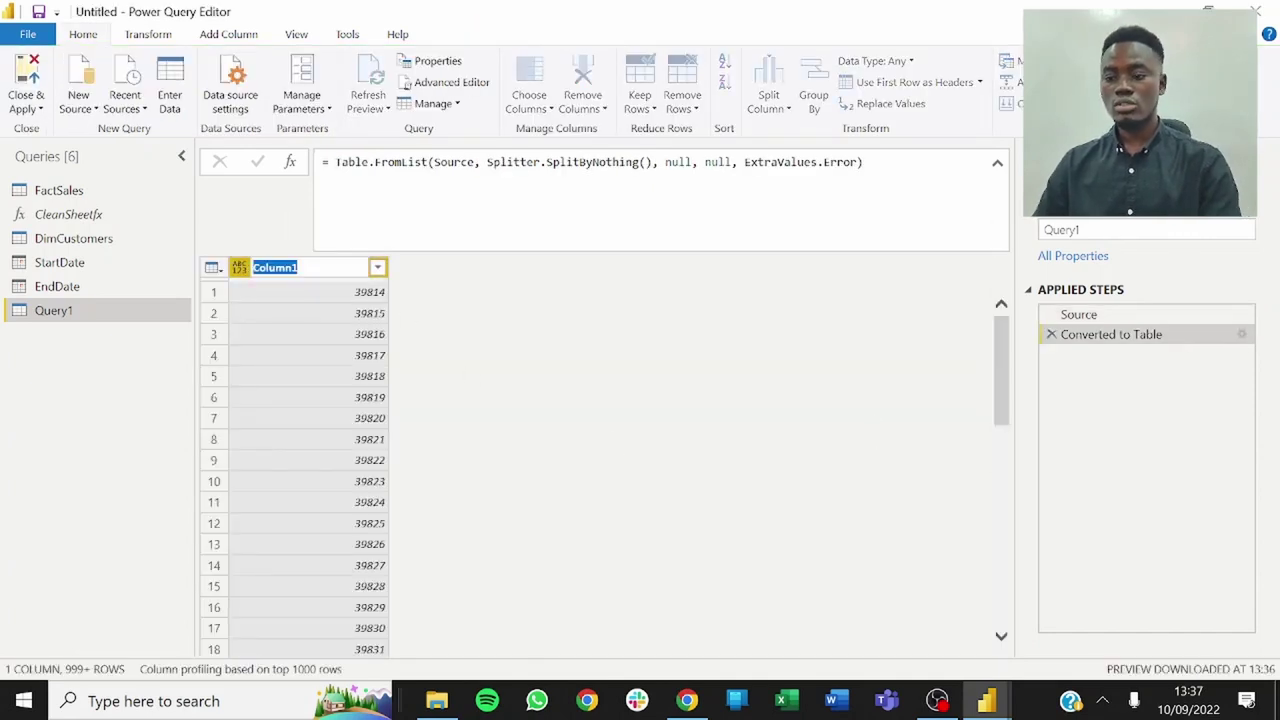
text(Date)
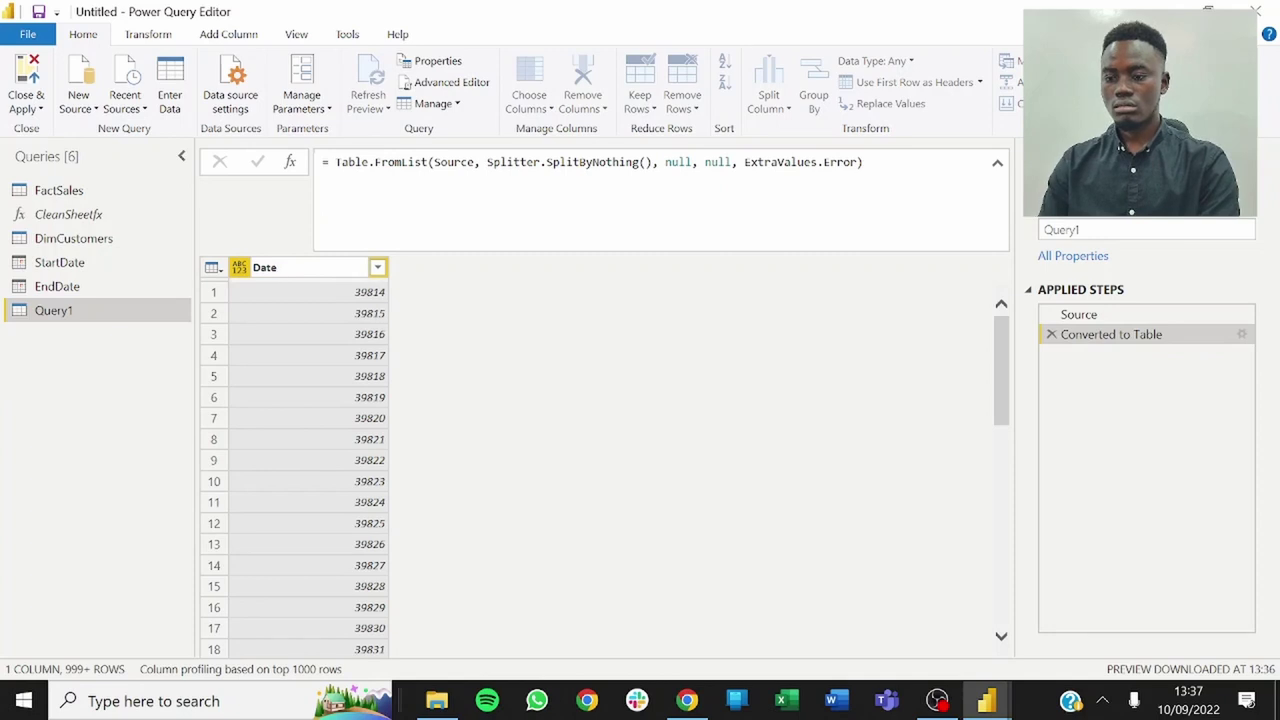
key(Return)
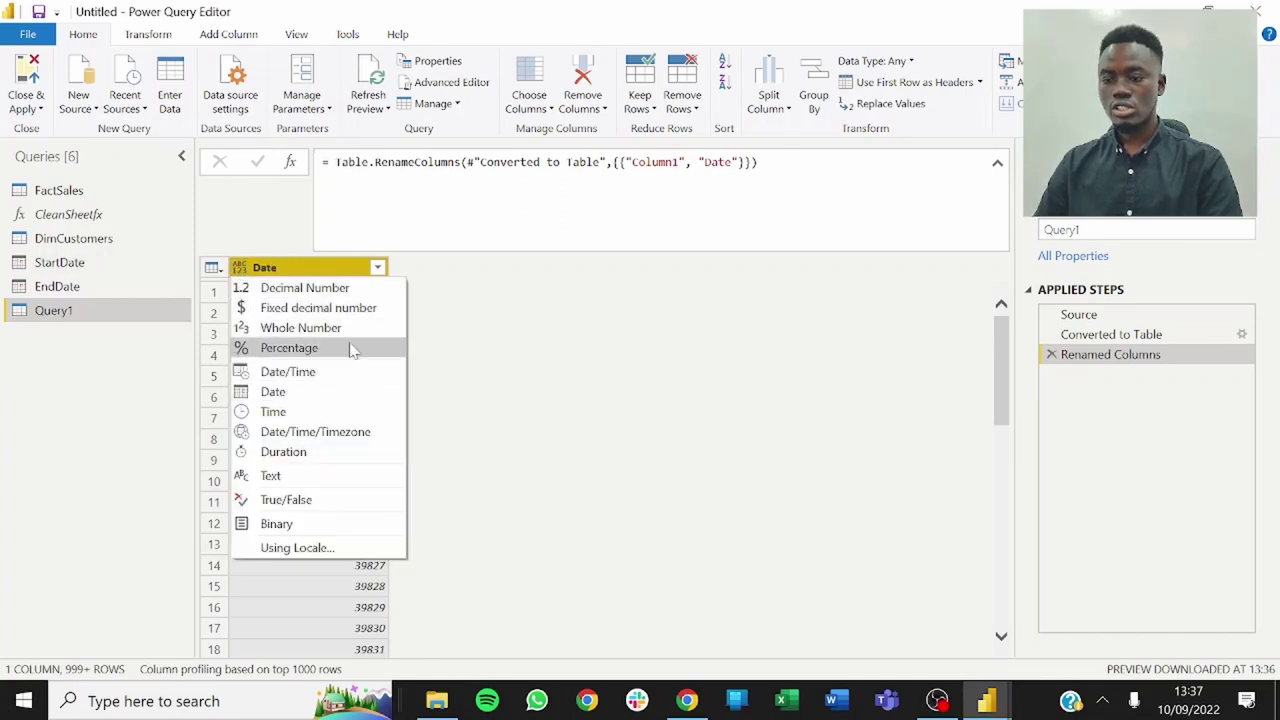
click(312, 391)
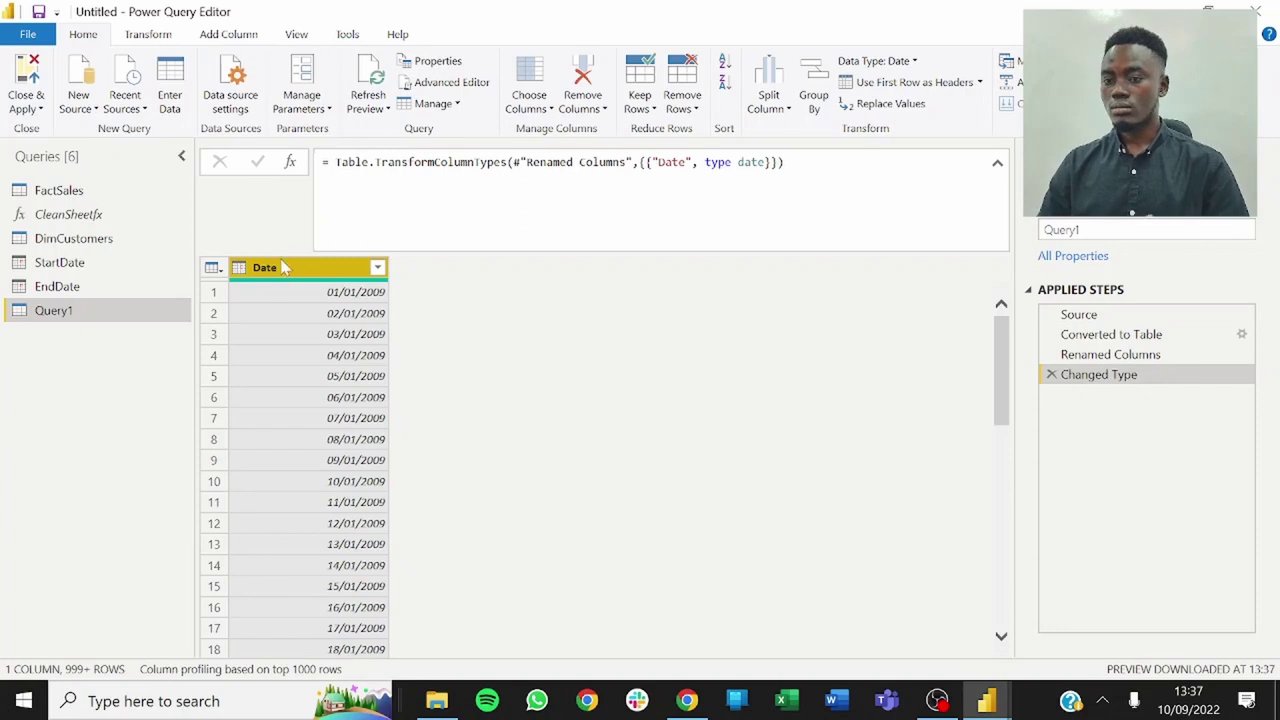
Add a Start of Month column to Query1 derived from its Date column.
click(249, 38)
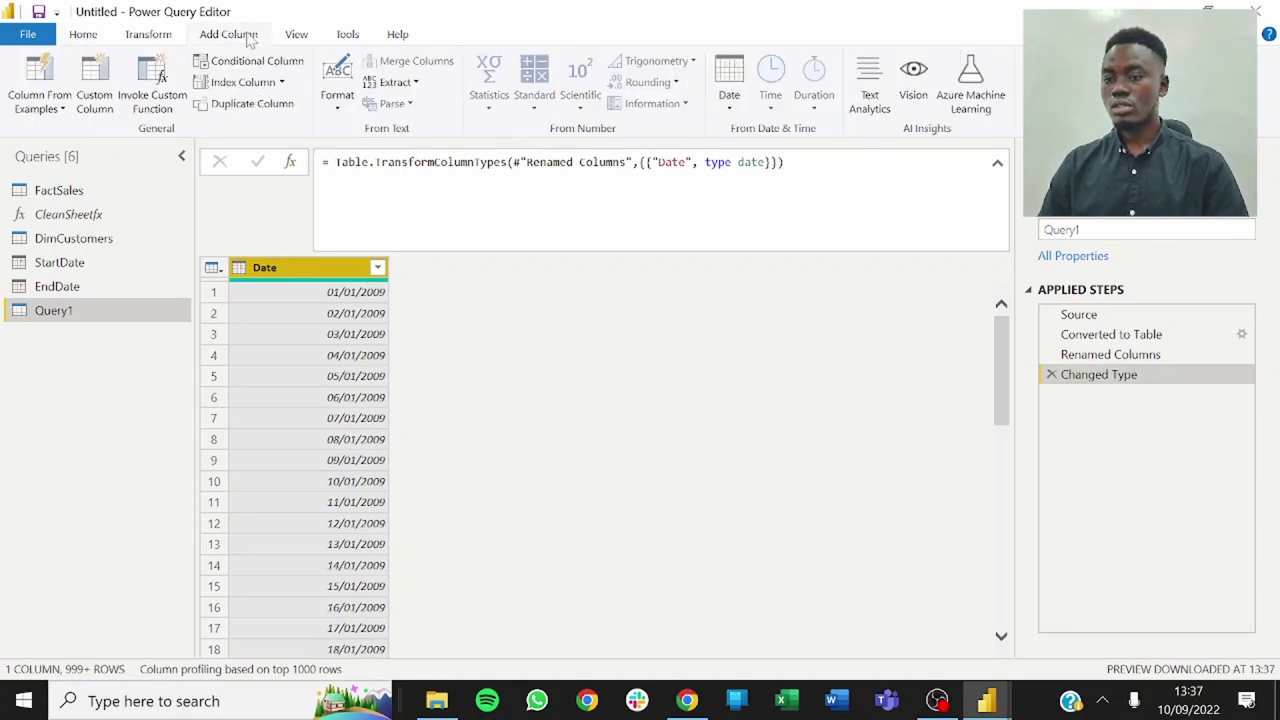
click(729, 100)
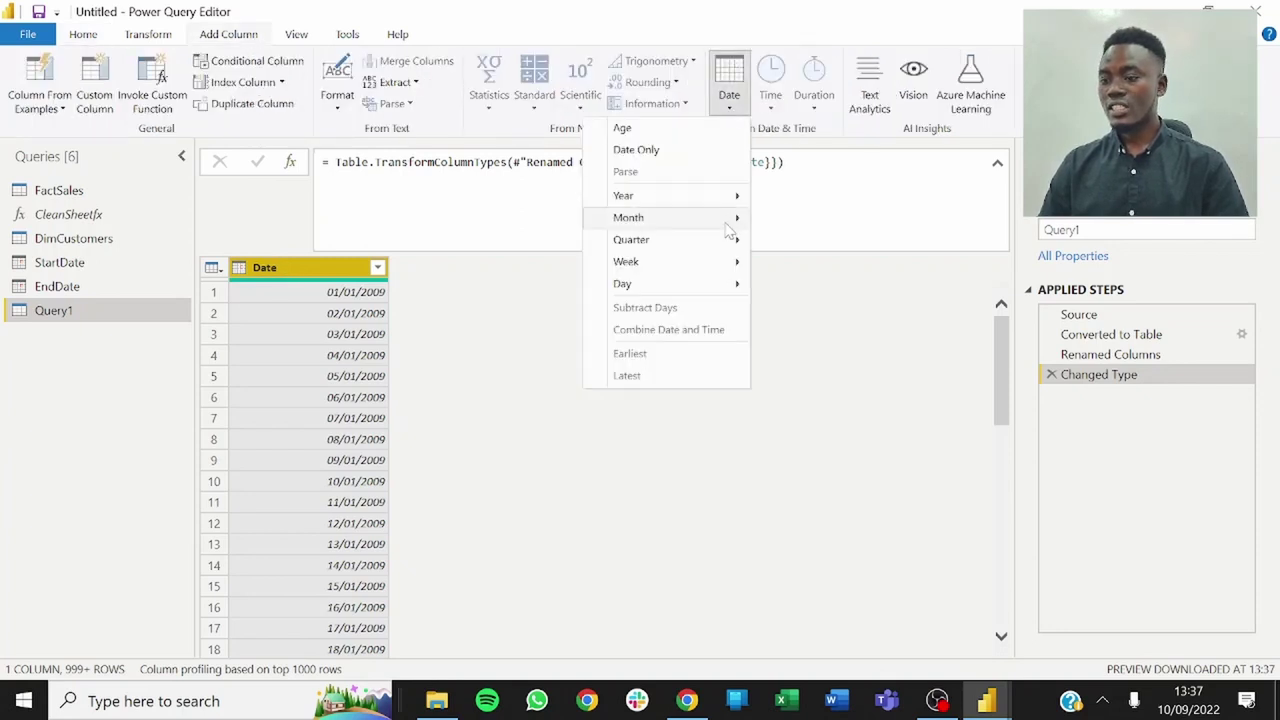
mouse_move(728, 222)
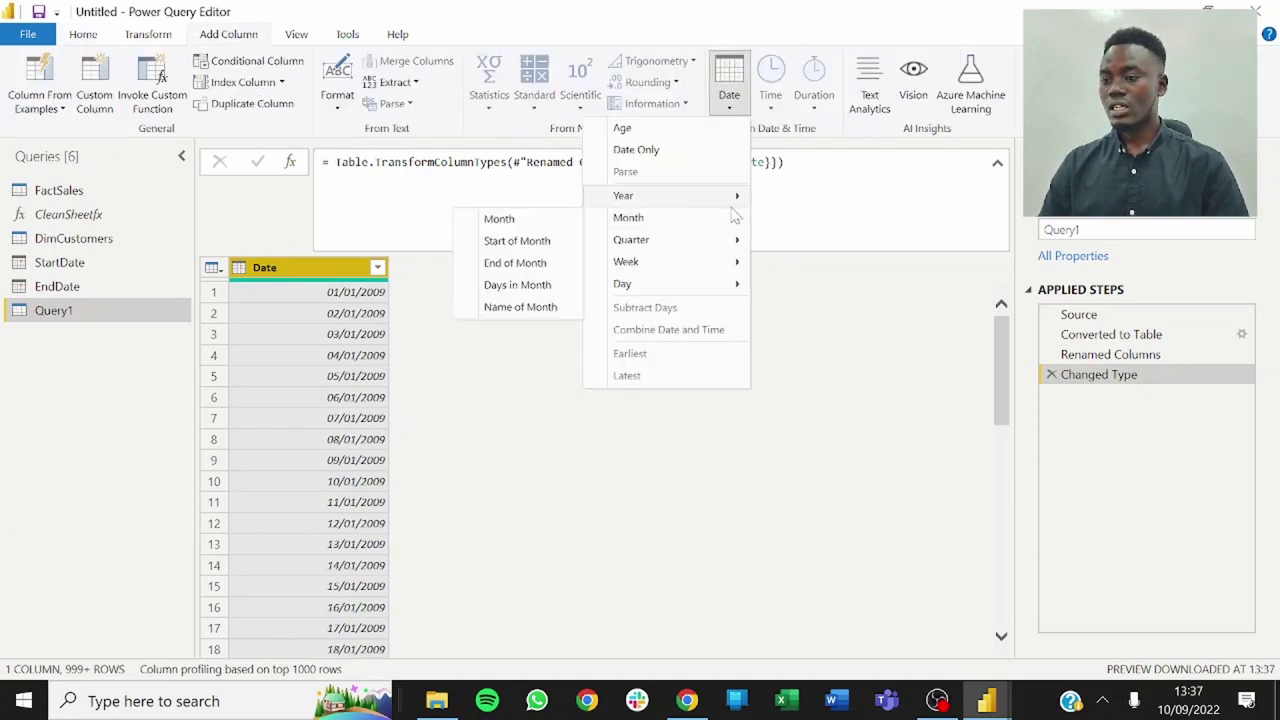
click(537, 243)
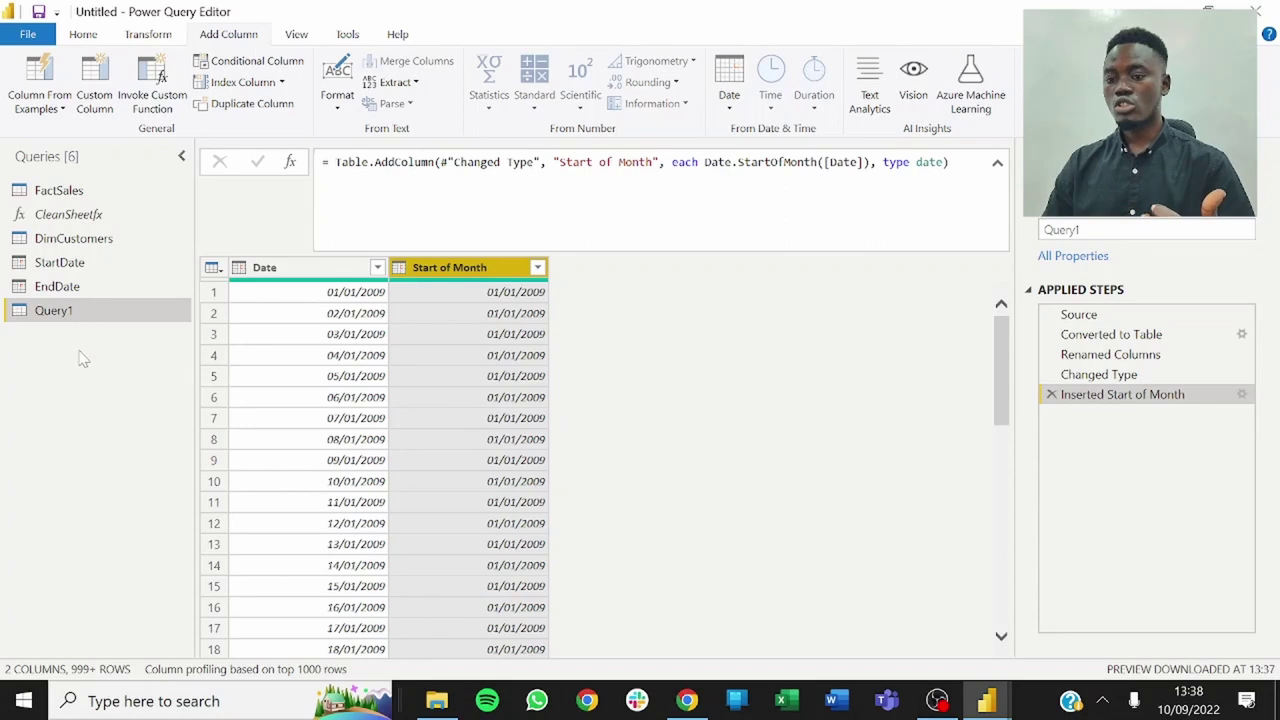
Rename Query1 to DimDate.
right_click(63, 314)
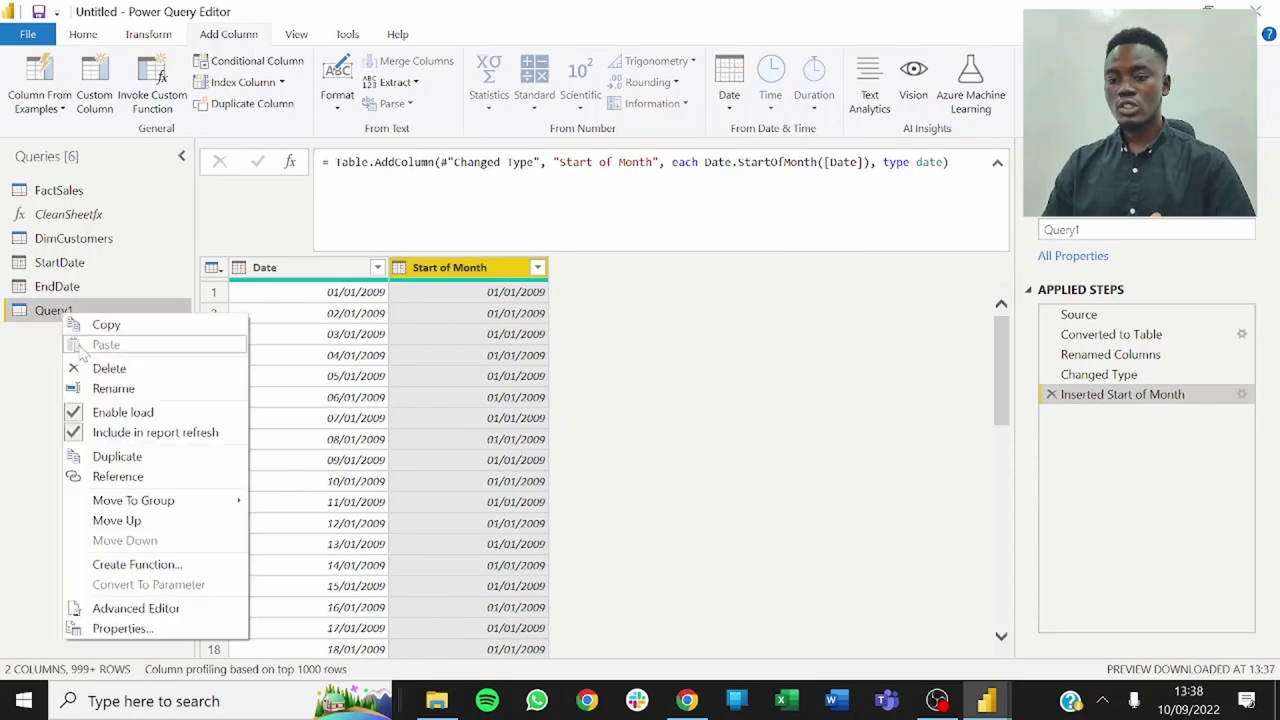
click(110, 390)
text(Di)
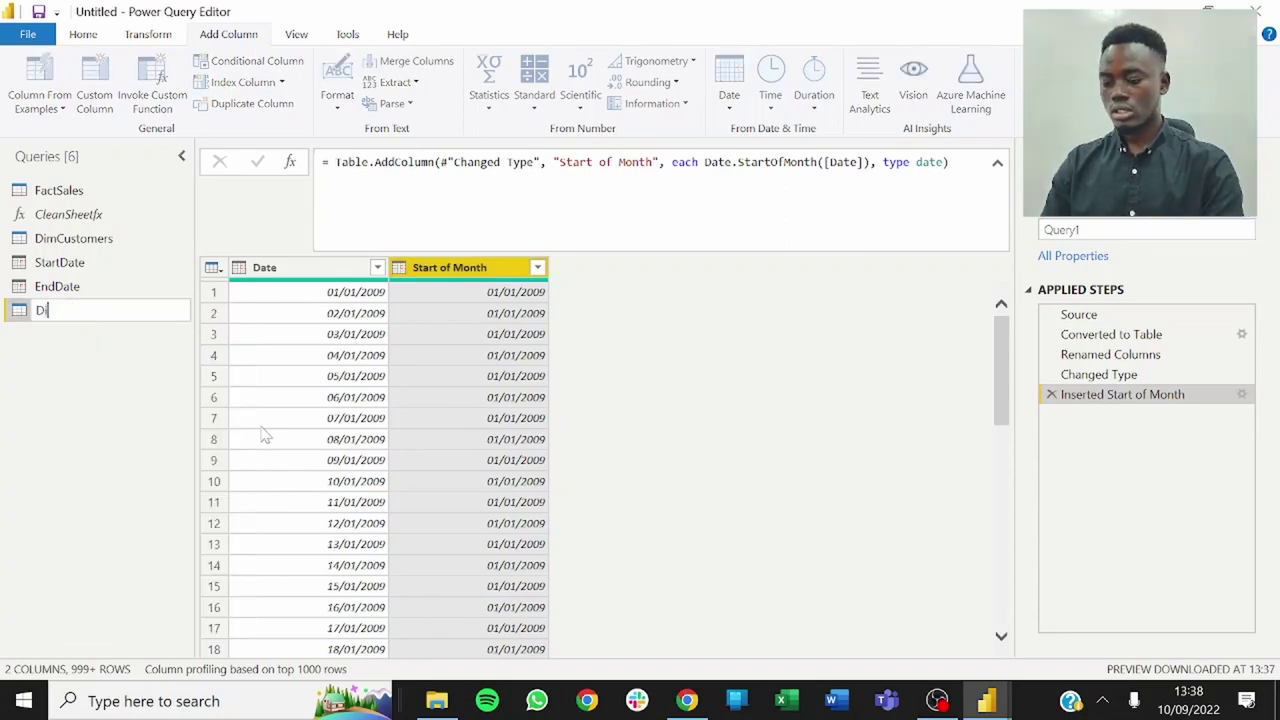
text(mDate)
key(Return)
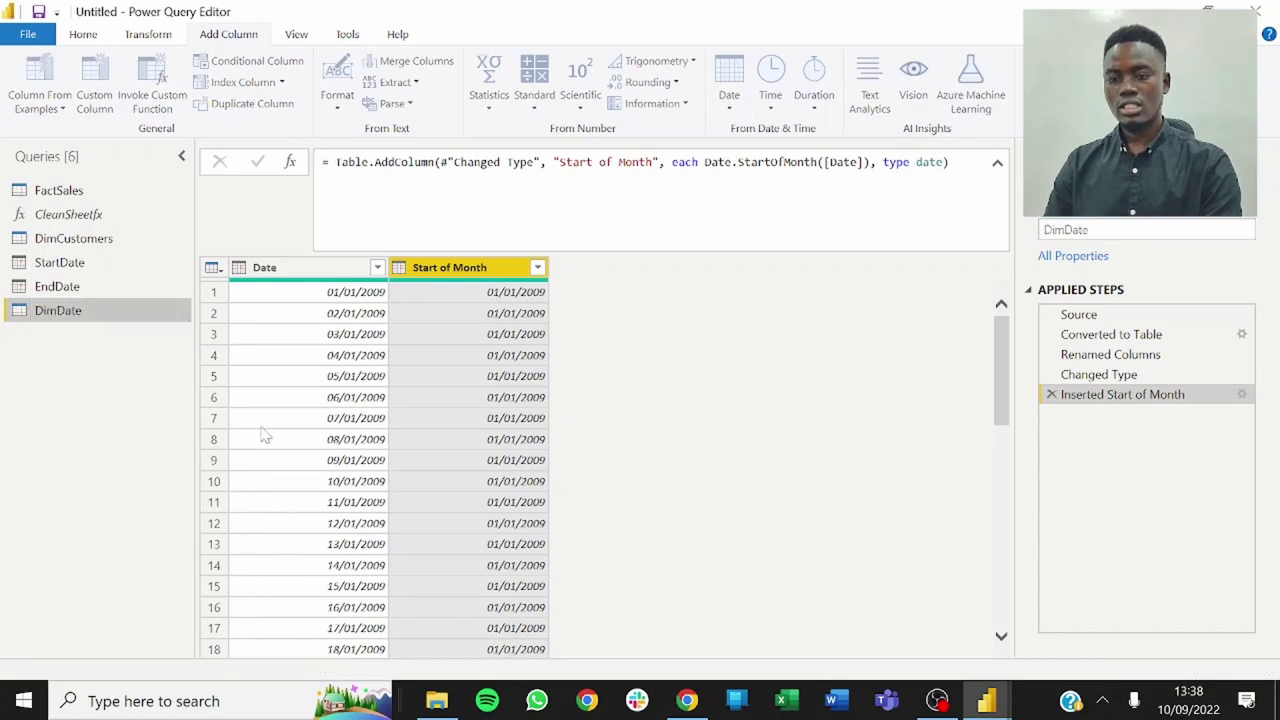
Disable loading for the EndDate and StartDate queries, then review DimDate and DimCustomers.
right_click(50, 284)
click(84, 376)
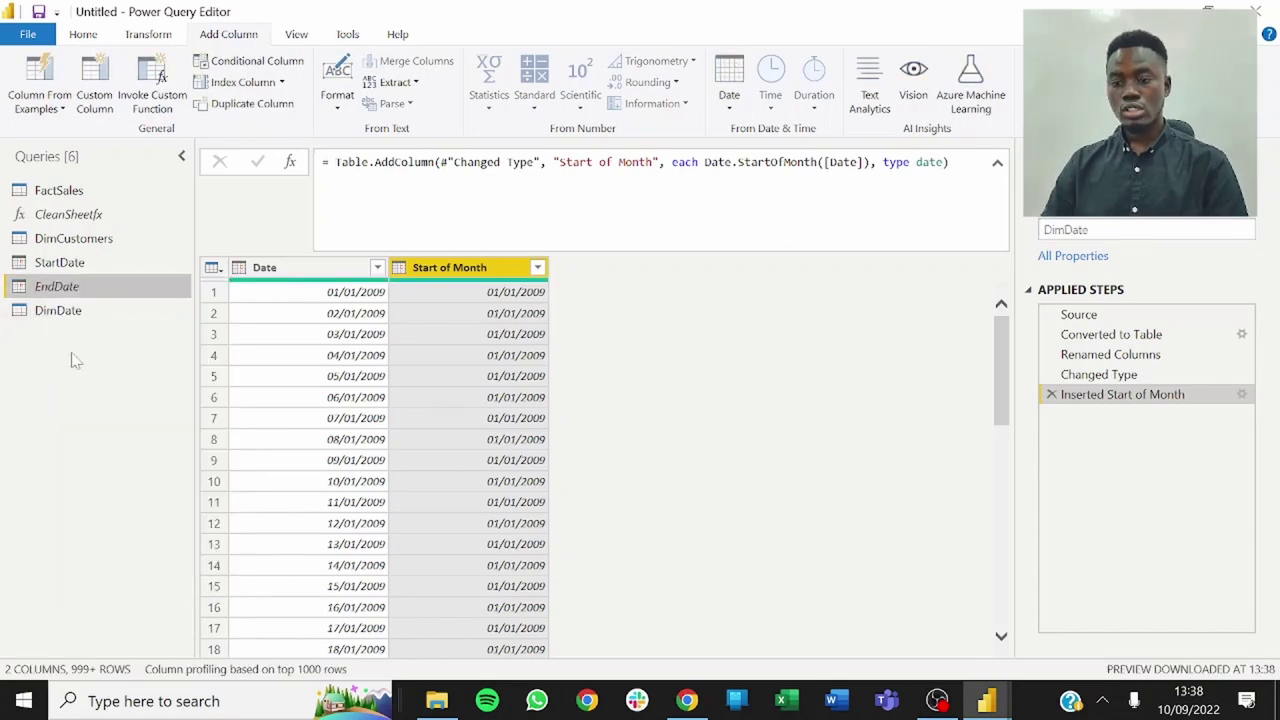
right_click(62, 265)
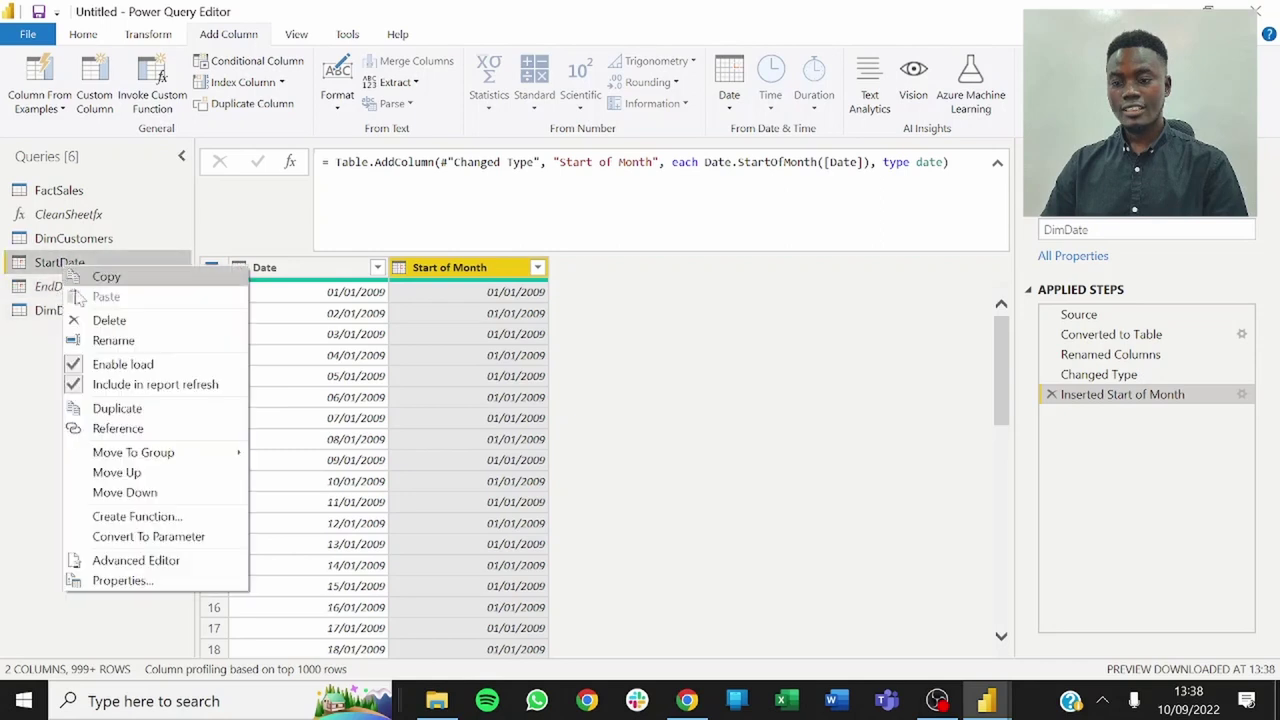
click(106, 367)
click(80, 318)
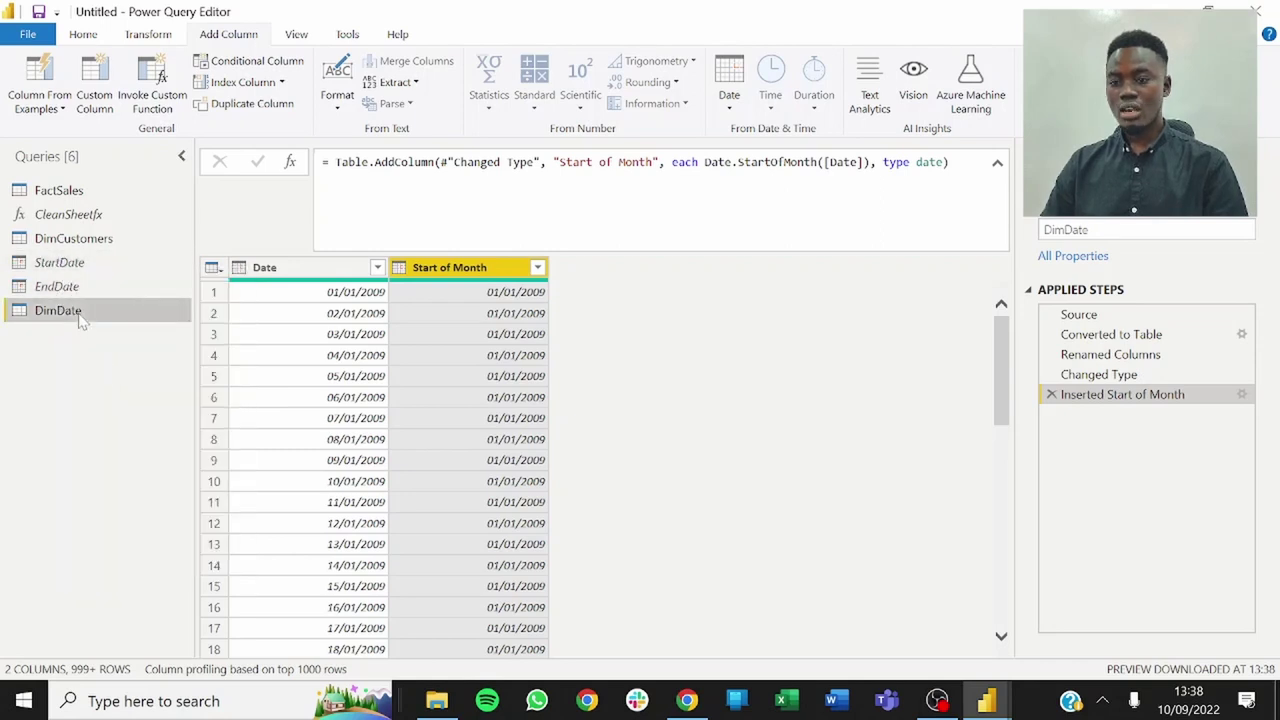
click(75, 238)
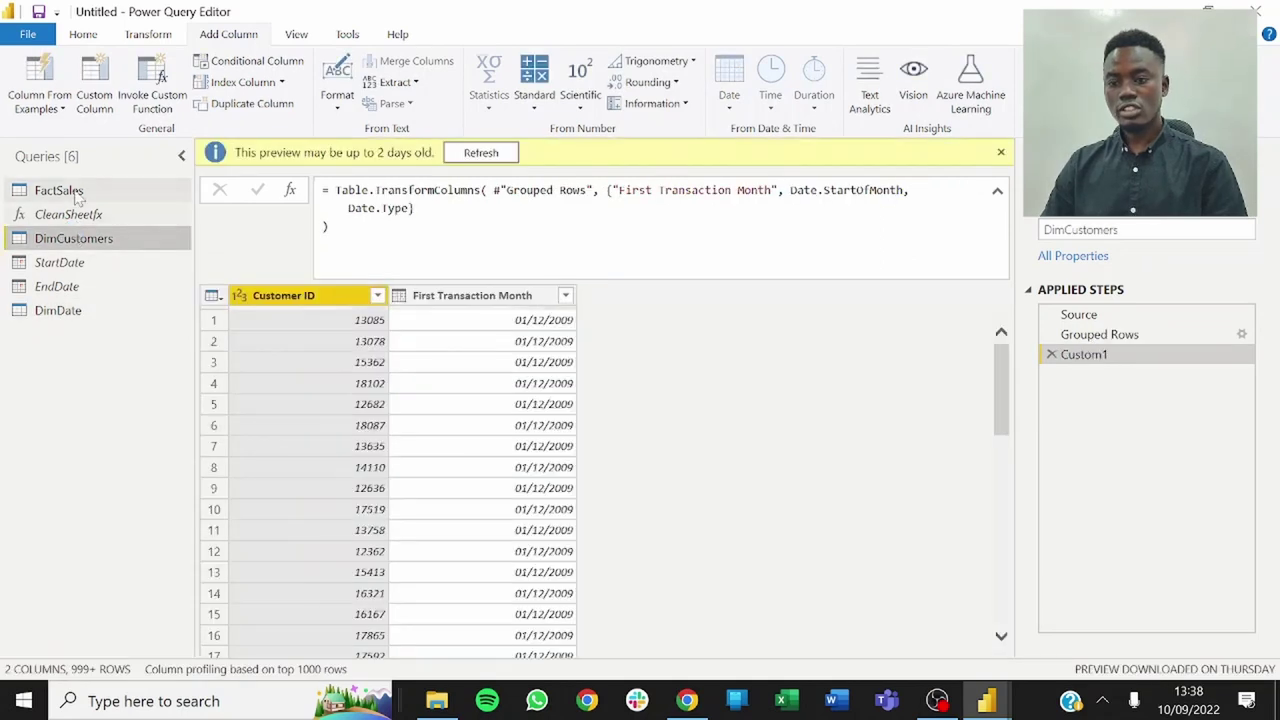
From the FactSales query, use Close & Apply to load all changes into the report.
click(77, 191)
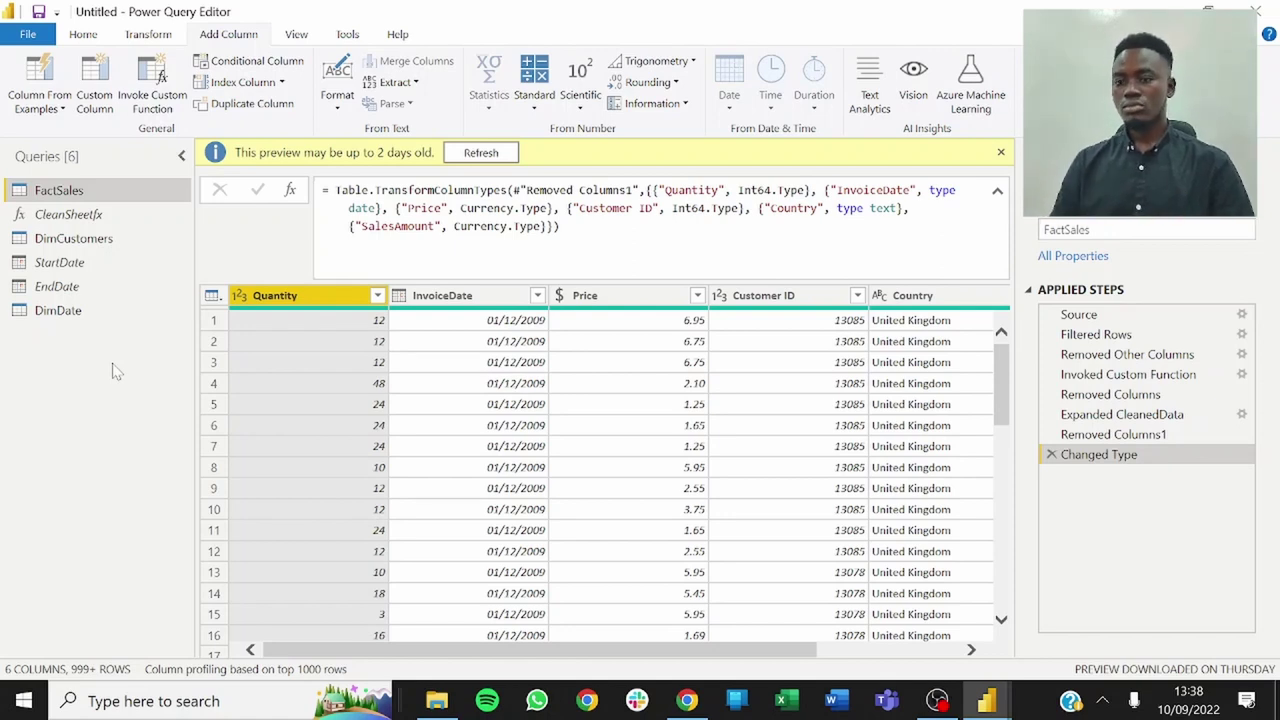
click(84, 37)
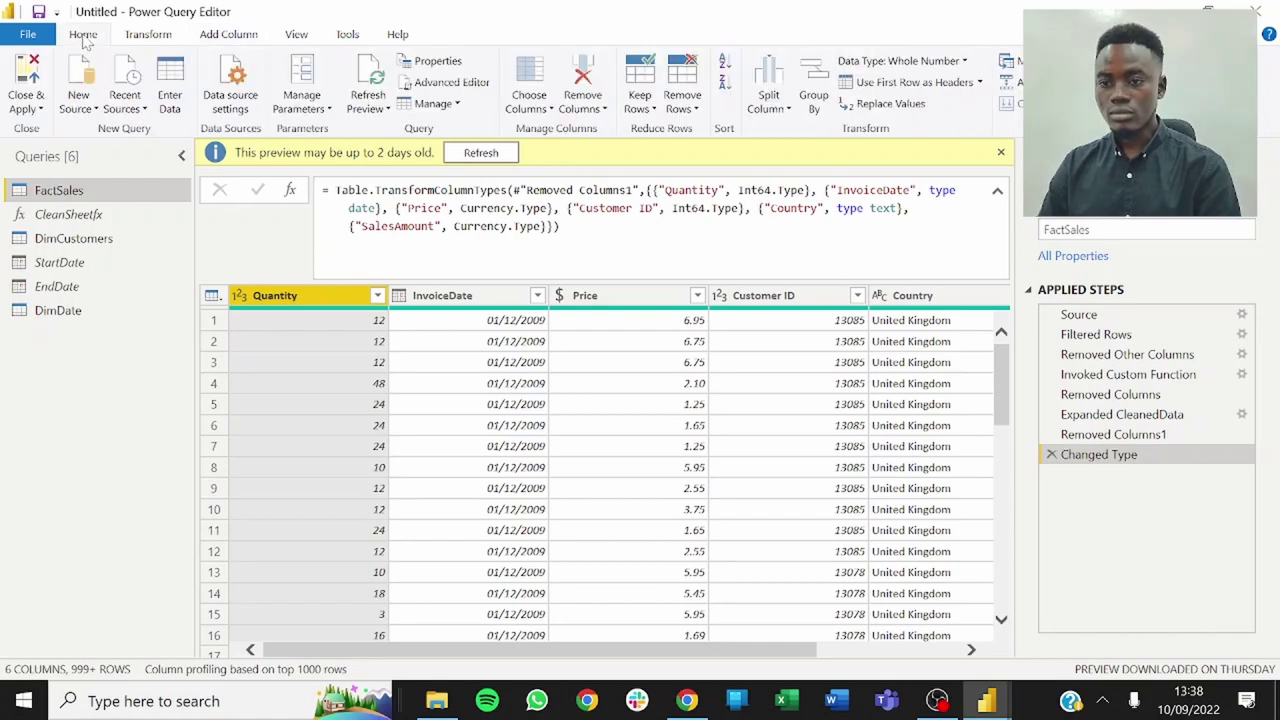
click(27, 108)
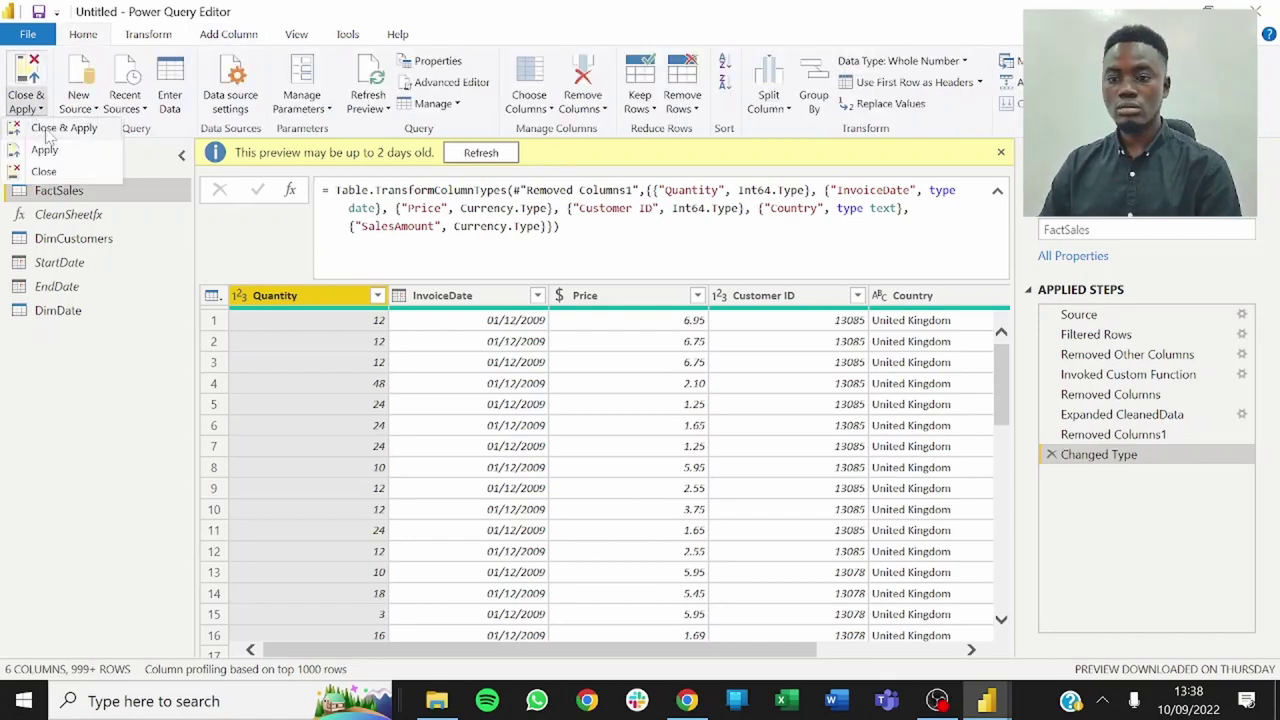
click(52, 129)
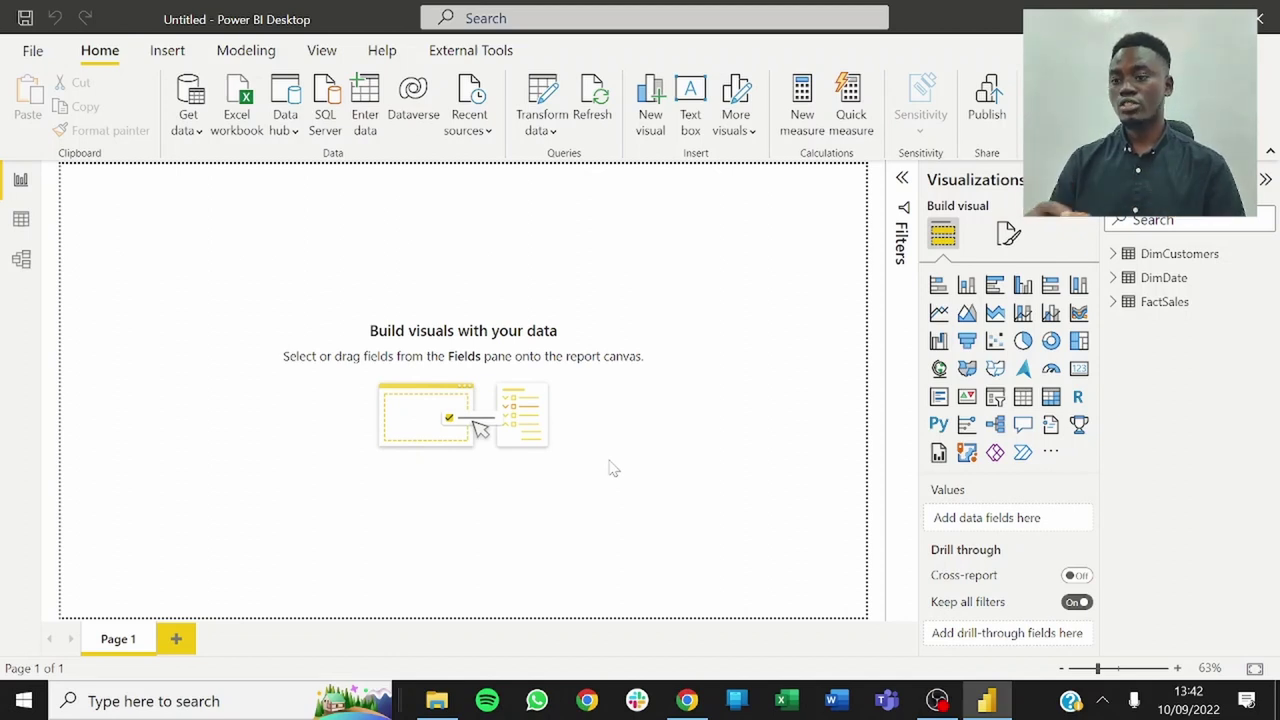
Open Model view with the Properties and Fields panes collapsed, and centre the FactSales table.
click(21, 259)
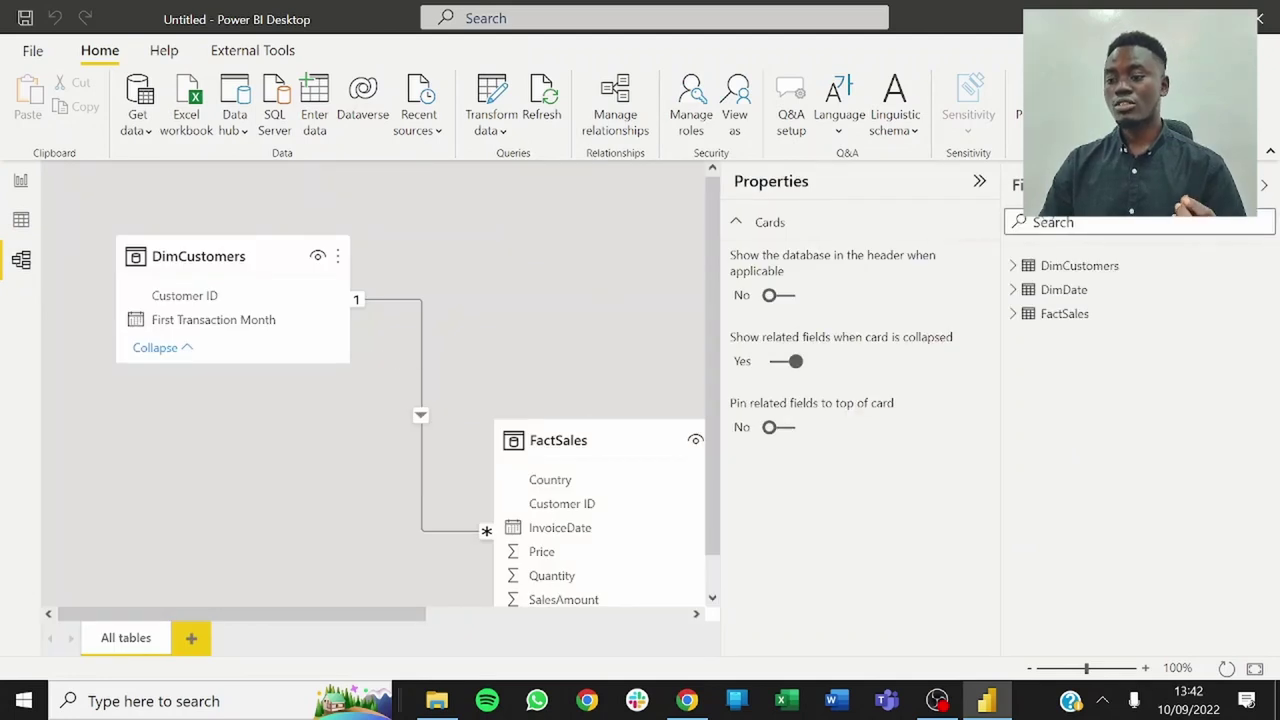
click(975, 182)
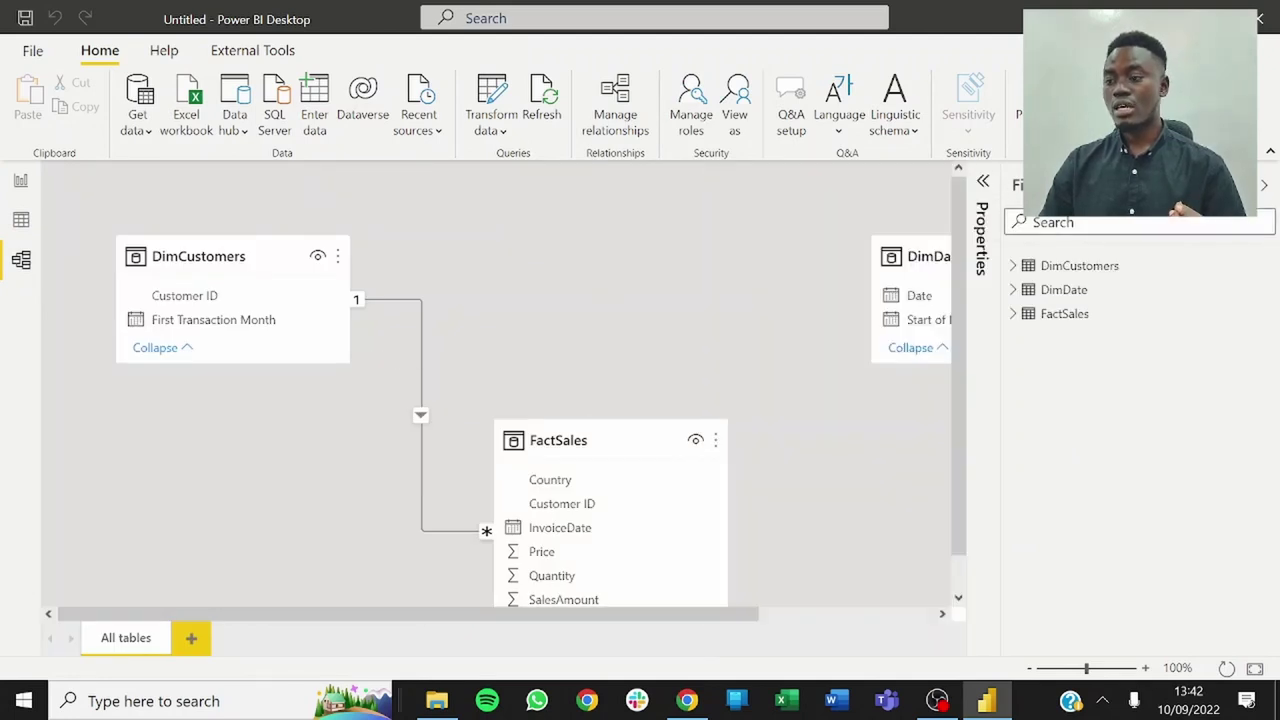
click(1269, 152)
click(1263, 135)
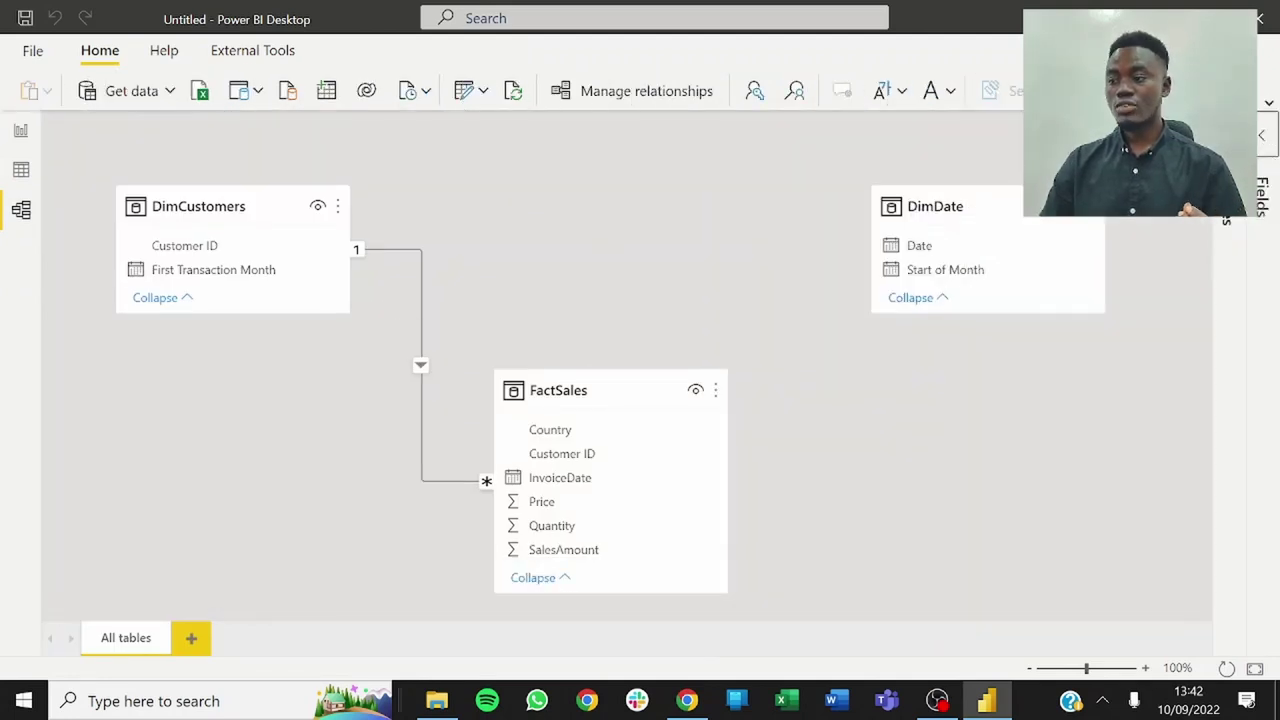
drag(620, 394, 603, 334)
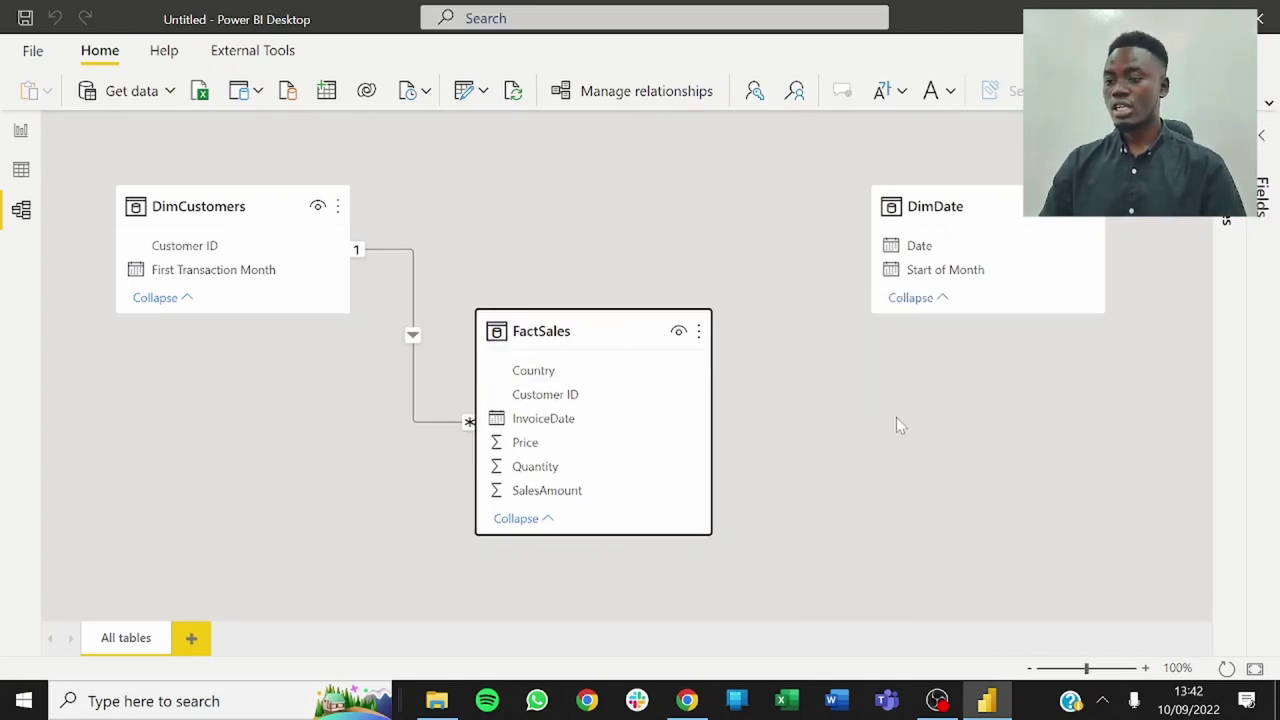
Relate DimDate[Date] to FactSales[InvoiceDate], then return to Data view showing DimCustomers.
click(412, 305)
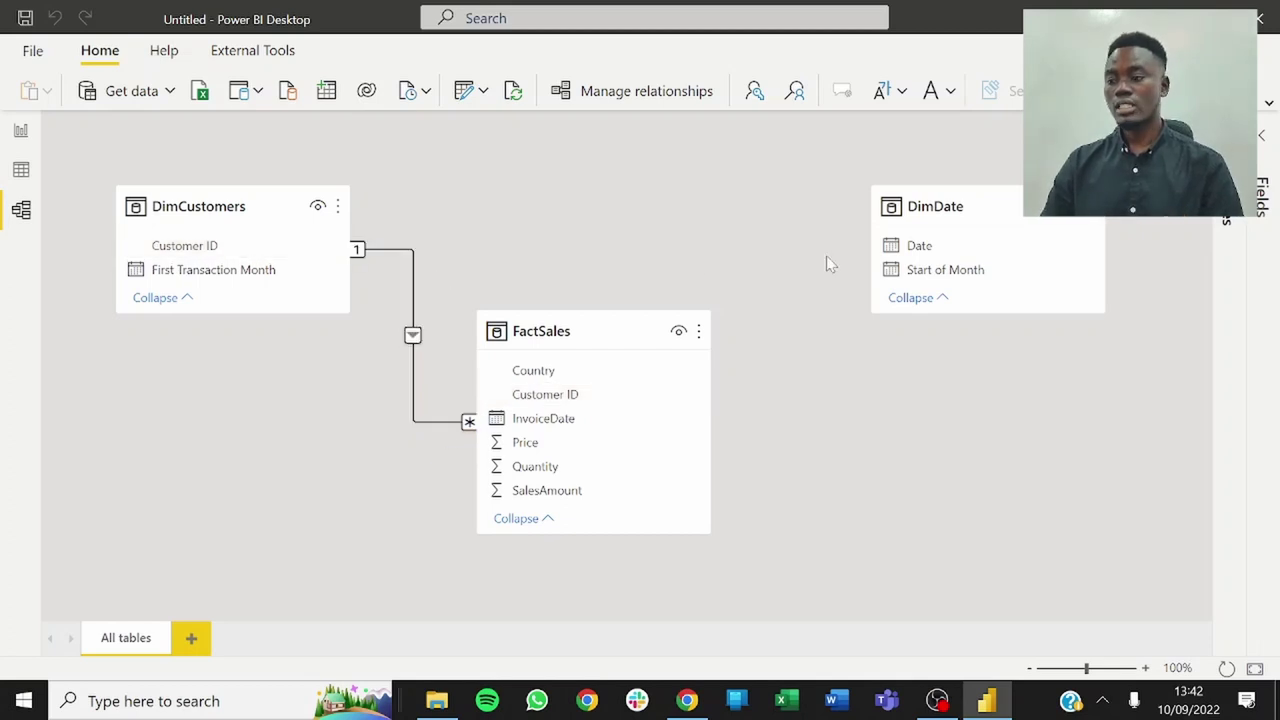
drag(935, 250, 615, 428)
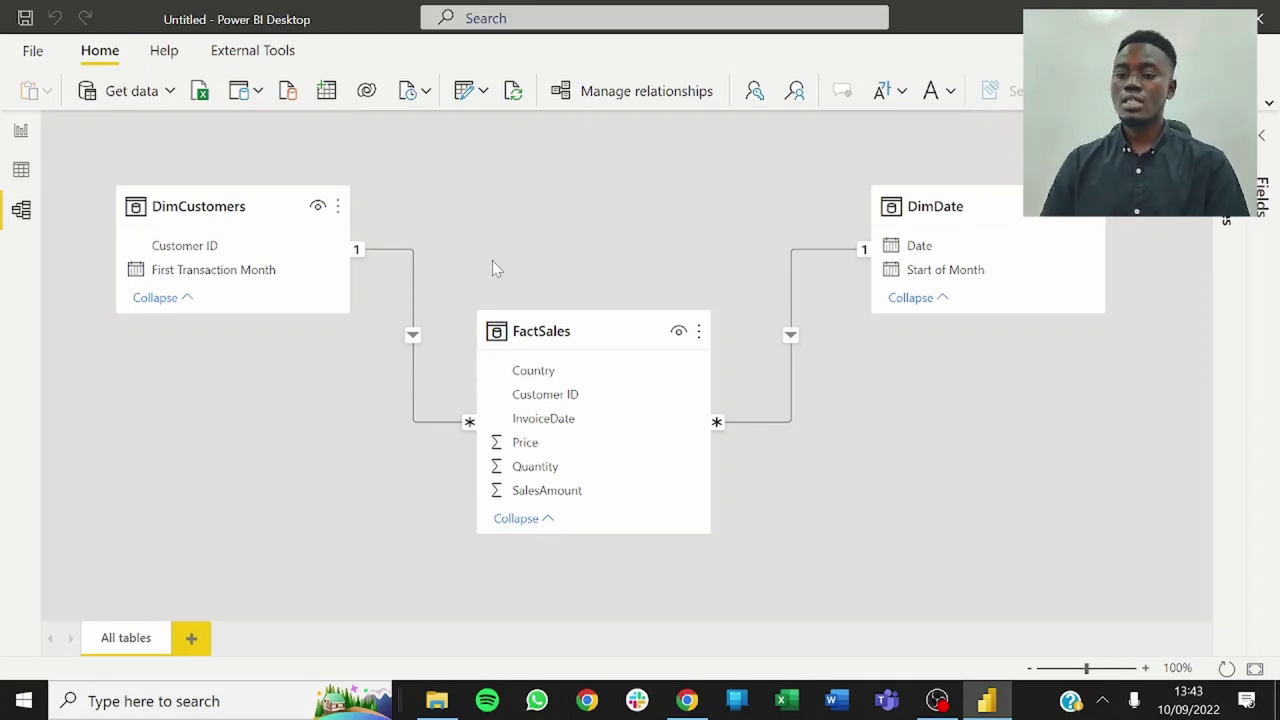
click(21, 172)
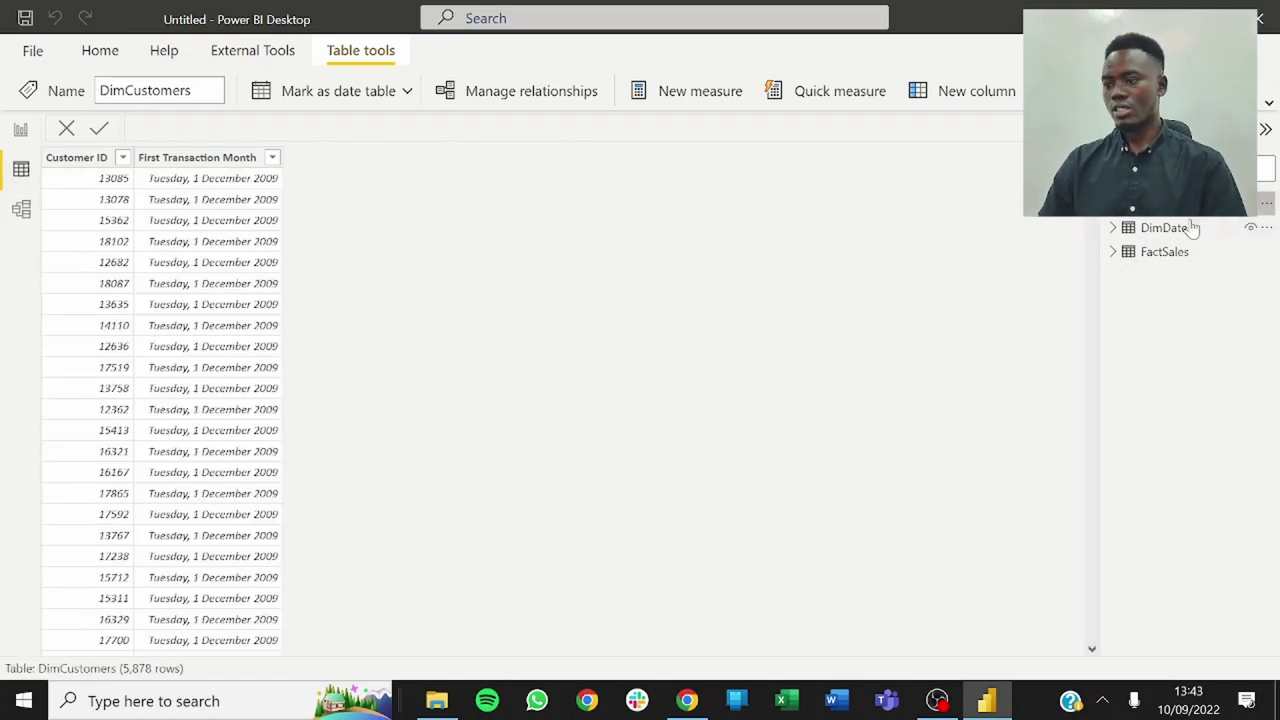
In DimDate, try Long Date and month-year formats on Date, leaving it as Short Date.
click(1190, 227)
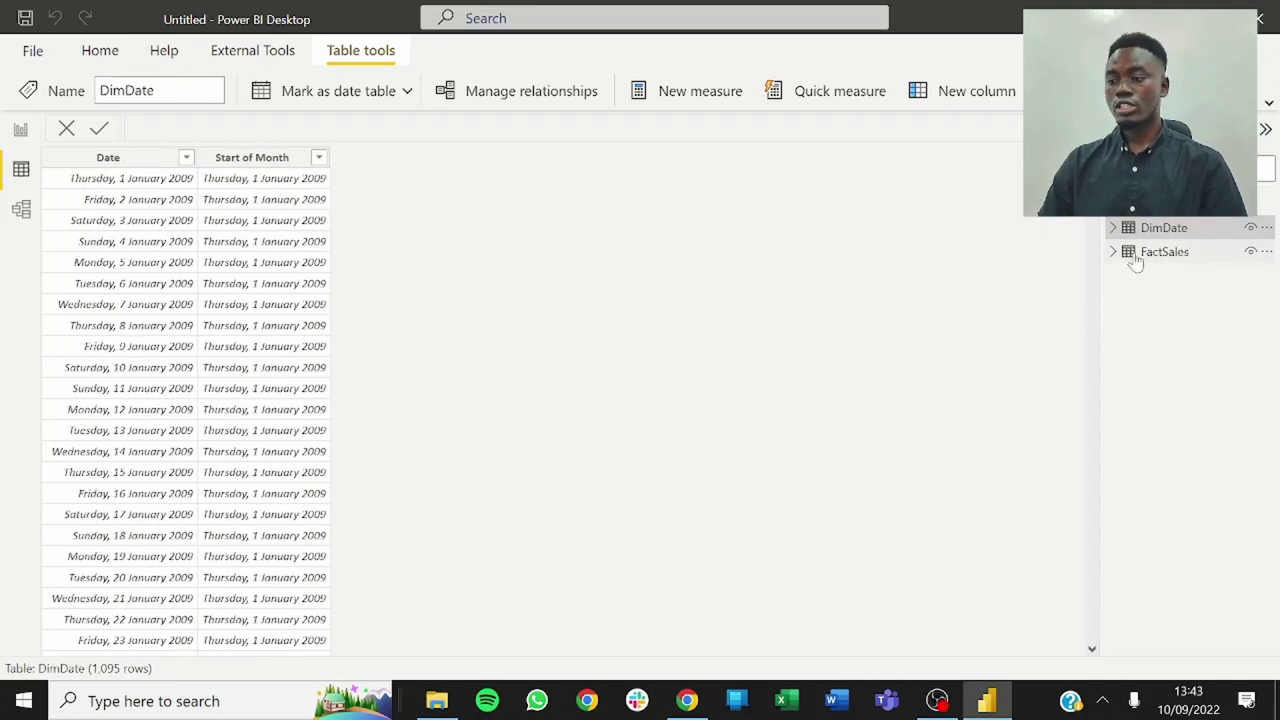
click(145, 158)
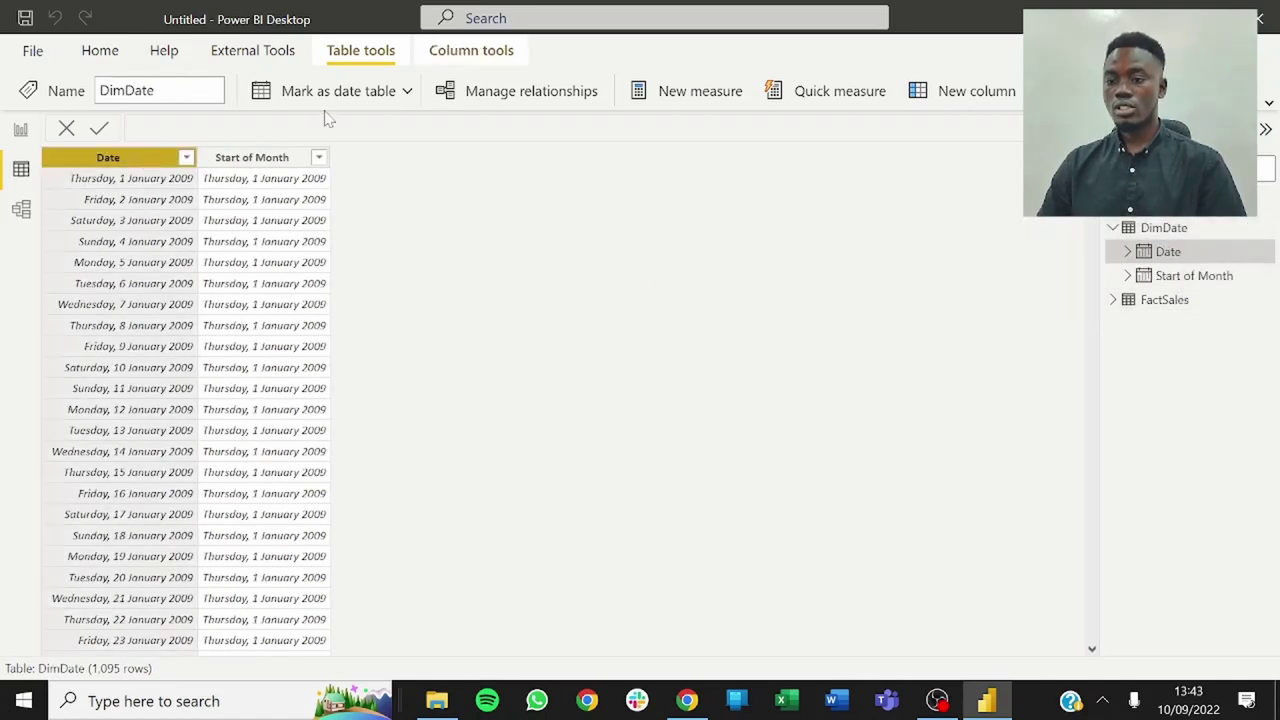
click(458, 54)
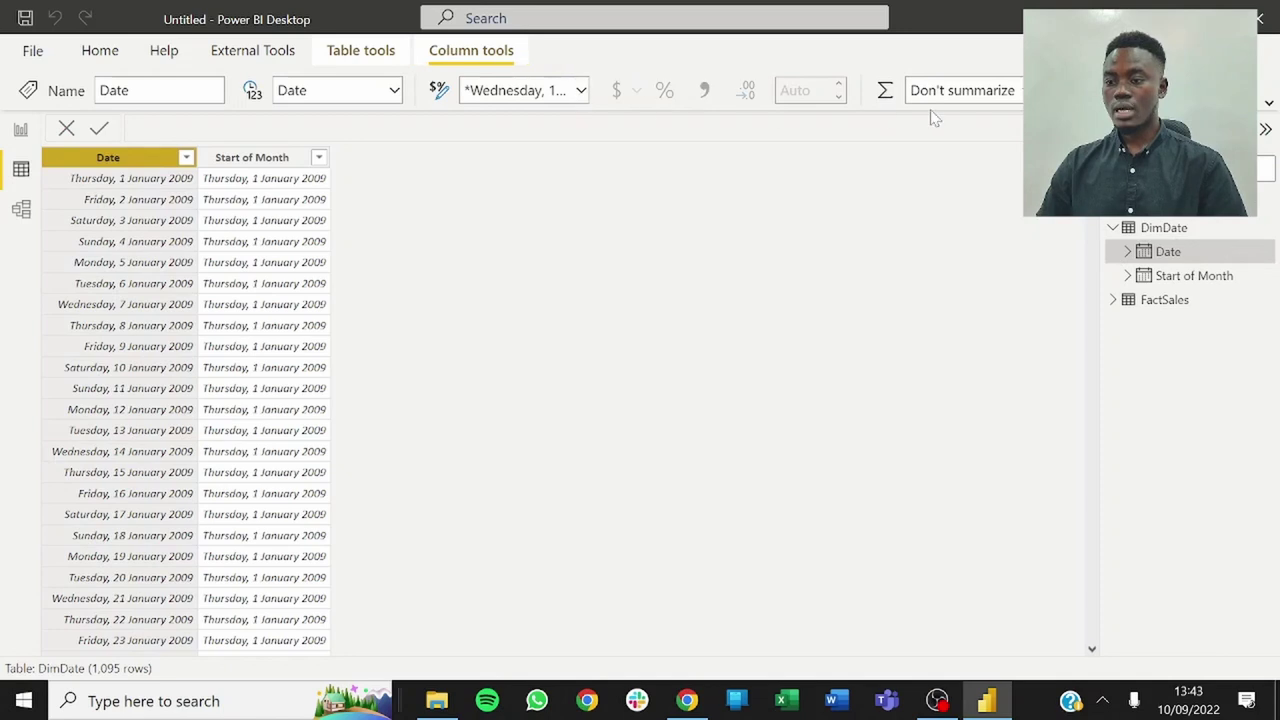
click(1266, 103)
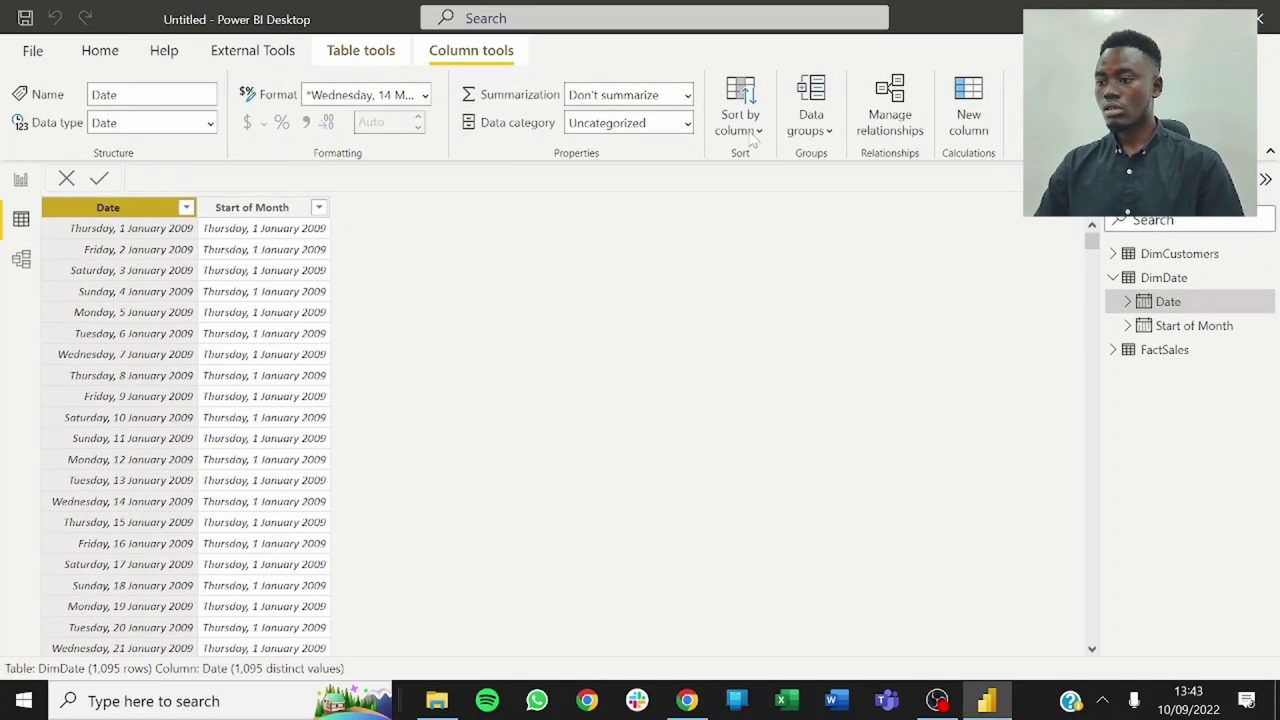
click(425, 94)
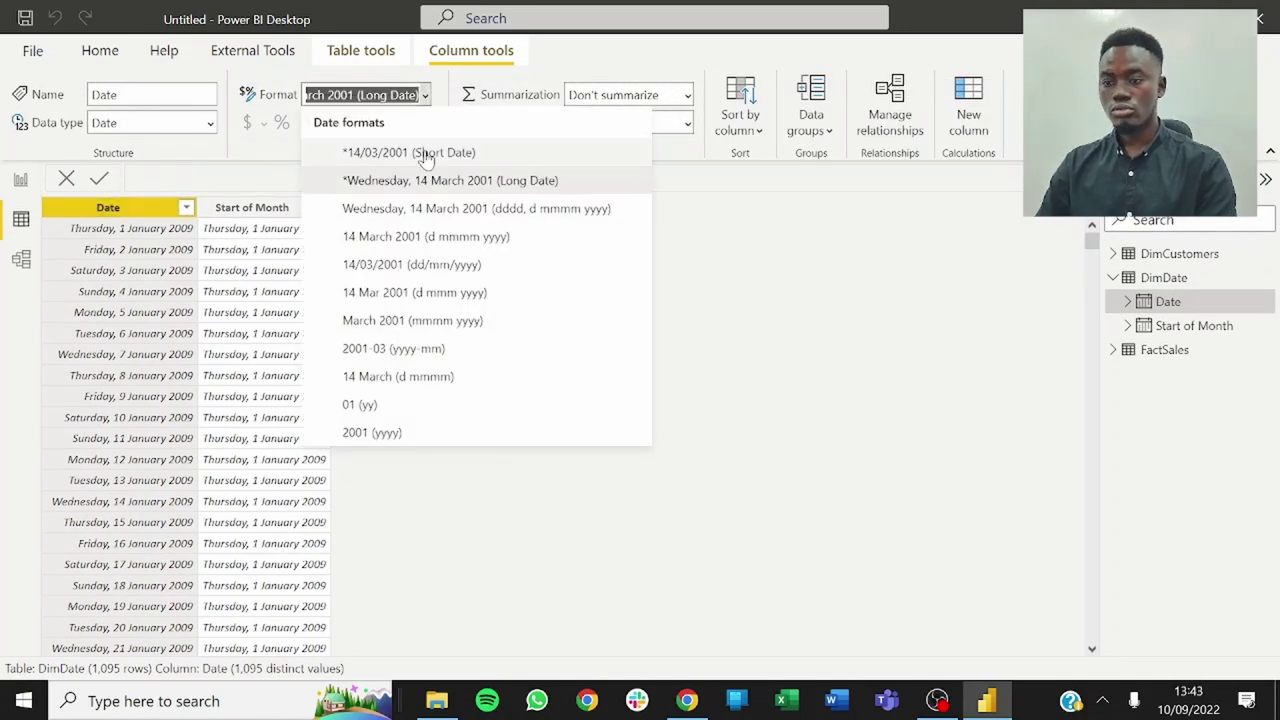
click(428, 158)
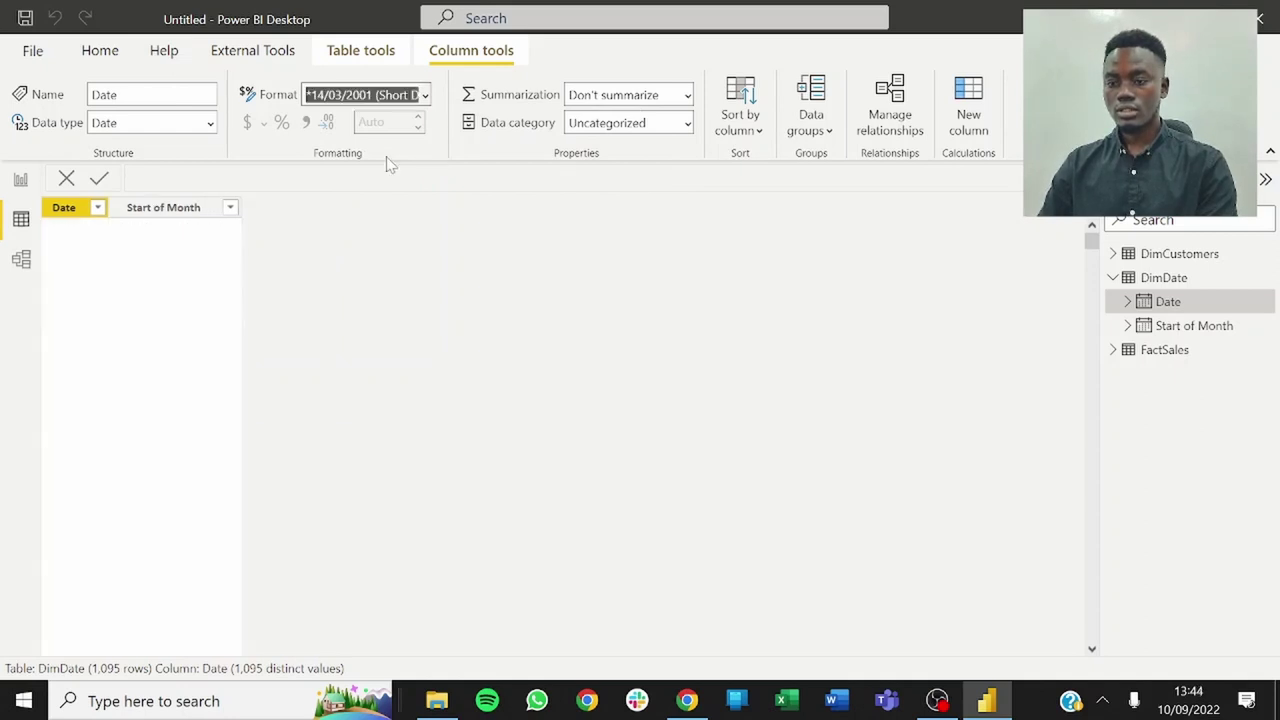
click(427, 99)
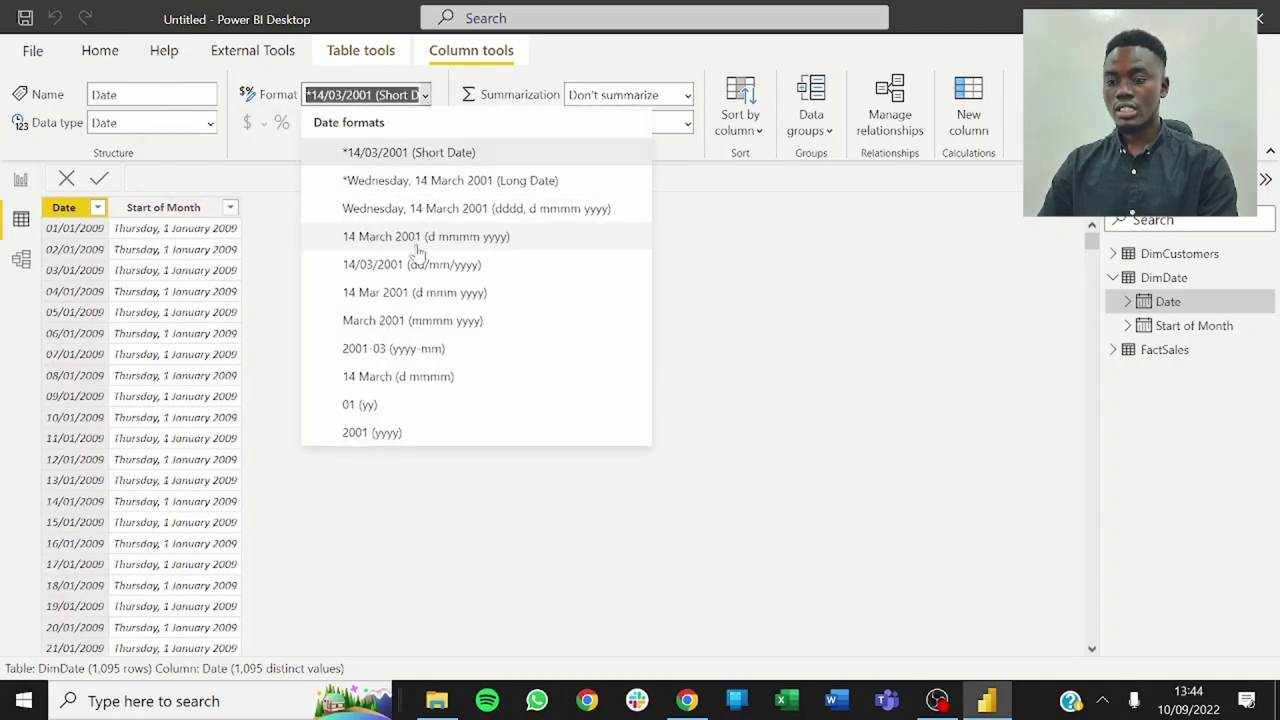
click(388, 324)
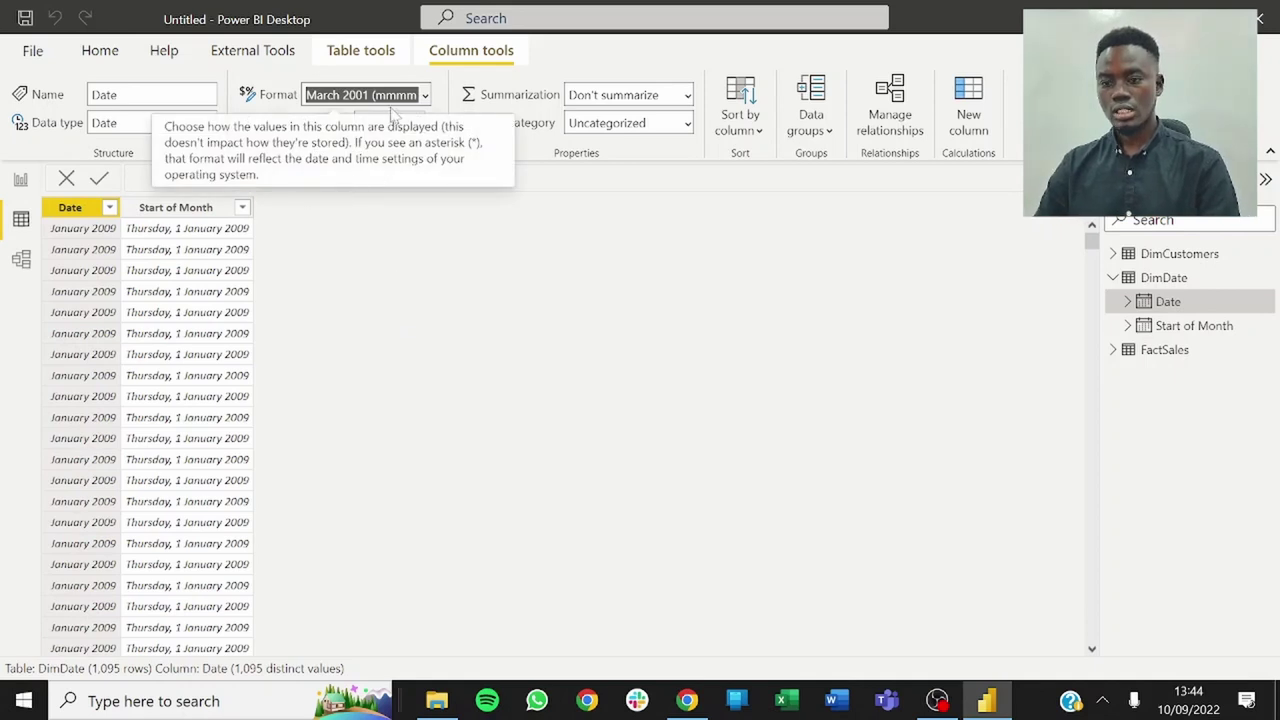
click(427, 97)
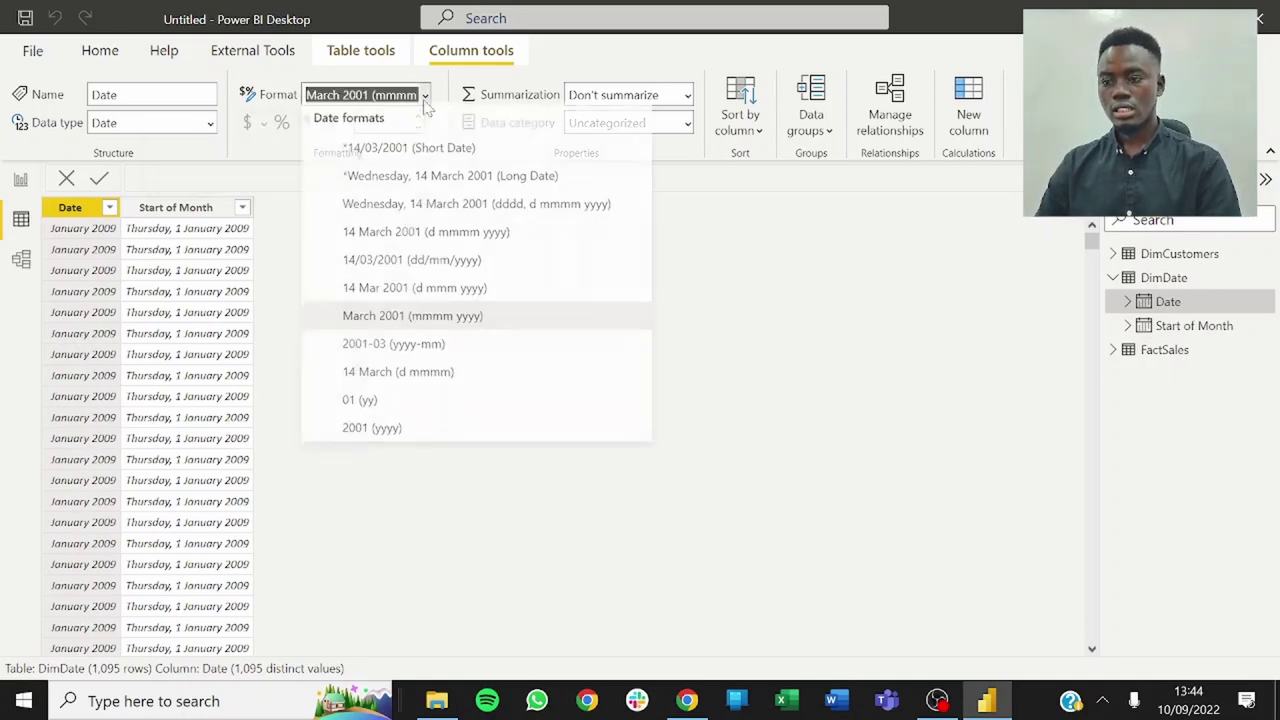
click(400, 160)
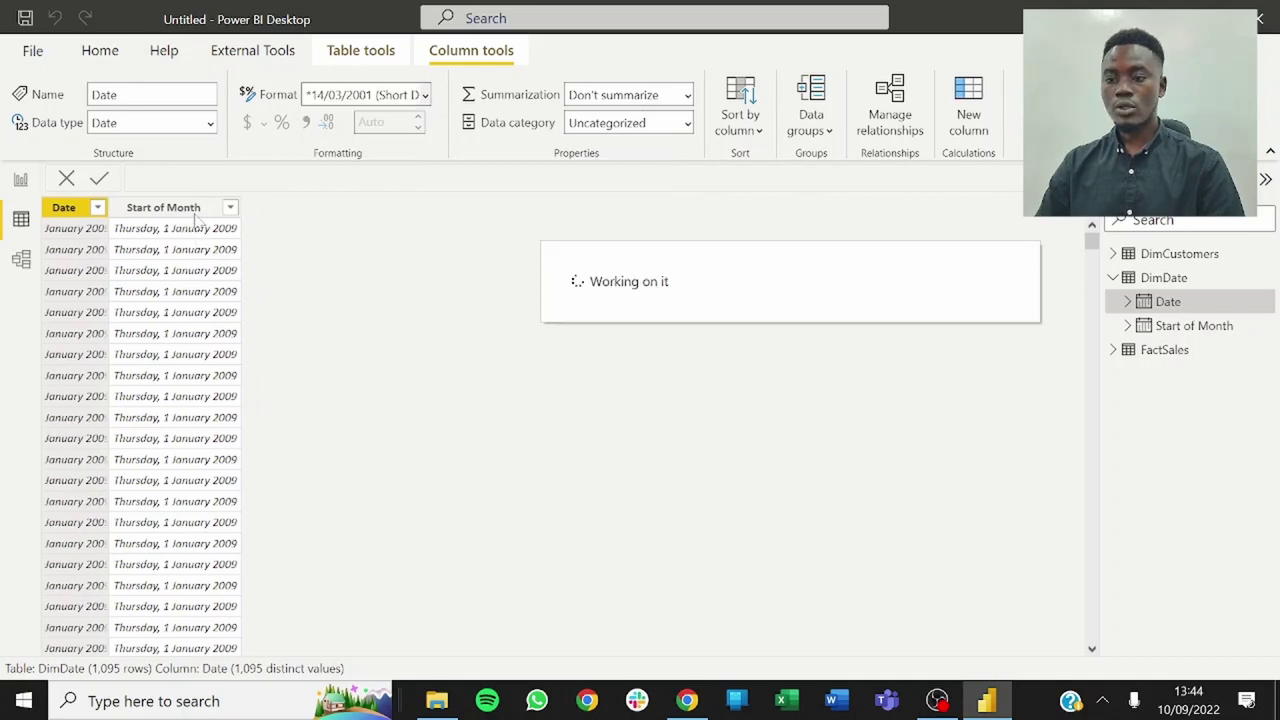
Format the Start of Month column as March 2001 (mmmm yyyy) and collapse DimDate.
click(190, 210)
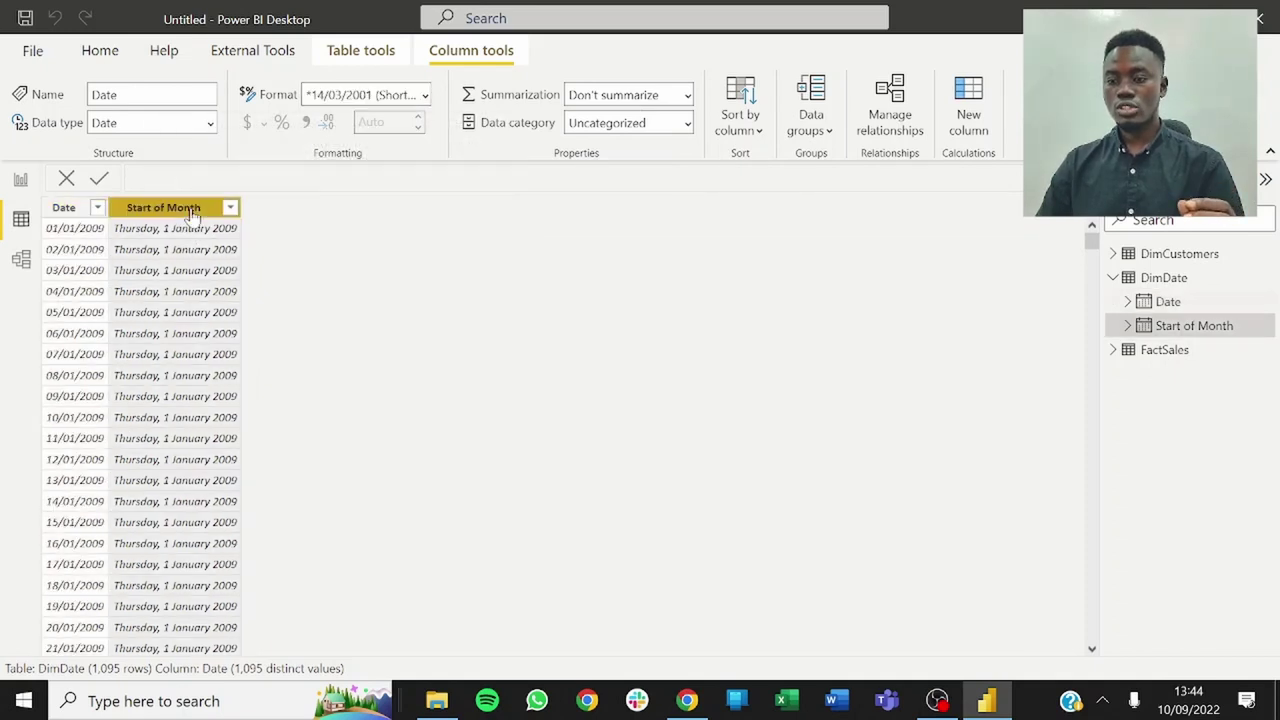
click(423, 97)
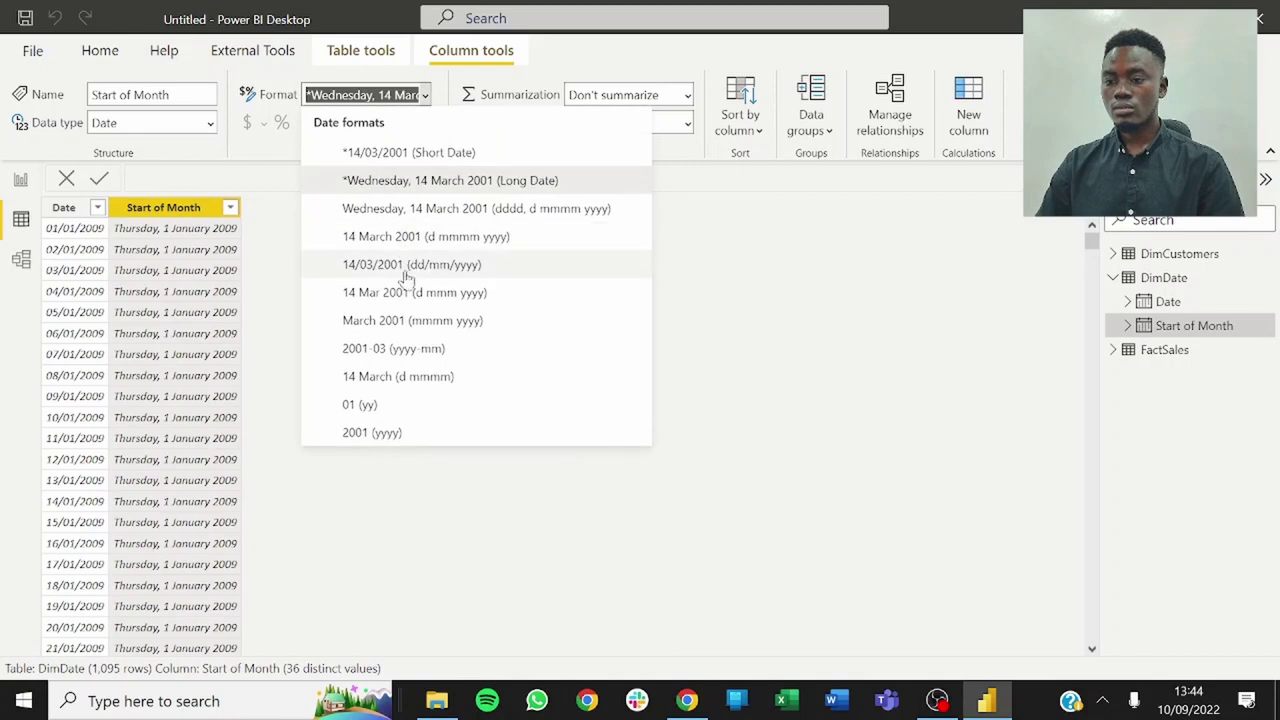
click(390, 324)
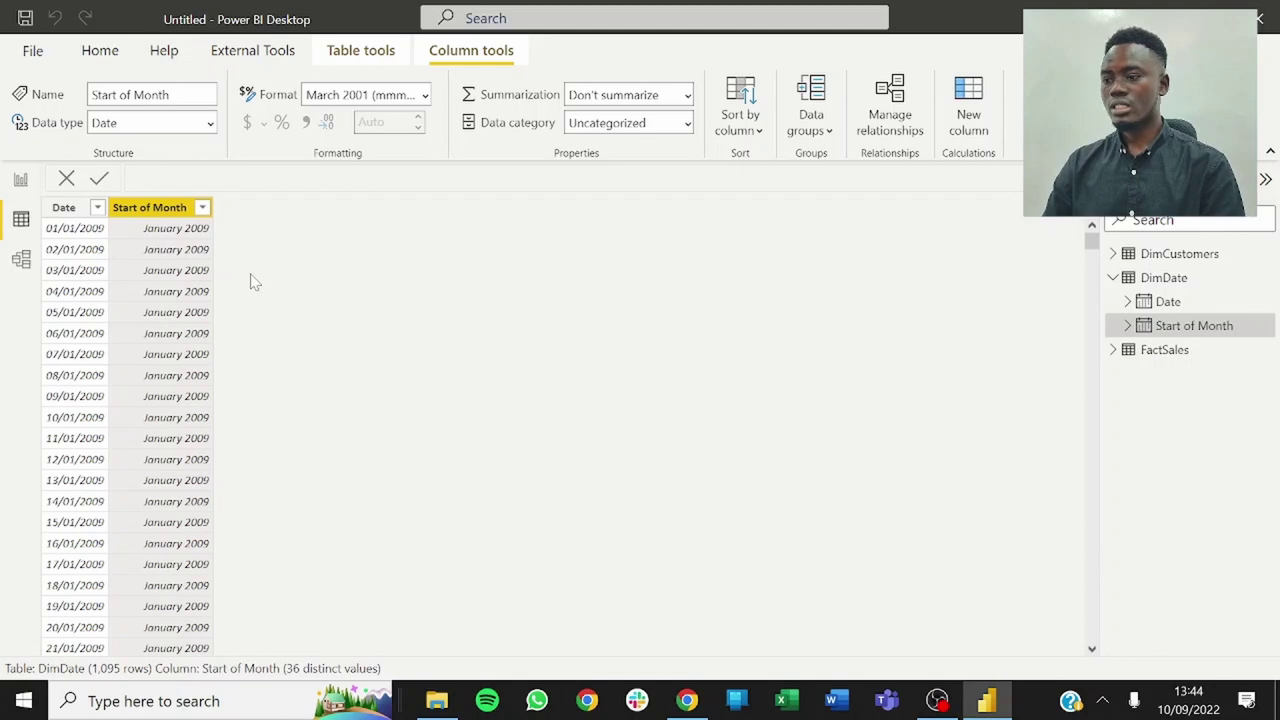
click(1113, 278)
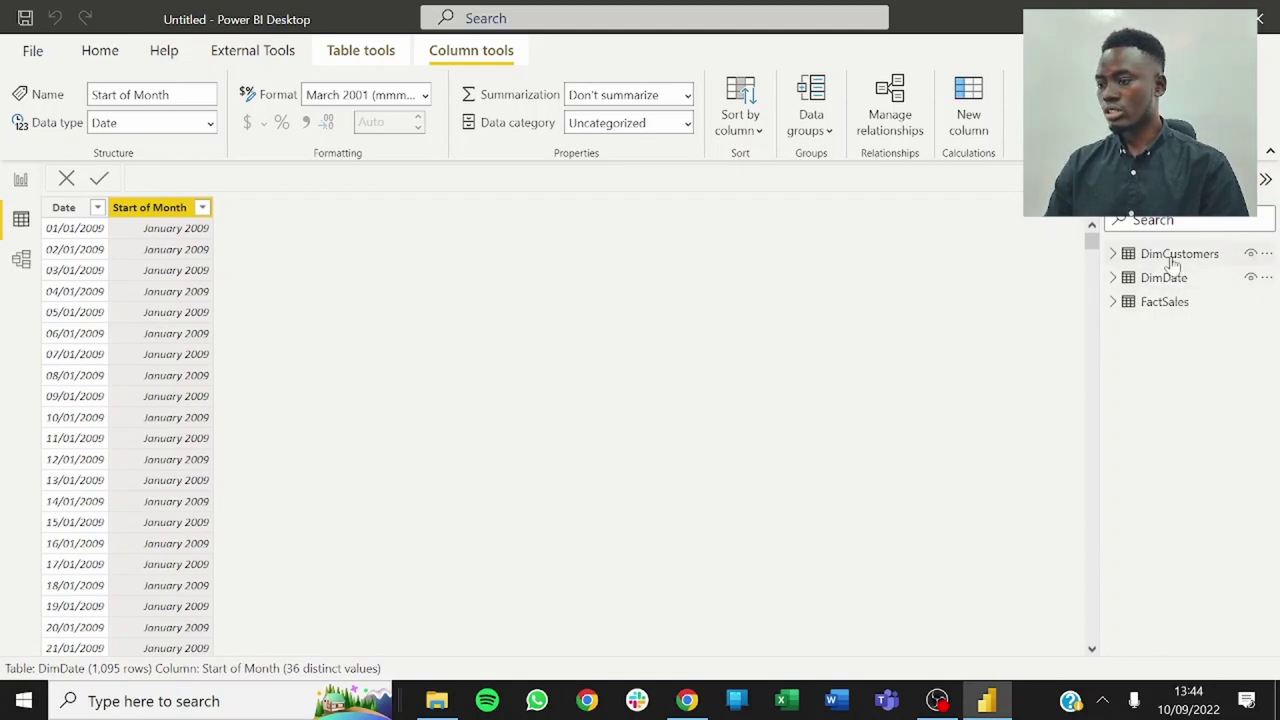
Change FactSales' SalesAmount currency symbol from ₦ to $ using Currency General.
click(1165, 303)
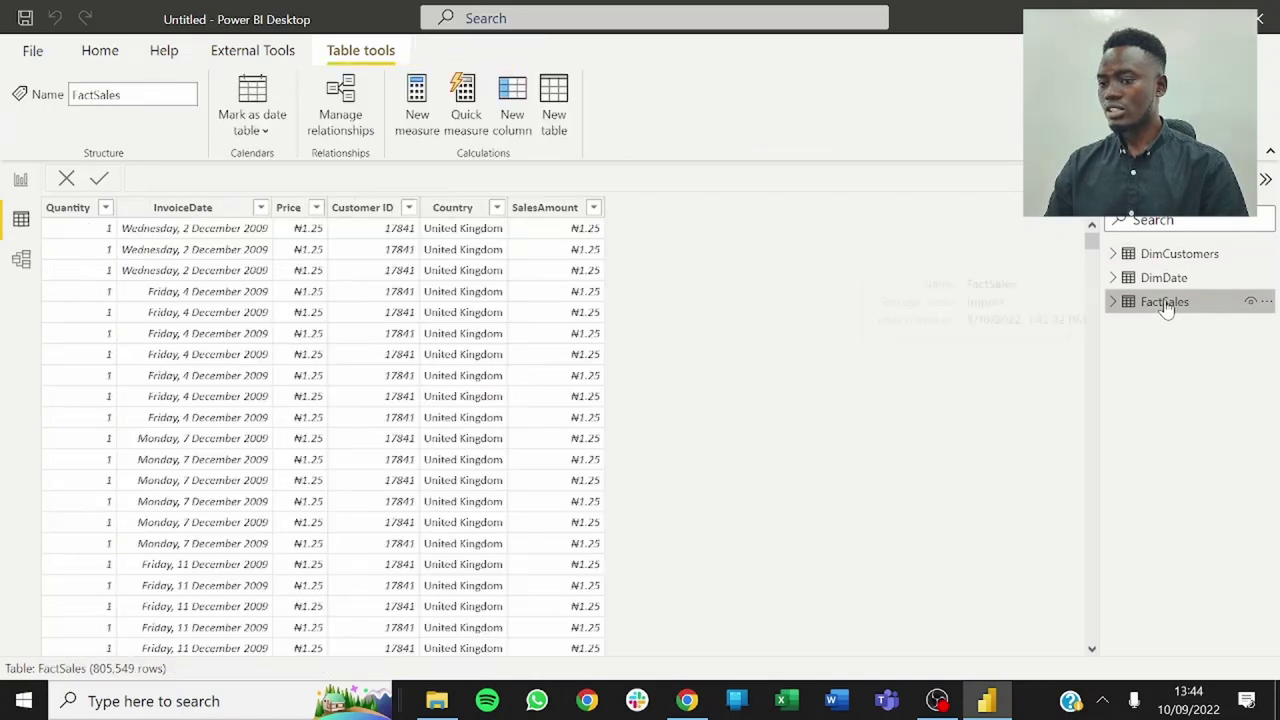
click(533, 236)
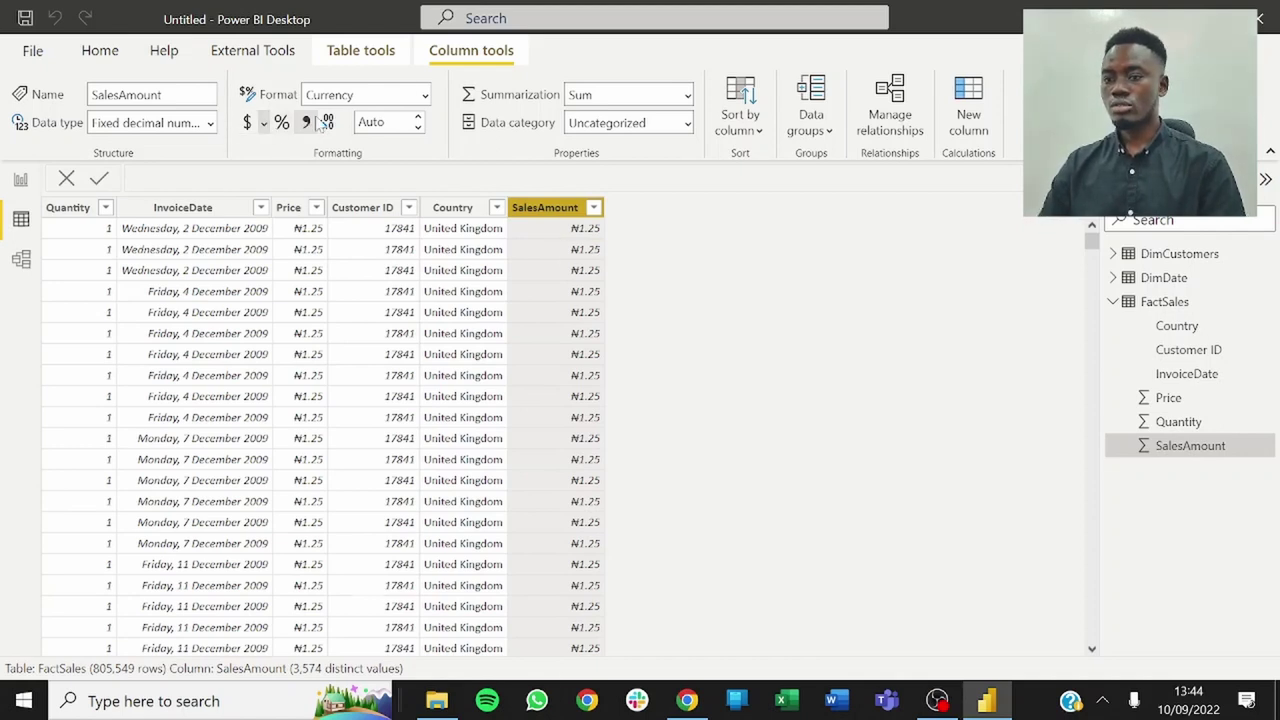
click(263, 122)
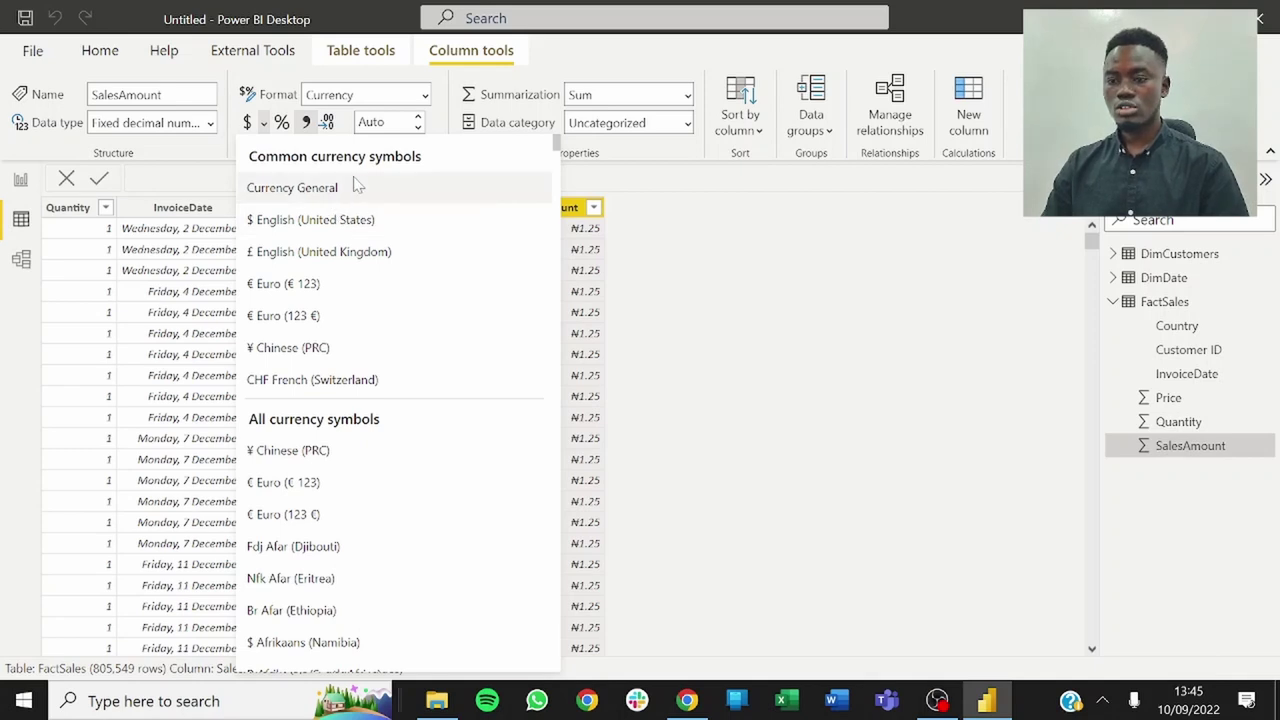
click(318, 194)
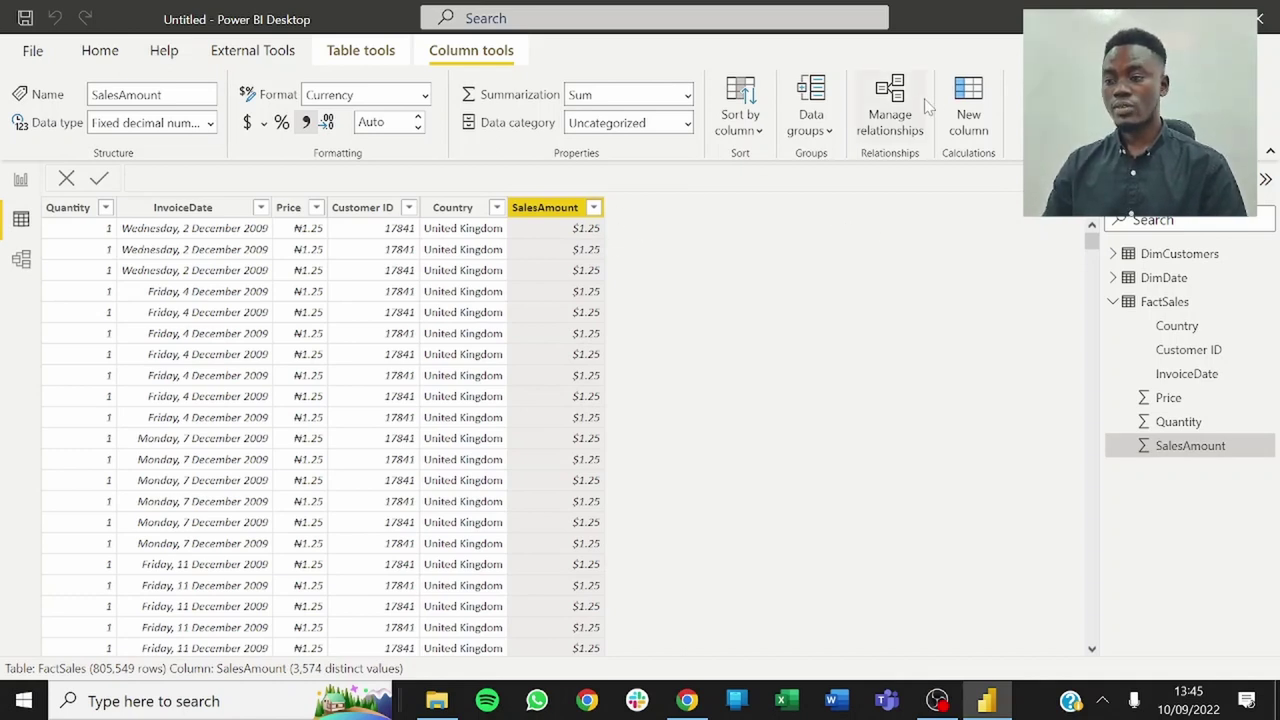
Add a new FactSales calculated column named 'Months Since First Transaction'.
click(968, 100)
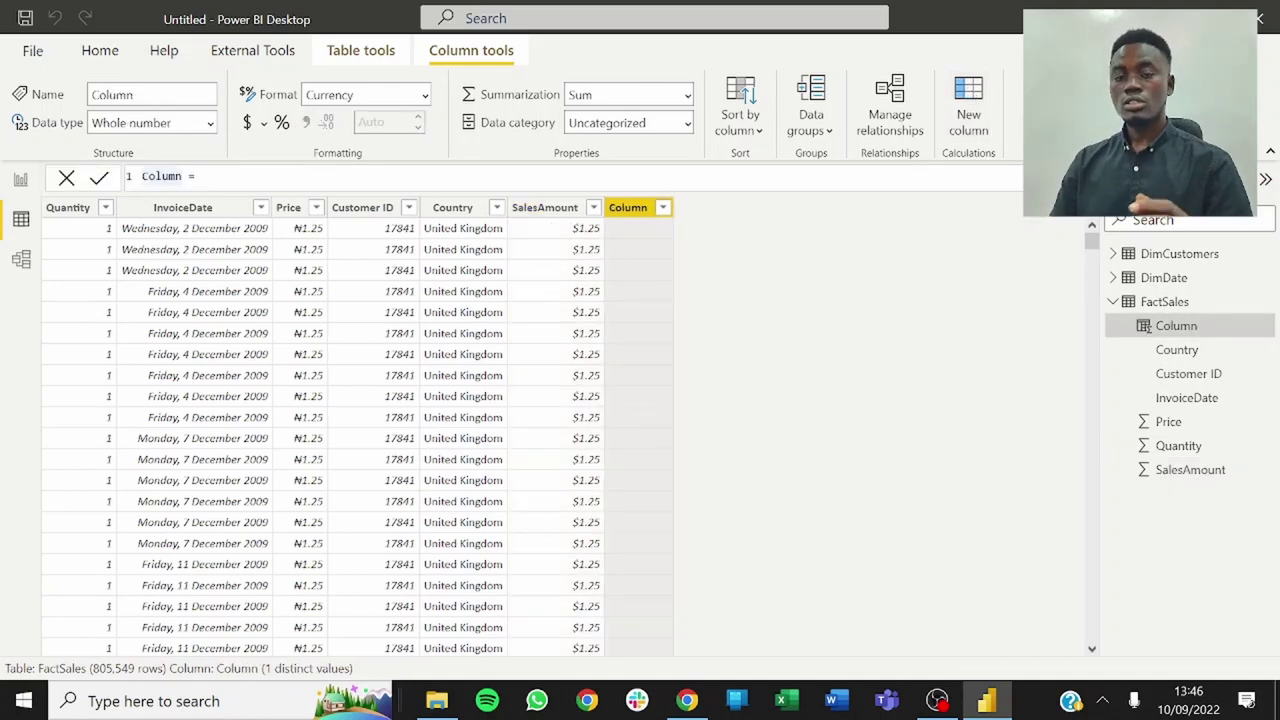
key(BackSpace)
key(BackSpace)
key(BackSpace)
key(BackSpace)
key(BackSpace)
text(Mont)
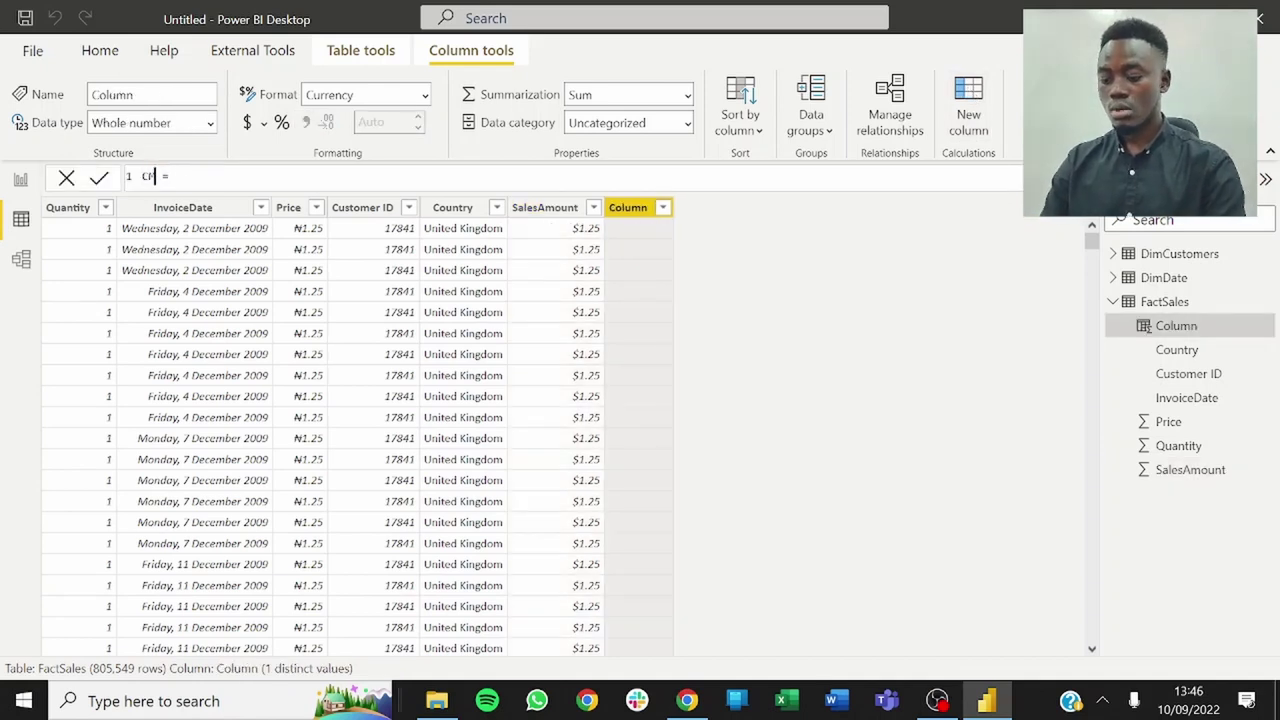
text(h)
key(BackSpace)
key(BackSpace)
key(BackSpace)
key(BackSpace)
key(BackSpace)
key(BackSpace)
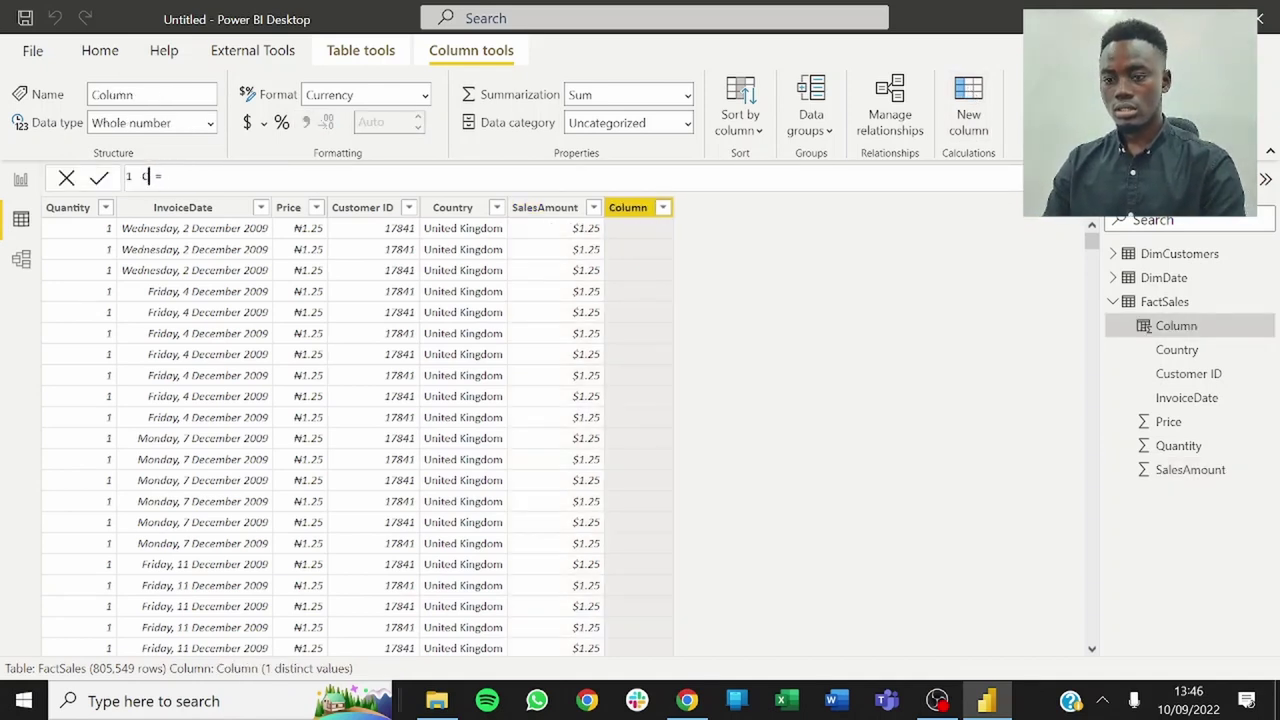
text(Months Sin)
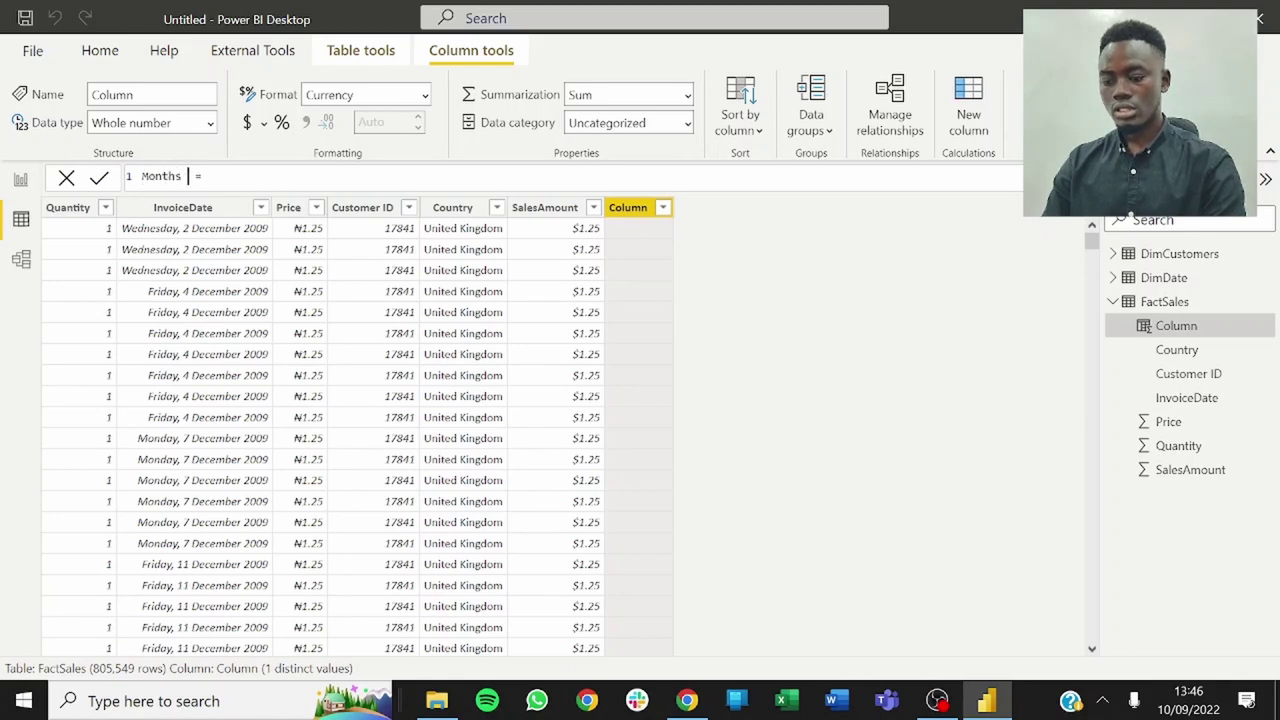
text(ce First )
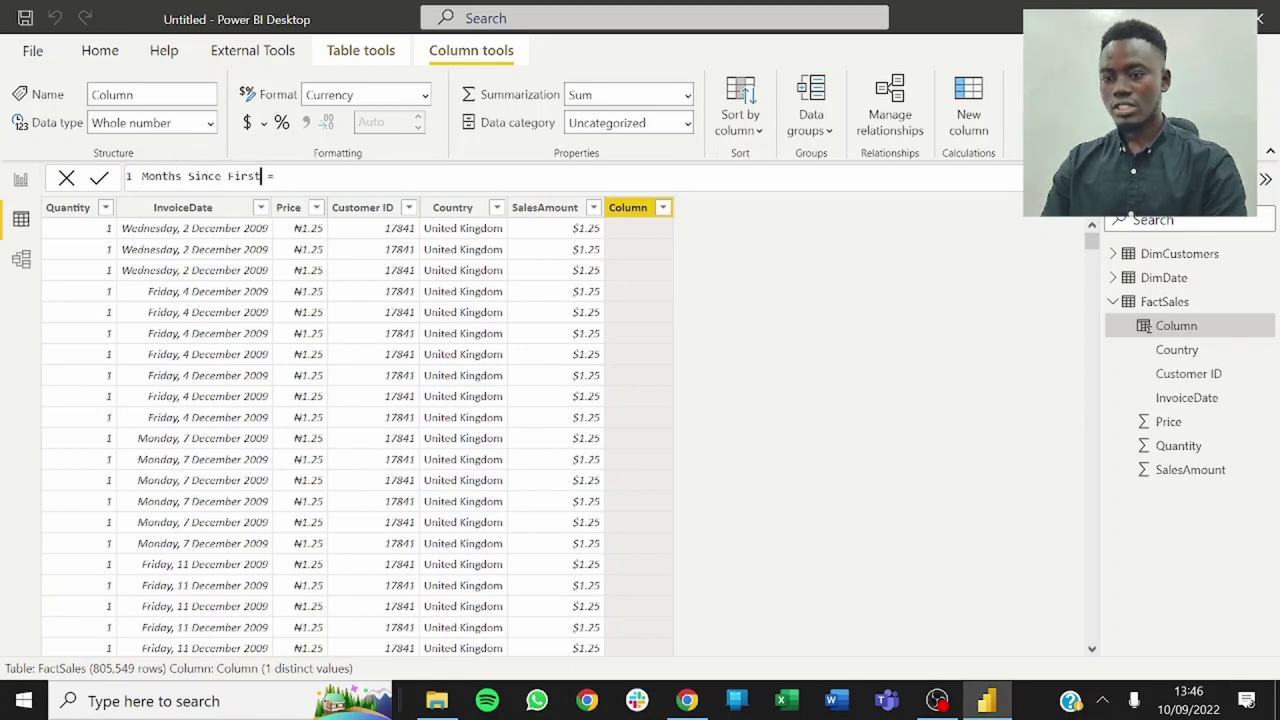
text(Trannsa)
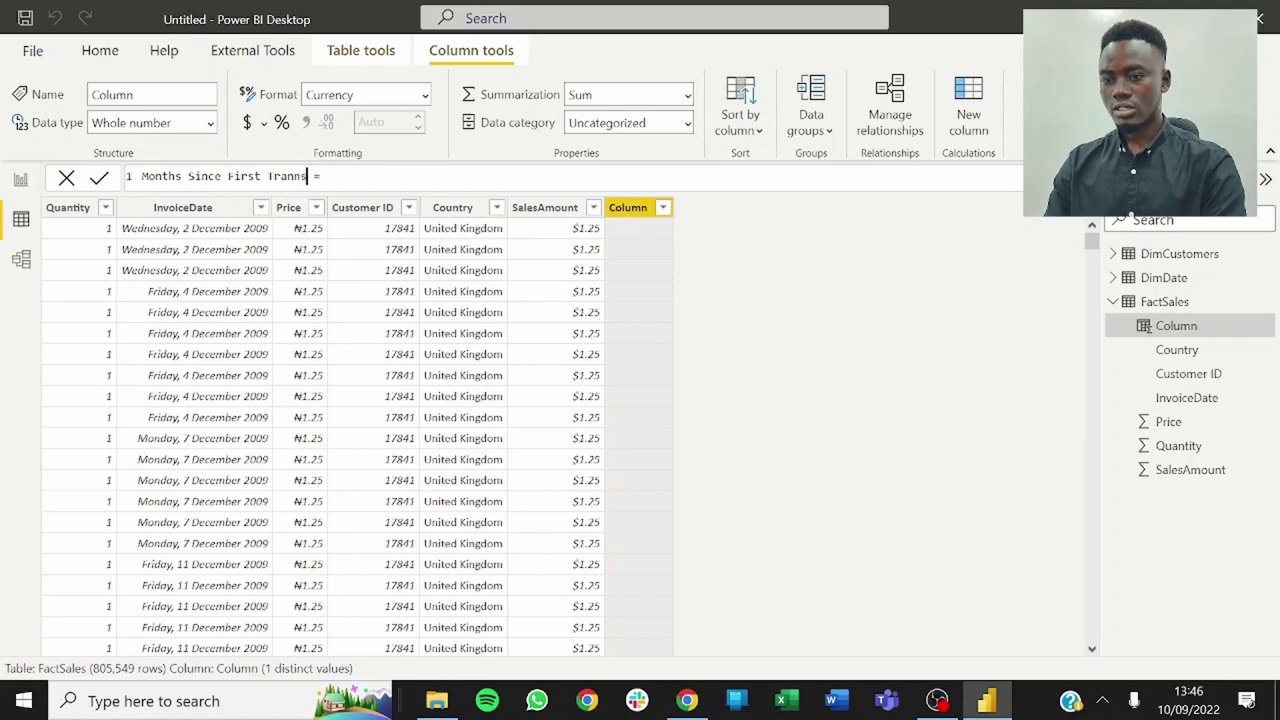
key(BackSpace)
key(BackSpace)
key(BackSpace)
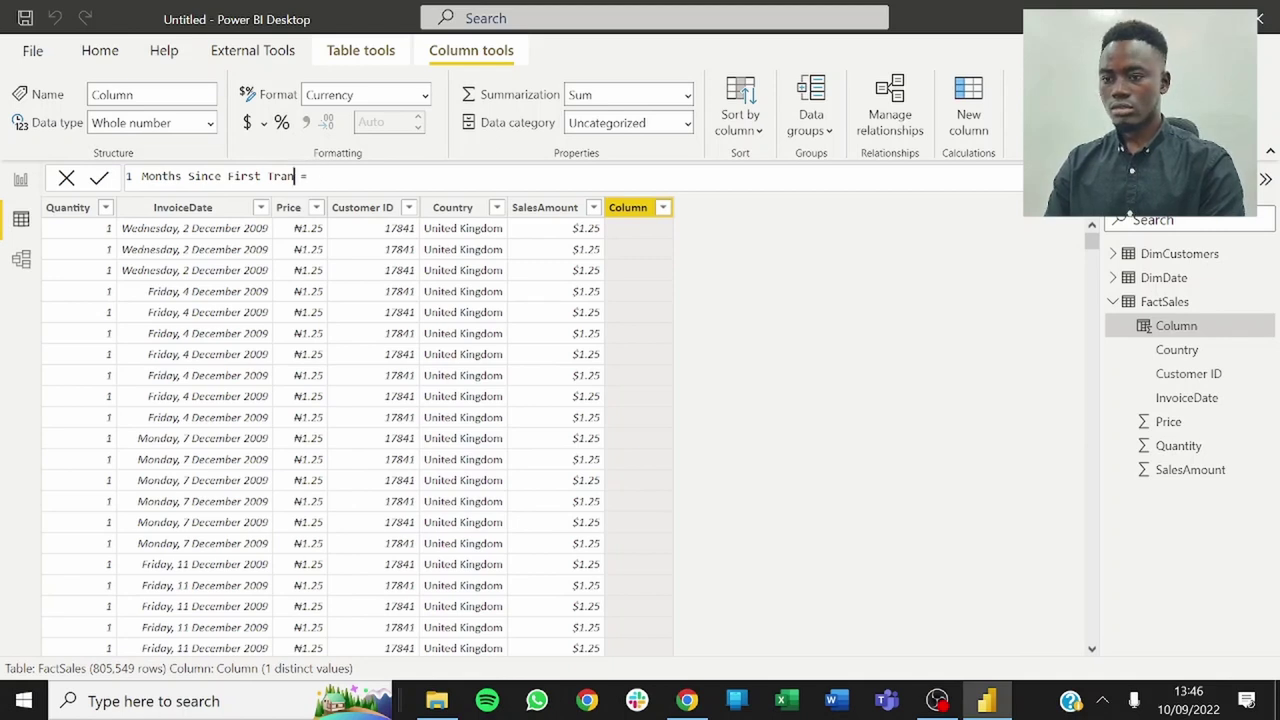
text(saction)
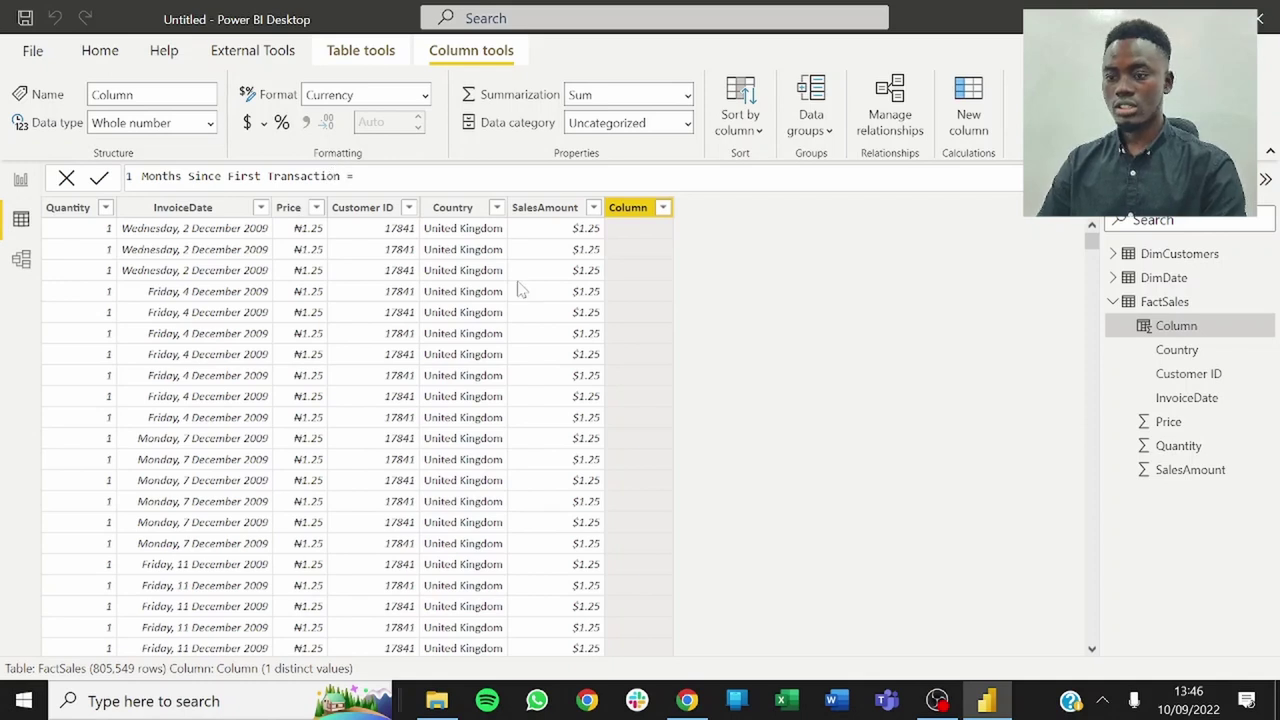
Start its formula as DATEDIFF(RELATED(DimCustomers[First Transaction Month])) using autocomplete.
click(457, 177)
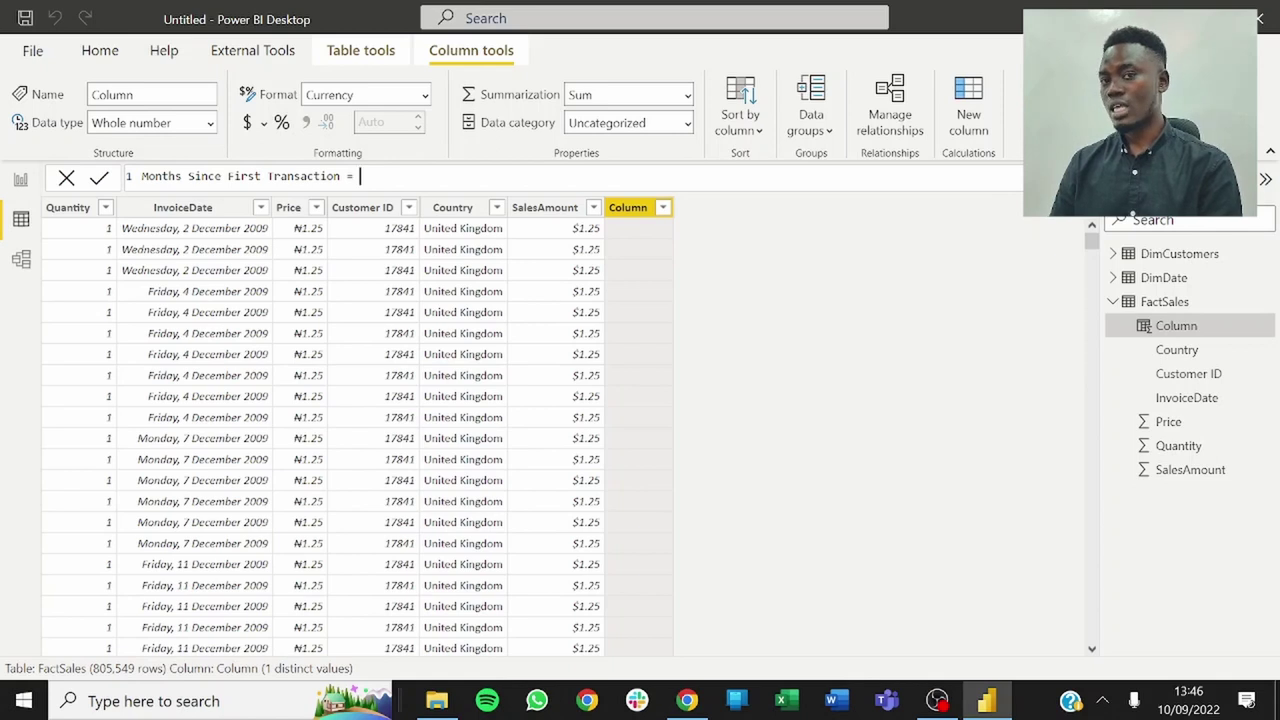
text(Date)
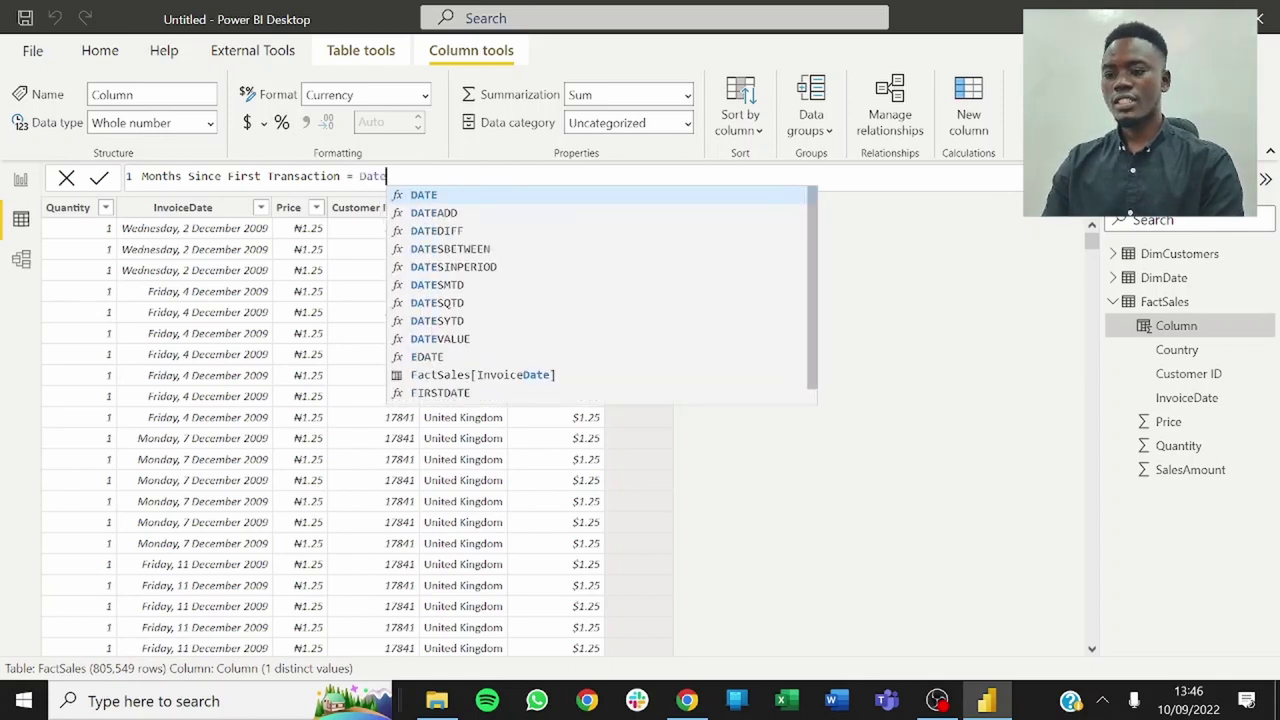
key(Tab)
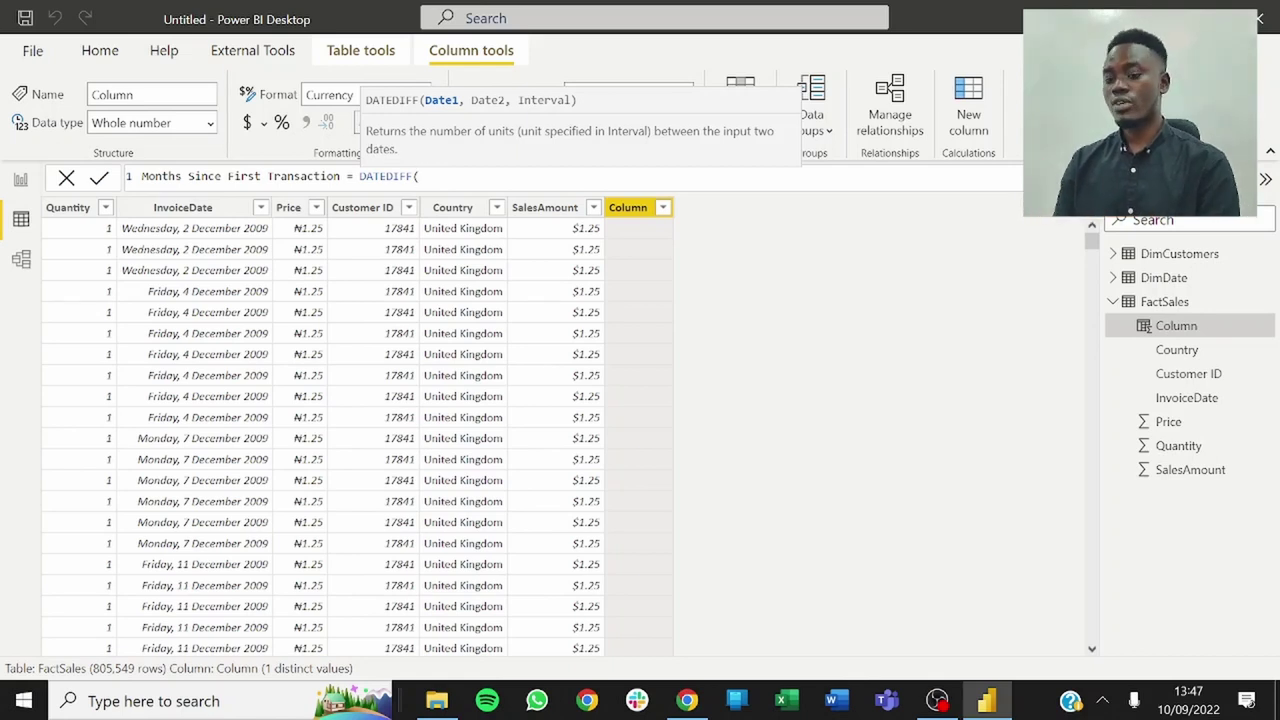
text(Relate)
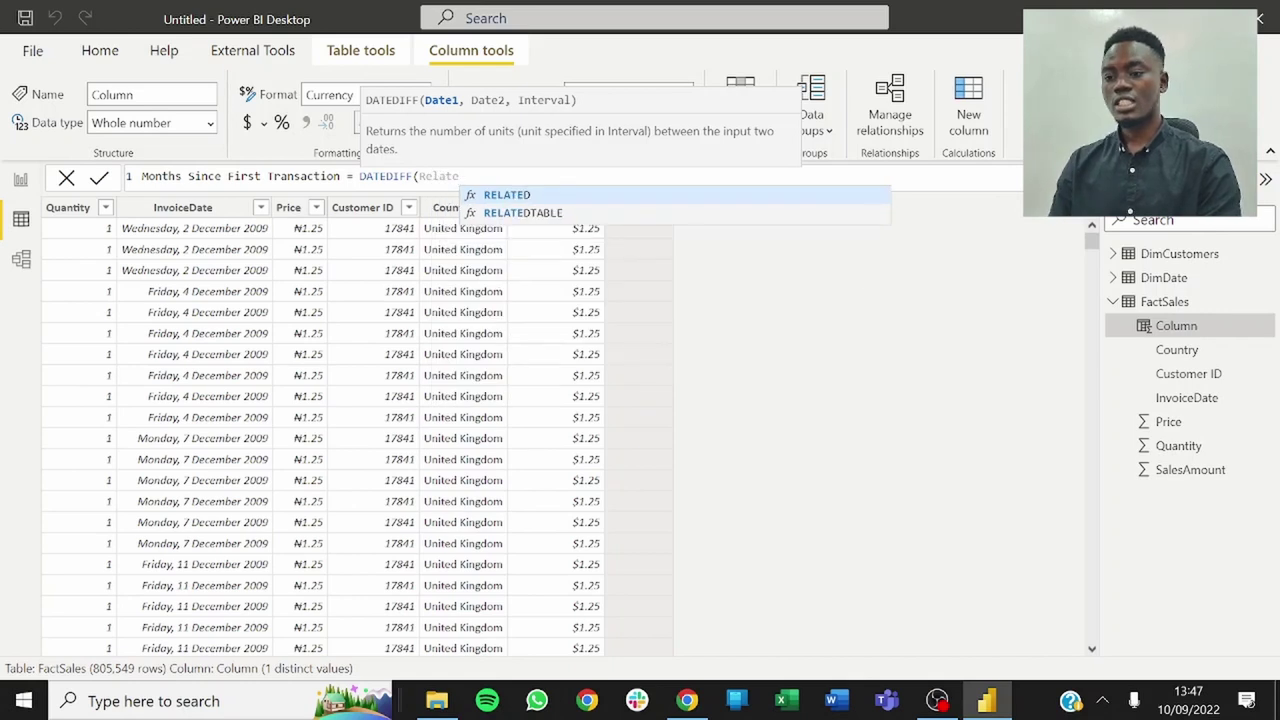
key(Tab)
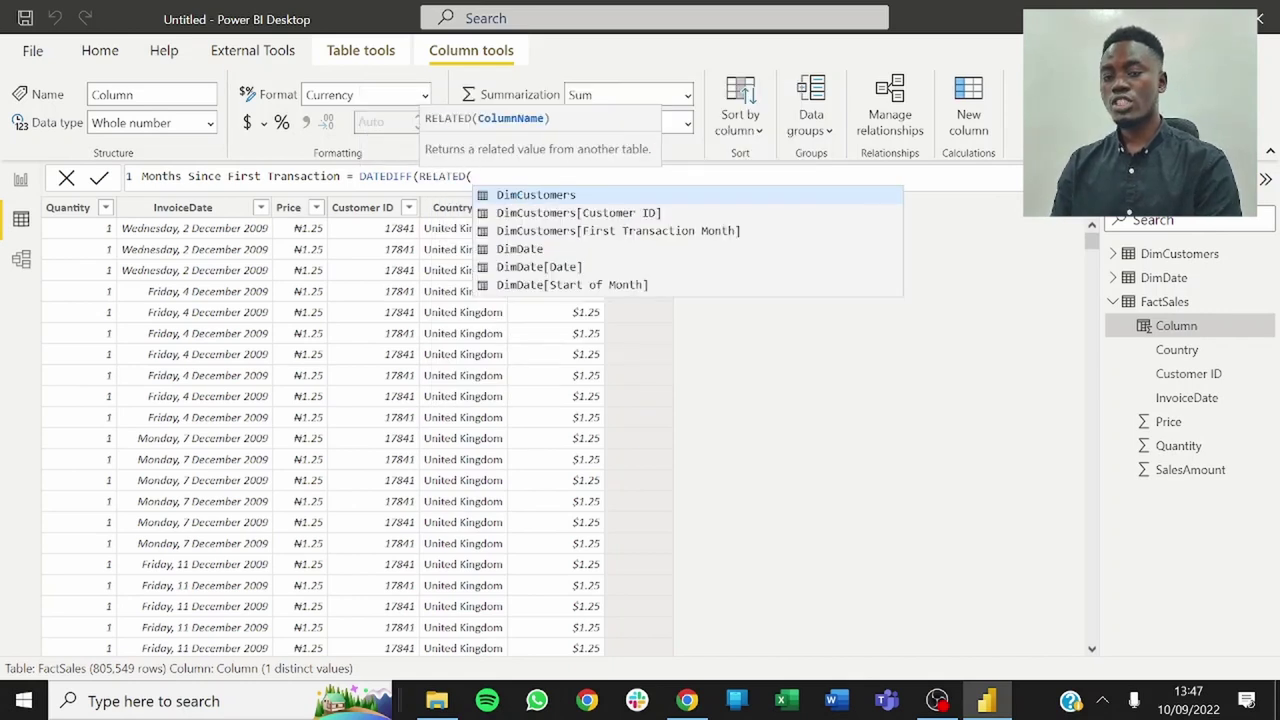
key(Down)
key(Down)
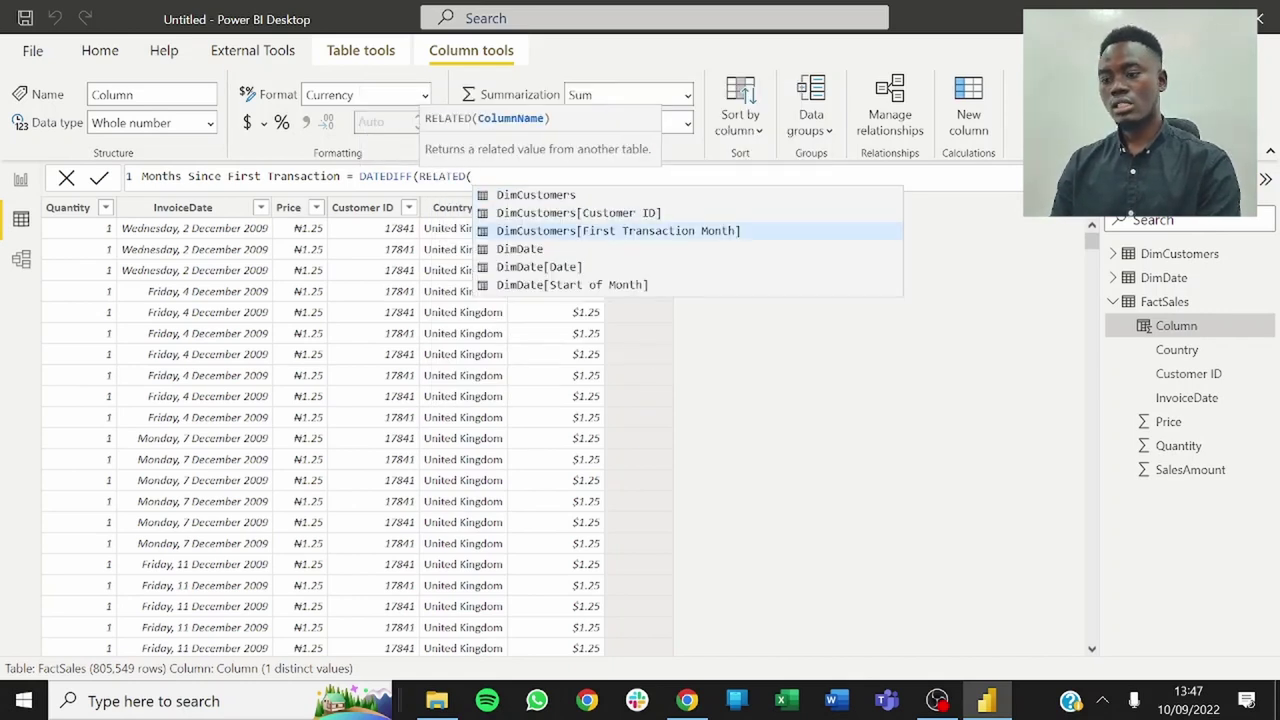
key(Tab)
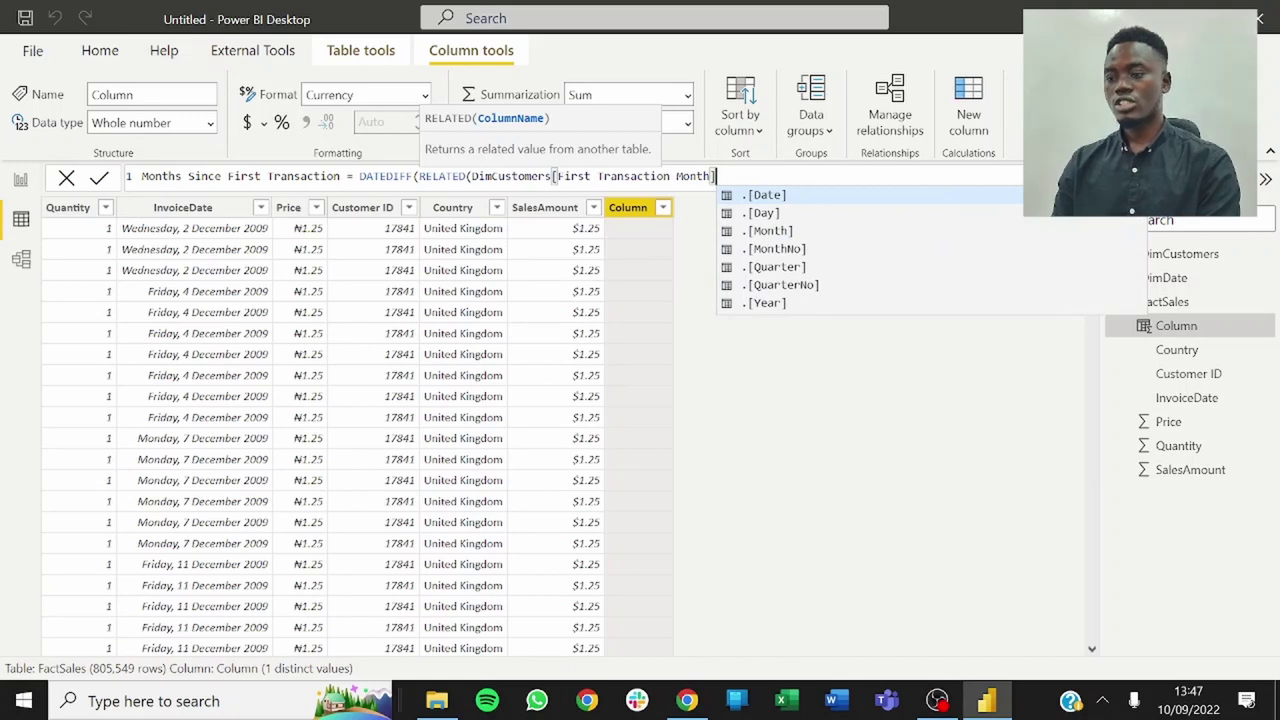
text())
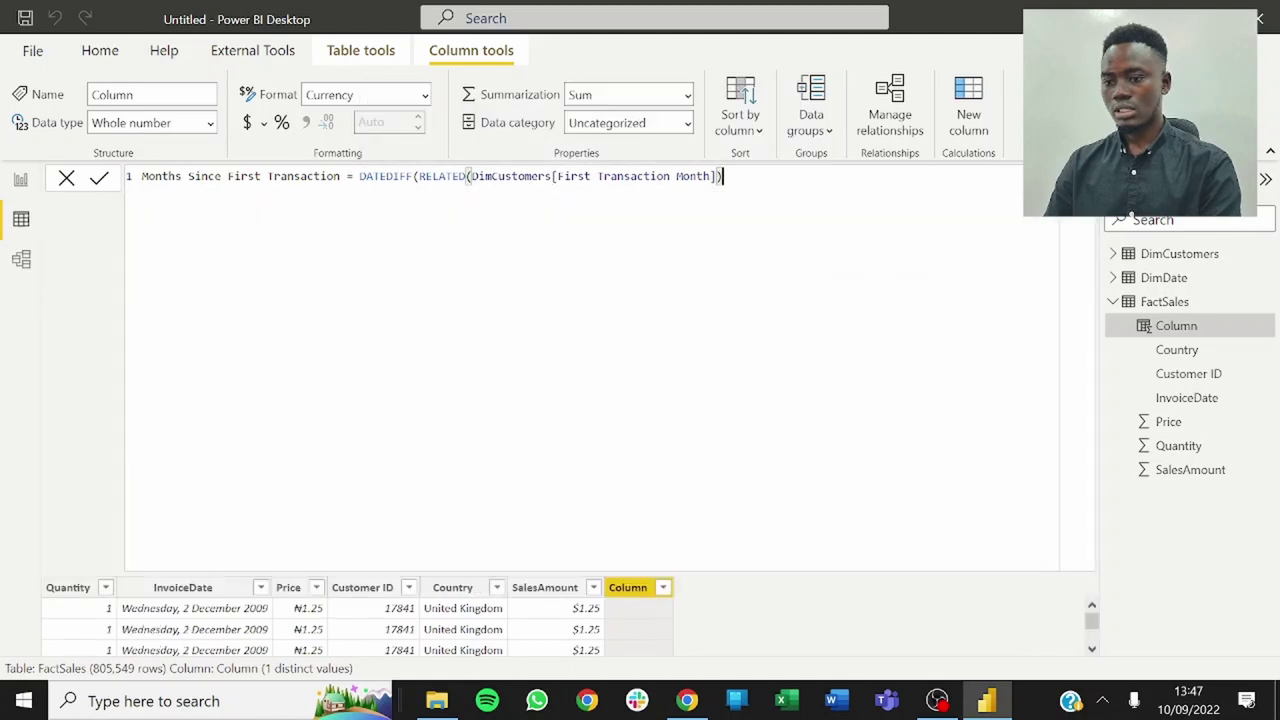
Spread the DATEDIFF formula over indented lines, ending the first argument with a comma.
click(360, 176)
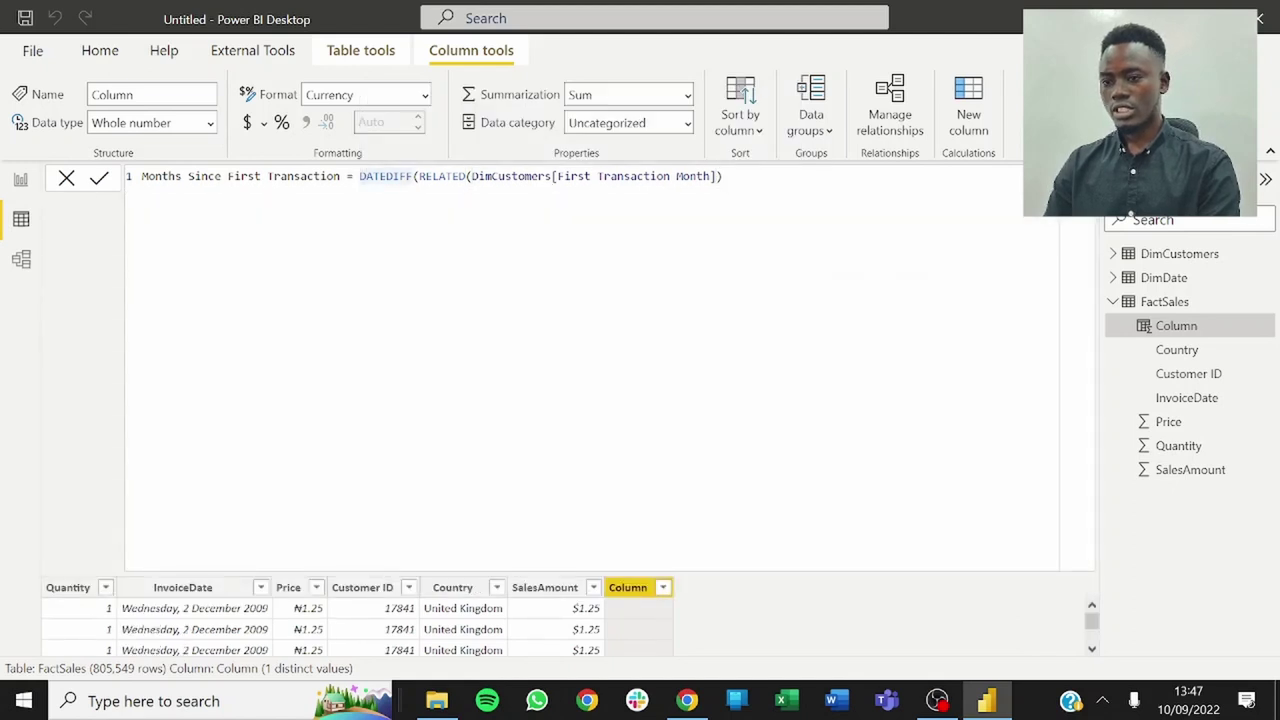
key(shift+Return)
key(Tab)
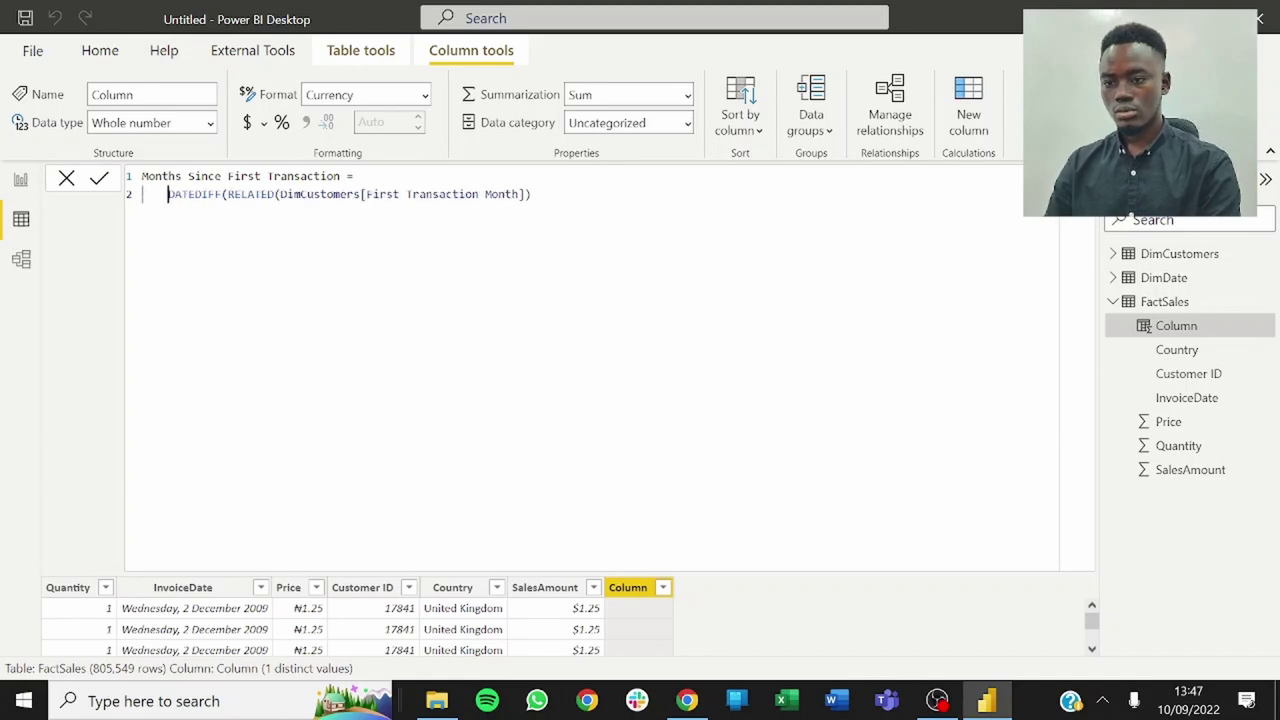
click(228, 194)
key(shift+Return)
key(Tab)
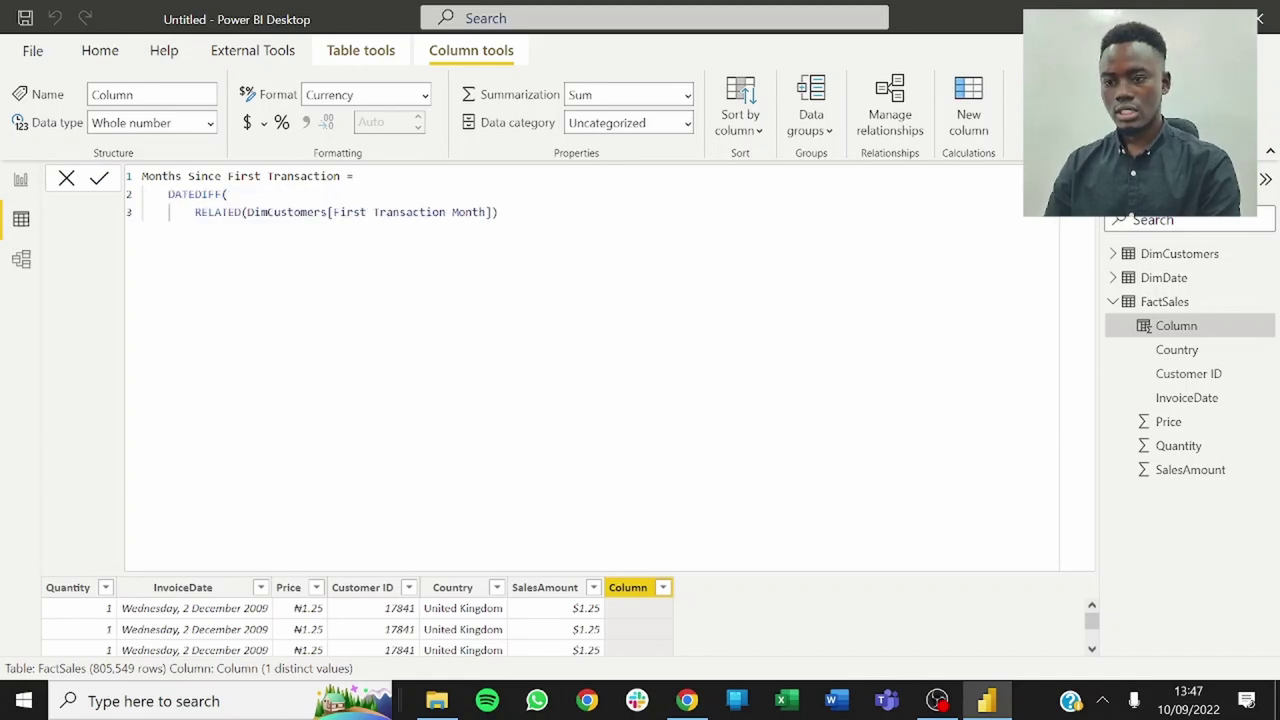
click(498, 212)
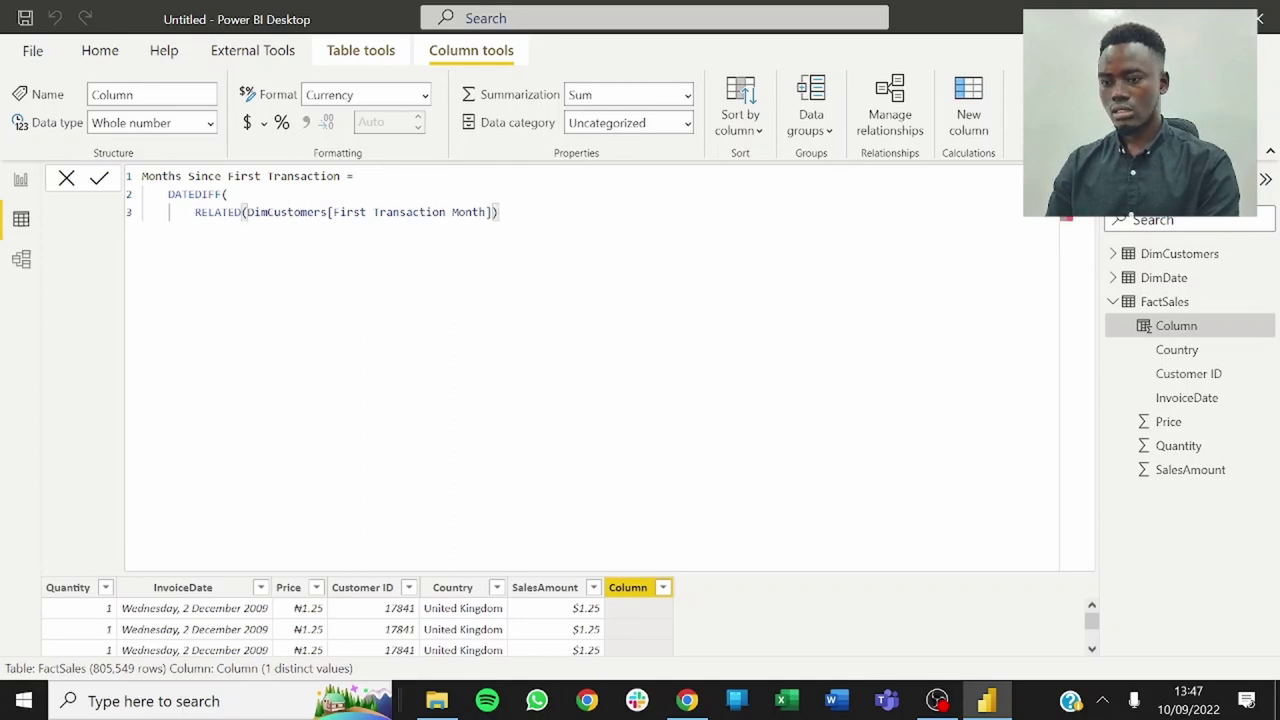
text(,)
key(shift+Return)
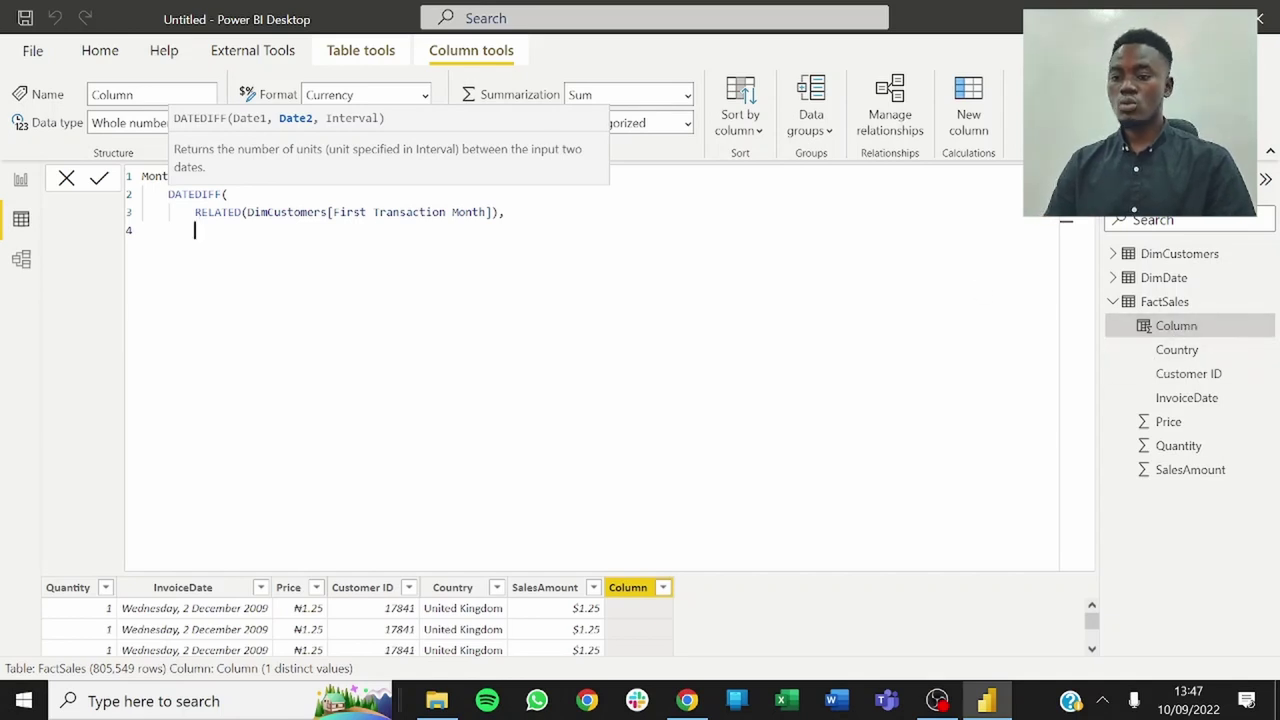
Add RELATED(DimDate[Start of Month]) and MONTH as arguments, close the bracket and commit.
text(RELA)
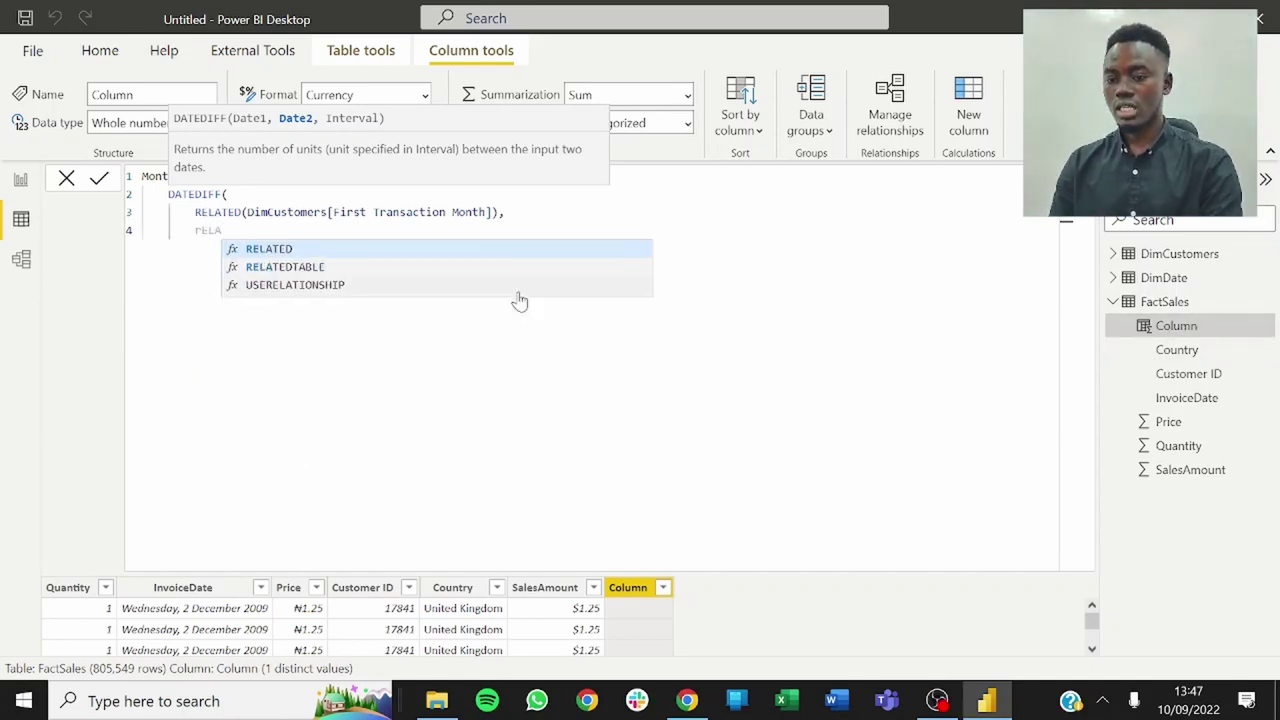
key(Tab)
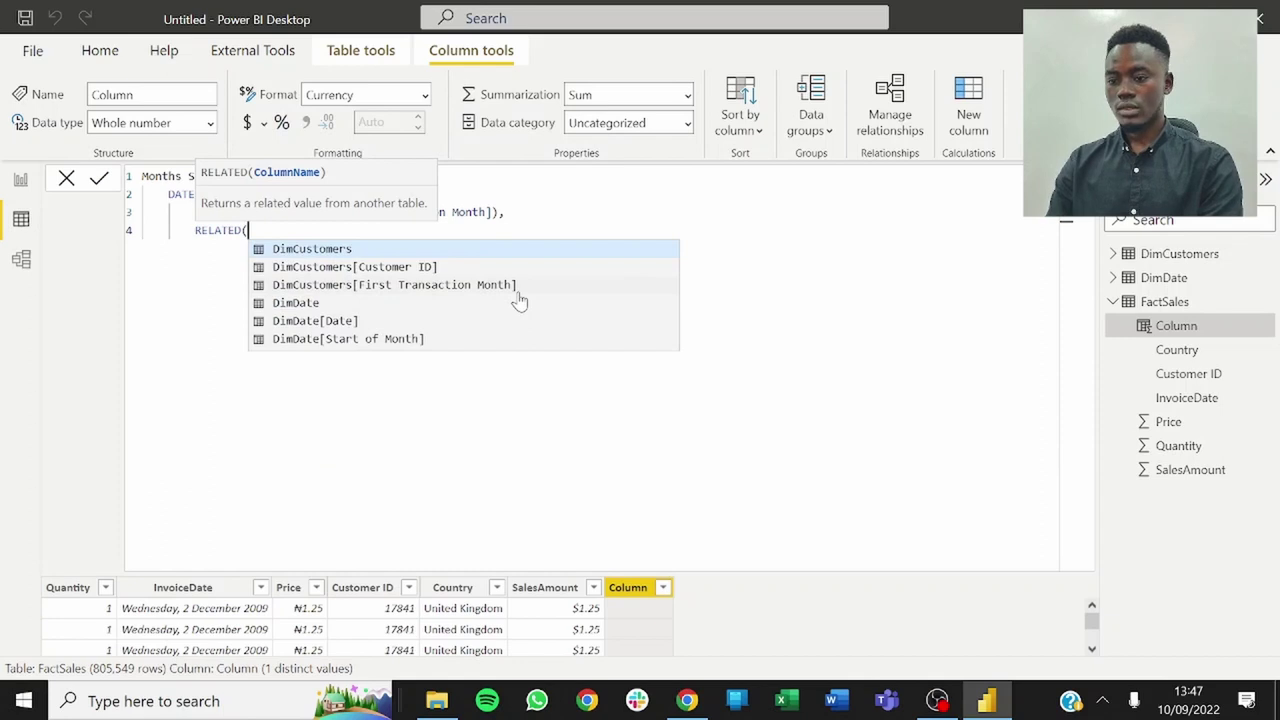
key(Down)
key(Down)
key(Down)
key(Down)
key(Down)
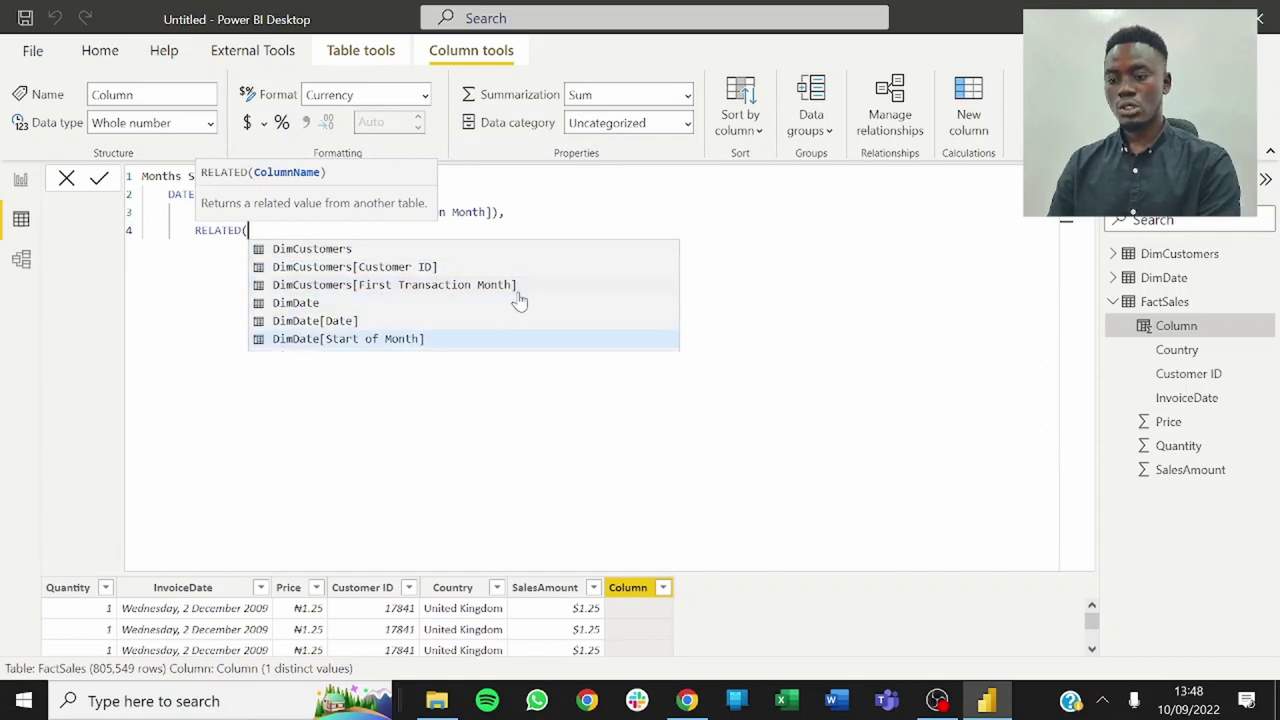
key(Tab)
text())
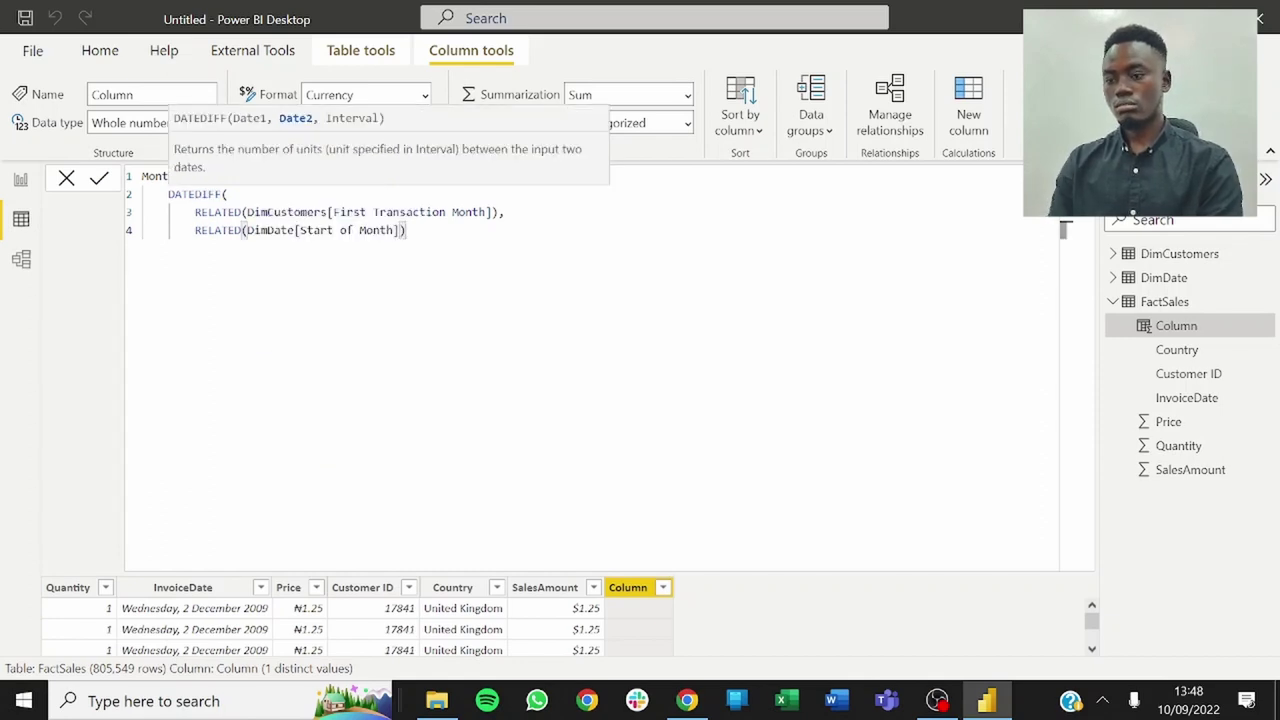
text(,)
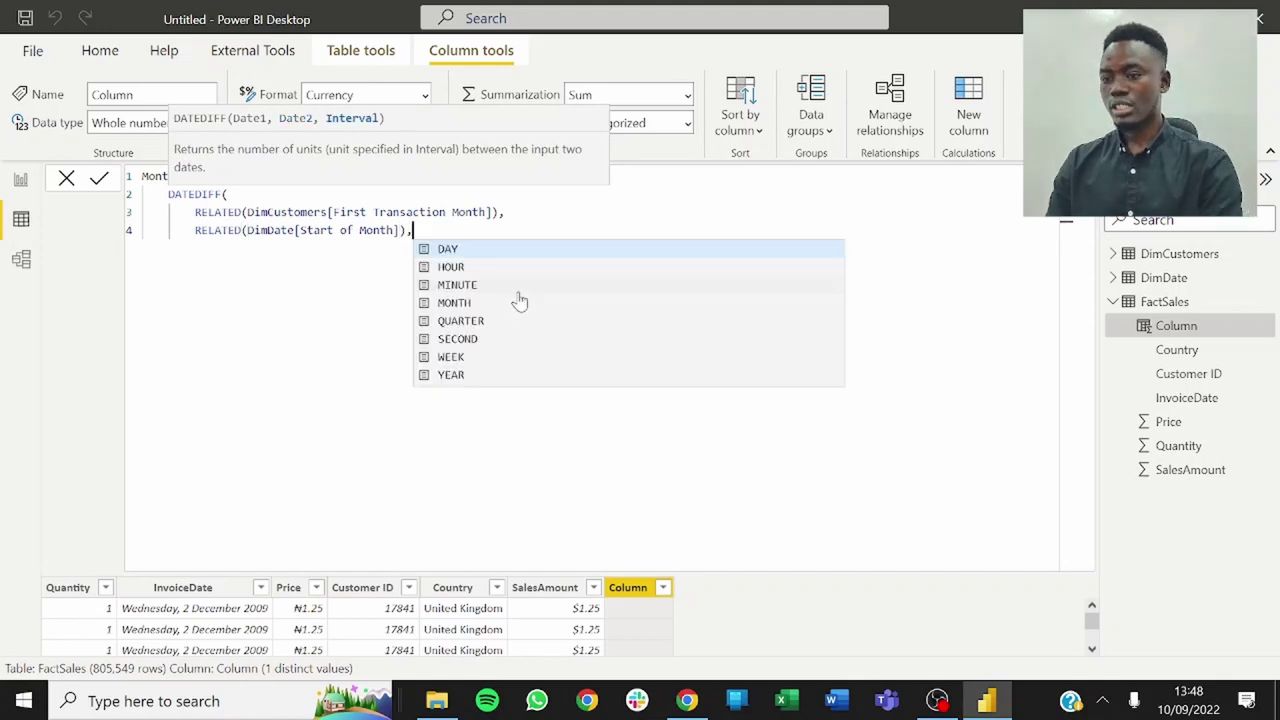
key(shift+Return)
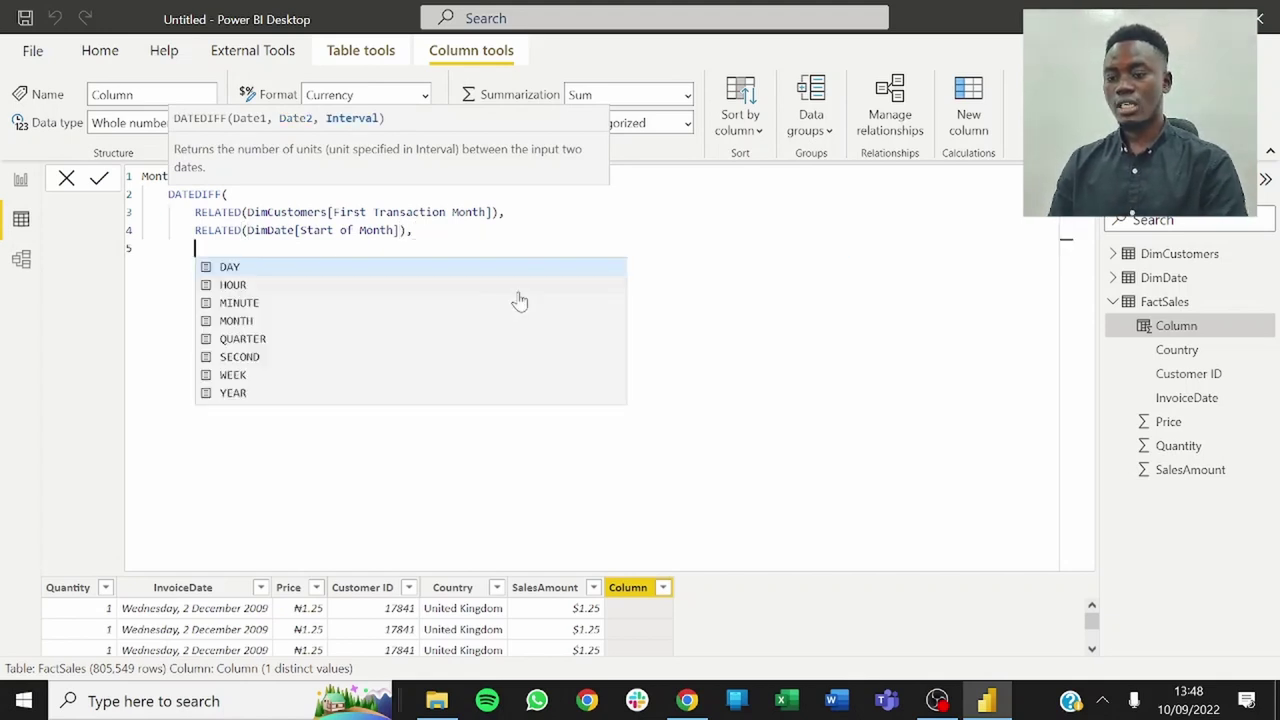
key(Down)
key(Down)
key(Down)
key(Tab)
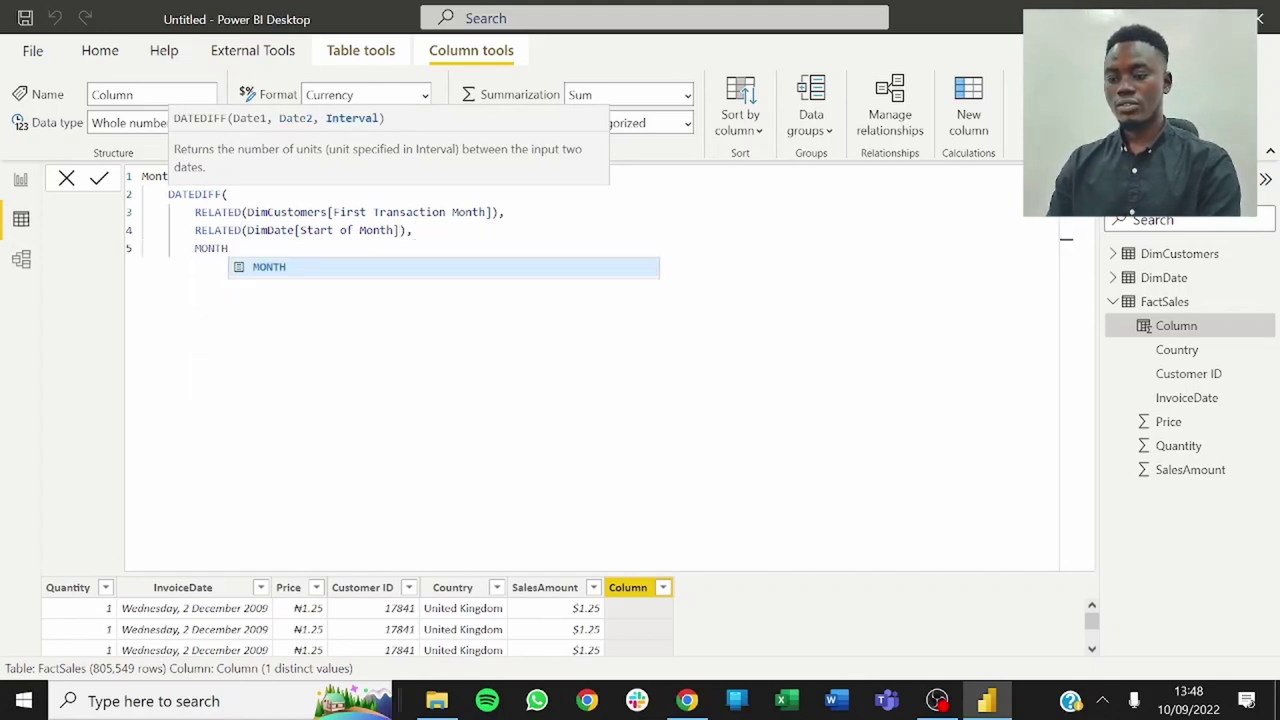
key(shift+Return)
key(BackSpace)
text())
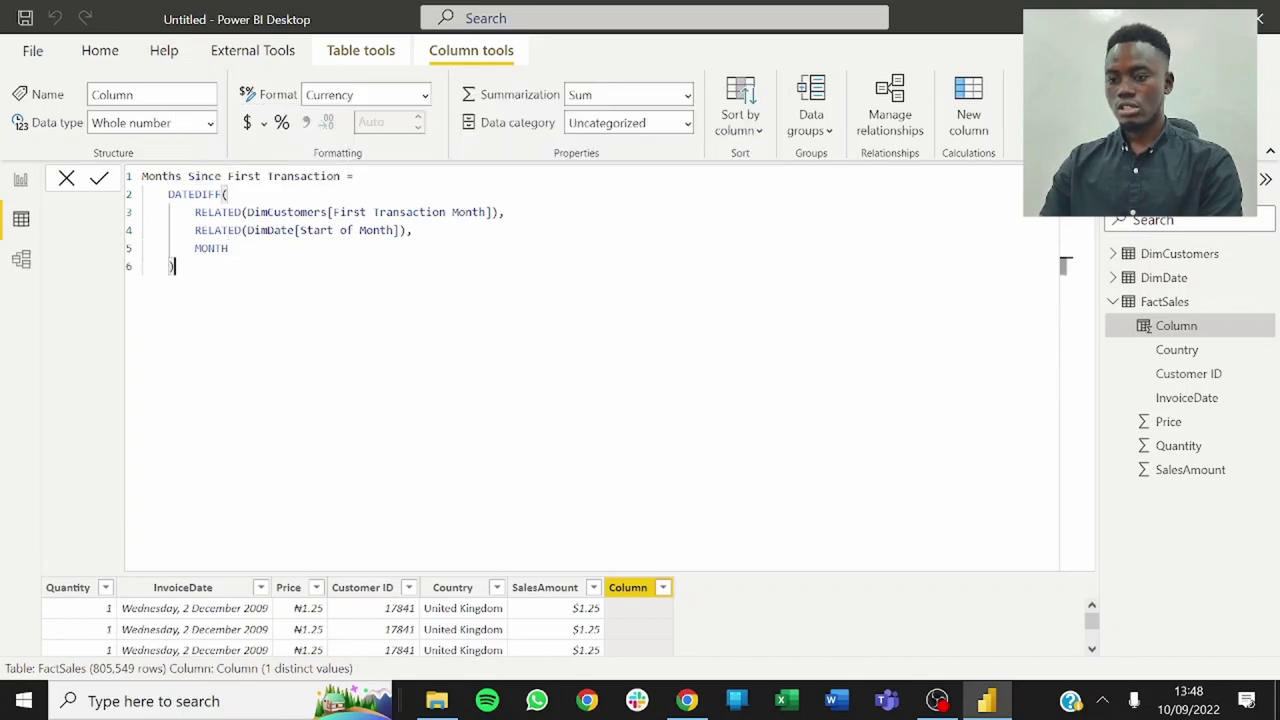
key(Return)
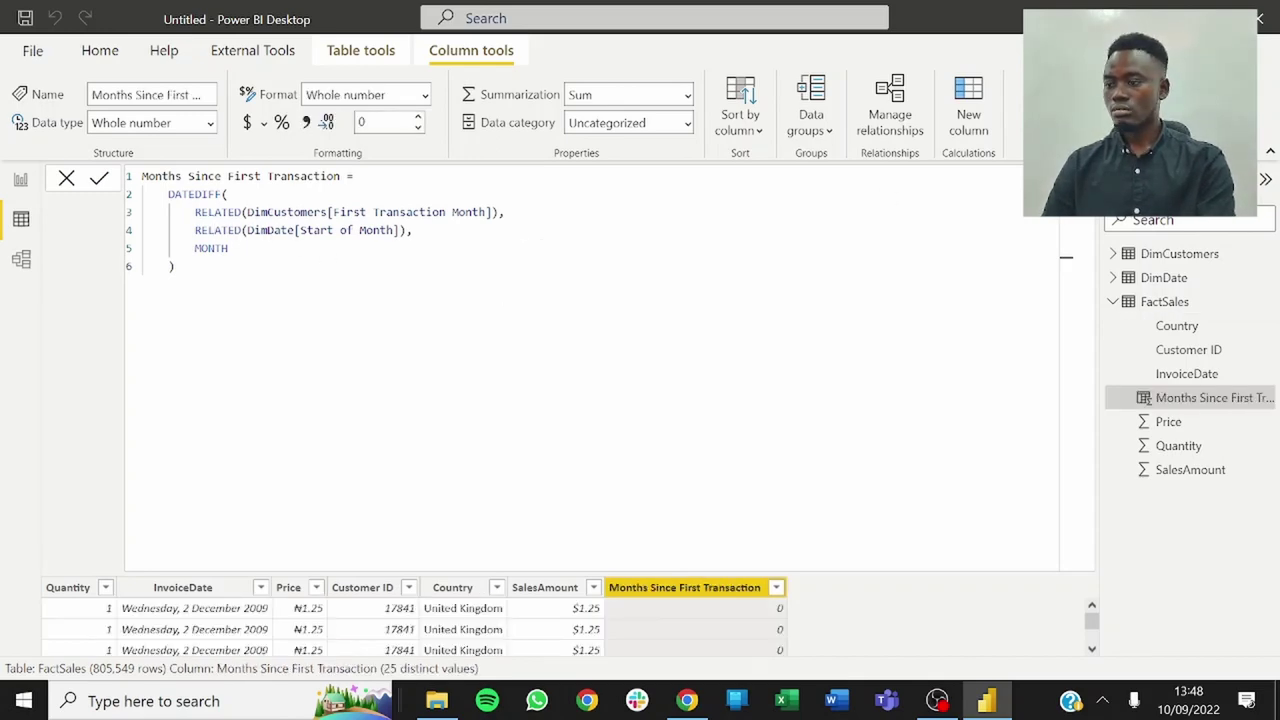
Collapse the formula bar and scroll through the Months Since First Transaction values.
click(1066, 257)
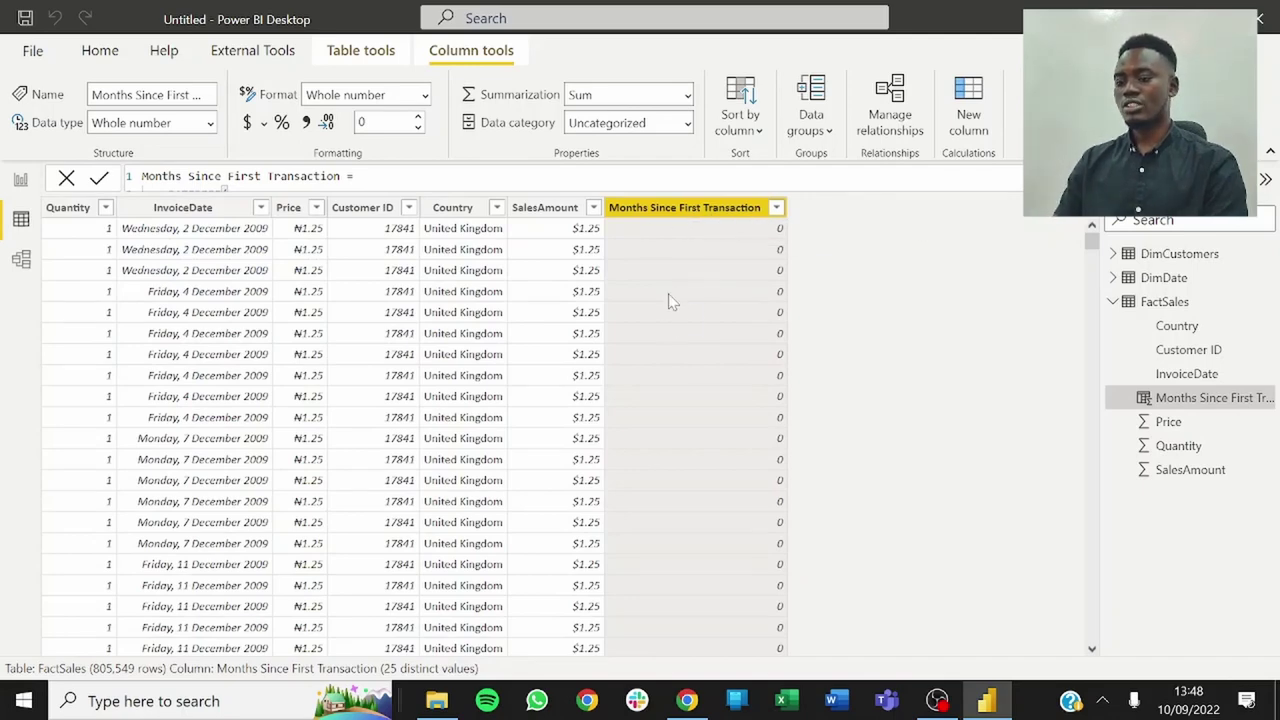
scroll(717, 292, down, 2)
scroll(720, 292, down, 5)
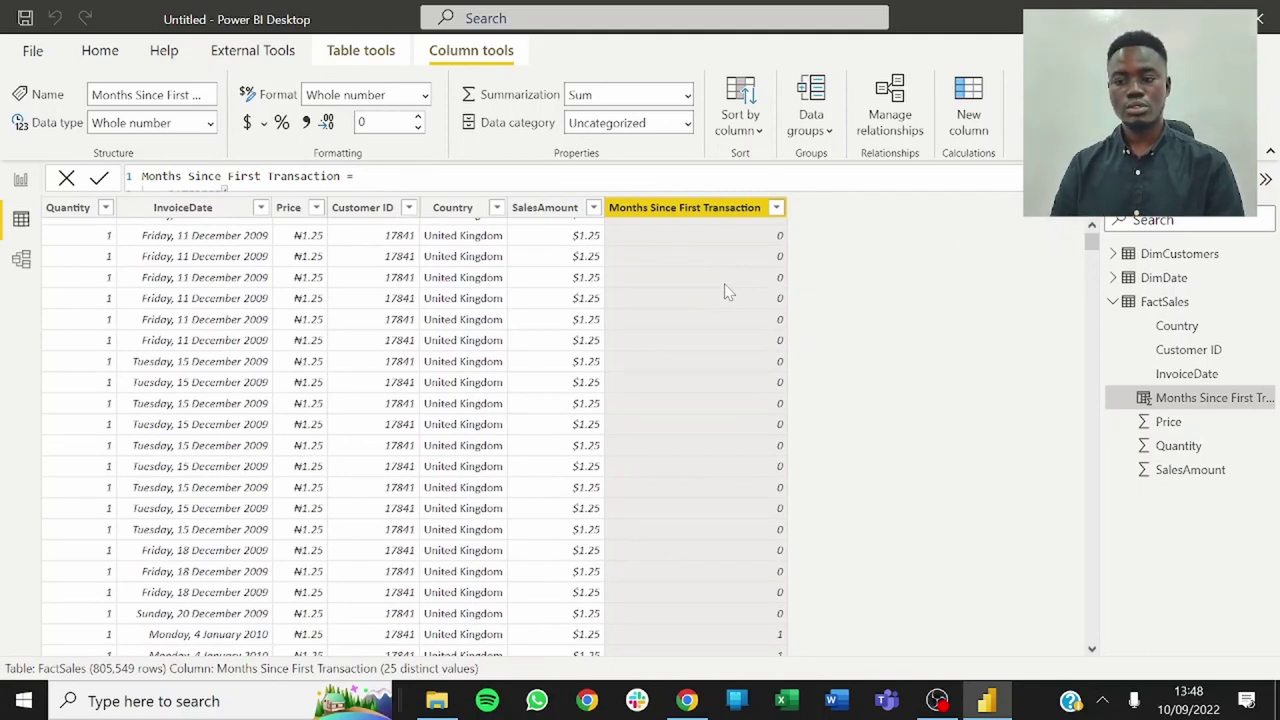
scroll(724, 290, up, 7)
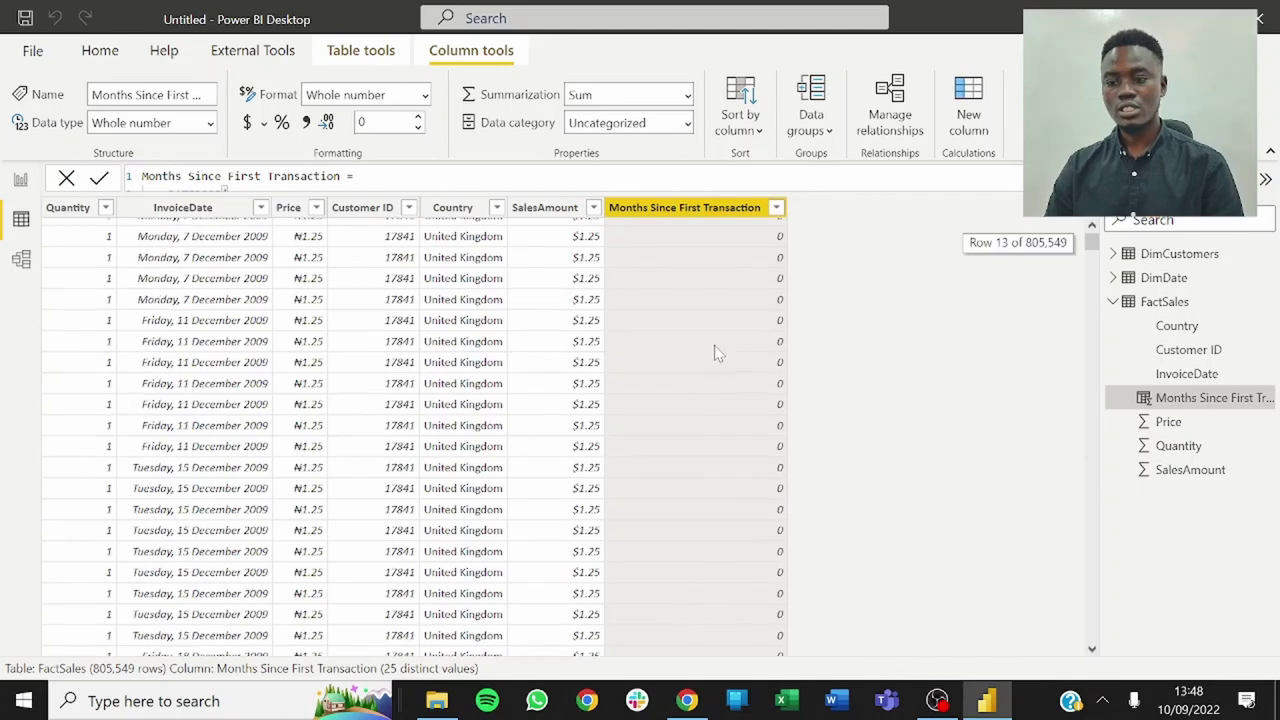
Review the column's distinct month counts in its filter list, then switch to Report view.
click(777, 207)
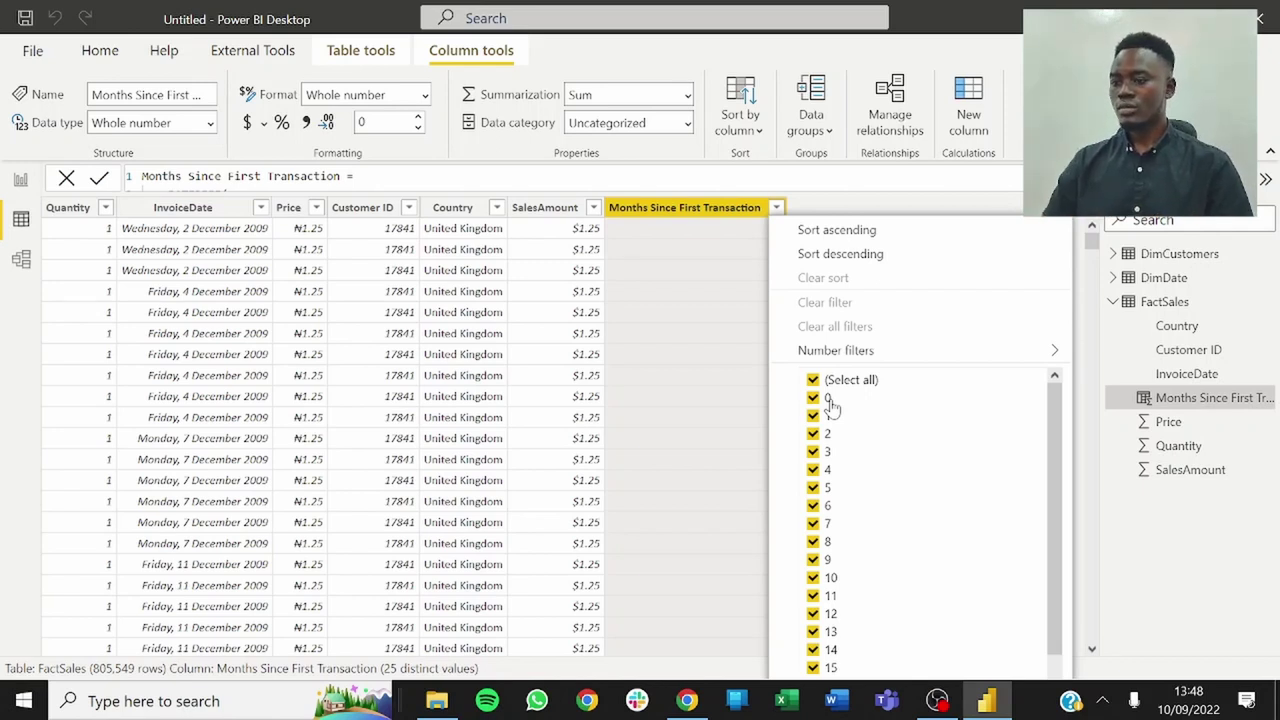
scroll(845, 415, down, 2)
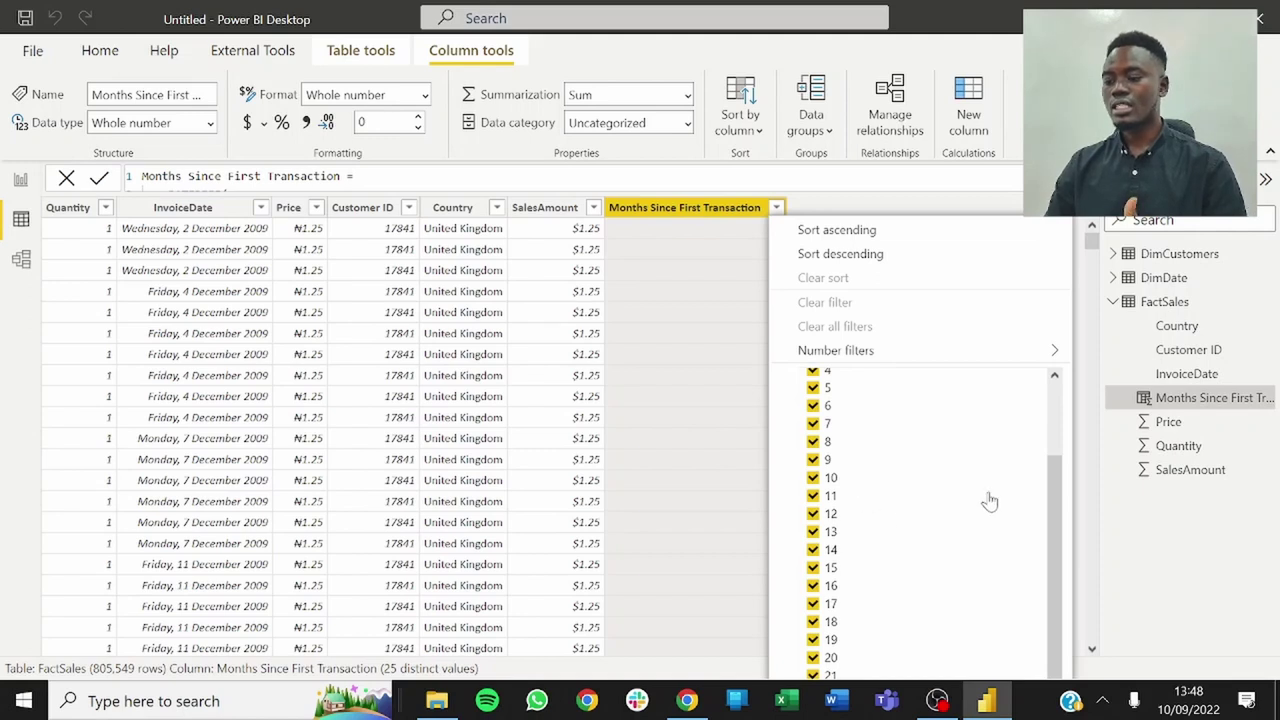
mouse_move(1054, 574)
mouse_down()
mouse_move(1065, 400)
mouse_move(1063, 596)
mouse_up()
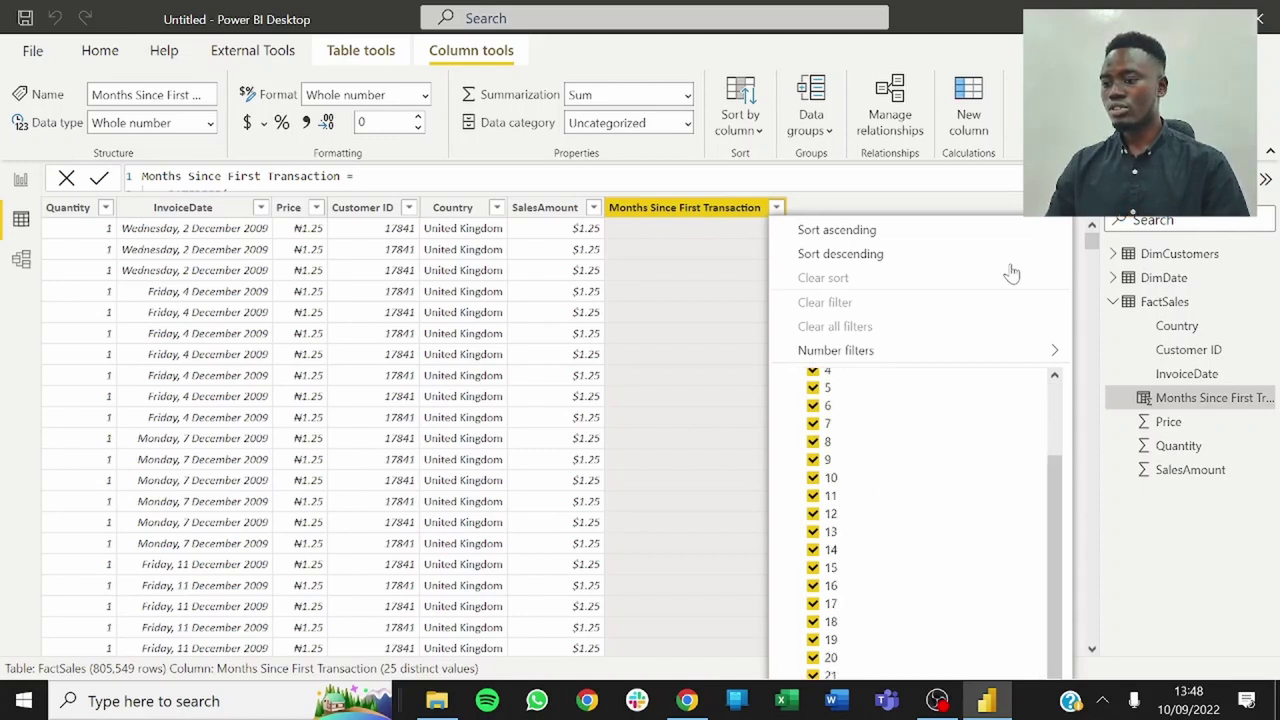
scroll(935, 590, up, 1)
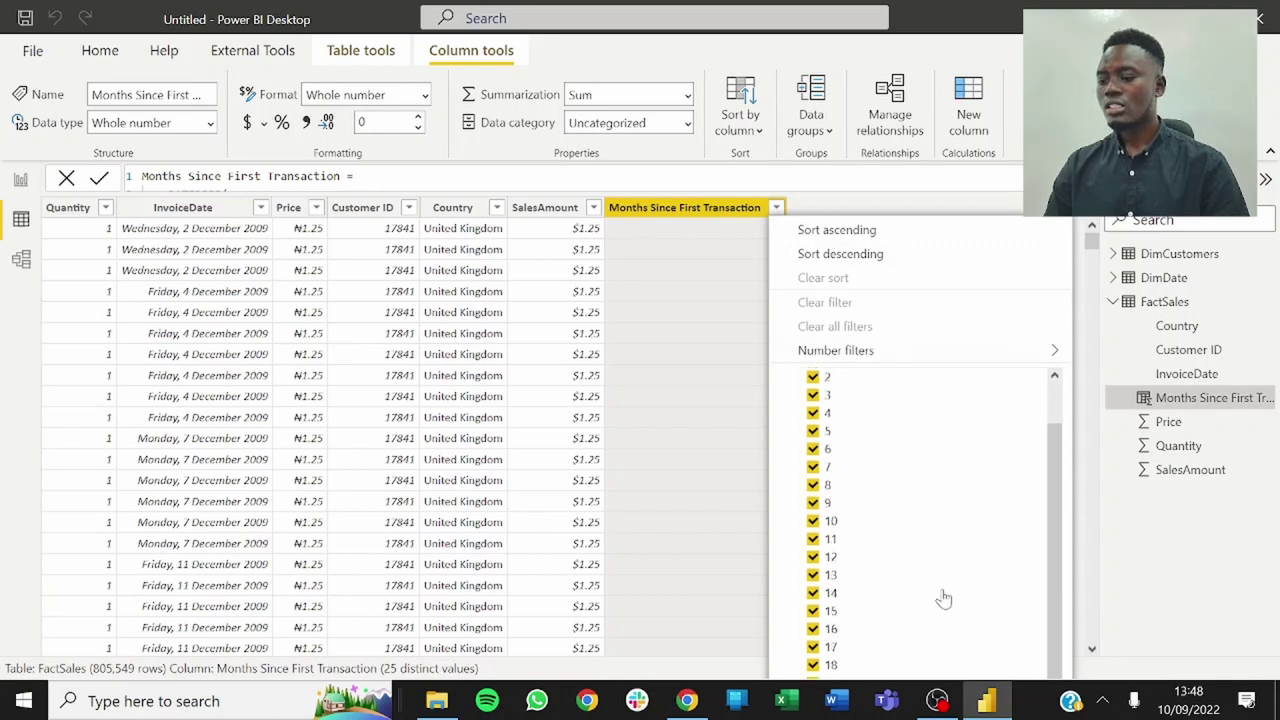
scroll(965, 575, down, 1)
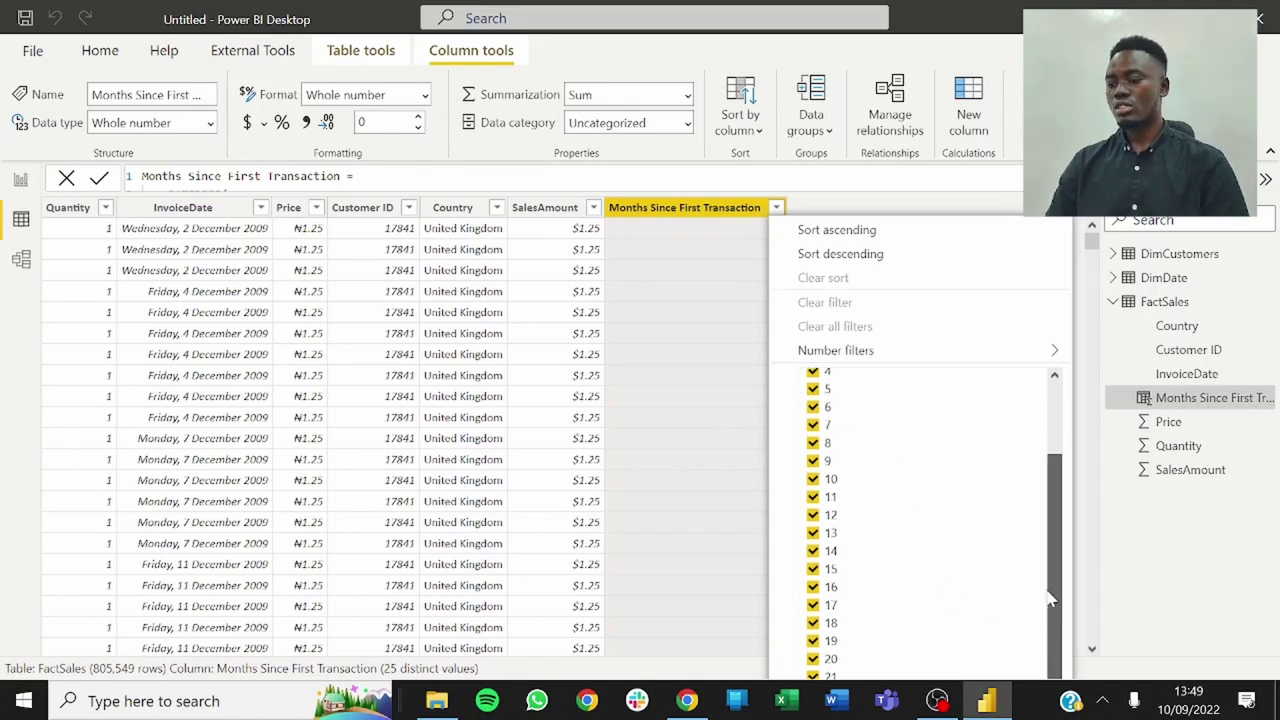
drag(1058, 615, 1037, 443)
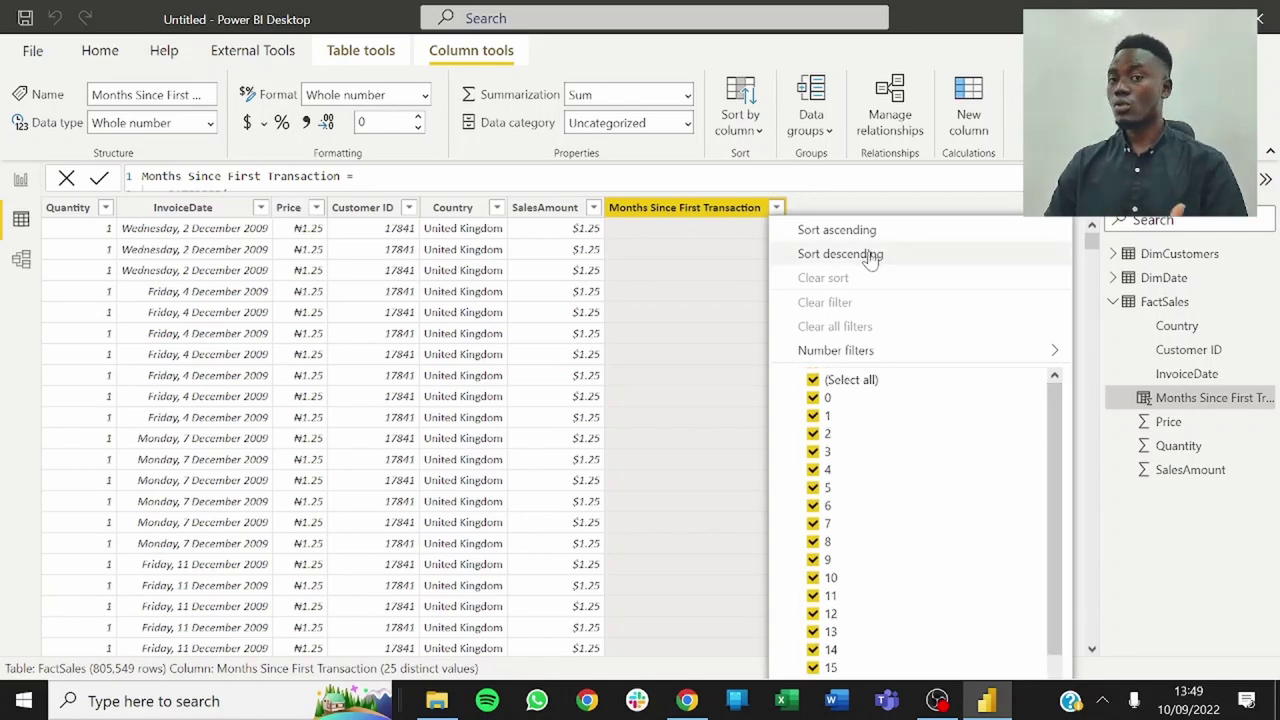
click(815, 211)
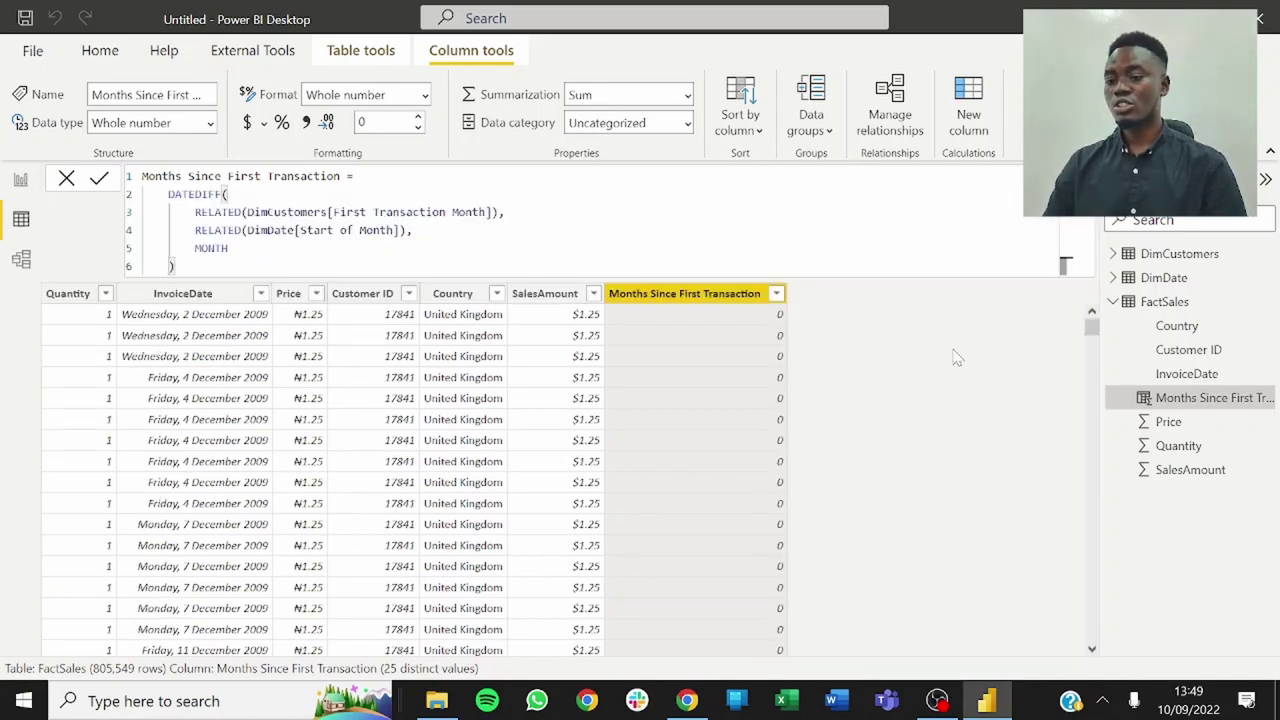
click(19, 182)
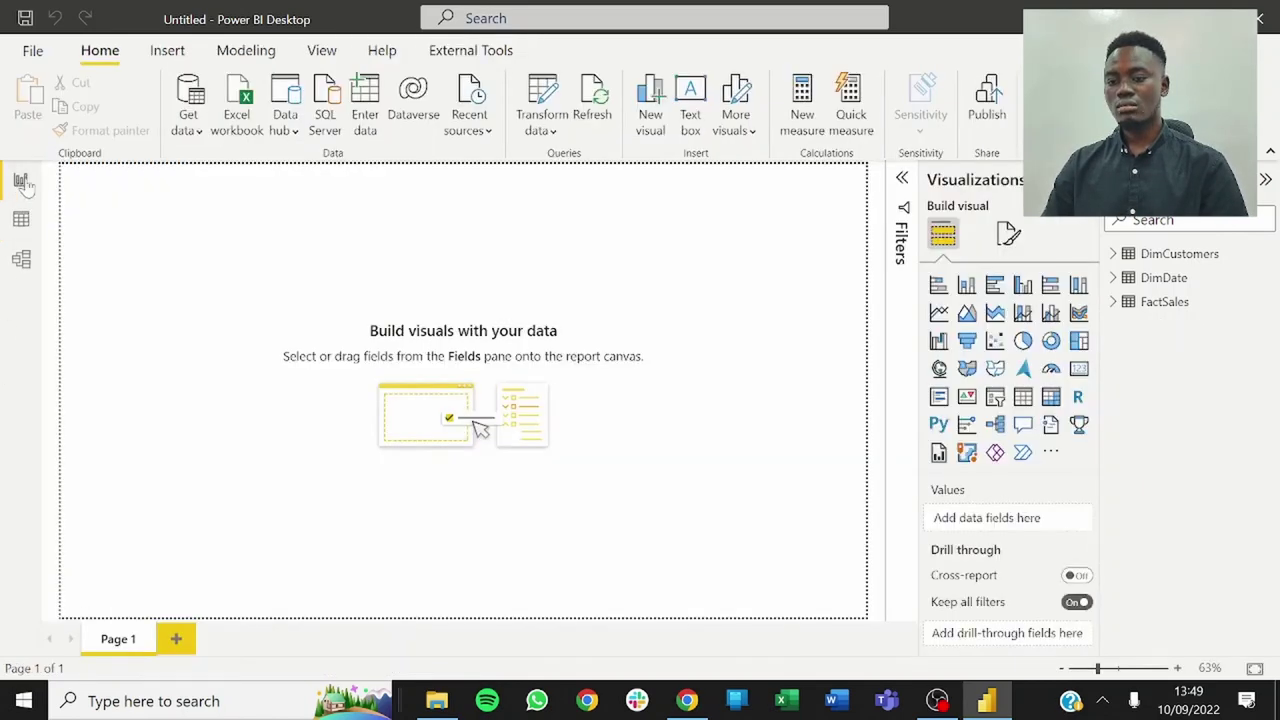